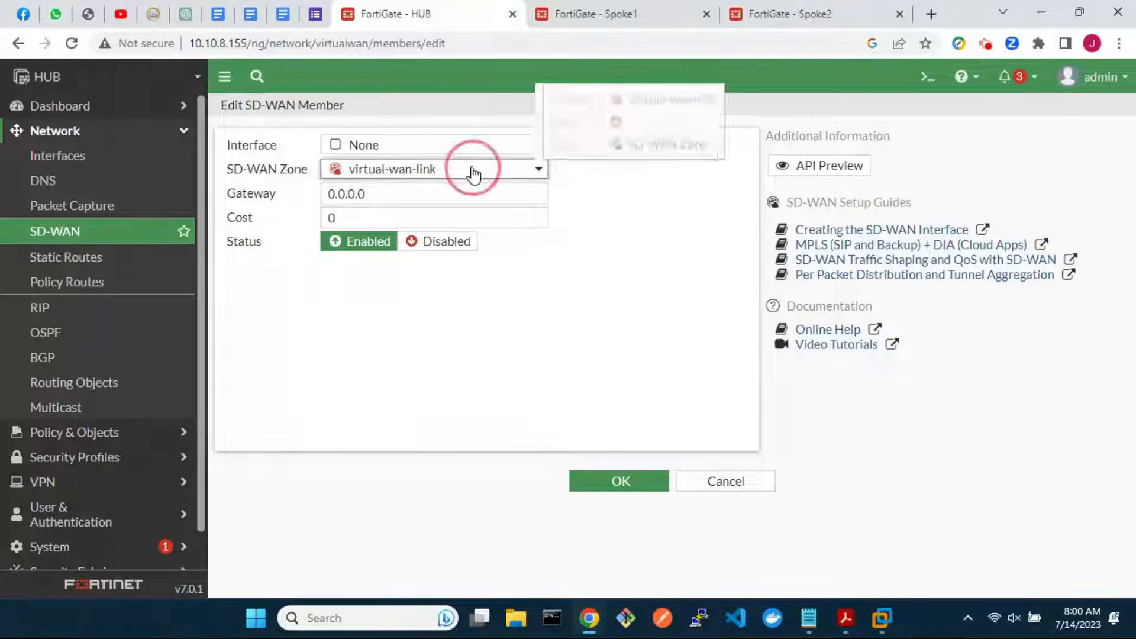
Place the member in sdwan-advpn and begin VPN advpn_1 to 1.1.1.1 over wan1 (port1)
click(451, 237)
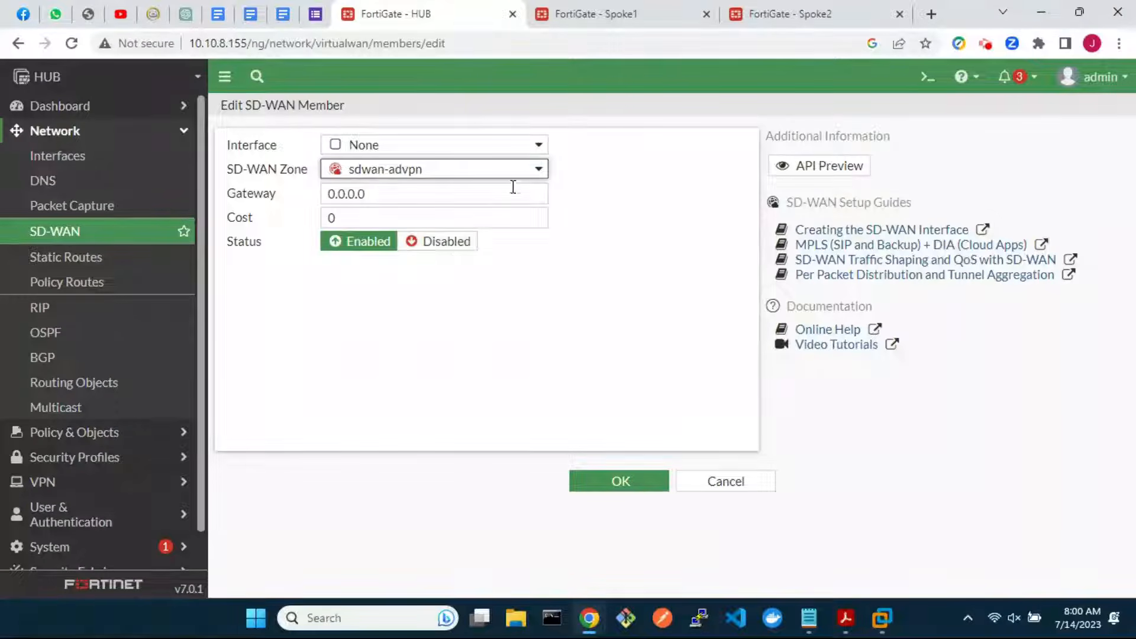
click(537, 145)
click(524, 165)
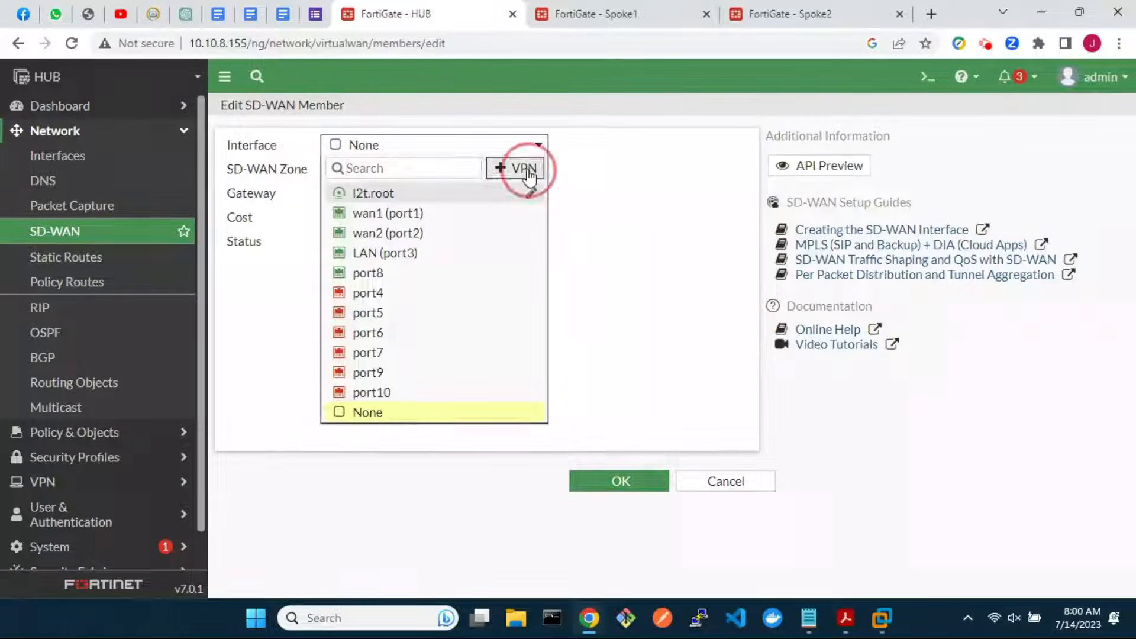
click(513, 181)
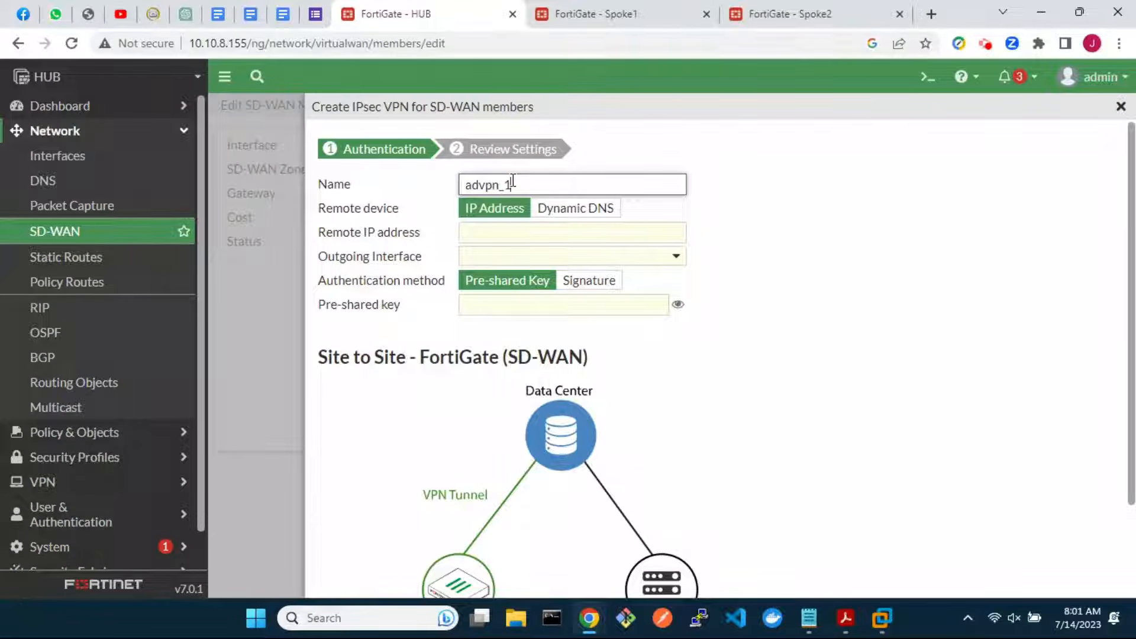
click(519, 232)
text(1.1.1.1)
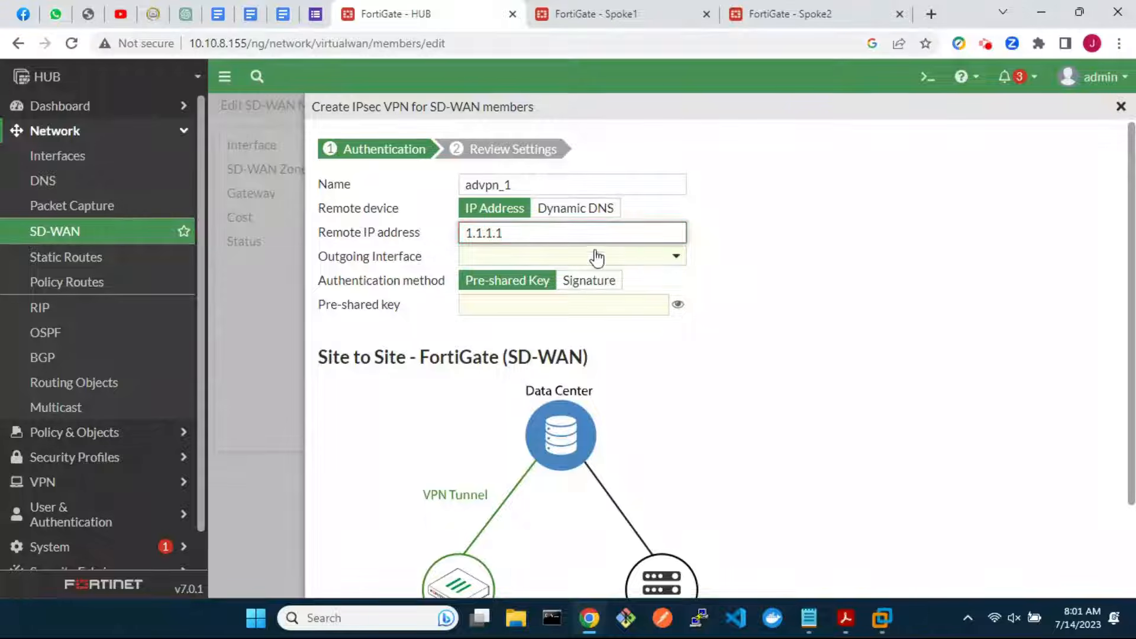
click(675, 261)
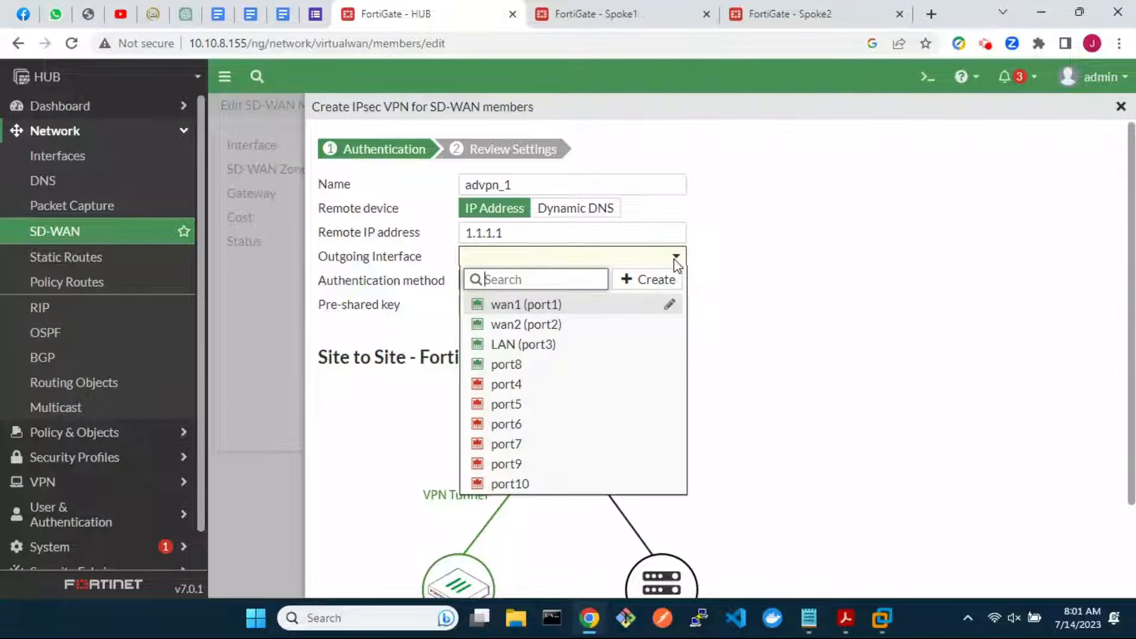
click(582, 306)
Enter the pre-shared key, create advpn_1, and save it as the SD-WAN member interface
click(582, 303)
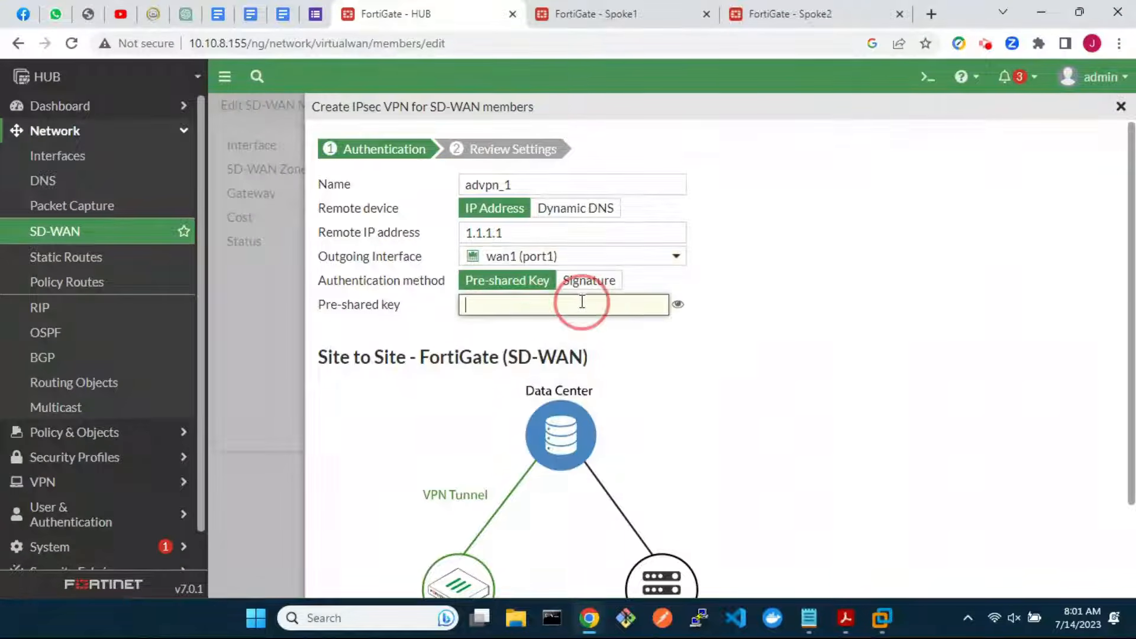
text(123456)
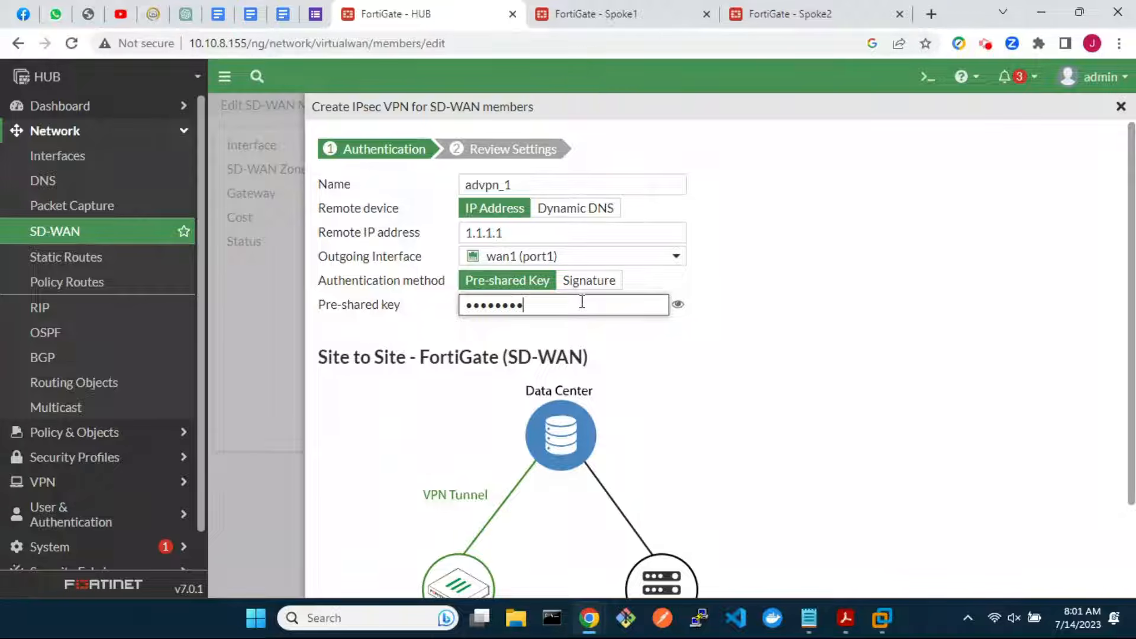
scroll(793, 470, down, 2)
click(725, 565)
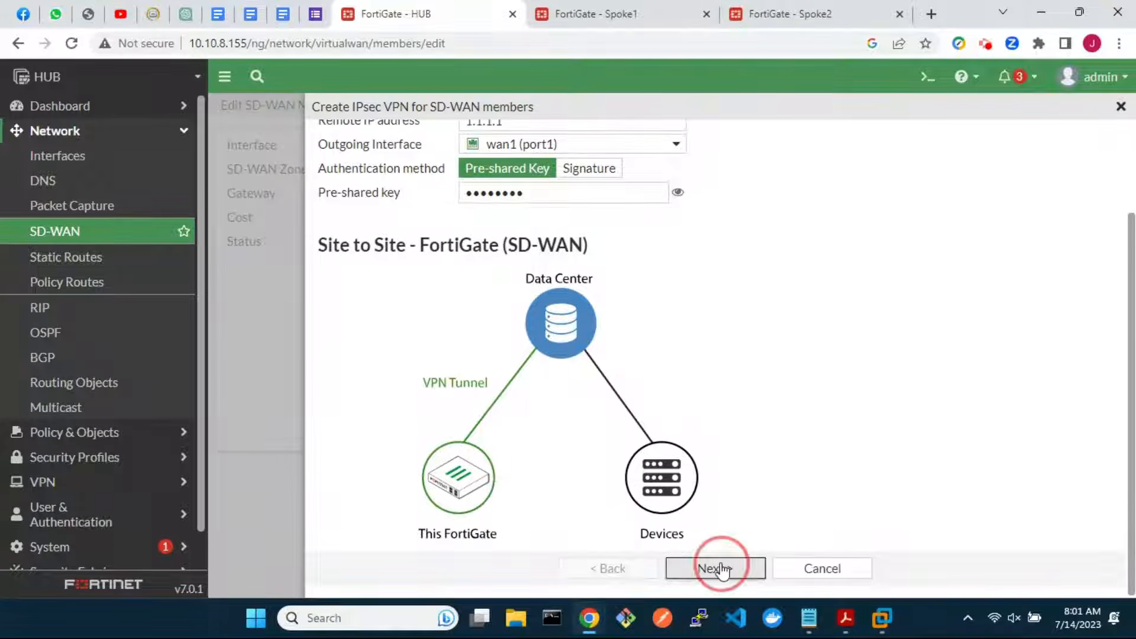
click(722, 366)
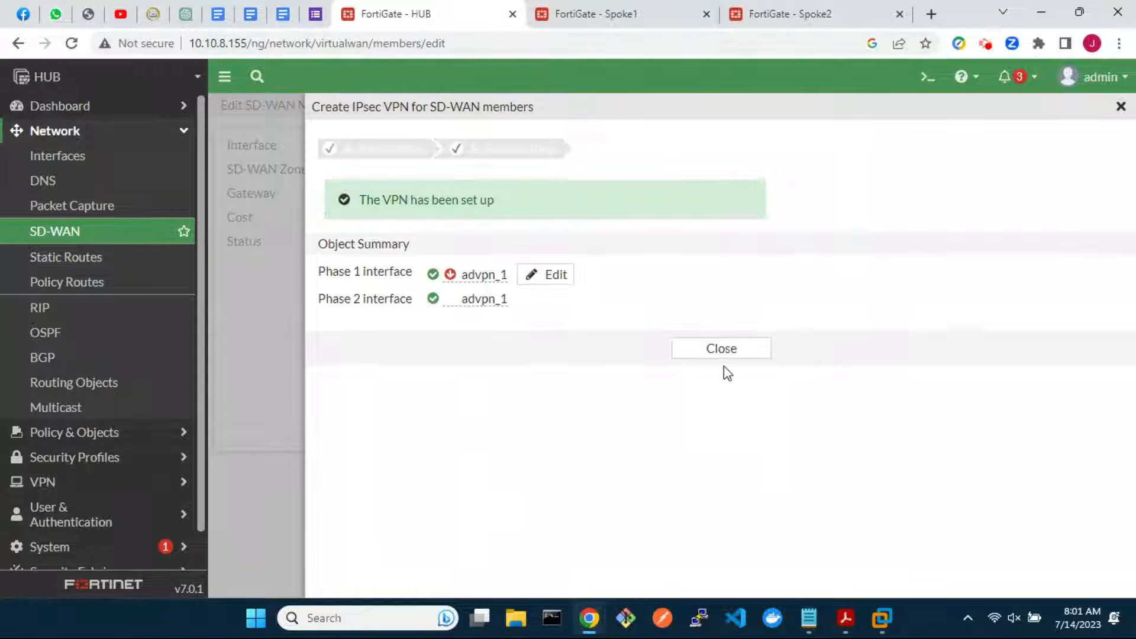
click(726, 354)
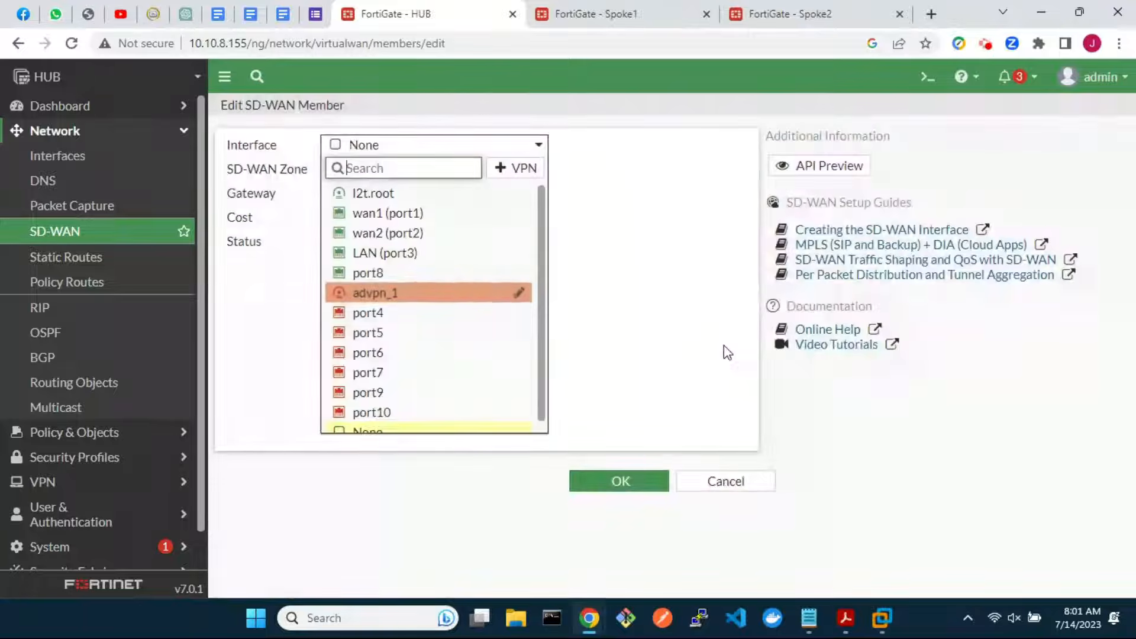
click(404, 294)
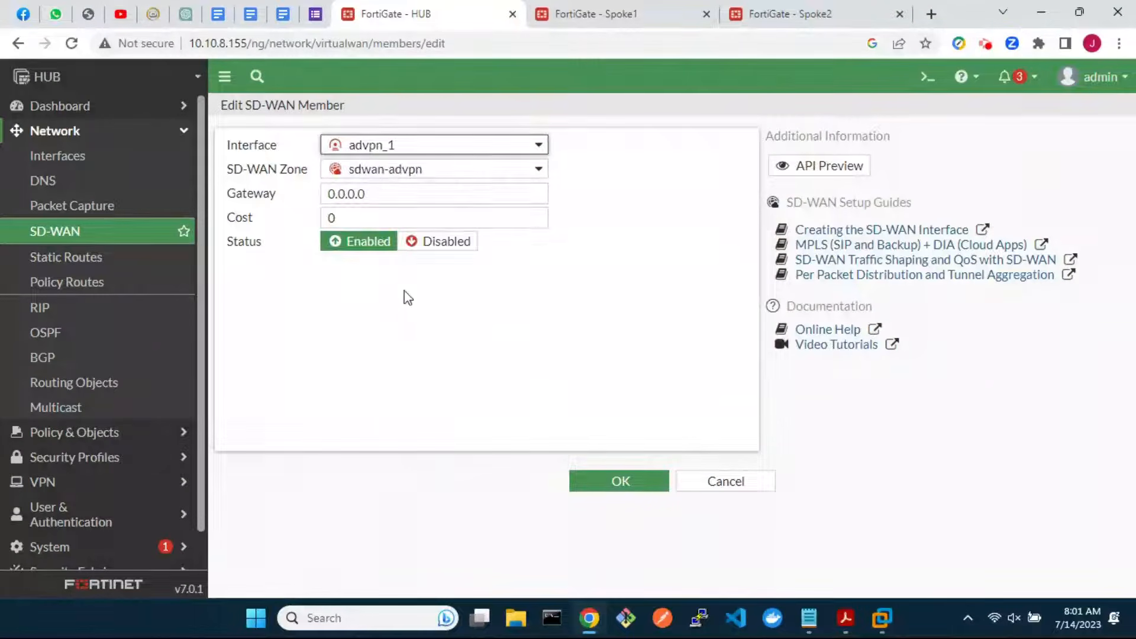
click(619, 481)
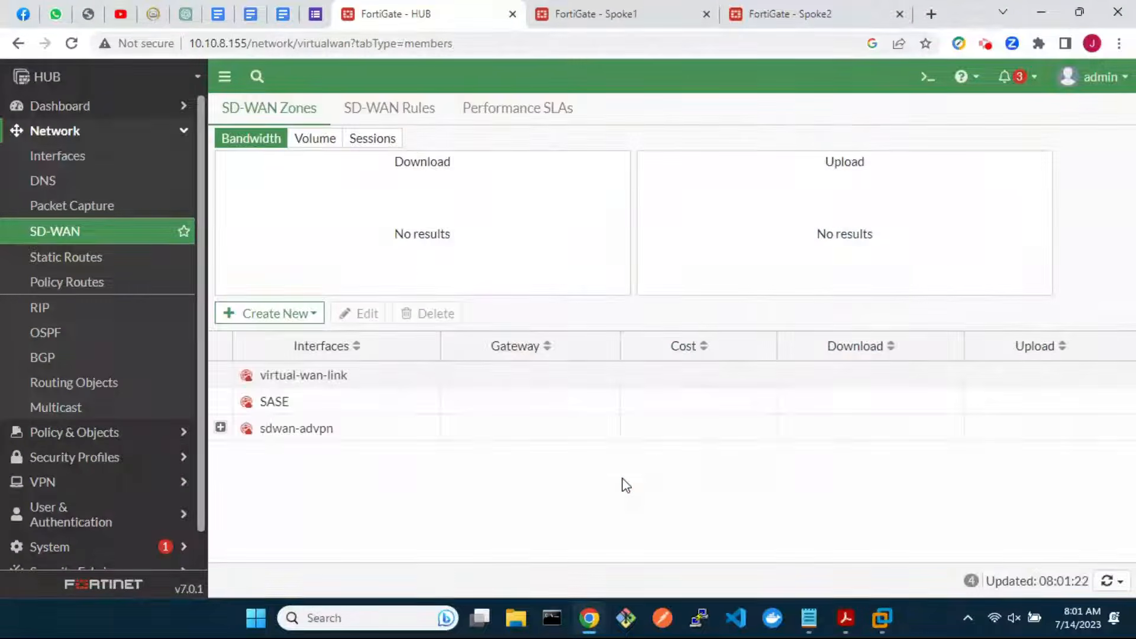
Start a new SD-WAN member in zone sdwan-advpn with a new IPsec VPN interface
click(283, 316)
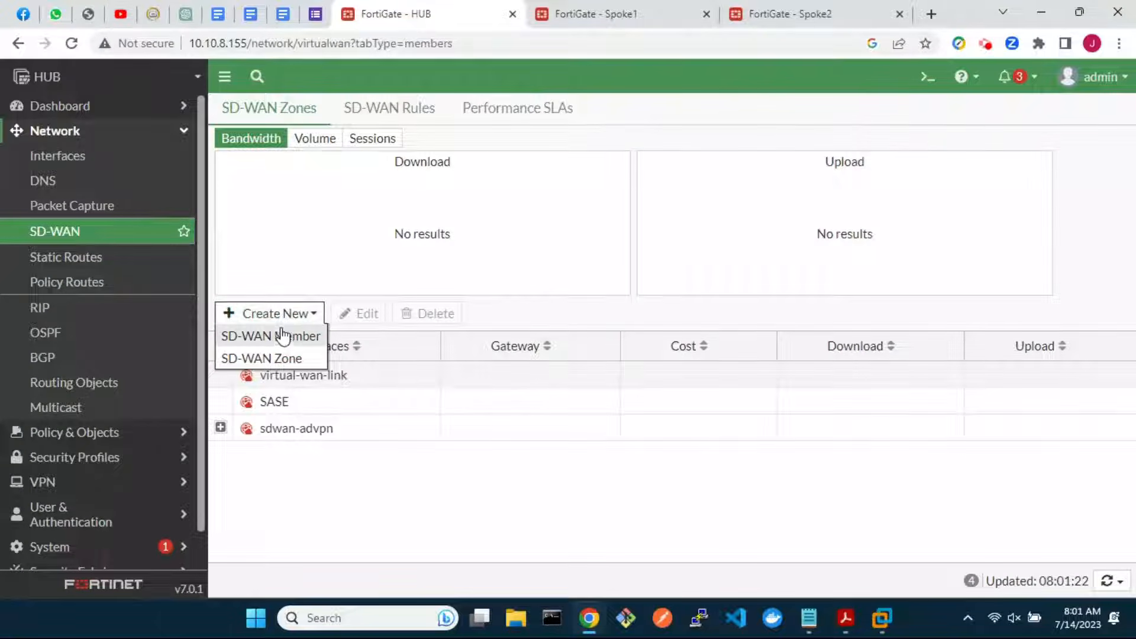
click(284, 338)
click(449, 172)
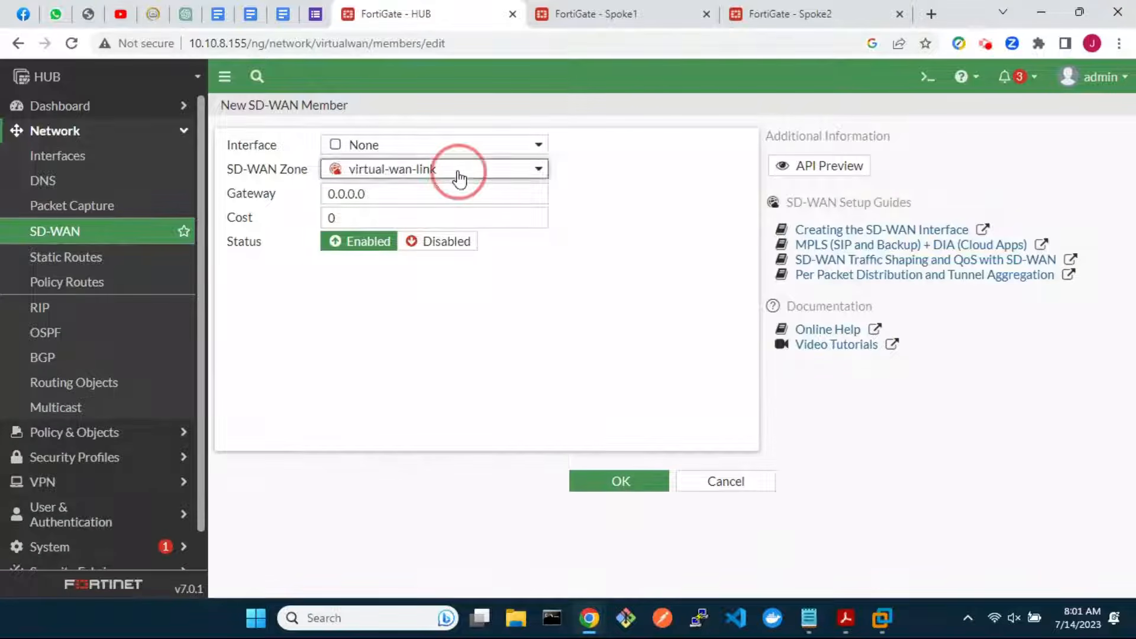
click(447, 240)
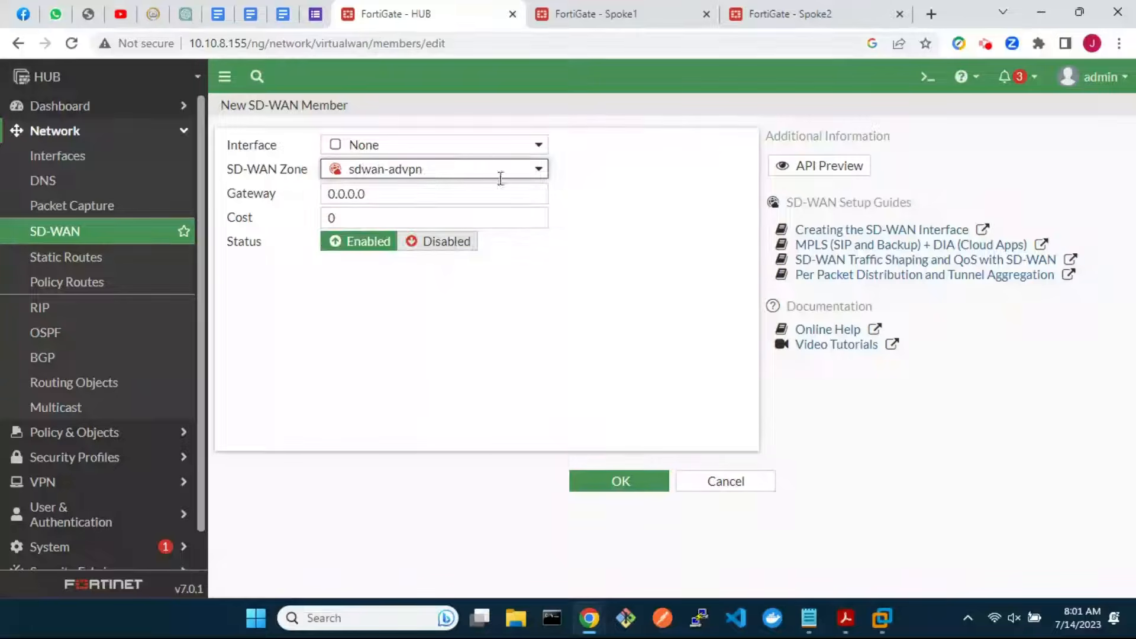
click(536, 146)
click(534, 169)
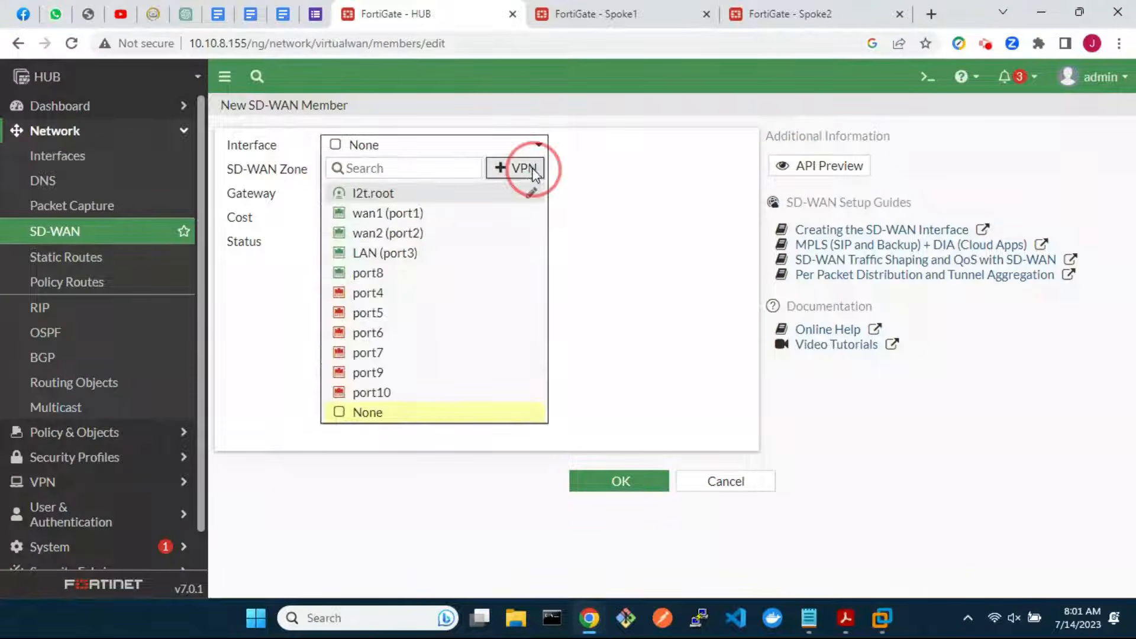
Name the tunnel advpn_2 with remote IP 2.2.2.2, wan2 (port2), and a pre-shared key
click(514, 183)
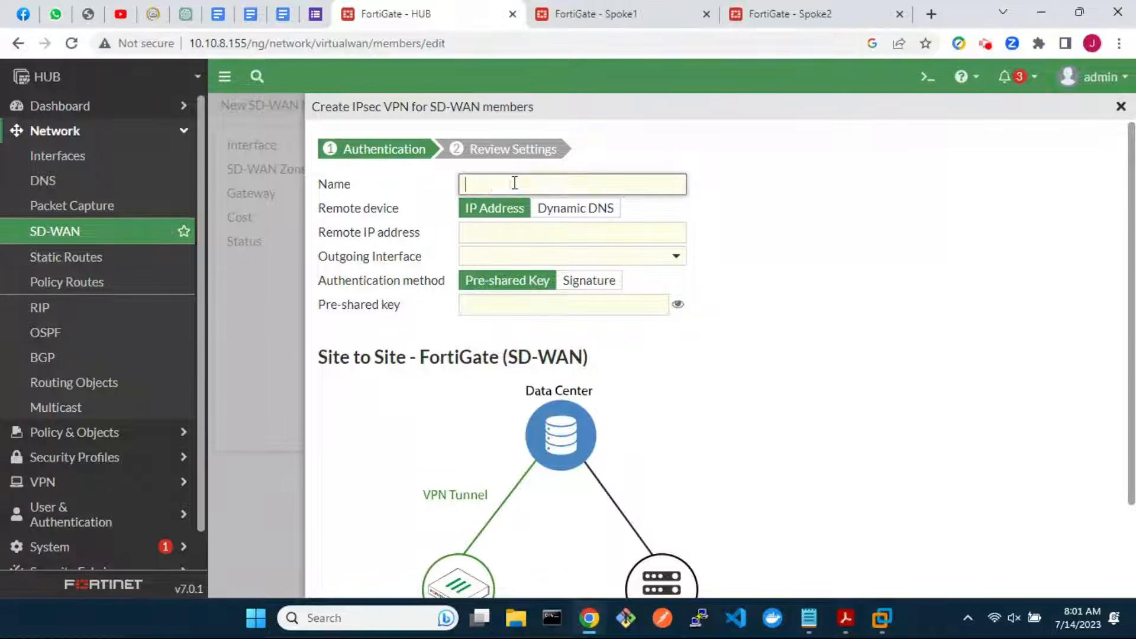
click(511, 238)
text(2.2.2.2)
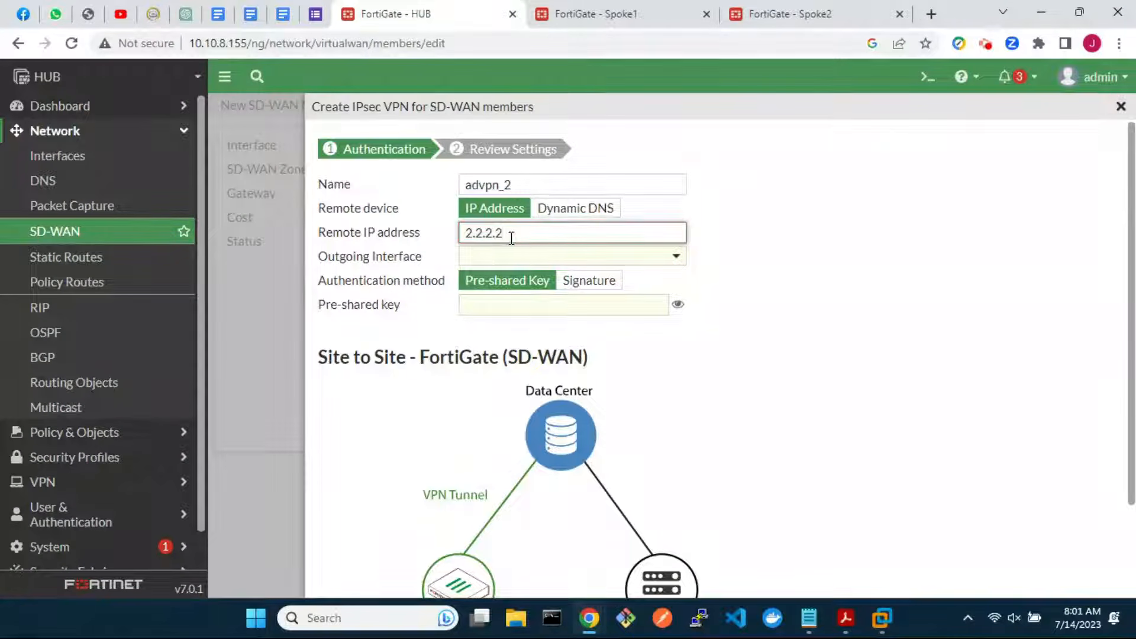
click(514, 256)
click(519, 325)
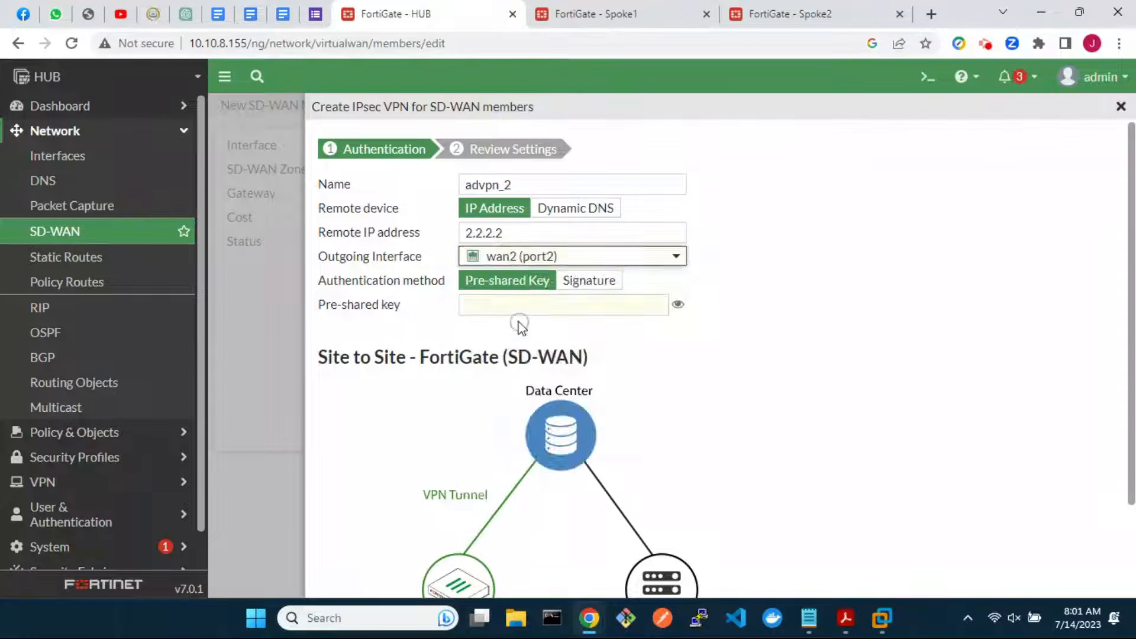
click(535, 308)
text(123456)
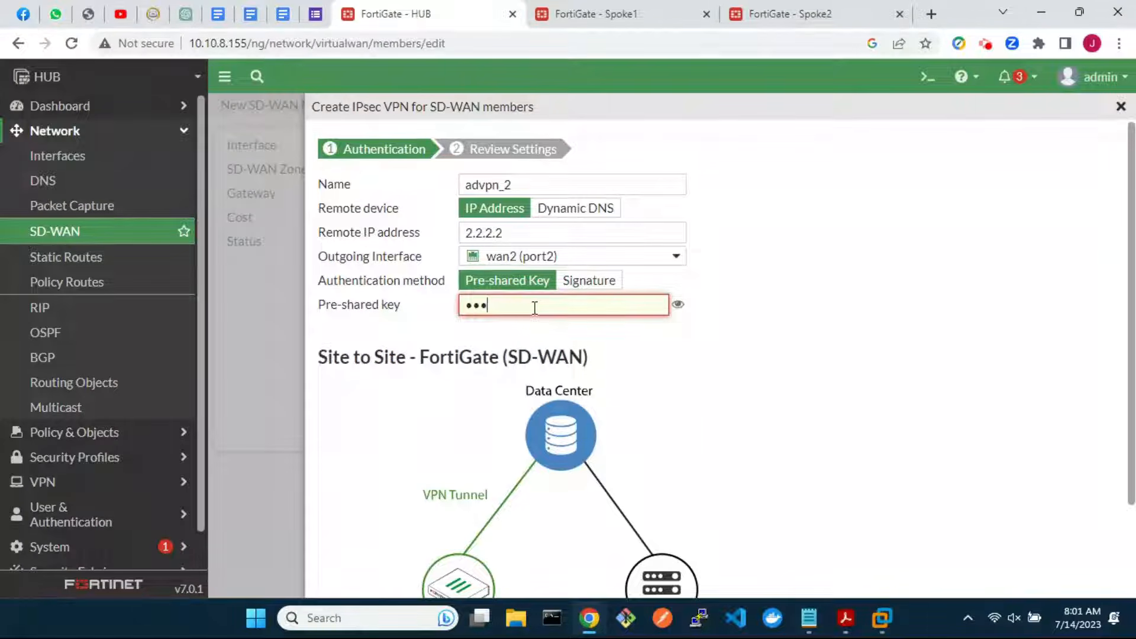
Create the advpn_2 VPN and save it as the new member's interface
scroll(667, 404, down, 2)
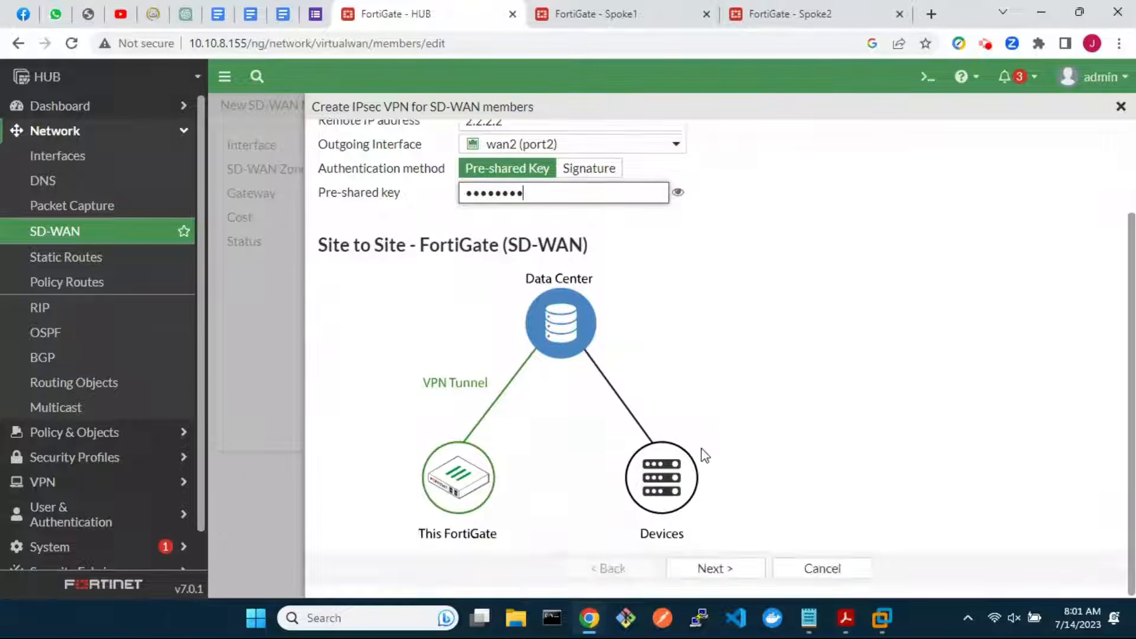
click(727, 570)
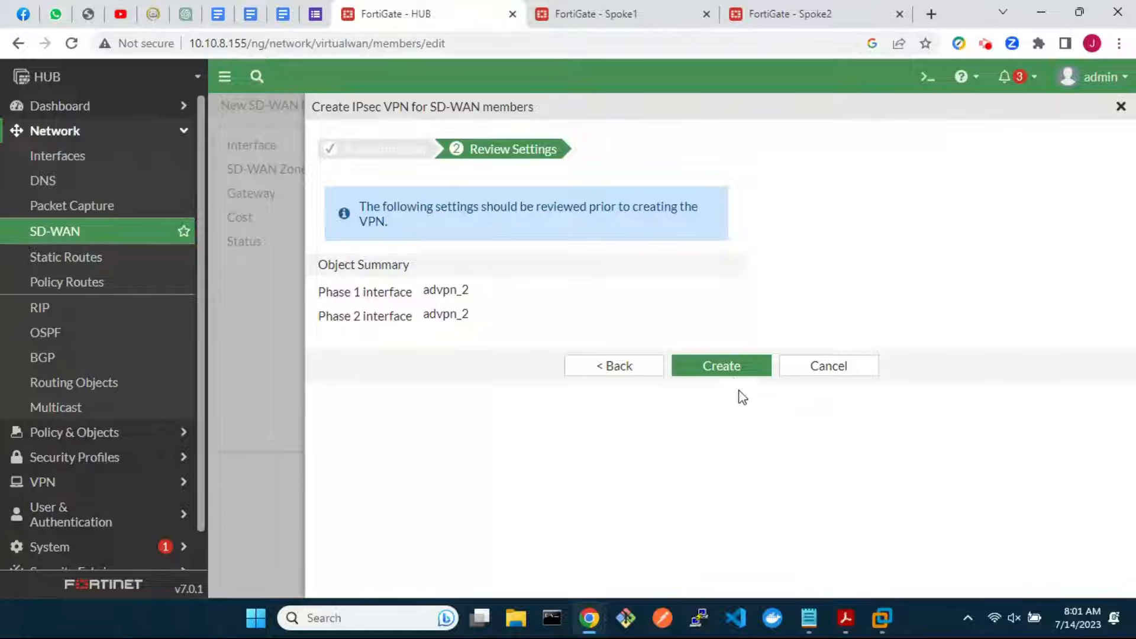
click(729, 370)
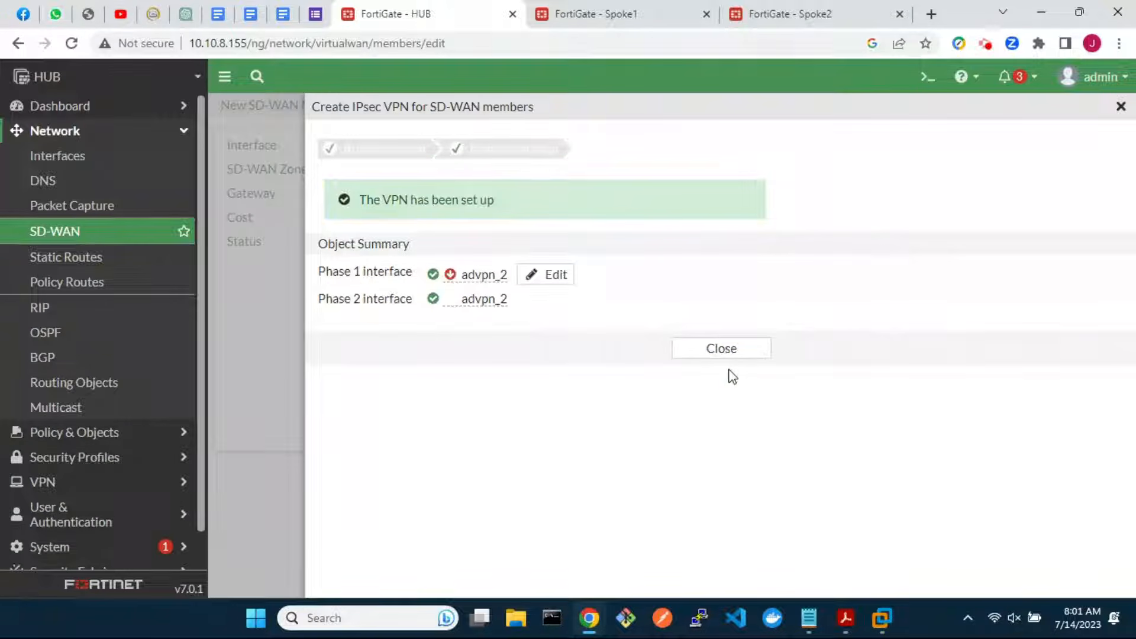
click(727, 351)
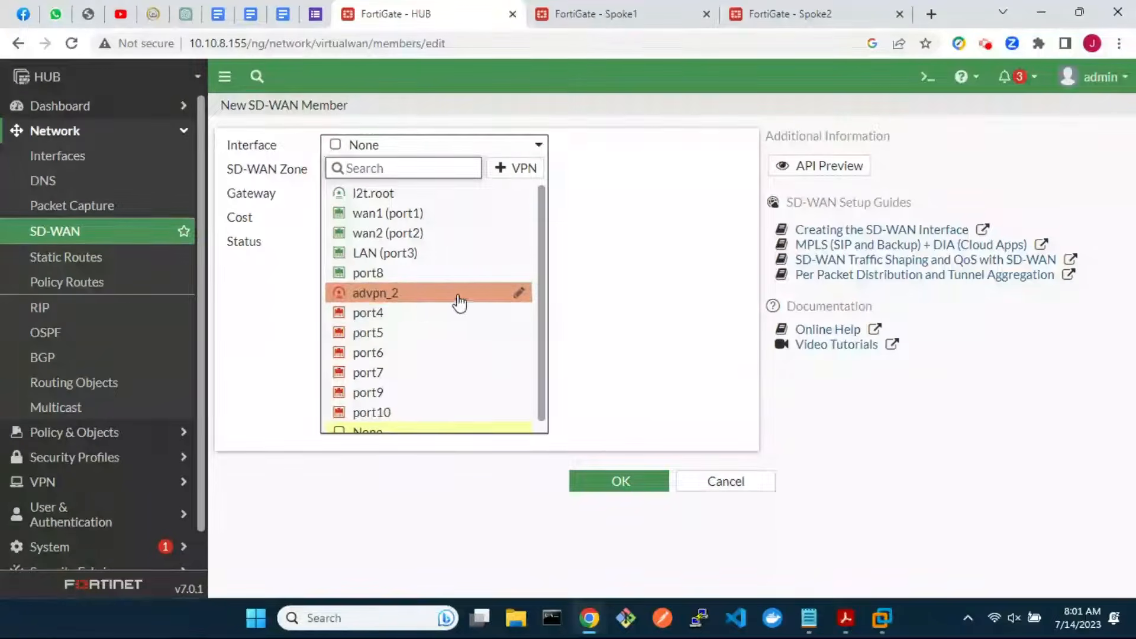
click(458, 296)
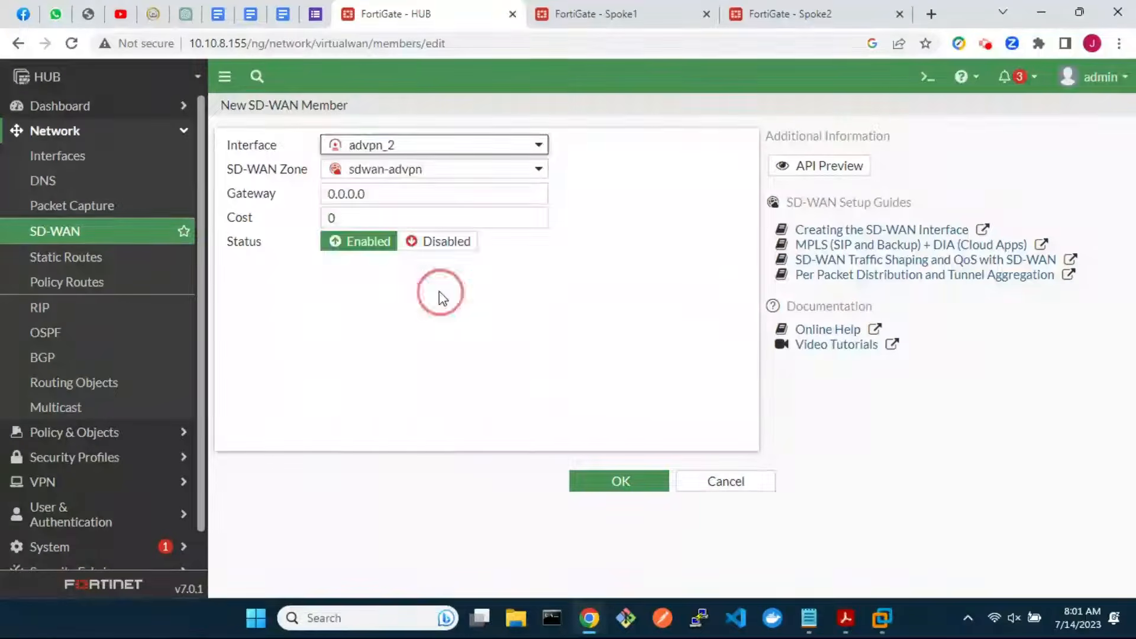
click(619, 482)
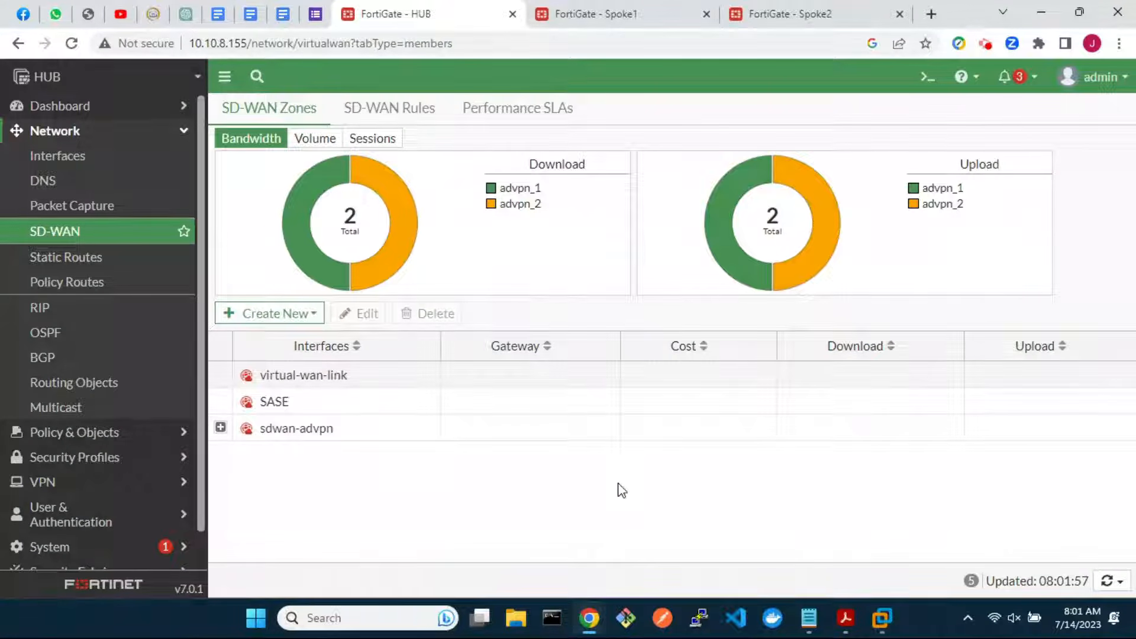
Convert advpn_1 to a custom tunnel with a Dialup User remote gateway
click(89, 482)
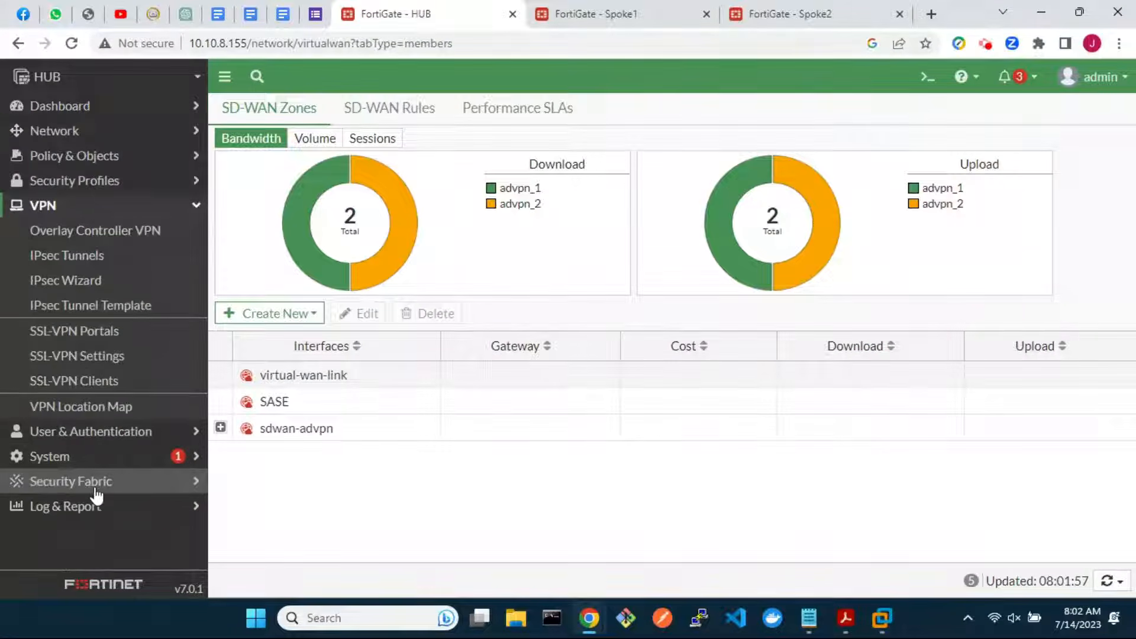
click(95, 258)
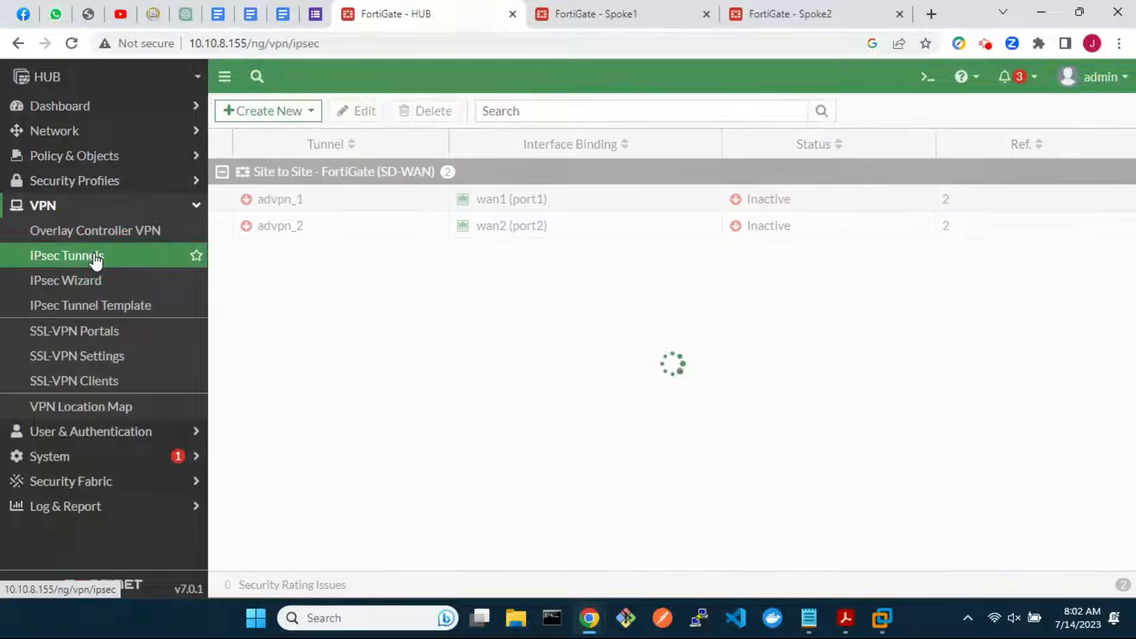
double_click(337, 207)
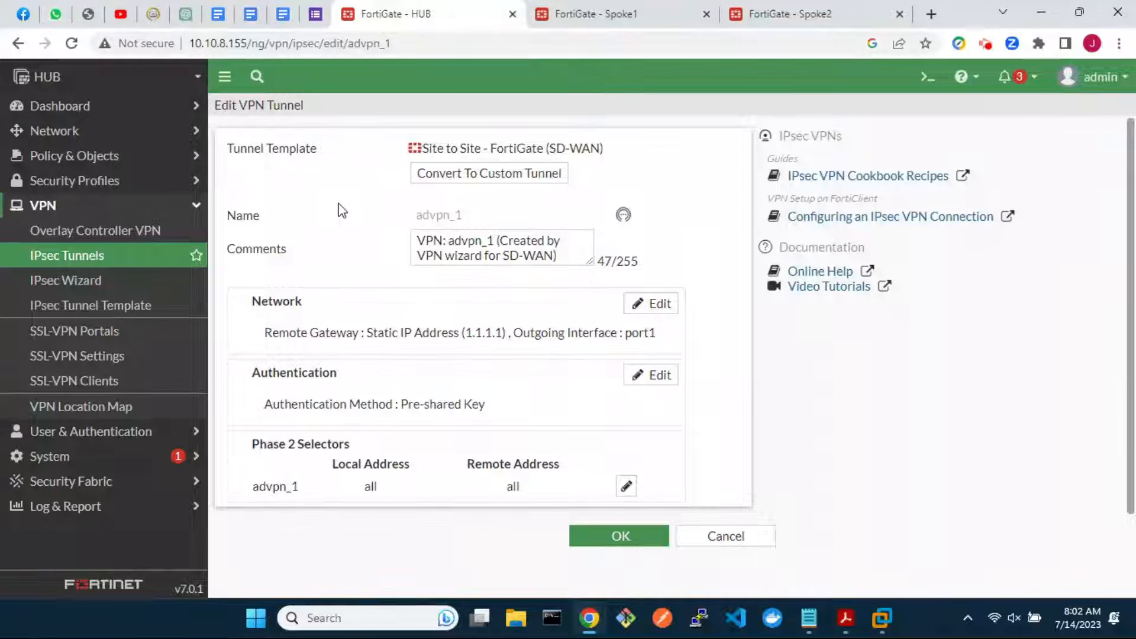
click(498, 176)
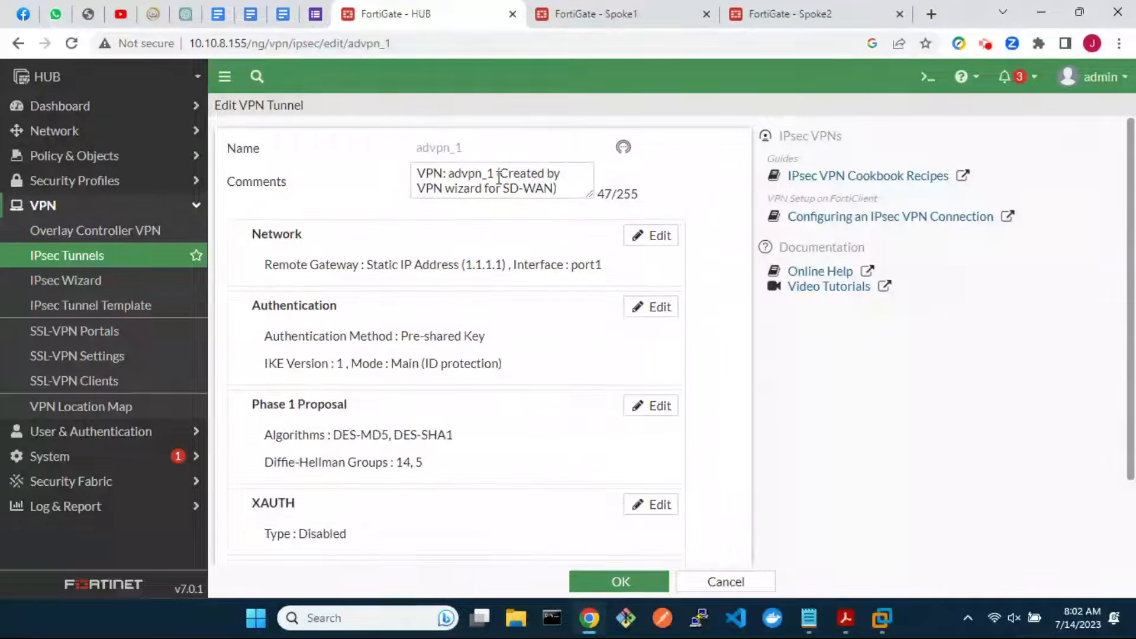
click(666, 240)
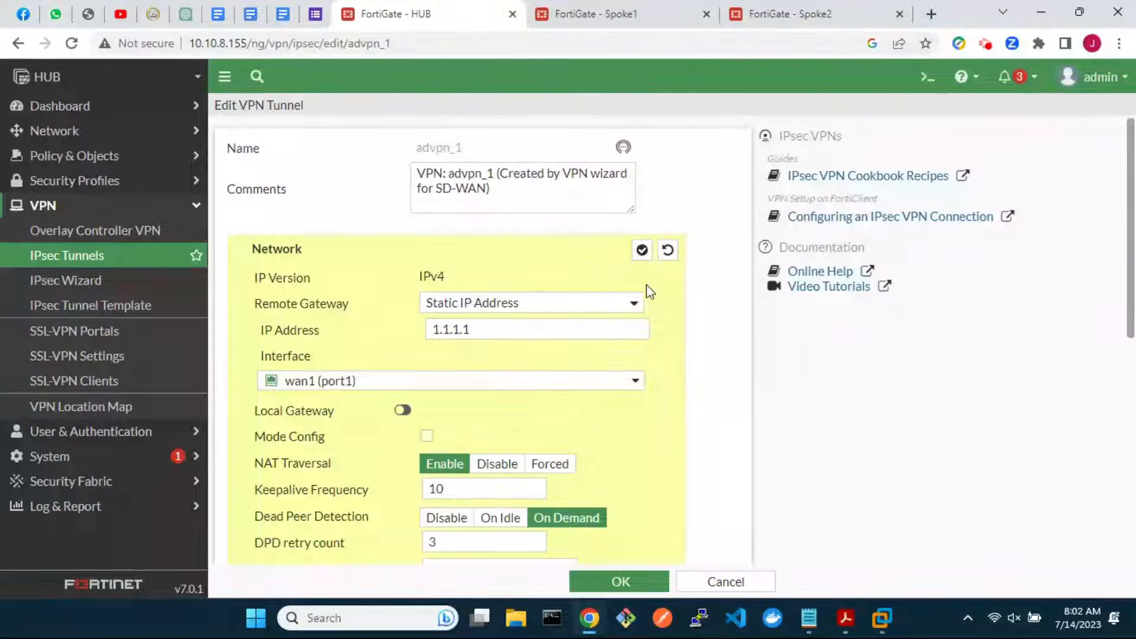
click(635, 306)
click(580, 333)
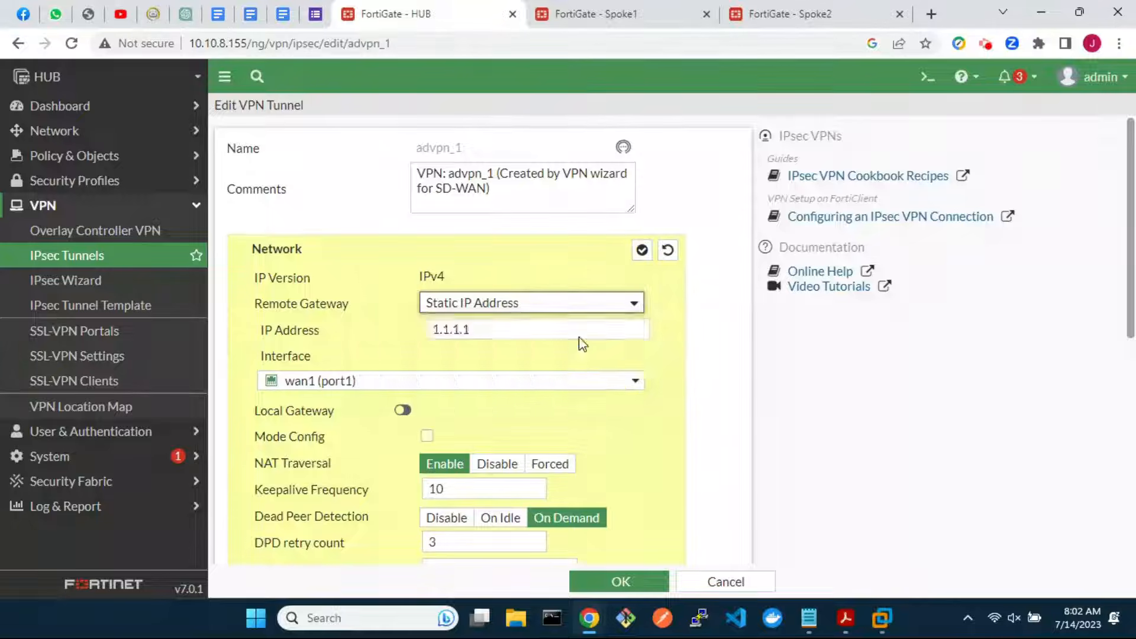
Disable Add route, enable Auto discovery sender, and save advpn_1
scroll(640, 456, down, 4)
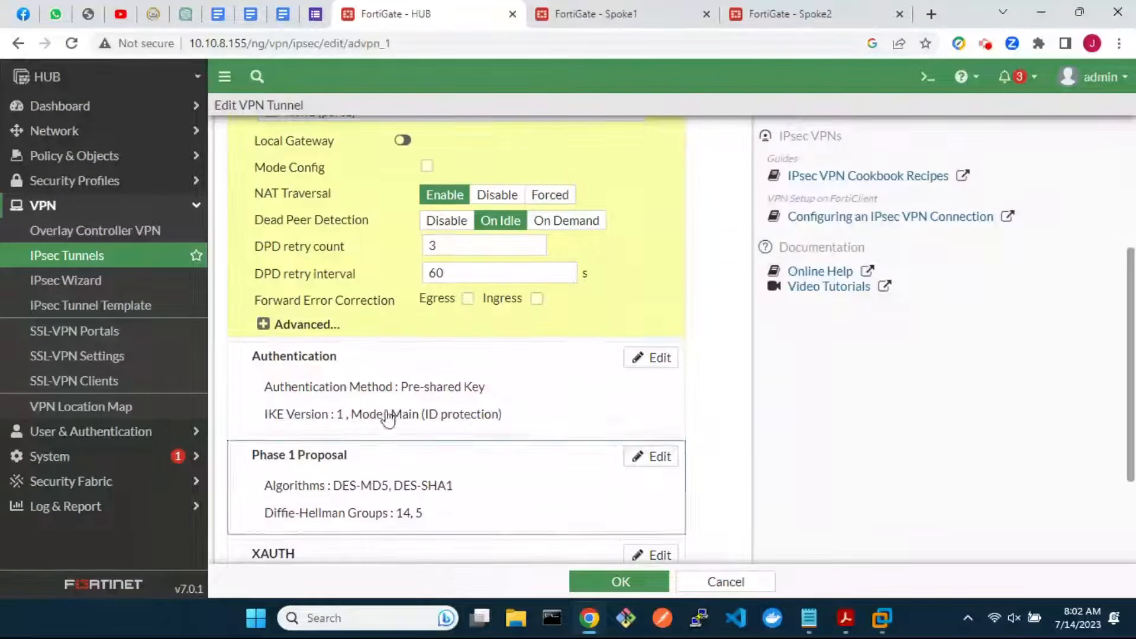
click(263, 325)
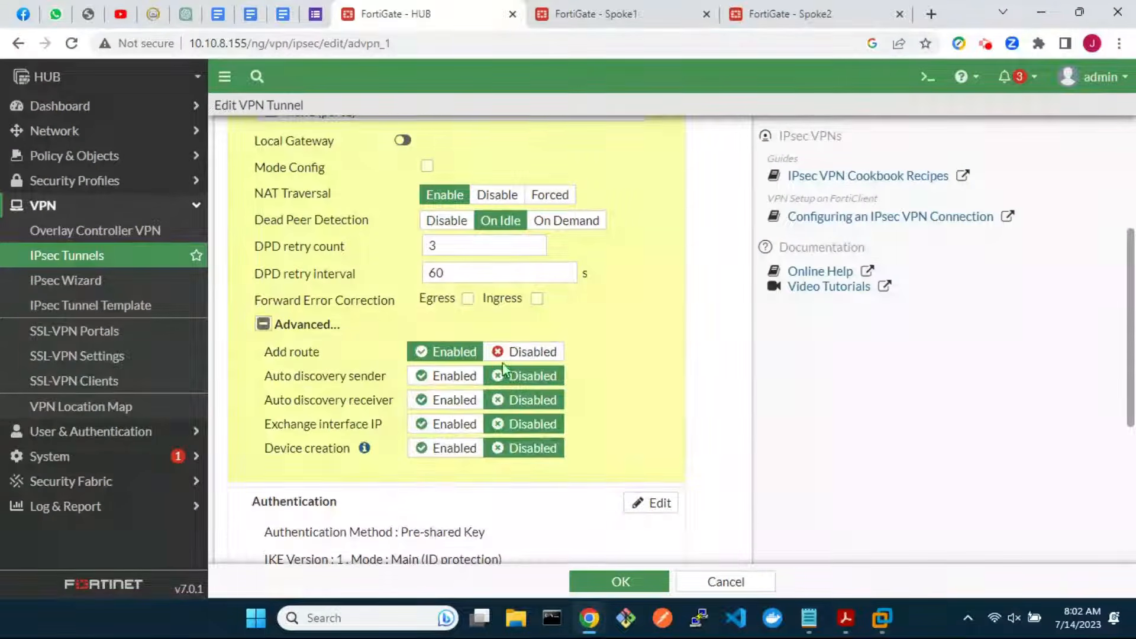
click(537, 353)
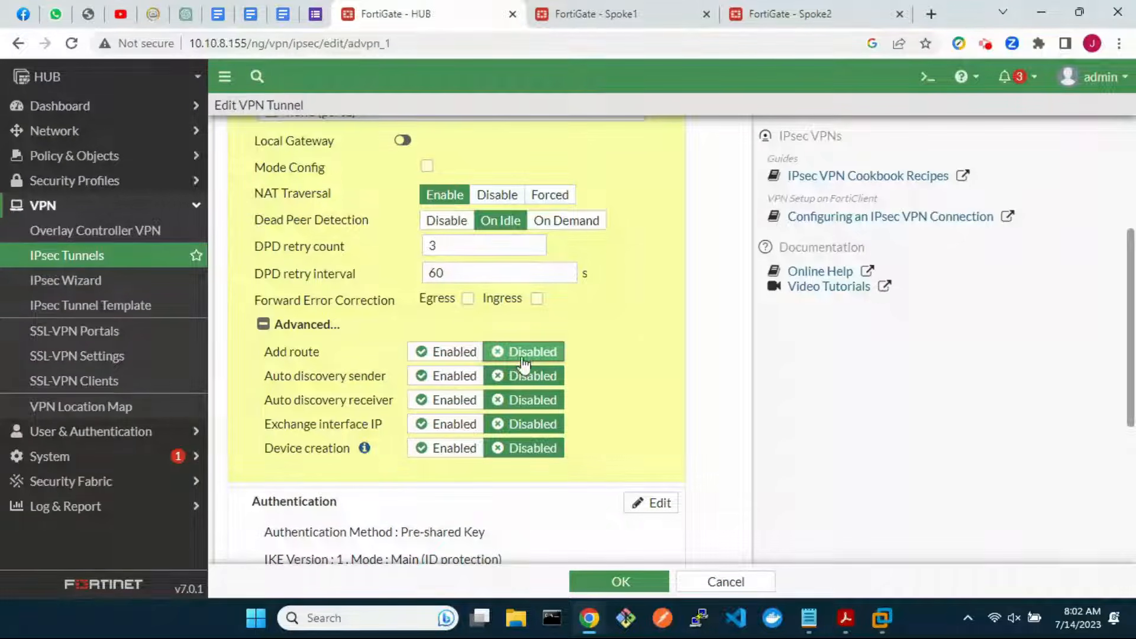
click(453, 377)
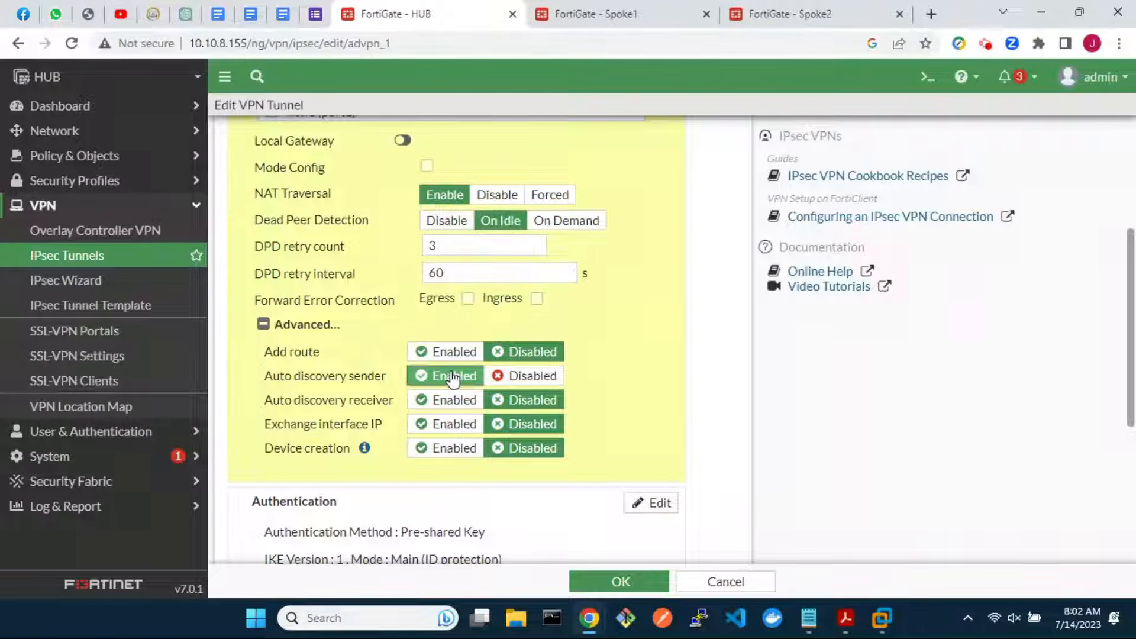
scroll(675, 415, up, 2)
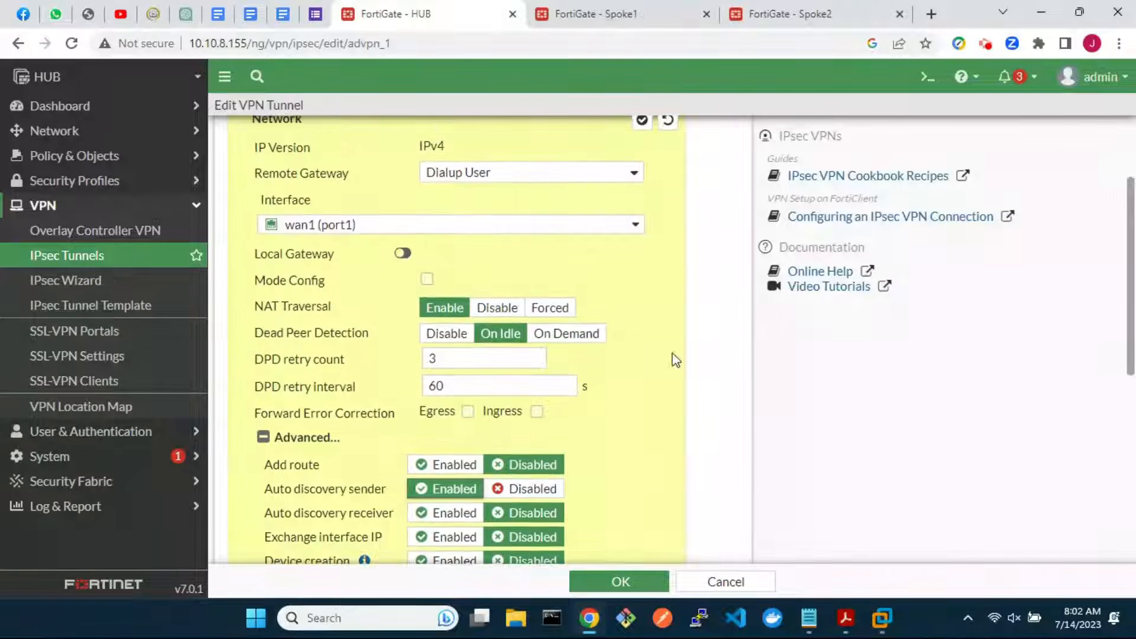
scroll(656, 237, up, 1)
click(642, 190)
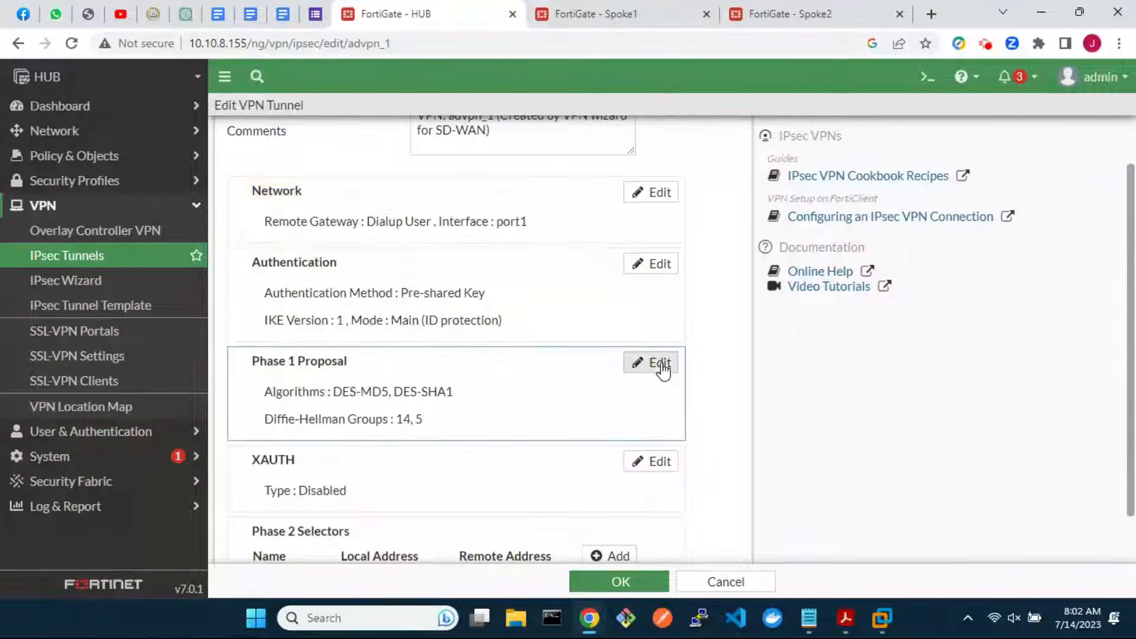
scroll(663, 368, down, 1)
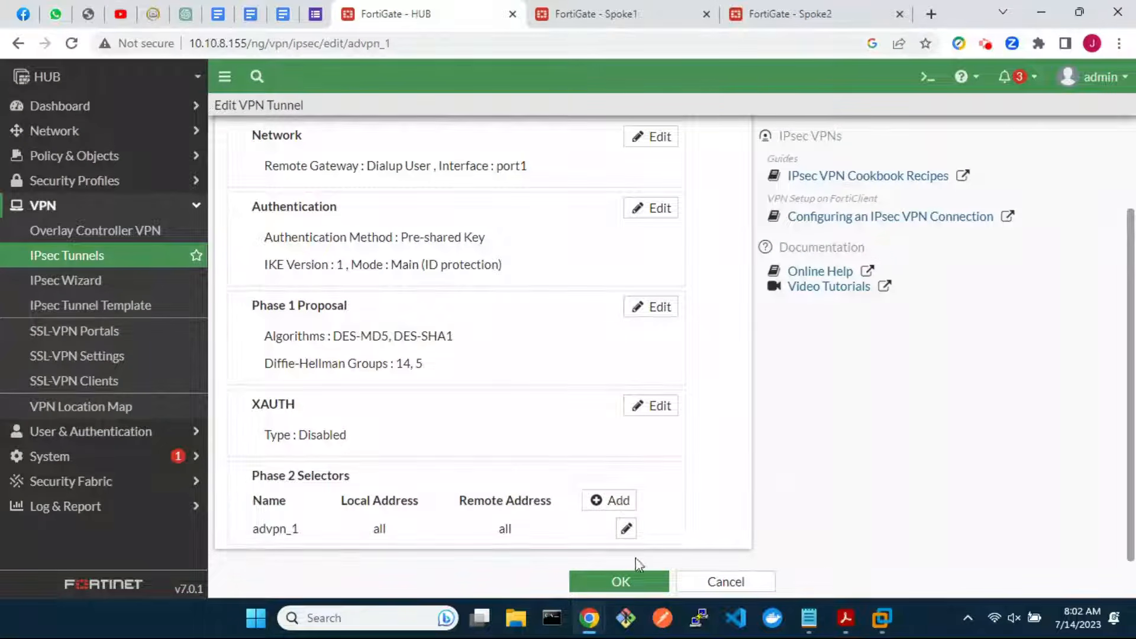
click(634, 582)
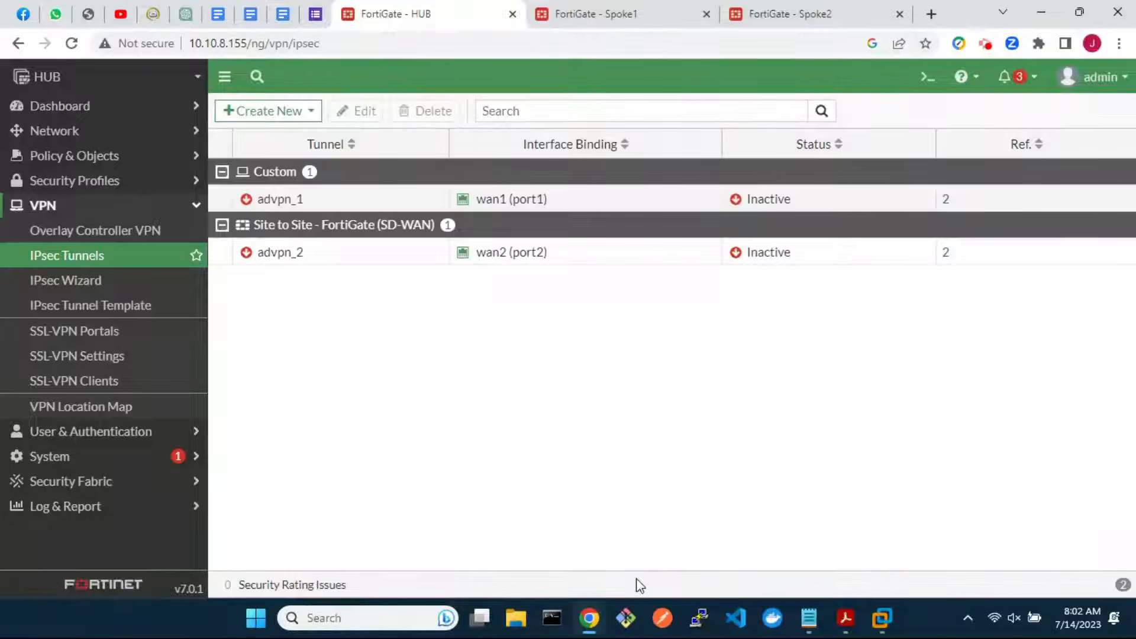
double_click(413, 253)
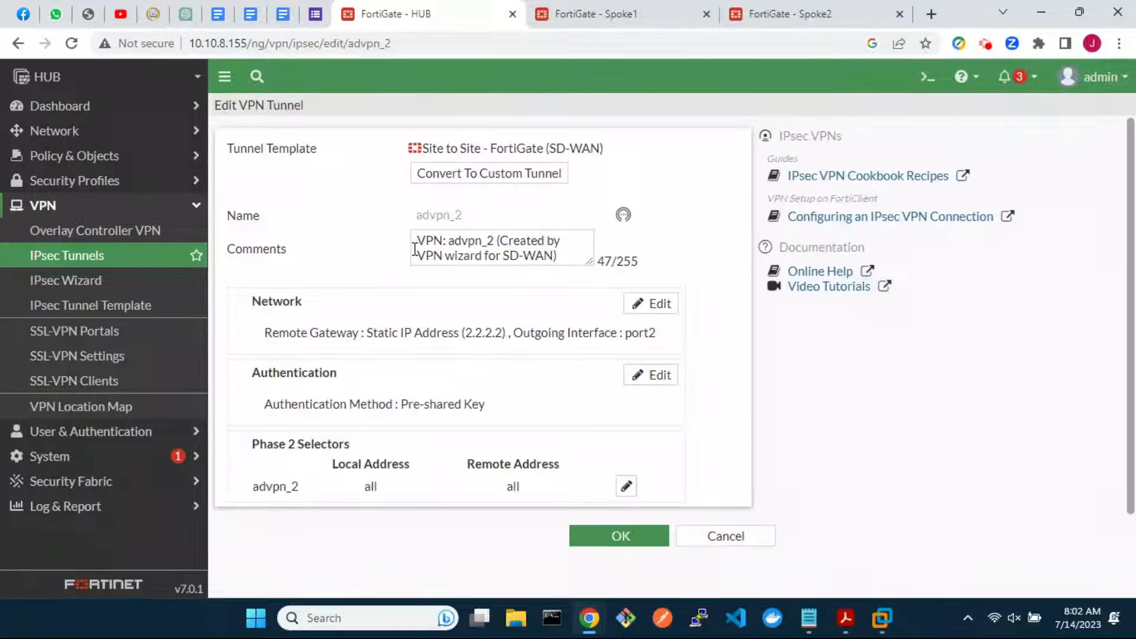
Convert advpn_2 to a custom tunnel with a Dialup User remote gateway
click(479, 175)
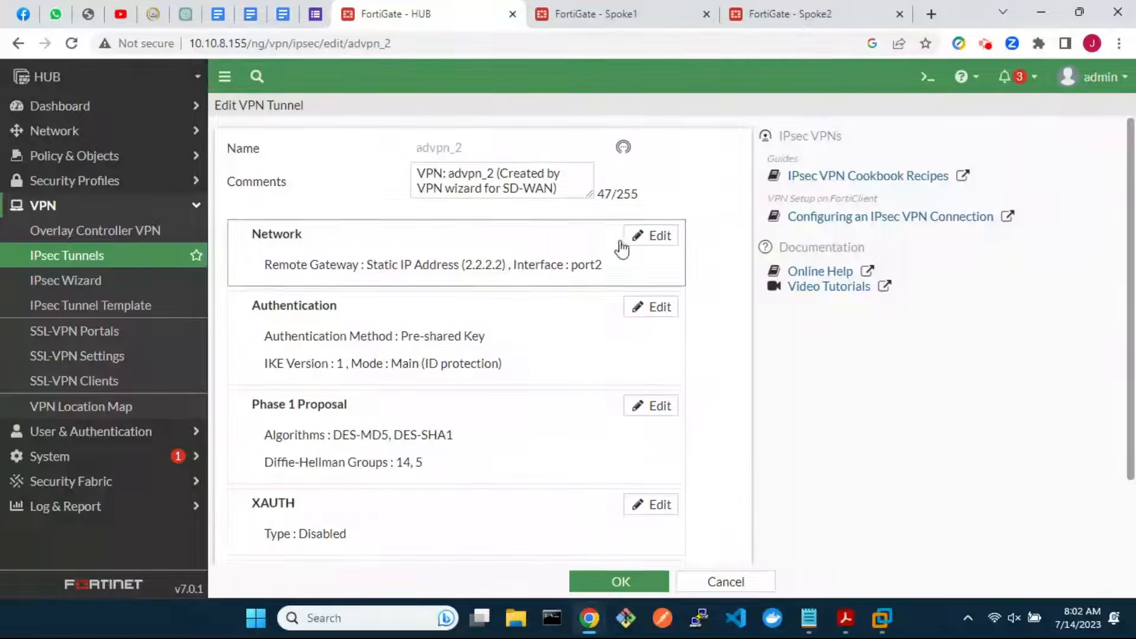
click(657, 237)
click(631, 301)
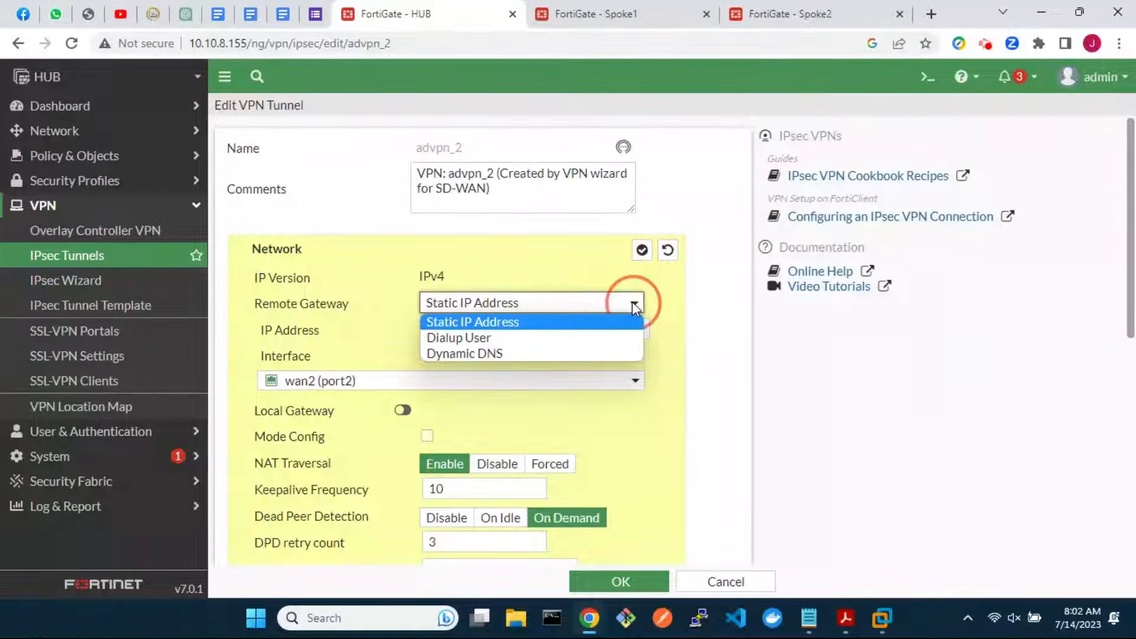
click(587, 337)
Disable Add route, enable Auto discovery sender, and save advpn_2
scroll(578, 340, down, 4)
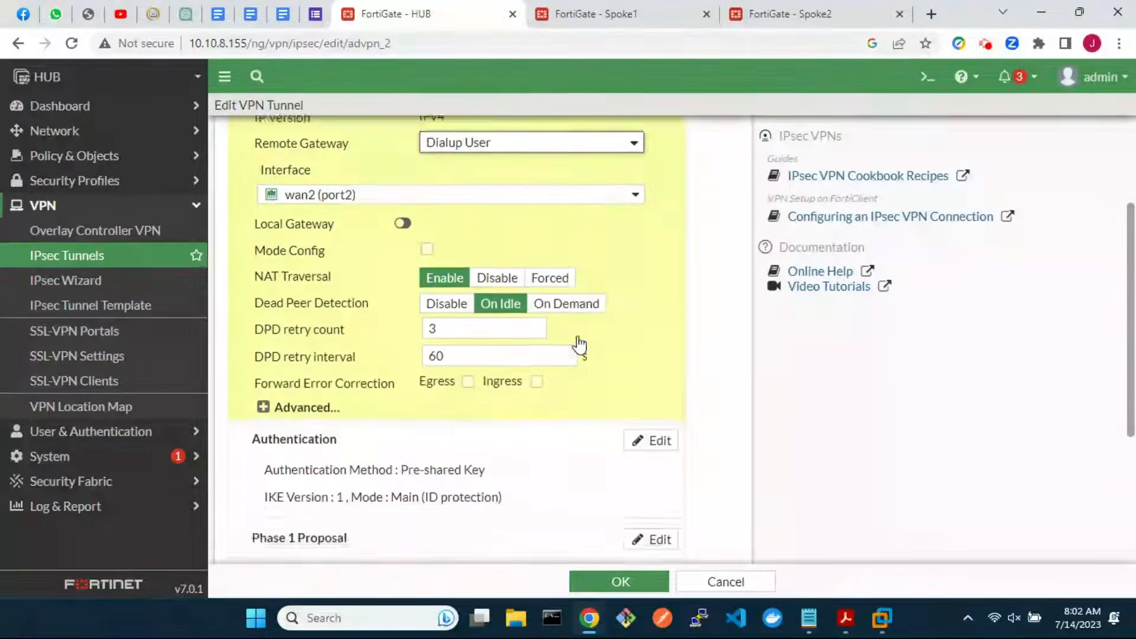
click(263, 314)
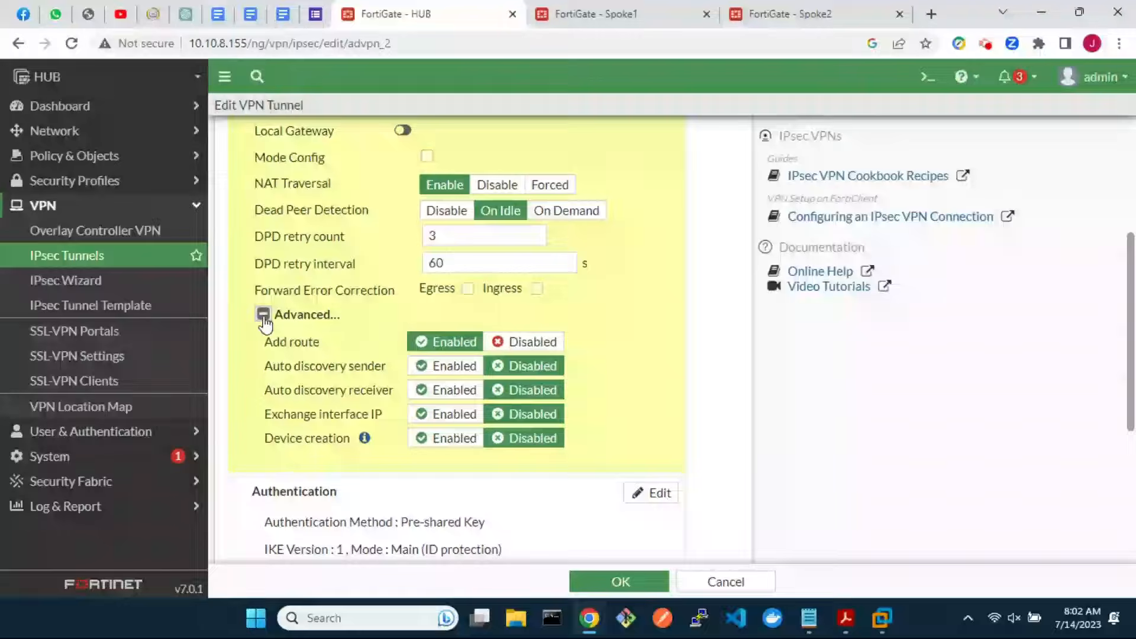
click(507, 344)
click(453, 366)
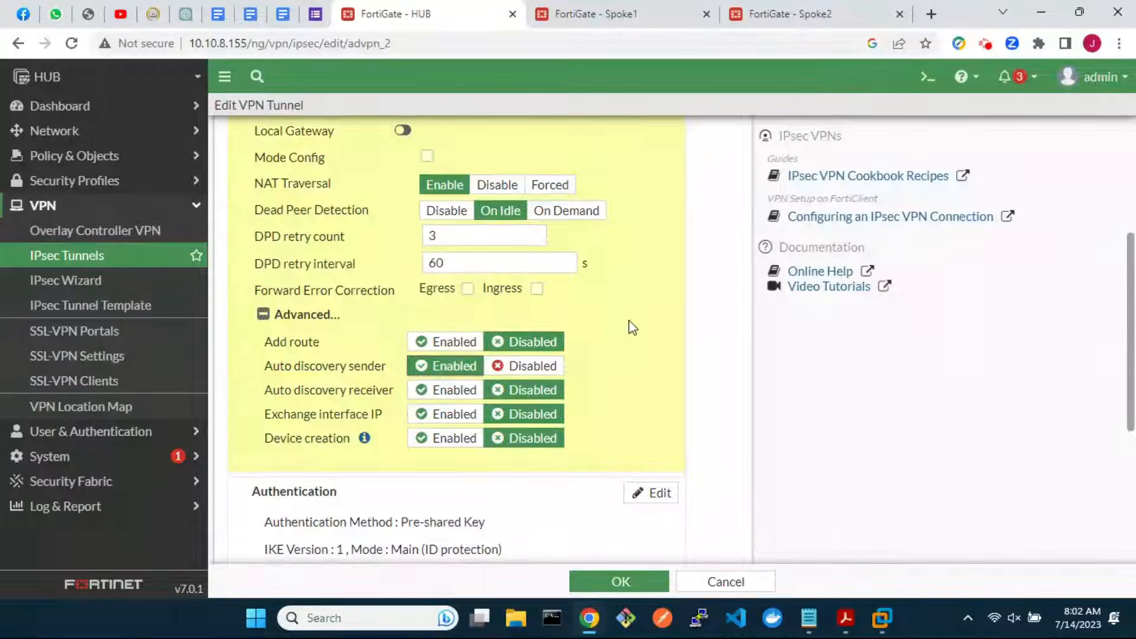
scroll(628, 325, up, 3)
scroll(628, 325, up, 1)
click(641, 251)
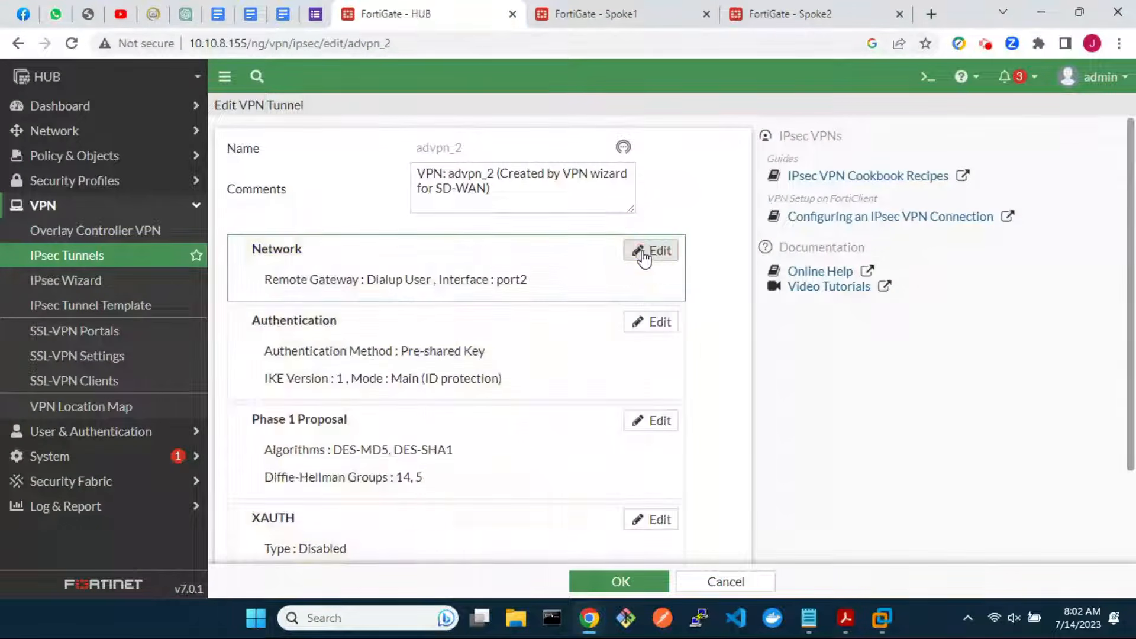
scroll(654, 470, down, 2)
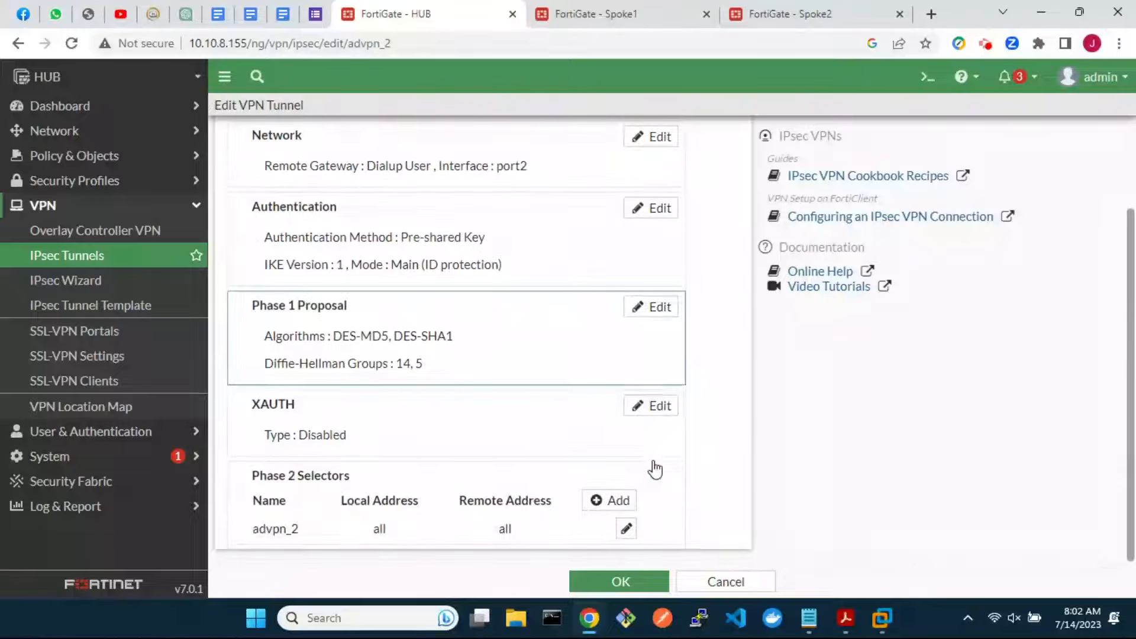
click(619, 583)
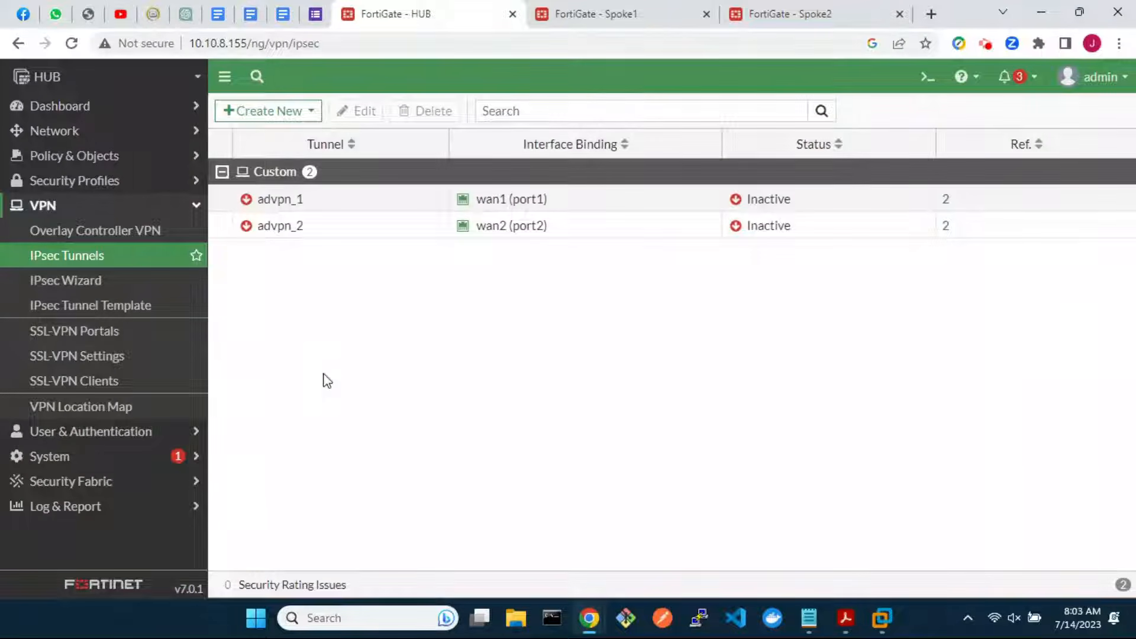
Start firewall policy spoke2hub from sdwan-advpn to LAN (port3)
click(71, 155)
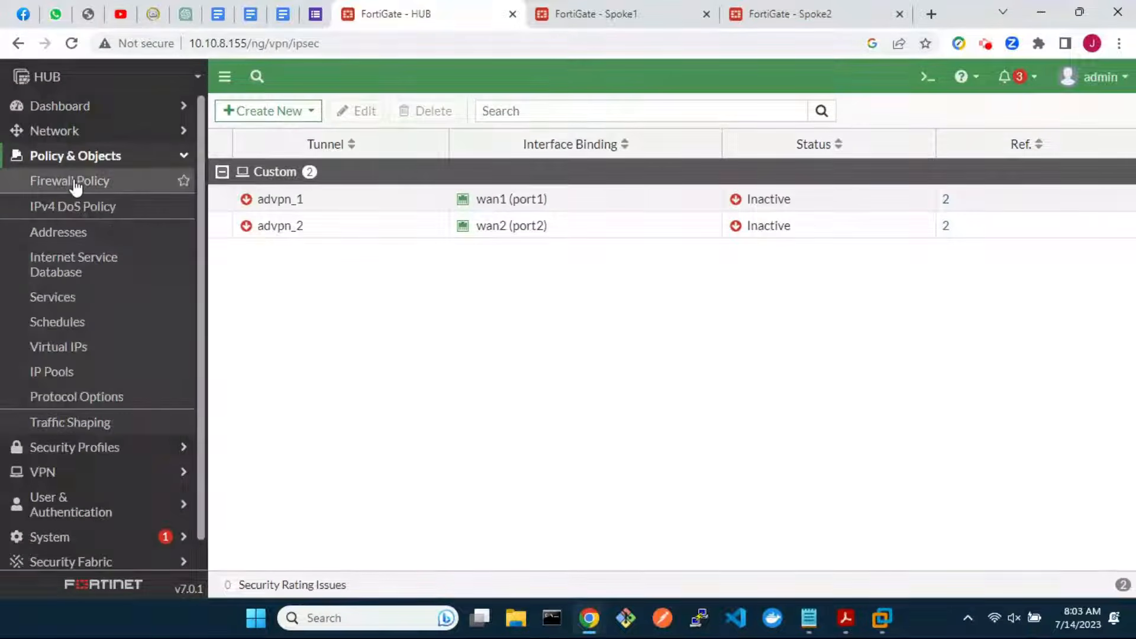
click(75, 184)
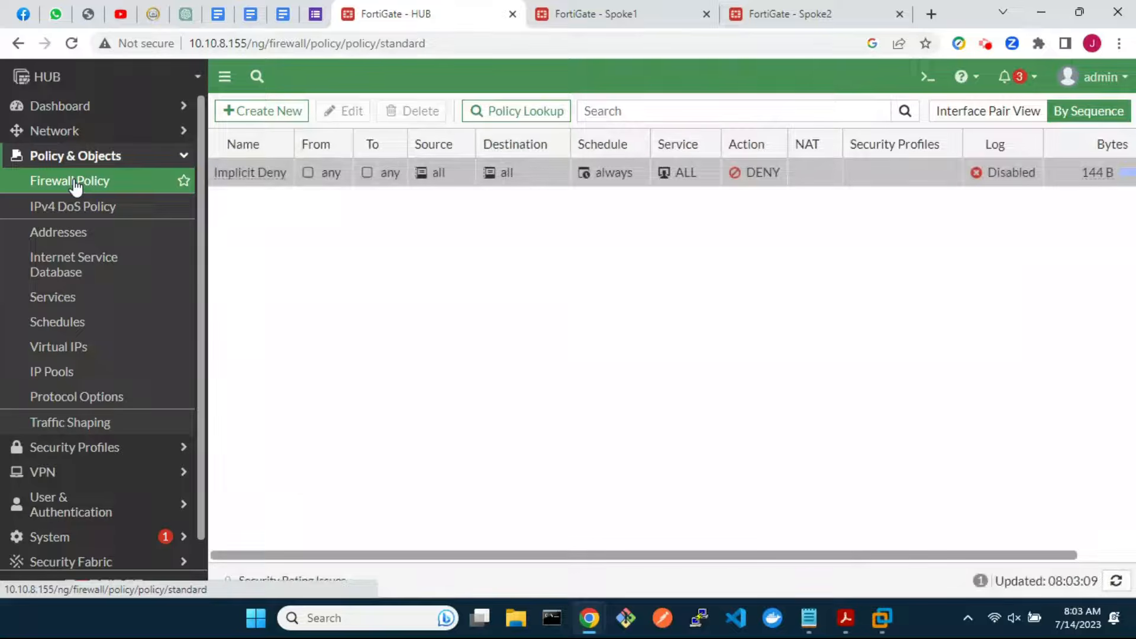
click(279, 112)
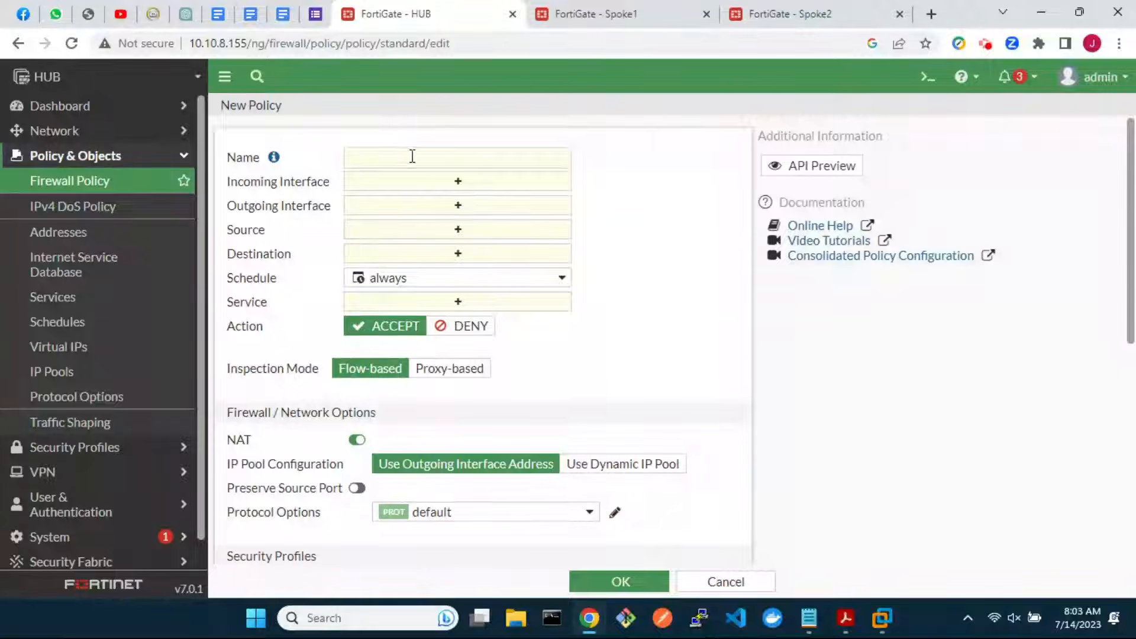
click(412, 156)
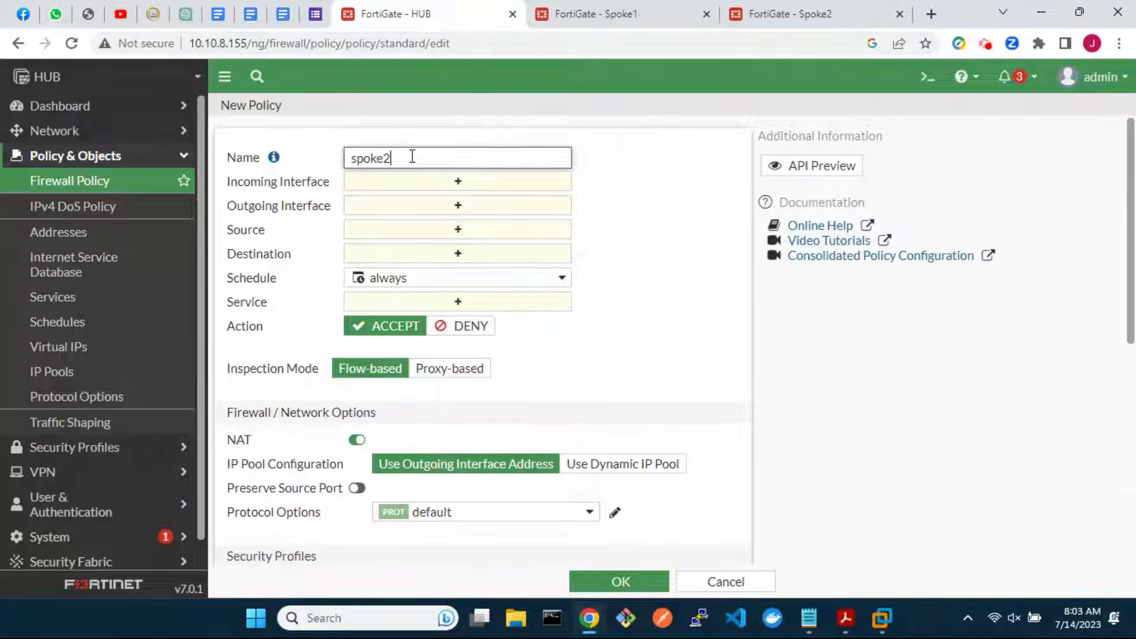
click(435, 187)
click(815, 296)
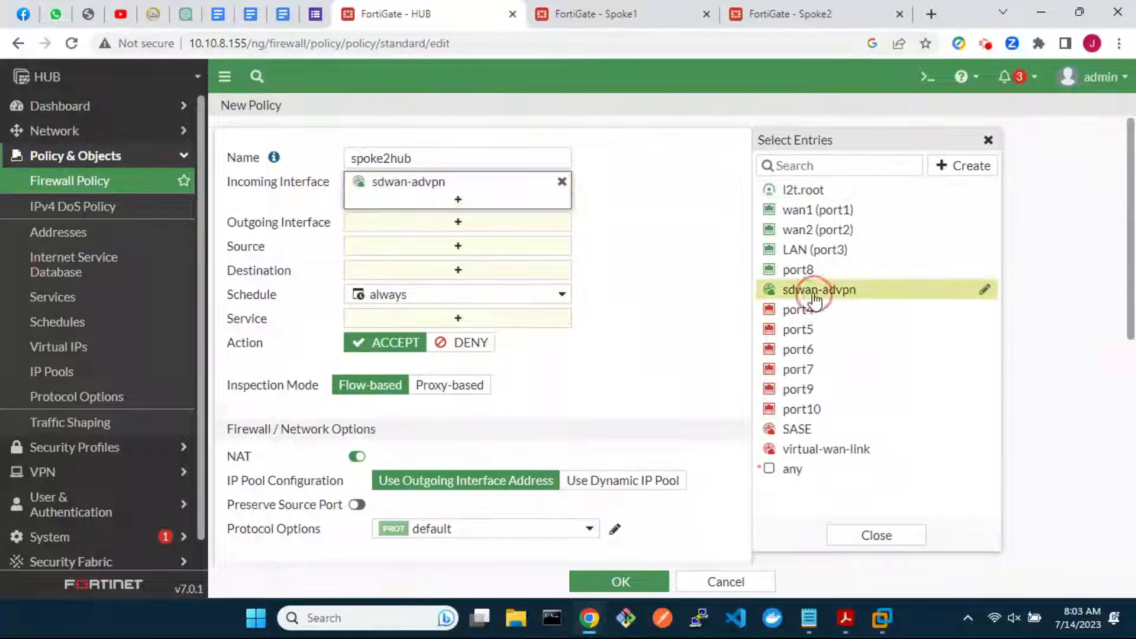
click(486, 231)
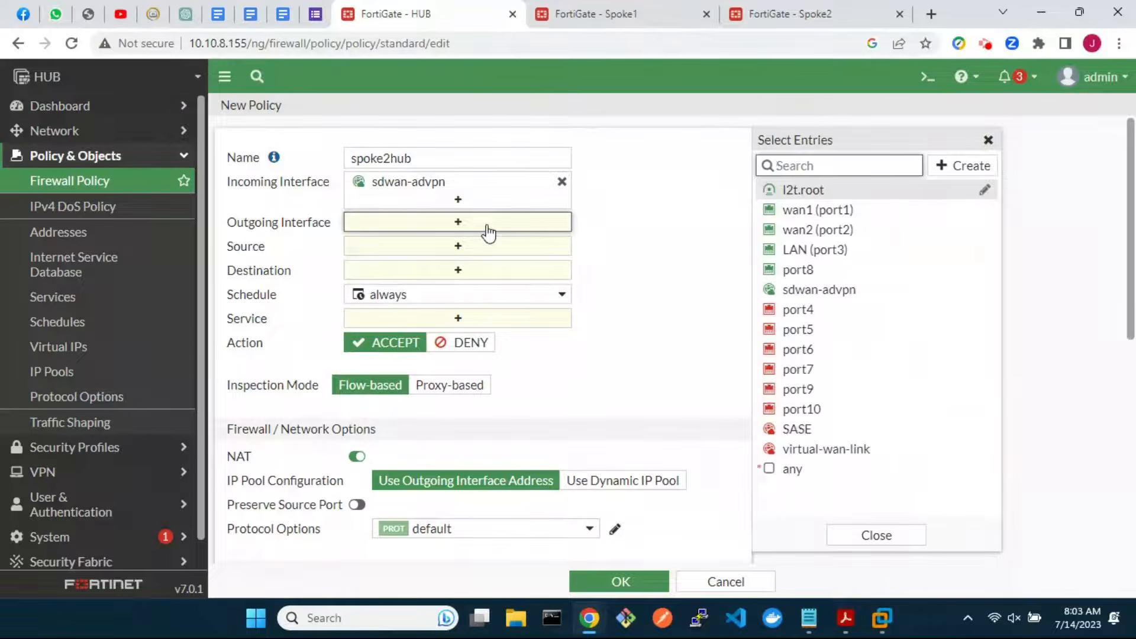
click(853, 250)
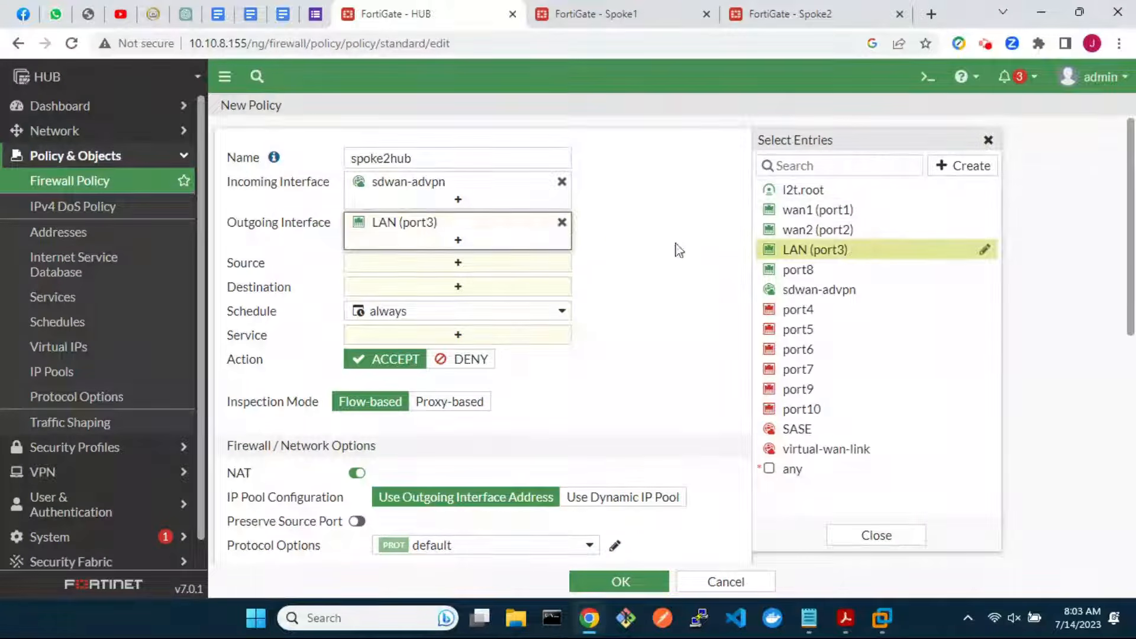
Set source all, destination 10.0.0.0/24_Hub, service ALL, NAT off, log all sessions, and save
click(509, 274)
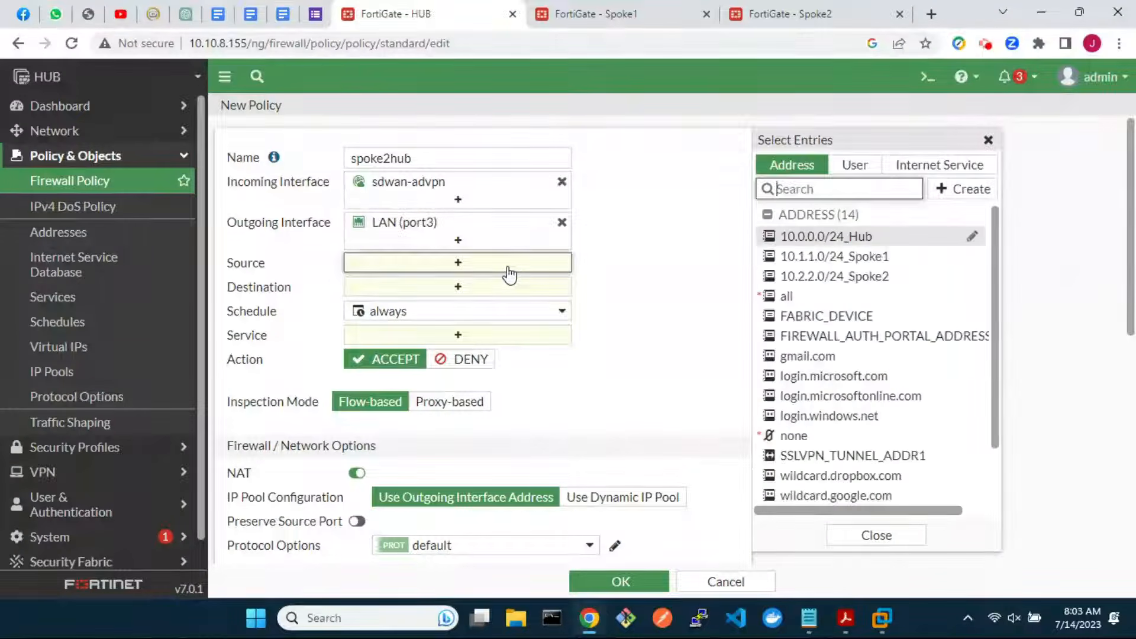
click(788, 297)
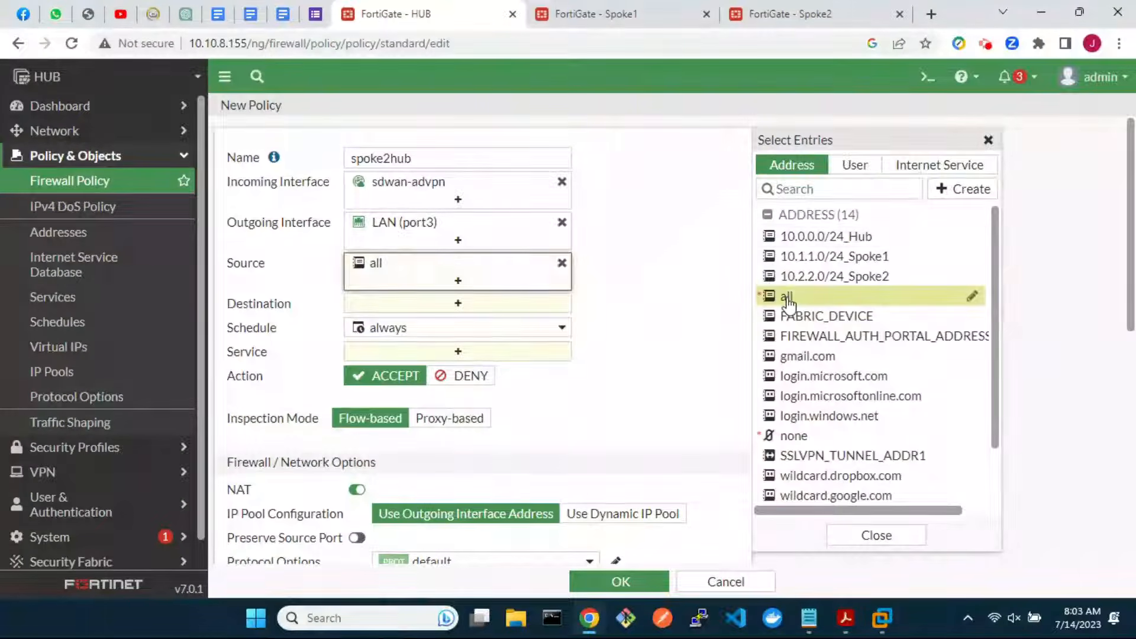
click(527, 308)
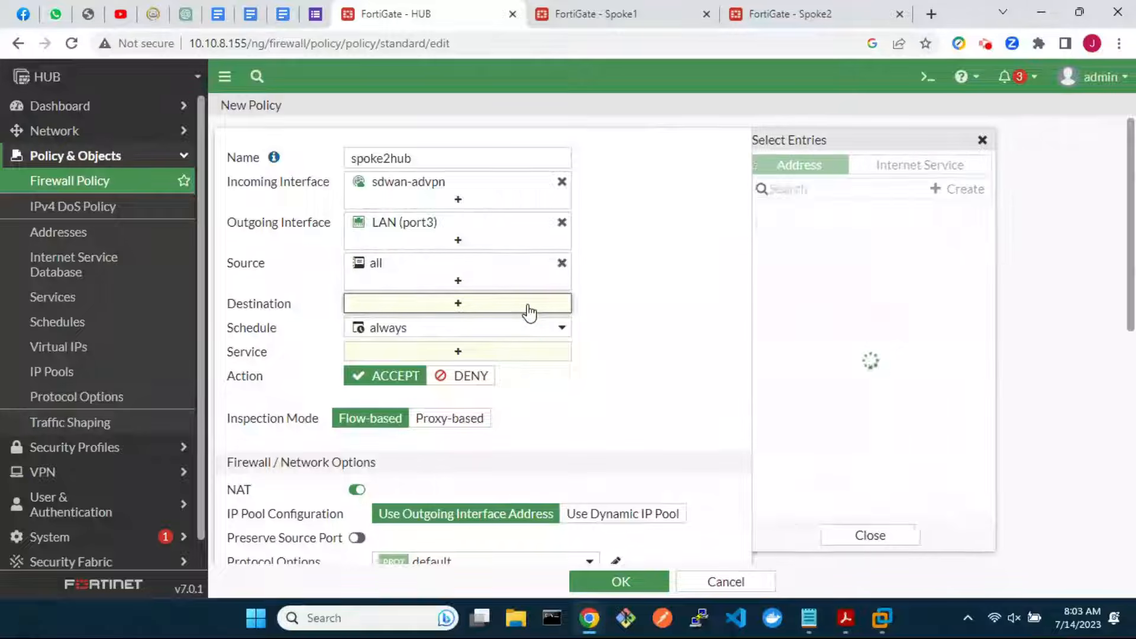
click(769, 236)
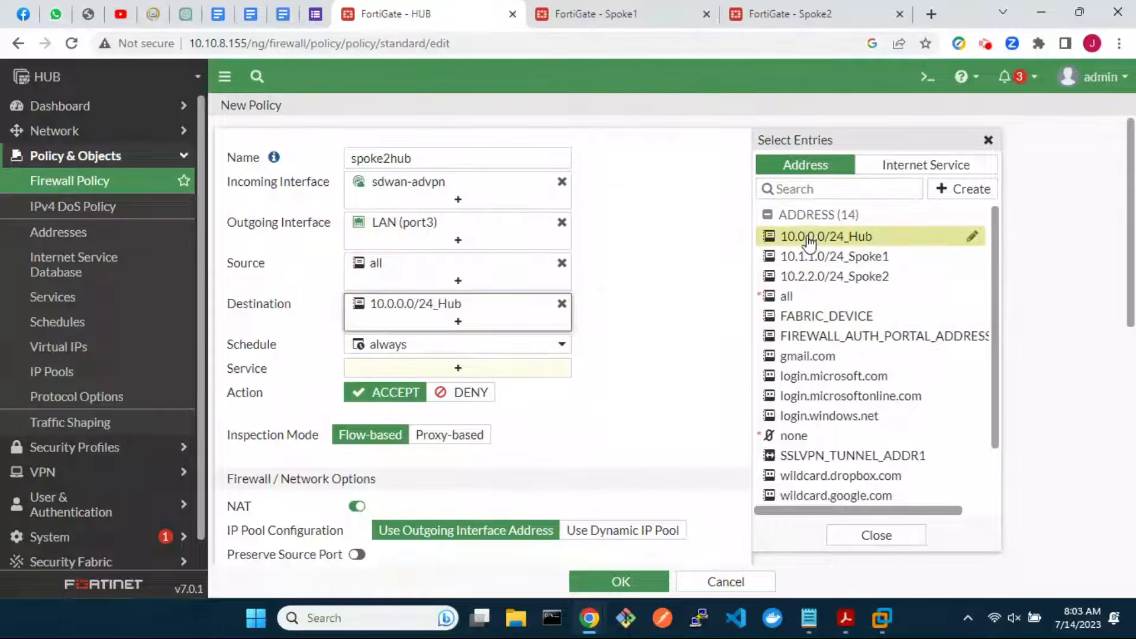
click(504, 370)
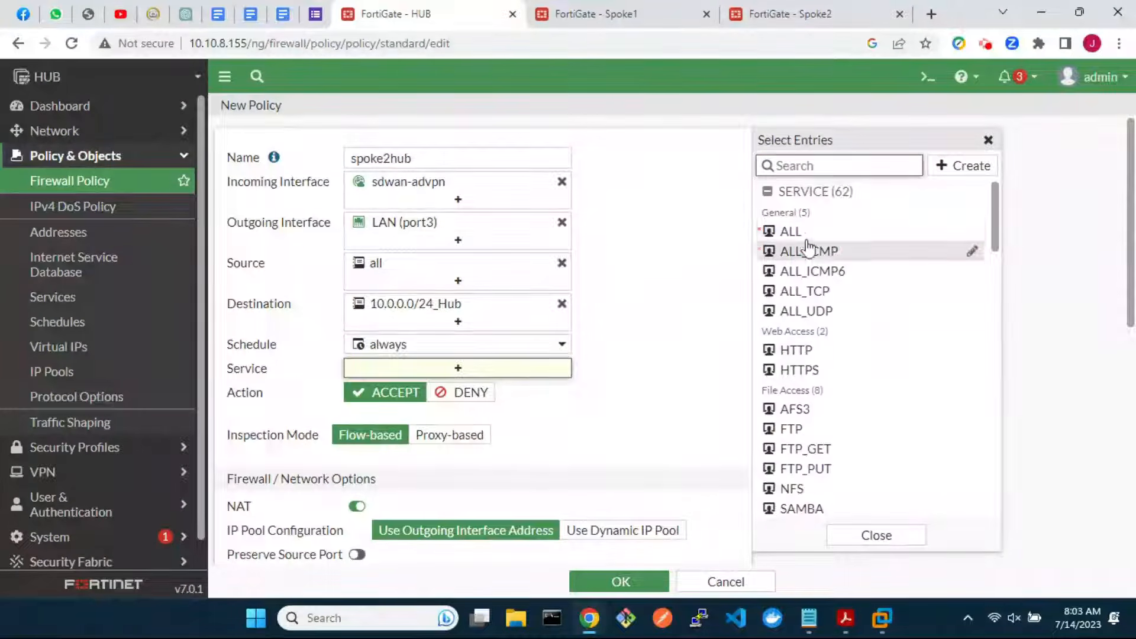
click(822, 233)
click(358, 523)
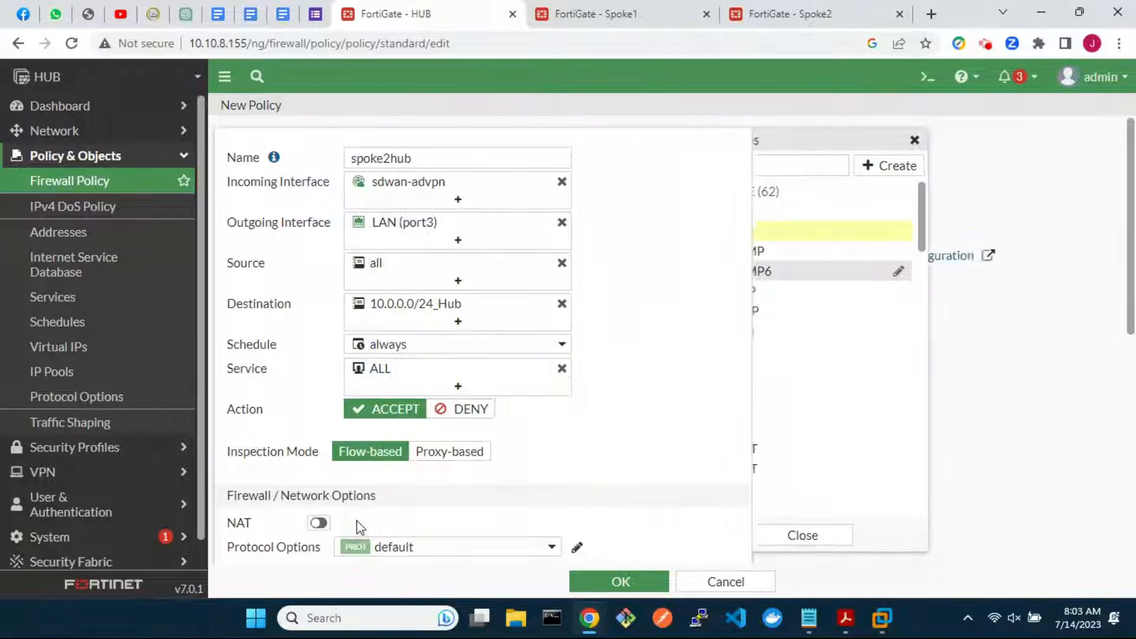
scroll(562, 500, down, 8)
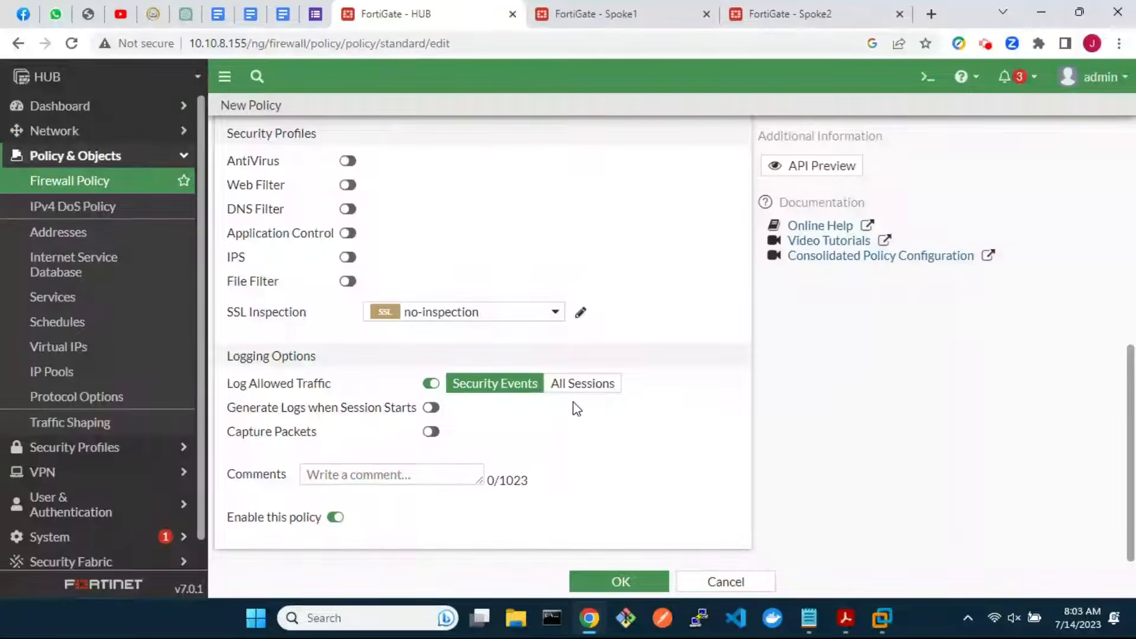
click(578, 385)
click(615, 585)
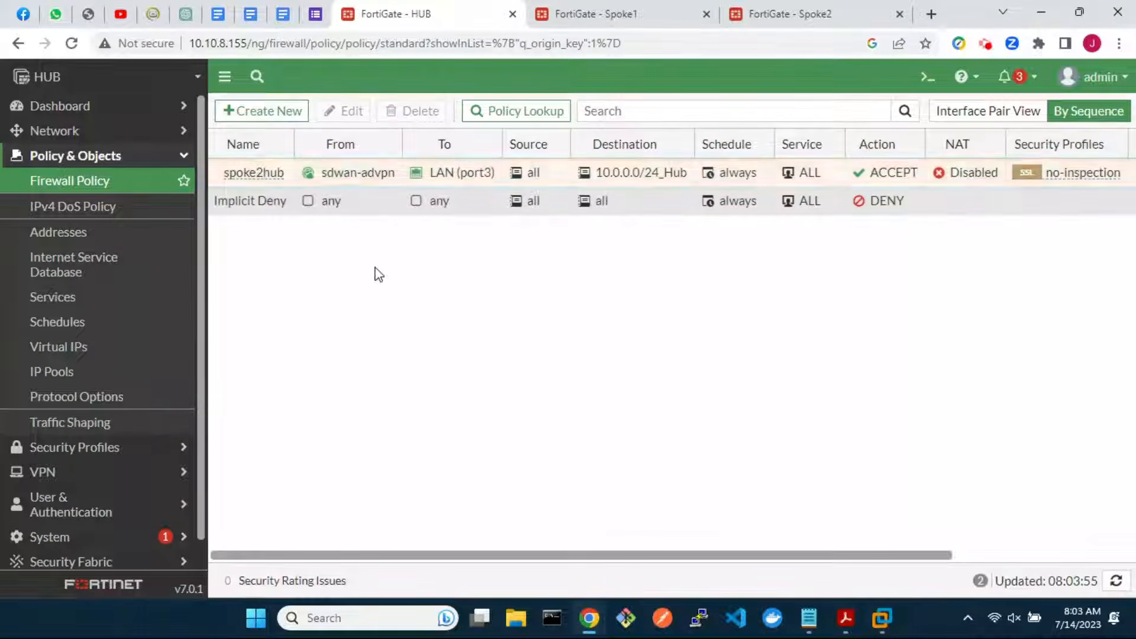
Start firewall policy spoke2spoke with sdwan-advpn as both incoming and outgoing interface
click(277, 115)
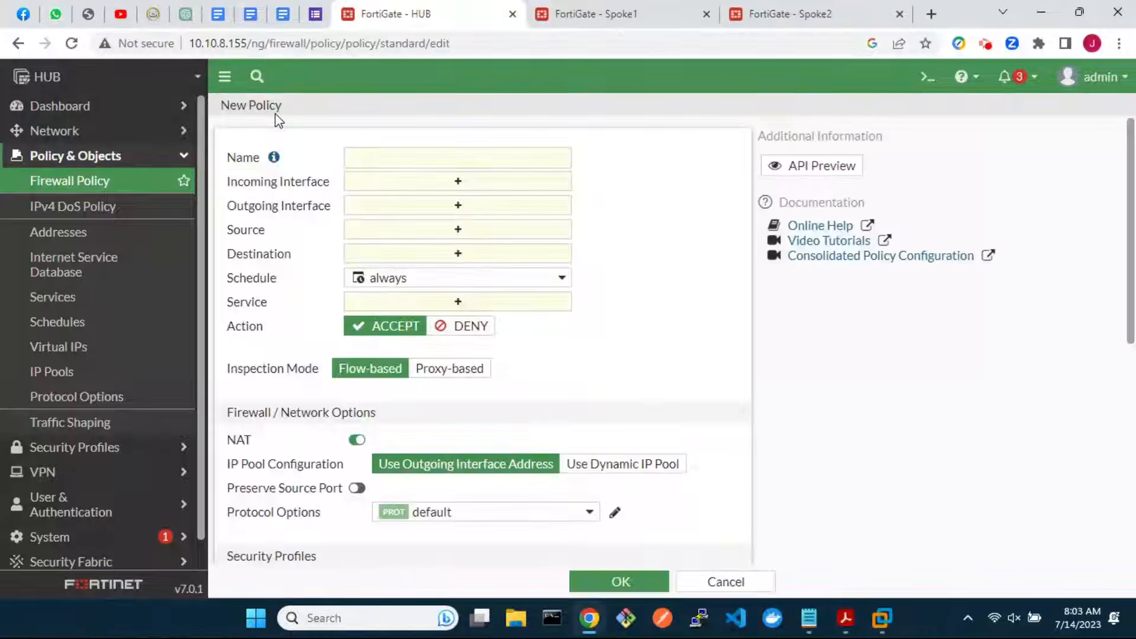
click(384, 150)
text(spoke2spoke)
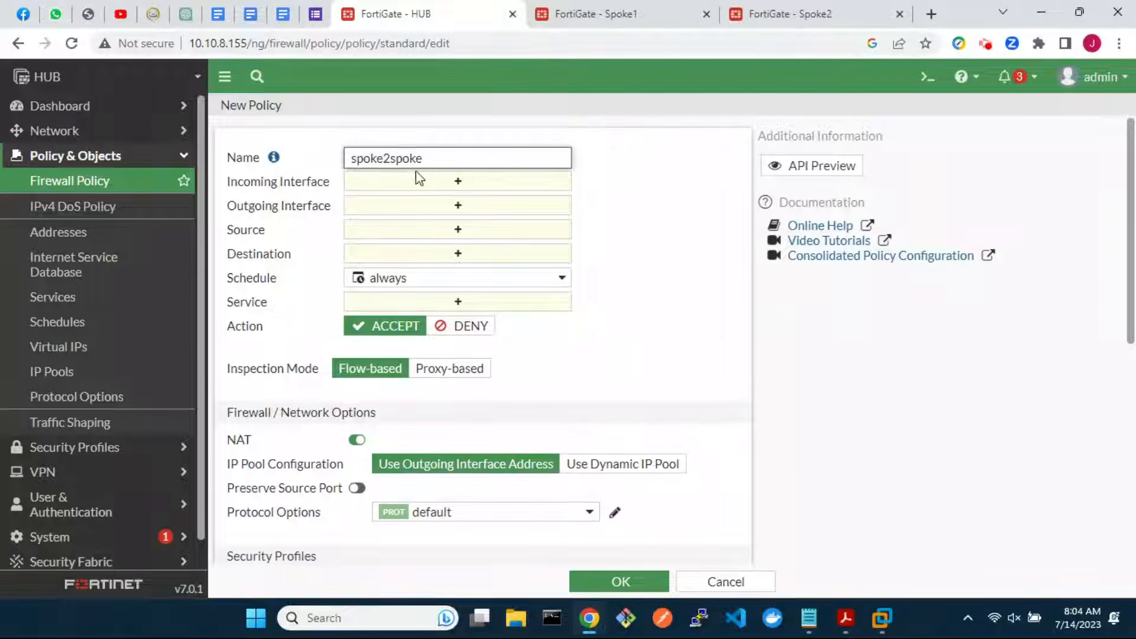
click(423, 181)
click(818, 289)
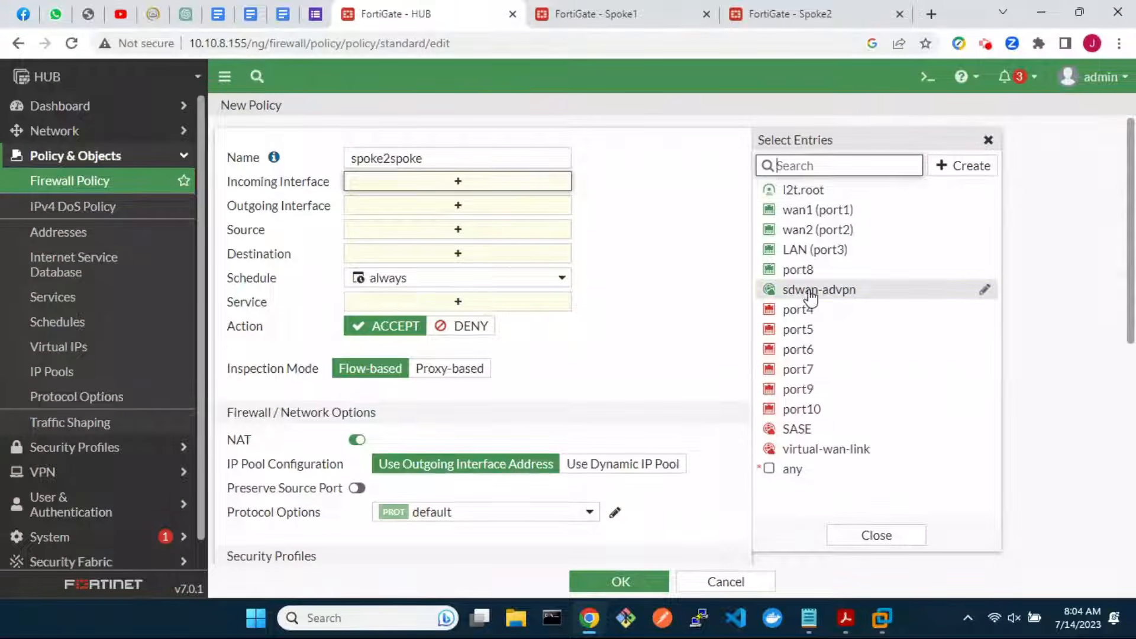
click(487, 223)
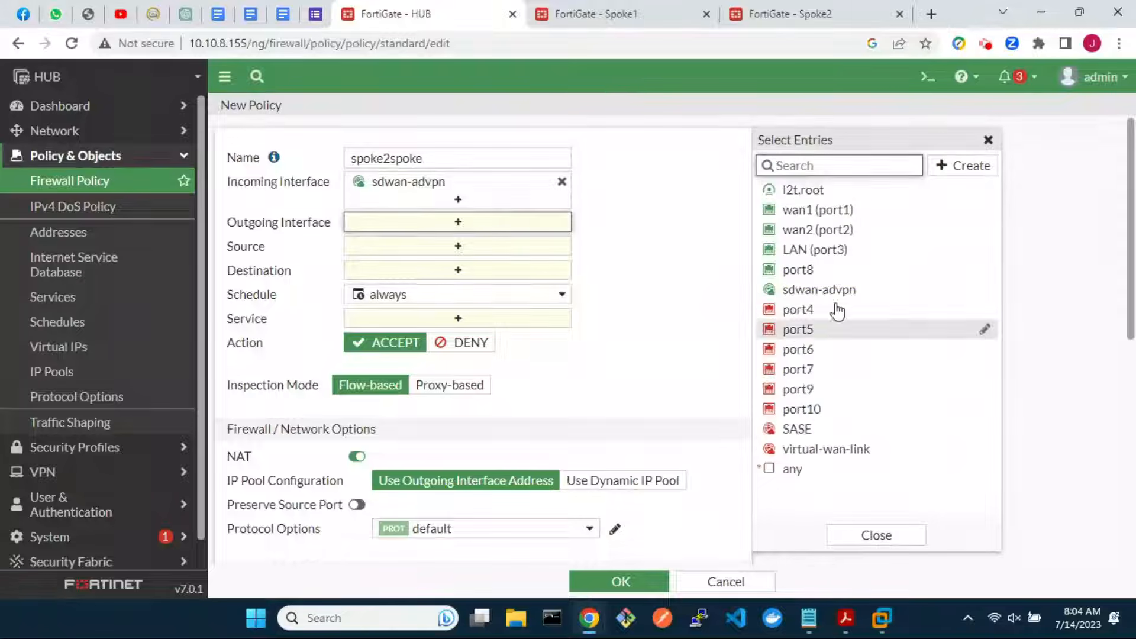
click(857, 293)
Set source and destination all, service ALL, NAT off, log all sessions, and save
click(471, 265)
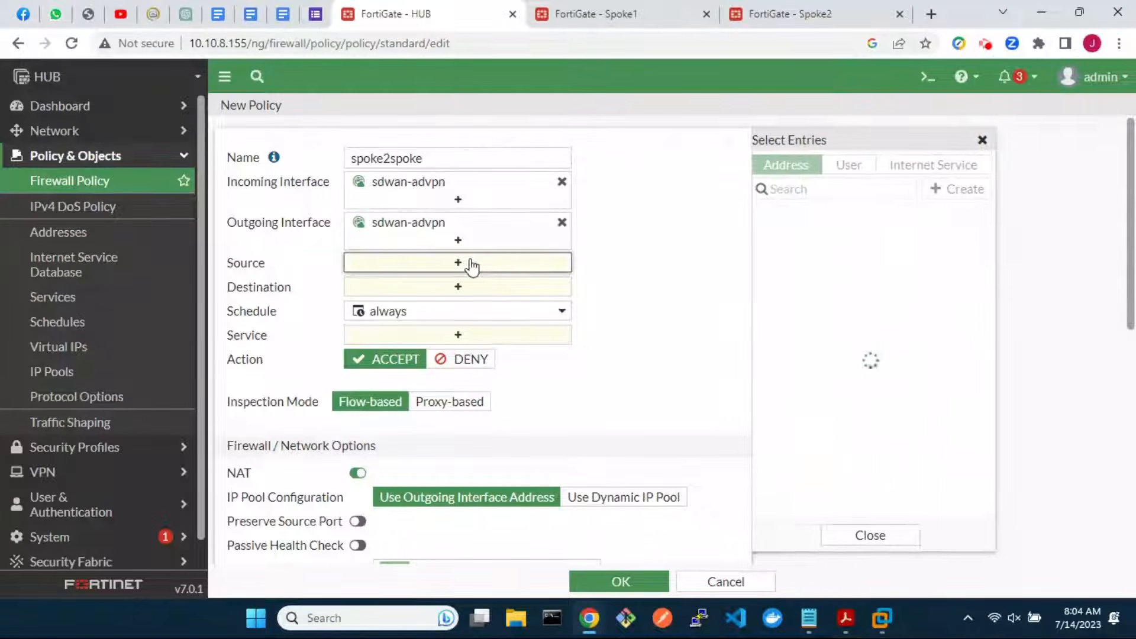
click(834, 296)
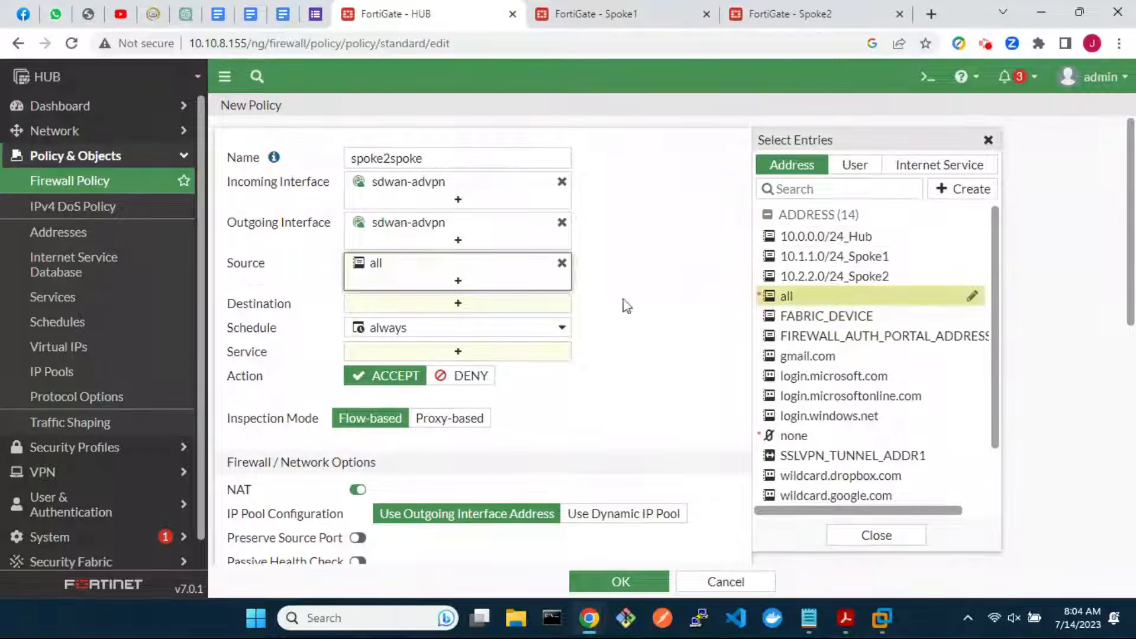
click(521, 303)
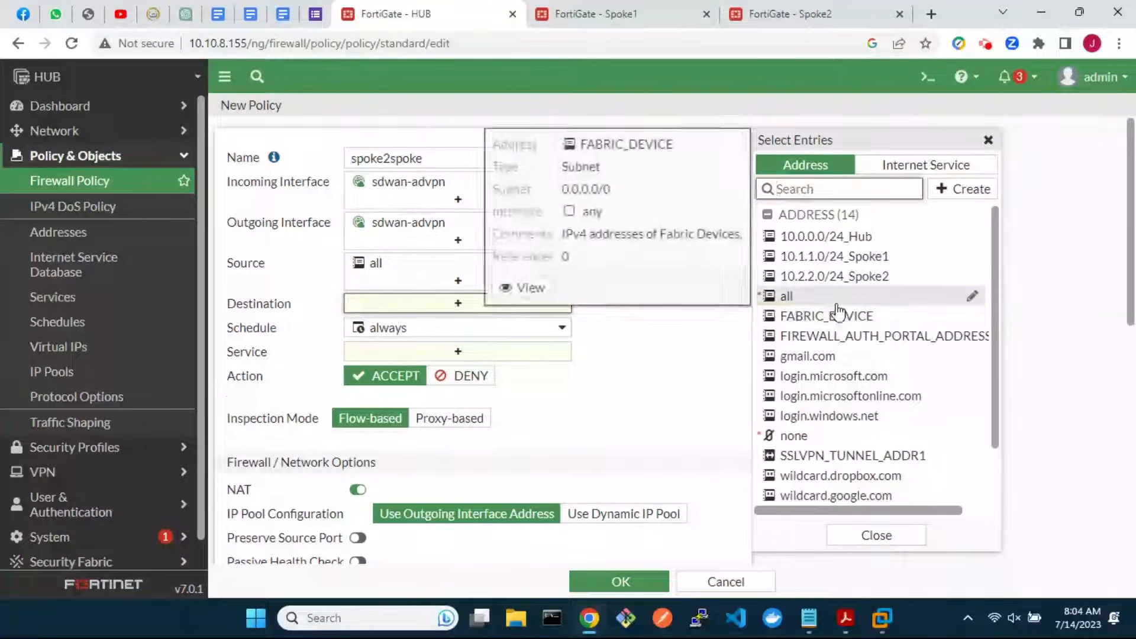
click(790, 295)
click(535, 369)
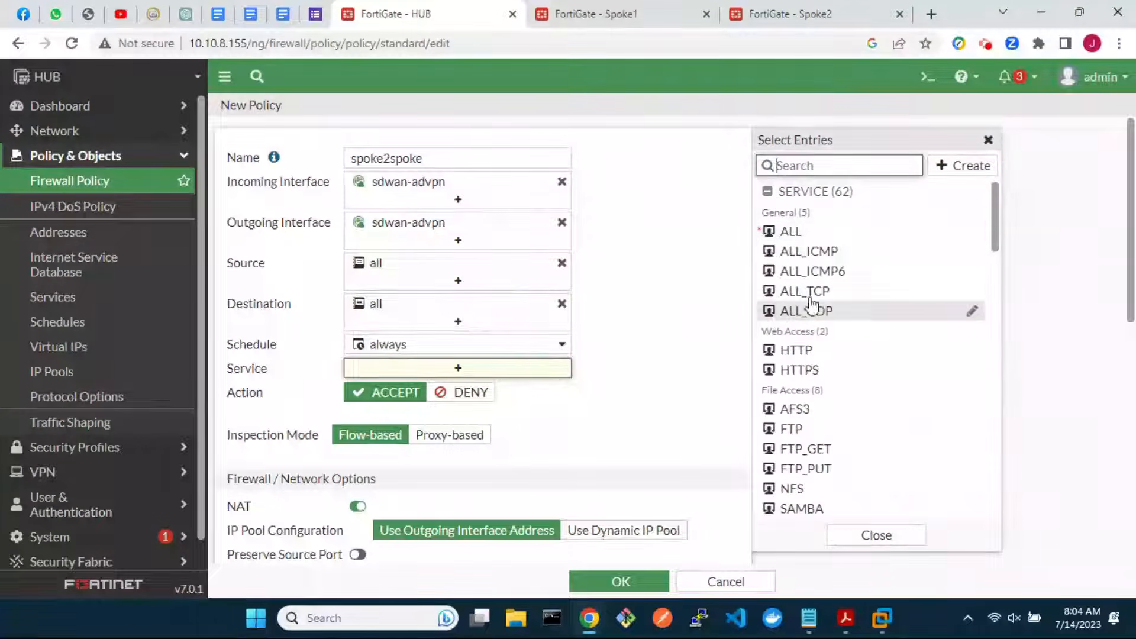
click(861, 236)
click(355, 523)
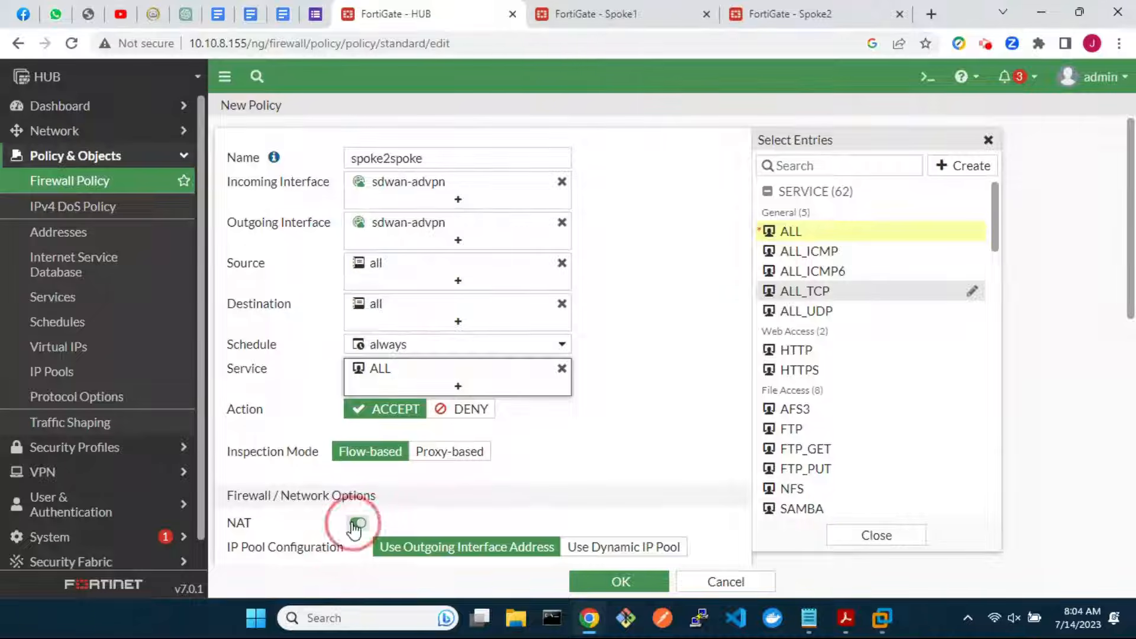
scroll(612, 494, down, 7)
scroll(612, 495, down, 1)
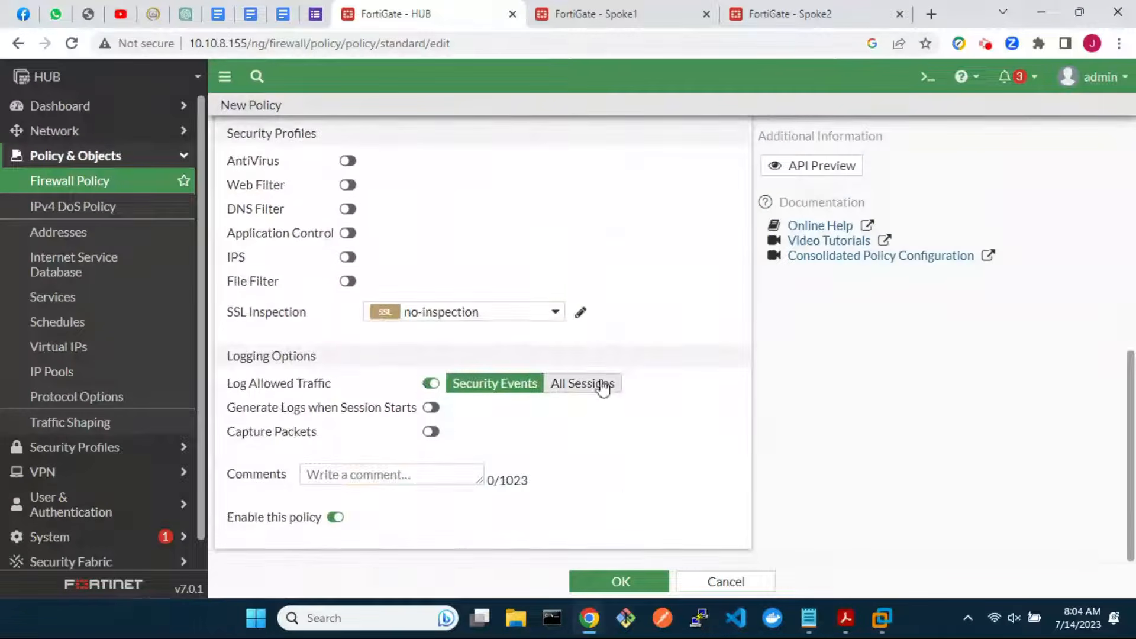
click(598, 383)
click(616, 578)
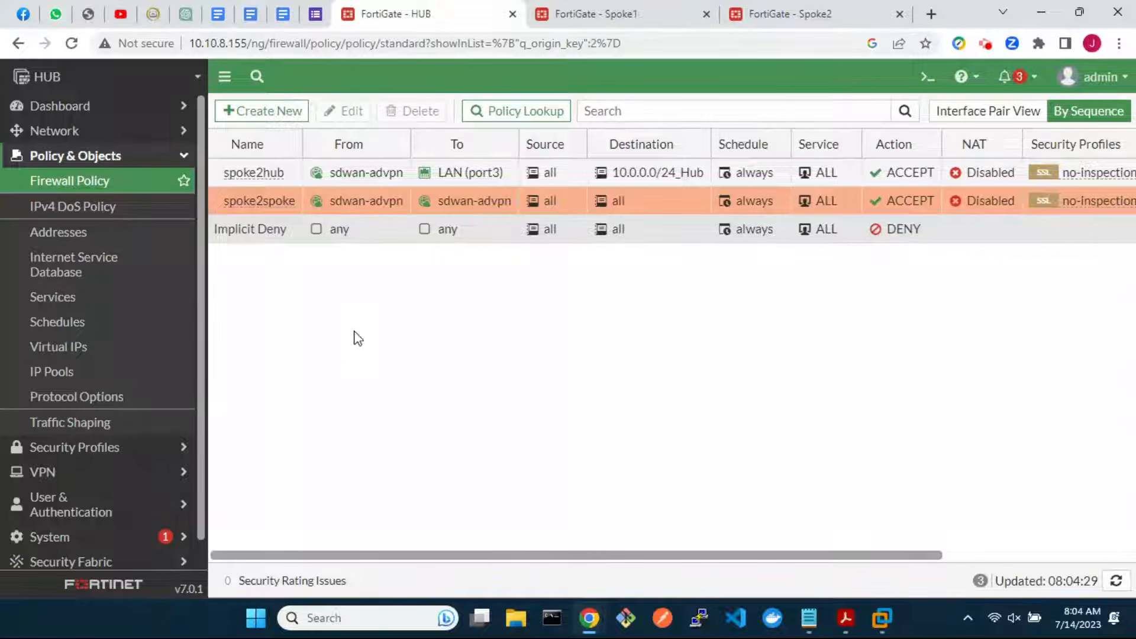
Open the advpn_1 tunnel interface under wan1 (port1) in Network > Interfaces
click(66, 138)
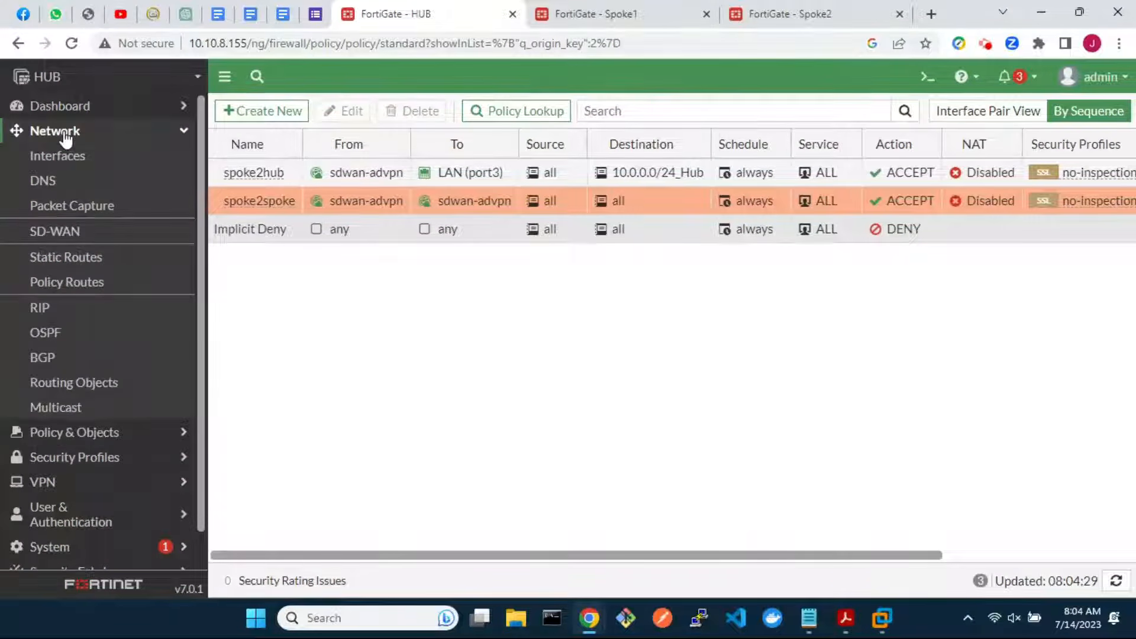
click(74, 158)
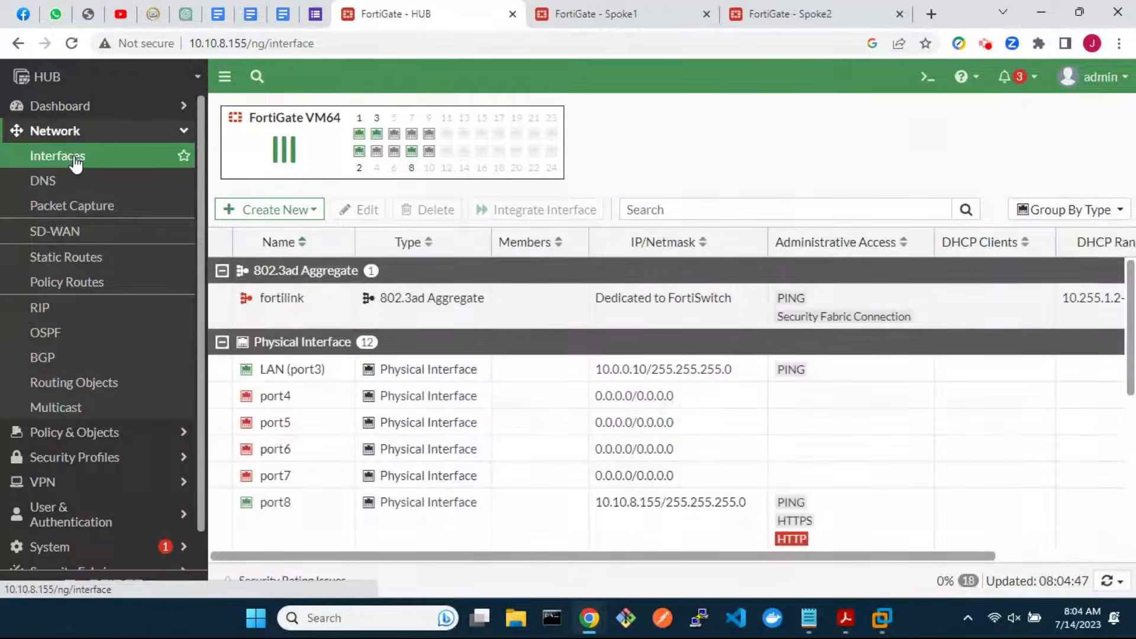
scroll(340, 458, down, 3)
scroll(340, 459, down, 3)
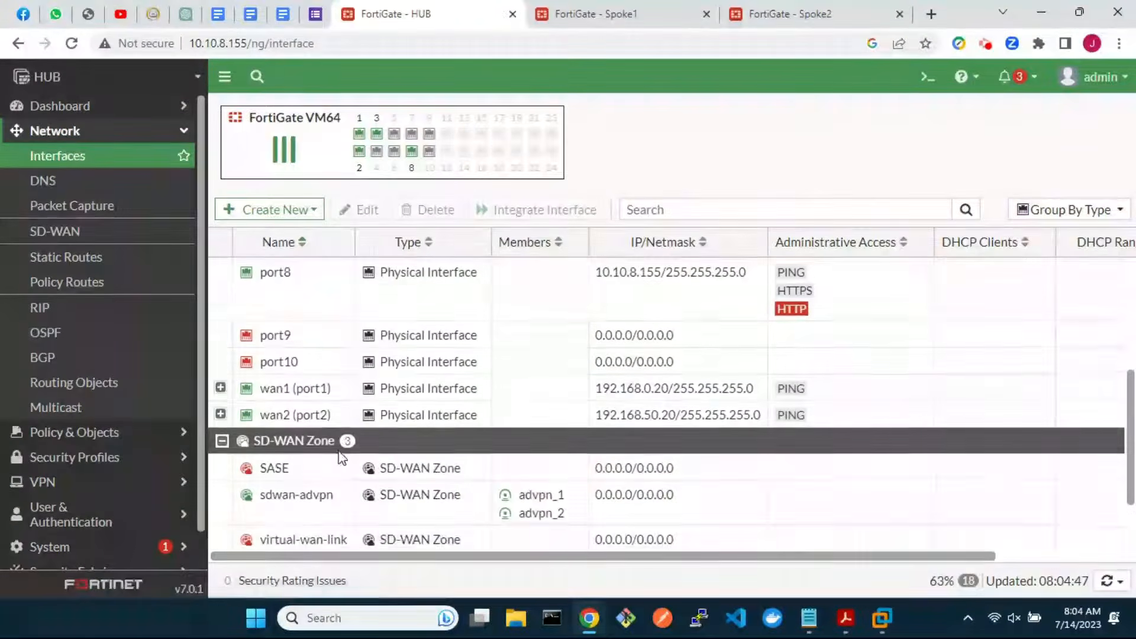
click(220, 387)
double_click(312, 415)
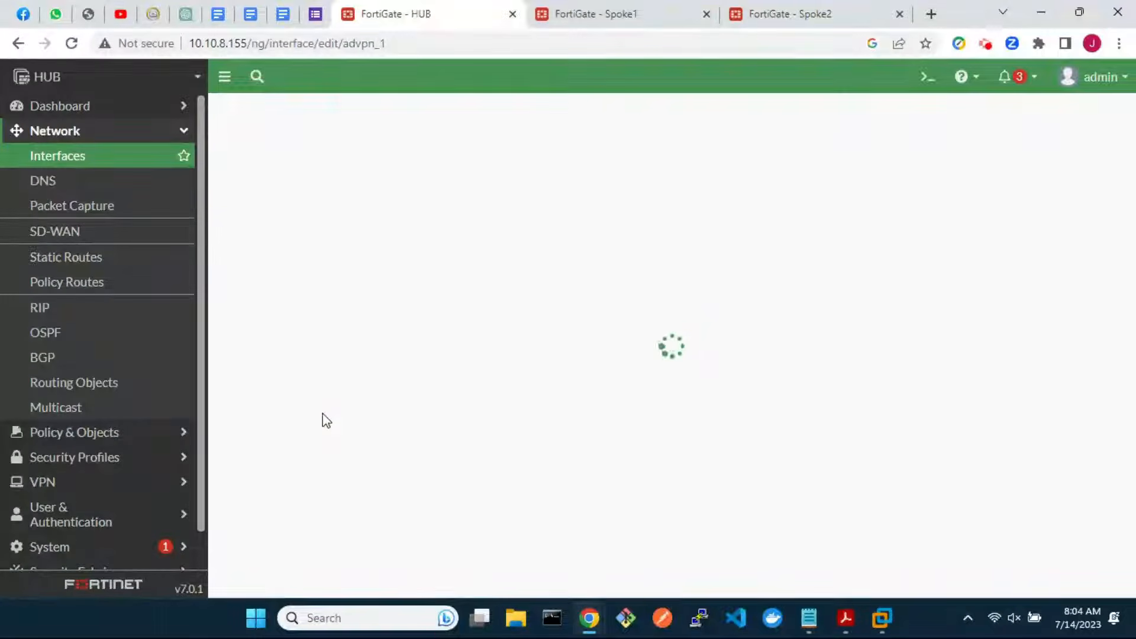
Set IP 10.100.100.1, remote IP 10.100.100.254/24, allow PING, and save
click(391, 363)
drag(391, 363, 353, 364)
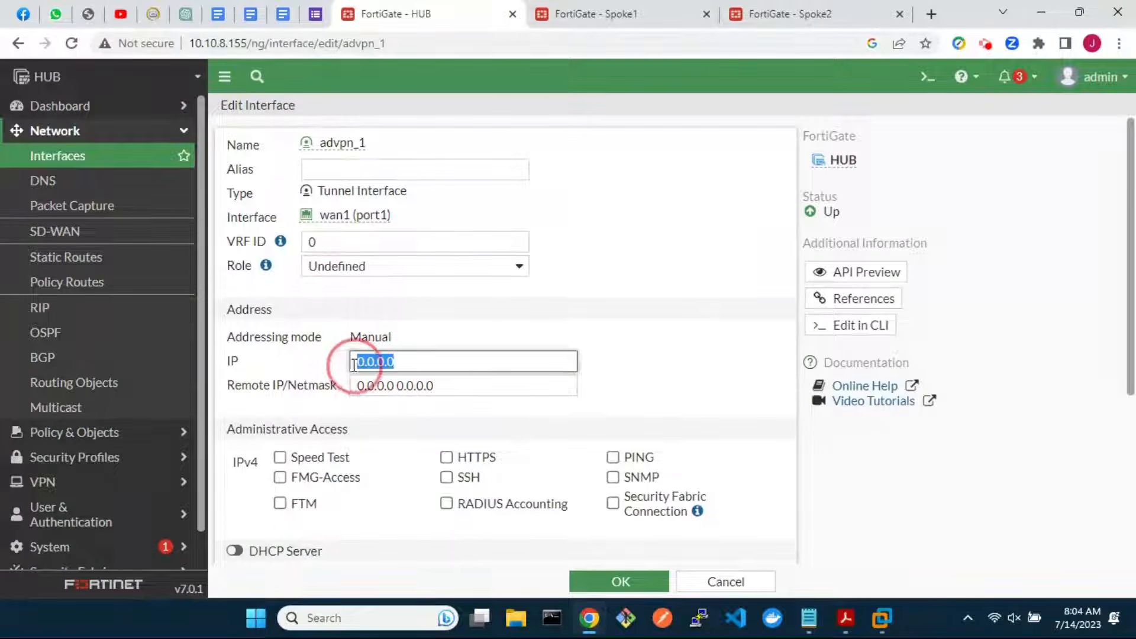
text(10.)
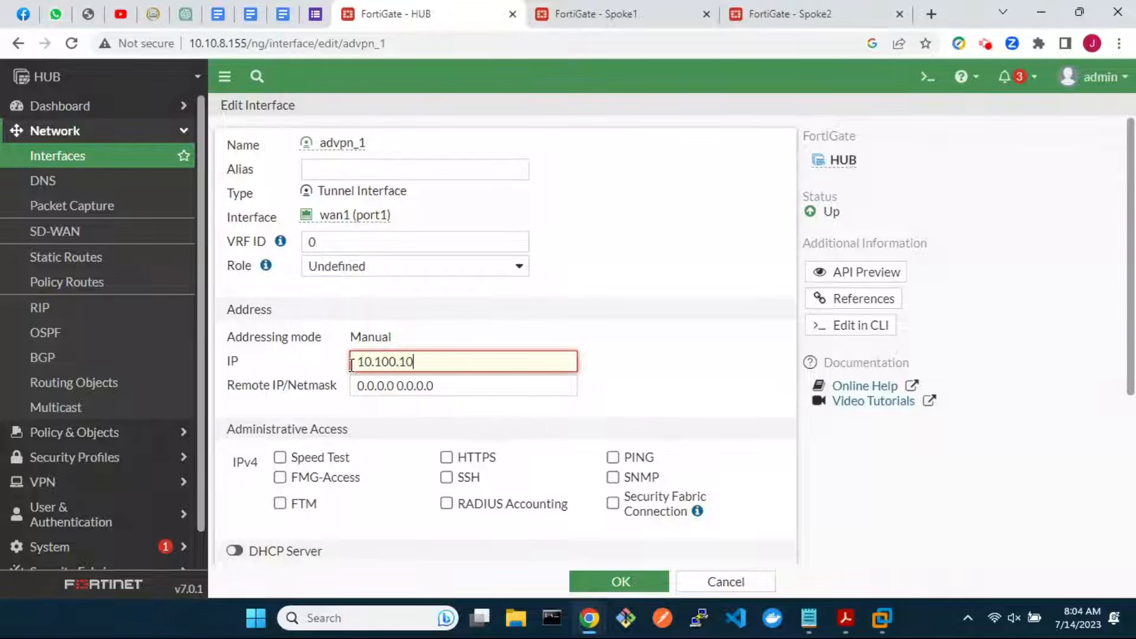
text(100.100.1)
drag(448, 385, 353, 384)
text(10.100.100.254)
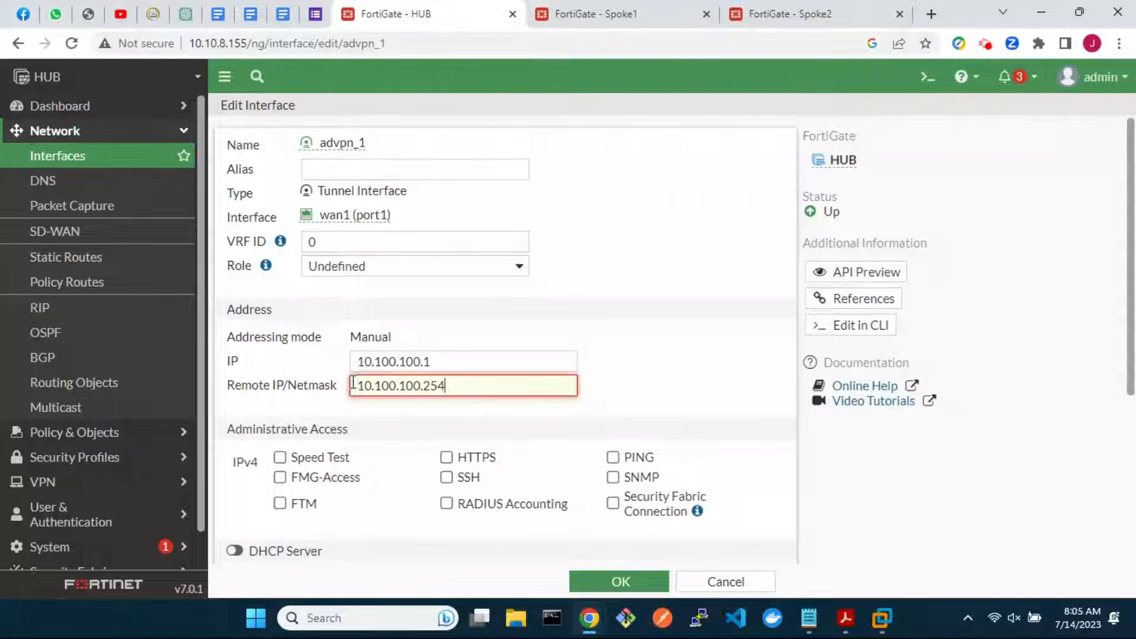
text(/24)
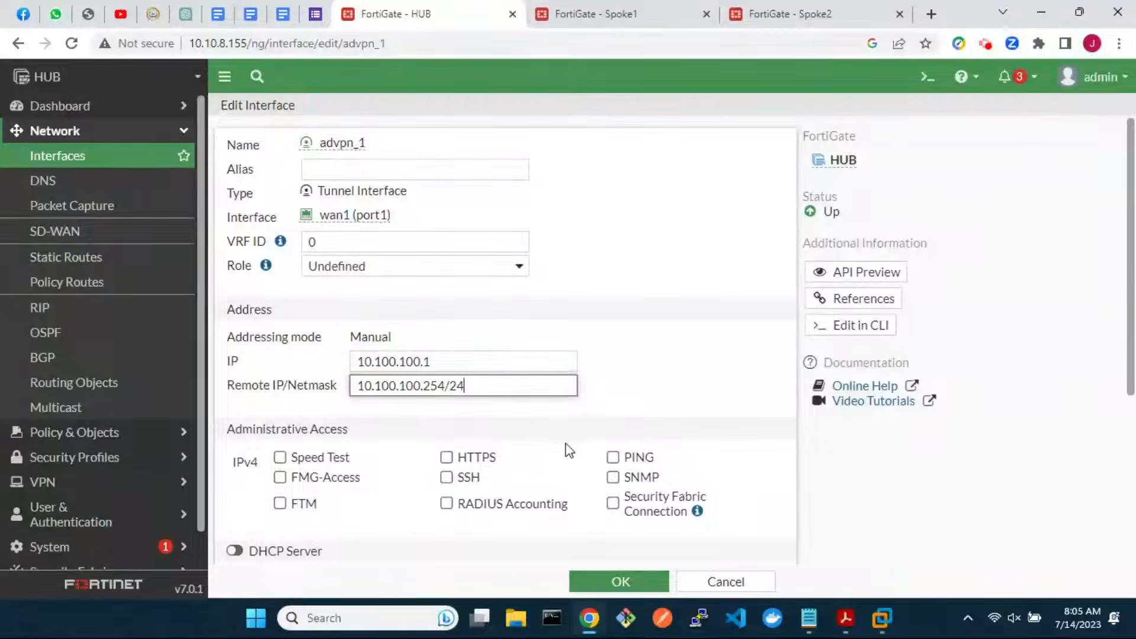
click(613, 457)
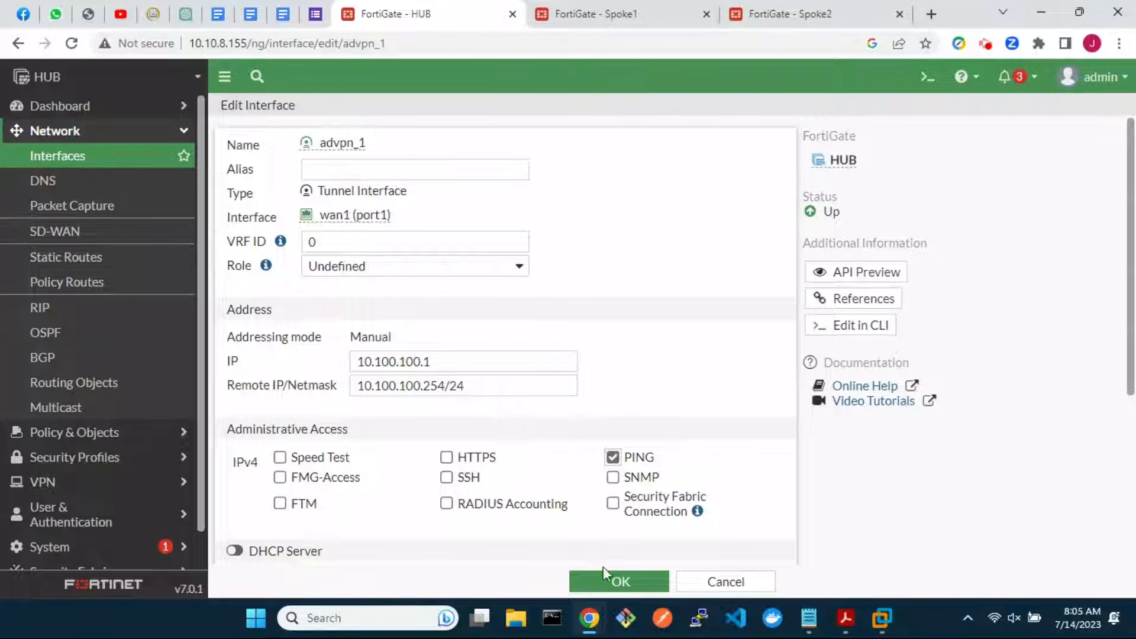
click(615, 584)
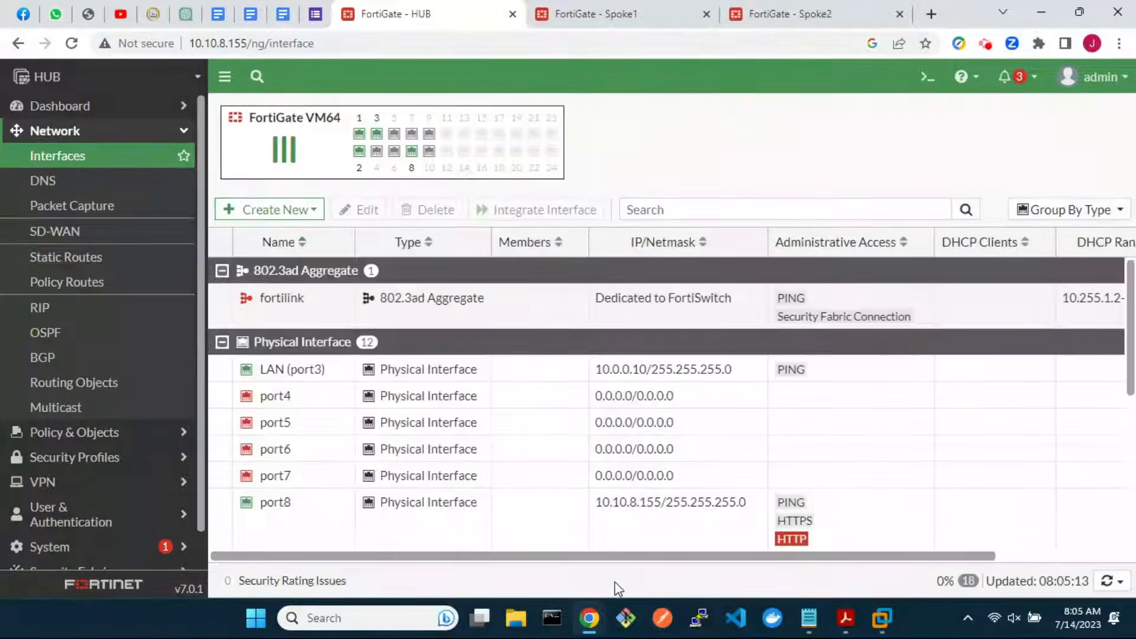
scroll(601, 505, down, 5)
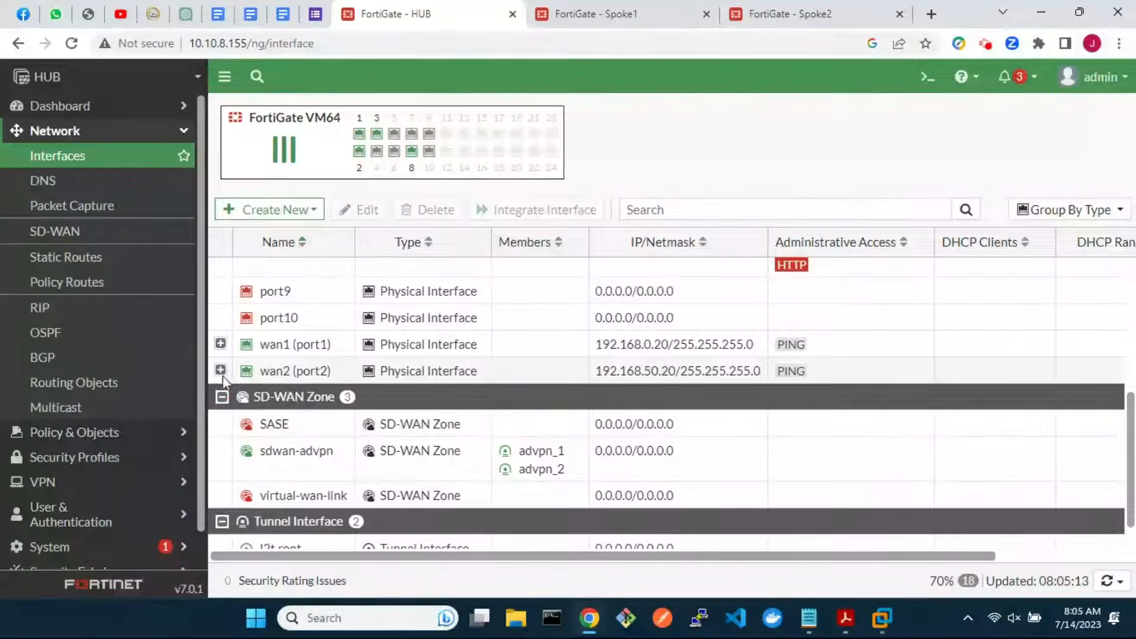
Edit advpn_2 under wan2 (port2): IP 10.200.200.1, remote 10.200.200.254/24, PING allowed, saved
click(221, 371)
click(376, 407)
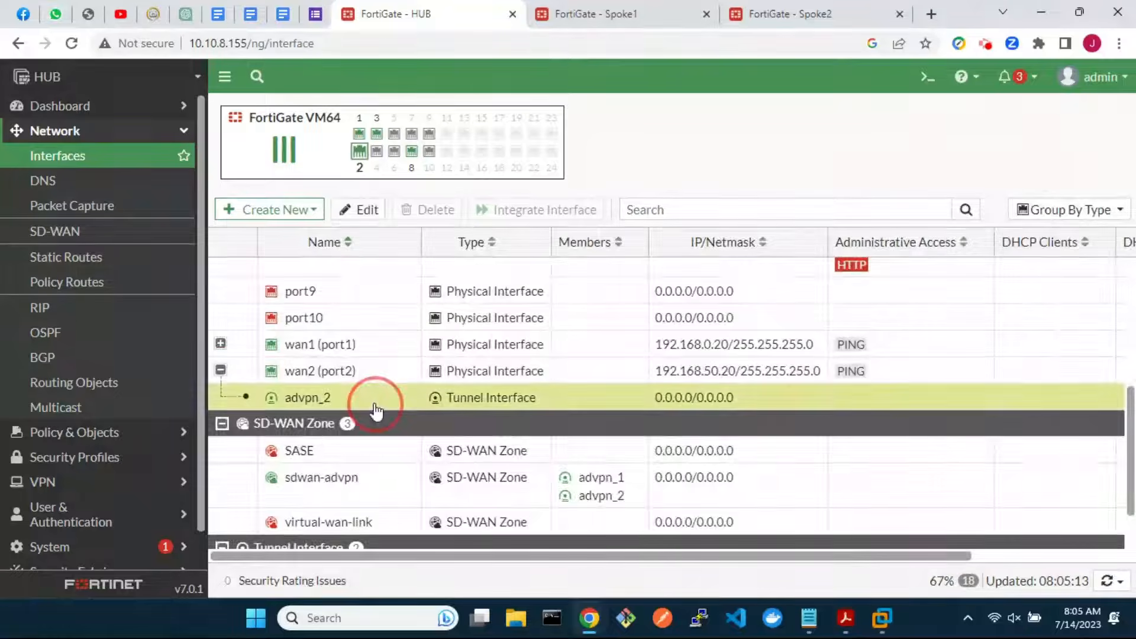
double_click(376, 409)
double_click(363, 363)
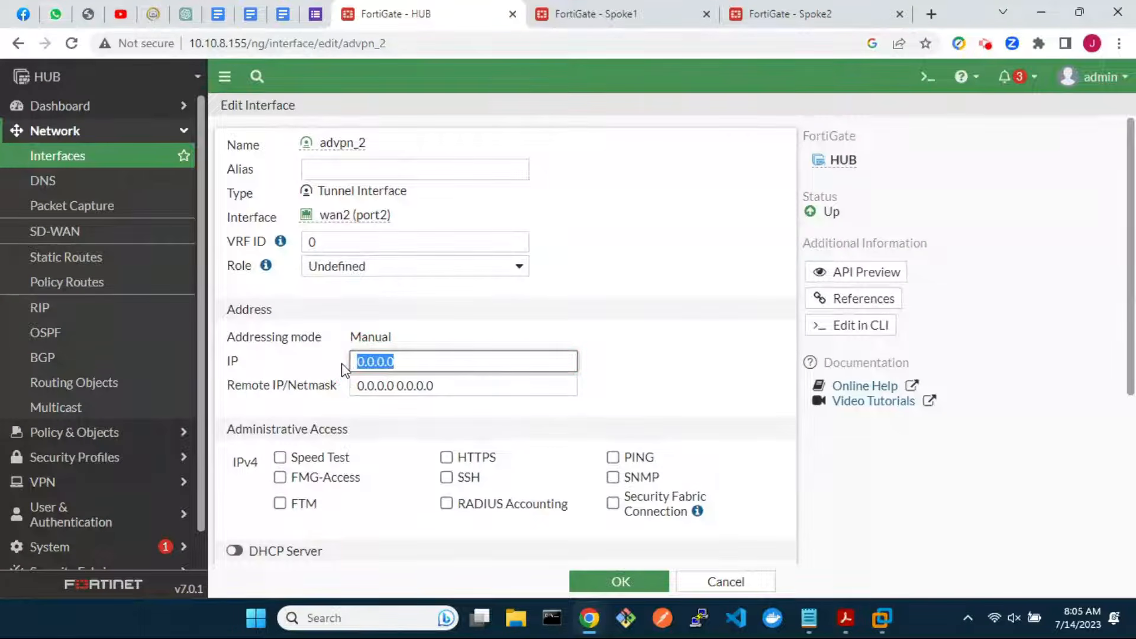
text(10.200.200.1)
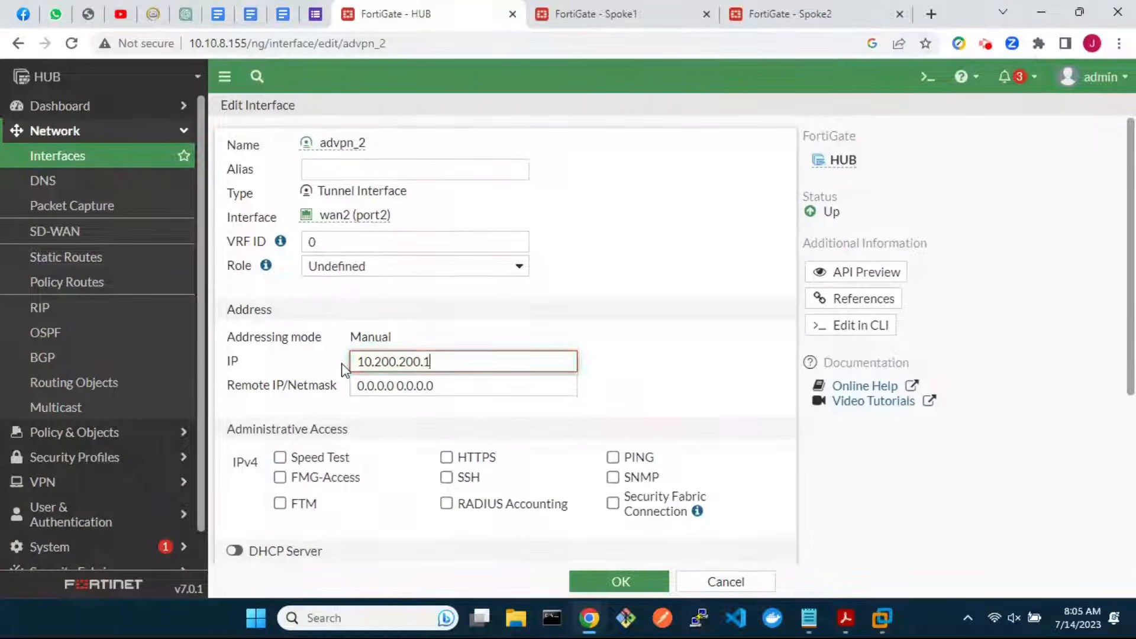
drag(445, 386, 356, 386)
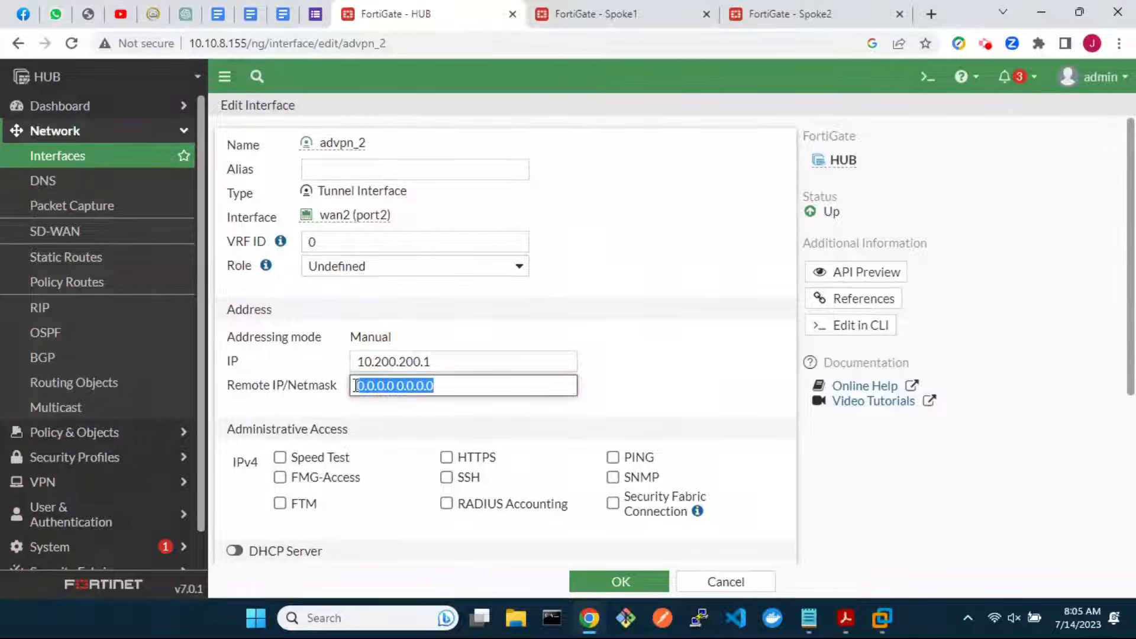
text(10.200.200.)
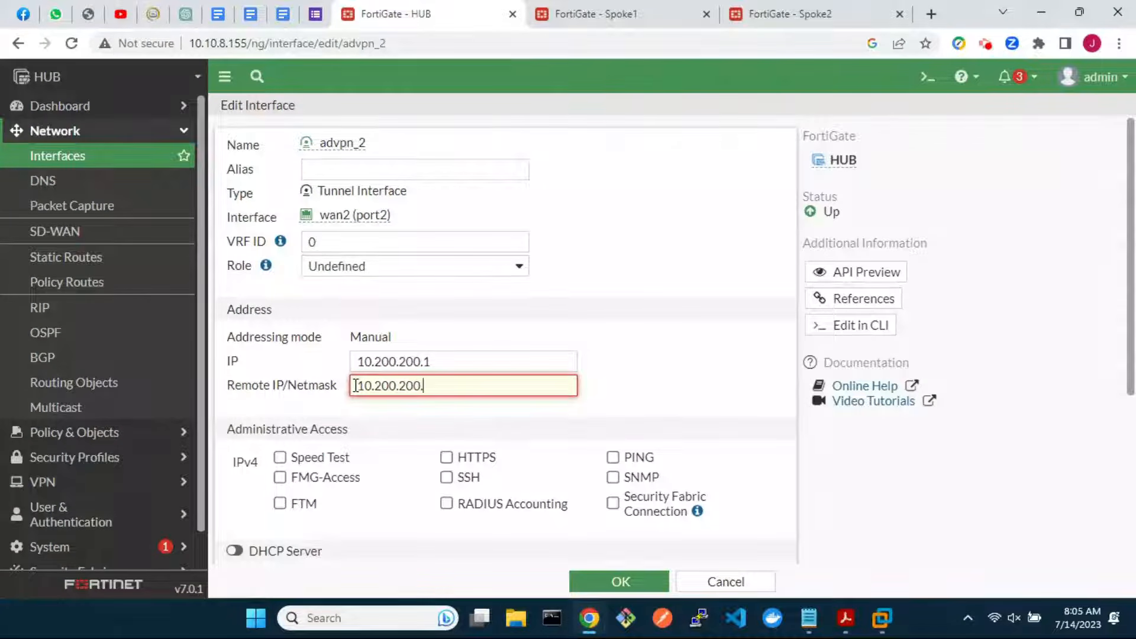
text(254/24)
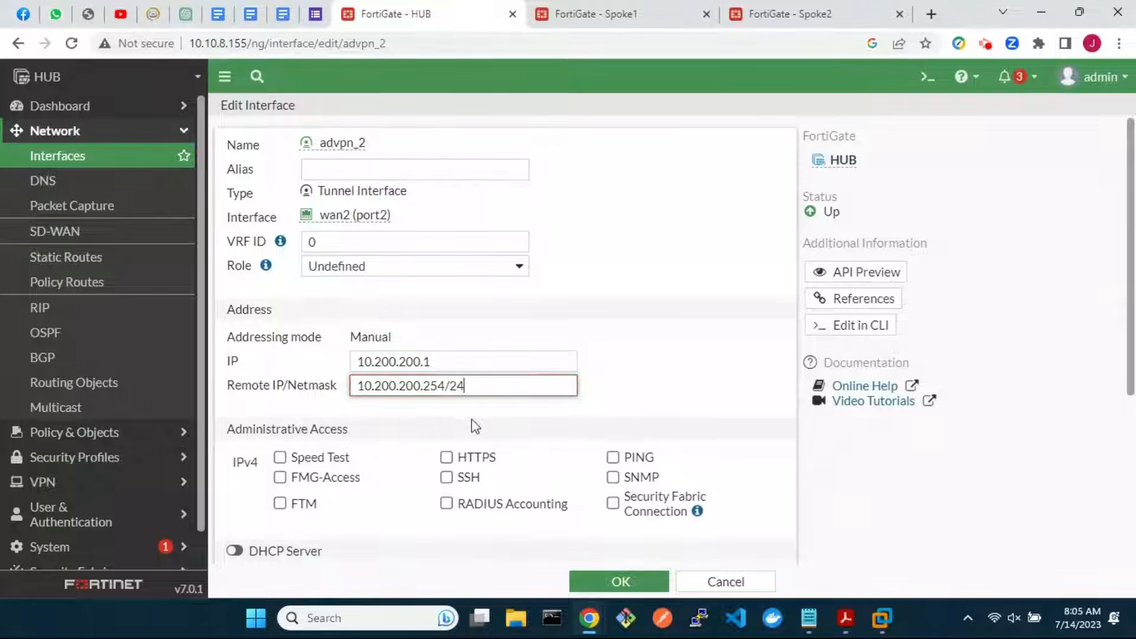
click(613, 457)
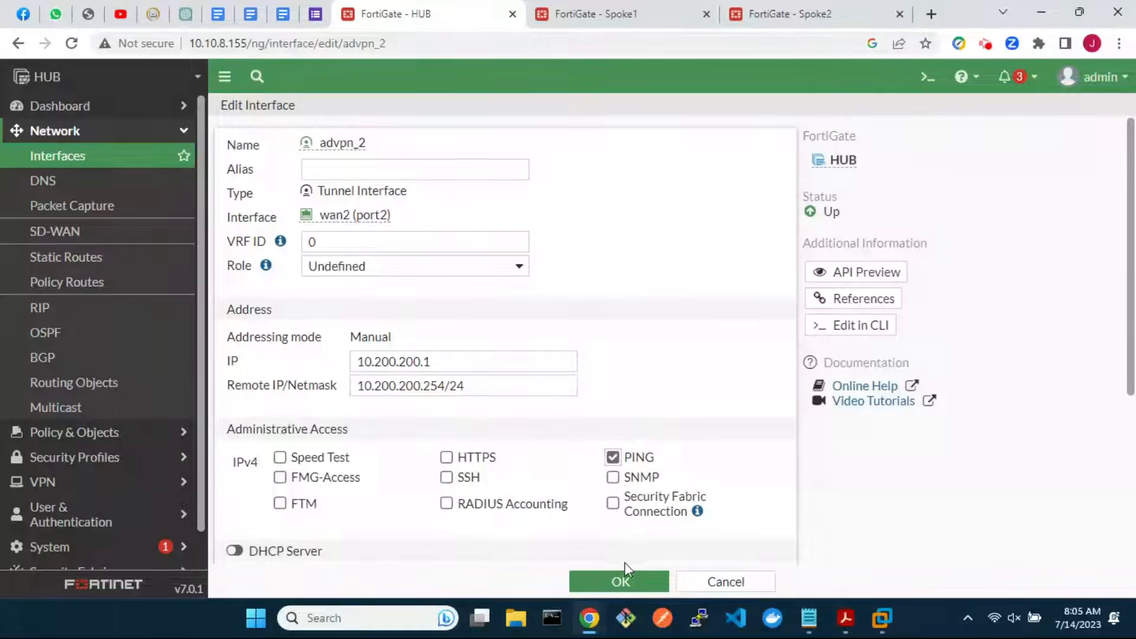
click(628, 585)
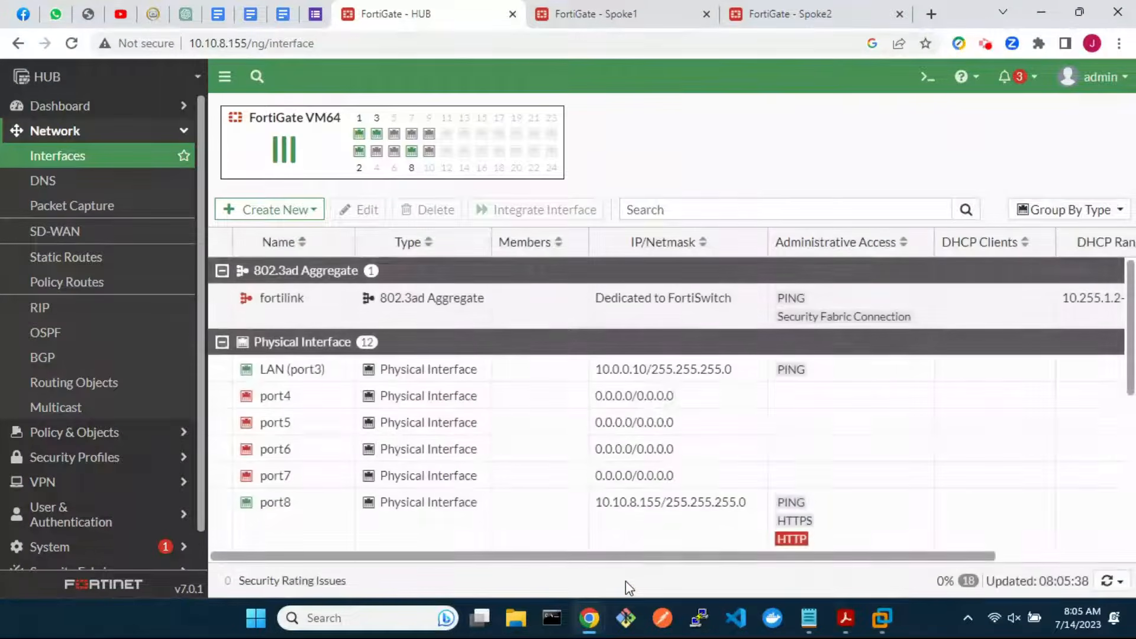
Set BGP local AS to 65001 and router ID to 1.1.1.1
click(65, 360)
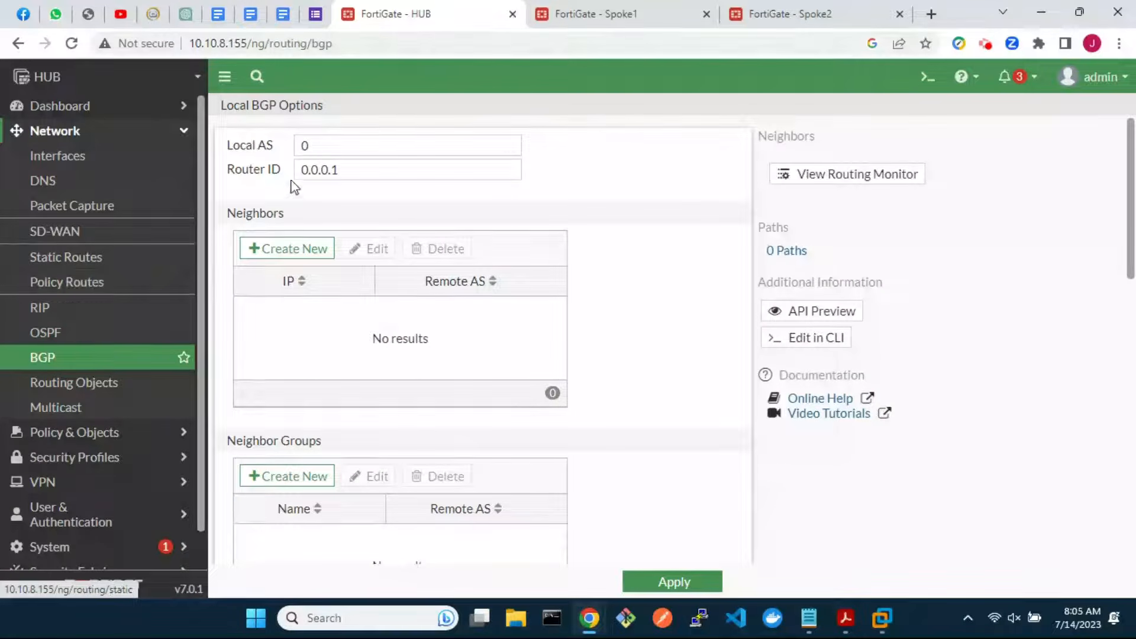
click(307, 148)
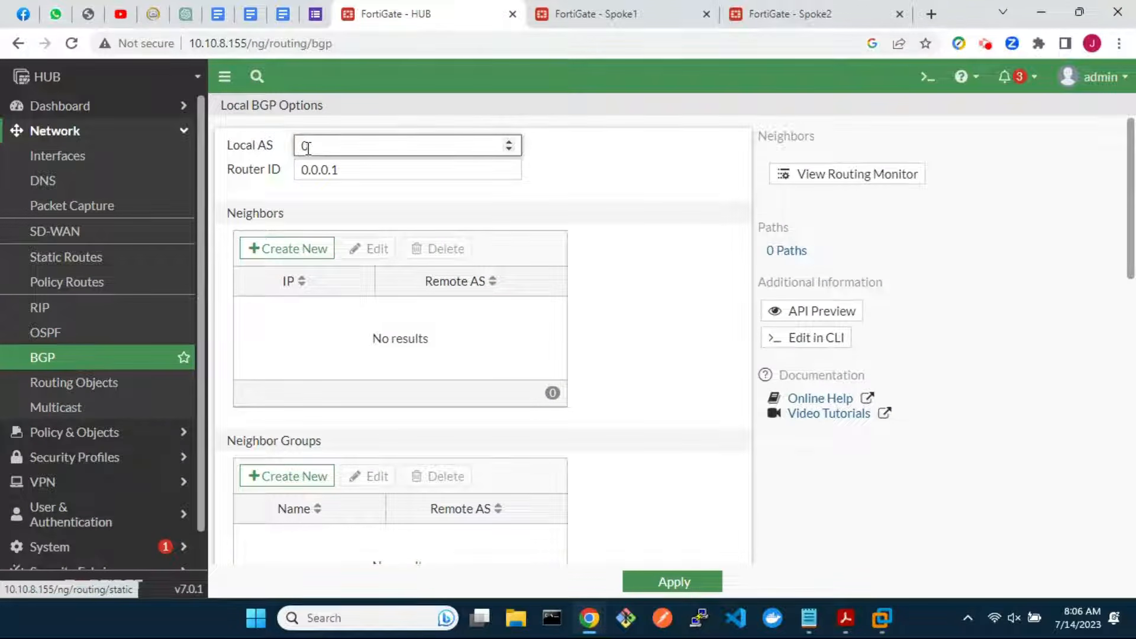
key(BackSpace)
text(65001)
drag(341, 170, 299, 171)
text(1.1.)
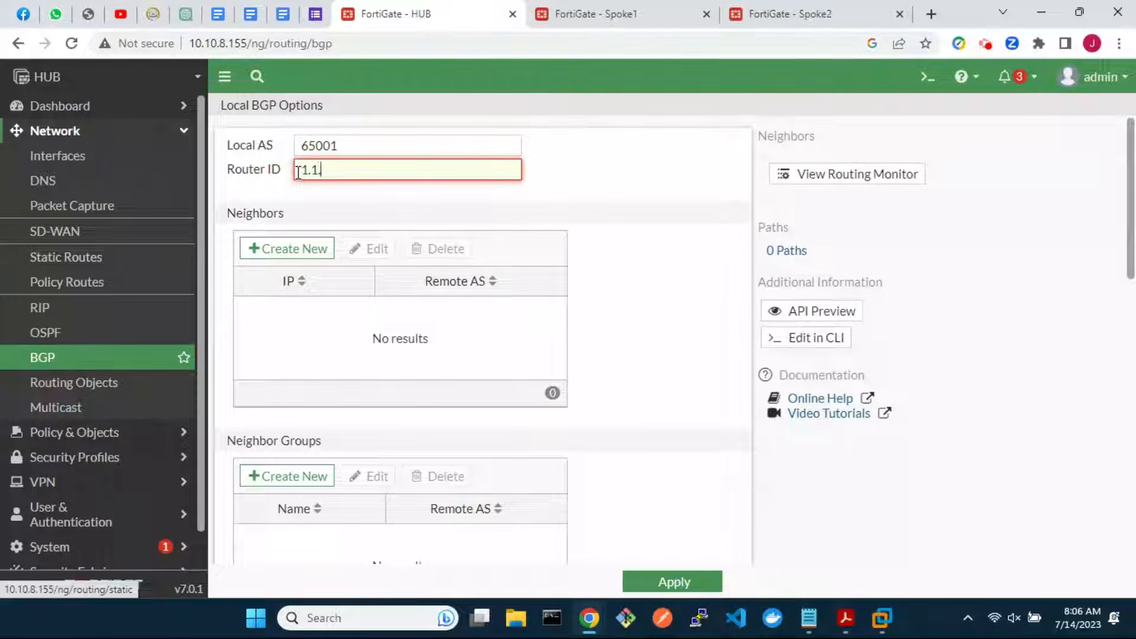
text(1.1)
Add IPv4 neighbor group advpn_1, remote AS 65001, with route reflector client, soft reconfiguration, graceful restart
scroll(416, 290, down, 4)
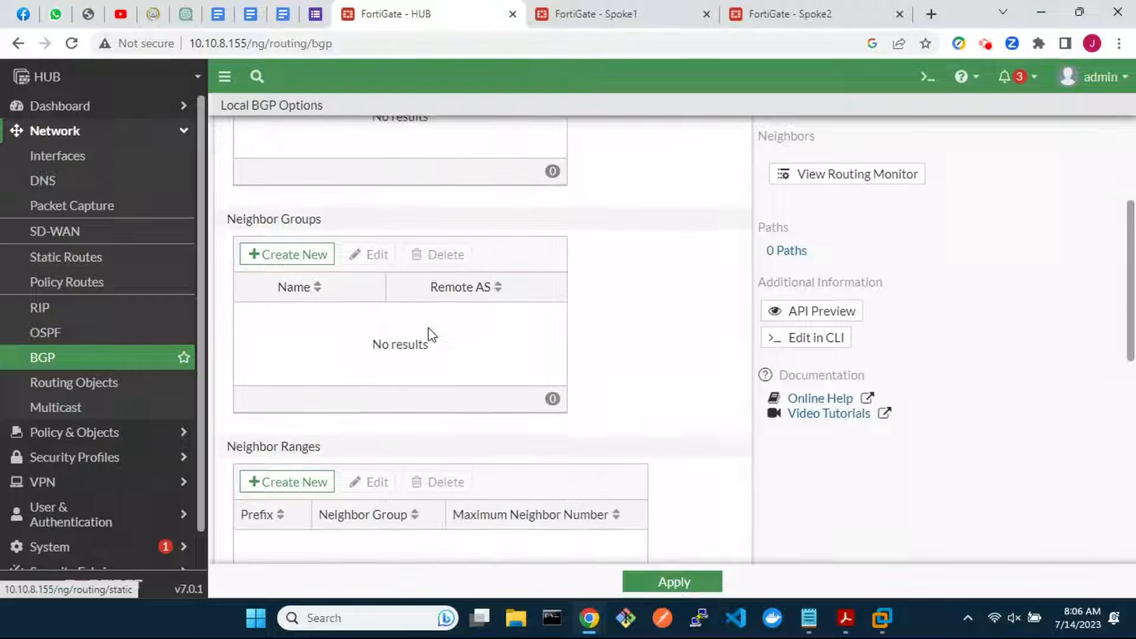
click(292, 257)
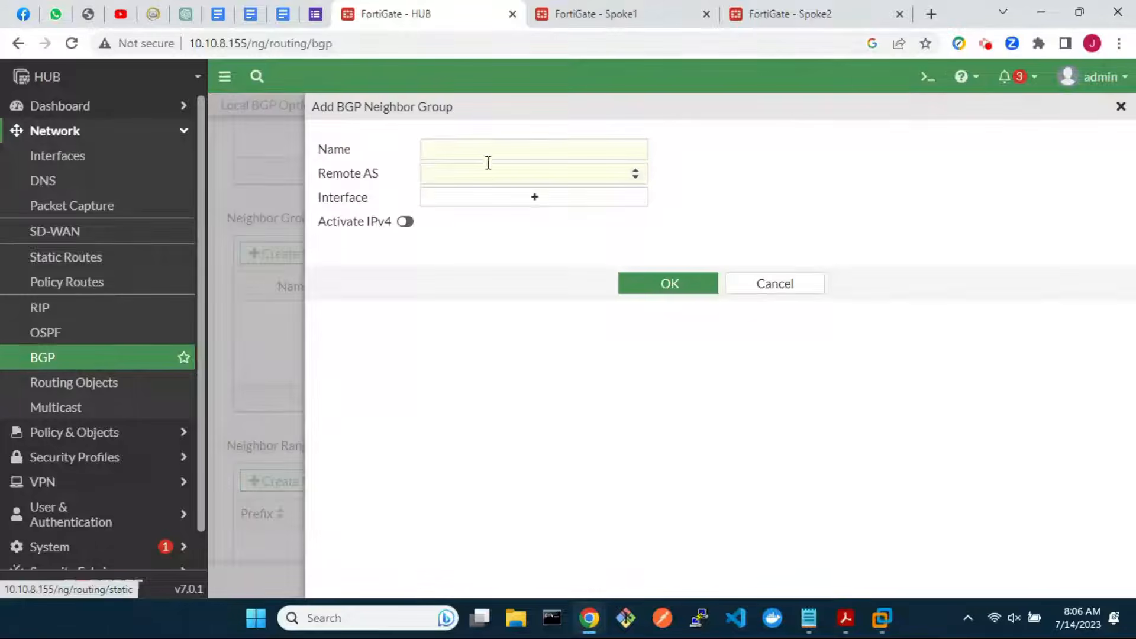
click(503, 149)
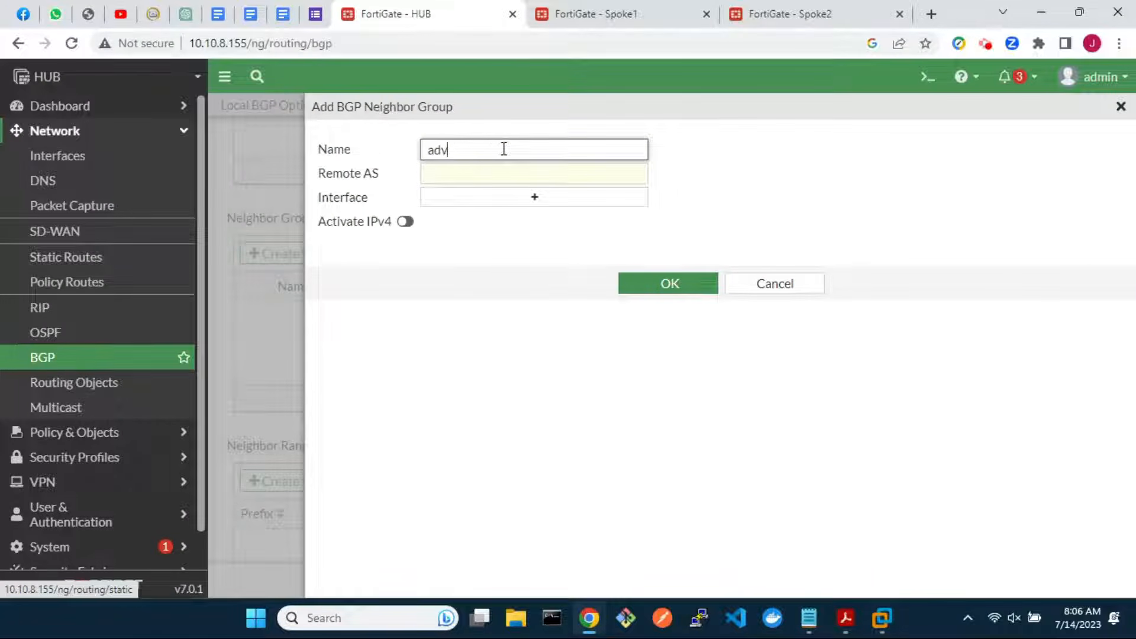
click(512, 178)
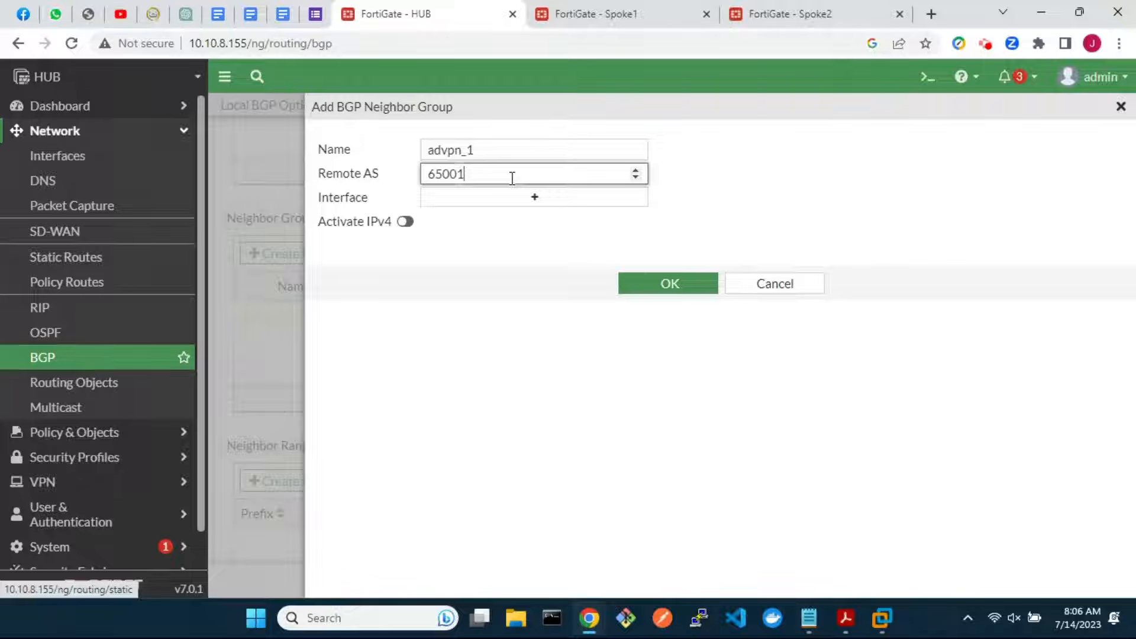
click(405, 222)
scroll(586, 441, down, 3)
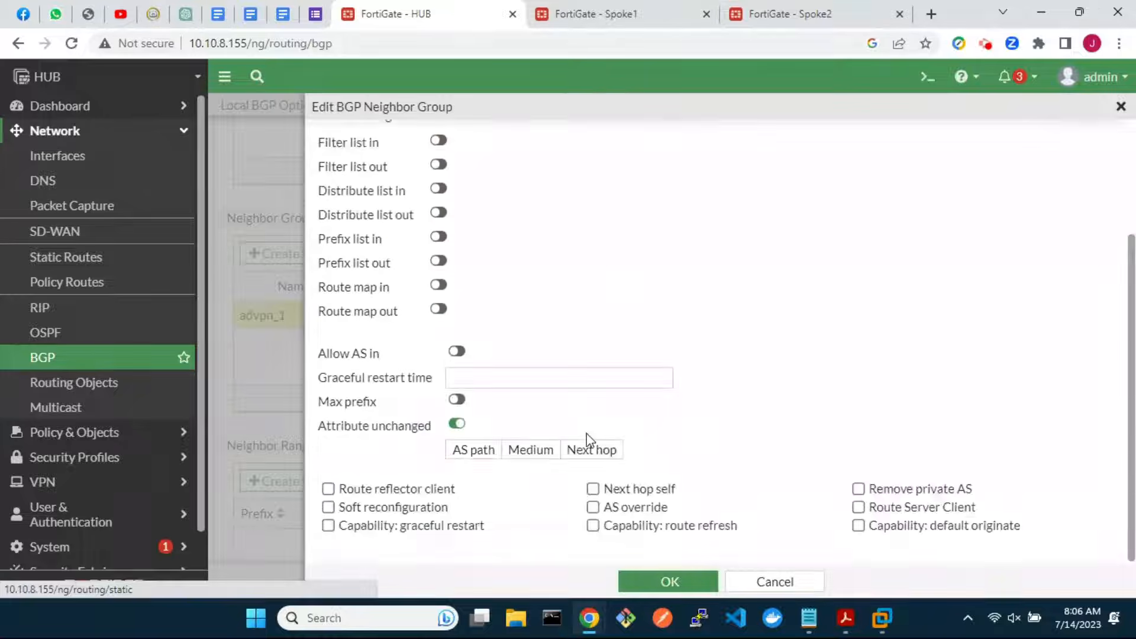
click(328, 488)
click(327, 507)
click(327, 525)
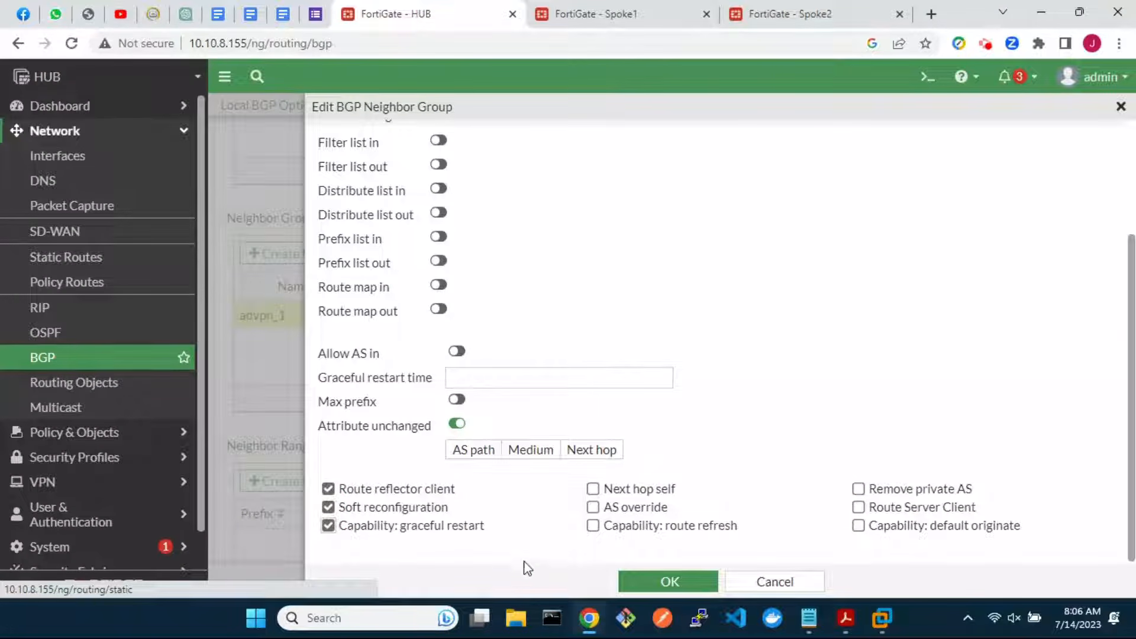
click(650, 583)
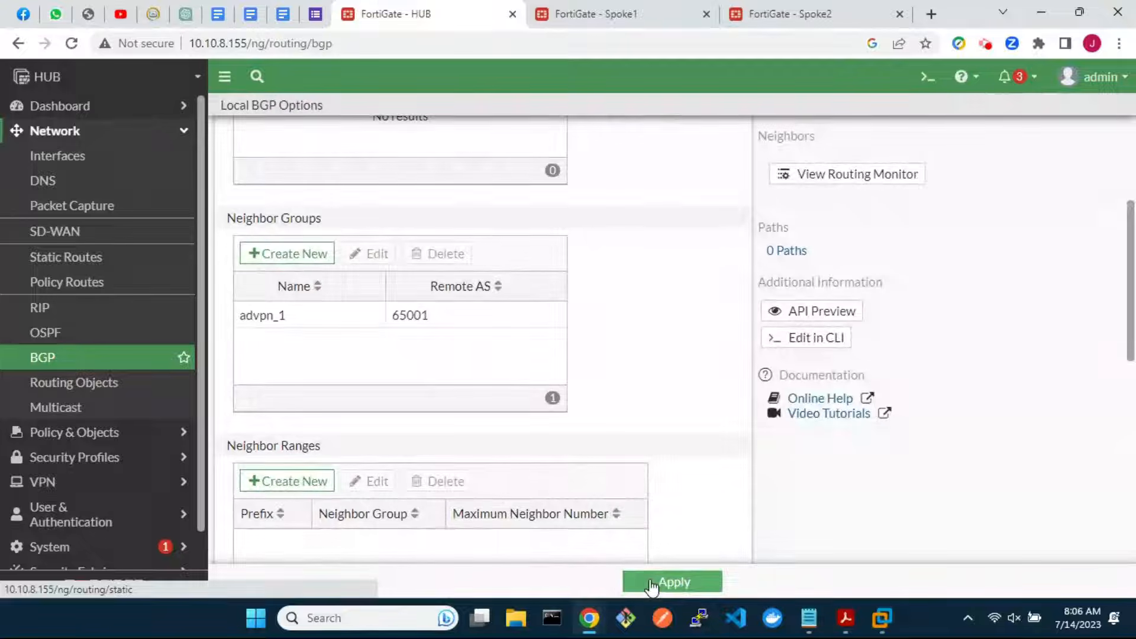
Add neighbor group advpn_2 (remote AS 65001, IPv4, reflector client, soft reconfig, graceful restart) and apply BGP
click(298, 261)
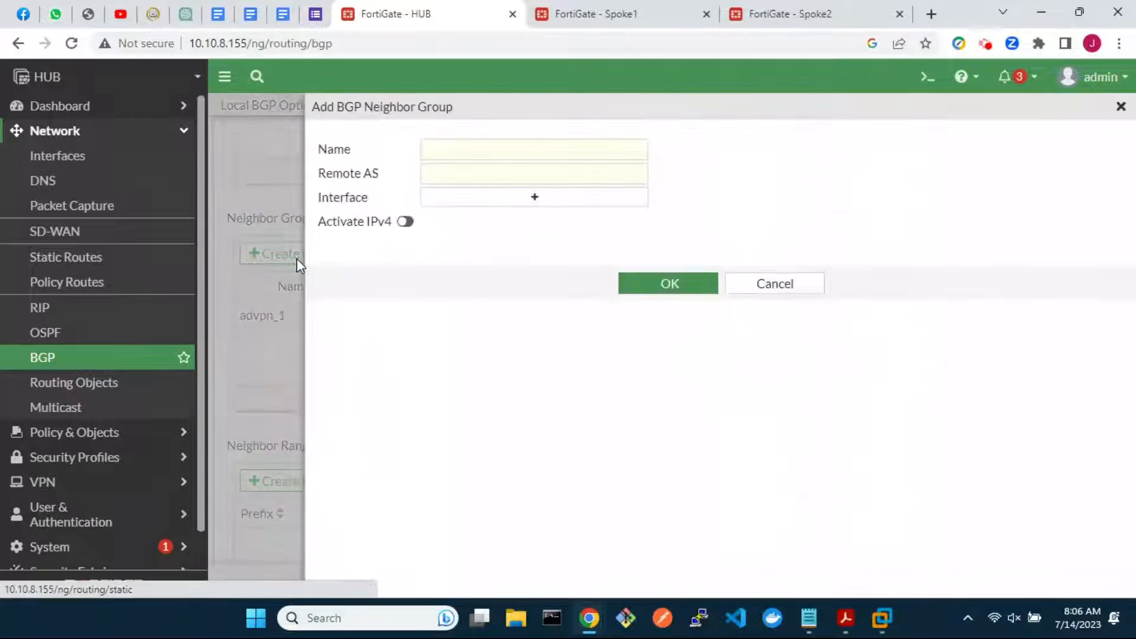
click(442, 151)
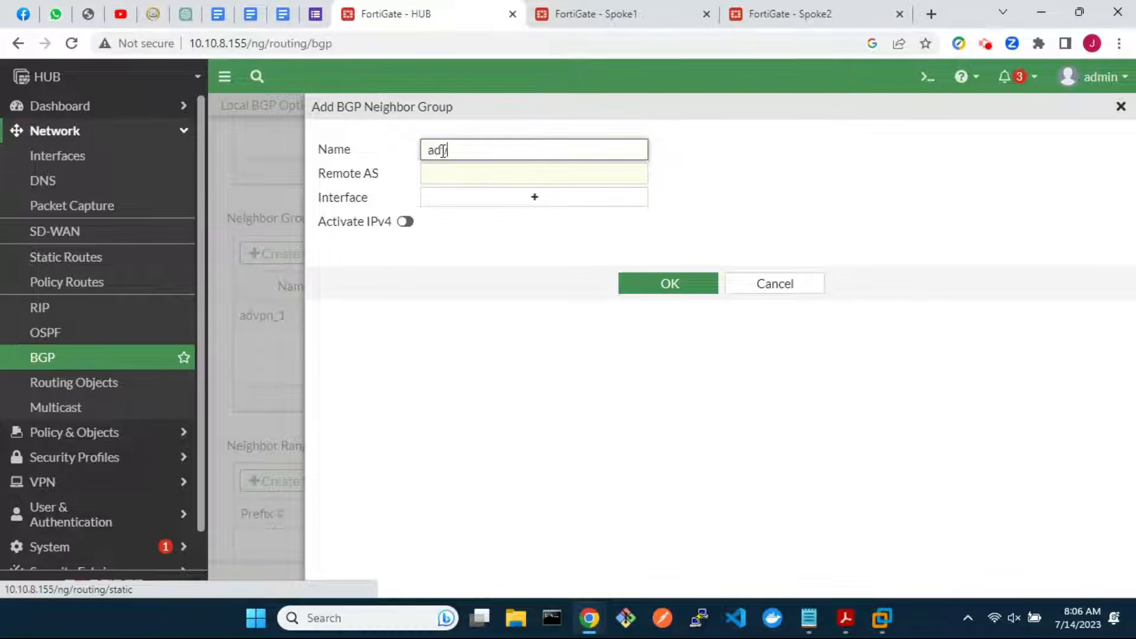
click(461, 173)
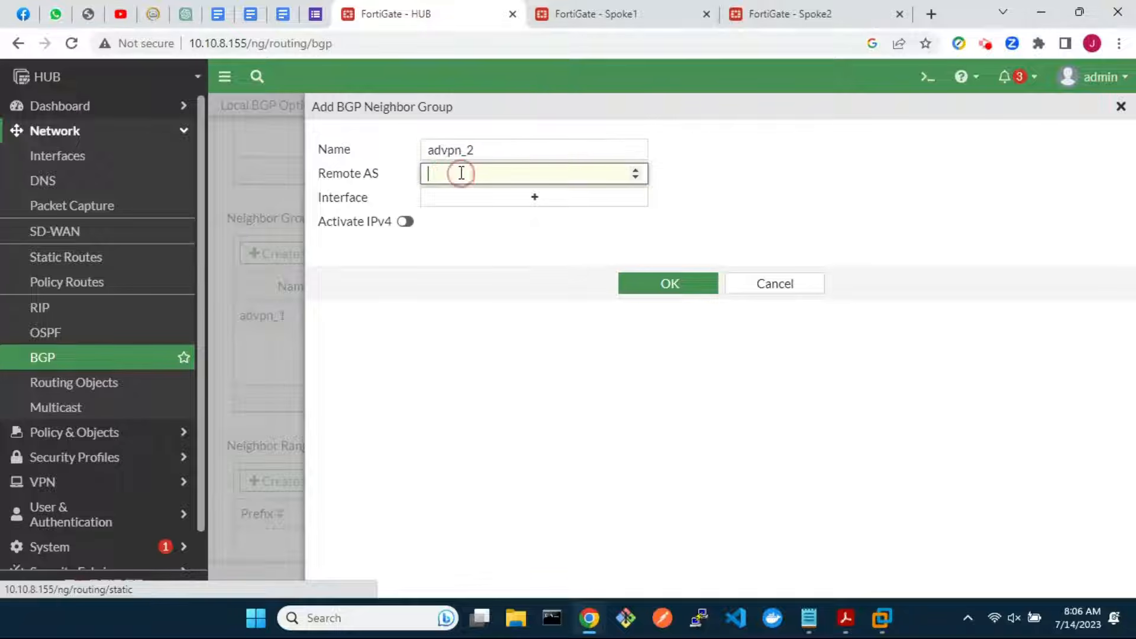
click(405, 222)
scroll(519, 461, down, 3)
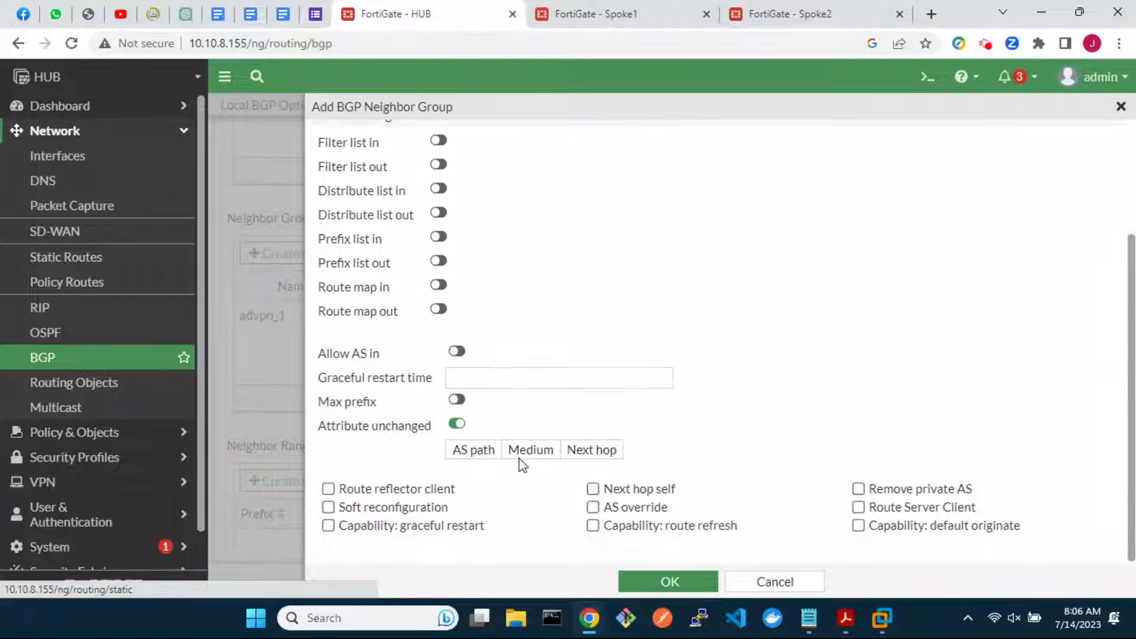
click(328, 489)
click(328, 507)
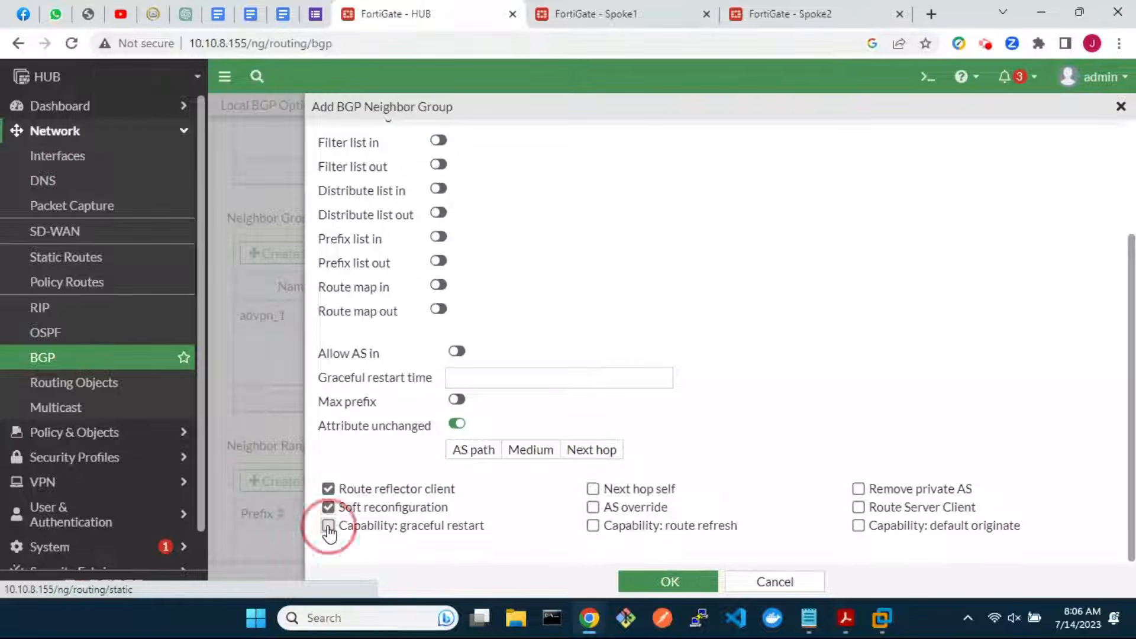
click(328, 526)
click(651, 588)
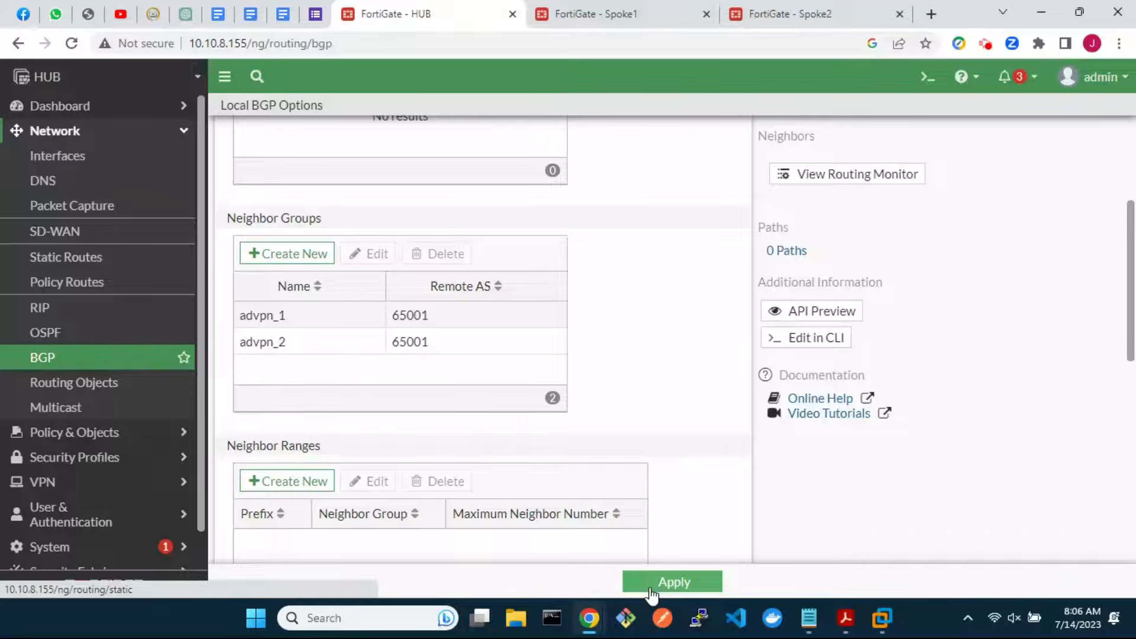
click(692, 585)
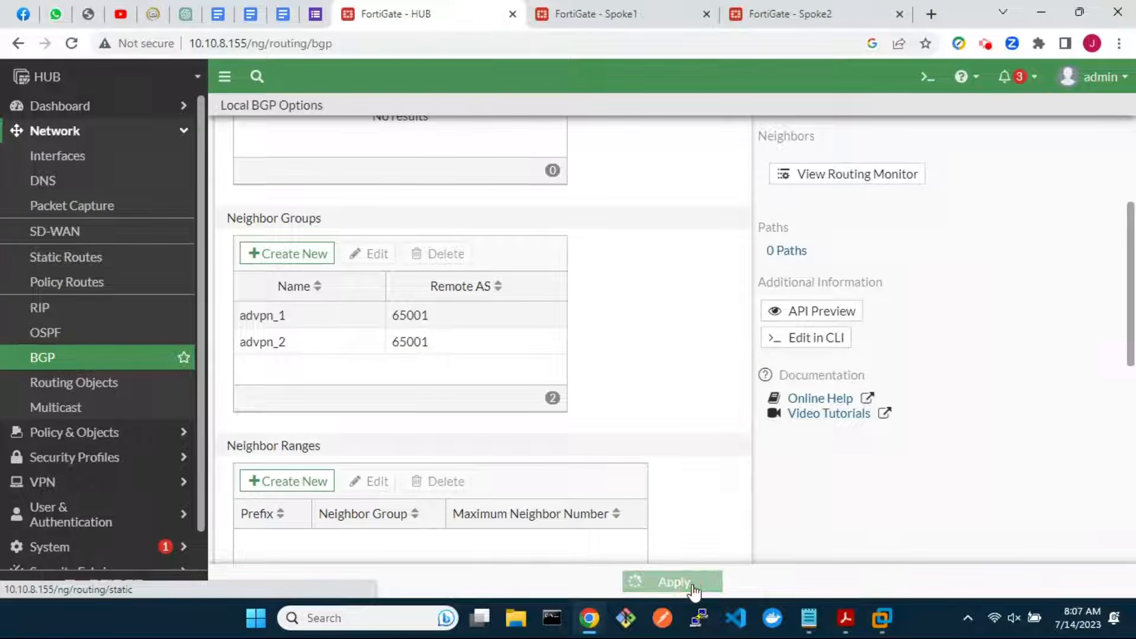
click(84, 367)
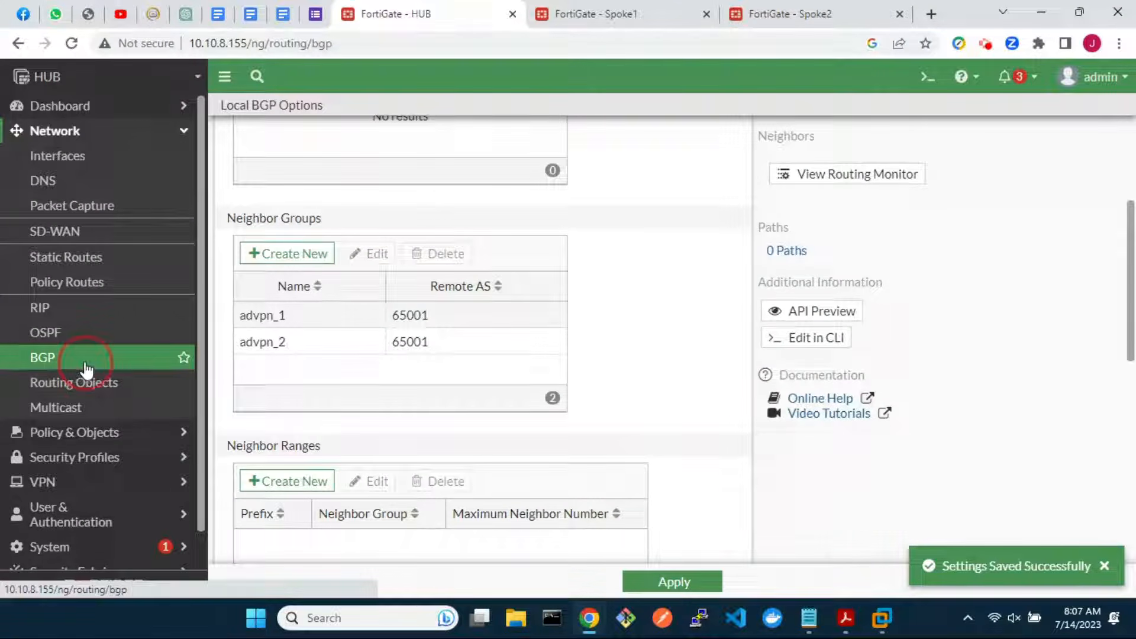
Add BGP neighbor range 10.100.100.0/24 assigned to neighbor group advpn_1
scroll(491, 446, down, 8)
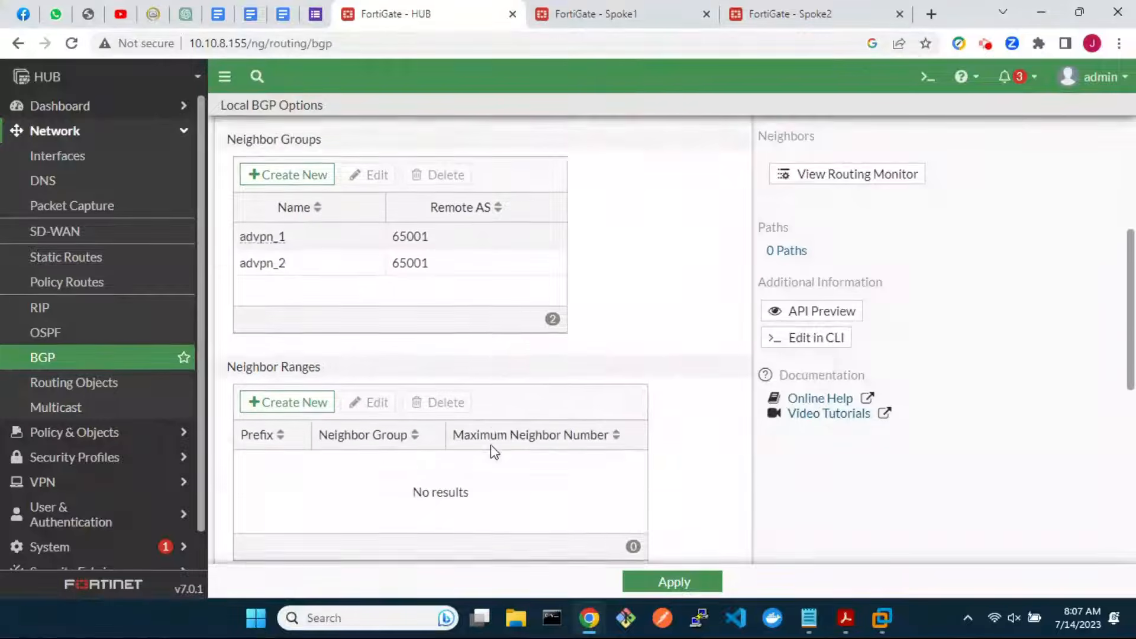
click(290, 260)
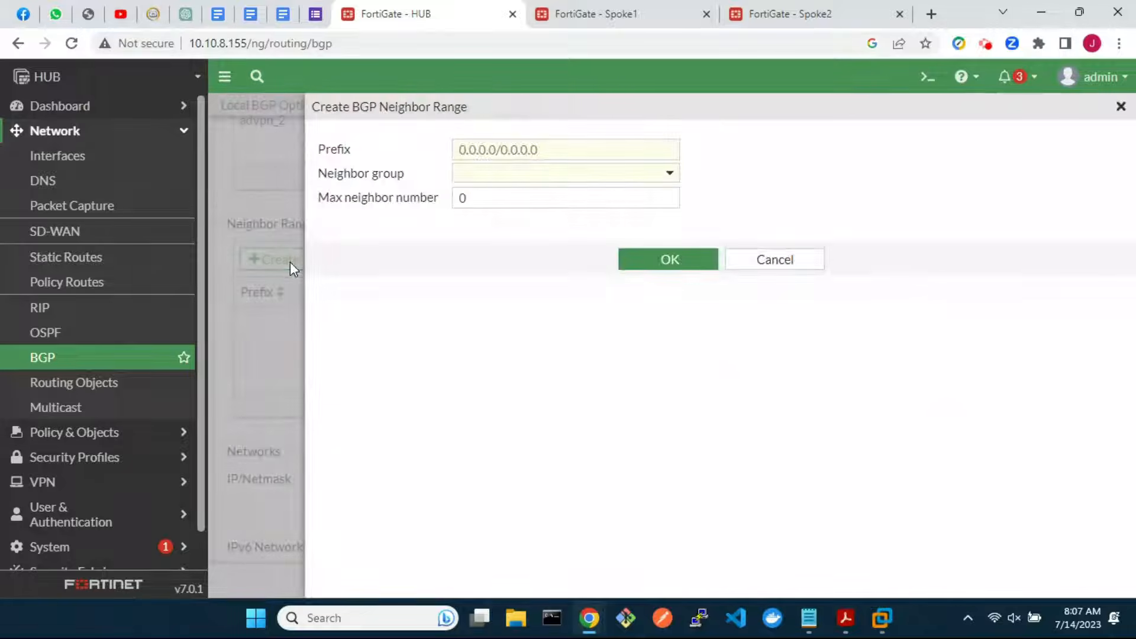
click(514, 151)
text(10.100.100.0/24)
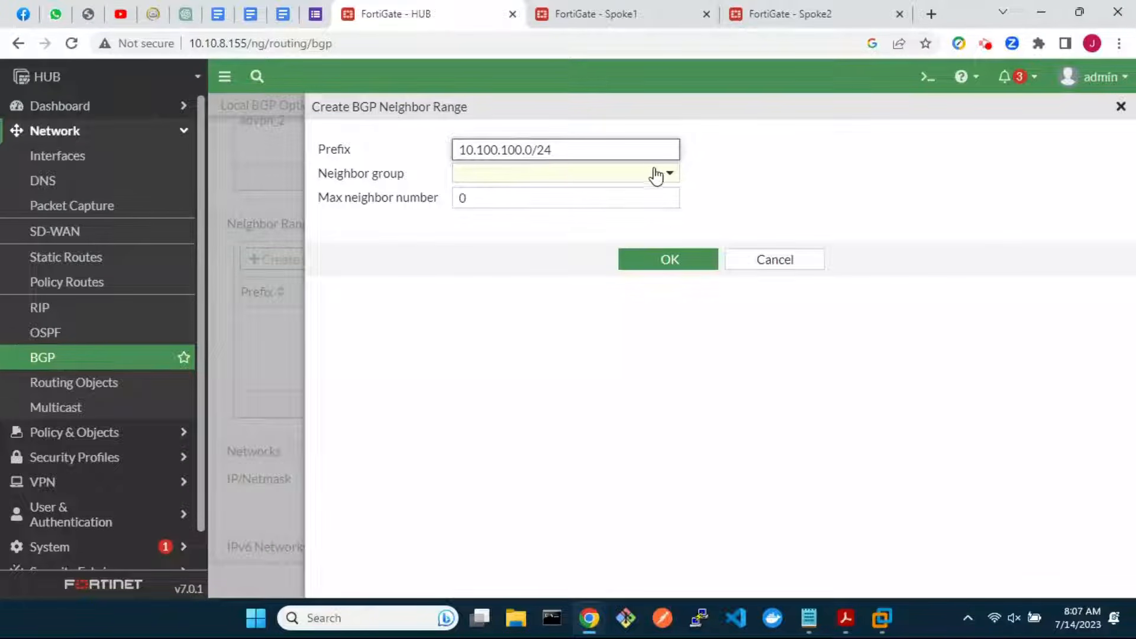
click(667, 173)
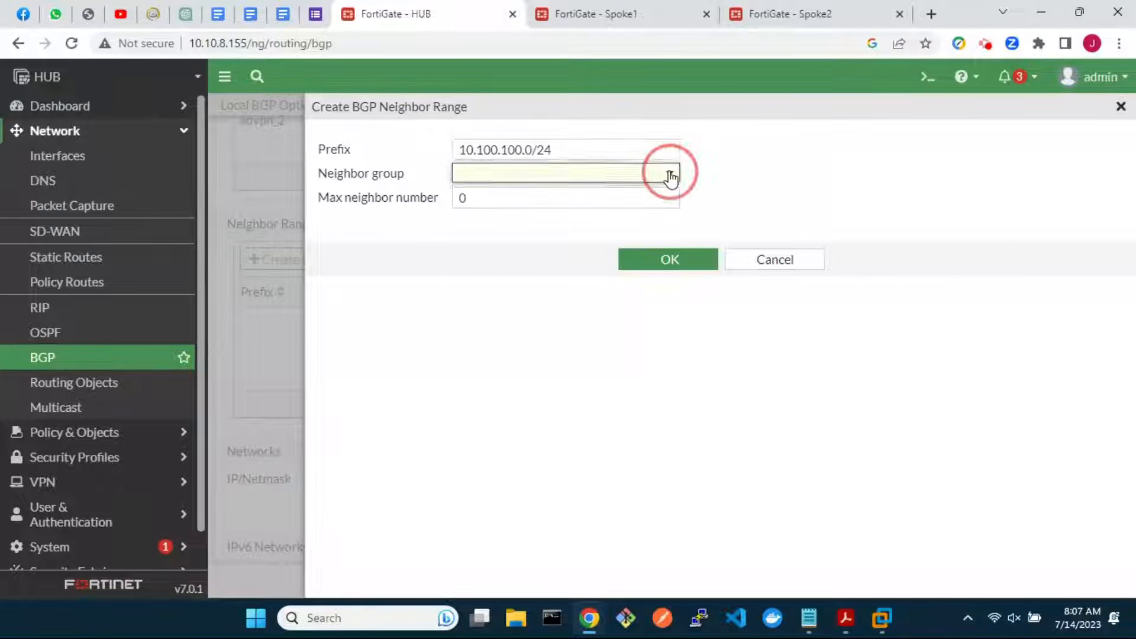
click(578, 222)
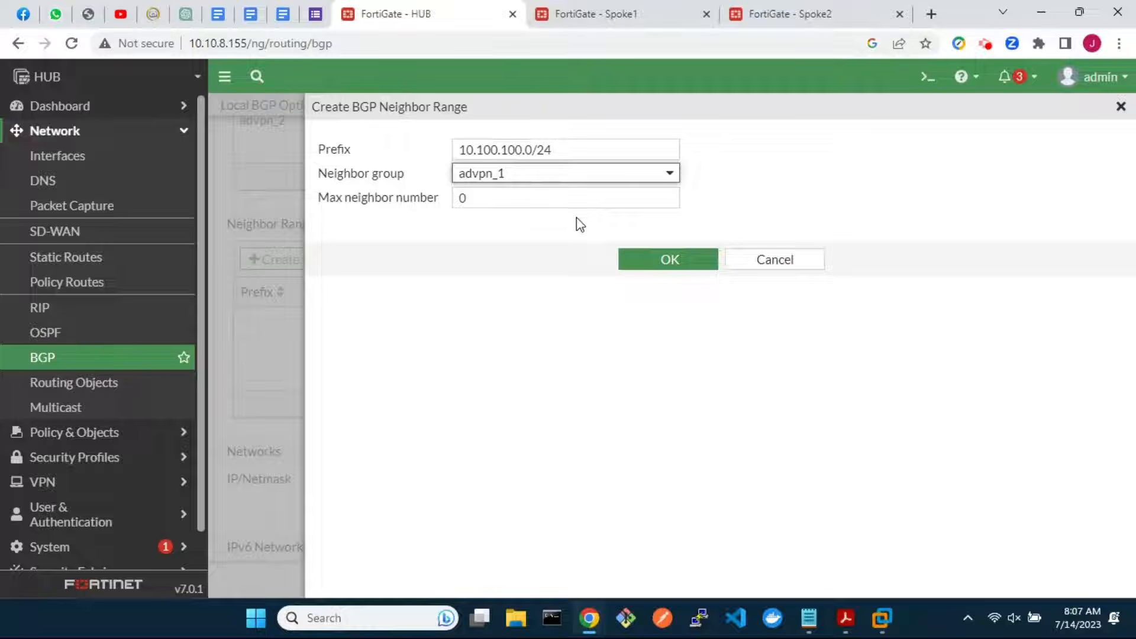
click(664, 258)
Add BGP neighbor range 10.200.200.0/24 assigned to neighbor group advpn_2
click(278, 262)
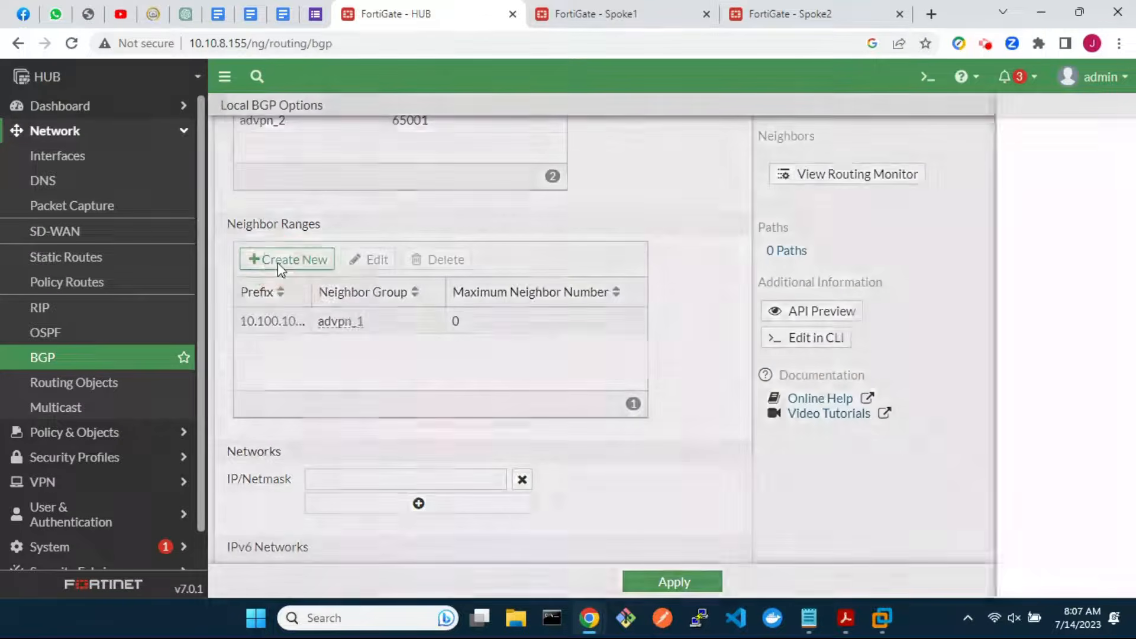
click(532, 152)
text(10)
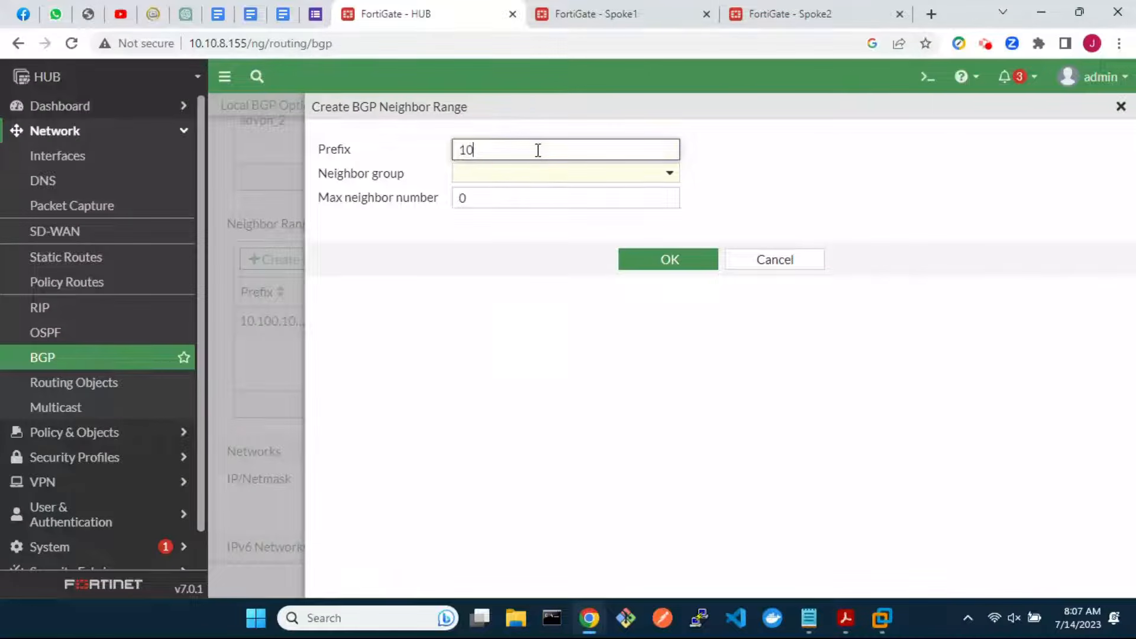
text(.200.200.0/24)
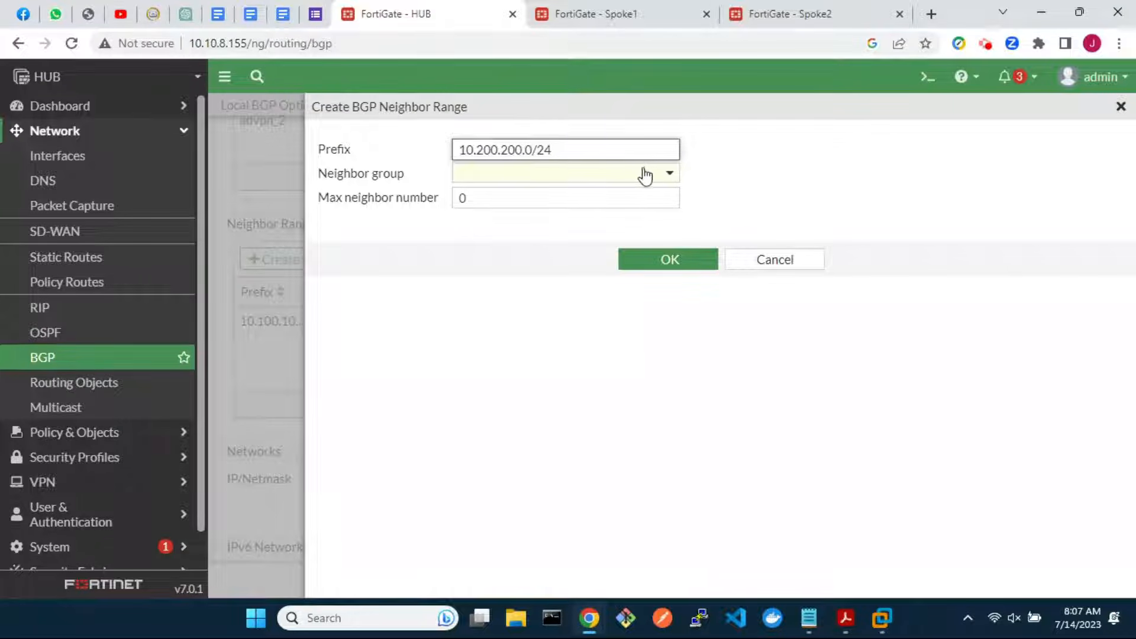
click(645, 175)
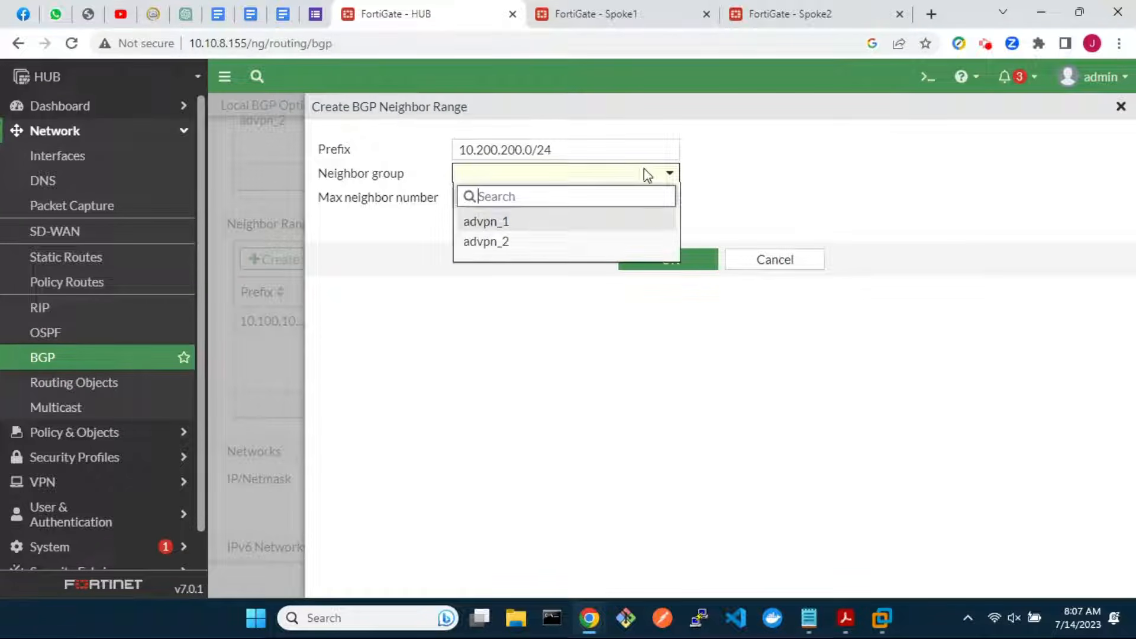
click(527, 241)
click(655, 263)
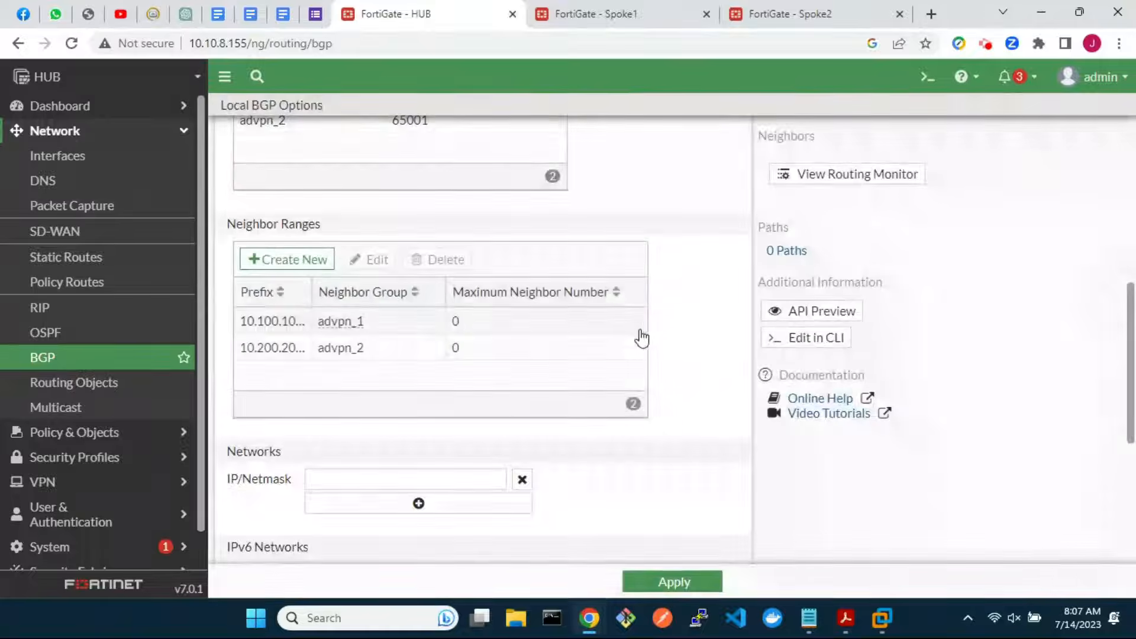
Advertise network 10.0.0.0/24, apply the BGP settings, and switch to the Spoke1 FortiGate
click(412, 480)
text(10.0)
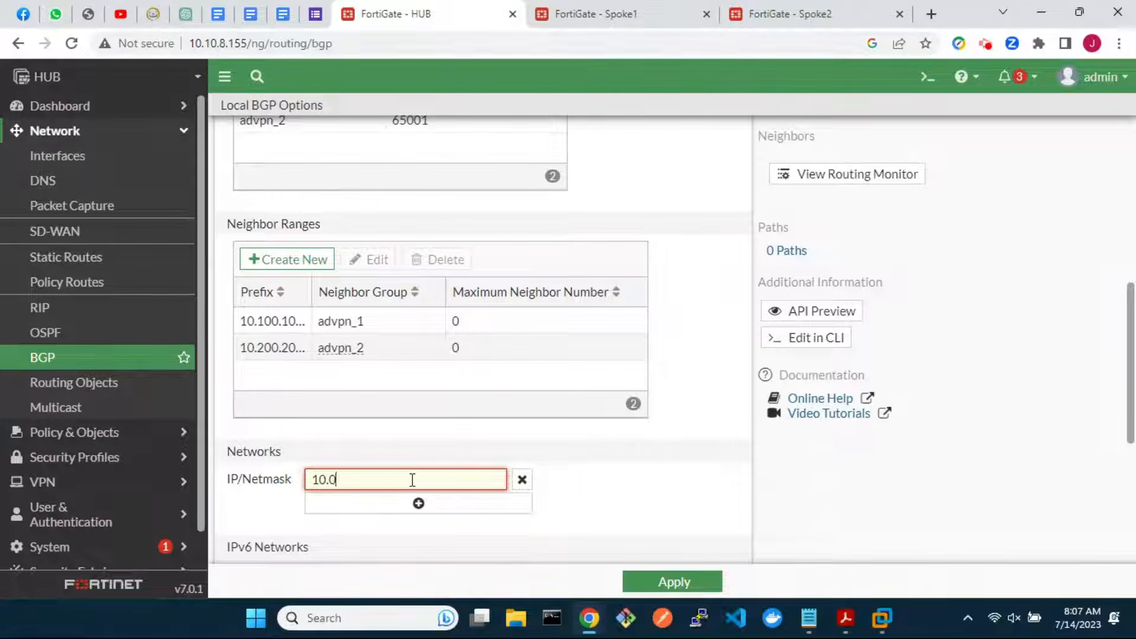
text(.0.0/24)
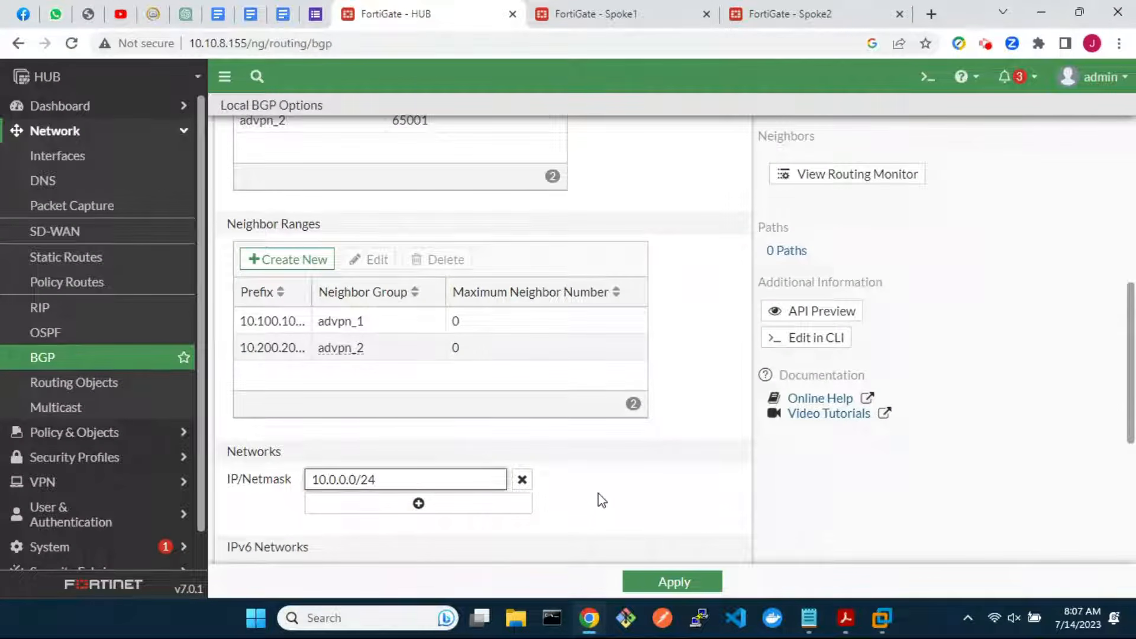
scroll(602, 500, down, 5)
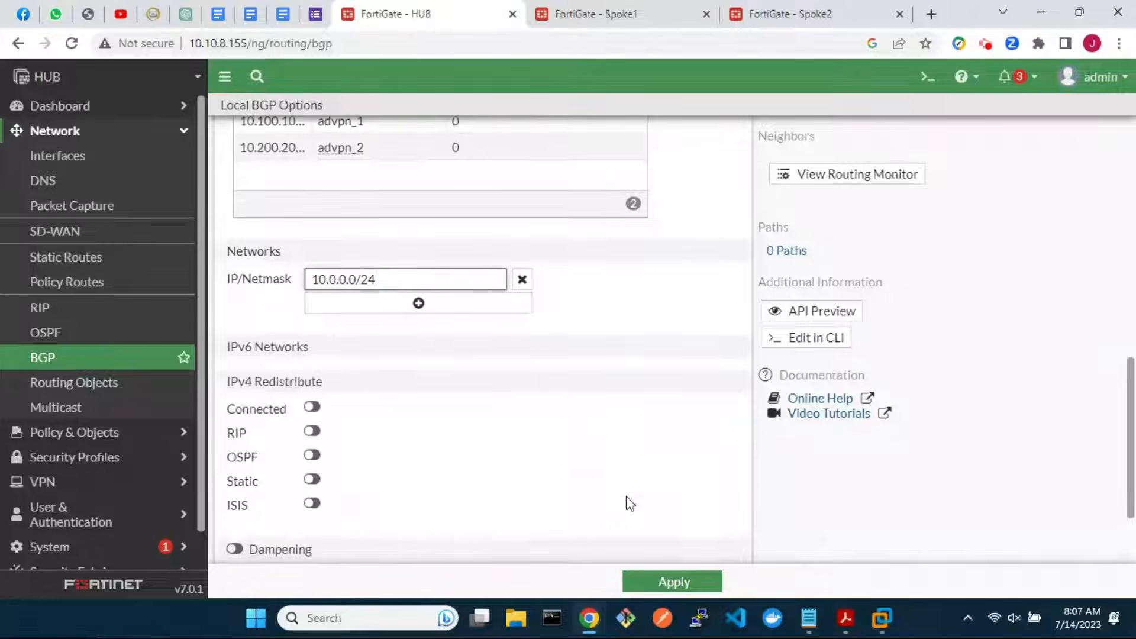
scroll(626, 502, up, 5)
click(673, 580)
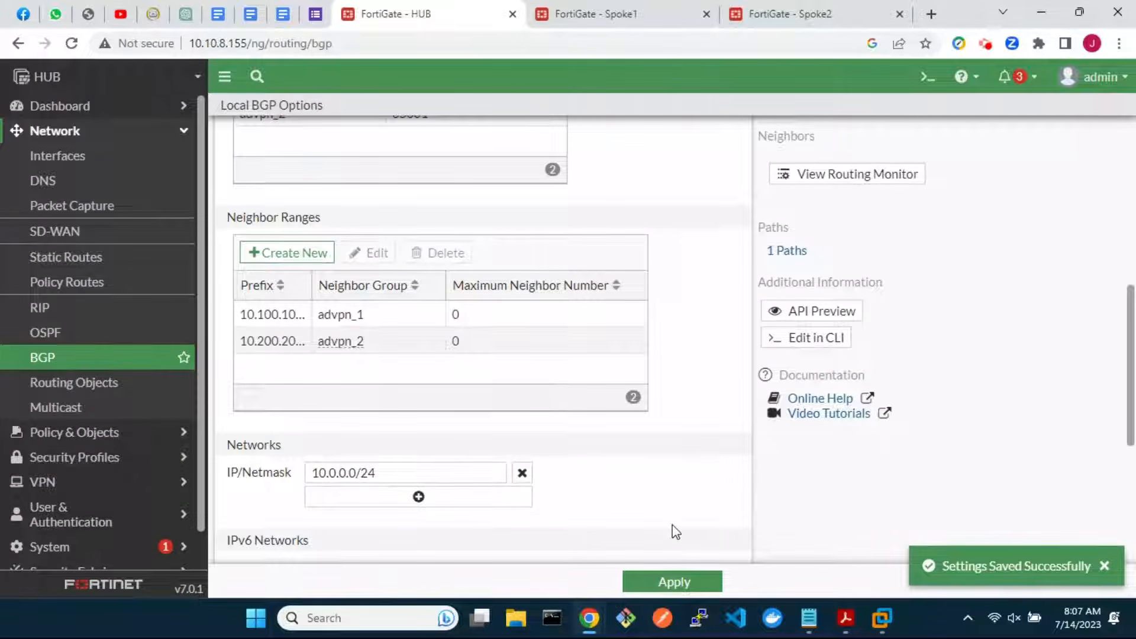
click(87, 359)
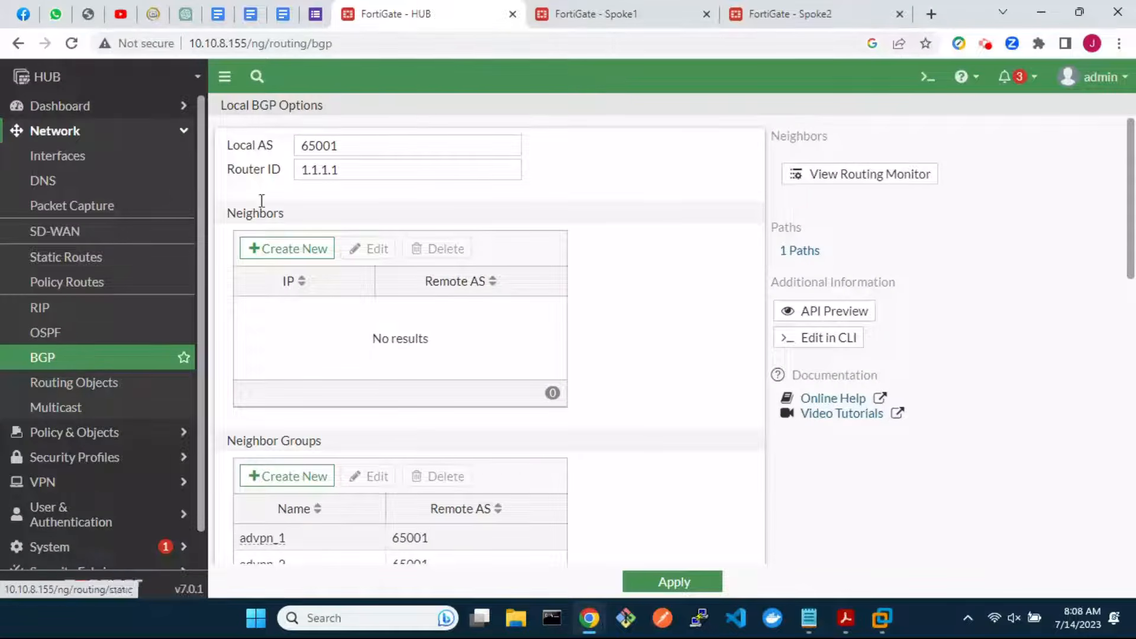
click(585, 15)
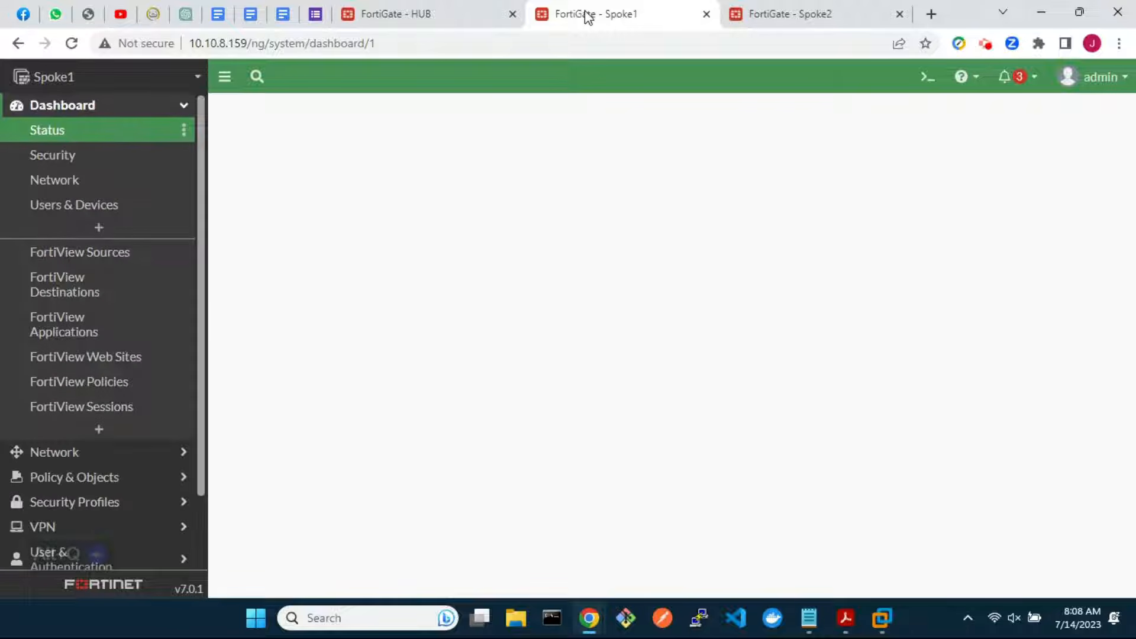
Add the SD-WAN zone sdwan-advpn on Spoke1's Network > SD-WAN page
click(65, 461)
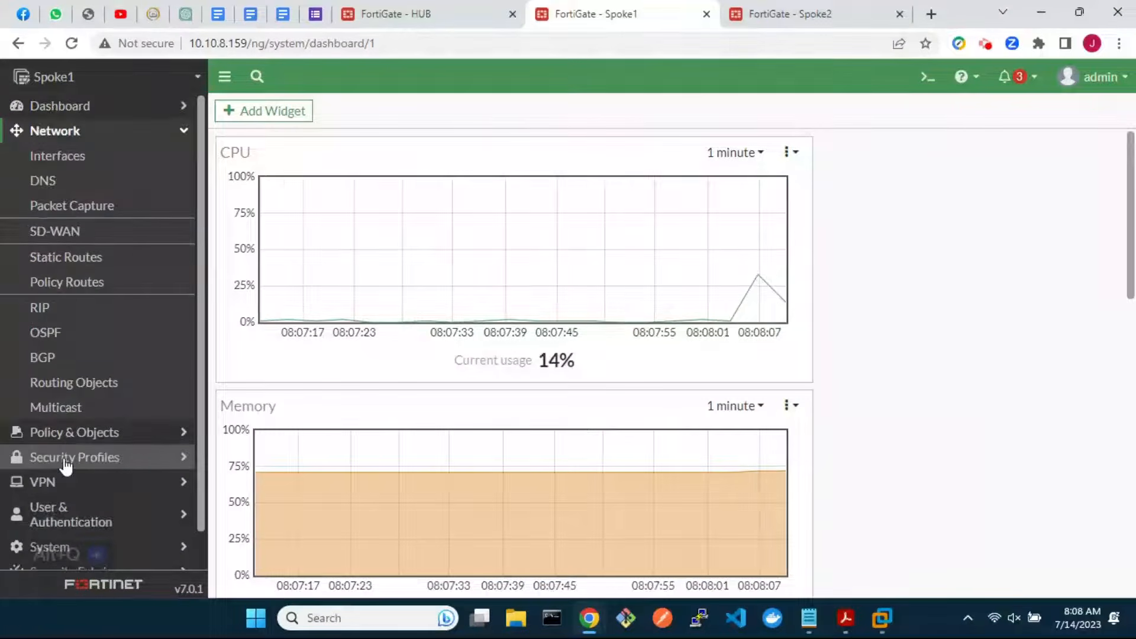
click(107, 237)
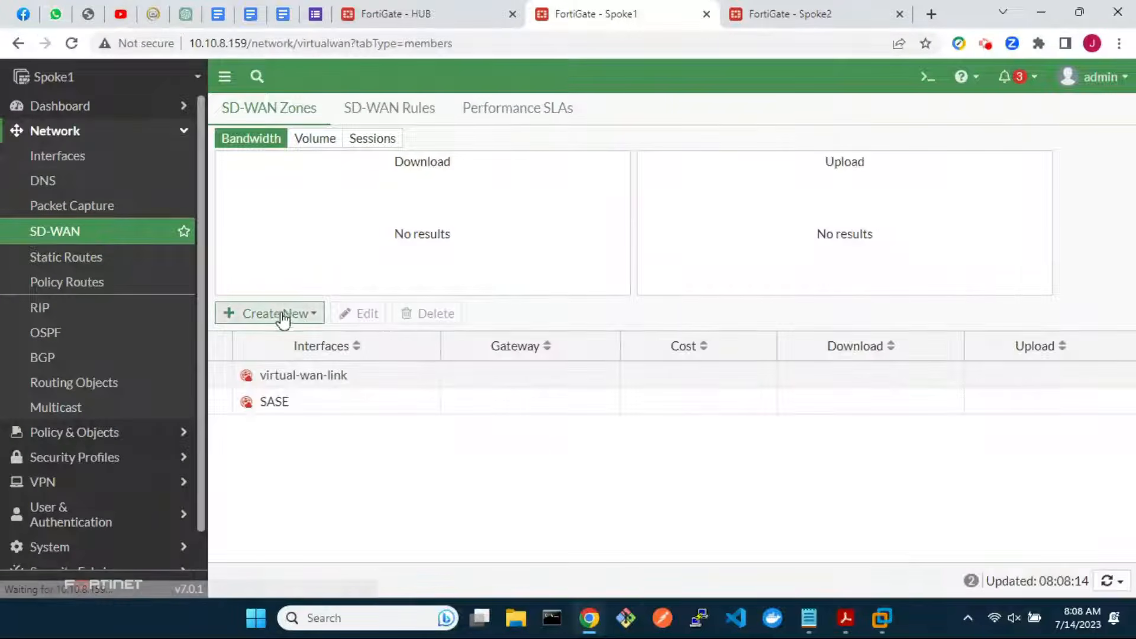
click(284, 315)
click(285, 358)
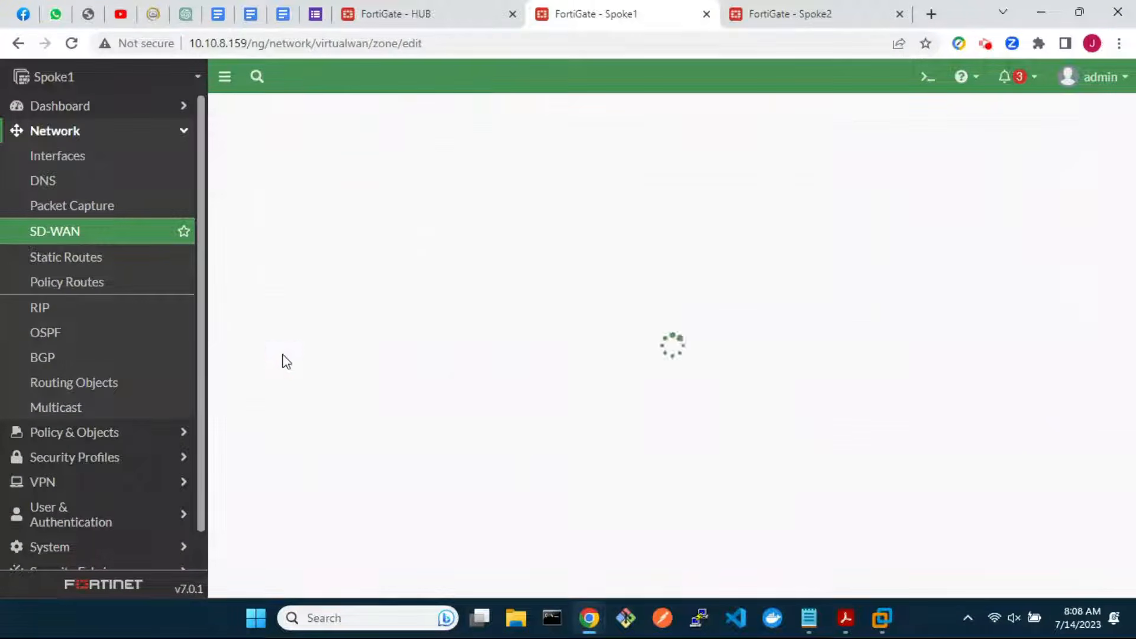
click(452, 147)
text(sdw)
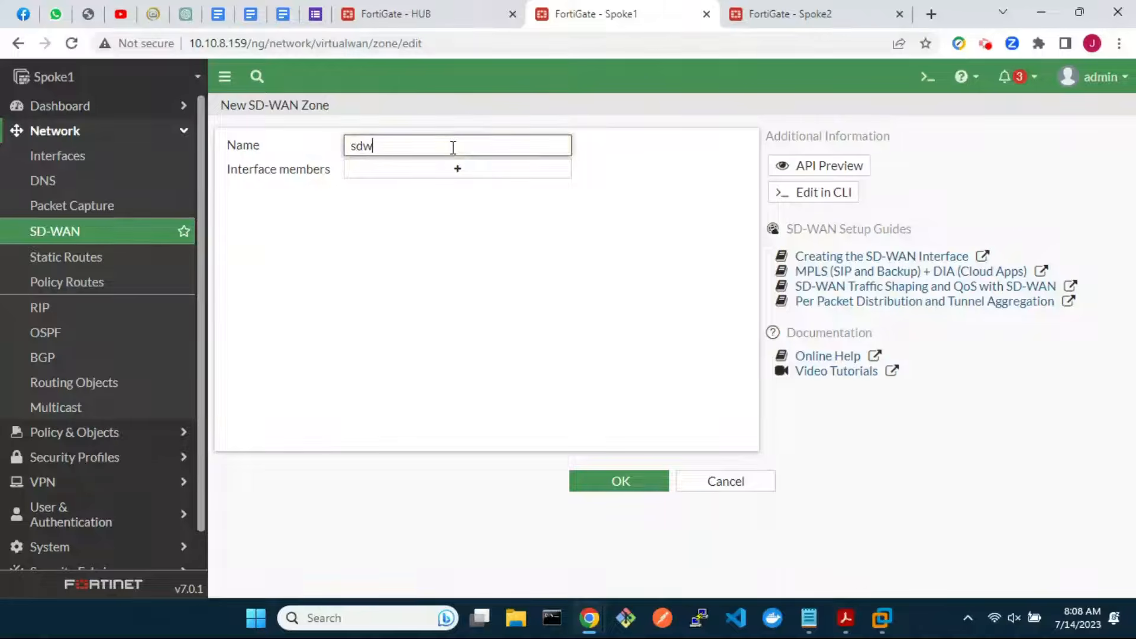
text(an-advpn)
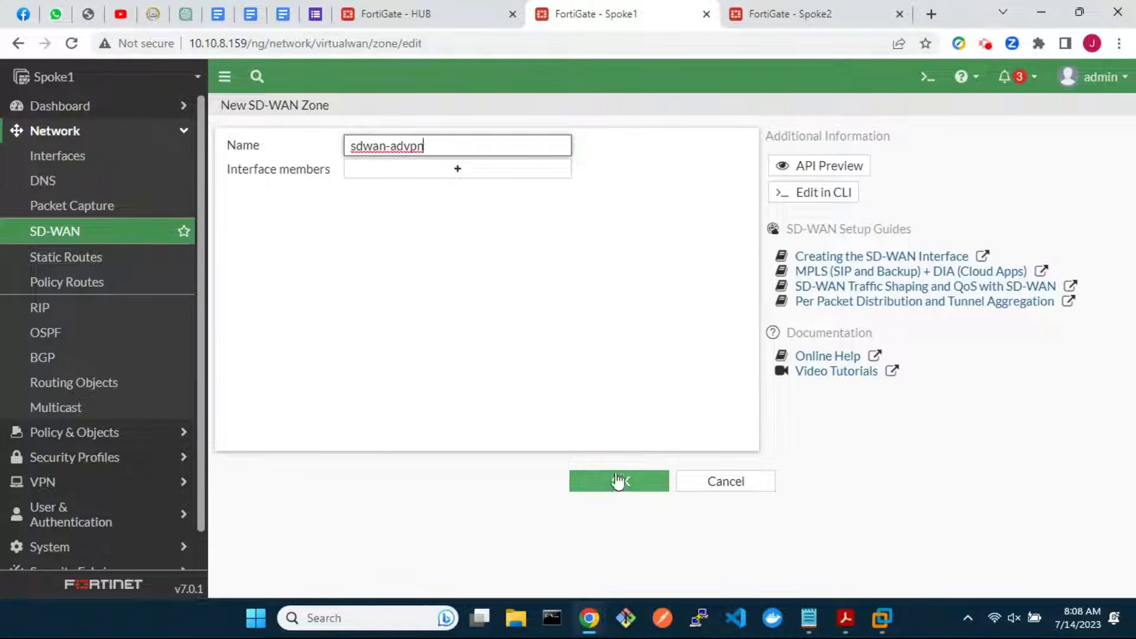
click(619, 480)
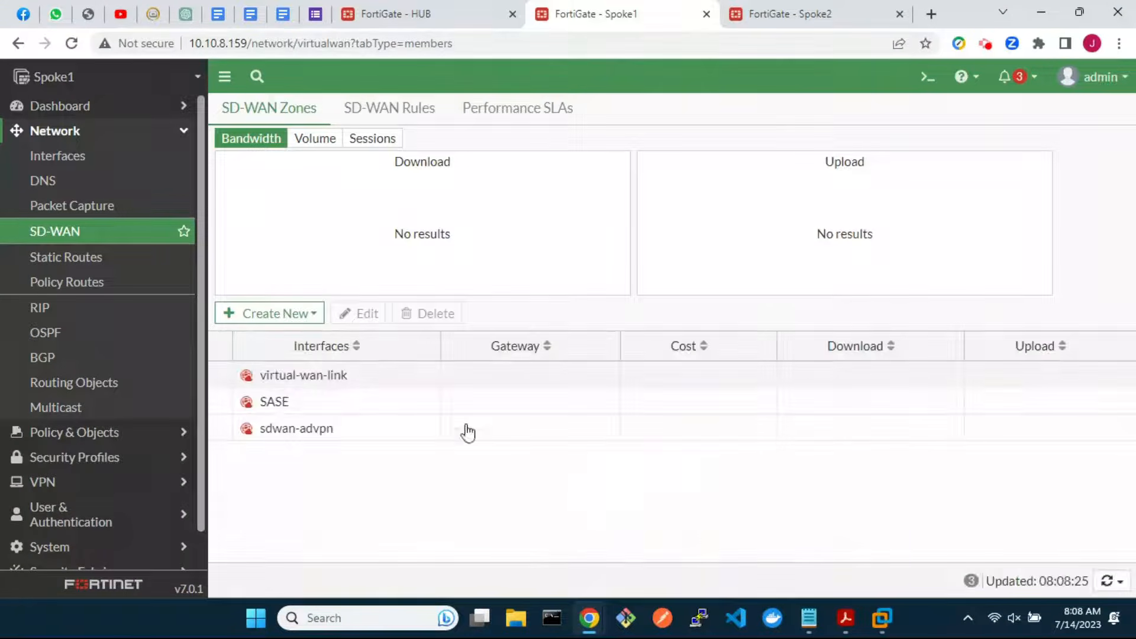
click(296, 314)
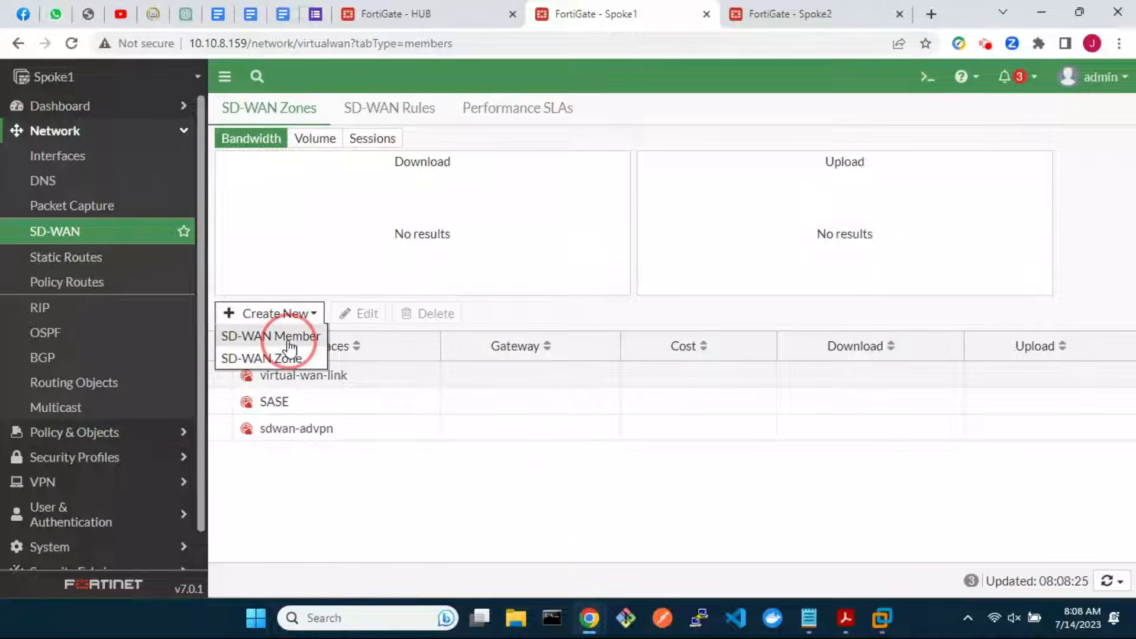
Start an sdwan-advpn member with new VPN advpn_1 to 192.168.0.20 over wan1 (port1)
click(286, 338)
click(514, 173)
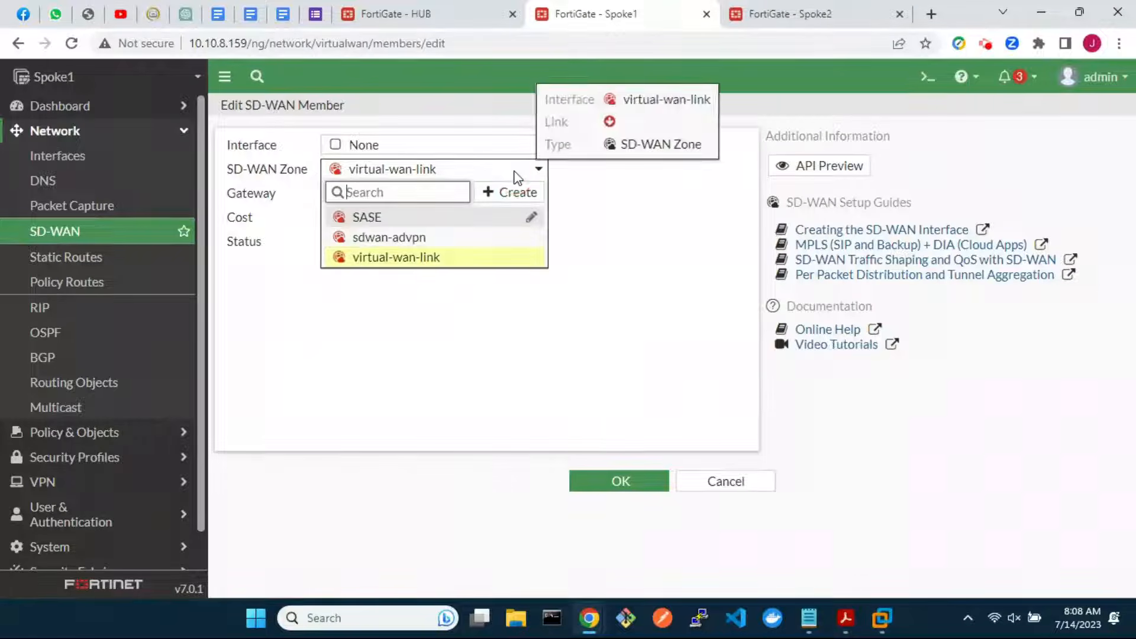
click(433, 237)
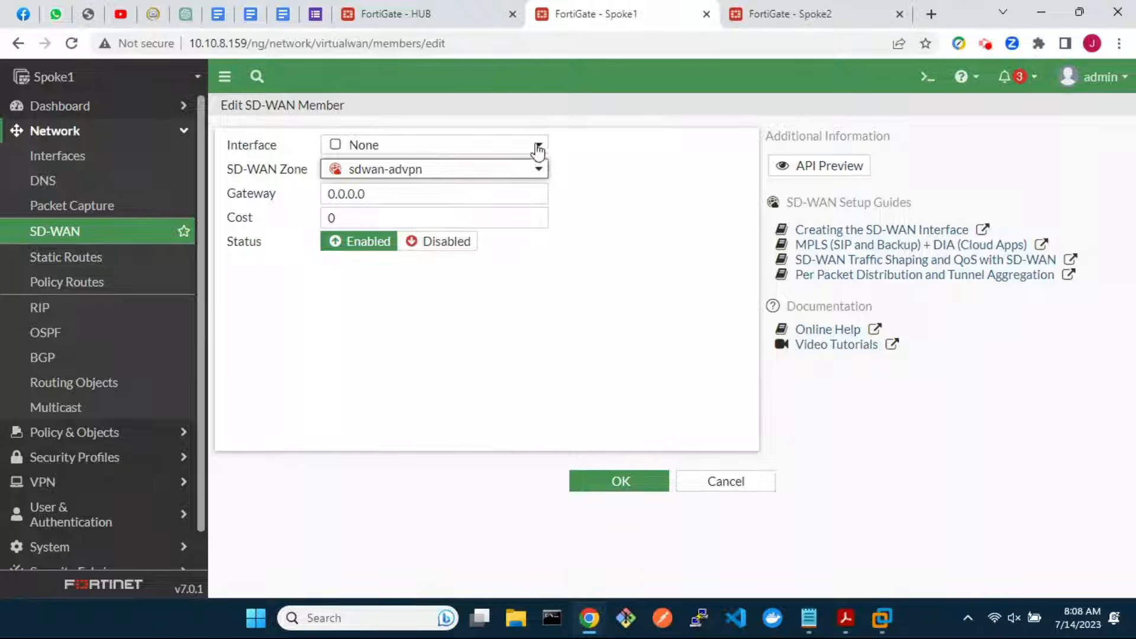
click(538, 152)
click(516, 166)
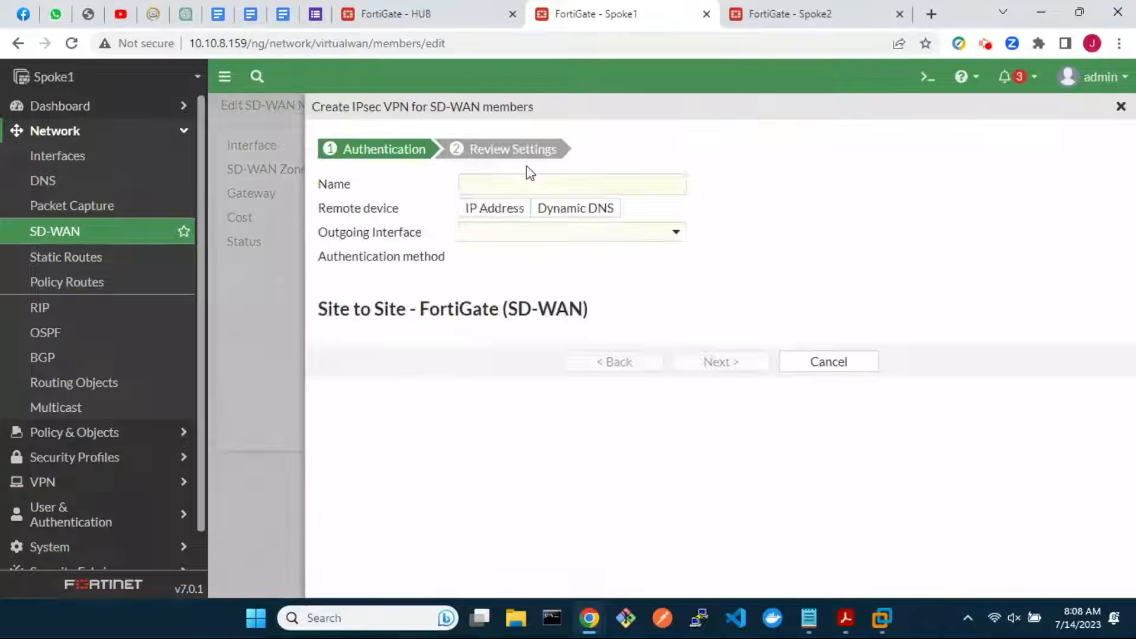
click(527, 180)
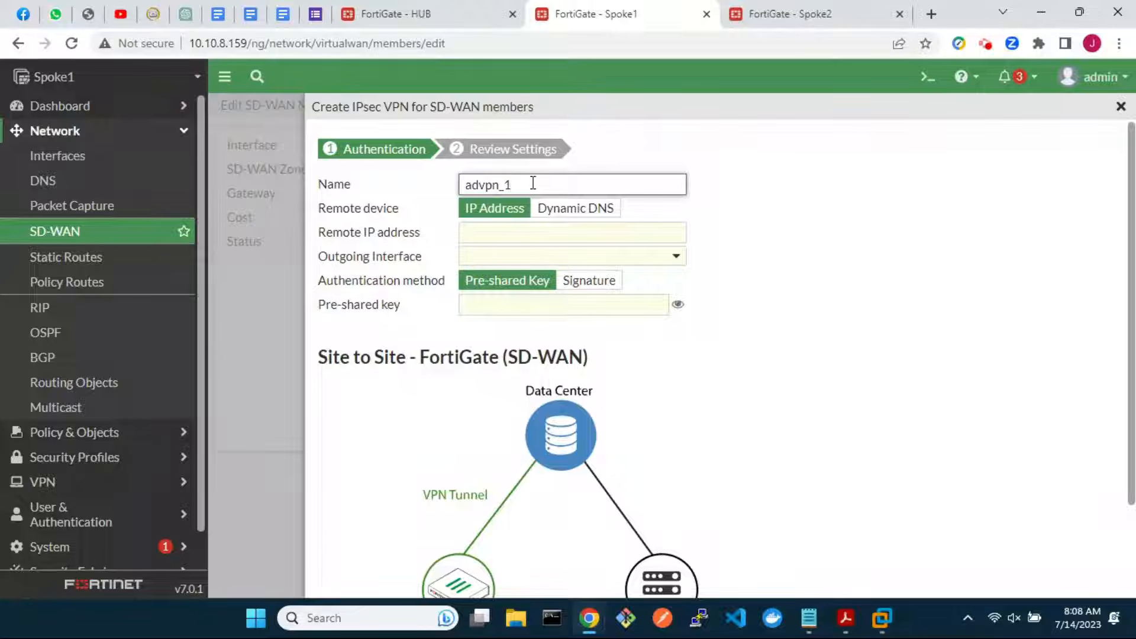
click(541, 230)
text(192.1)
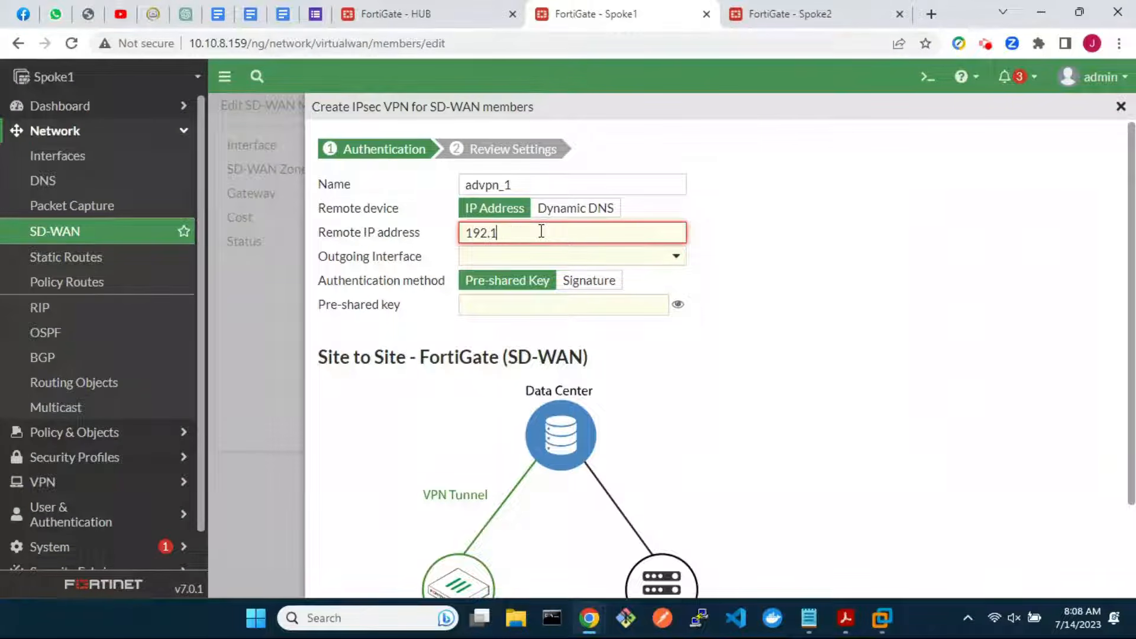
text(68.0.20)
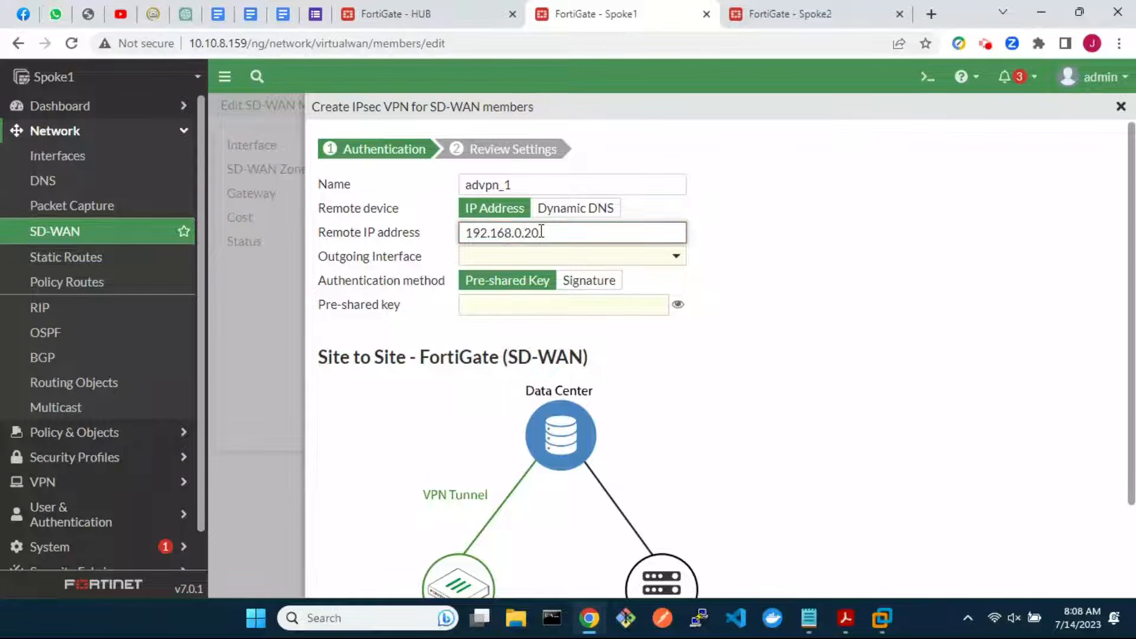
click(590, 257)
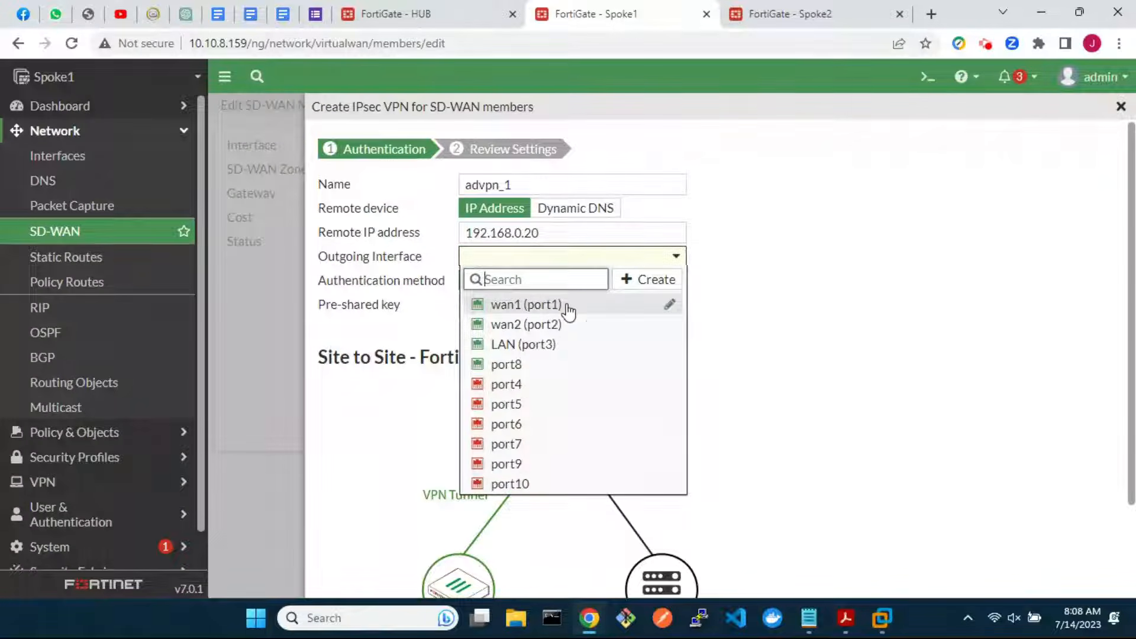
click(567, 307)
Enter the pre-shared key, create the advpn_1 tunnel, and save it as the sdwan-advpn member
click(566, 304)
text(1•••)
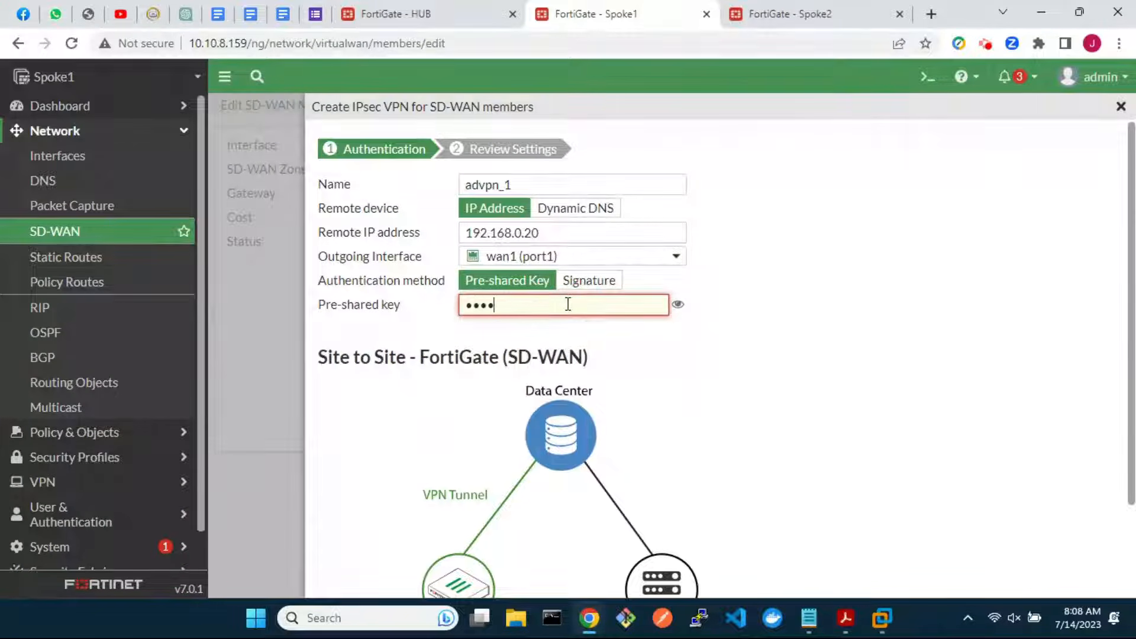
text(•••)
scroll(785, 456, down, 2)
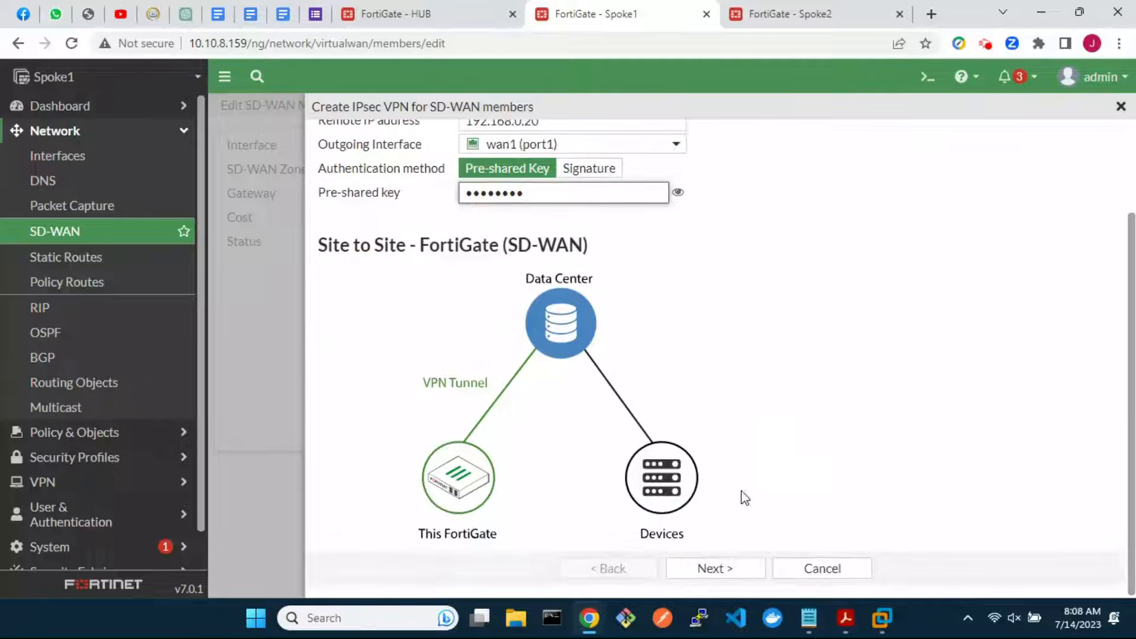
click(717, 569)
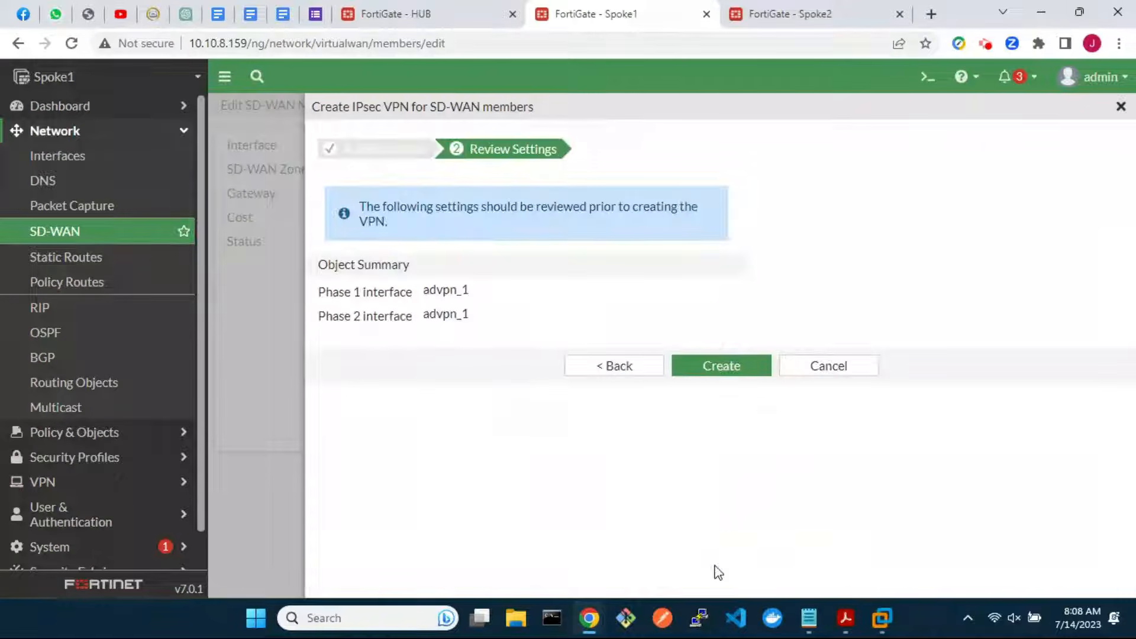
click(722, 372)
click(722, 348)
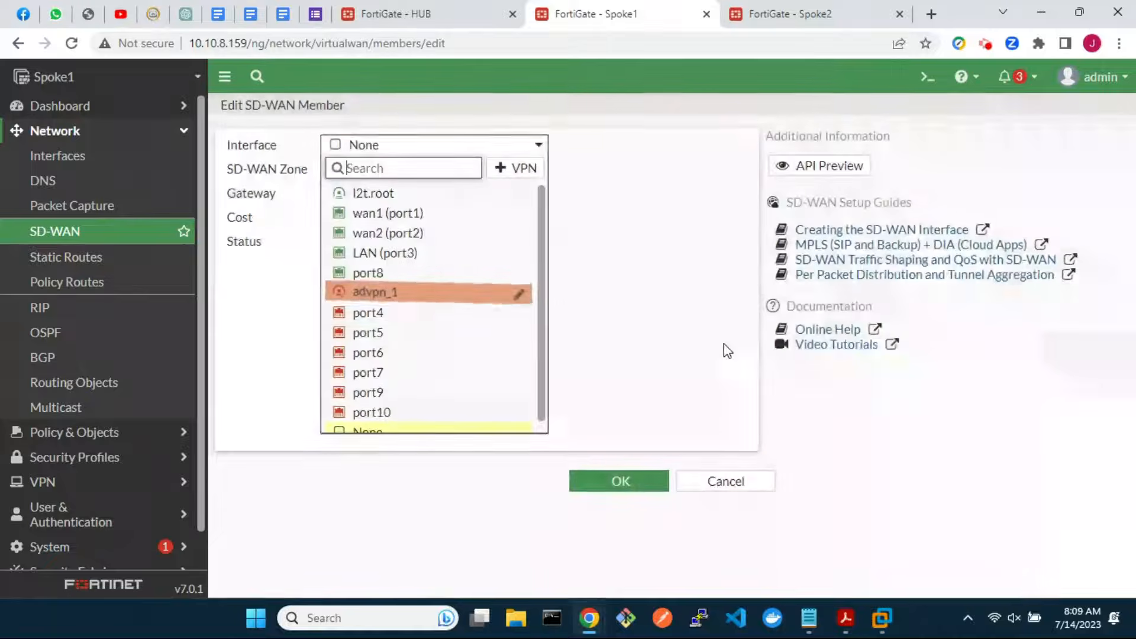
click(422, 296)
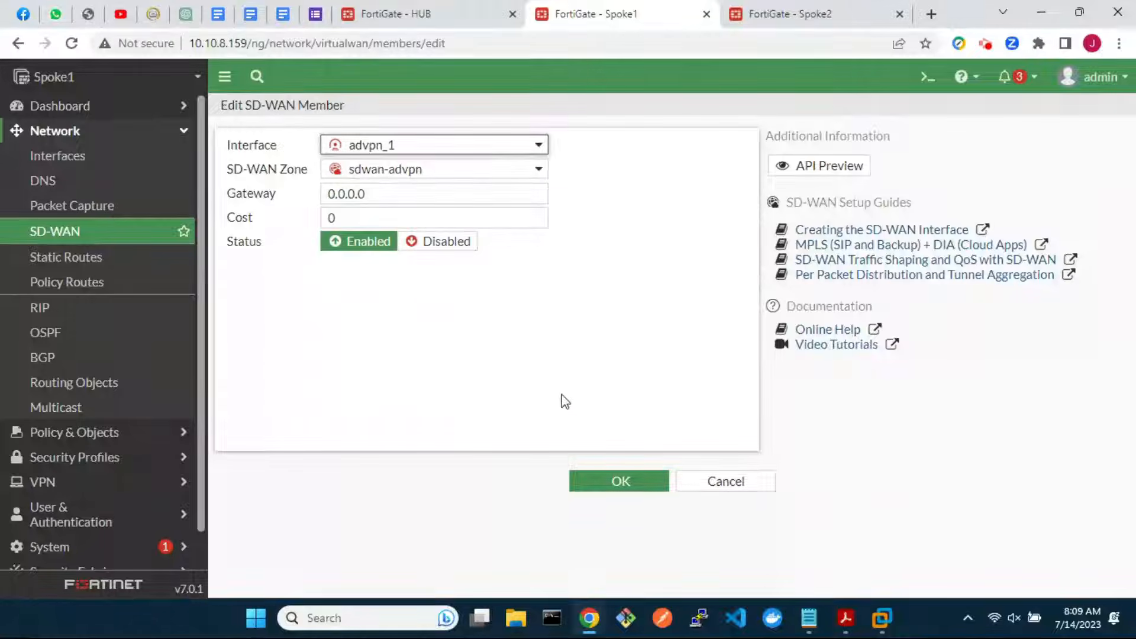
click(625, 480)
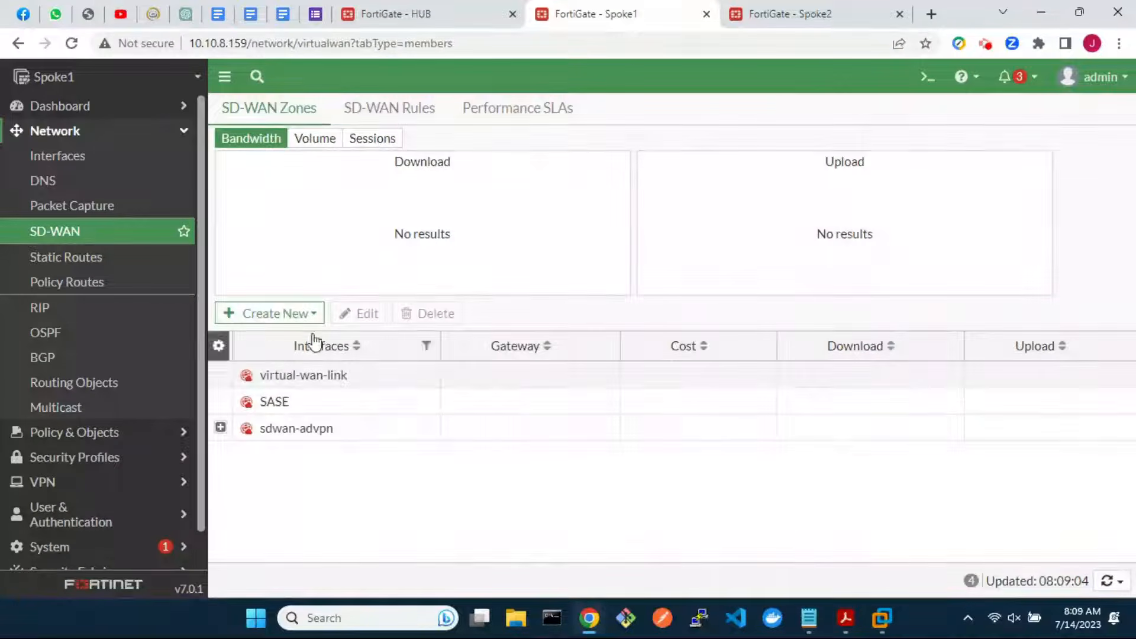
Start another sdwan-advpn member with new VPN advpn_2 to 192.168.50.20 over wan2 (port2)
click(279, 311)
click(287, 332)
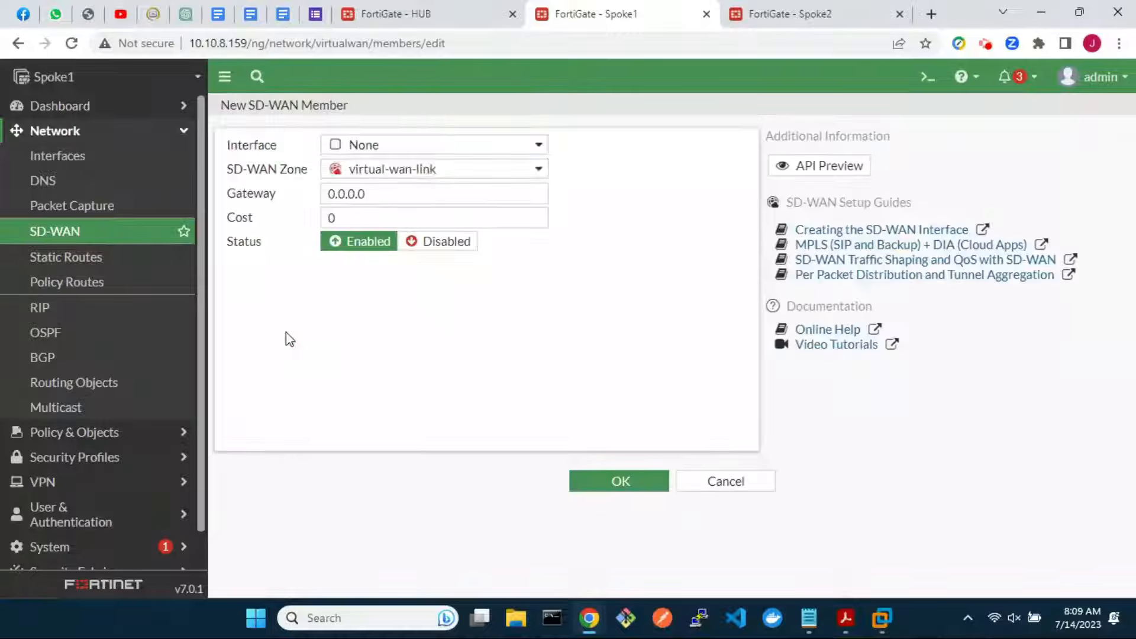
click(456, 172)
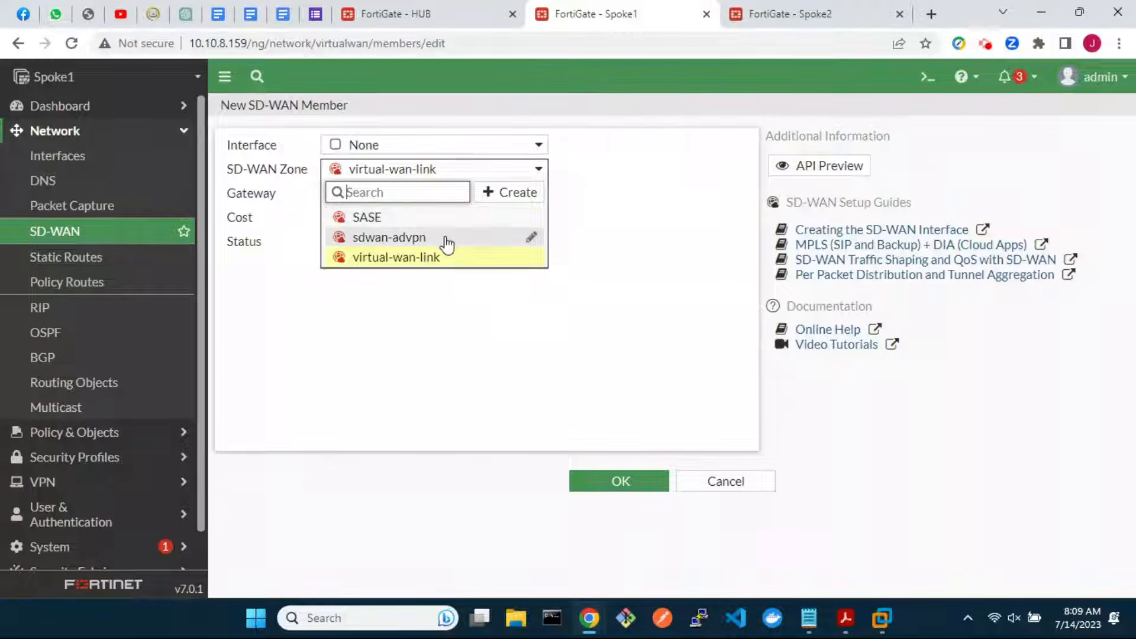
click(445, 238)
click(538, 147)
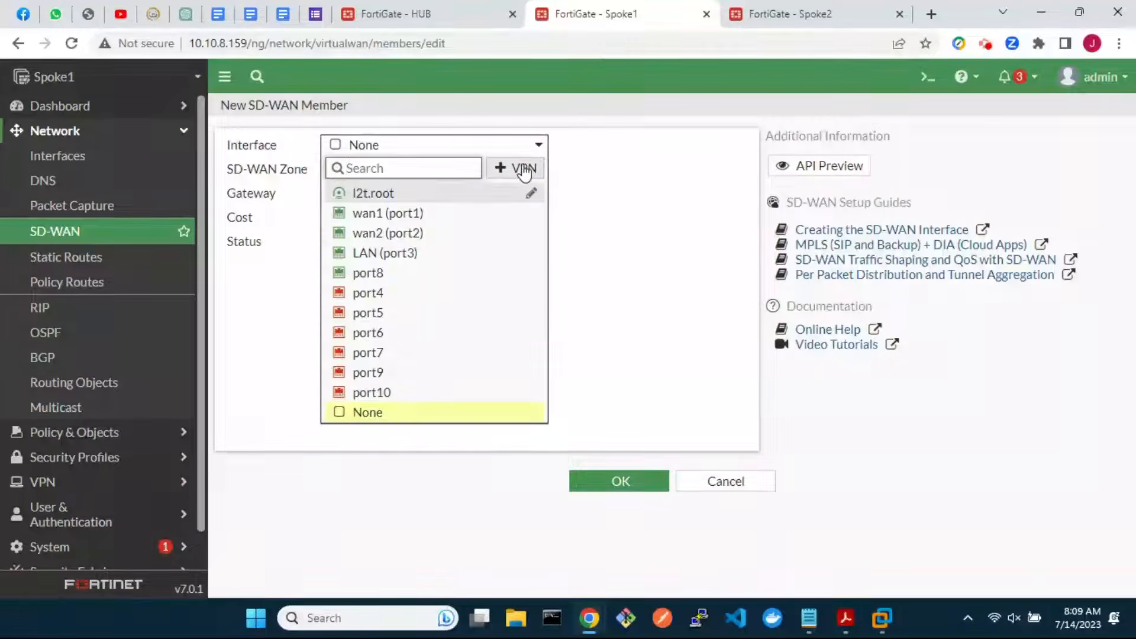
click(525, 169)
click(523, 183)
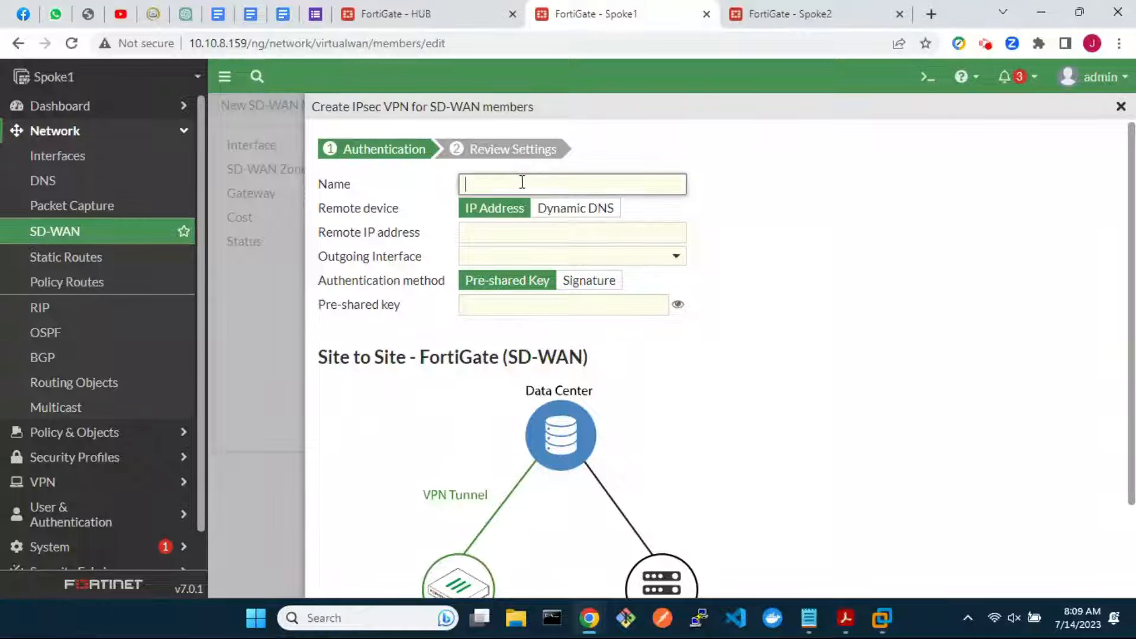
text(advpn_2)
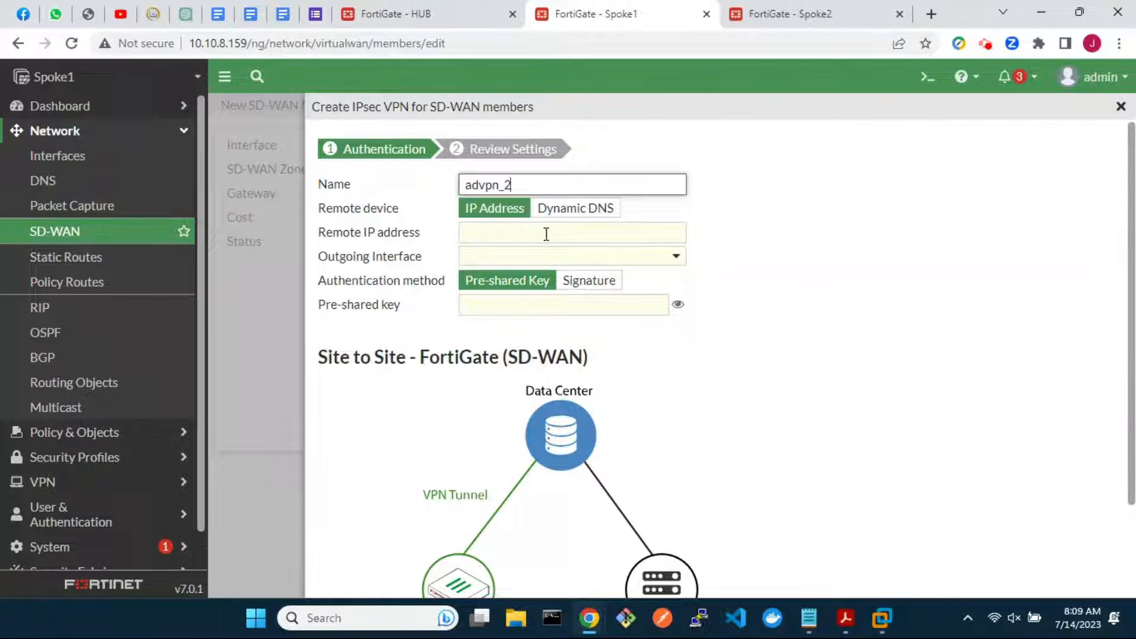
click(546, 234)
text(192.168.)
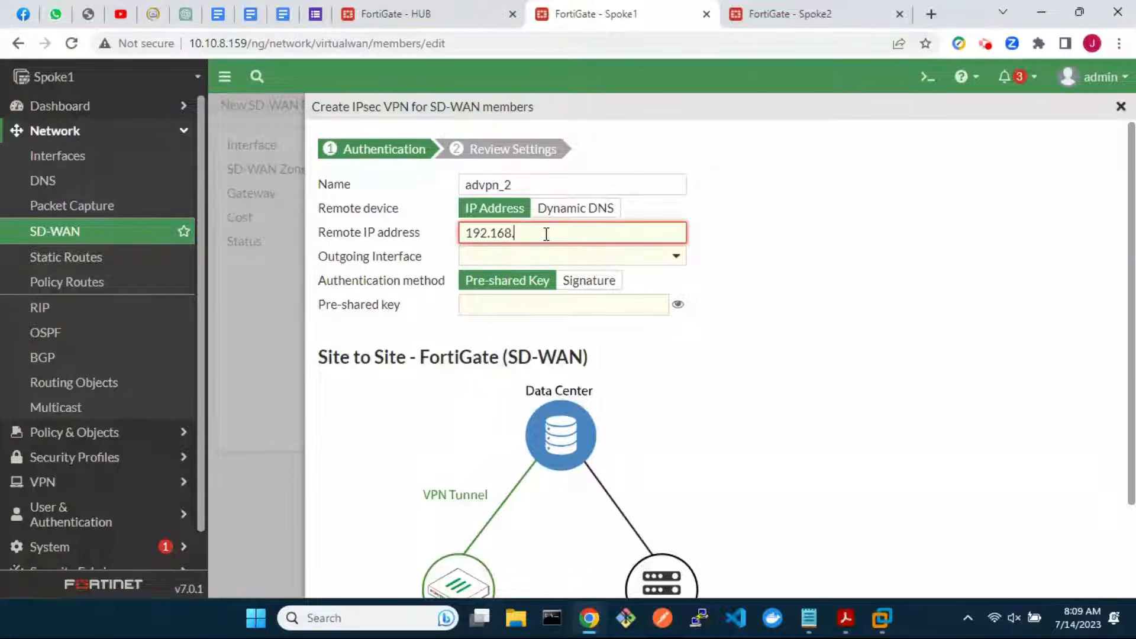
text(50.20)
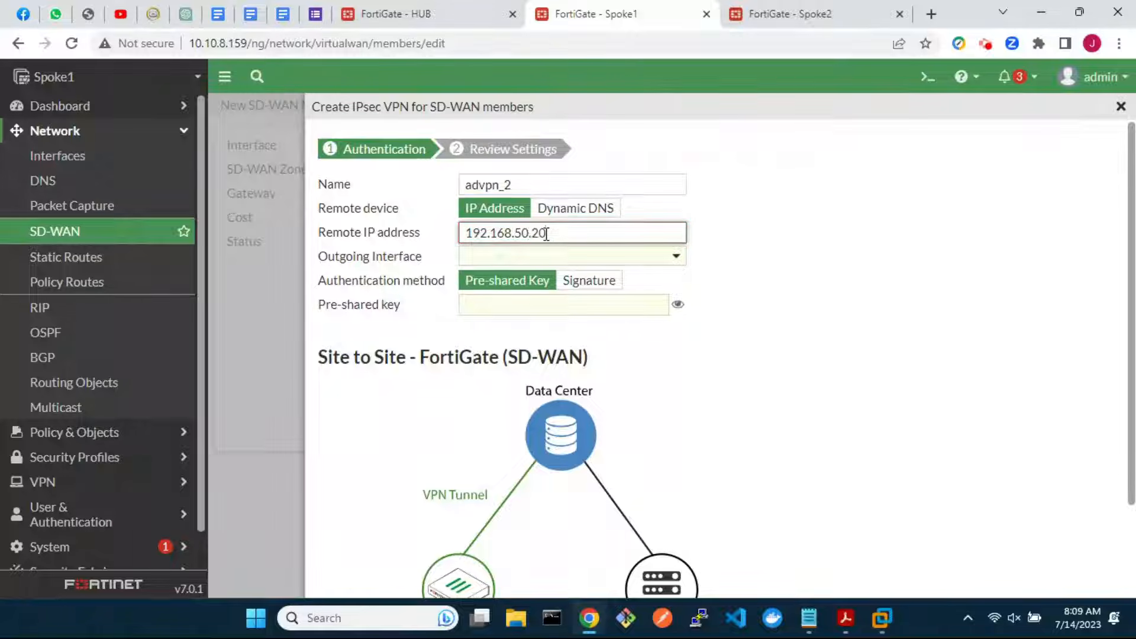
click(587, 260)
click(548, 325)
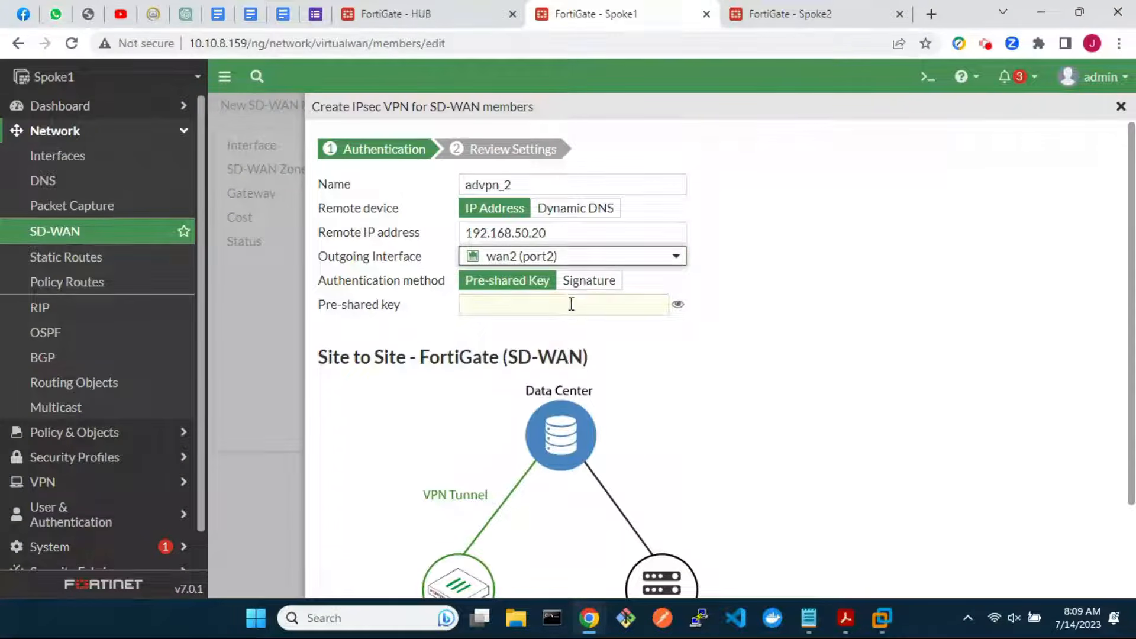
Enter the pre-shared key, create the advpn_2 tunnel, and save it as an sdwan-advpn member
click(571, 304)
text(••••••••)
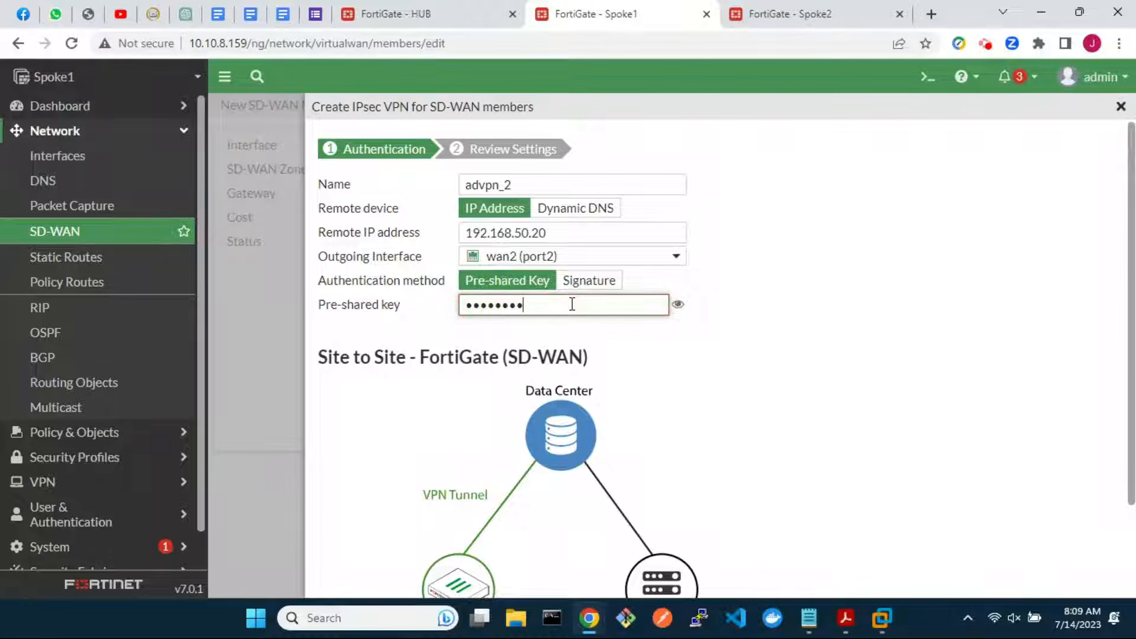
scroll(753, 420, down, 3)
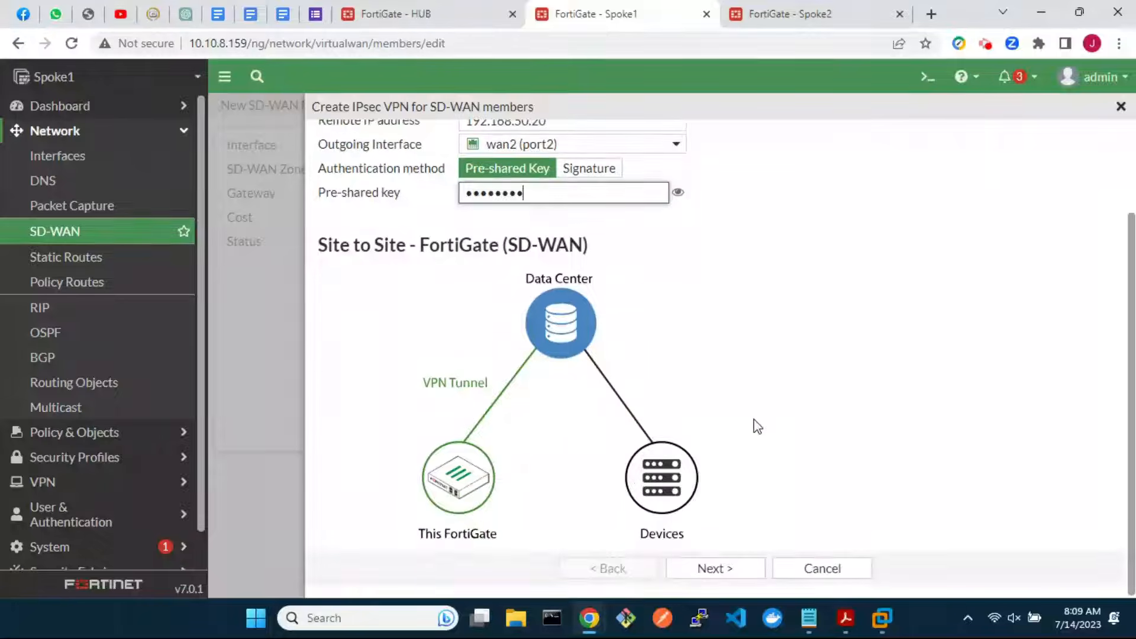
click(714, 569)
click(722, 369)
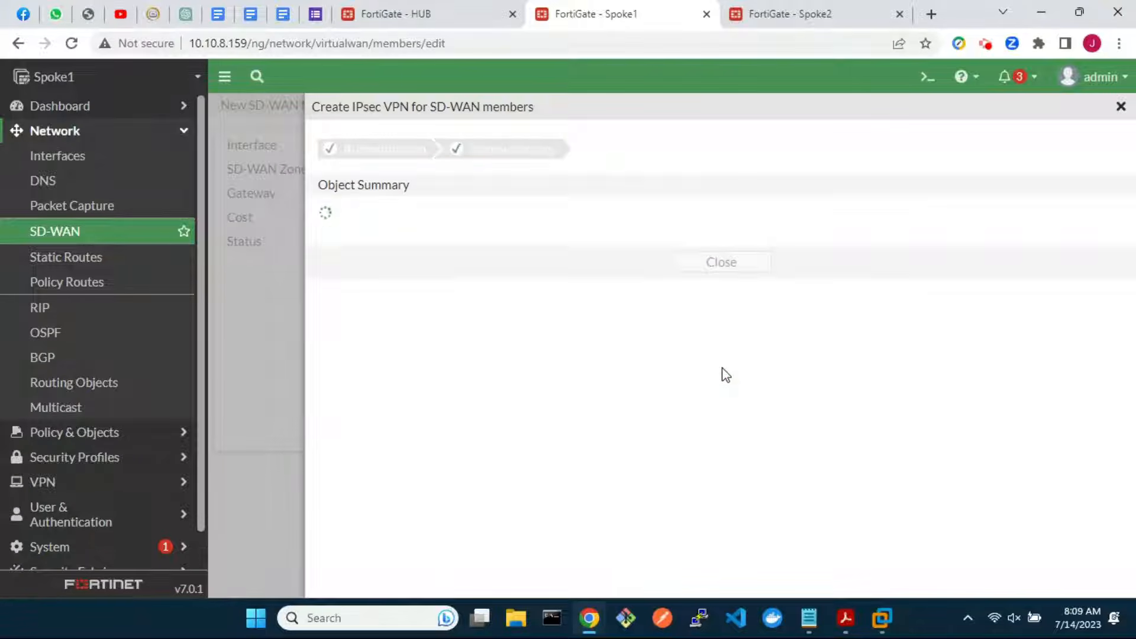
click(722, 353)
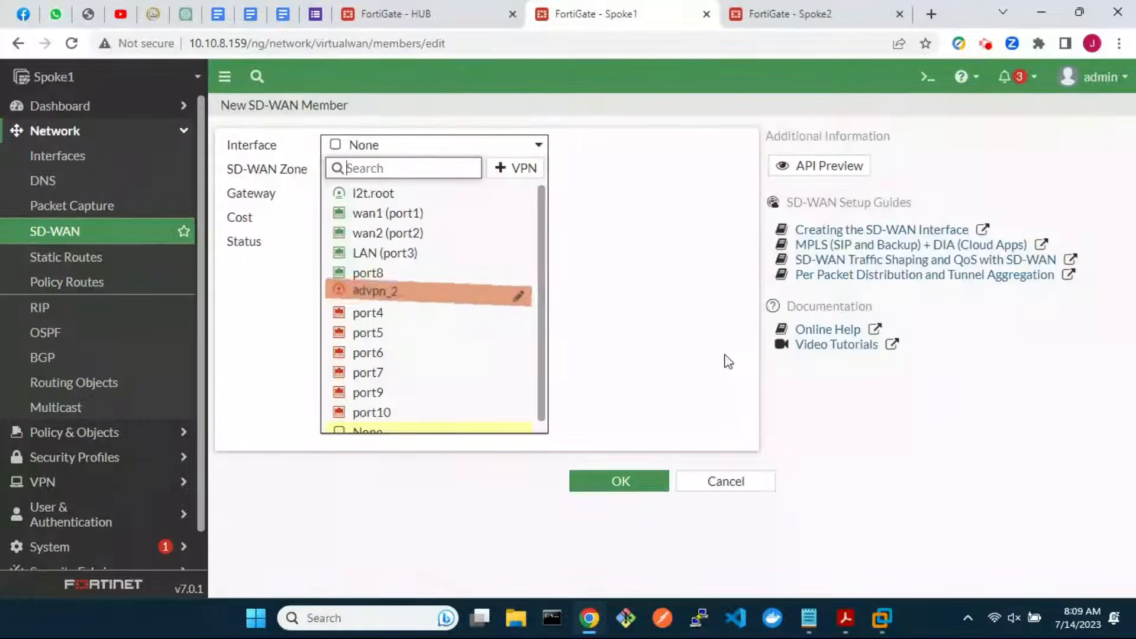
click(409, 296)
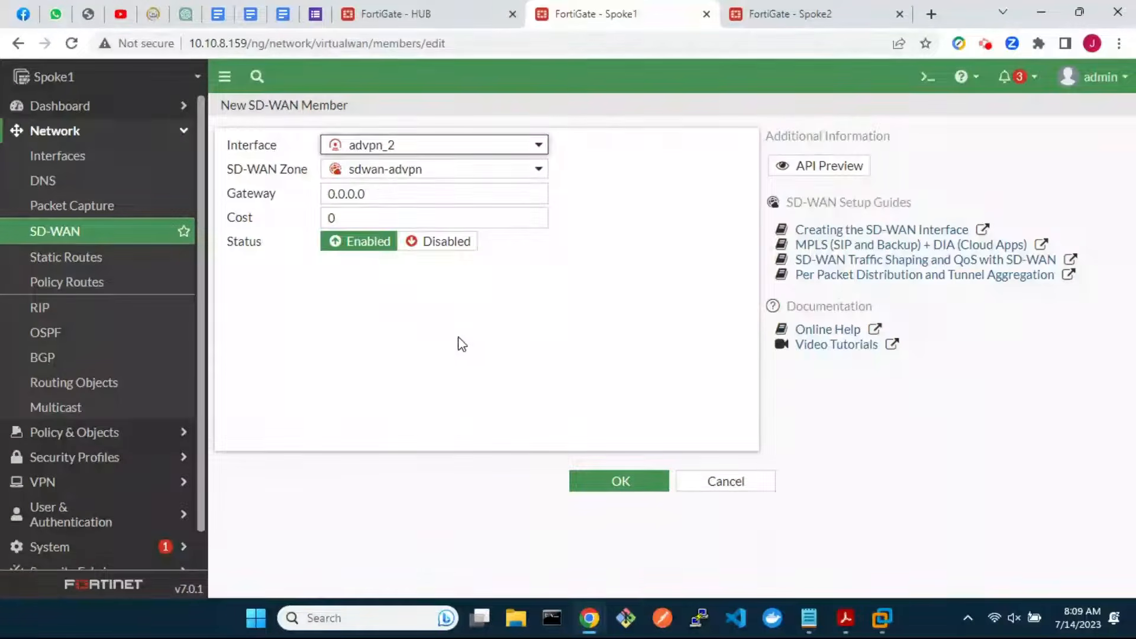
click(614, 479)
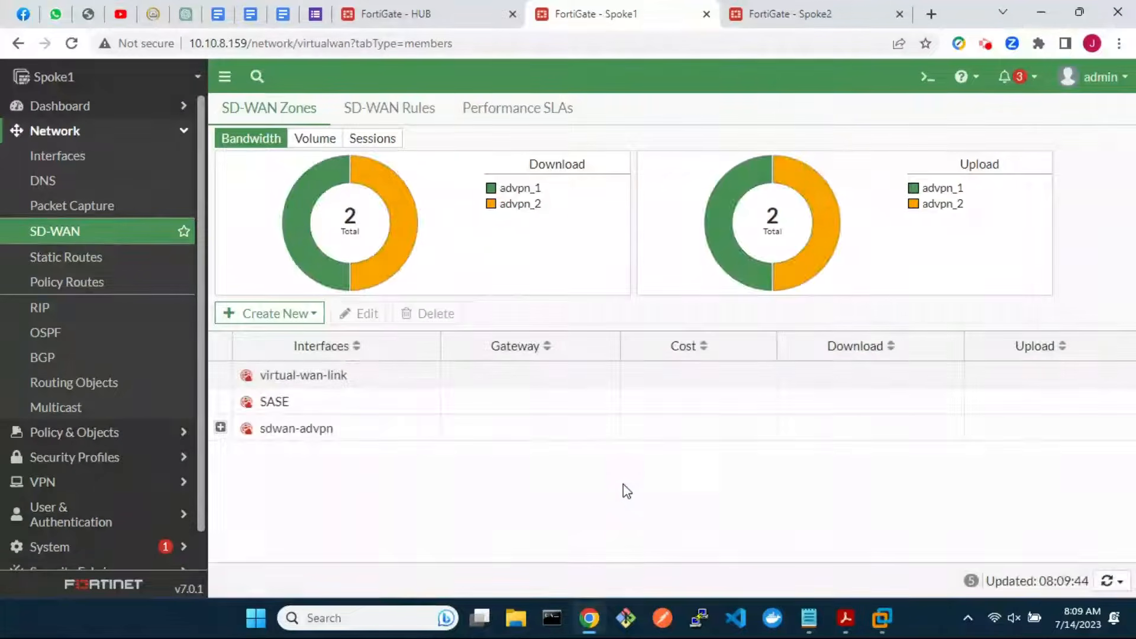
Open the advpn_1 IPsec tunnel and convert it to a custom tunnel
click(101, 490)
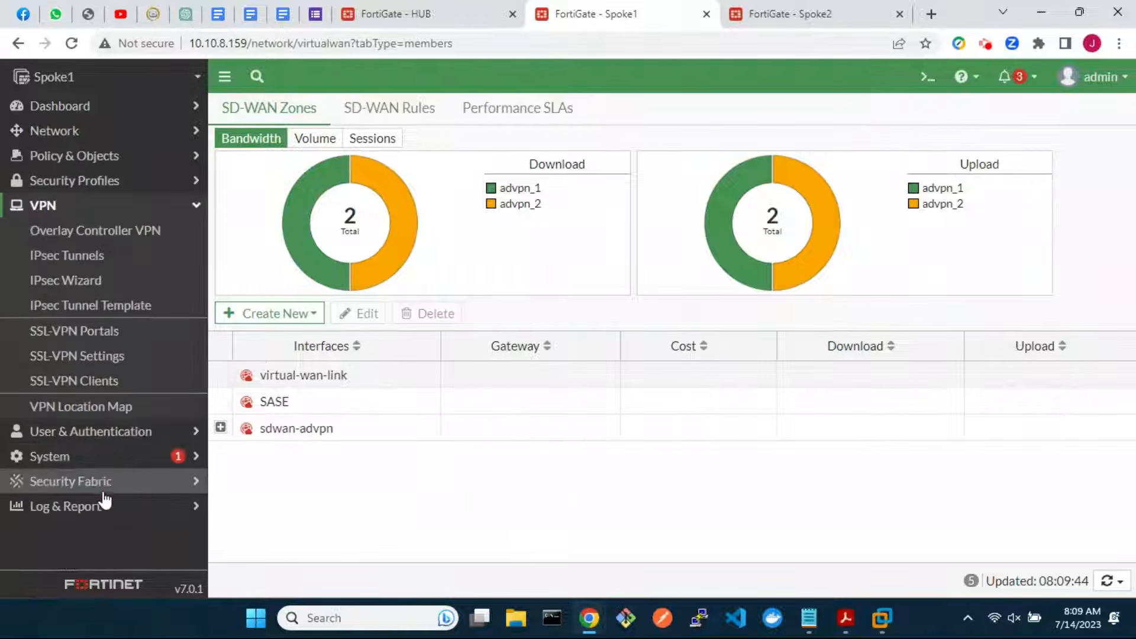
click(96, 255)
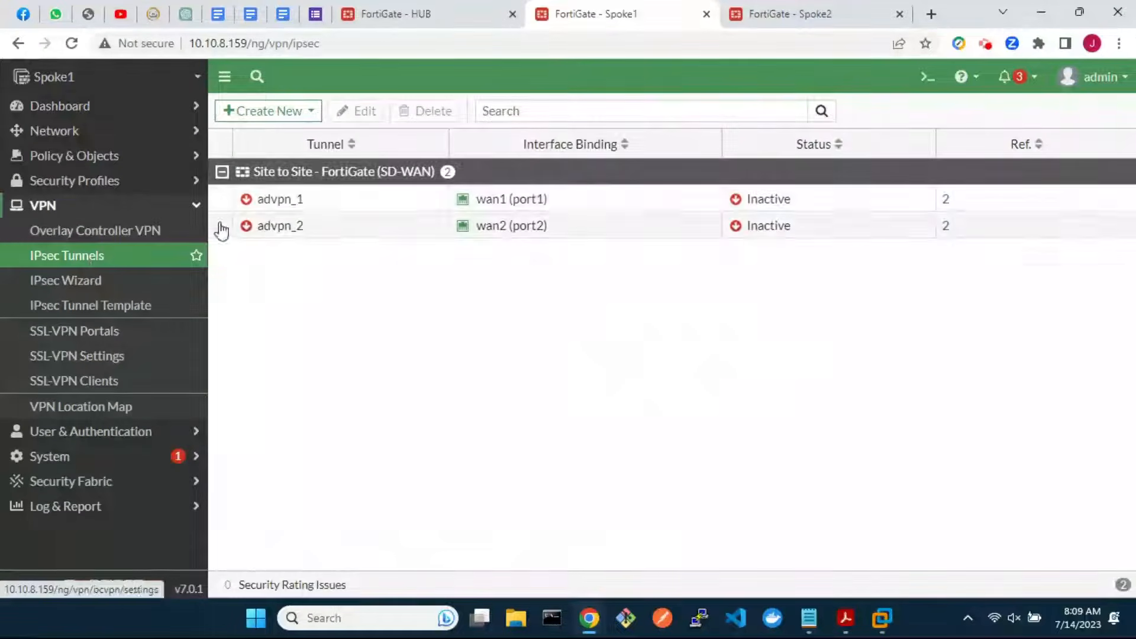
double_click(335, 203)
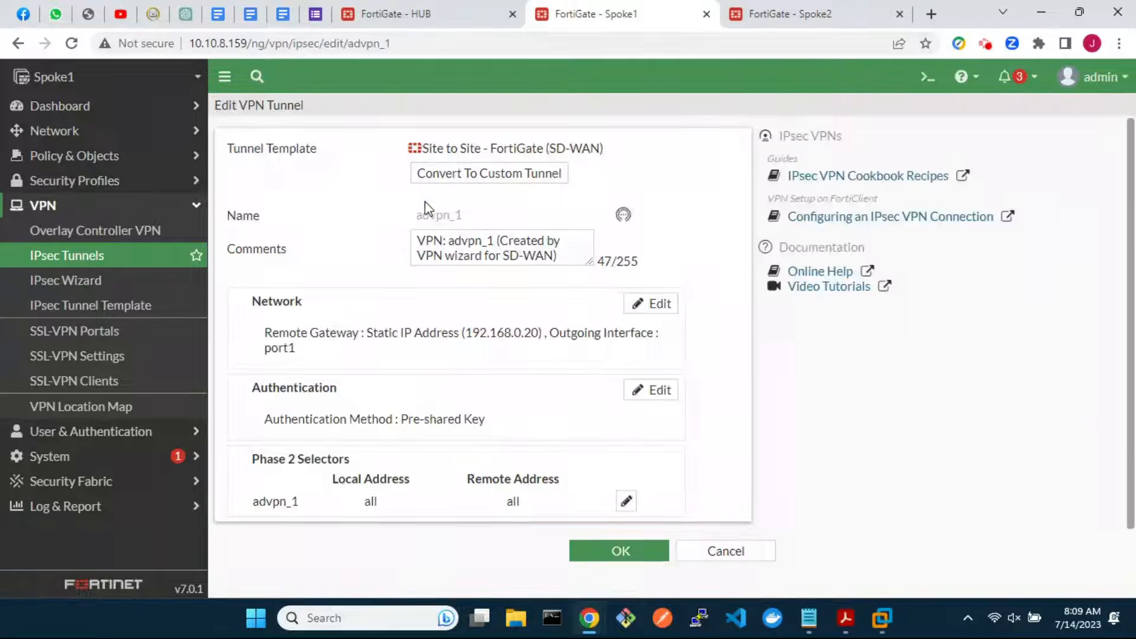
click(501, 178)
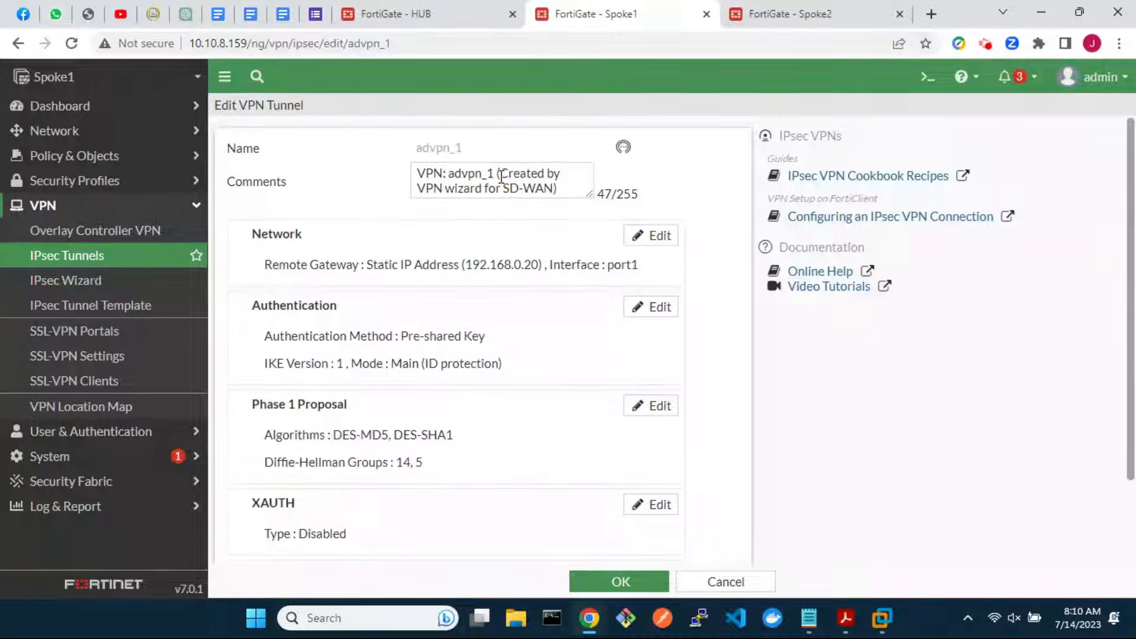
In advpn_1's advanced network settings, disable add route and enable auto discovery receiver
click(653, 235)
scroll(636, 426, down, 4)
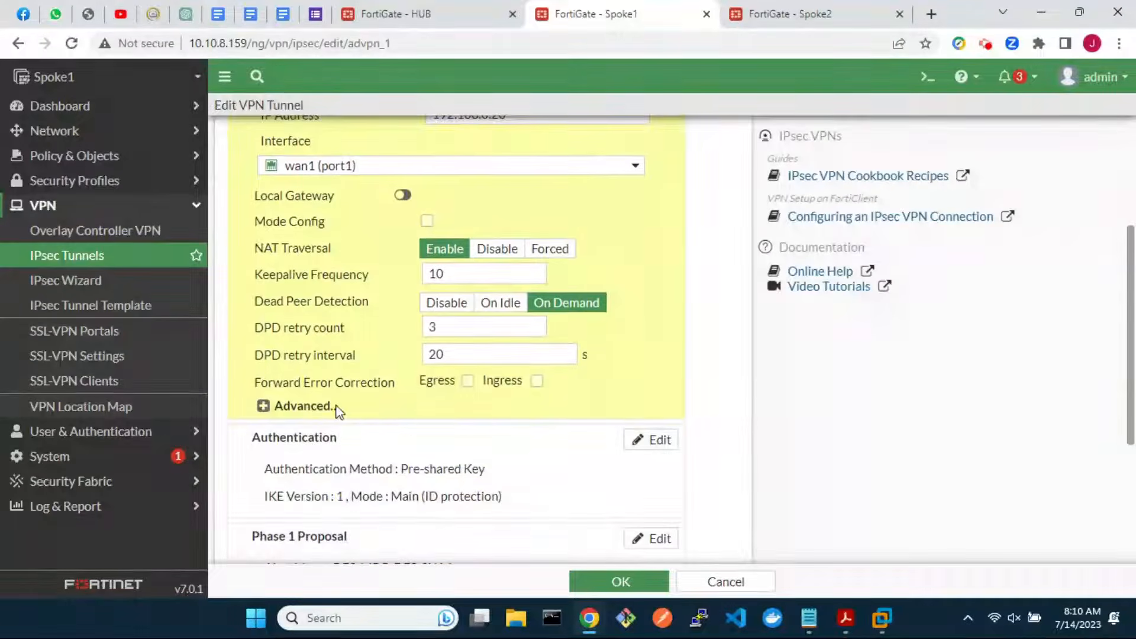
click(263, 407)
click(511, 432)
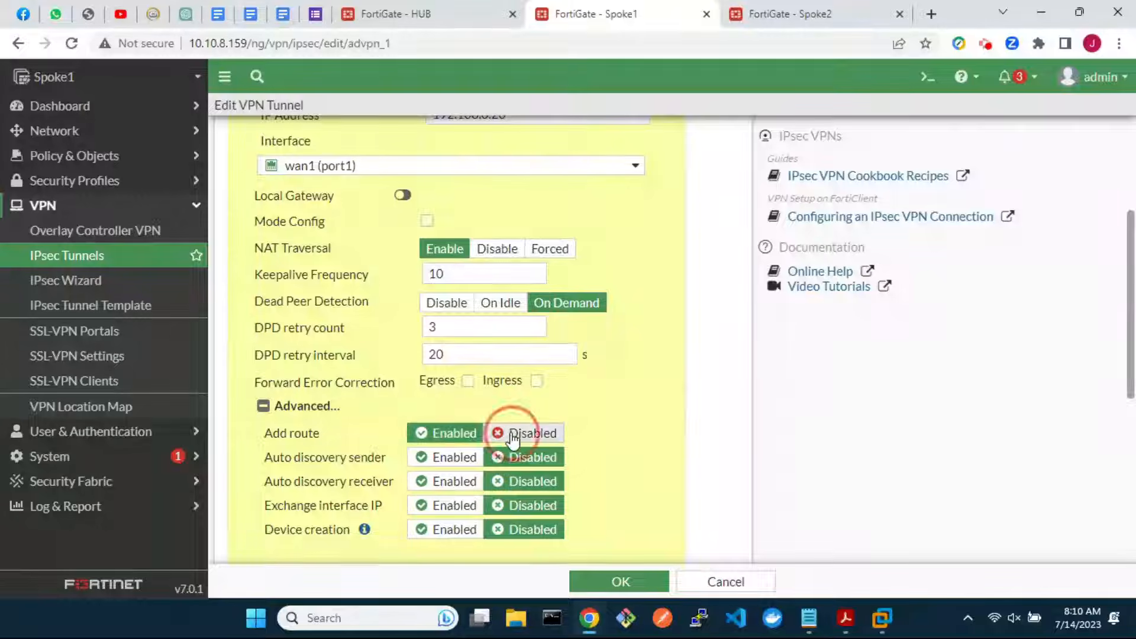
click(447, 481)
scroll(603, 379, up, 4)
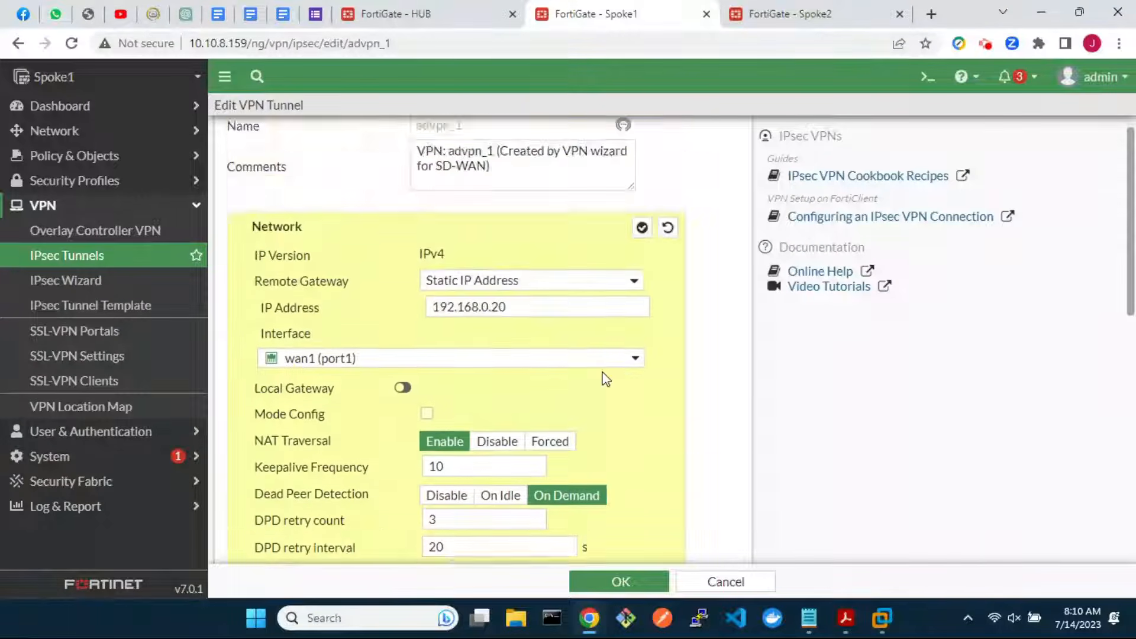
click(643, 248)
Enable auto-negotiate in advpn_1's phase 2 selector advanced settings
scroll(633, 454, down, 2)
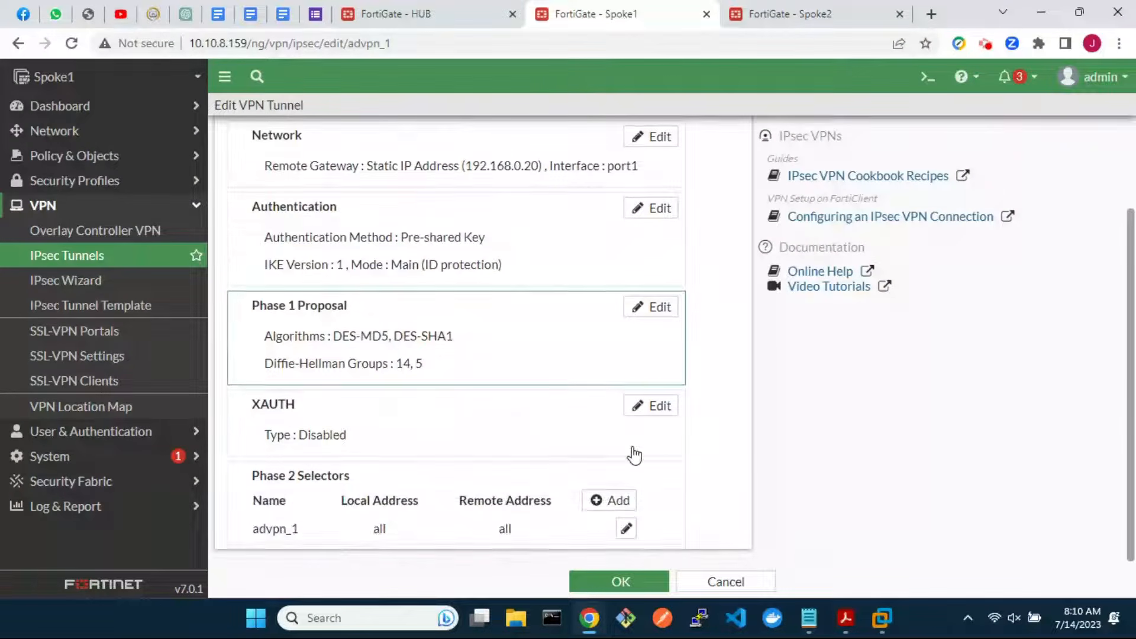
click(626, 528)
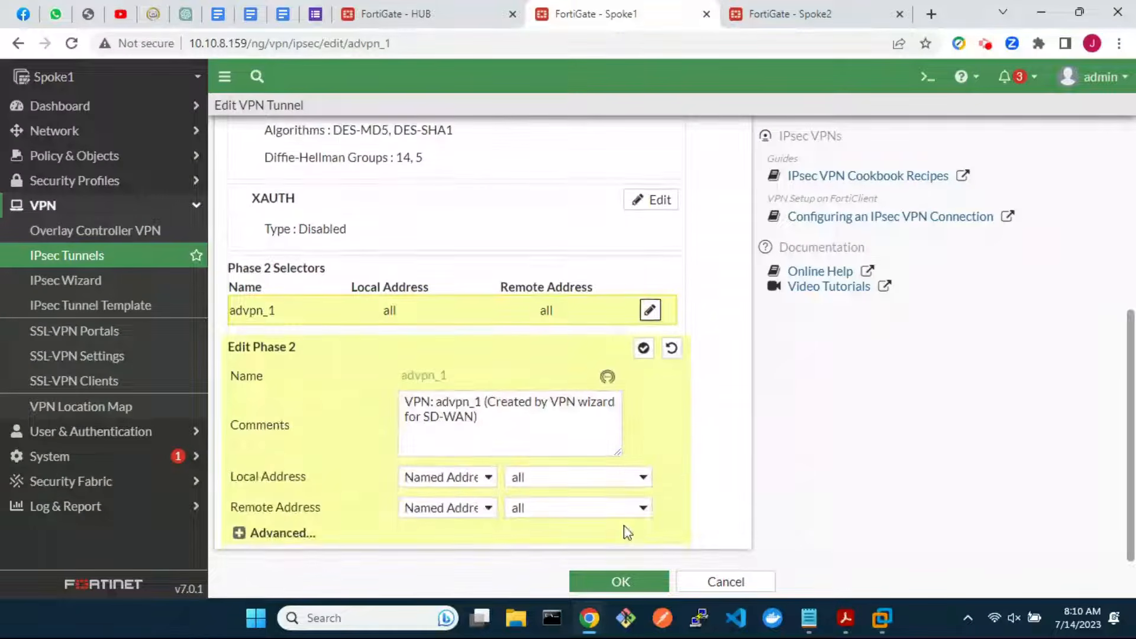
click(239, 534)
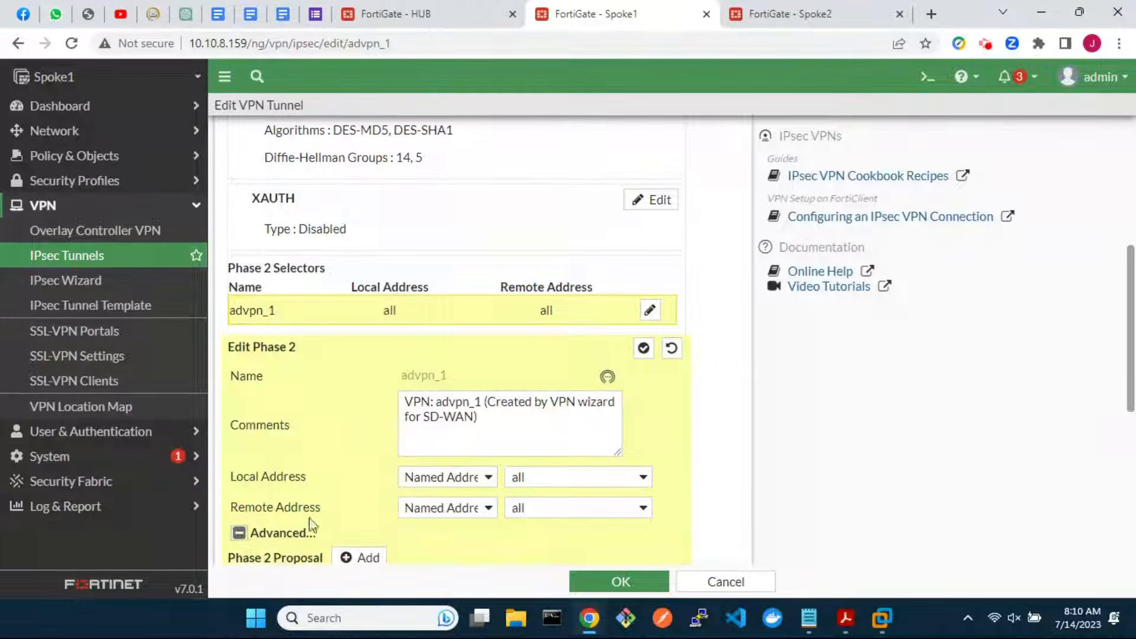
scroll(387, 515, down, 5)
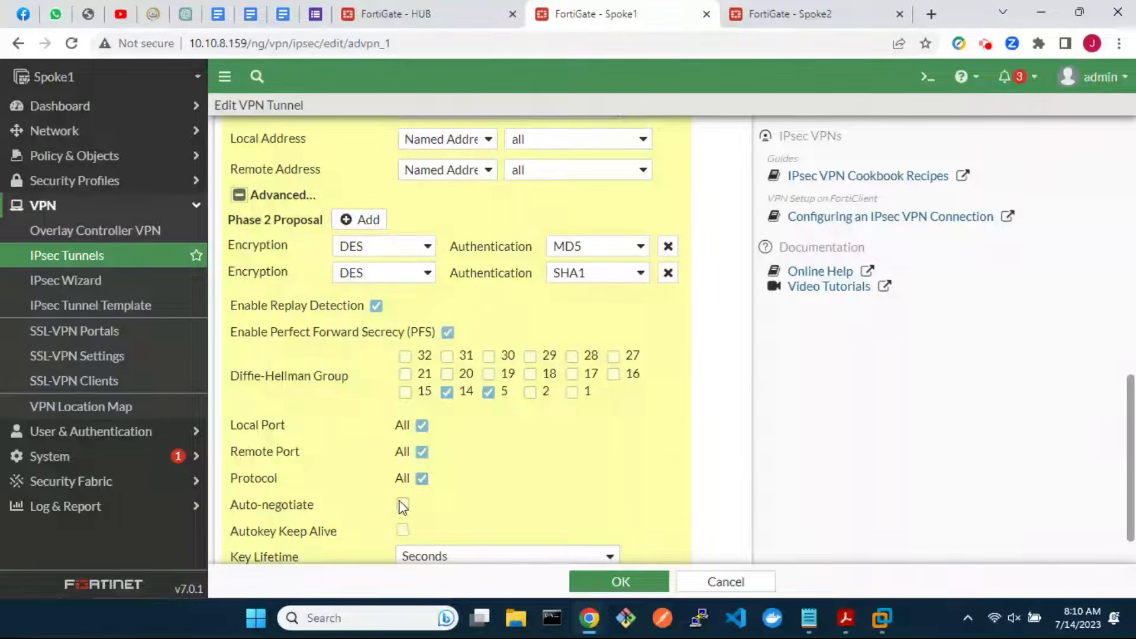
click(403, 504)
scroll(403, 507, down, 1)
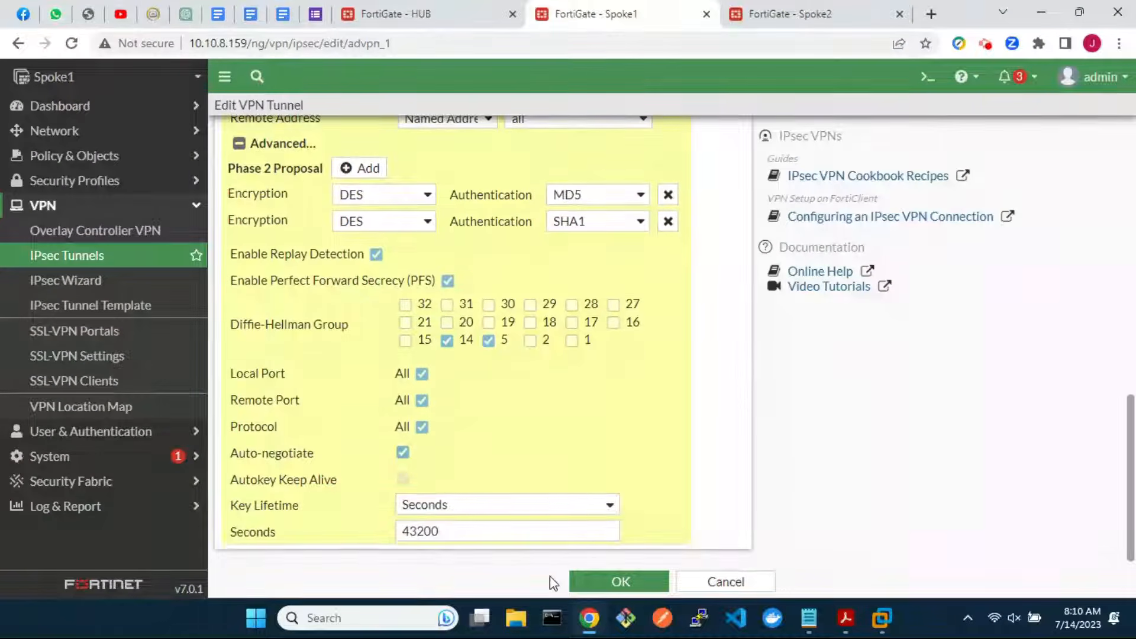
Save advpn_1, then open advpn_2 and convert it to a custom tunnel
click(620, 581)
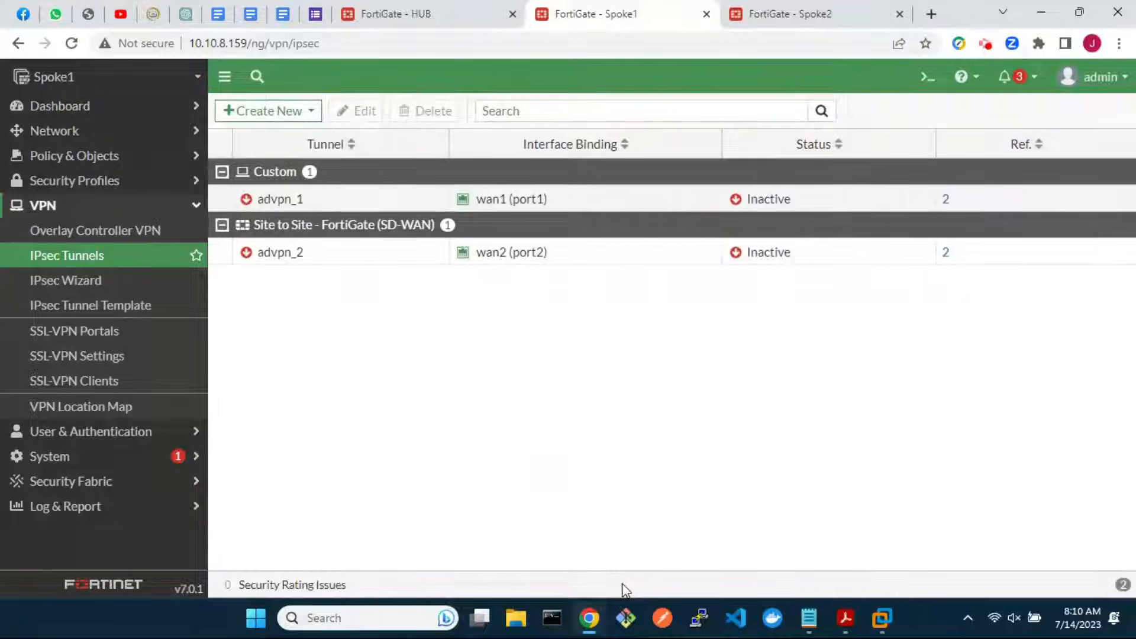
double_click(299, 256)
click(478, 176)
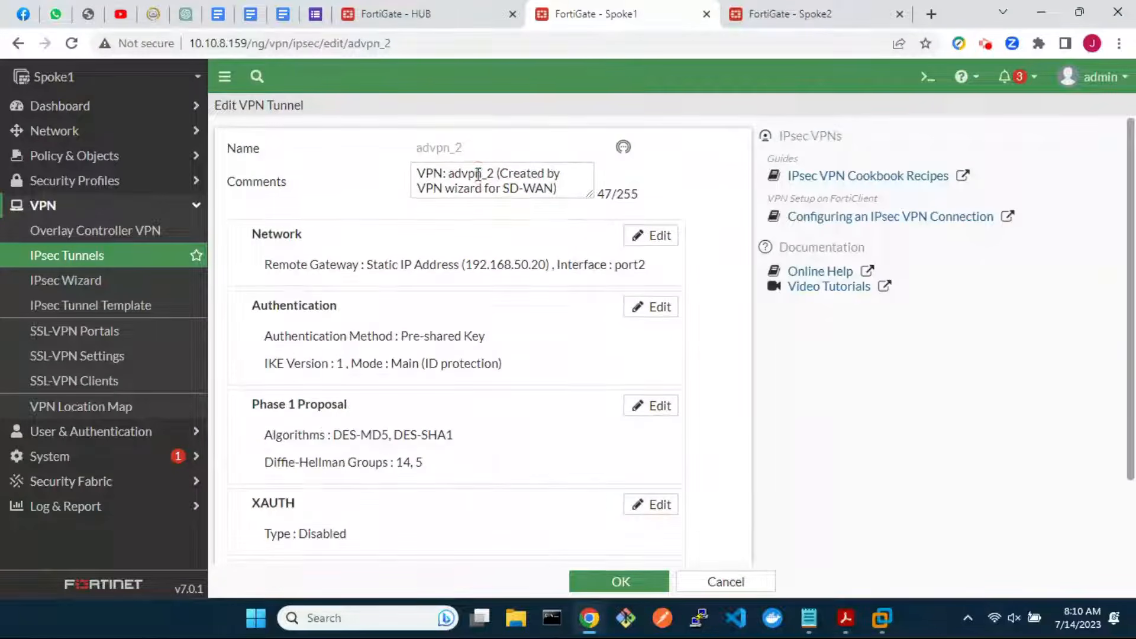
In advpn_2's advanced network settings, disable add route and enable auto discovery receiver
click(654, 233)
scroll(570, 464, down, 4)
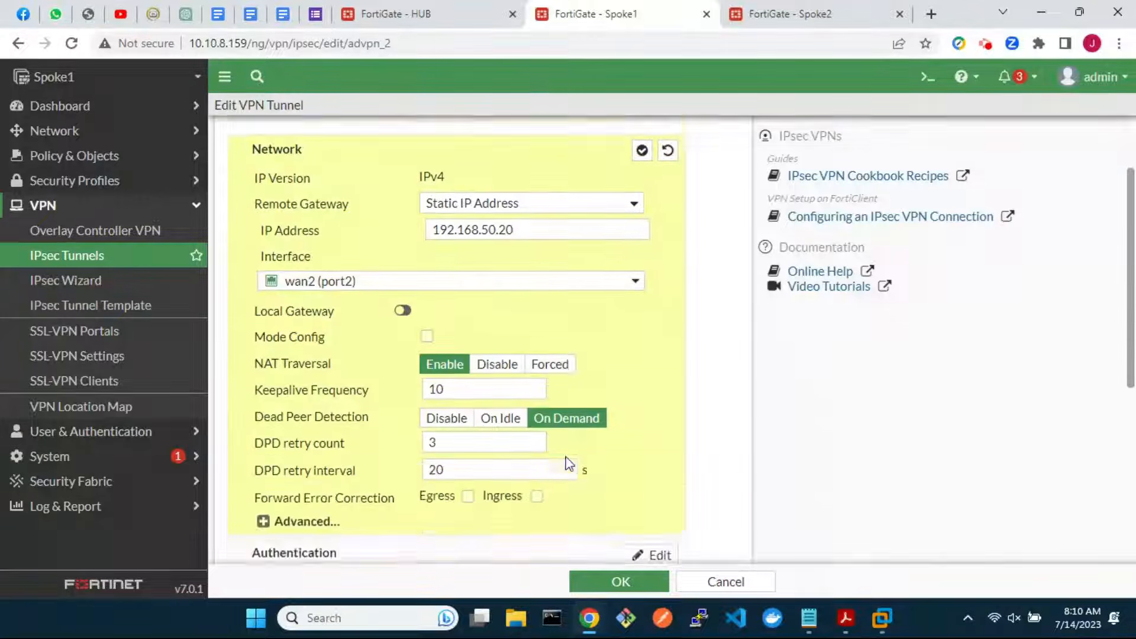
click(263, 388)
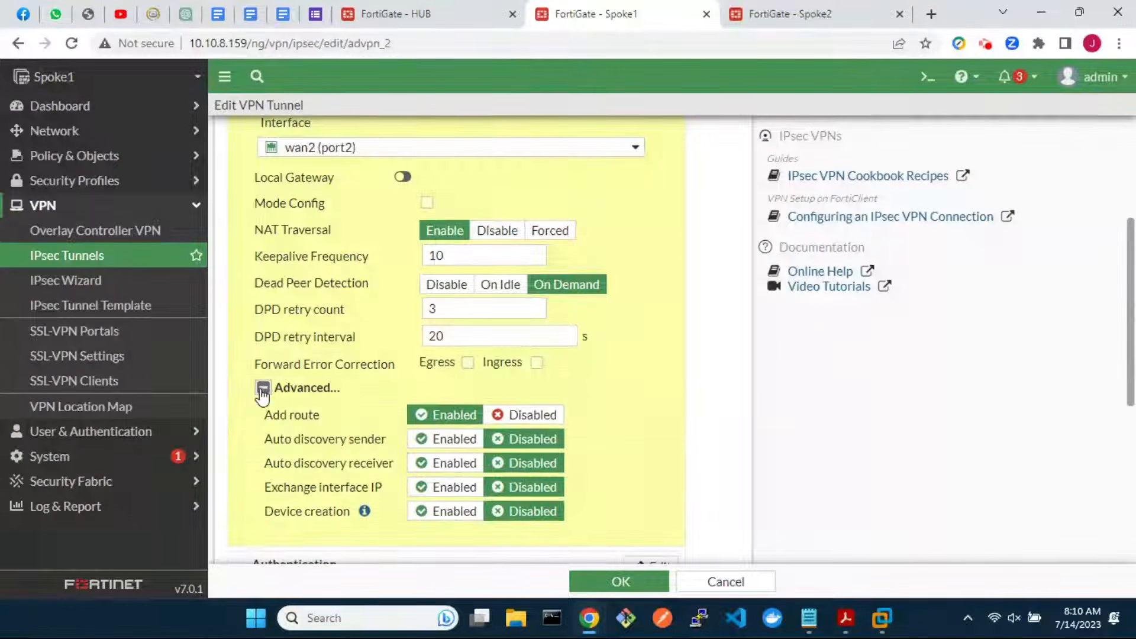
click(524, 415)
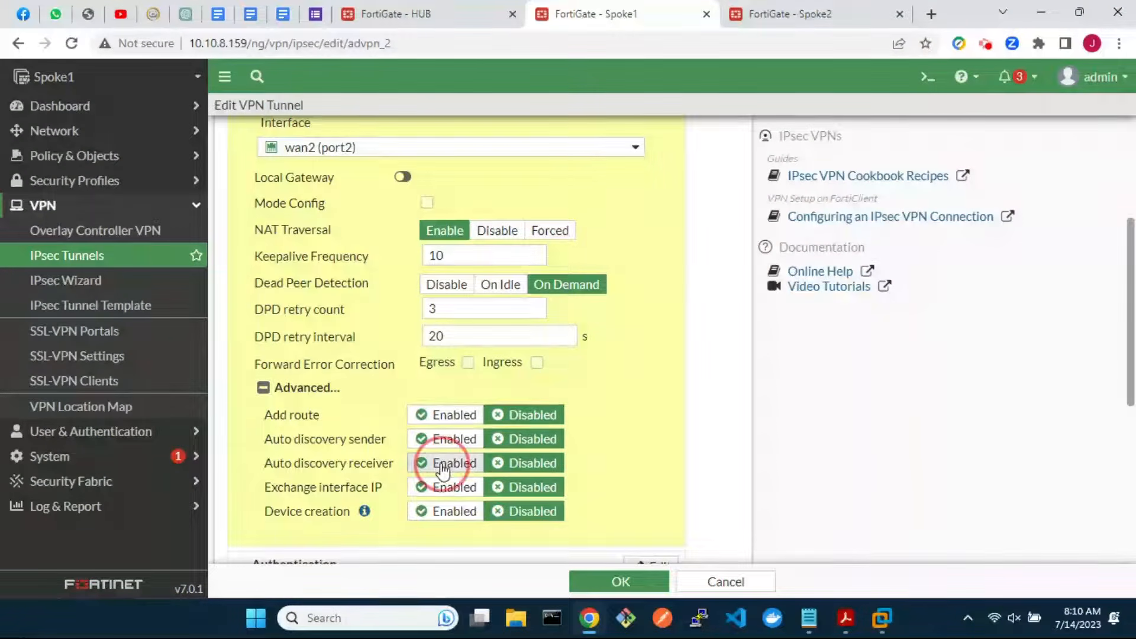
click(447, 463)
scroll(615, 329, up, 4)
click(642, 228)
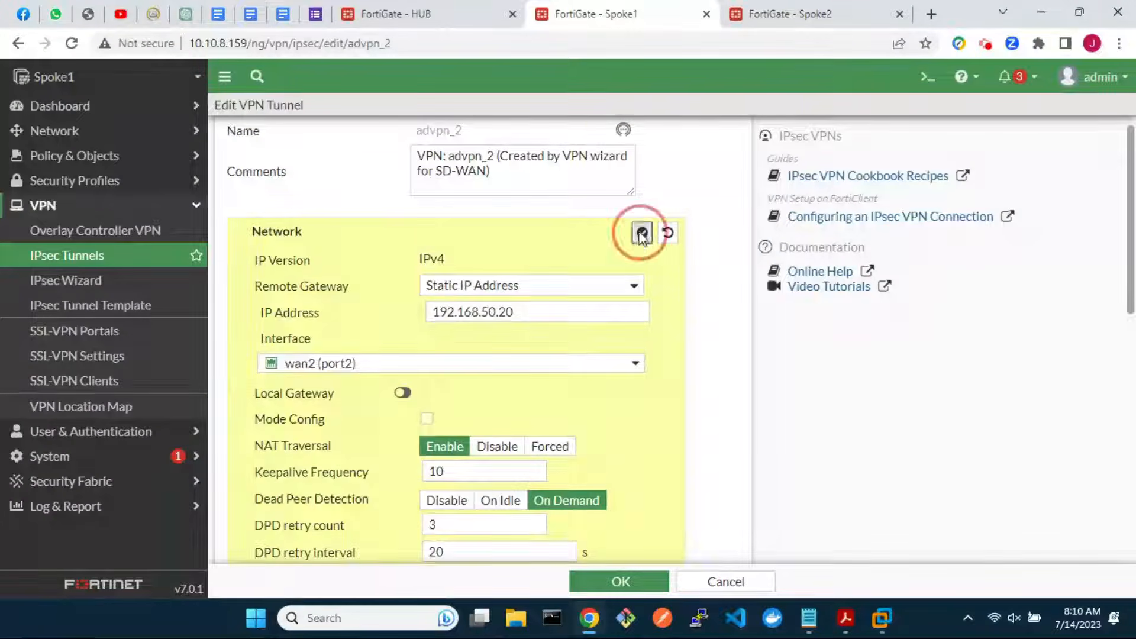
Enable phase 2 auto-negotiate on advpn_2 and save the tunnel
scroll(610, 437, down, 2)
click(624, 525)
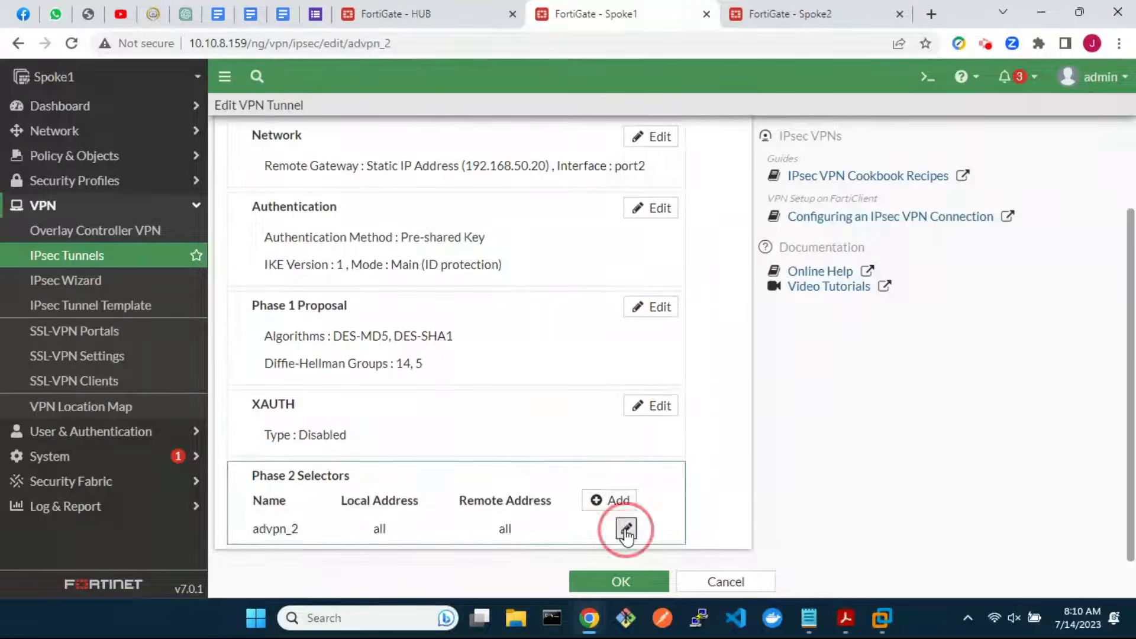
click(239, 534)
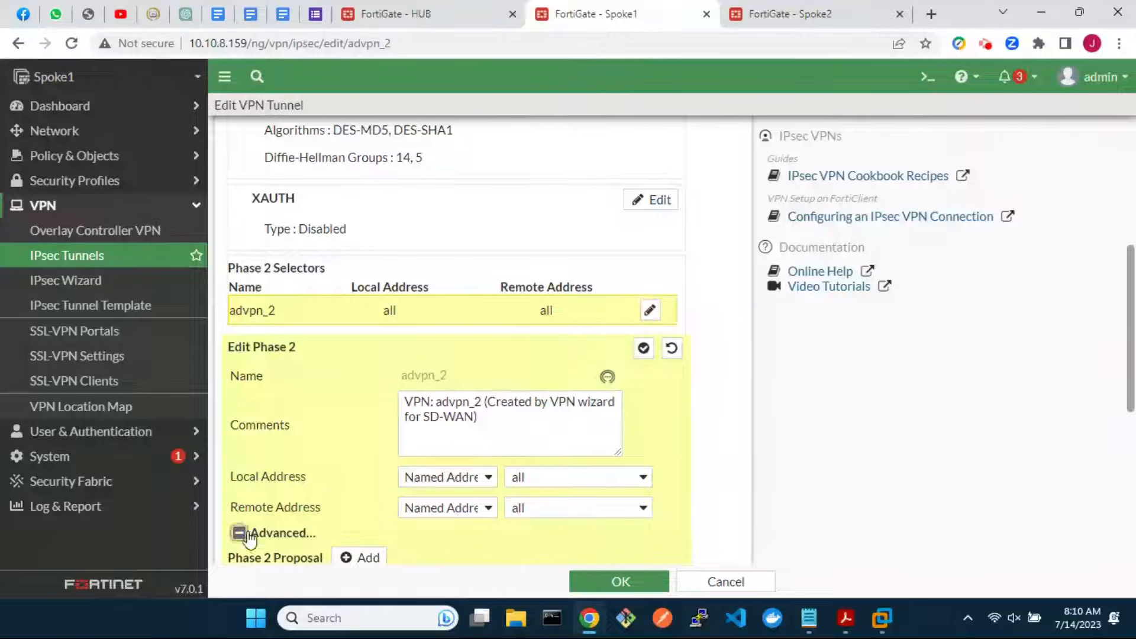
scroll(438, 501, down, 5)
click(403, 454)
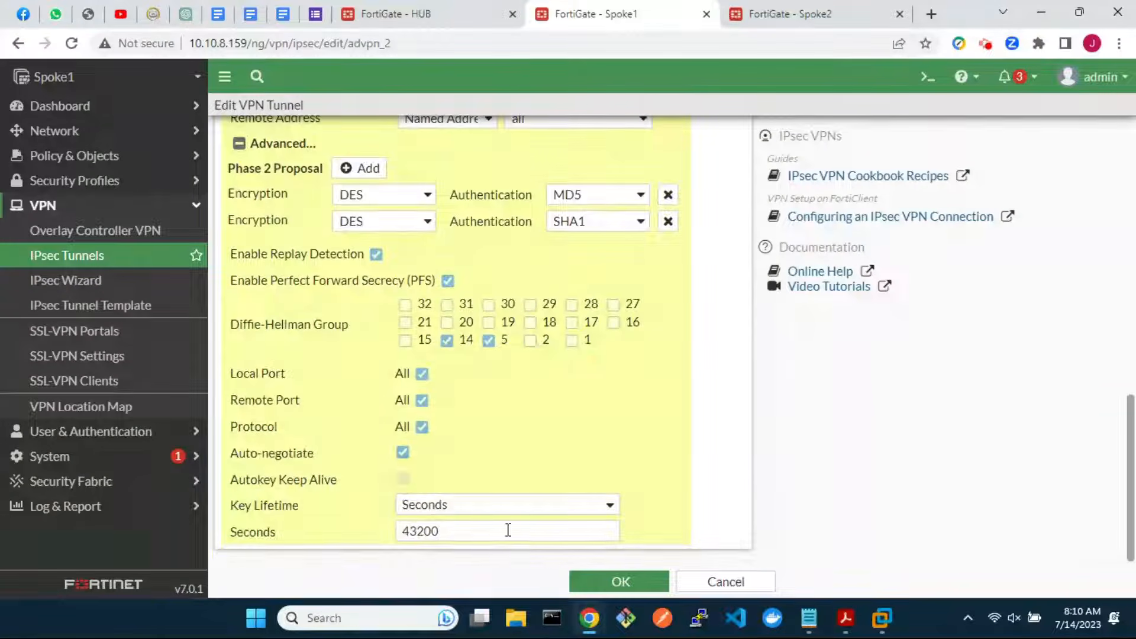
click(617, 581)
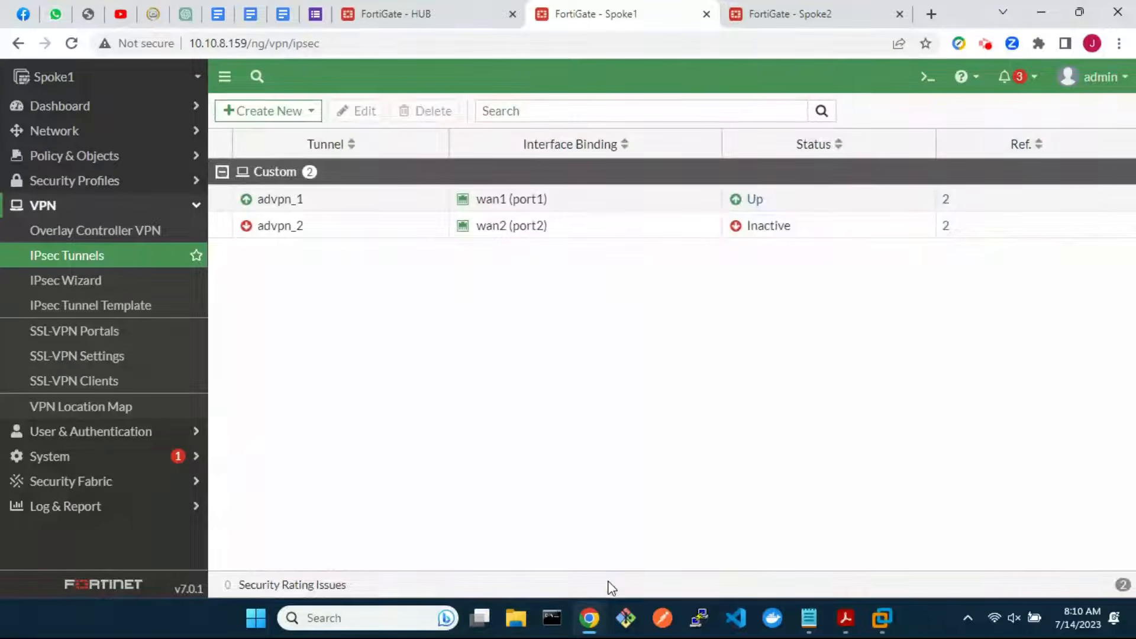
Start firewall policy sdwan-in from sdwan-advpn to LAN (port3) with source all
click(91, 155)
click(87, 189)
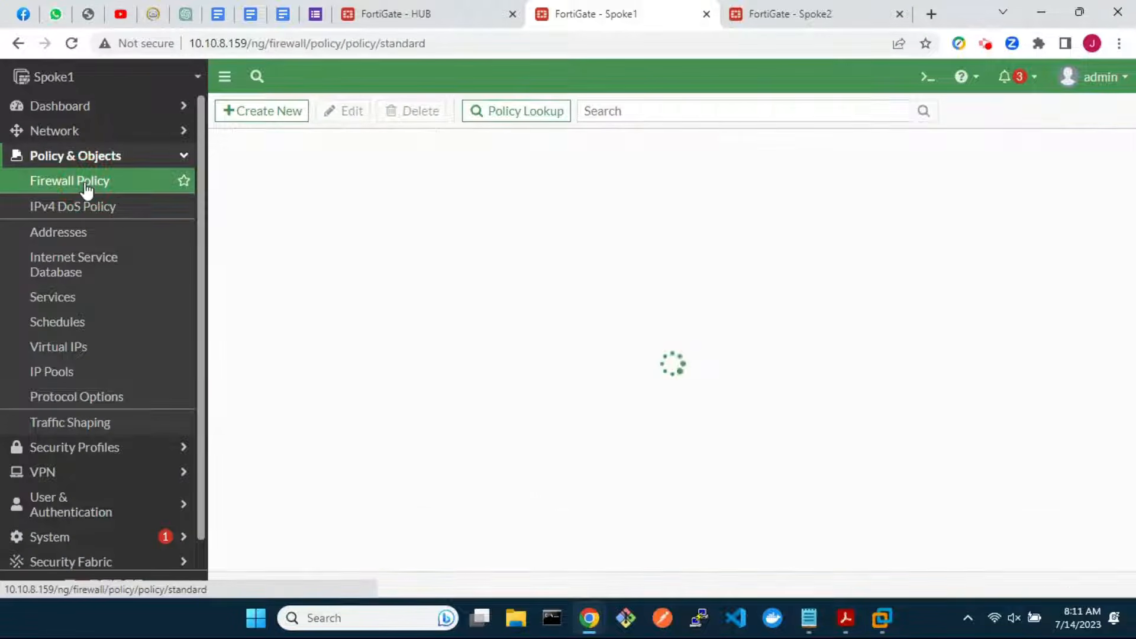
click(263, 115)
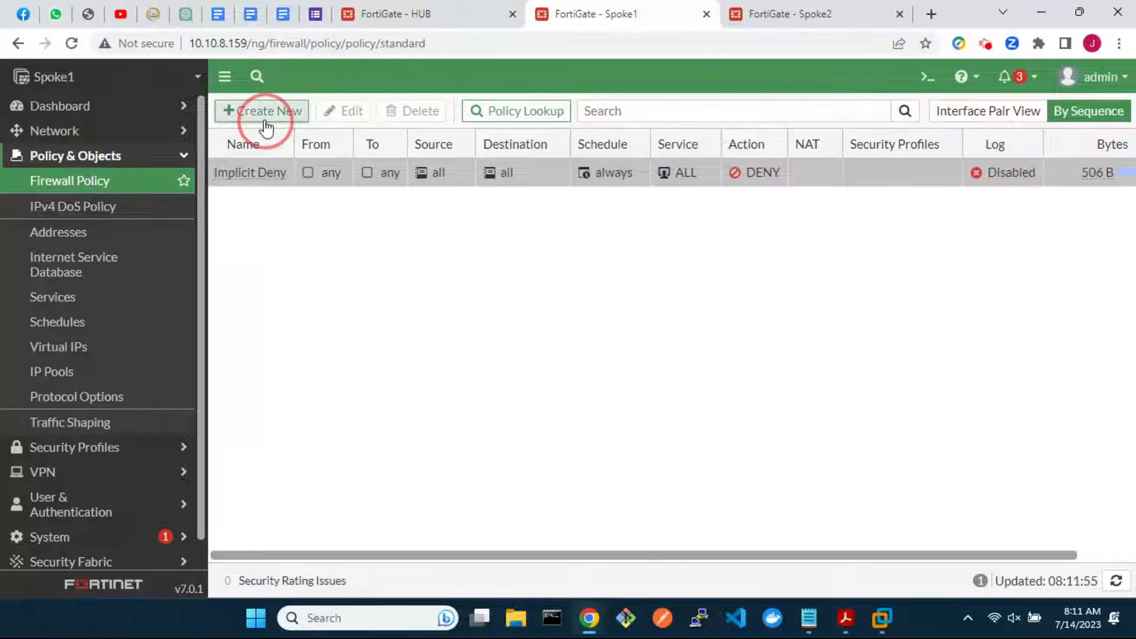
click(405, 156)
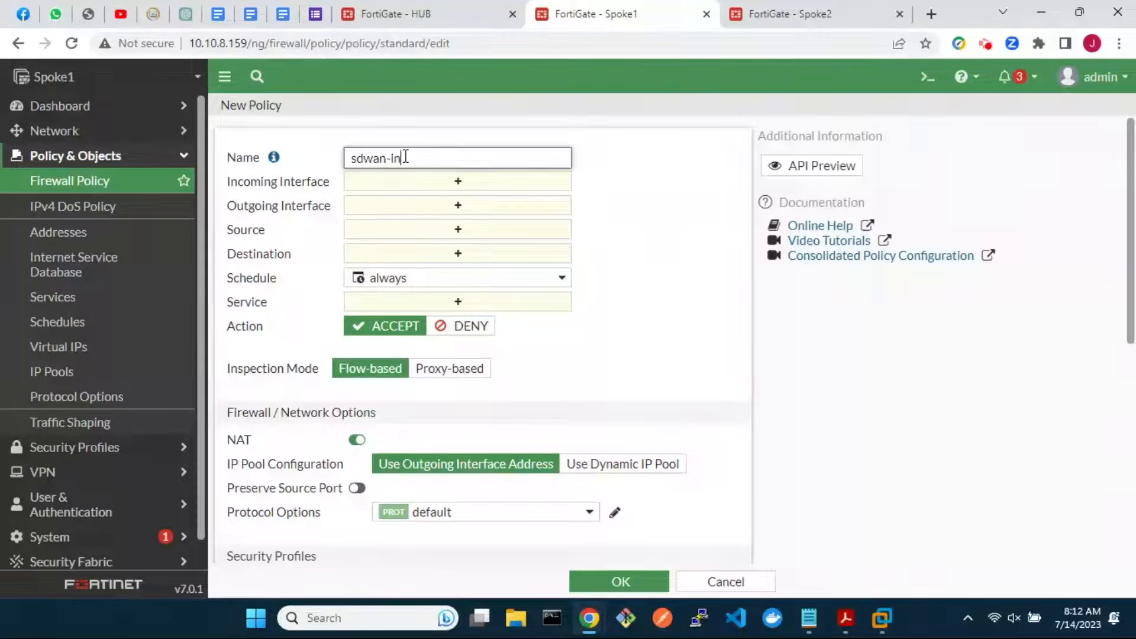
click(435, 188)
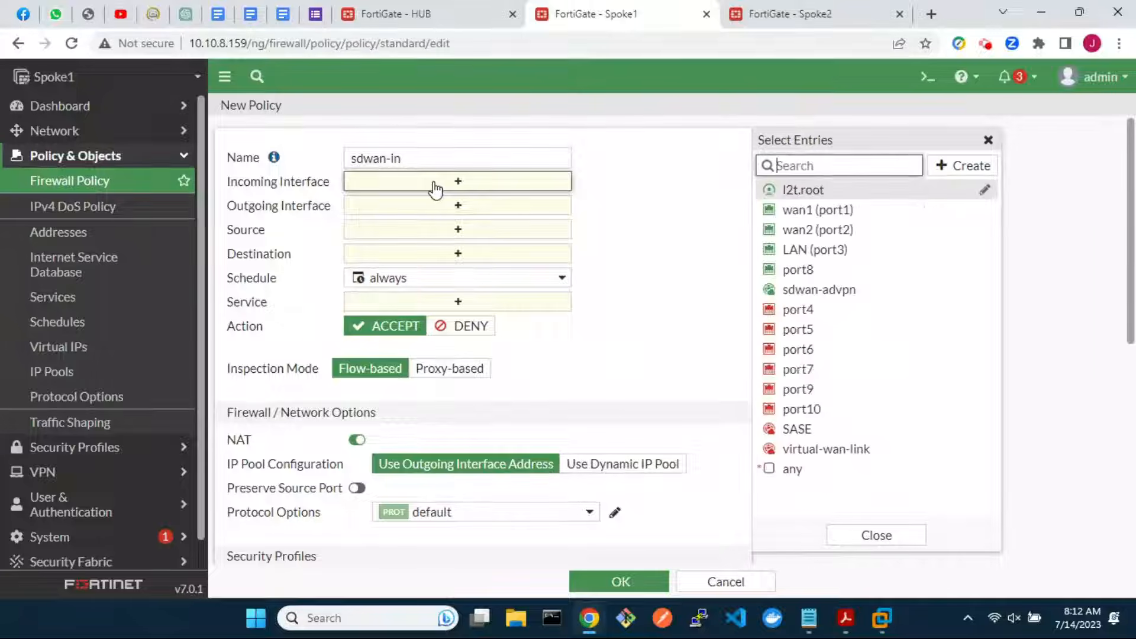
click(769, 289)
click(482, 226)
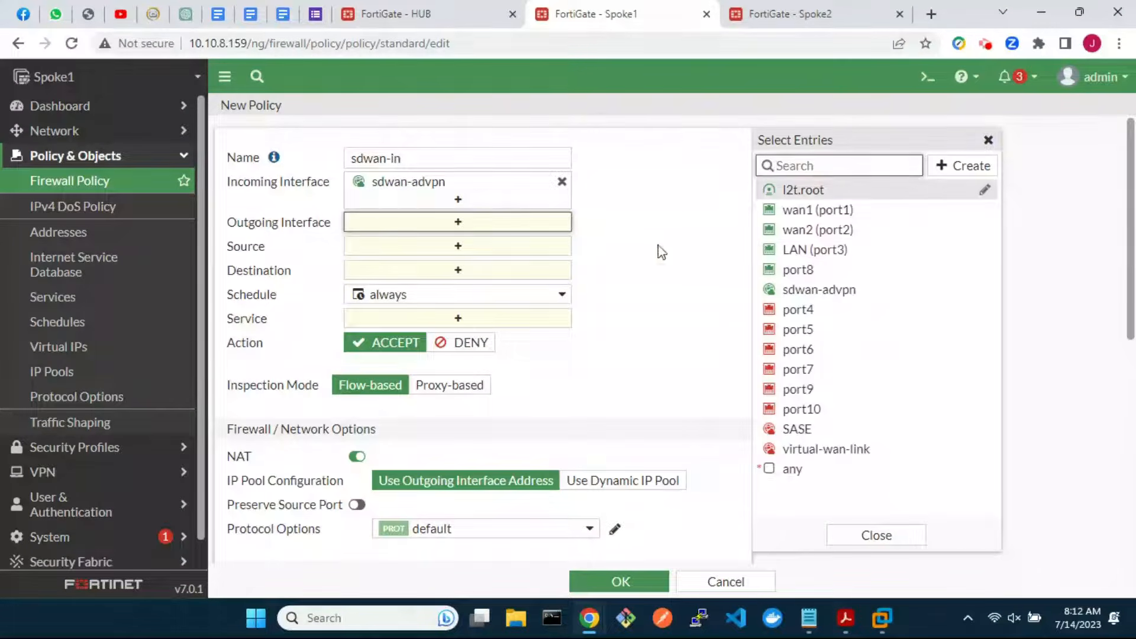
click(771, 254)
click(491, 266)
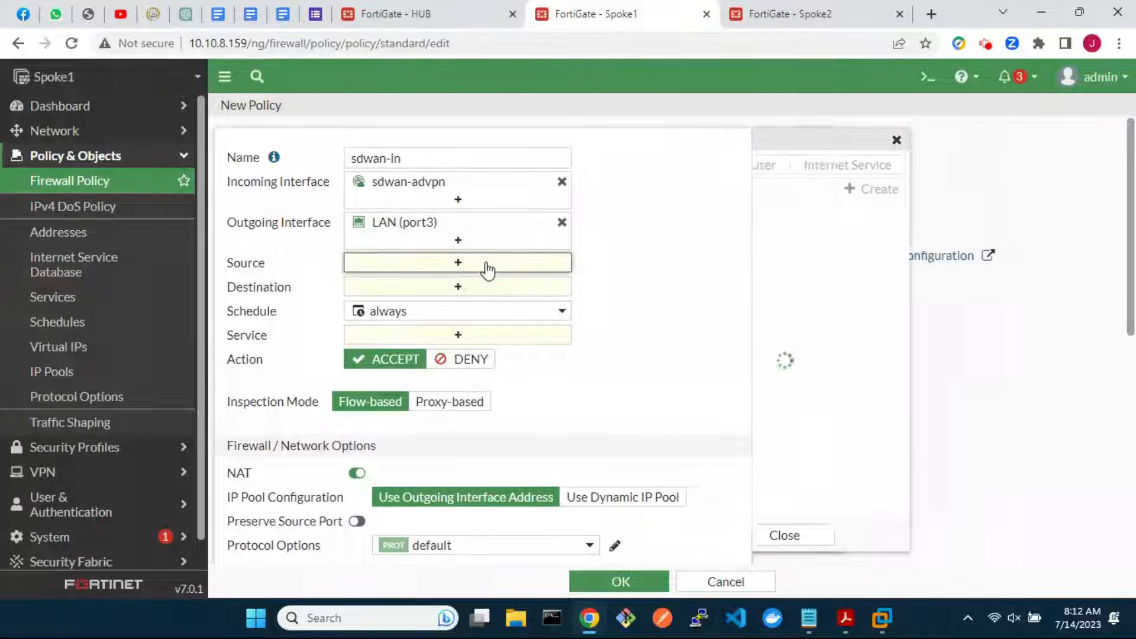
click(816, 294)
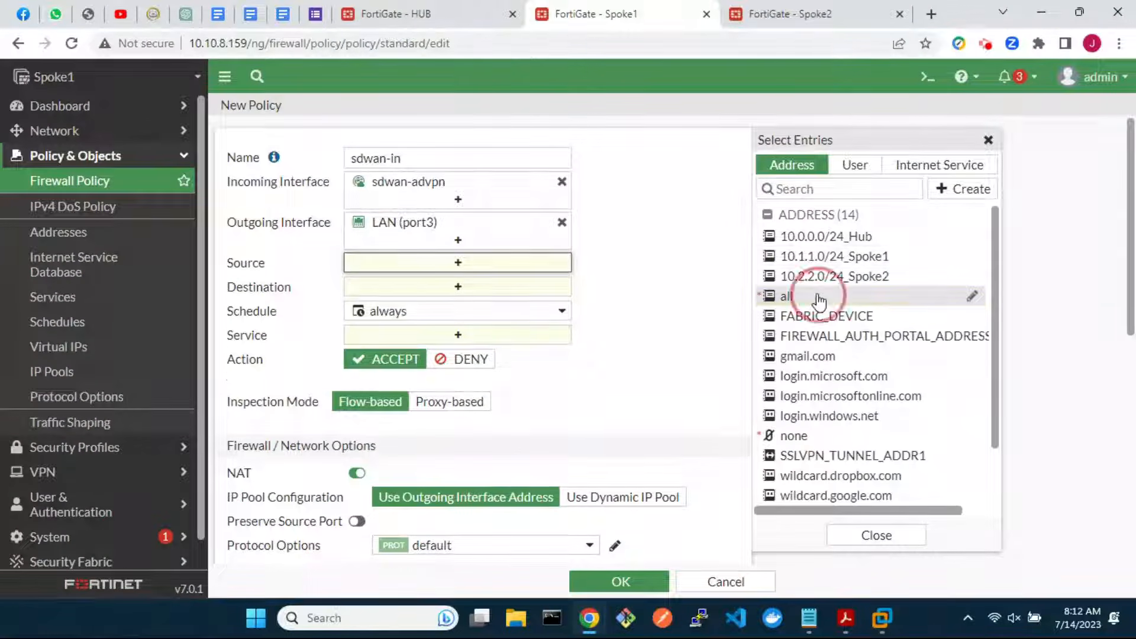
Set destination 10.1.1.0/24_Spoke1, service ALL, NAT off, log all sessions, and save
click(502, 315)
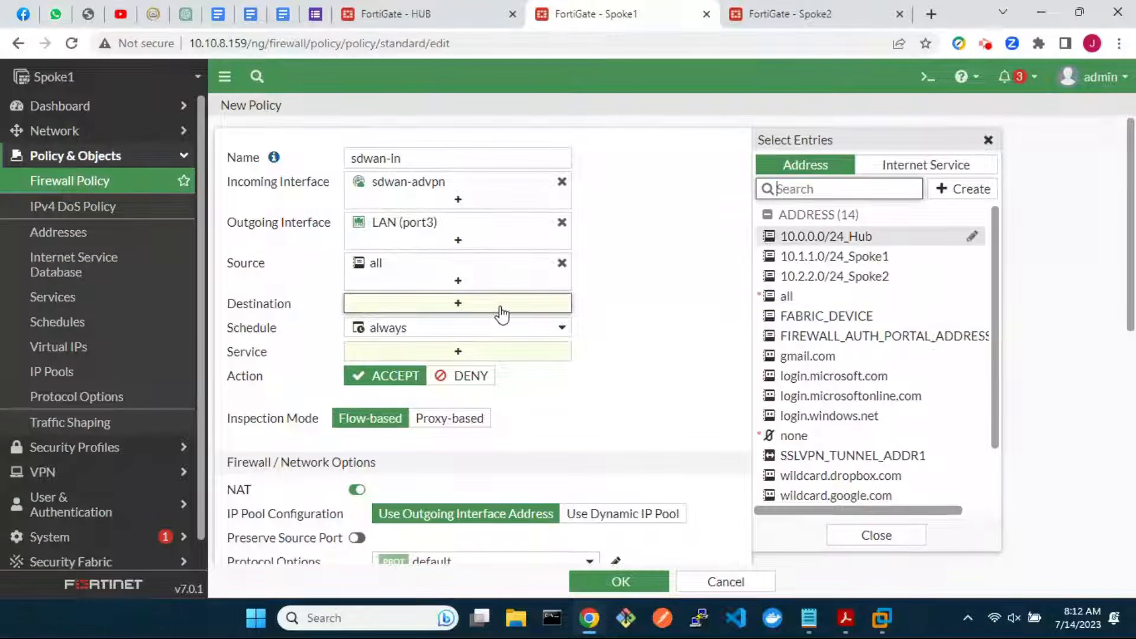
click(958, 256)
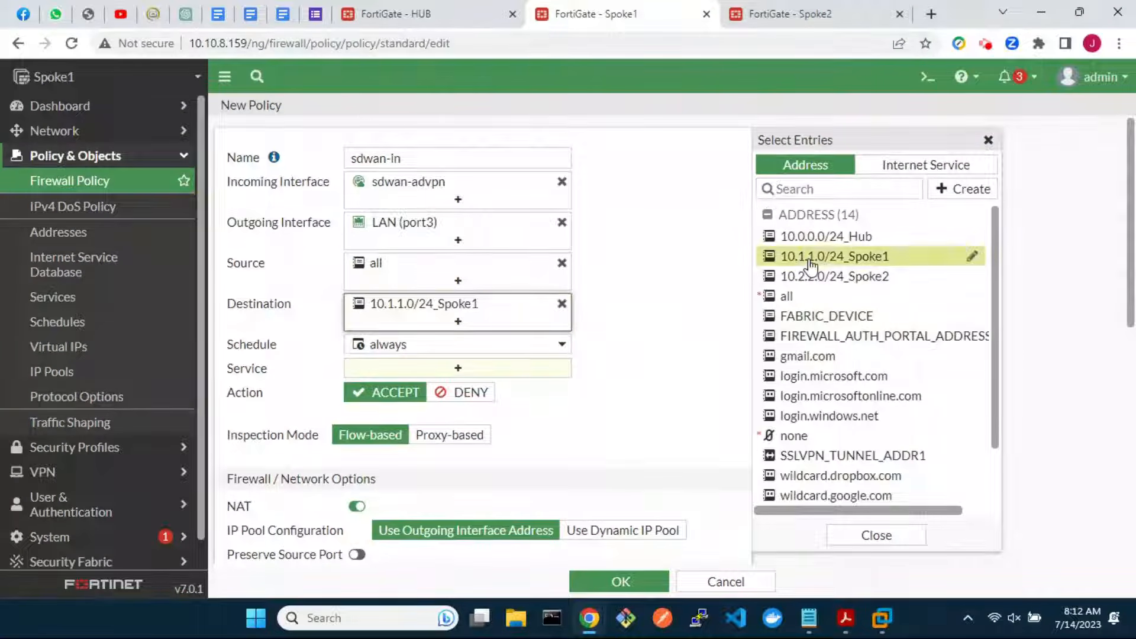
click(524, 376)
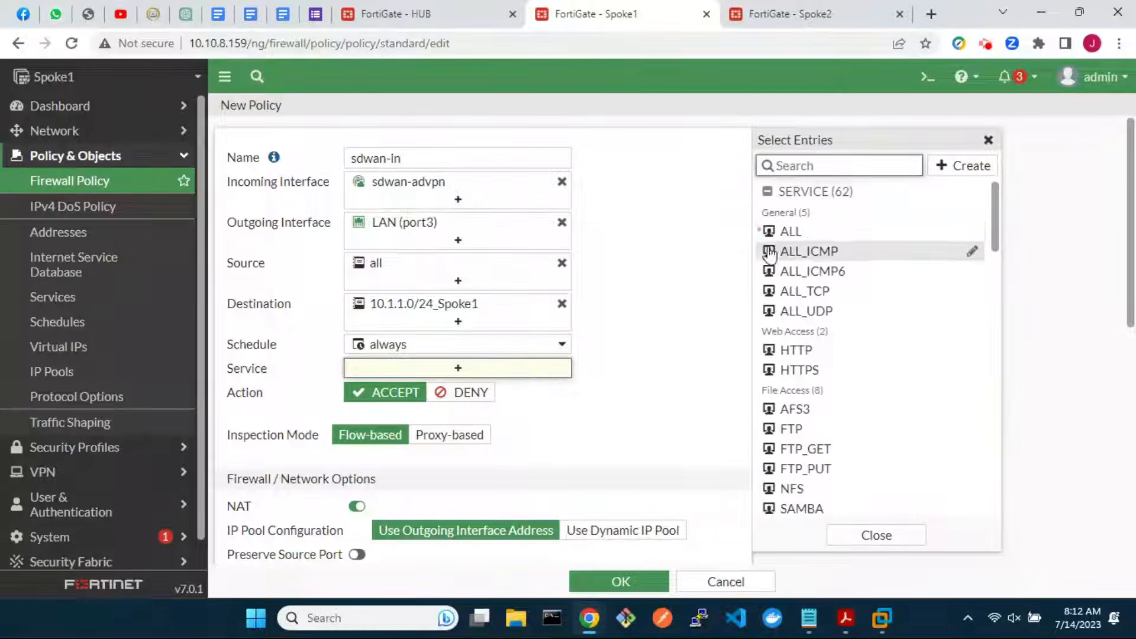
click(804, 231)
scroll(651, 432, down, 4)
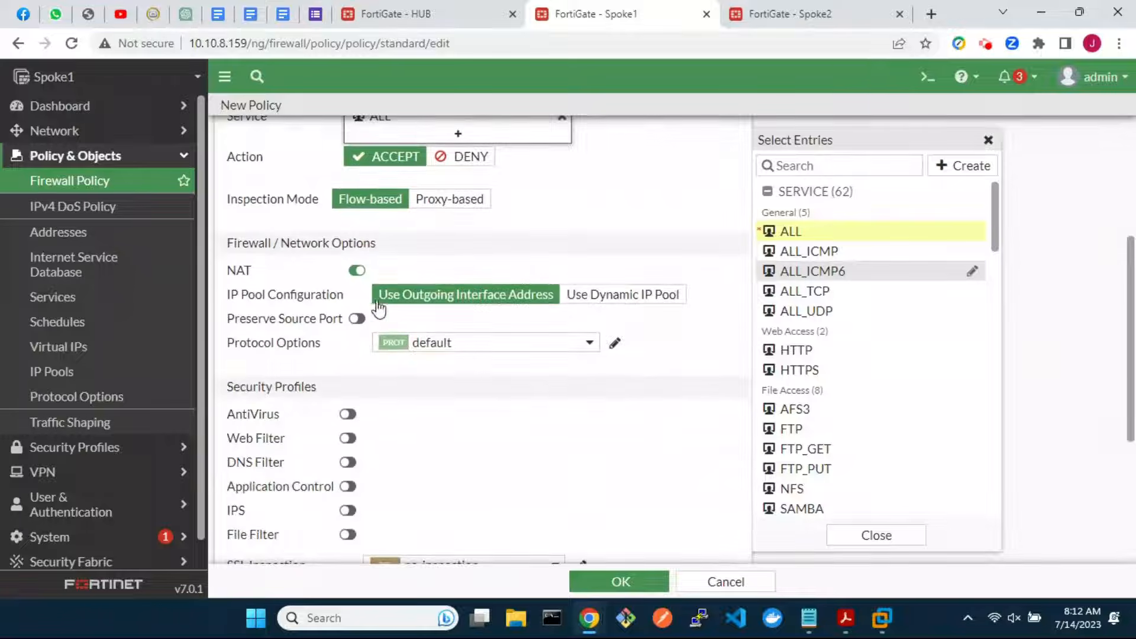
click(357, 269)
scroll(604, 465, down, 3)
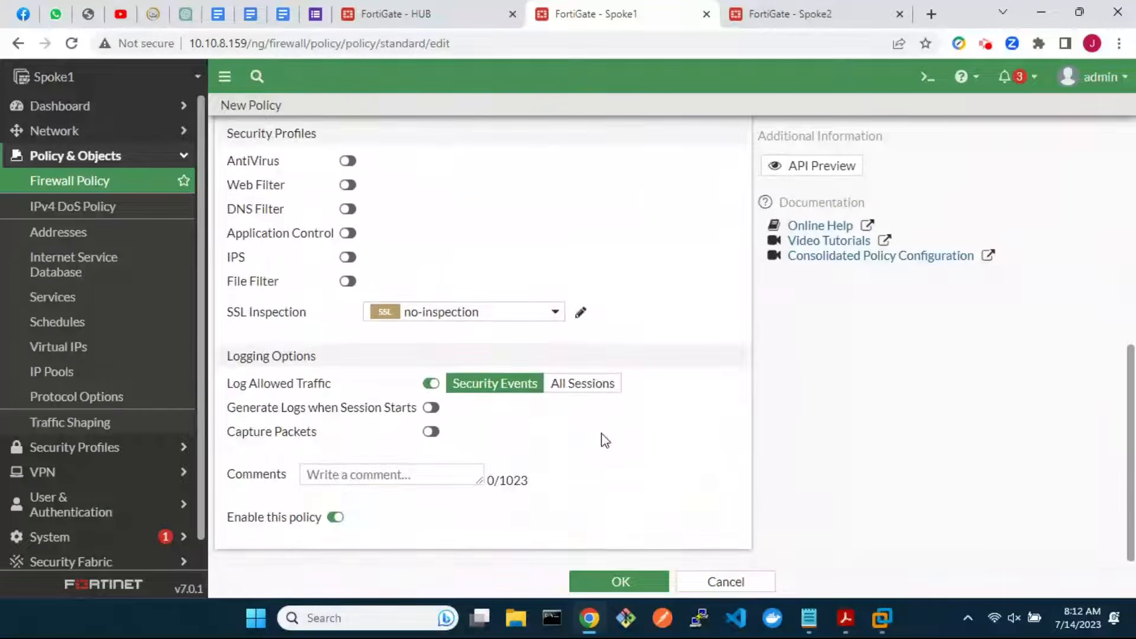
click(589, 385)
click(620, 581)
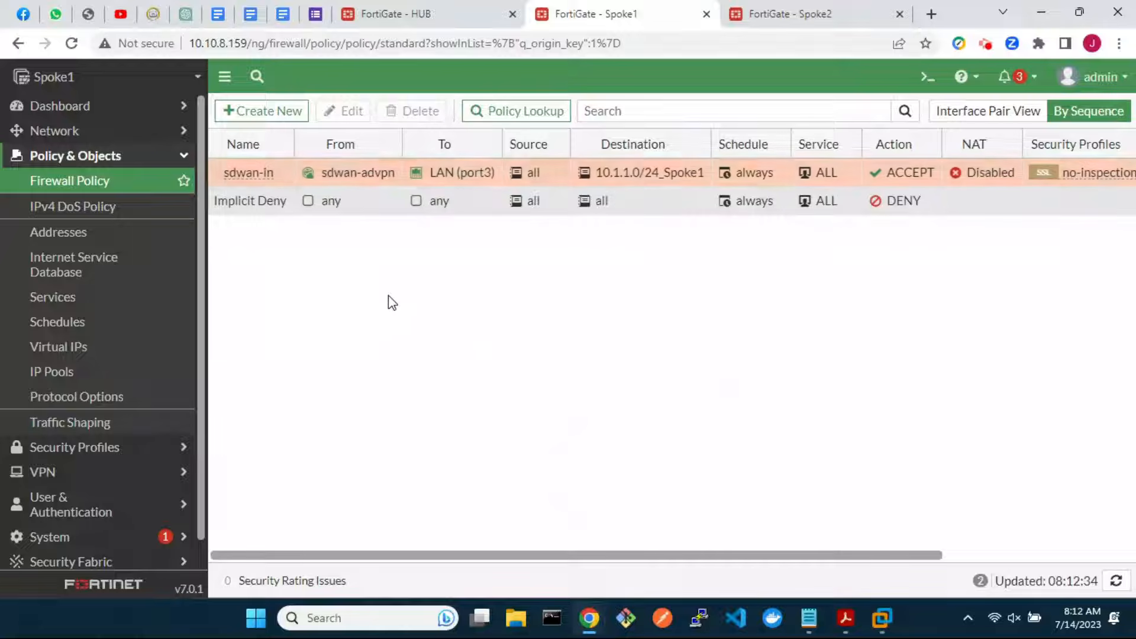
Clone the sdwan-in policy in reverse and open the reversed copy for editing
right_click(251, 175)
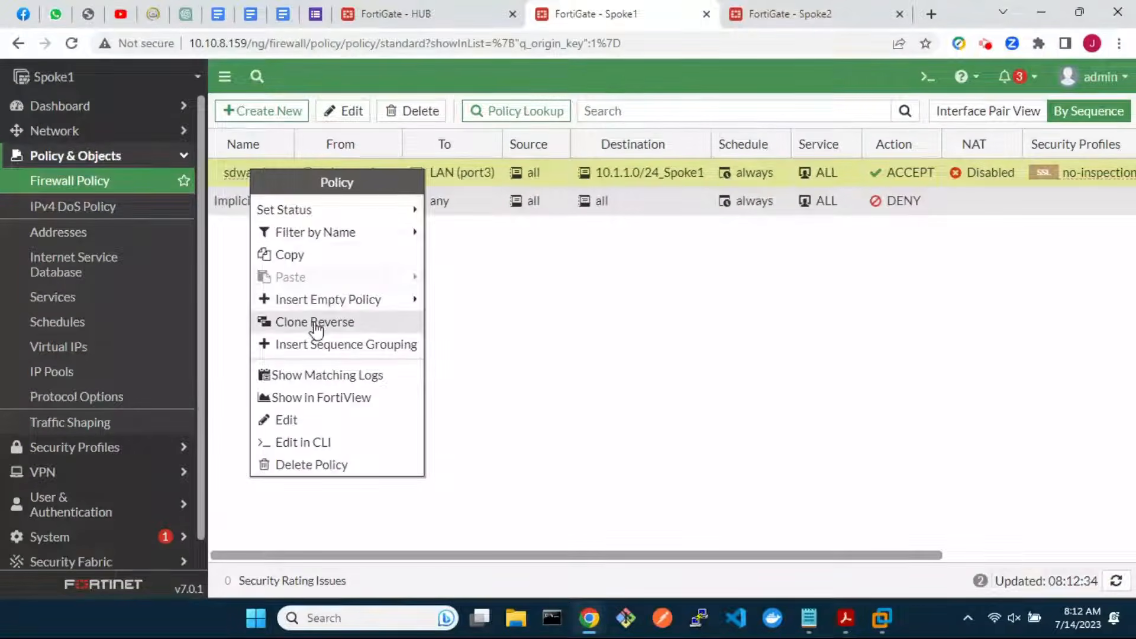
click(313, 323)
click(257, 200)
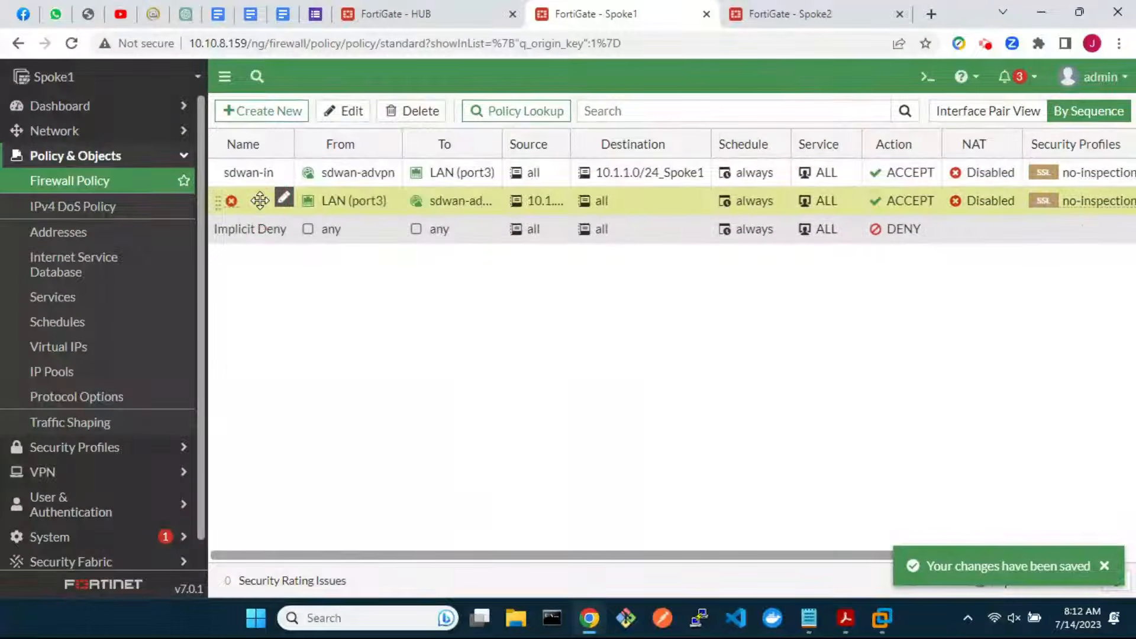
click(352, 114)
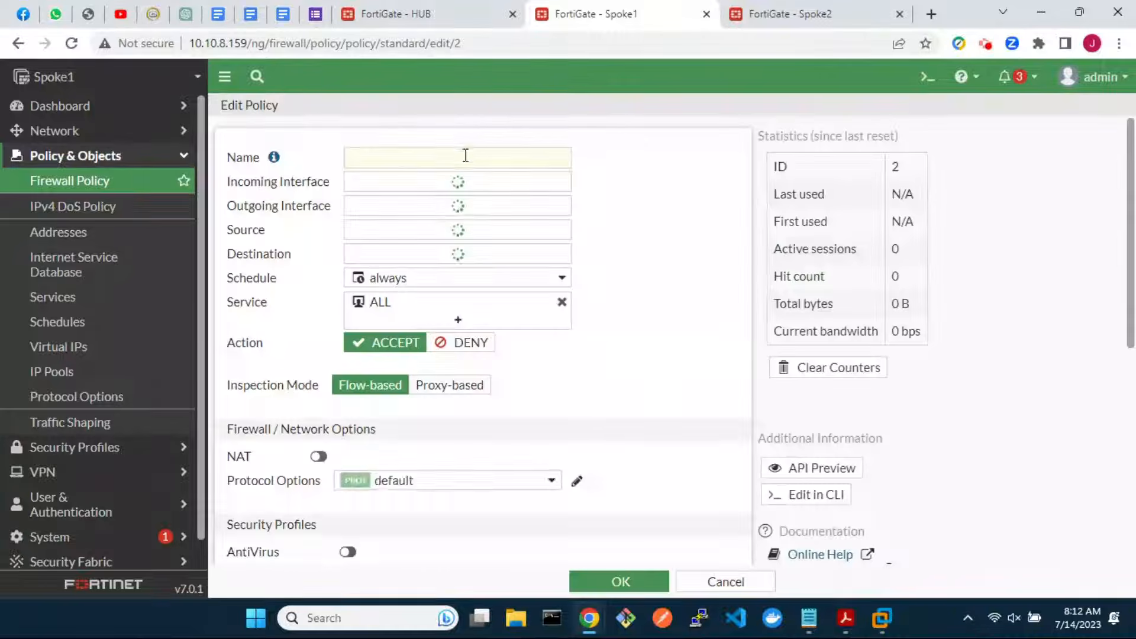
Name the reversed copy sdwan-out, clear its comment, enable it and save it
click(468, 161)
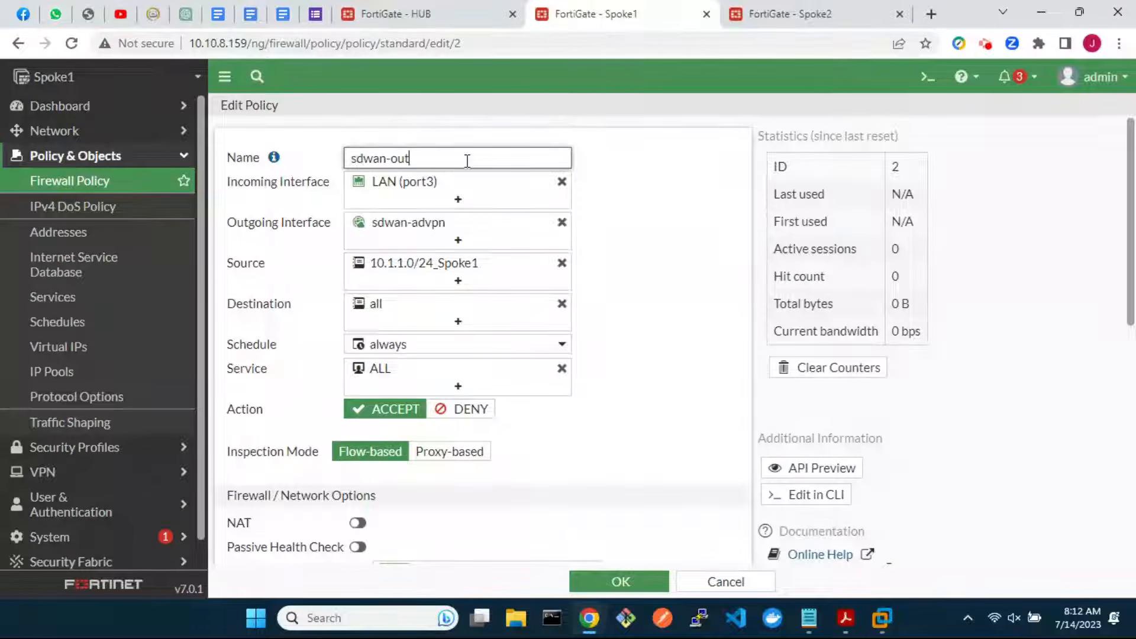
scroll(520, 393, down, 5)
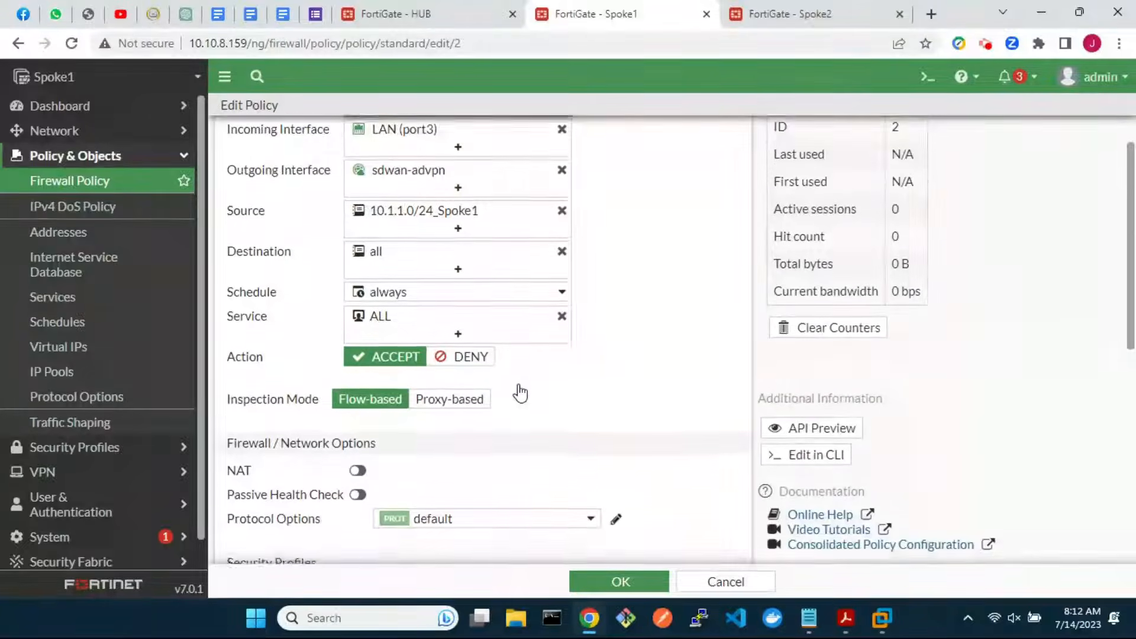
scroll(520, 393, down, 4)
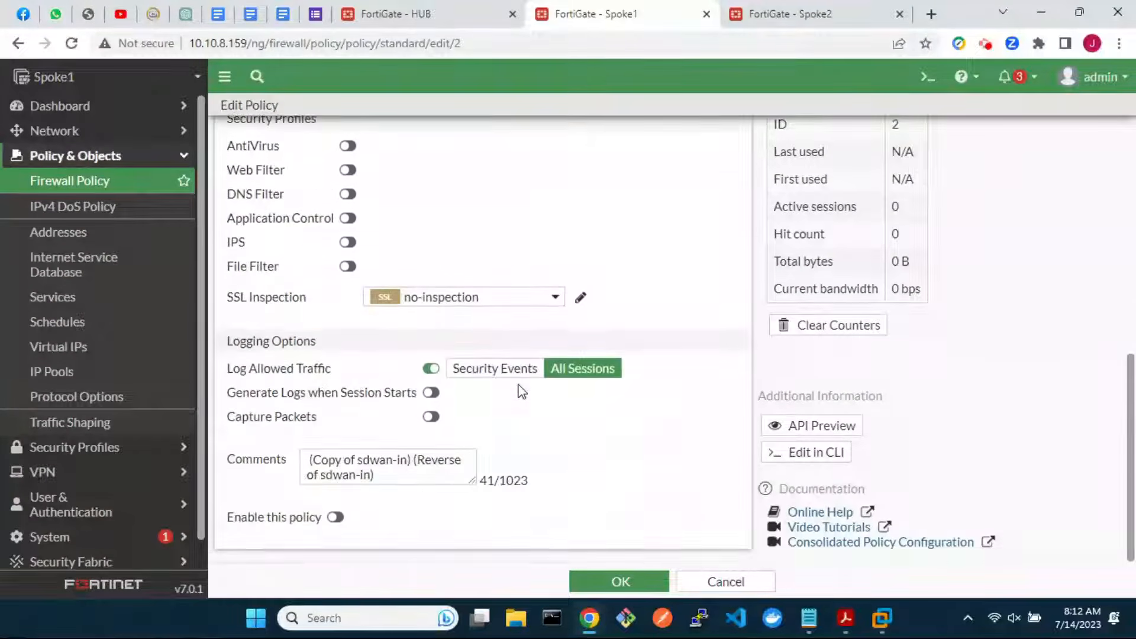
drag(392, 471, 287, 462)
key(BackSpace)
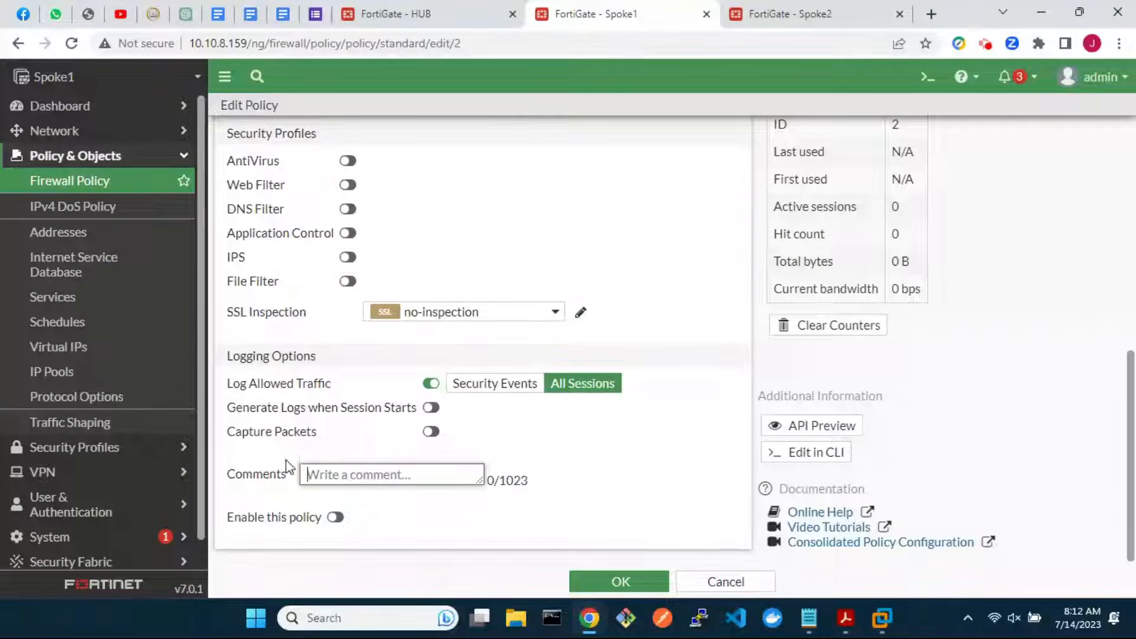
click(335, 518)
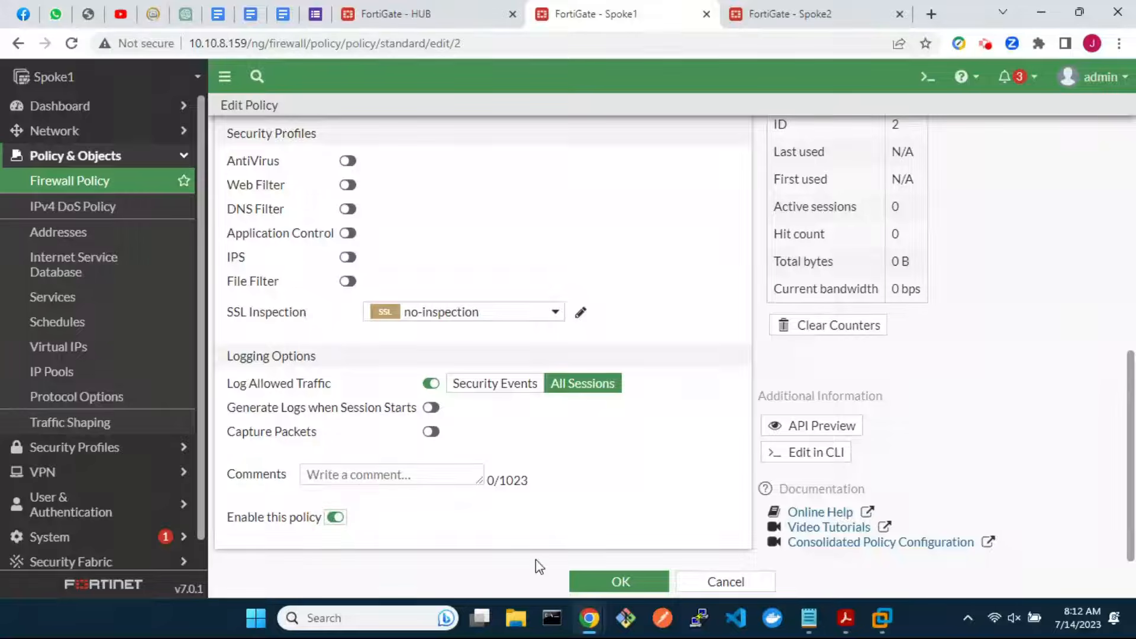
click(602, 581)
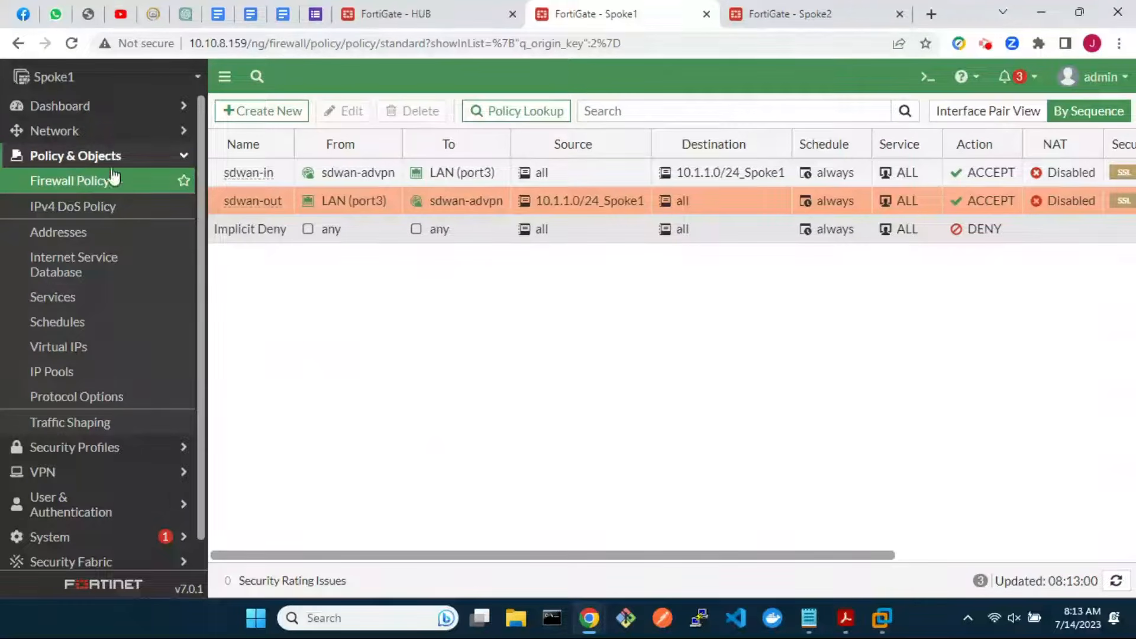
click(74, 131)
Set the advpn_1 tunnel under wan1 to IP 10.100.100.2, remote 10.100.100.254/24, with PING allowed
click(77, 157)
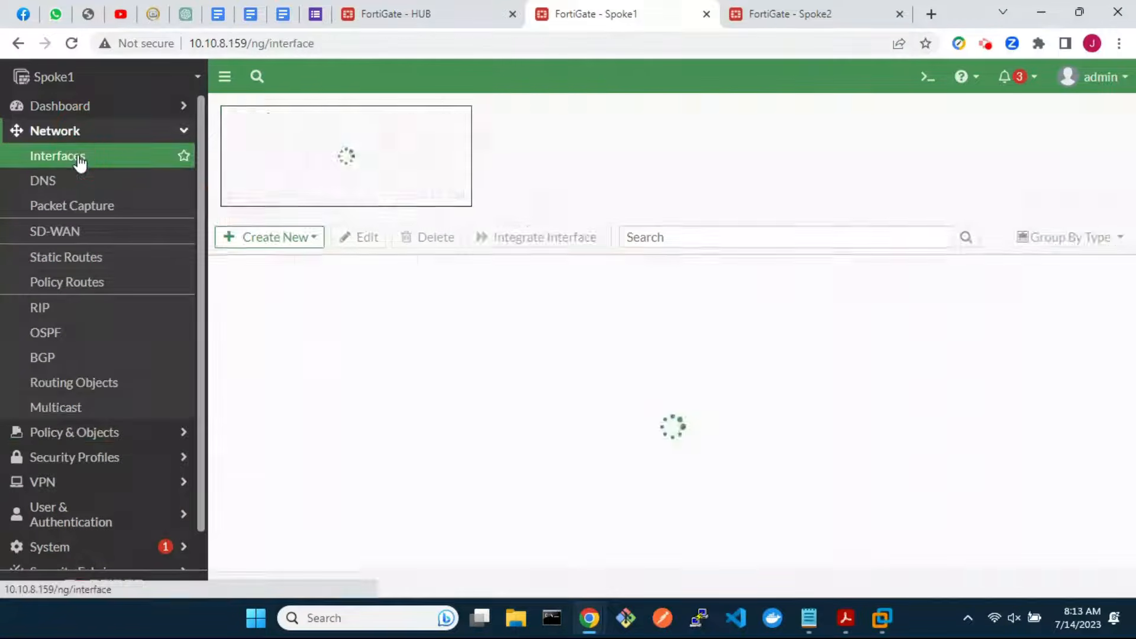
scroll(479, 474, down, 2)
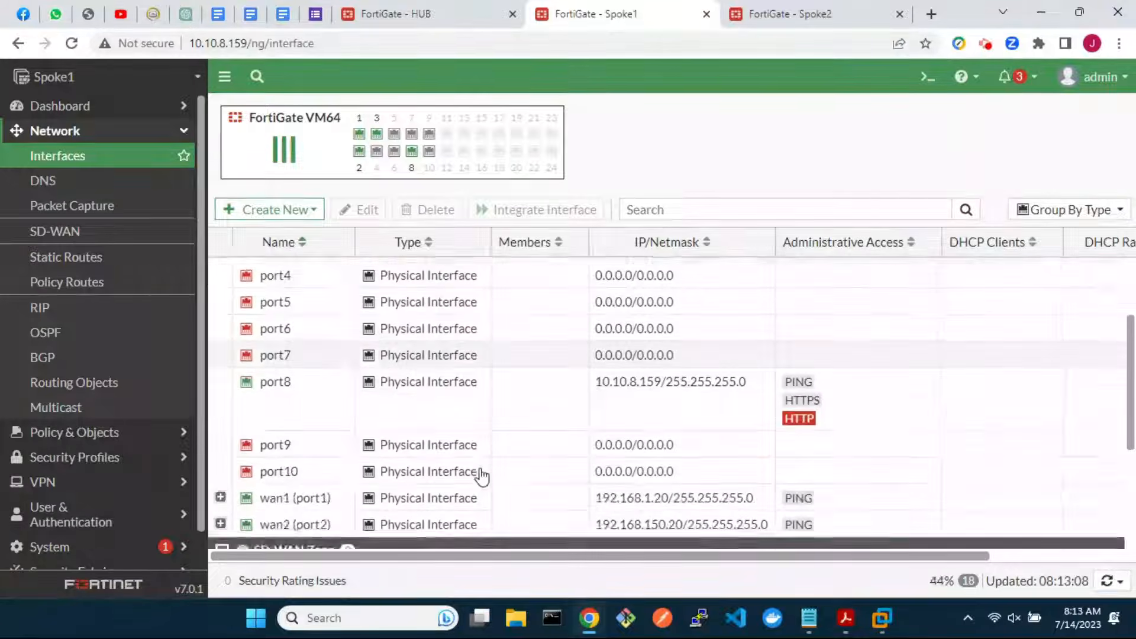
scroll(482, 475, down, 2)
click(221, 407)
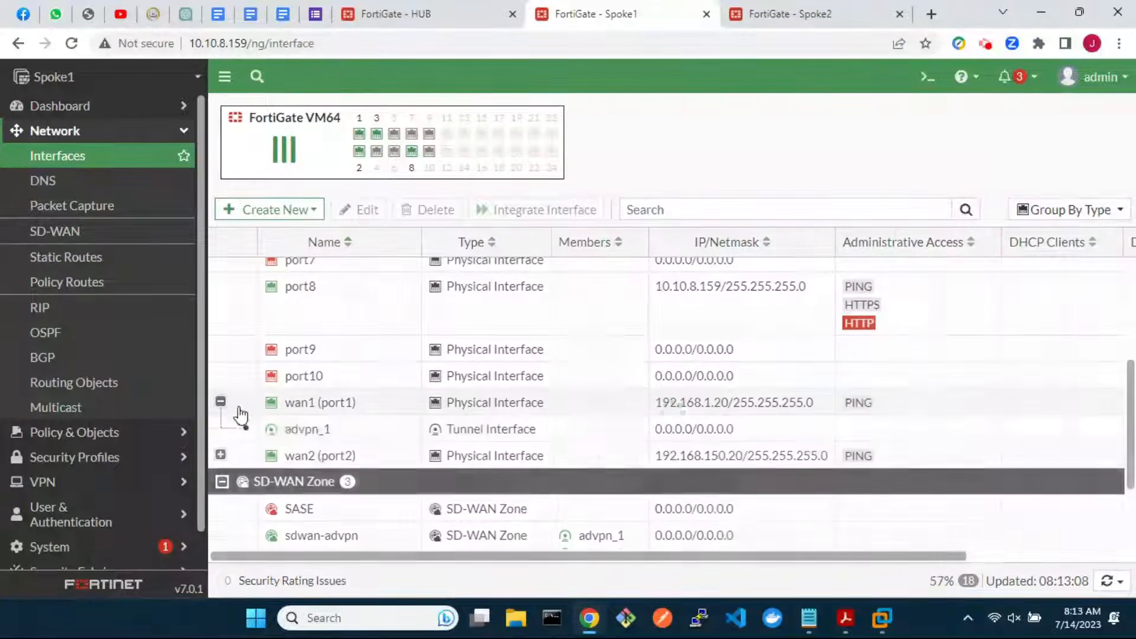
double_click(366, 436)
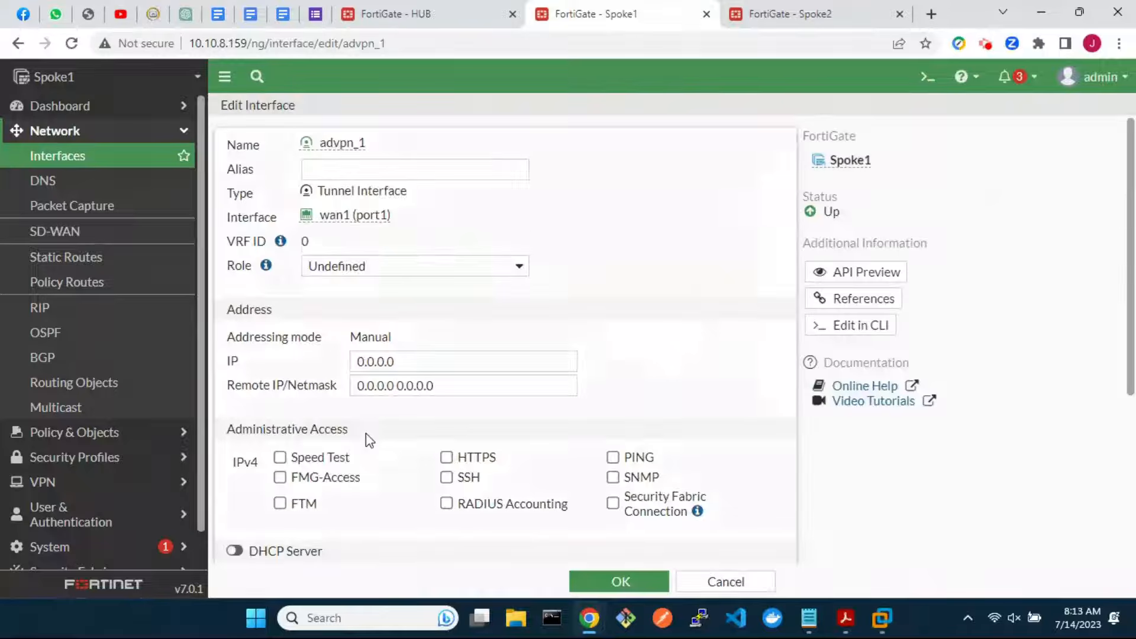
click(348, 361)
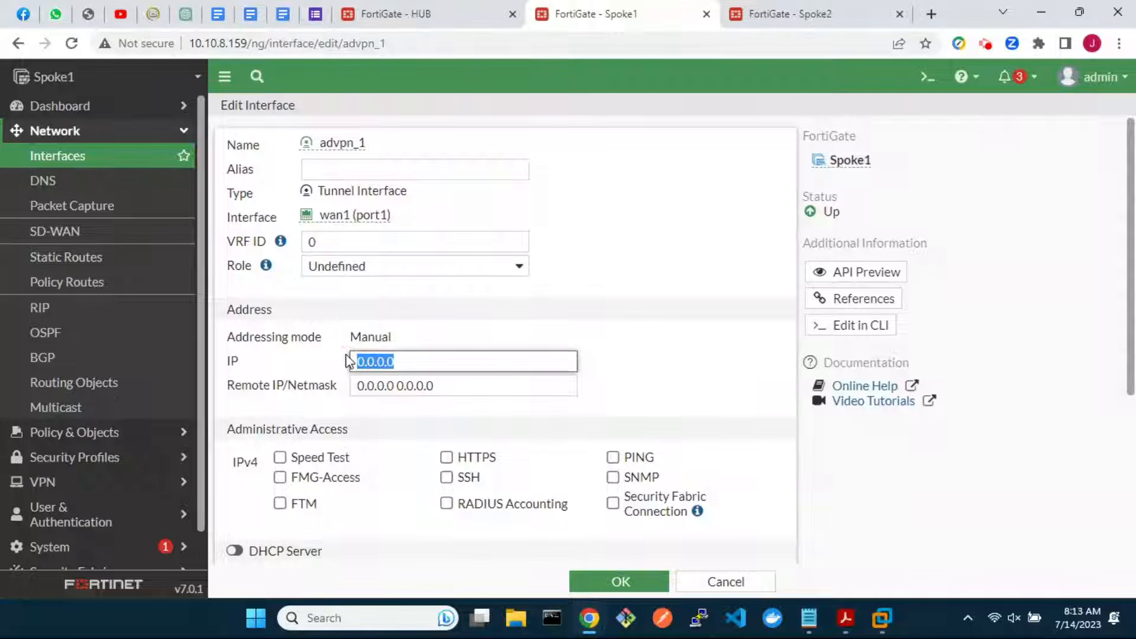
text(10.100.100.2)
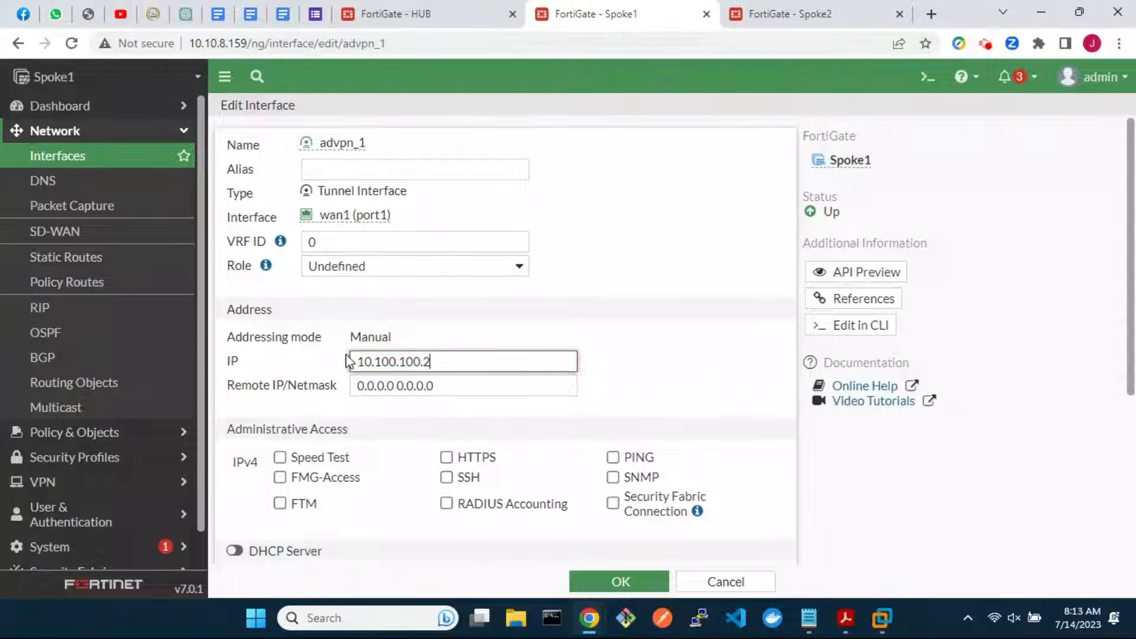
drag(462, 389, 357, 386)
key(BackSpace)
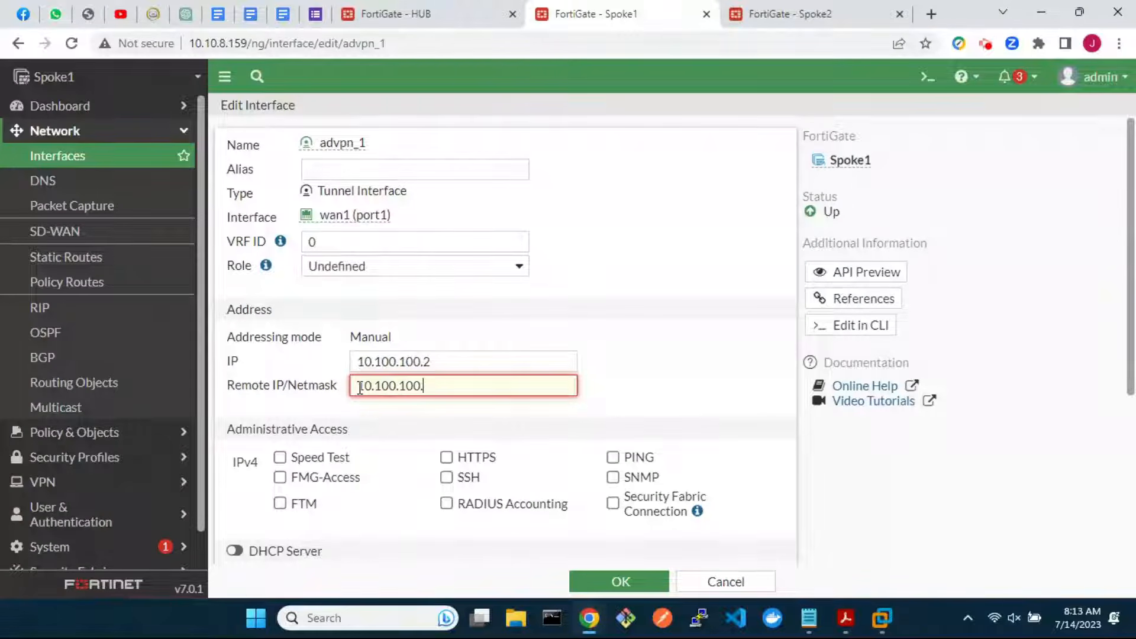
text(10.100.100.254/2)
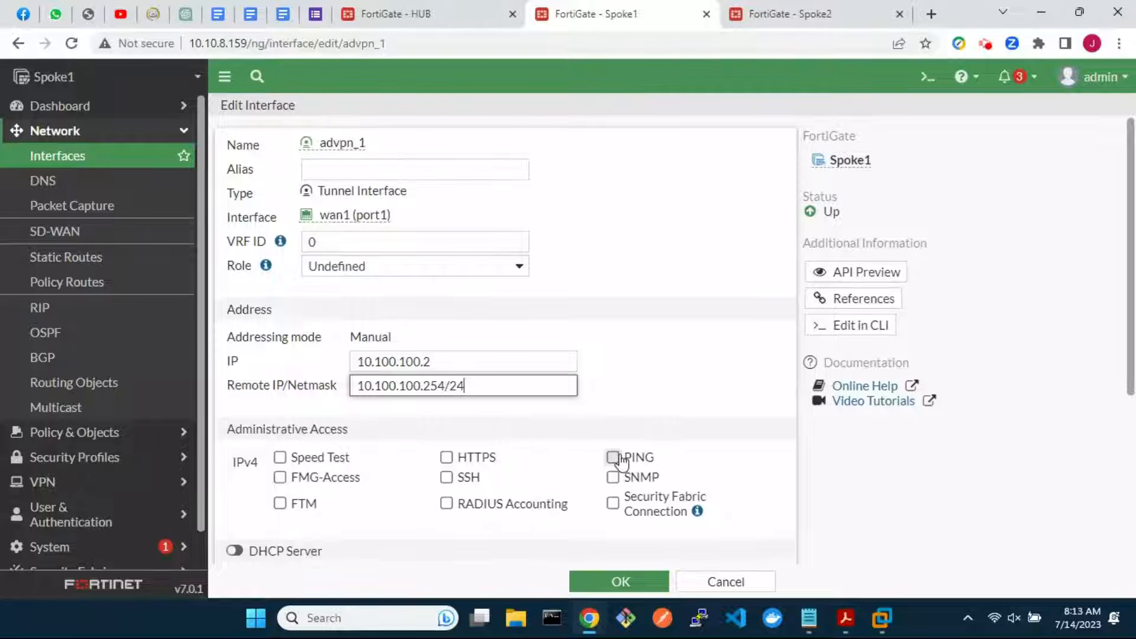
text(4)
click(613, 459)
click(600, 581)
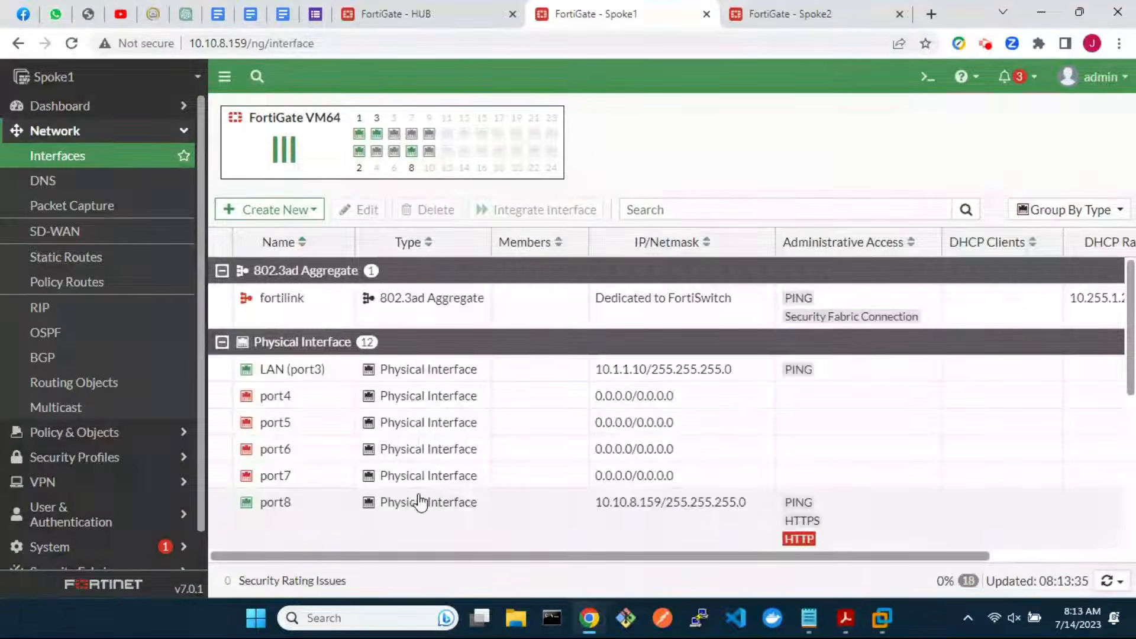
Set advpn_2 under wan2 to IP 10.200.200.2, remote 10.200.200.254/24 with PING, then switch to Spoke2
scroll(418, 499, down, 4)
click(221, 435)
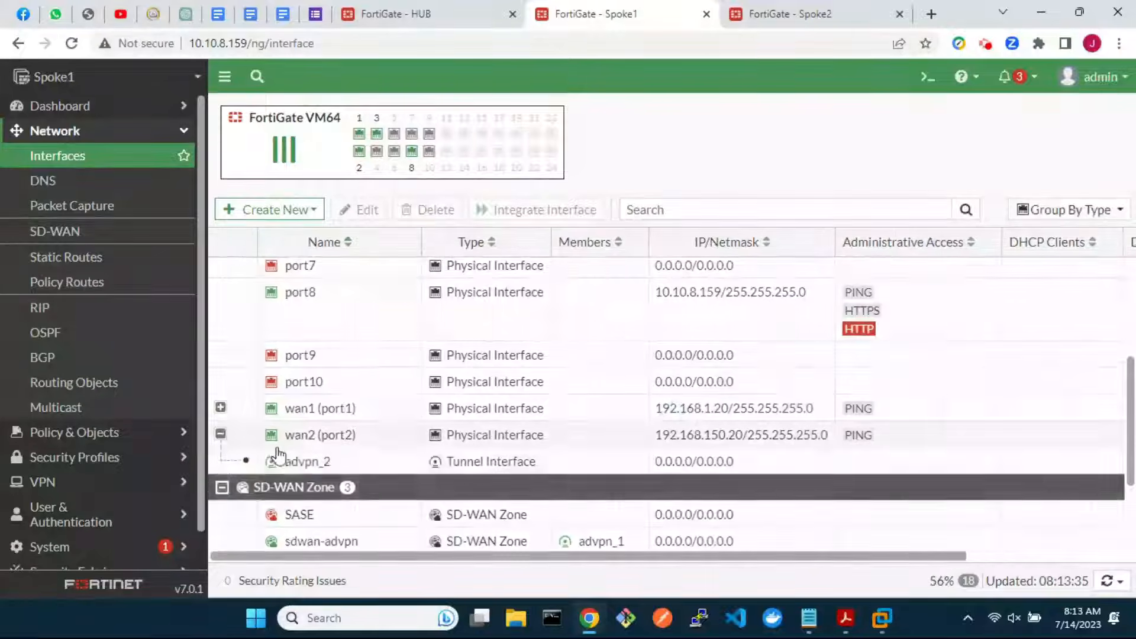
double_click(332, 460)
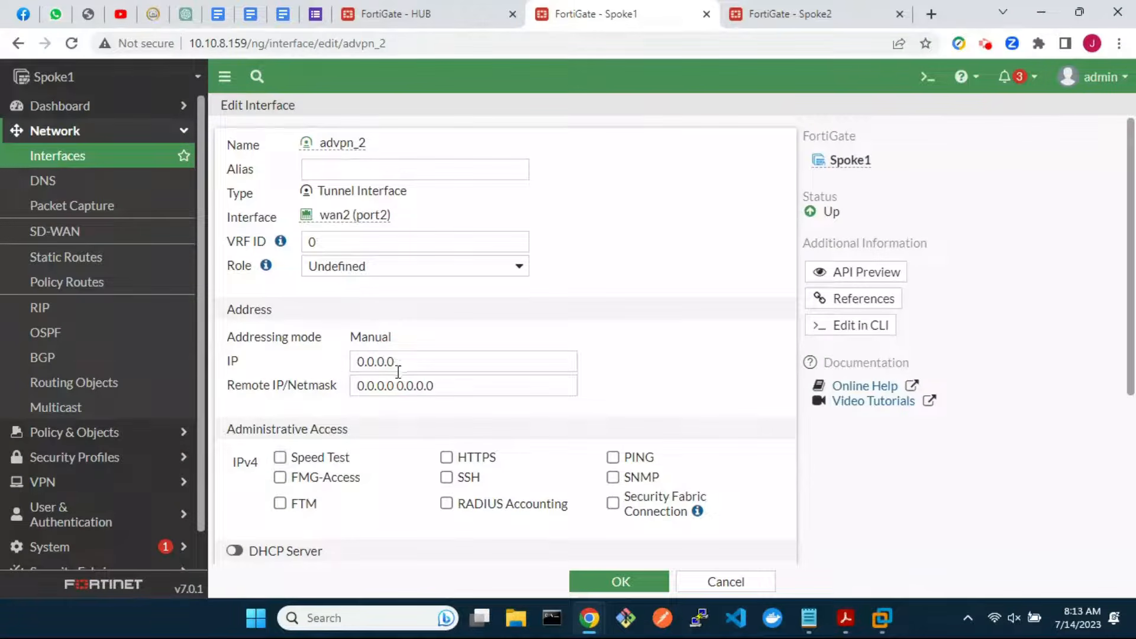
drag(406, 362, 355, 361)
text(10.2)
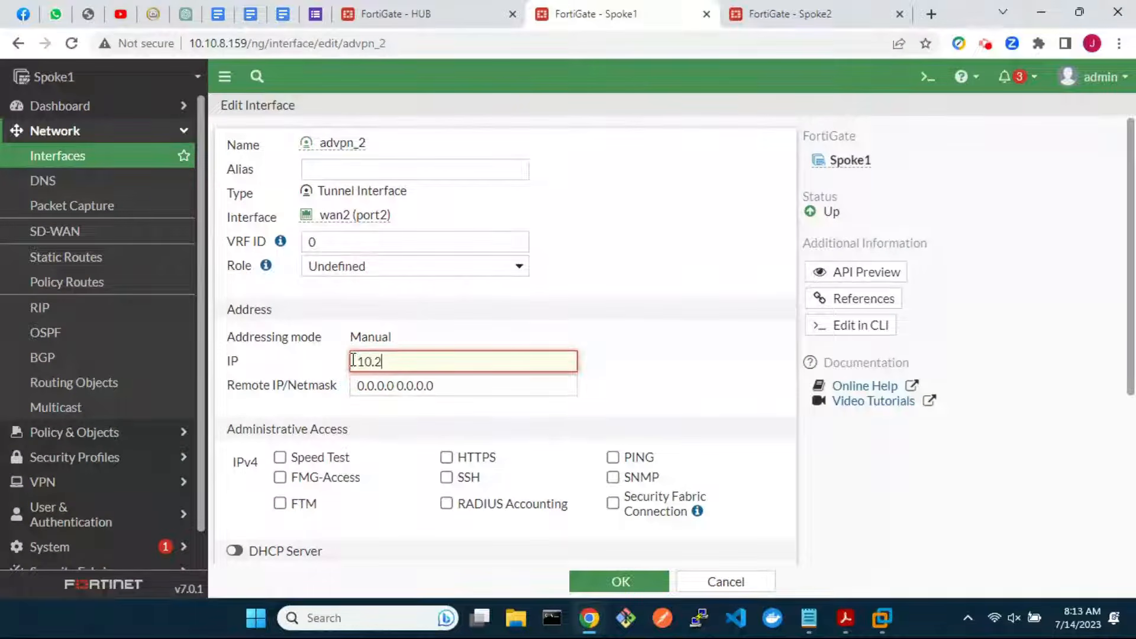
text(00.200.2)
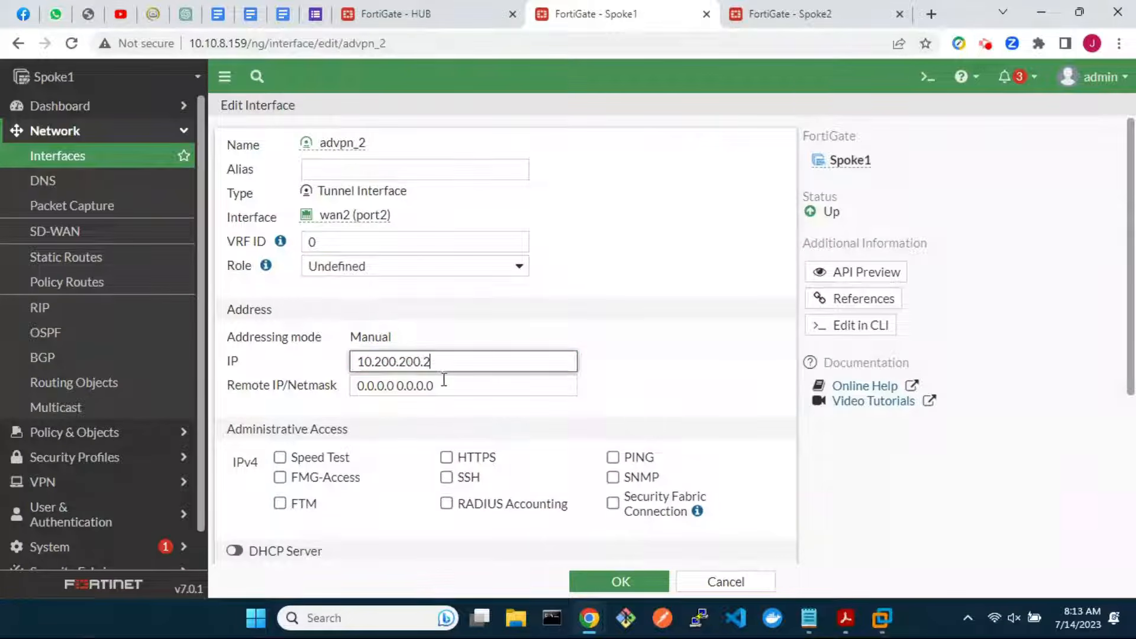
drag(441, 385, 359, 388)
text(10.200.200.25)
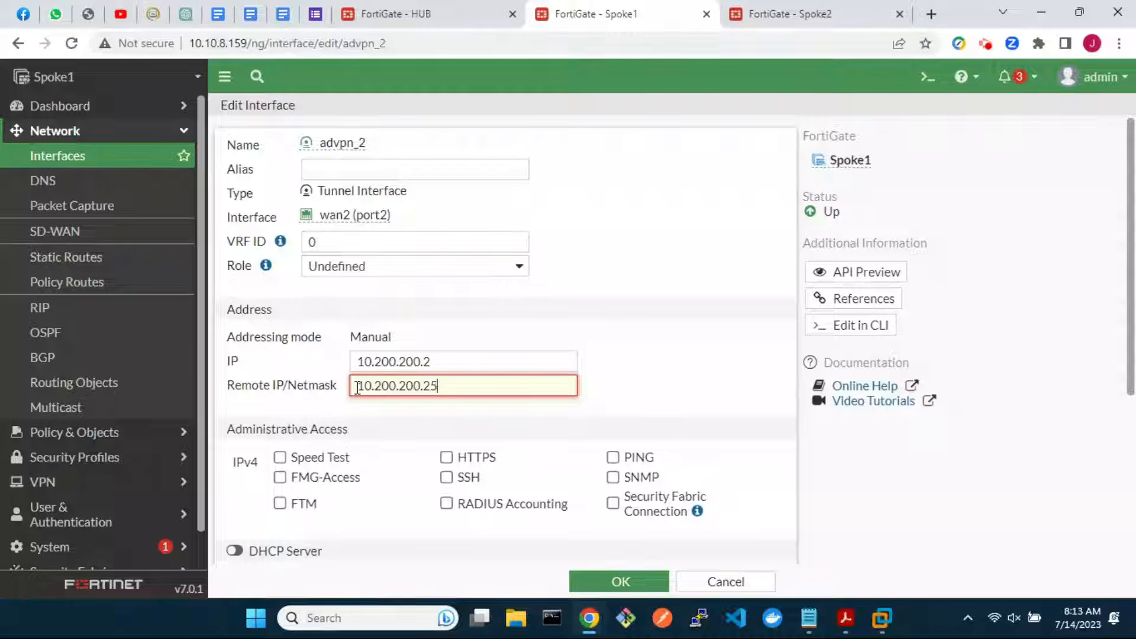
text(4/24)
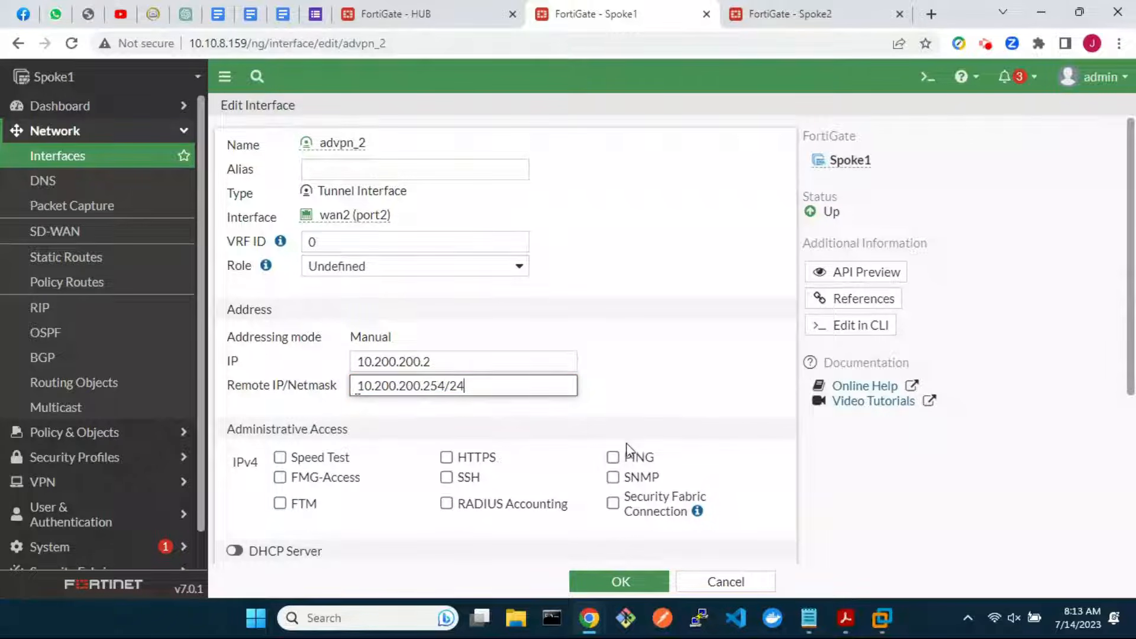
click(613, 457)
click(618, 580)
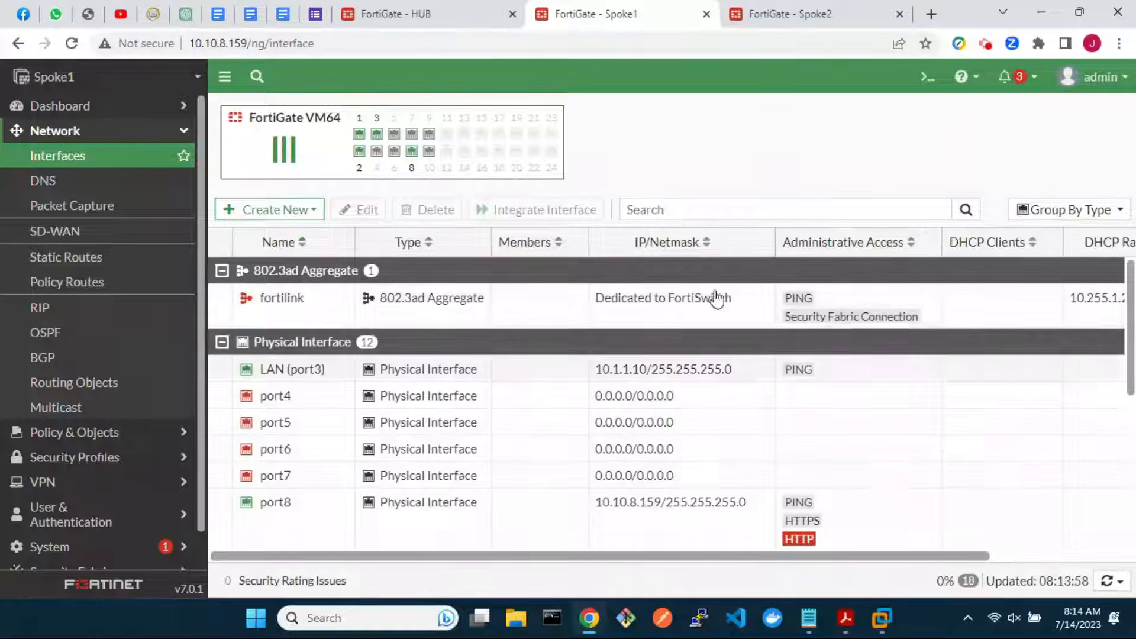
click(795, 25)
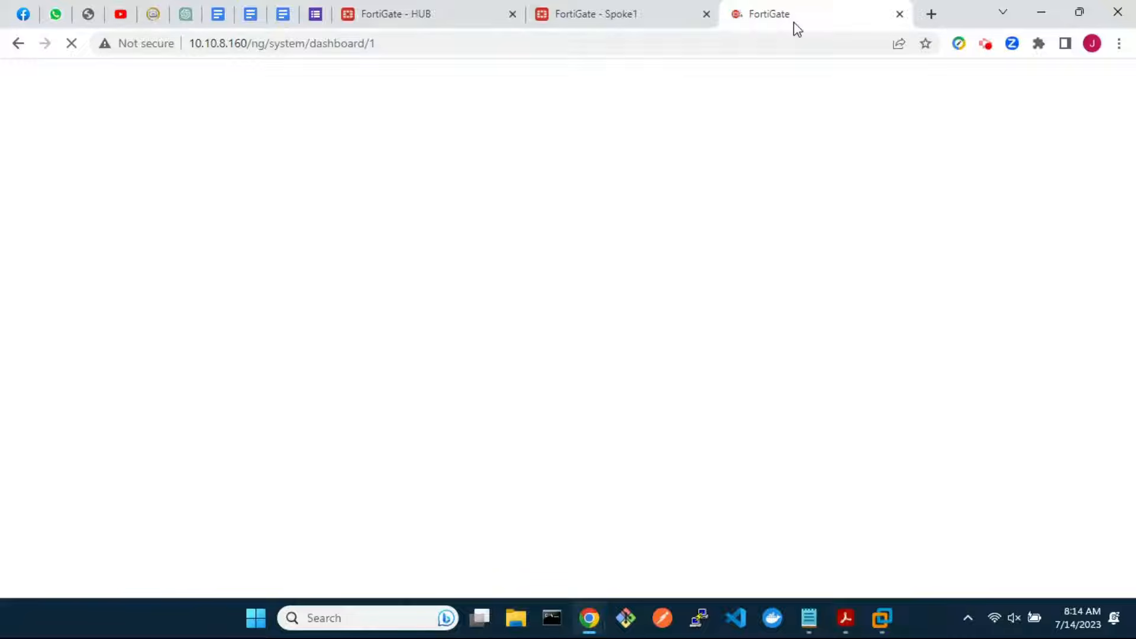
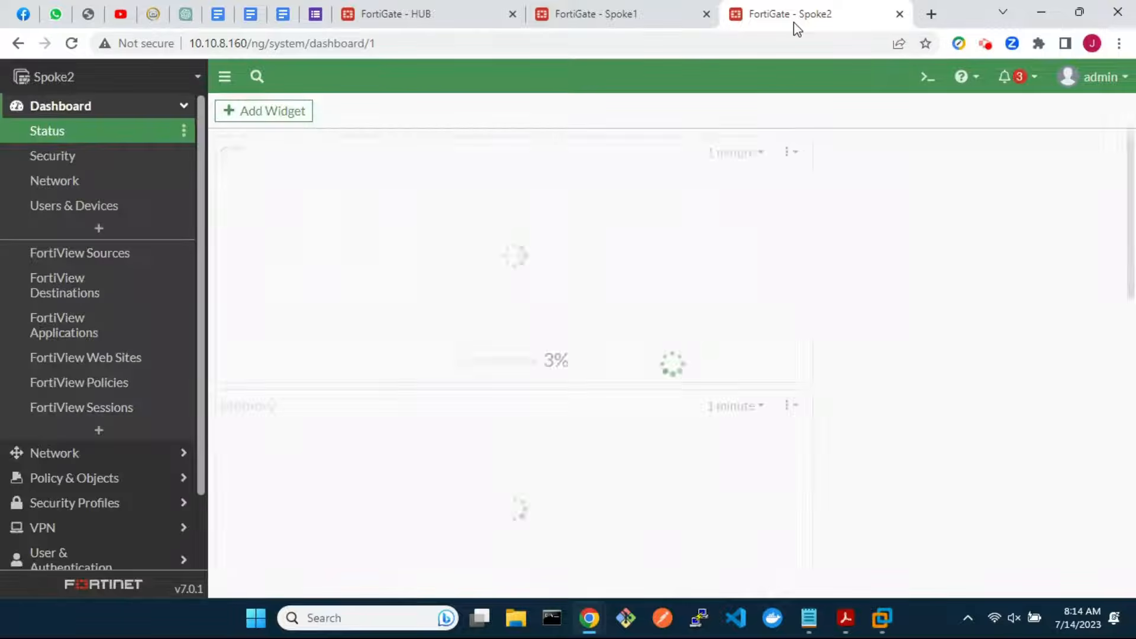
Create the SD-WAN zone sdwan-advpn on Spoke2
click(62, 453)
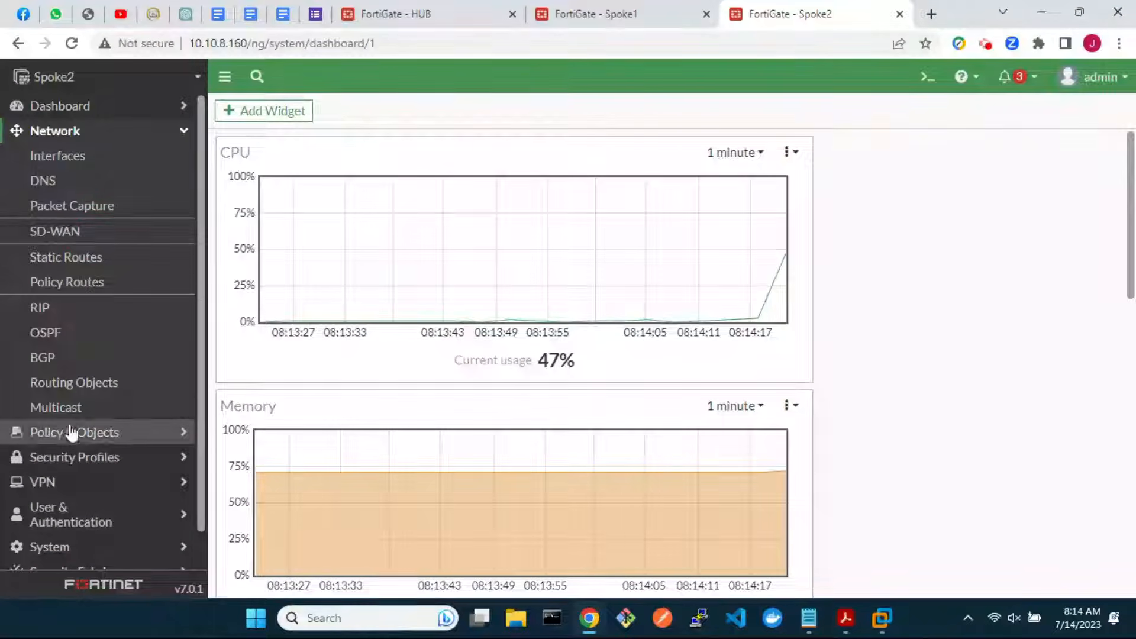
click(95, 238)
click(275, 312)
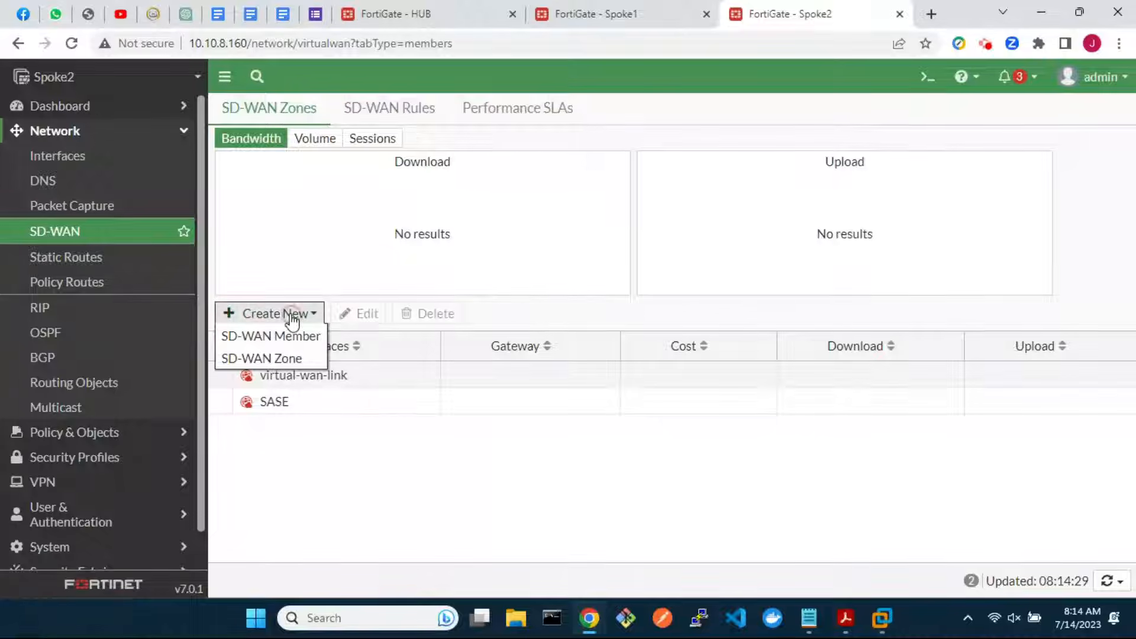
click(284, 357)
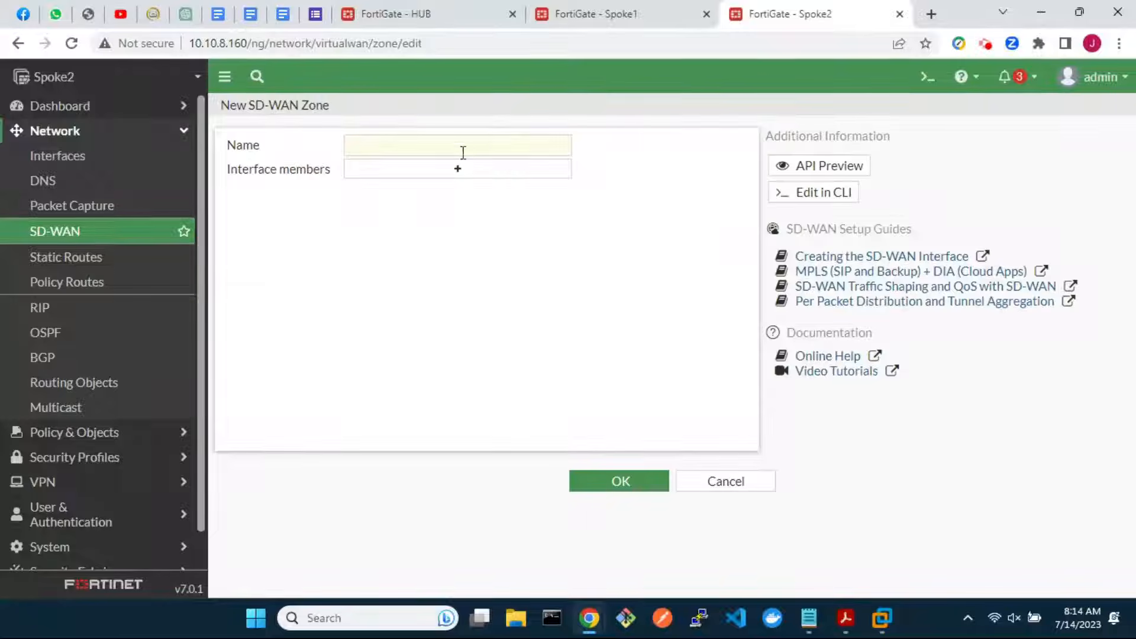
click(471, 145)
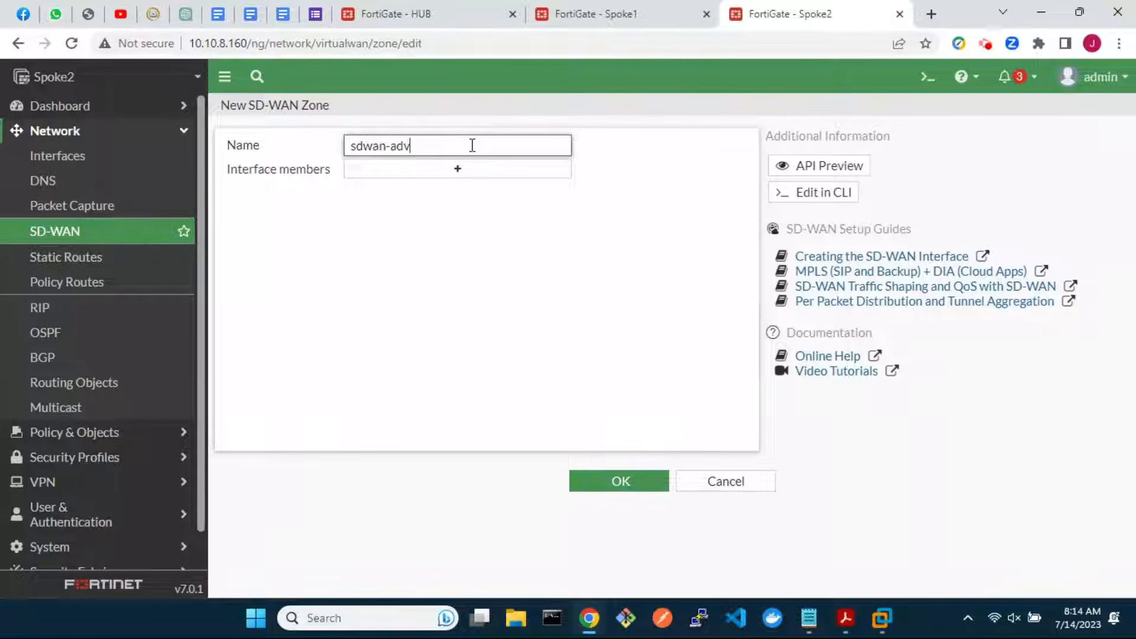
click(618, 483)
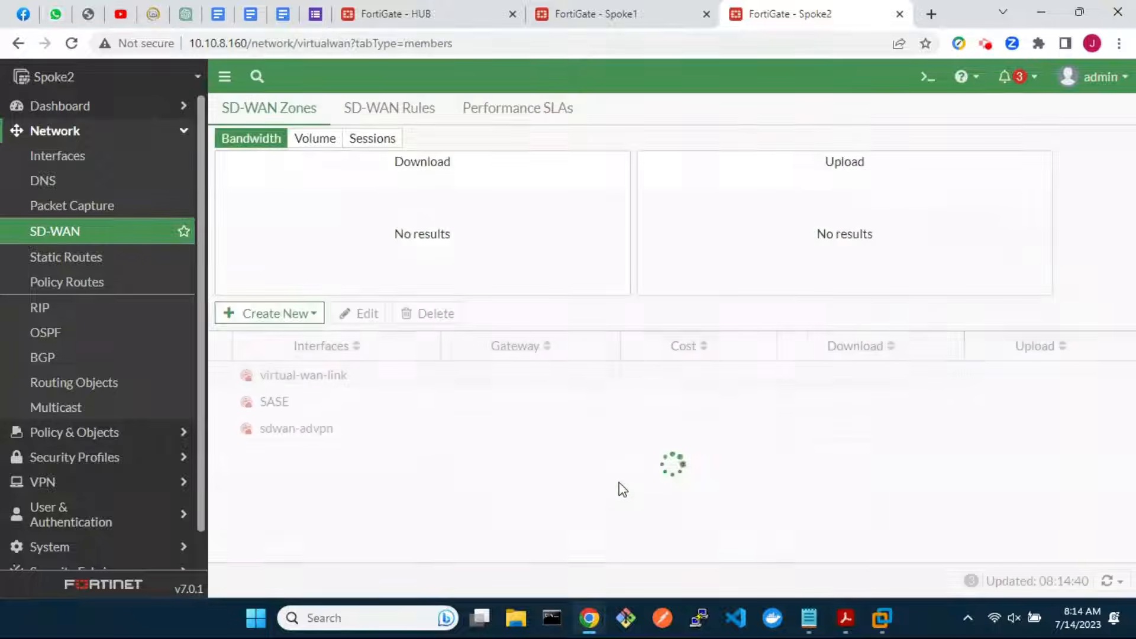
Start a new SD-WAN member in zone sdwan-advpn, backed by a new IPsec VPN interface
click(287, 316)
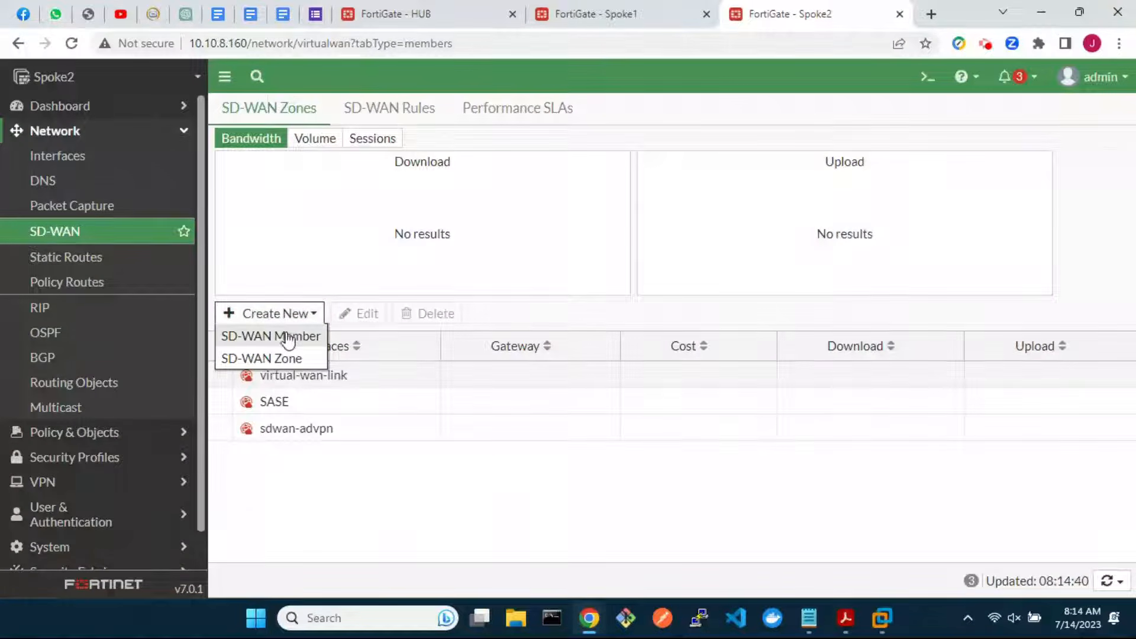
click(285, 333)
click(497, 178)
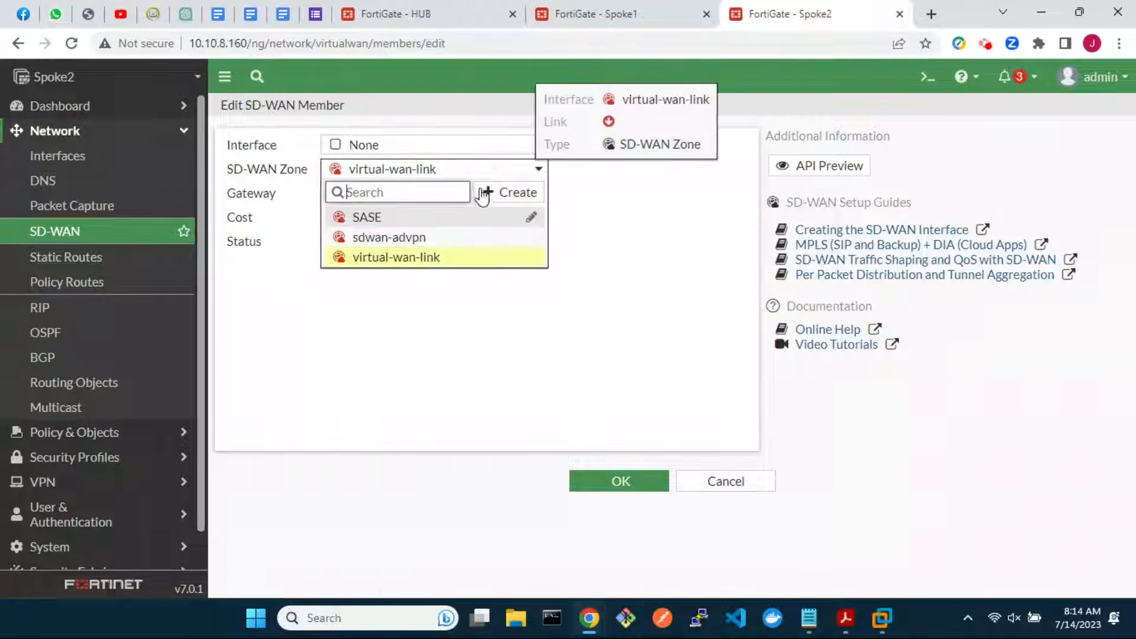
click(455, 234)
click(539, 151)
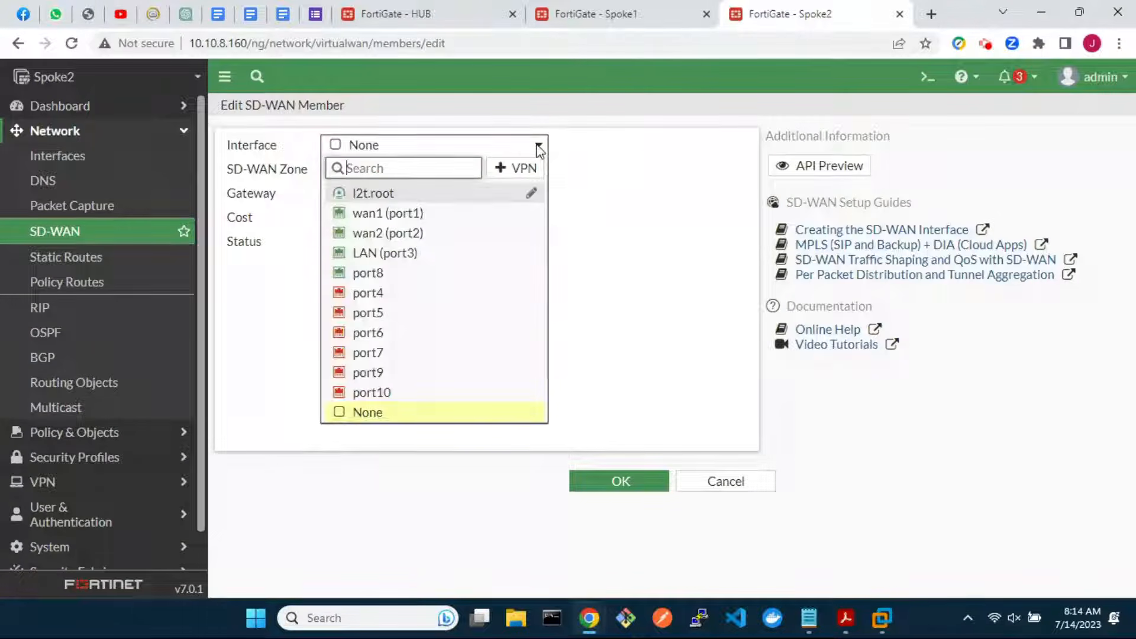
click(523, 169)
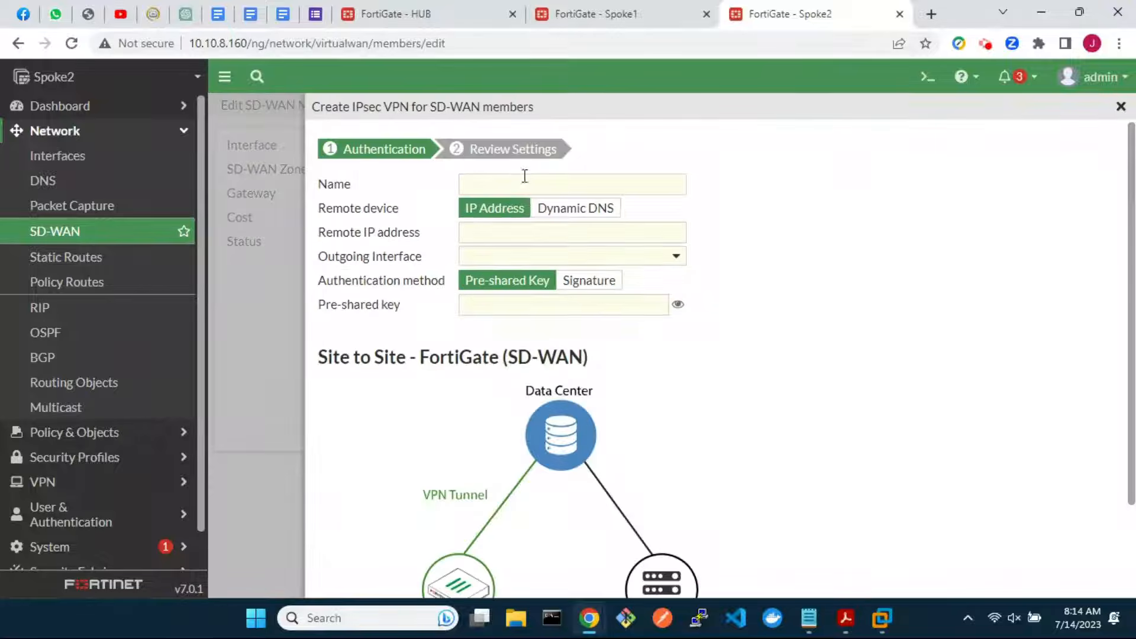
Define VPN advpn_1 to remote 192.168.0.20 over wan1 (port1), entering the pre-shared key
click(525, 184)
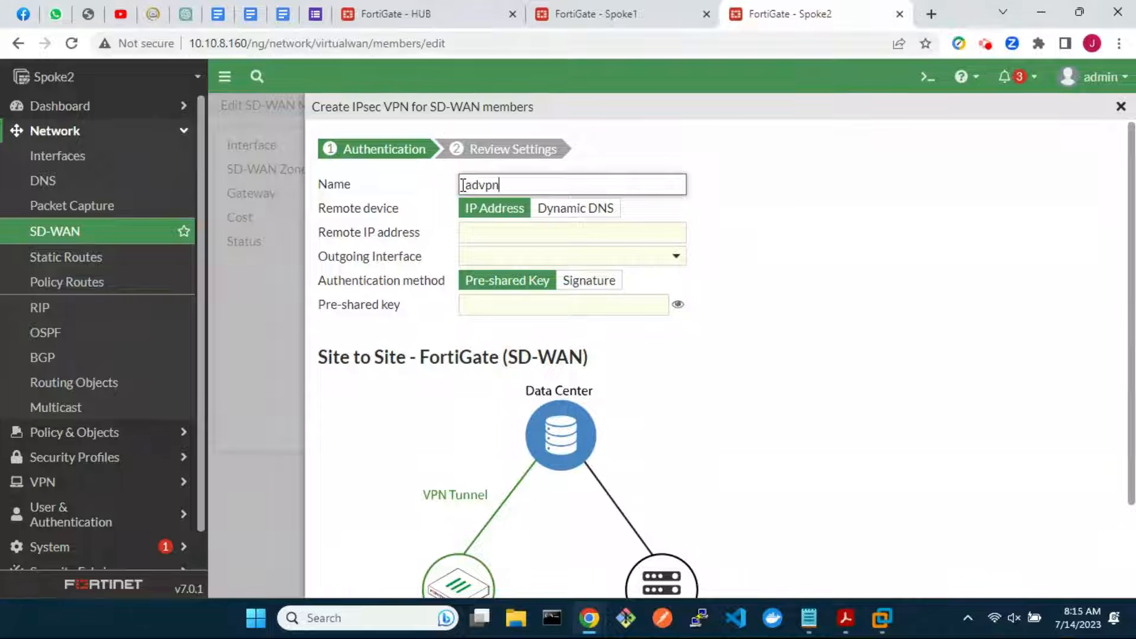
click(477, 231)
text(192.)
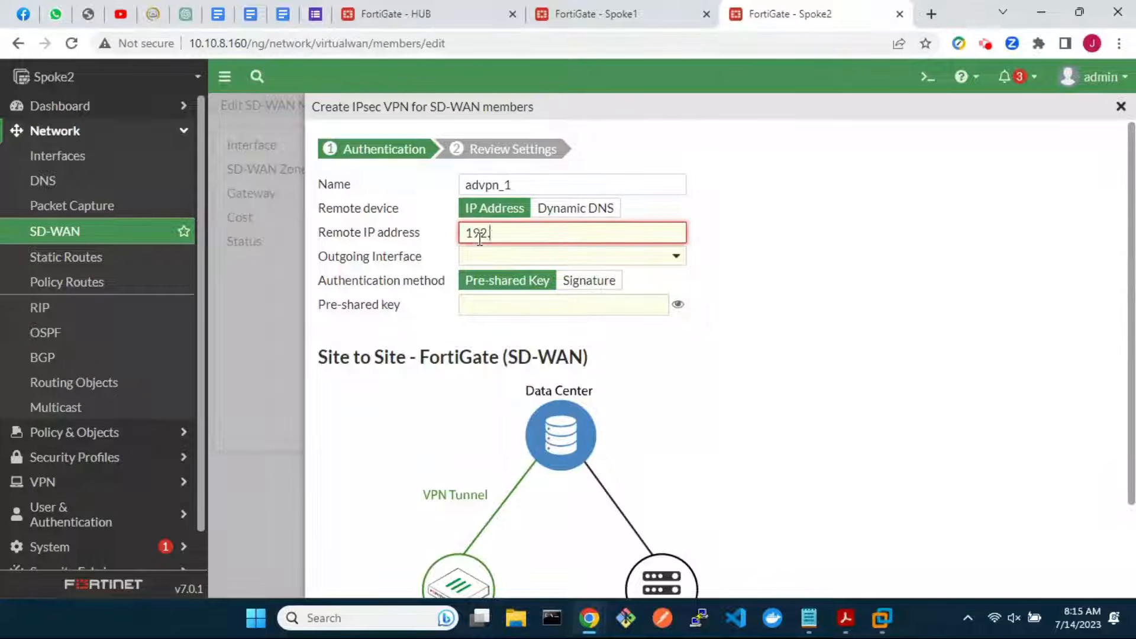
text(168.0.20)
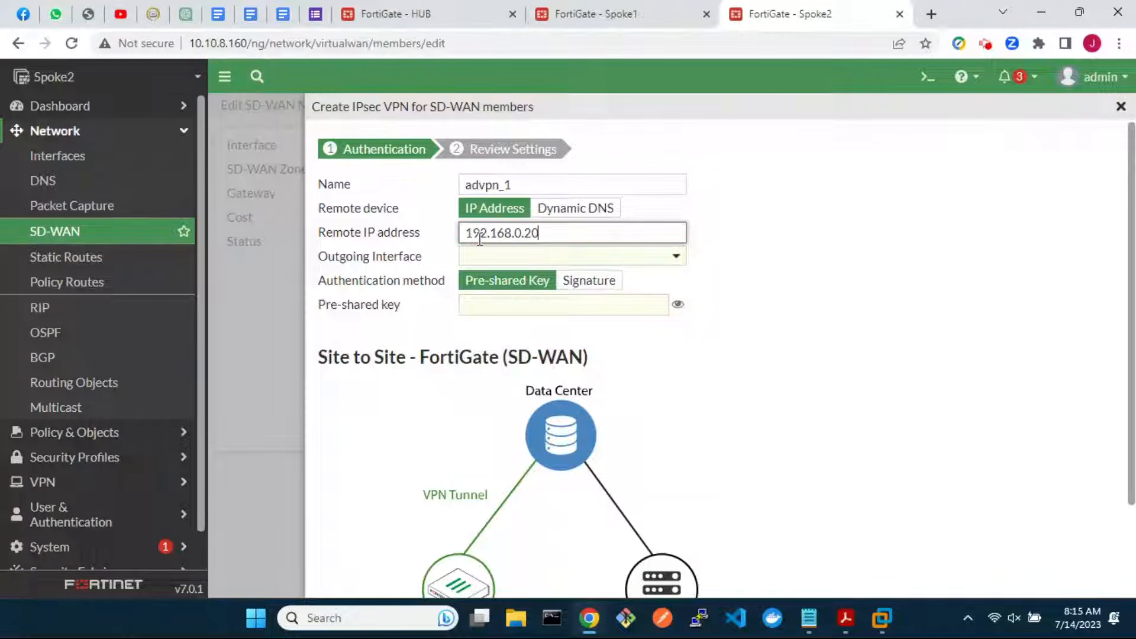
click(531, 257)
click(528, 306)
click(526, 304)
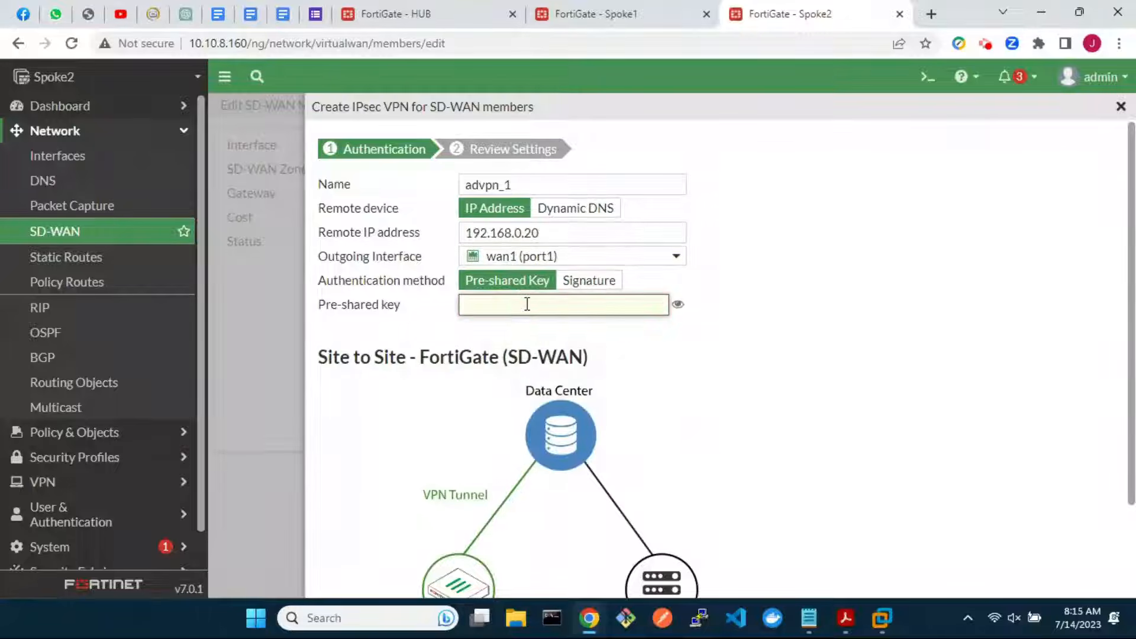
text(fortinet)
scroll(733, 444, down, 3)
Create the advpn_1 tunnel and save it as an sdwan-advpn member
click(715, 572)
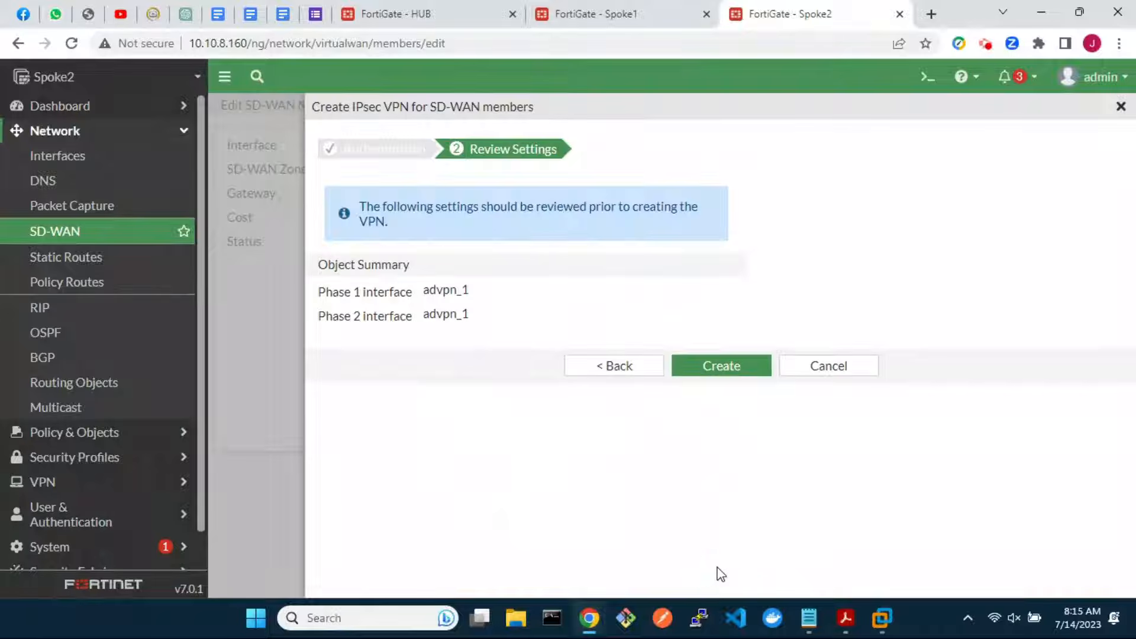
click(716, 369)
click(716, 358)
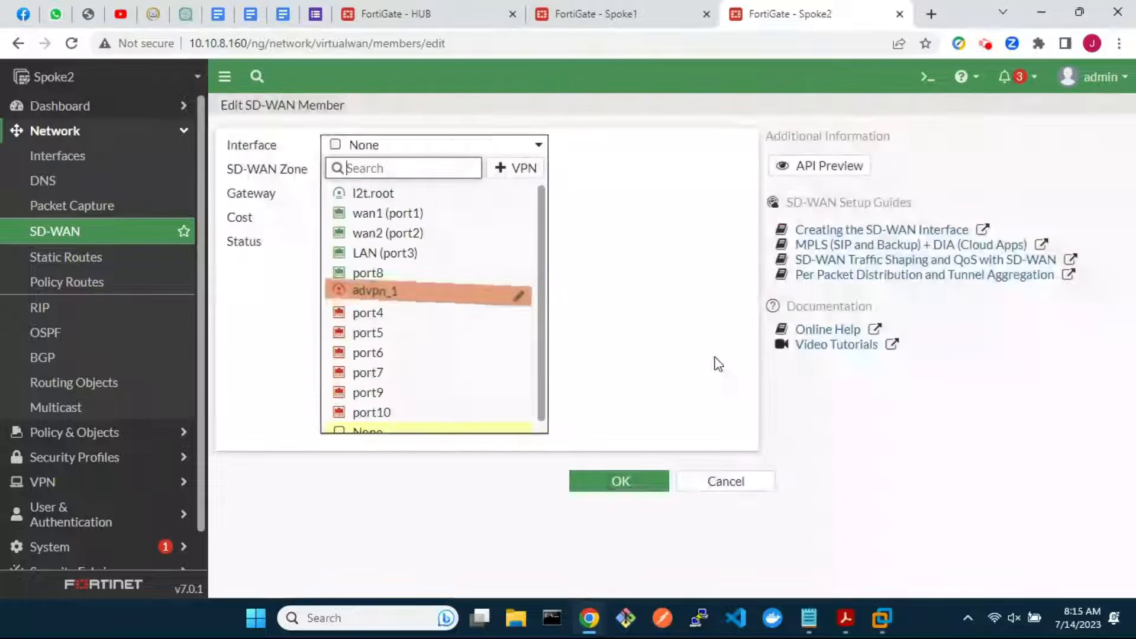
click(419, 300)
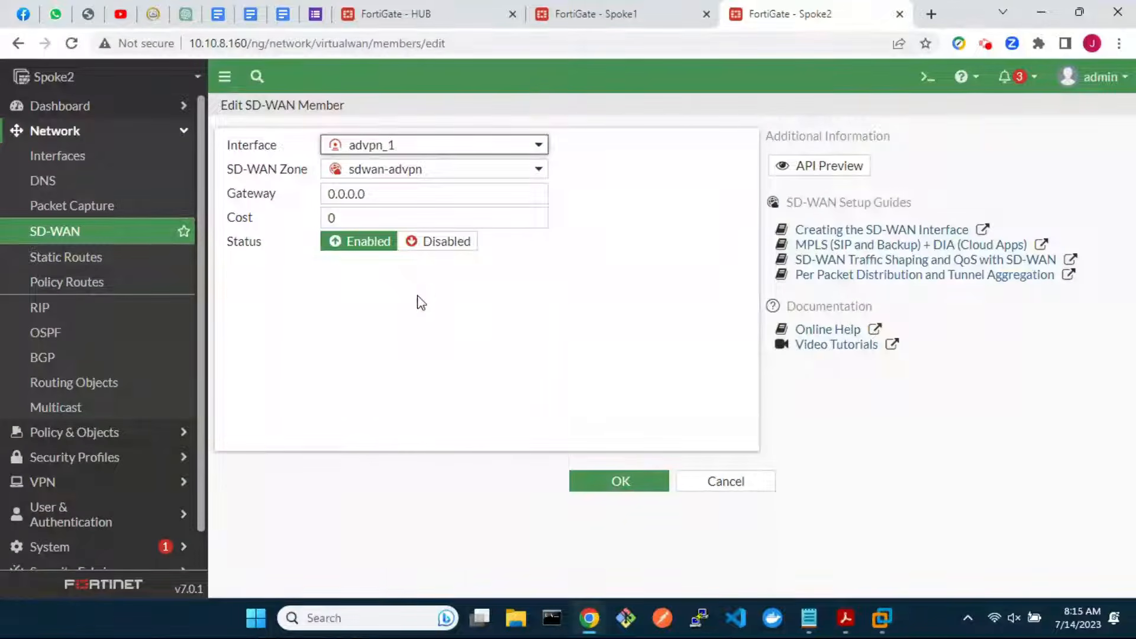
click(626, 488)
click(275, 314)
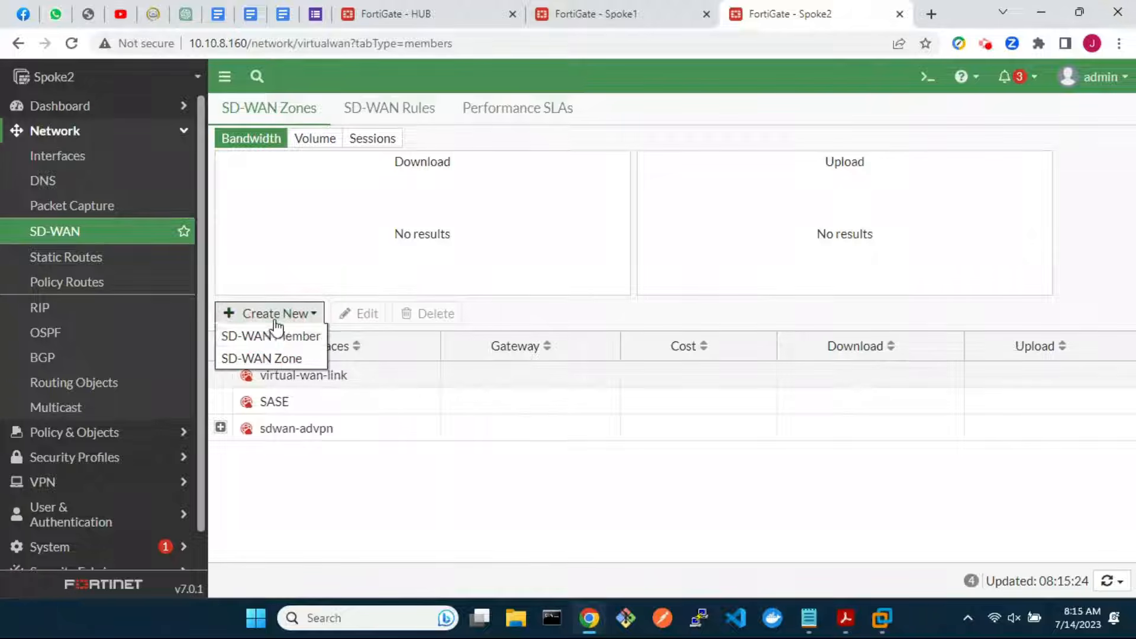
Start another sdwan-advpn member backed by a new IPsec VPN interface
click(274, 335)
click(463, 174)
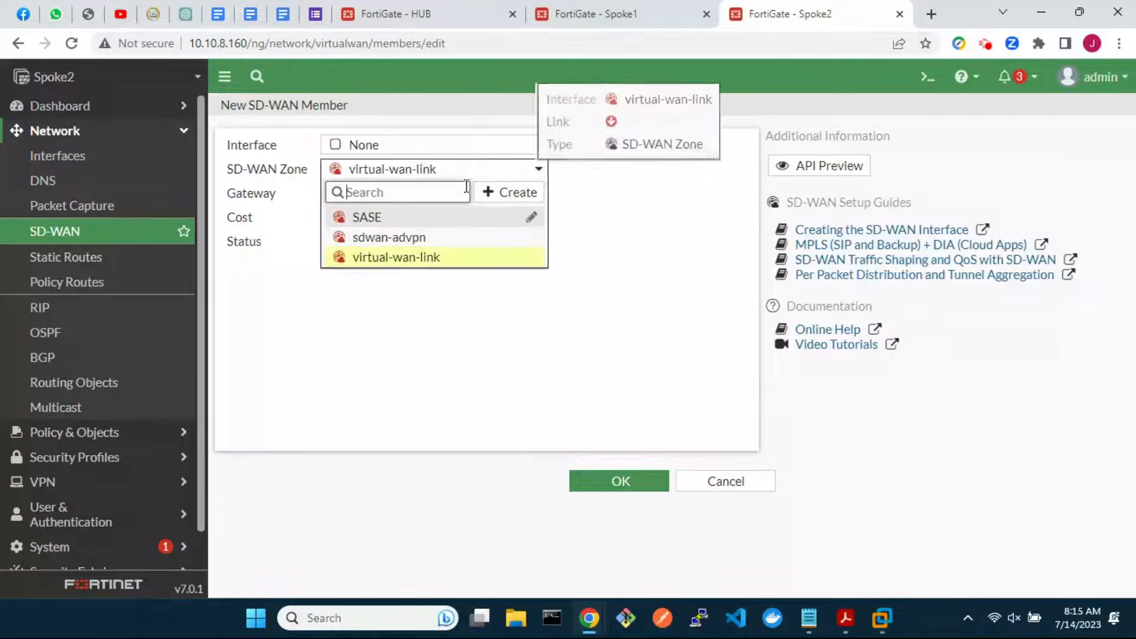
click(464, 237)
click(525, 150)
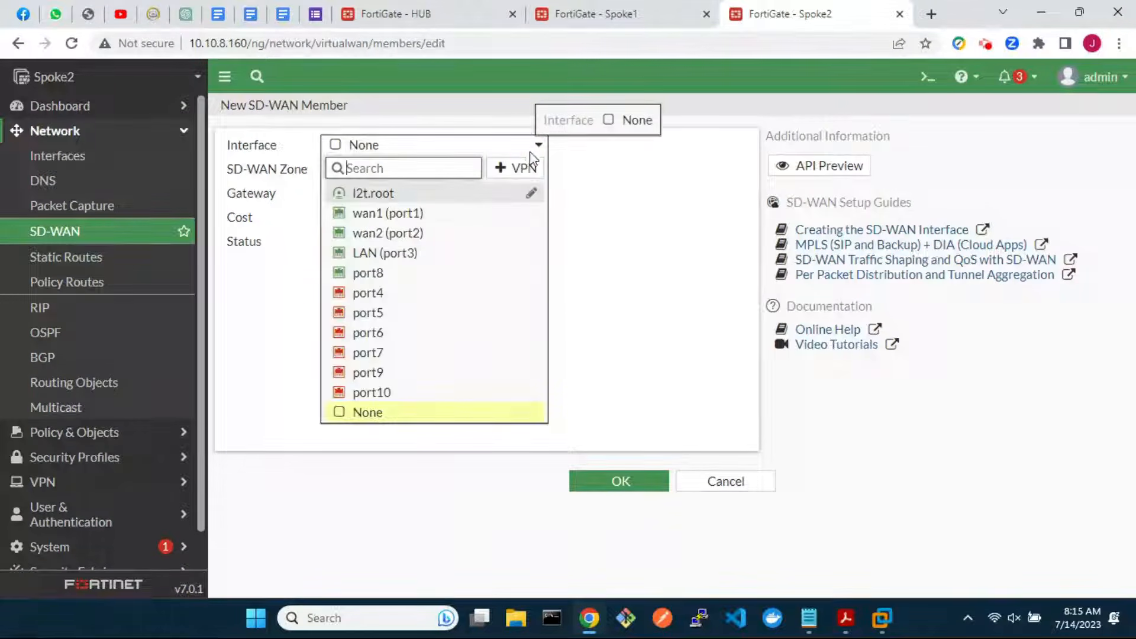
click(520, 168)
Define VPN advpn_2 to remote 192.168.50.20 over wan2 (port2), entering the pre-shared key
click(532, 184)
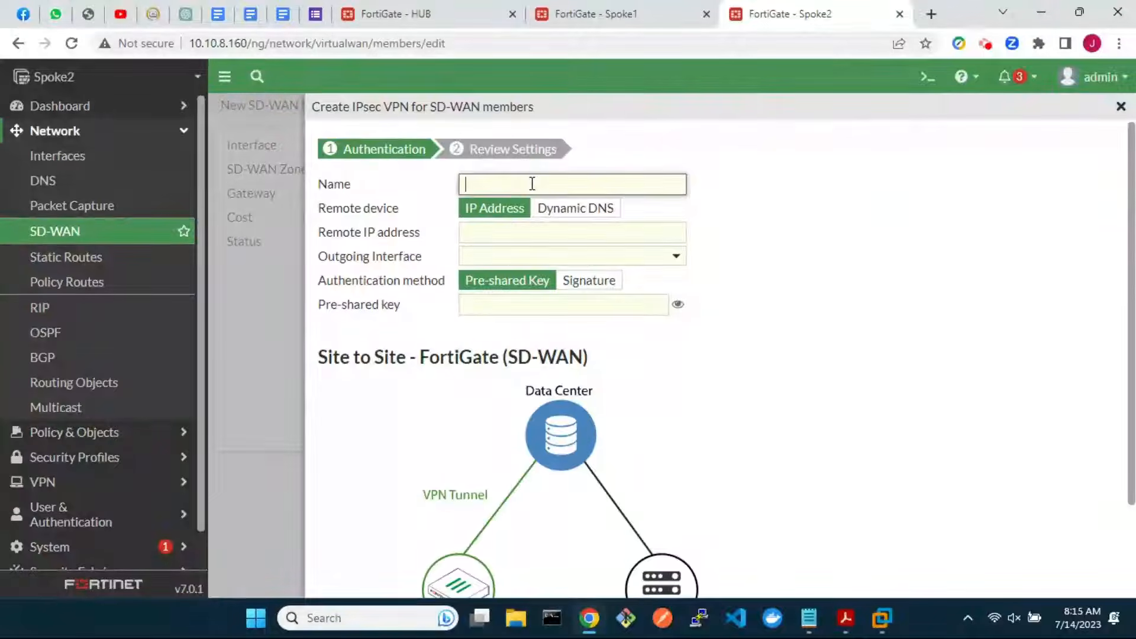
click(538, 231)
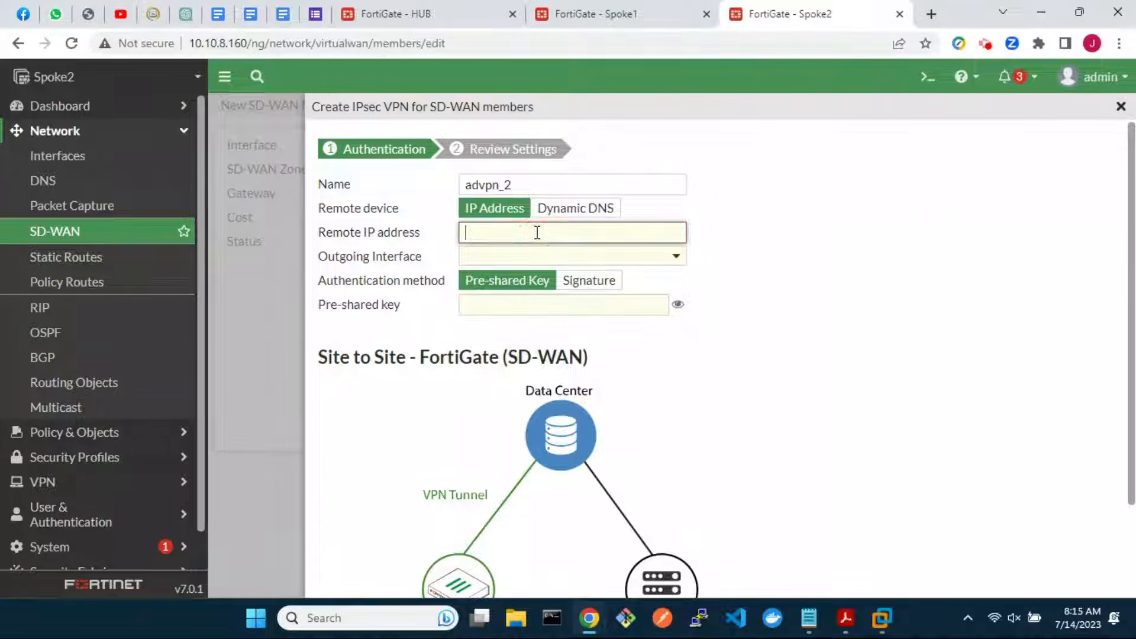
text(192.168.50.20)
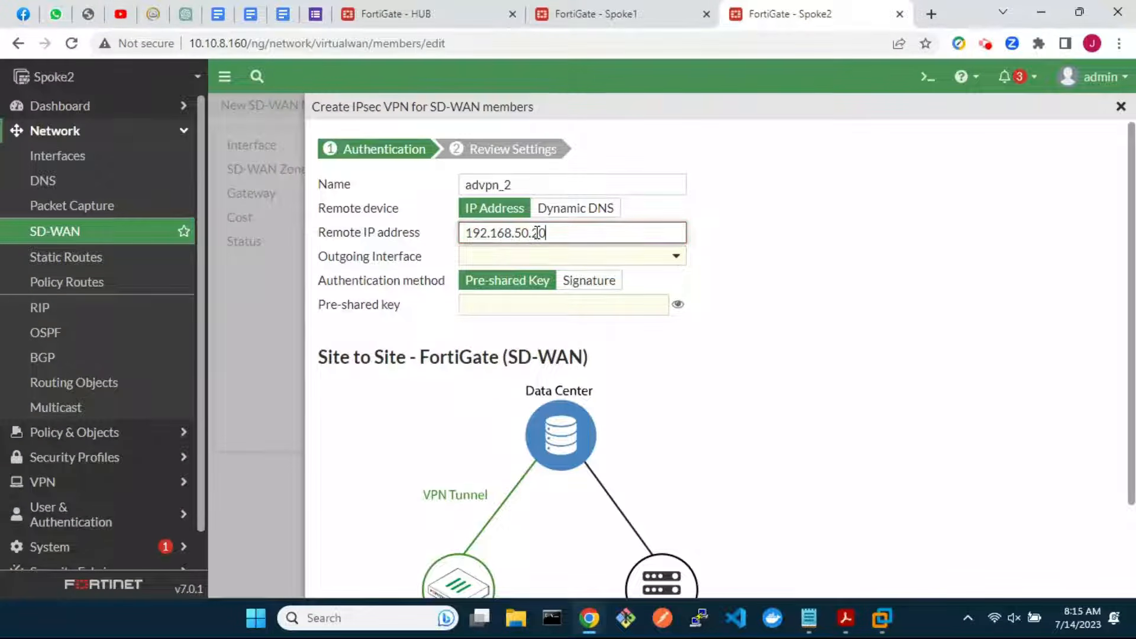
click(579, 260)
click(541, 324)
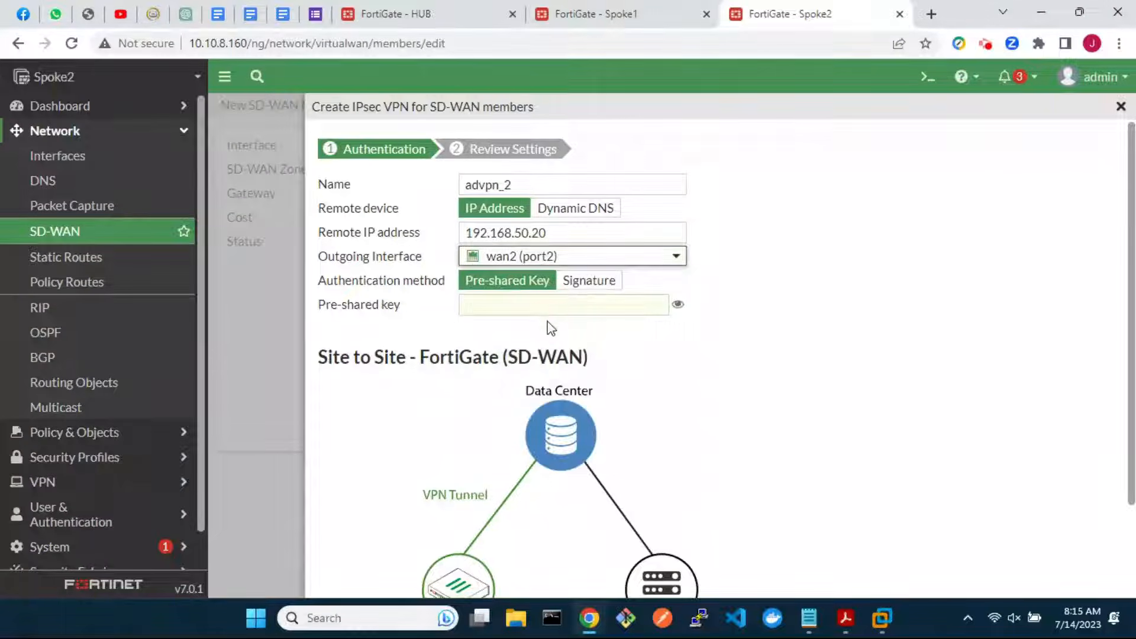
click(565, 306)
text(fortinet)
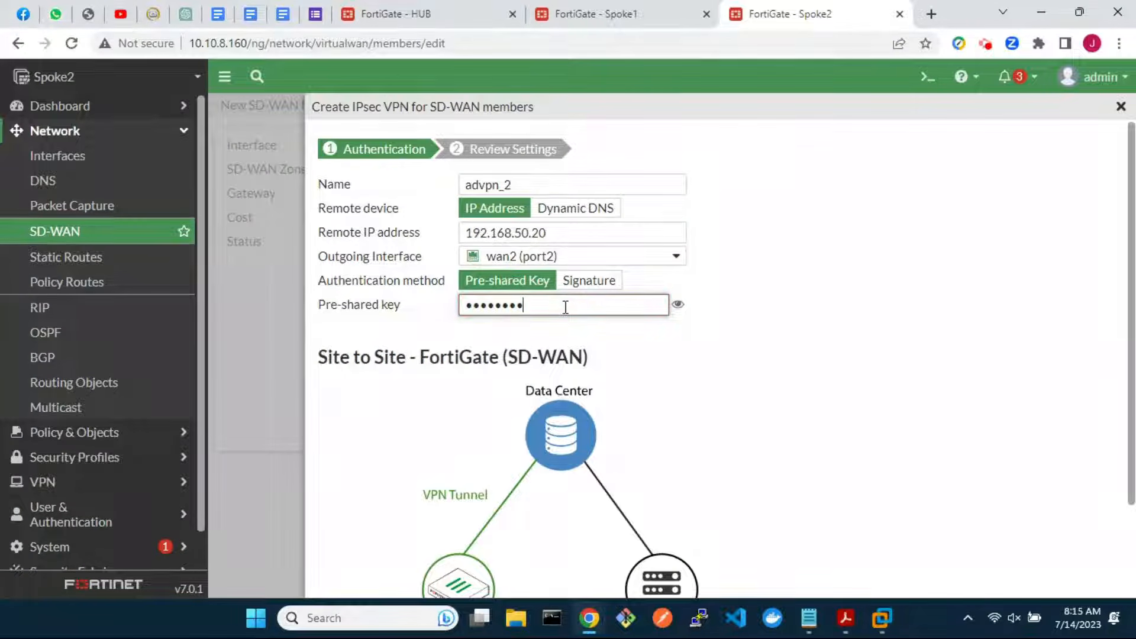
scroll(726, 468, down, 2)
Create the advpn_2 tunnel and save it as an sdwan-advpn member
click(721, 572)
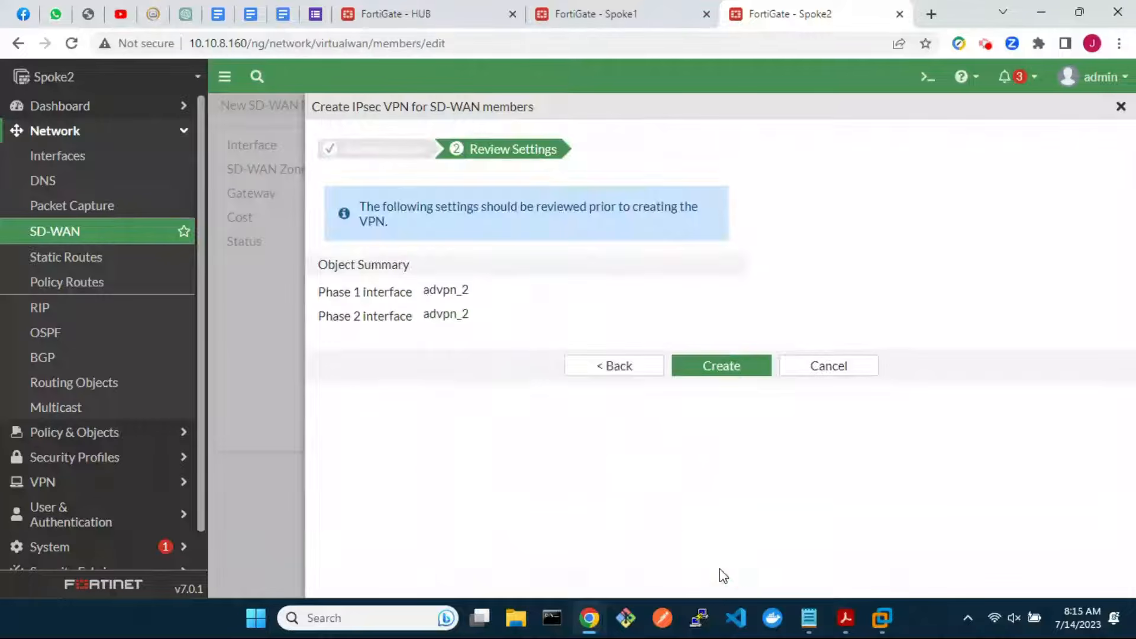
click(712, 366)
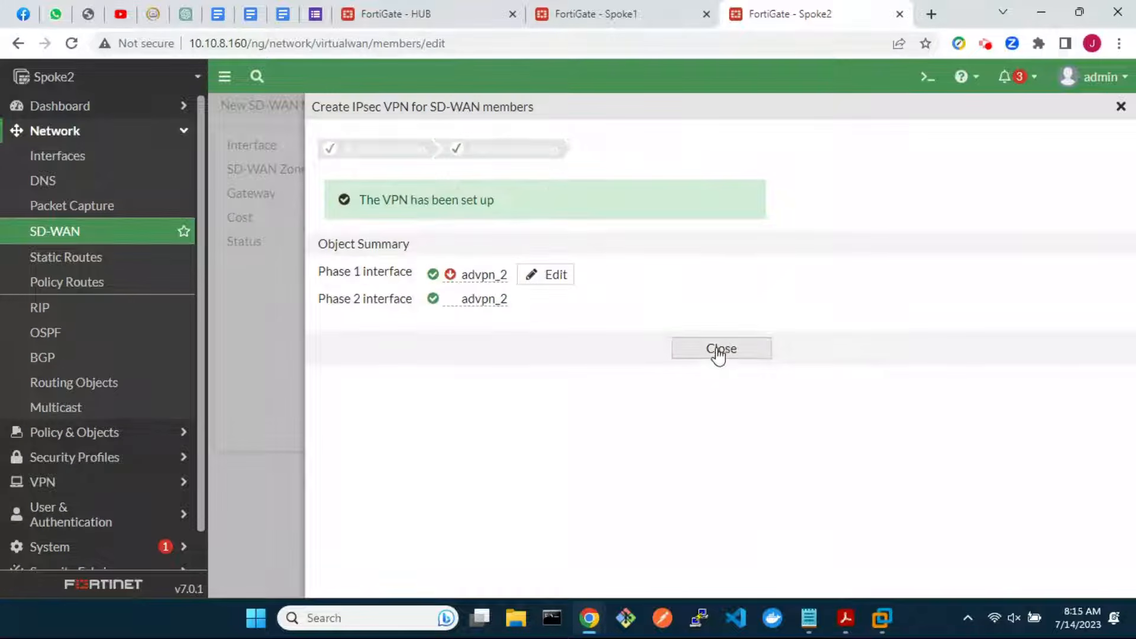
click(716, 349)
click(436, 293)
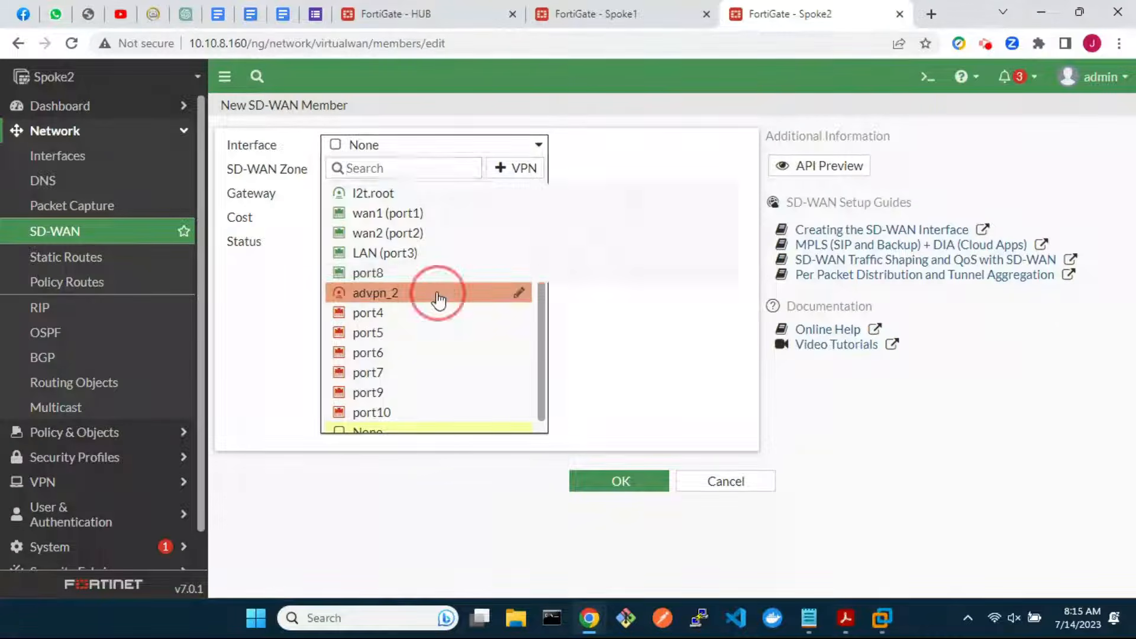
click(622, 480)
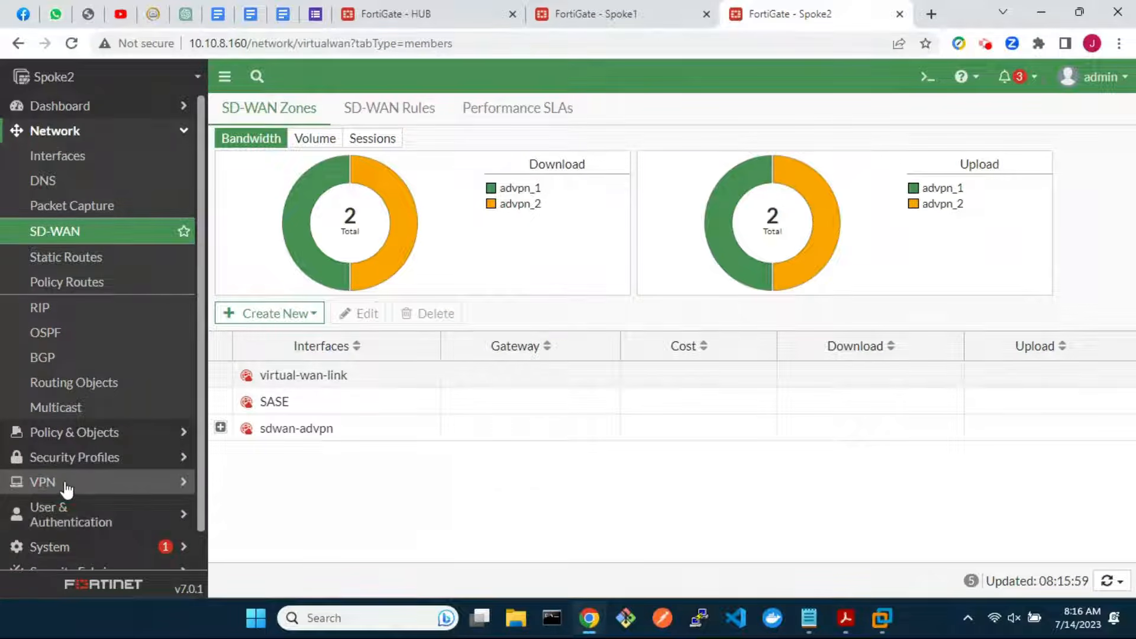
click(34, 483)
Convert advpn_1 to a custom tunnel with add route disabled and auto-discovery receiver enabled
click(93, 270)
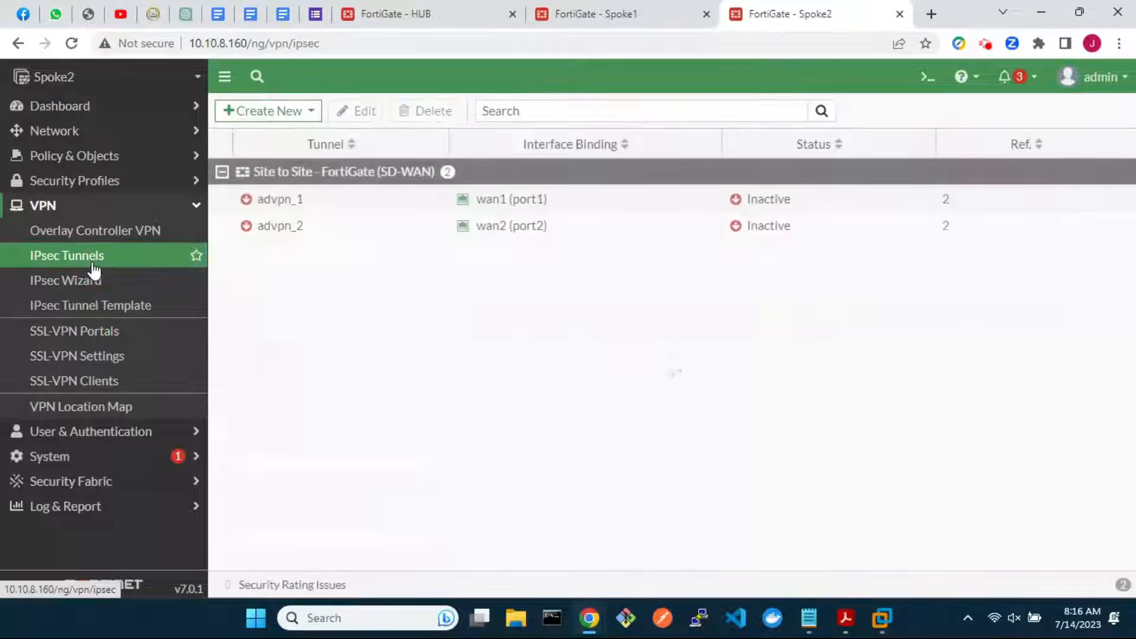
double_click(310, 205)
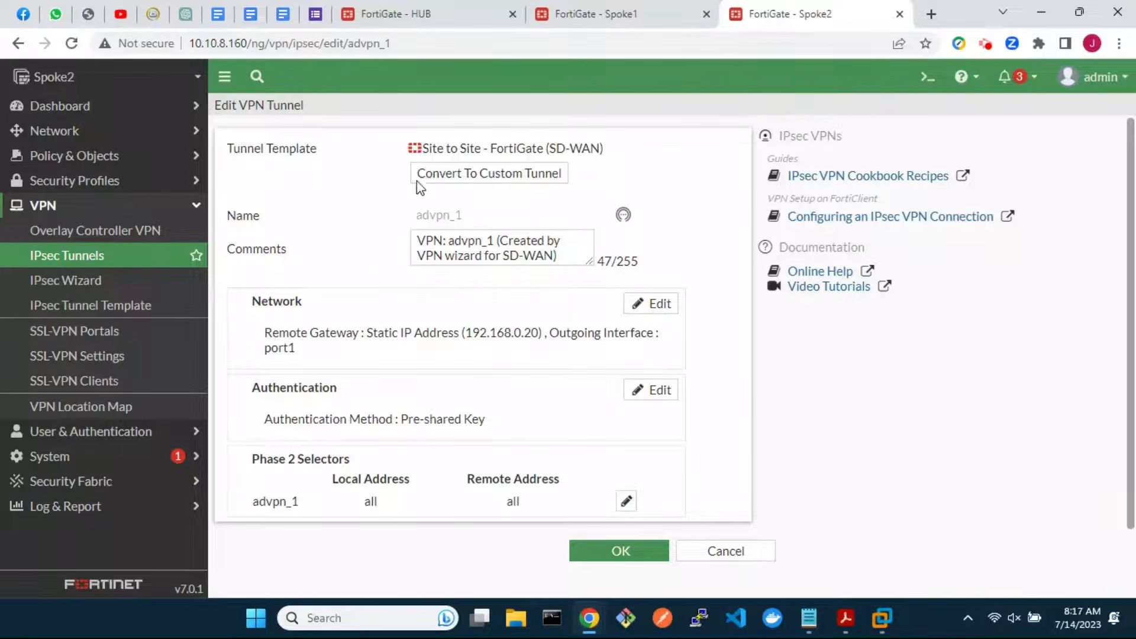
click(456, 177)
click(650, 234)
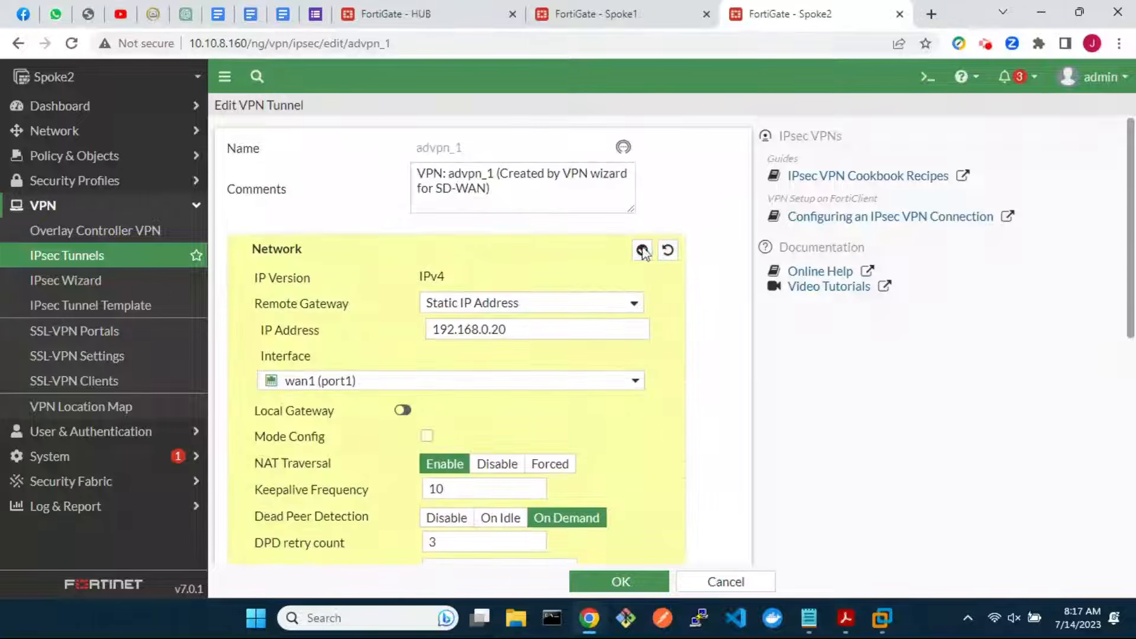
scroll(499, 446, down, 5)
click(262, 366)
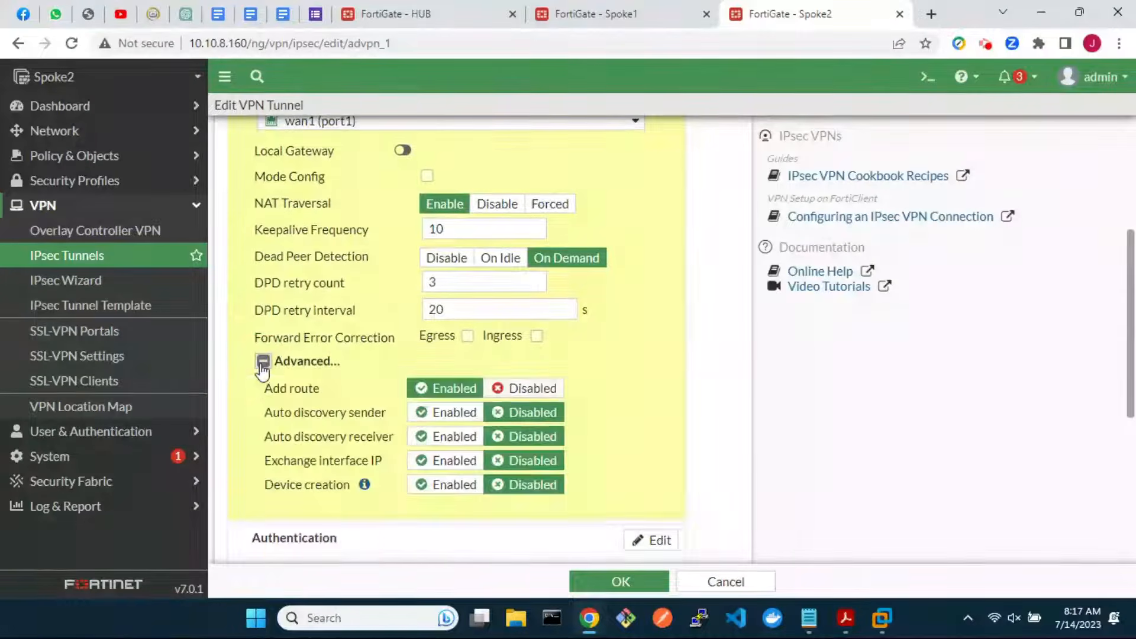
click(523, 391)
click(452, 440)
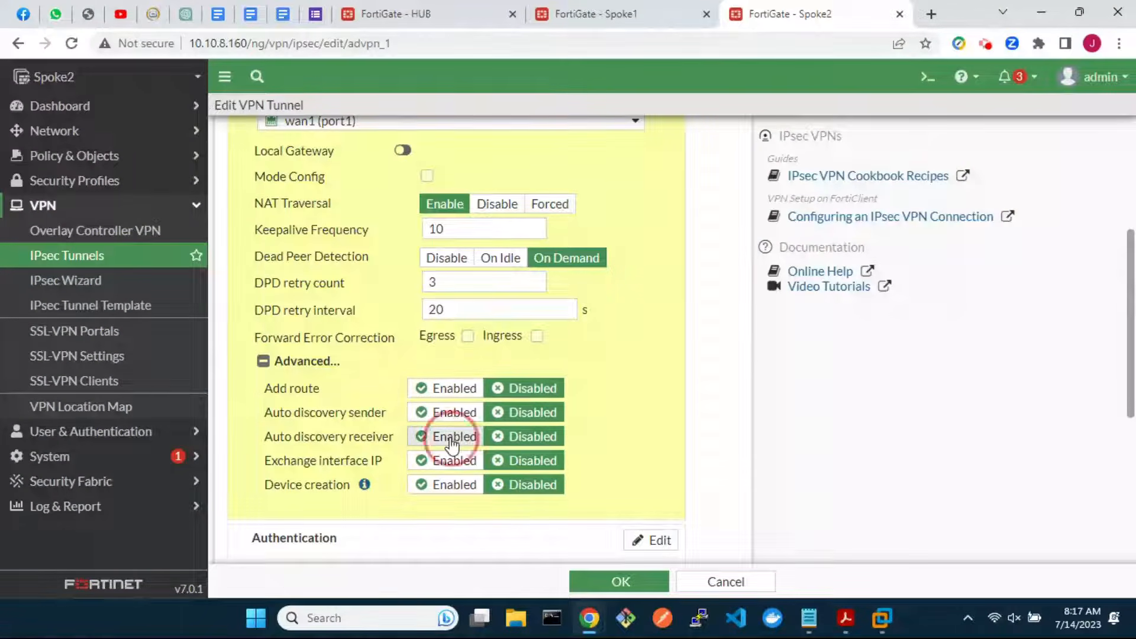
scroll(622, 364, up, 3)
click(642, 142)
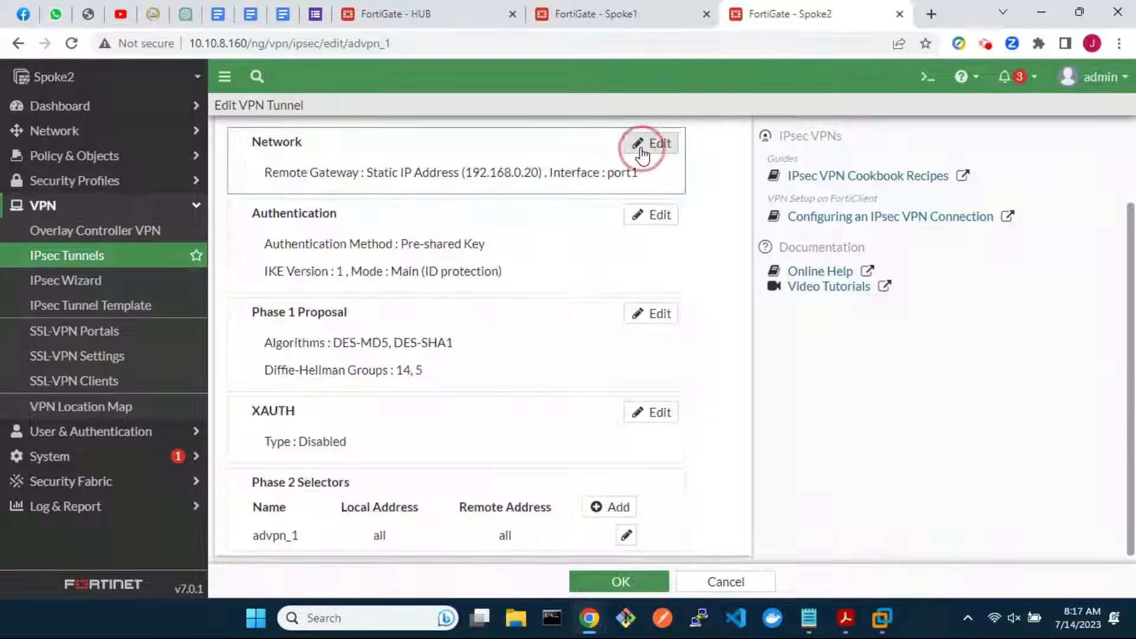
Enable phase 2 auto-negotiate on advpn_1 and save the tunnel
click(627, 528)
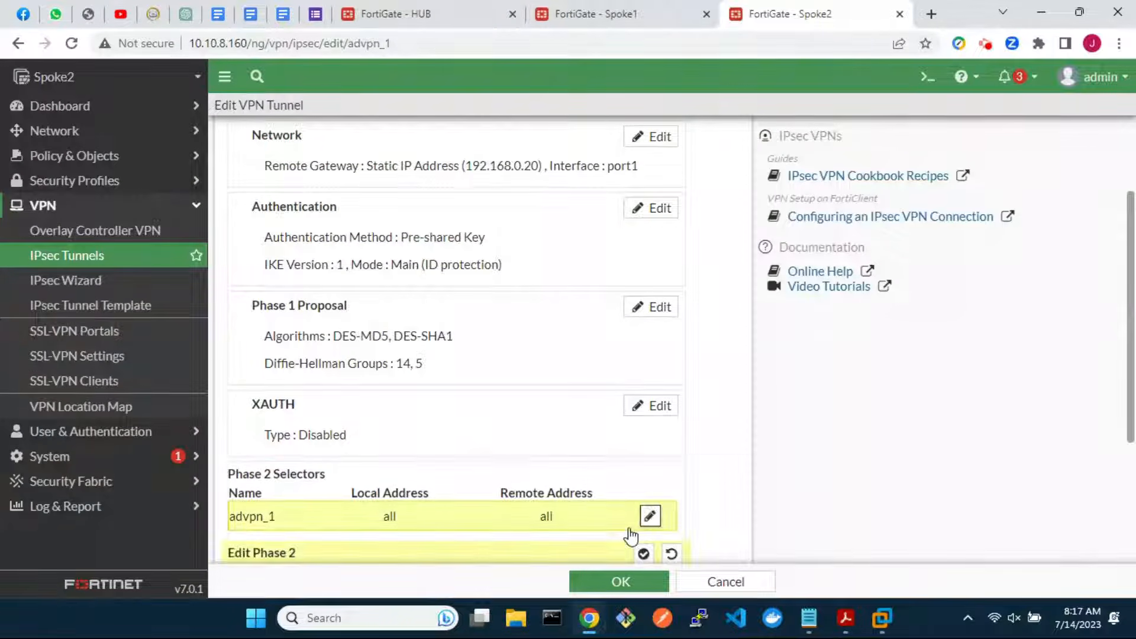
click(240, 534)
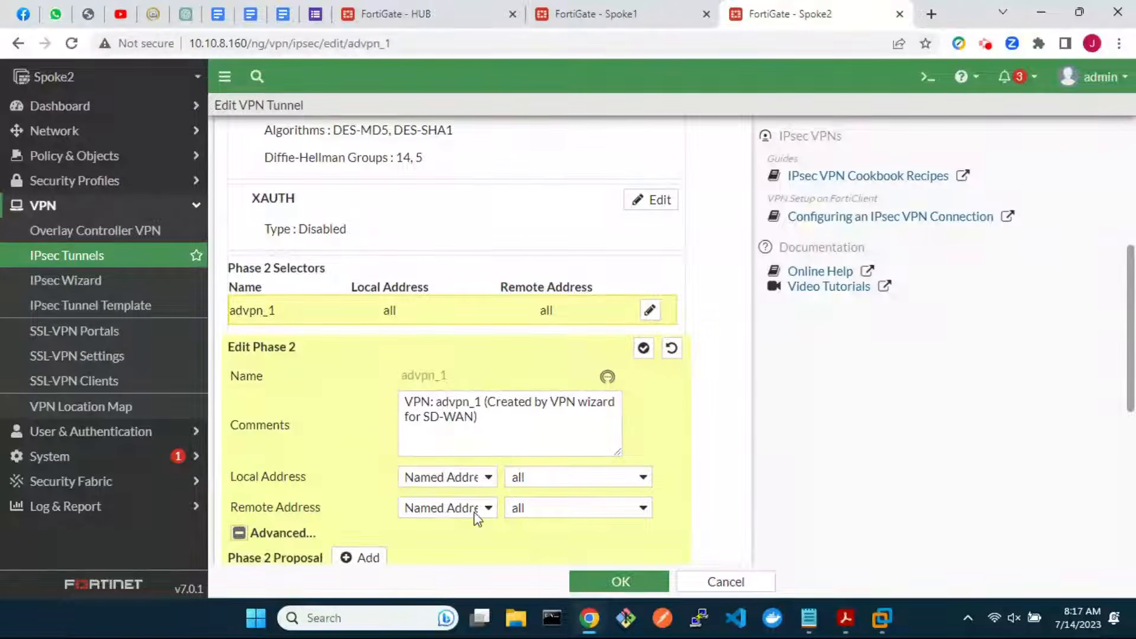
scroll(474, 512, down, 5)
click(402, 453)
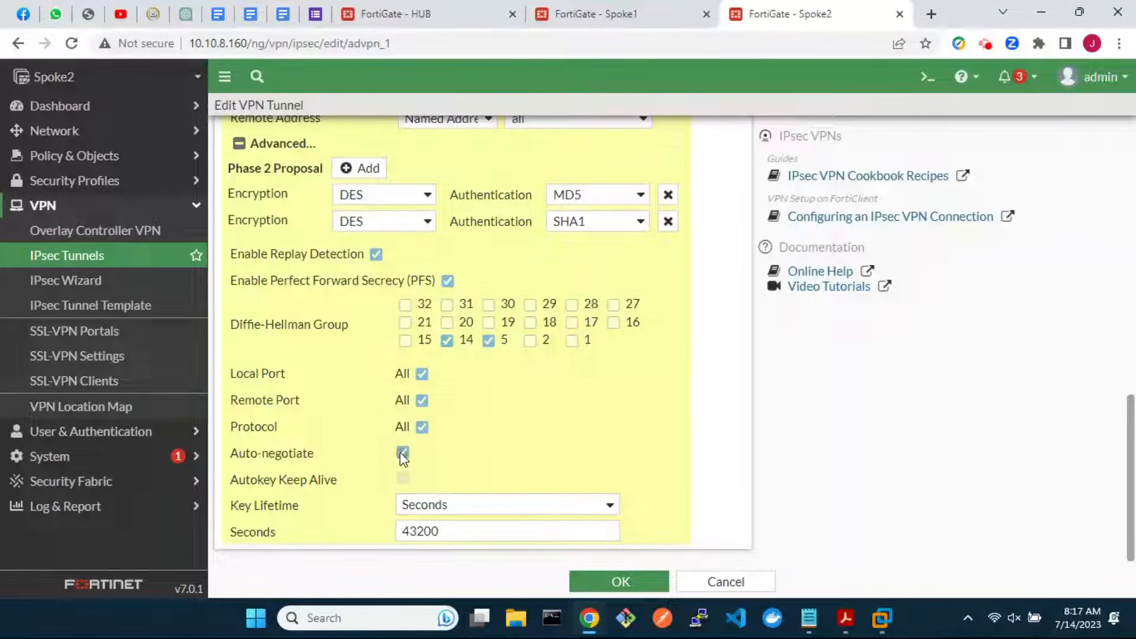
click(608, 581)
double_click(343, 266)
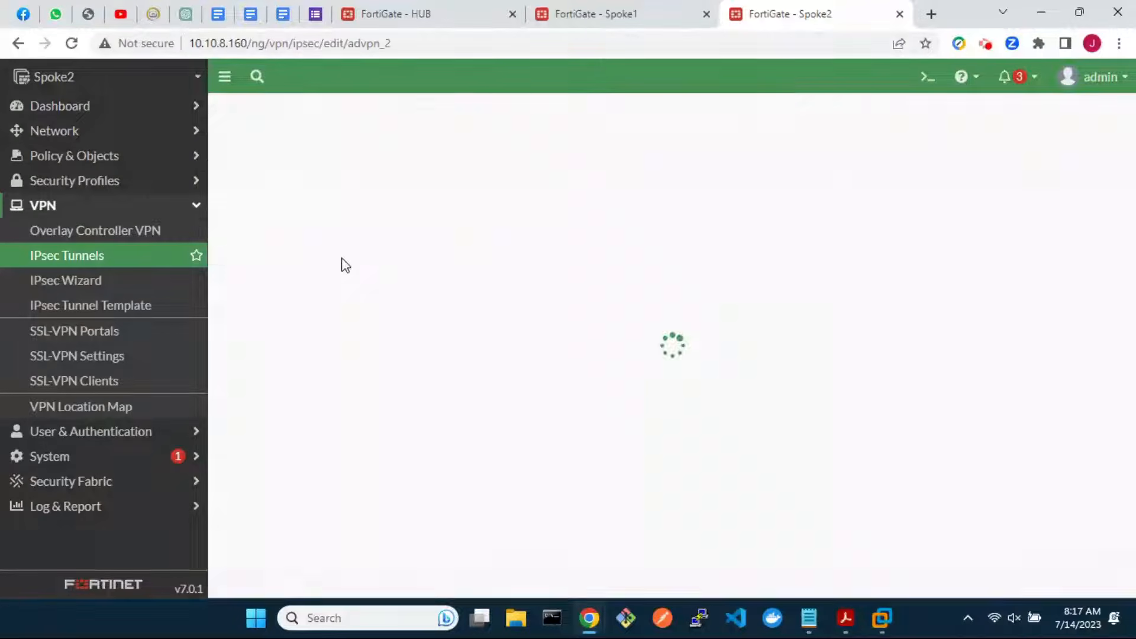
Convert advpn_2 to a custom tunnel with add route disabled and auto-discovery receiver enabled
click(492, 178)
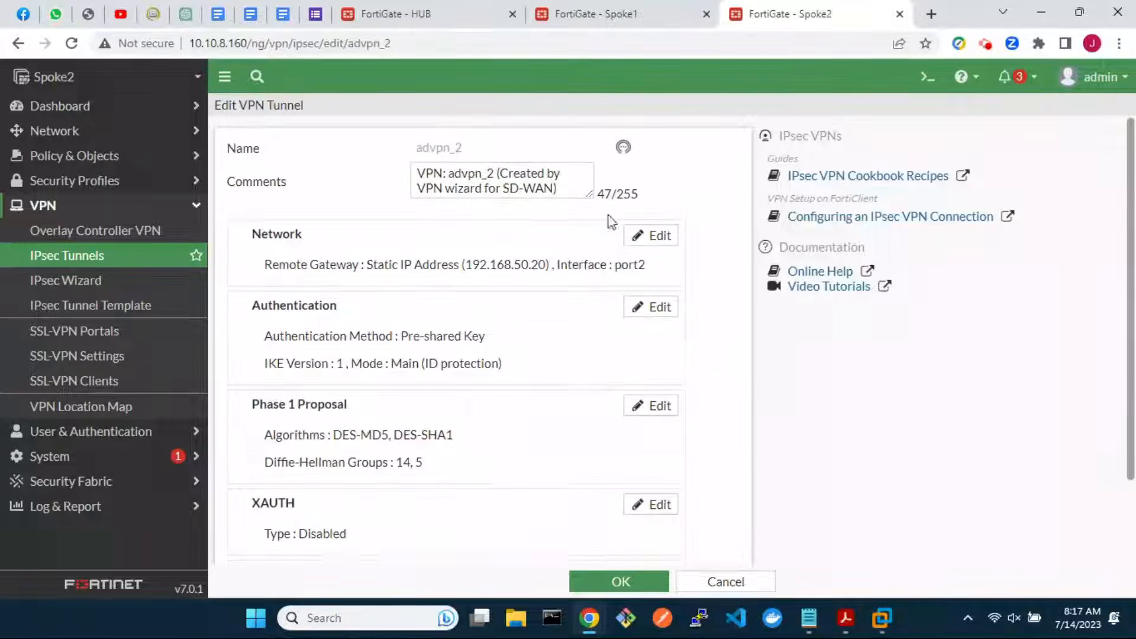
click(653, 232)
scroll(374, 460, down, 4)
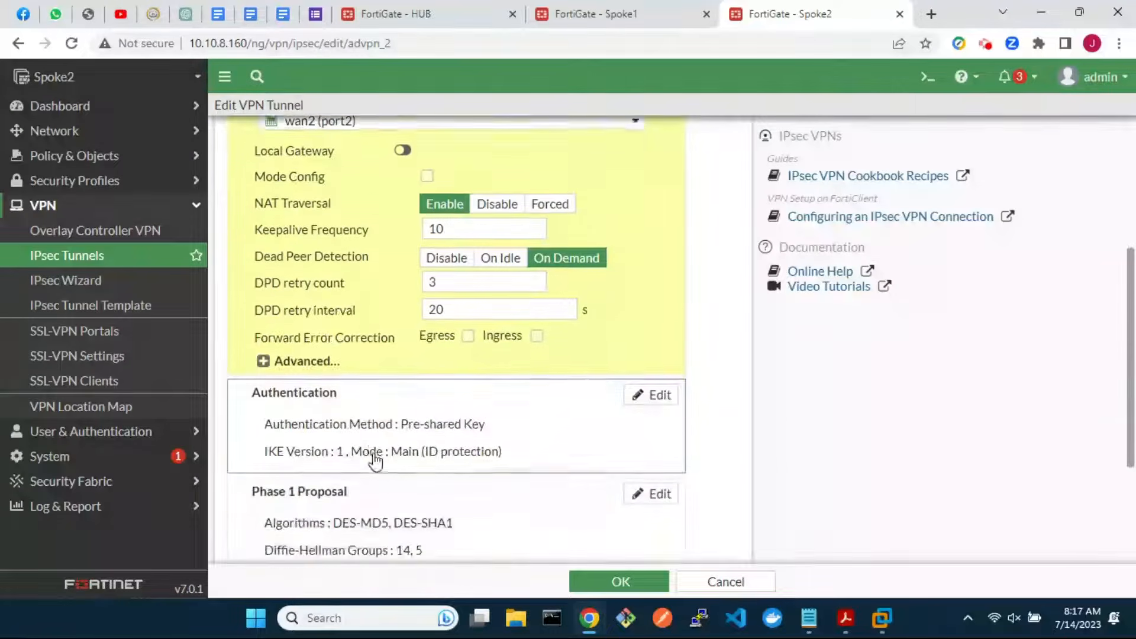
click(262, 358)
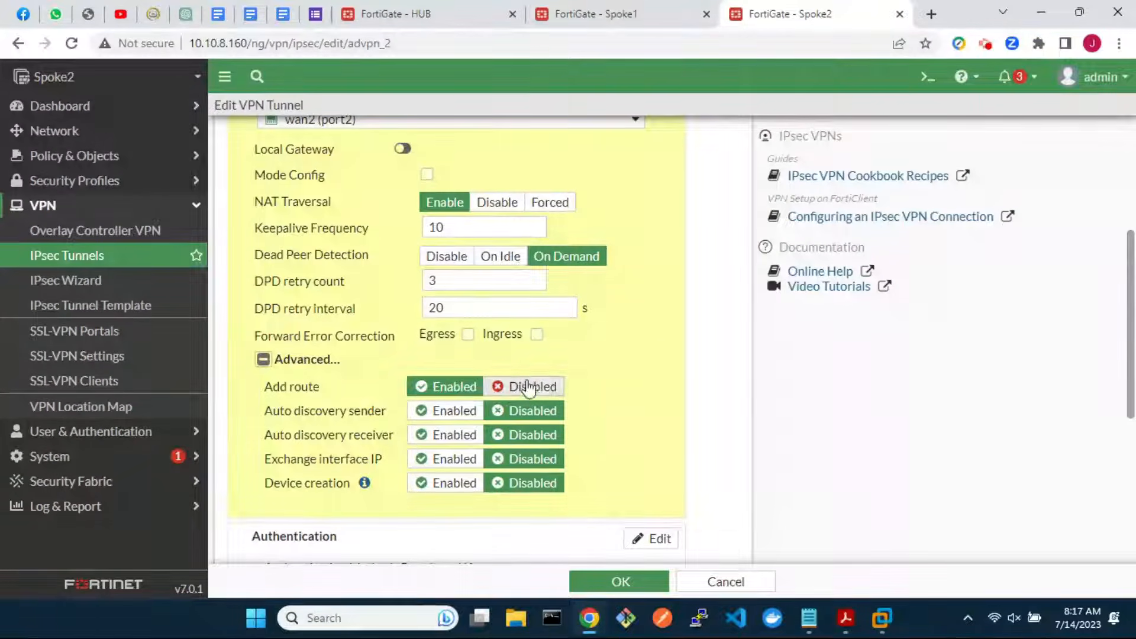
click(510, 388)
click(448, 436)
scroll(609, 332, up, 4)
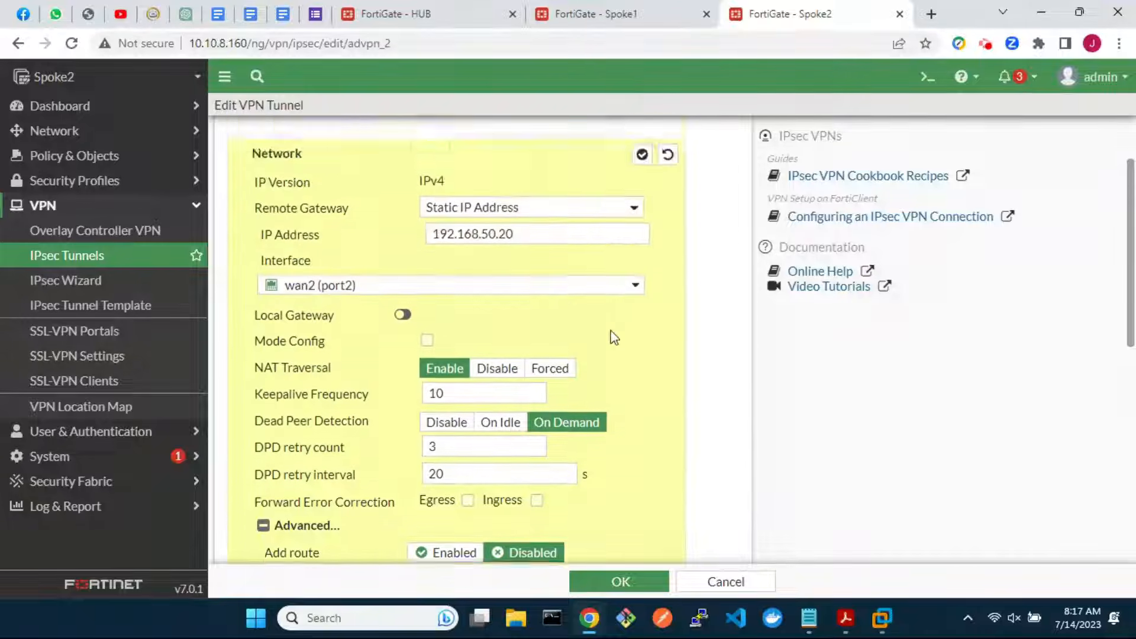
click(642, 233)
Enable phase 2 auto-negotiate on advpn_2 and save the tunnel
scroll(622, 500, down, 2)
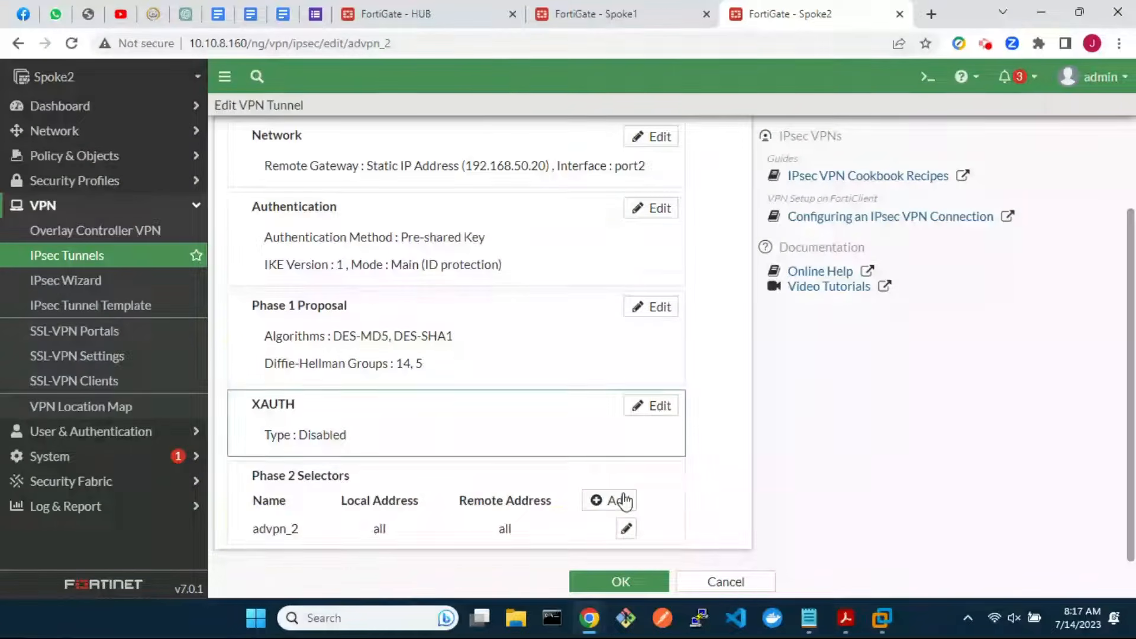
click(626, 528)
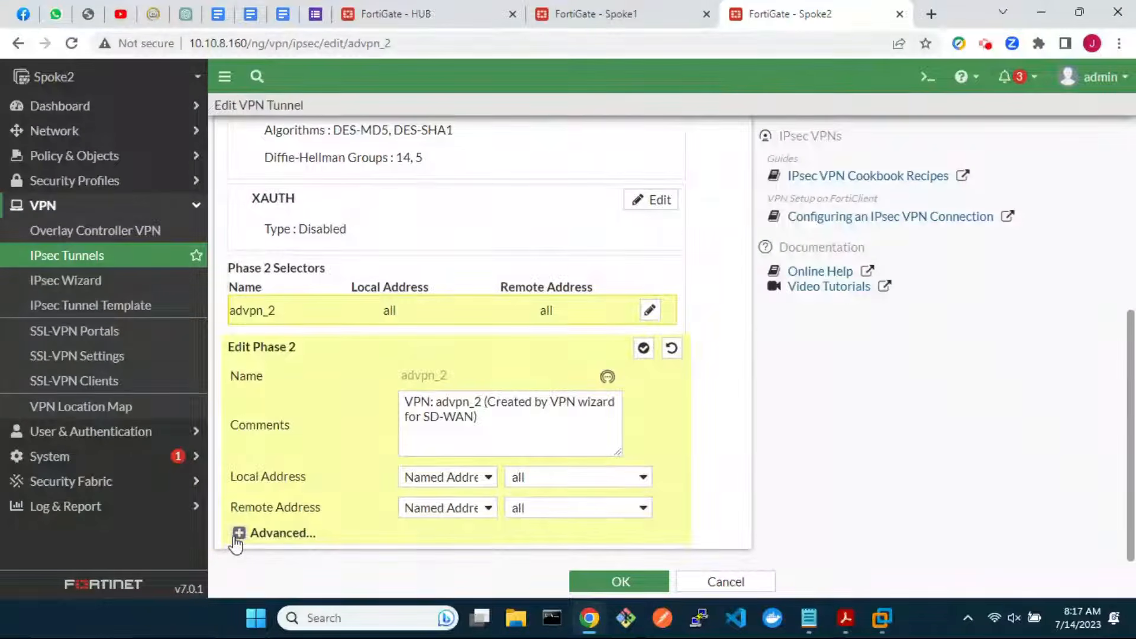
click(238, 534)
scroll(437, 474, down, 5)
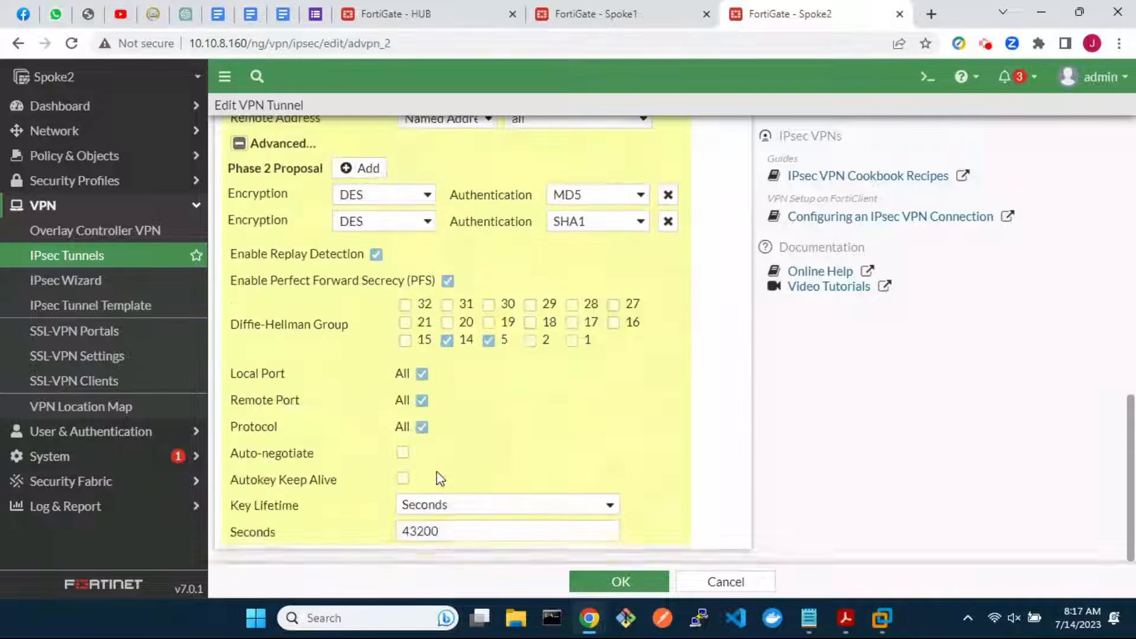
click(403, 453)
click(610, 581)
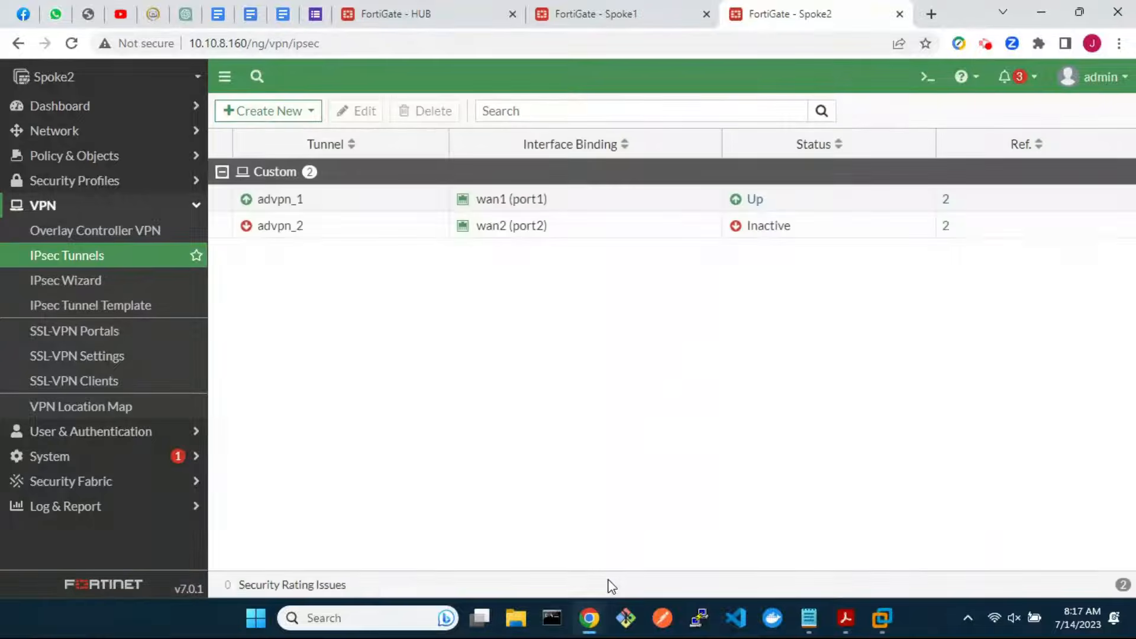
Start a new firewall policy on Spoke2 named sdwan-in
click(99, 259)
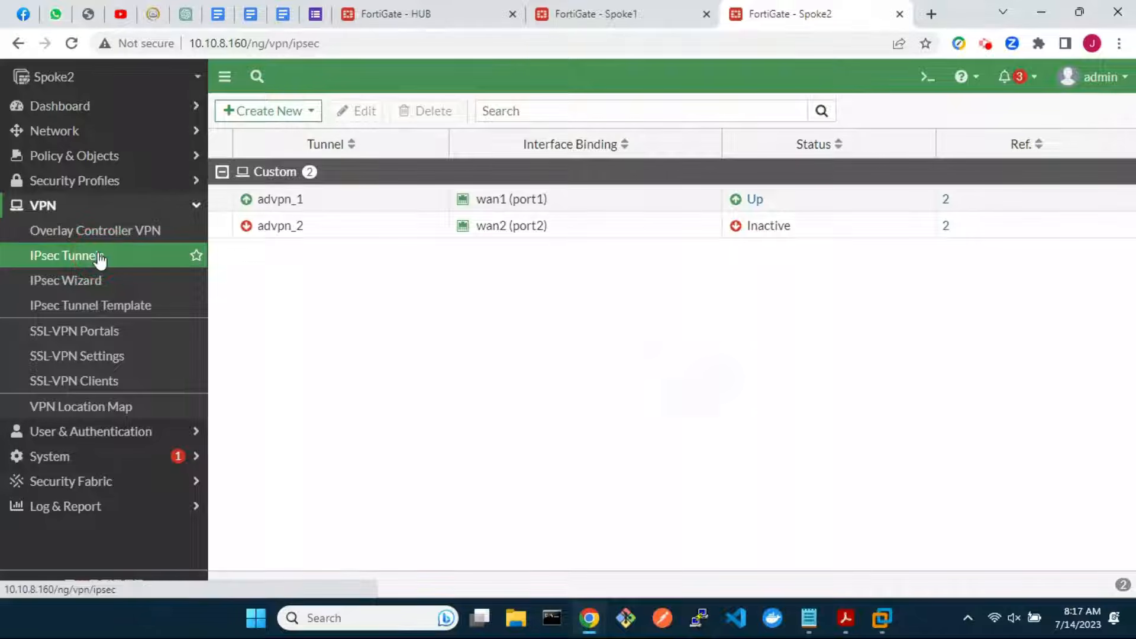
click(88, 157)
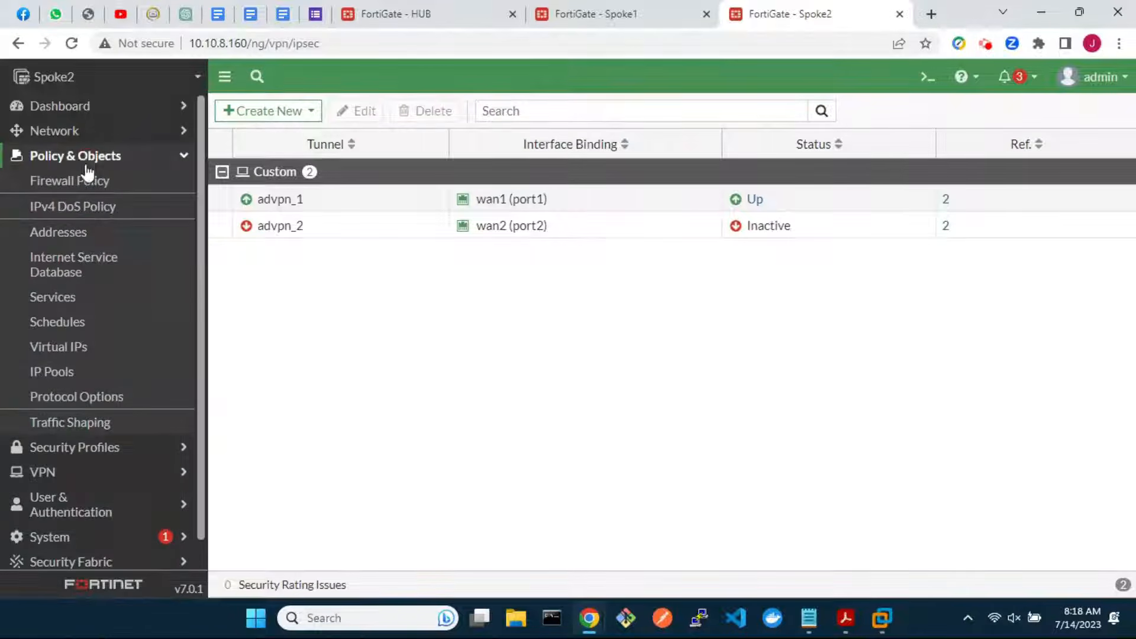
click(86, 183)
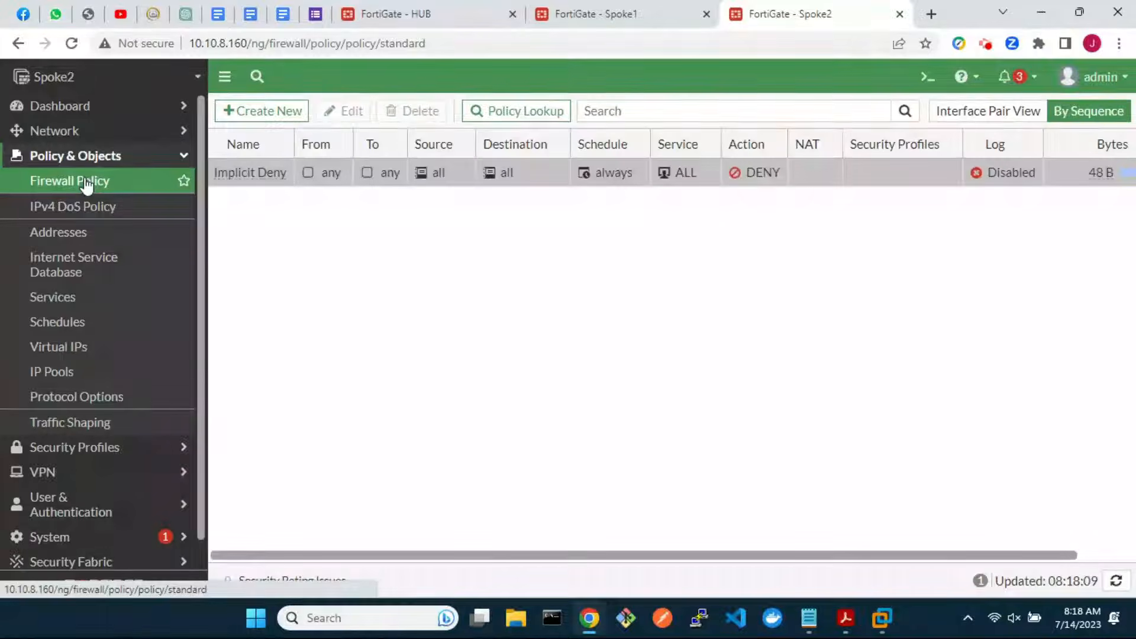
click(265, 116)
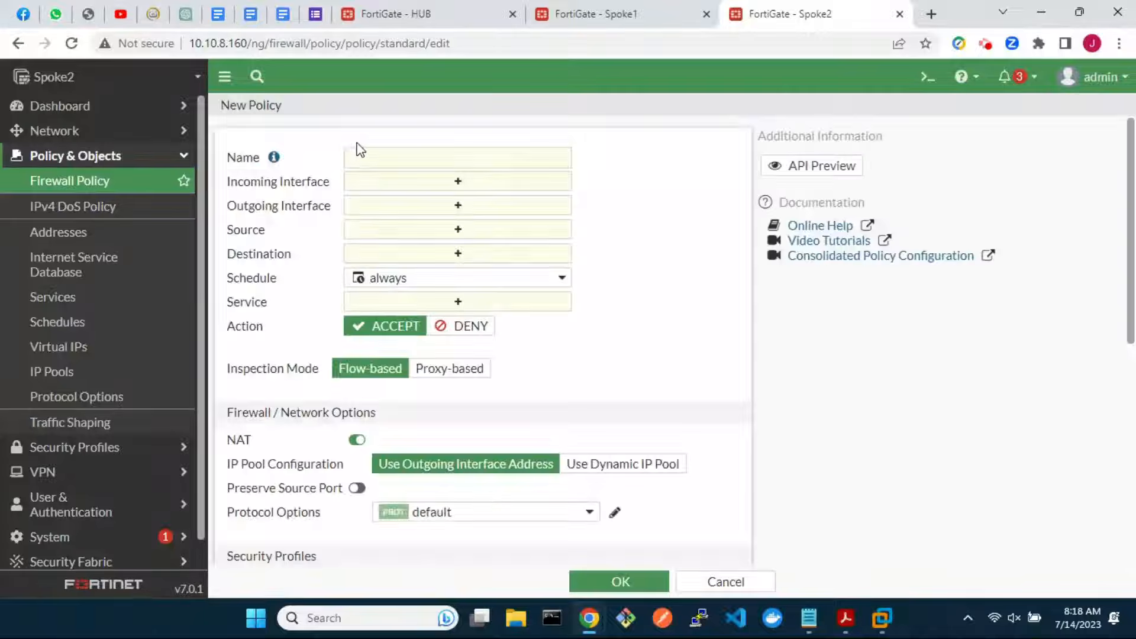
click(408, 153)
text(sdwan-in)
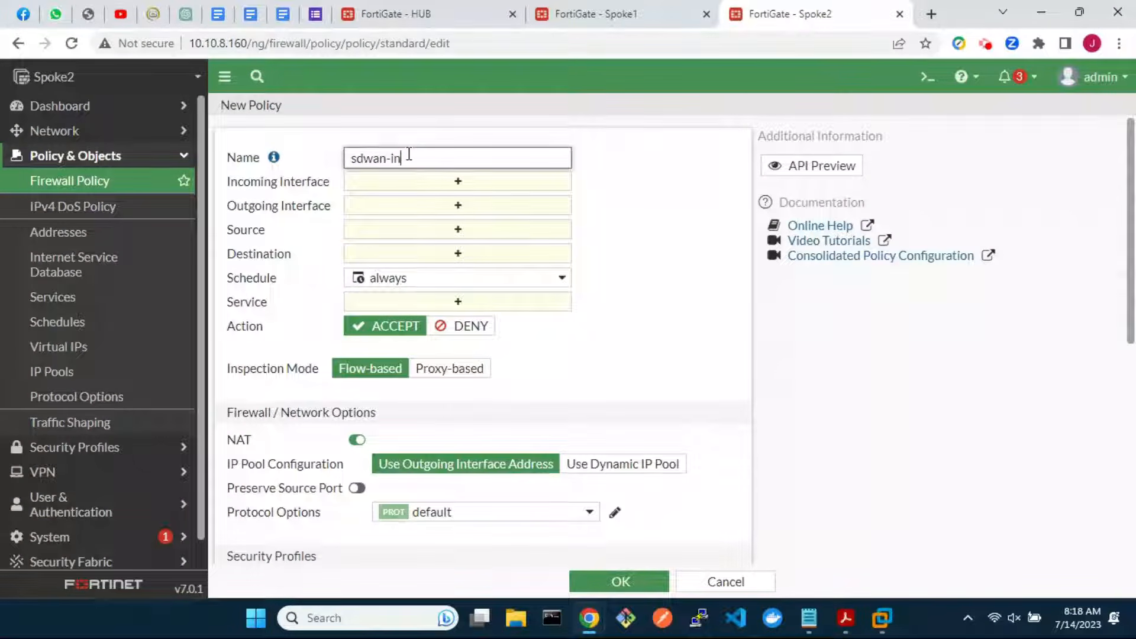
Route the policy from sdwan-advpn to LAN (port3), source all, destination 10.2.2.0/24_Spoke2
click(432, 183)
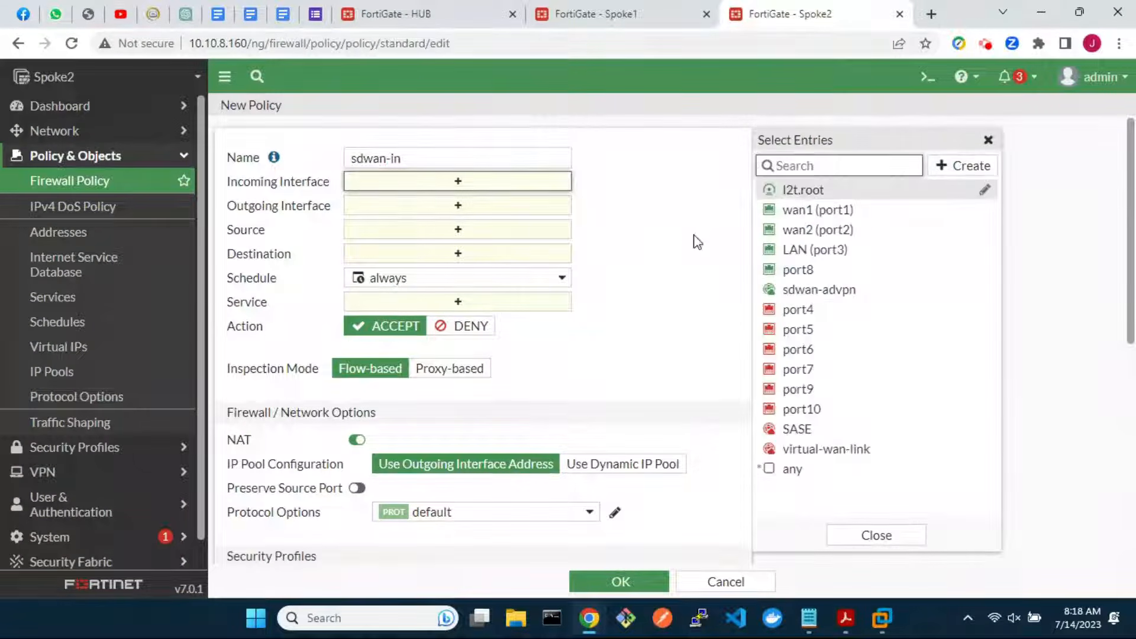
click(829, 289)
click(509, 229)
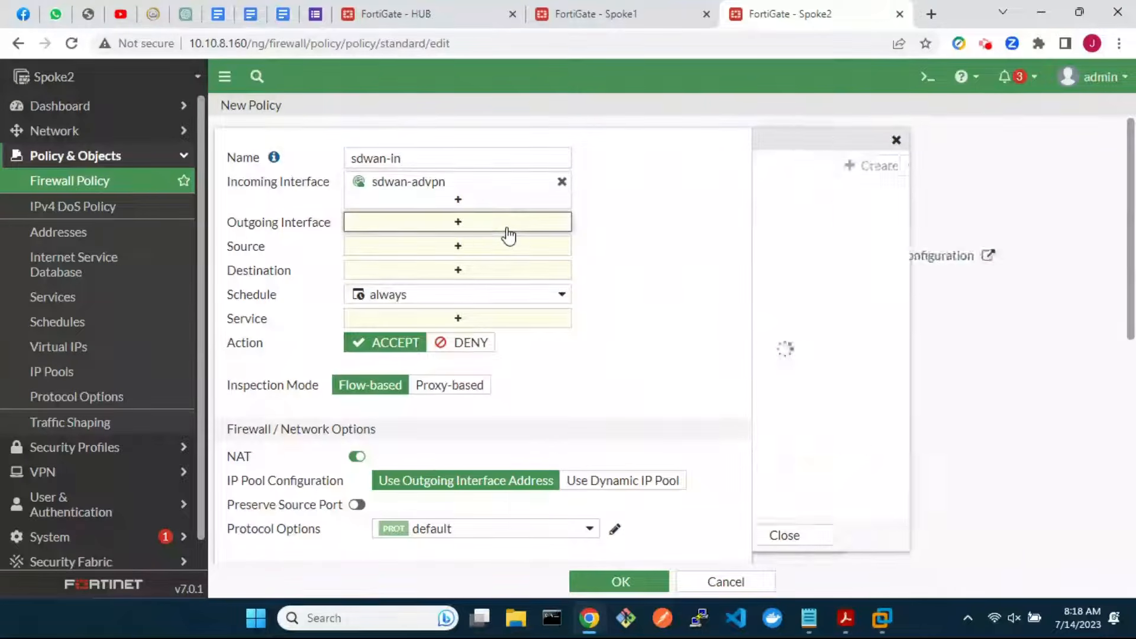
click(787, 254)
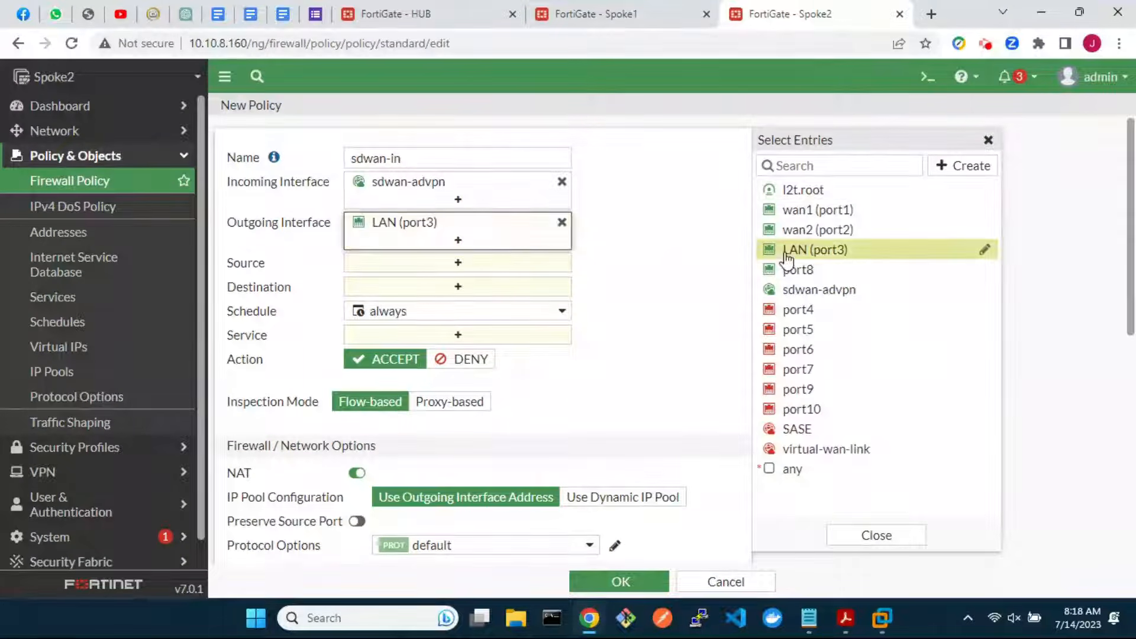
click(470, 264)
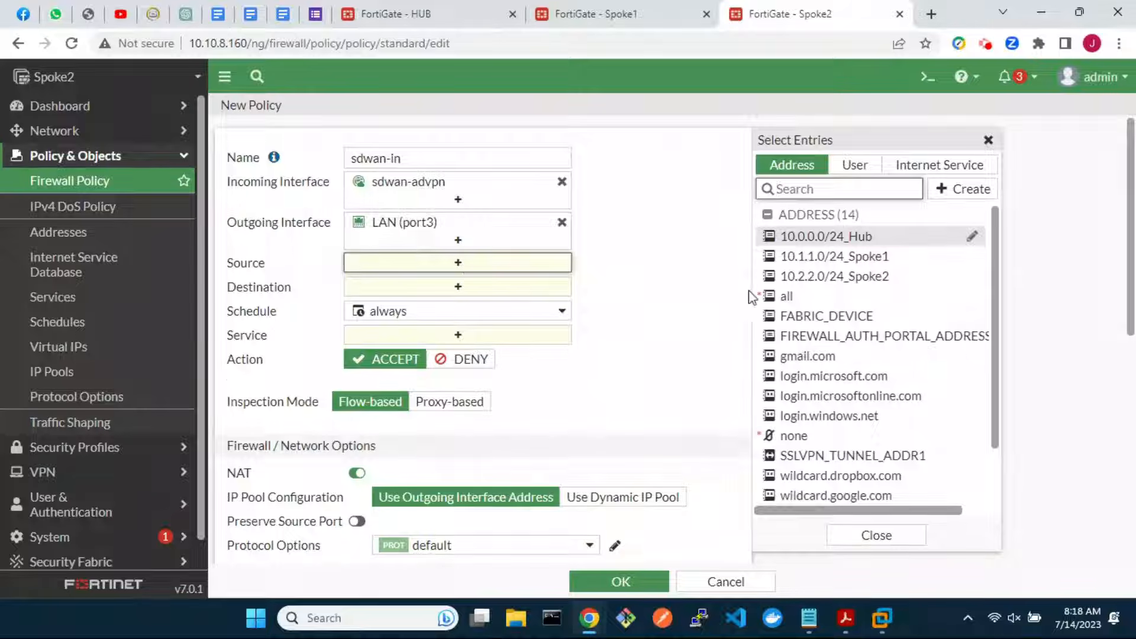
click(787, 296)
click(471, 304)
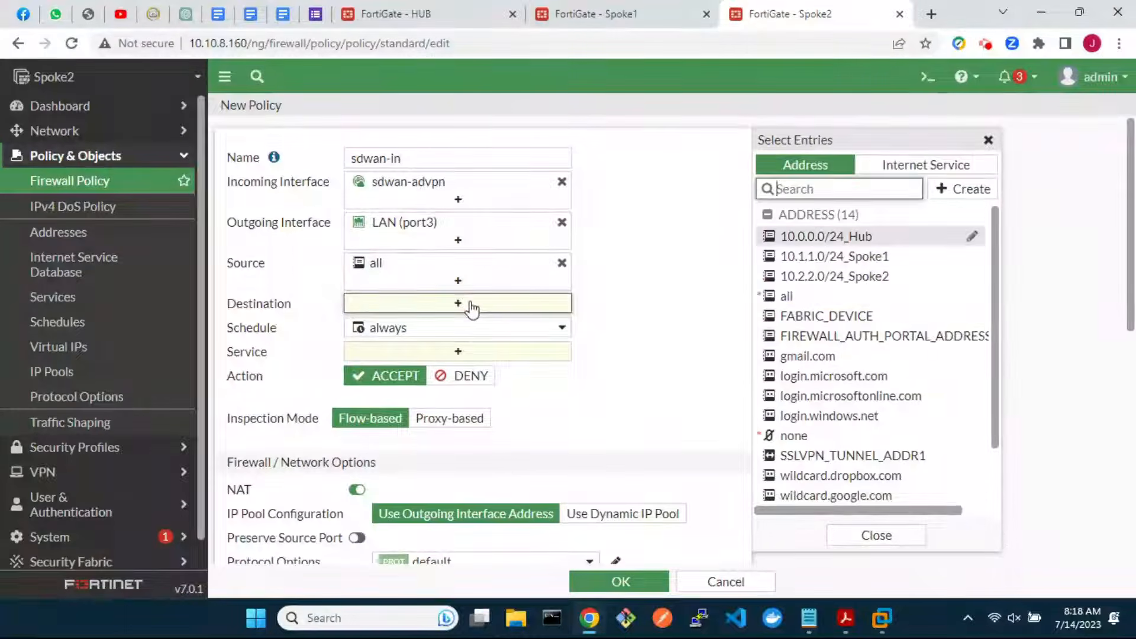
click(790, 277)
Set service ALL, disable NAT, log all sessions, and save sdwan-in
click(499, 370)
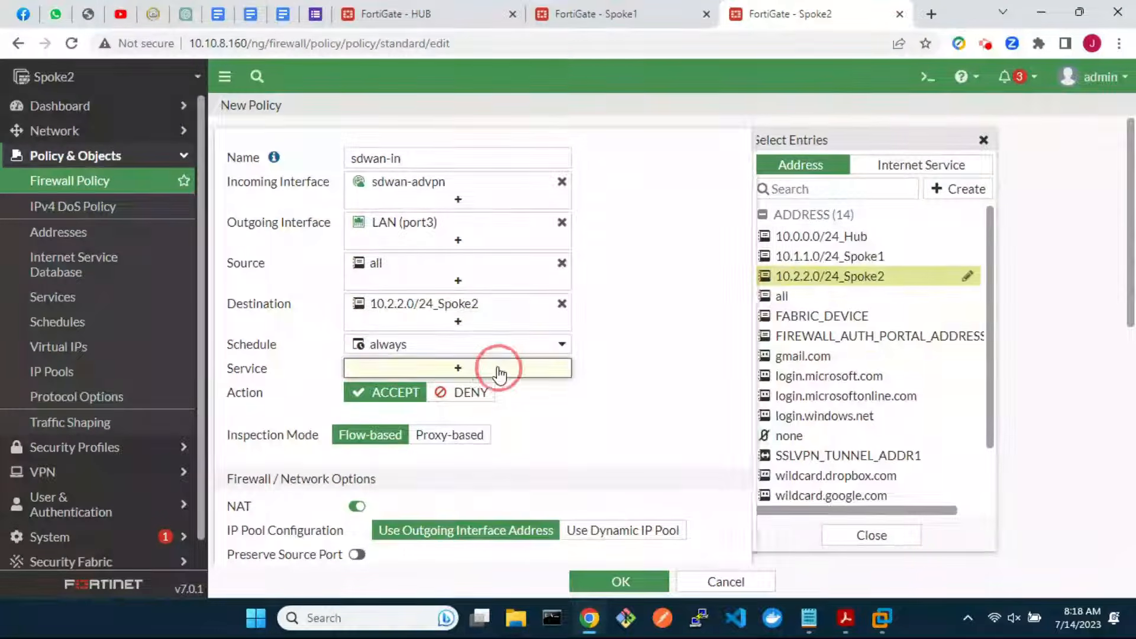
click(791, 231)
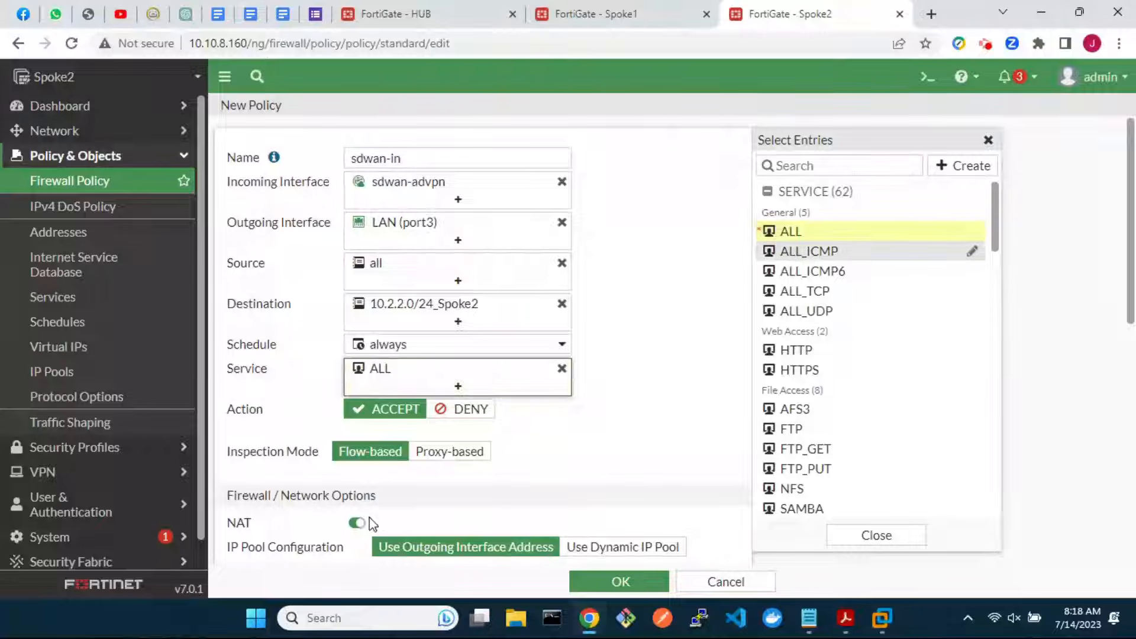
click(359, 522)
scroll(473, 499, down, 6)
click(609, 452)
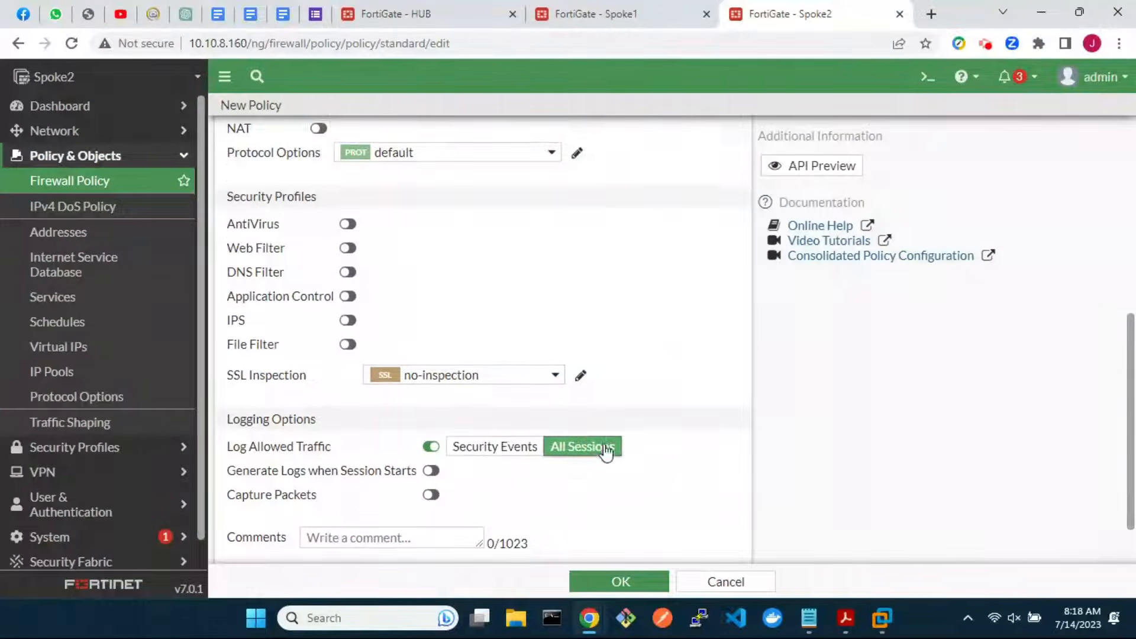
scroll(619, 535, down, 1)
click(620, 579)
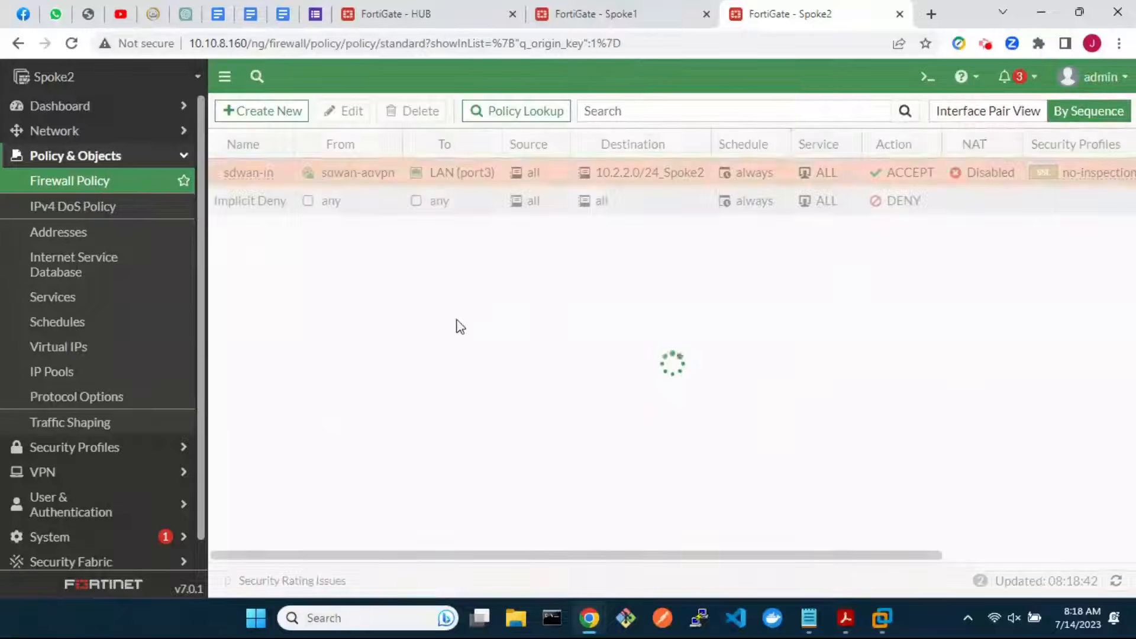
Clone sdwan-in as a reversed policy and open the copy for editing
right_click(250, 171)
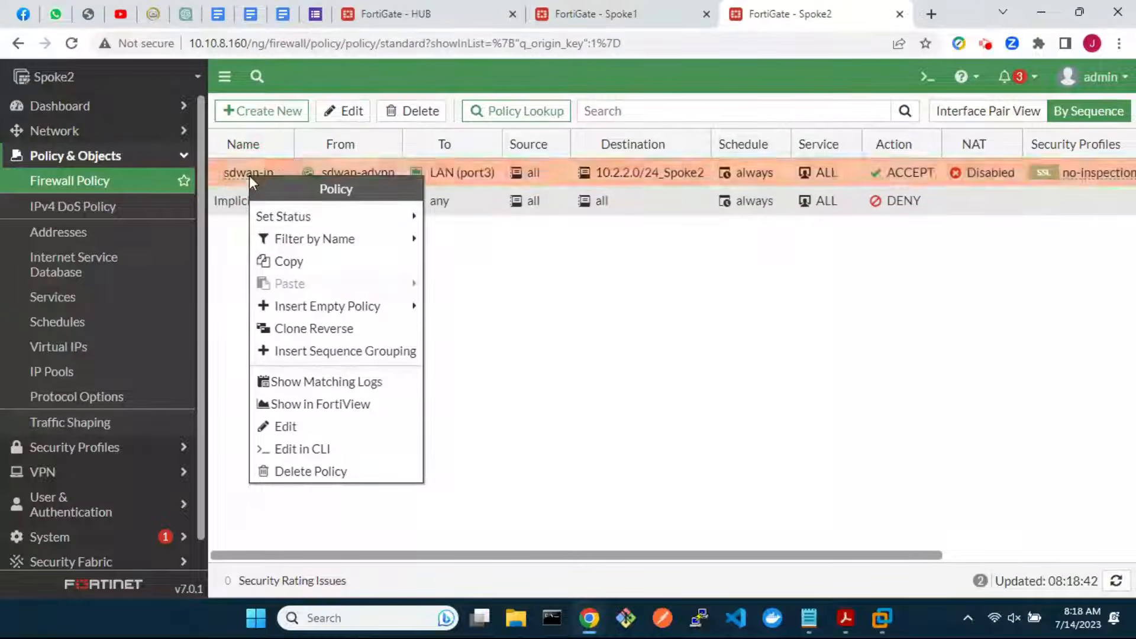
click(320, 329)
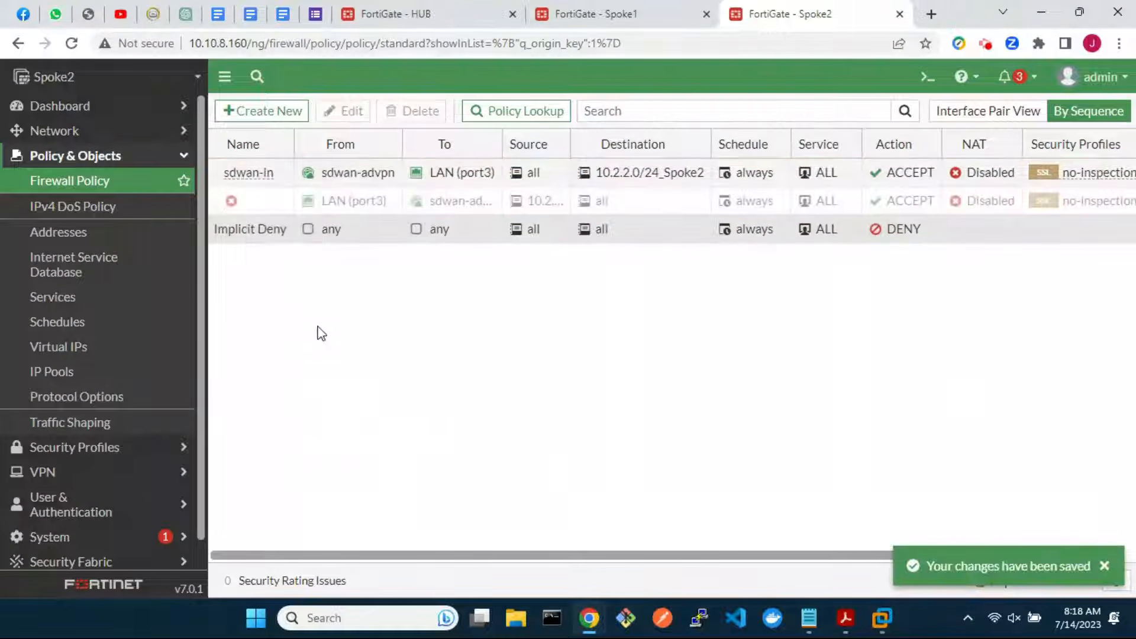
click(264, 202)
click(341, 111)
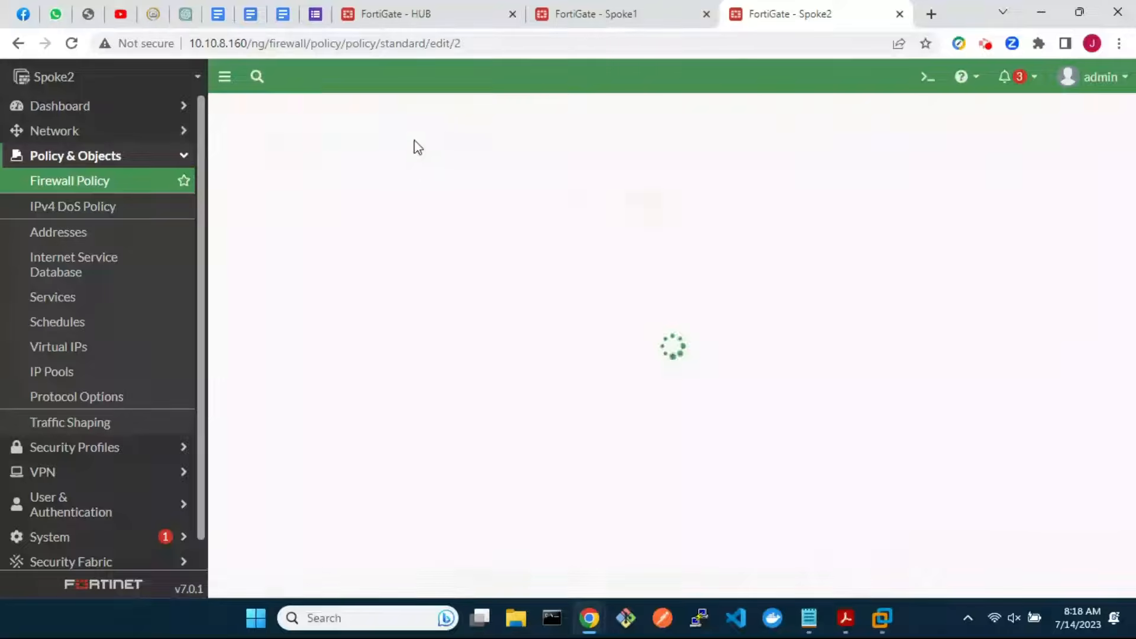
Rename the reversed copy sdwan-out, clear its comment, enable it and save
click(495, 157)
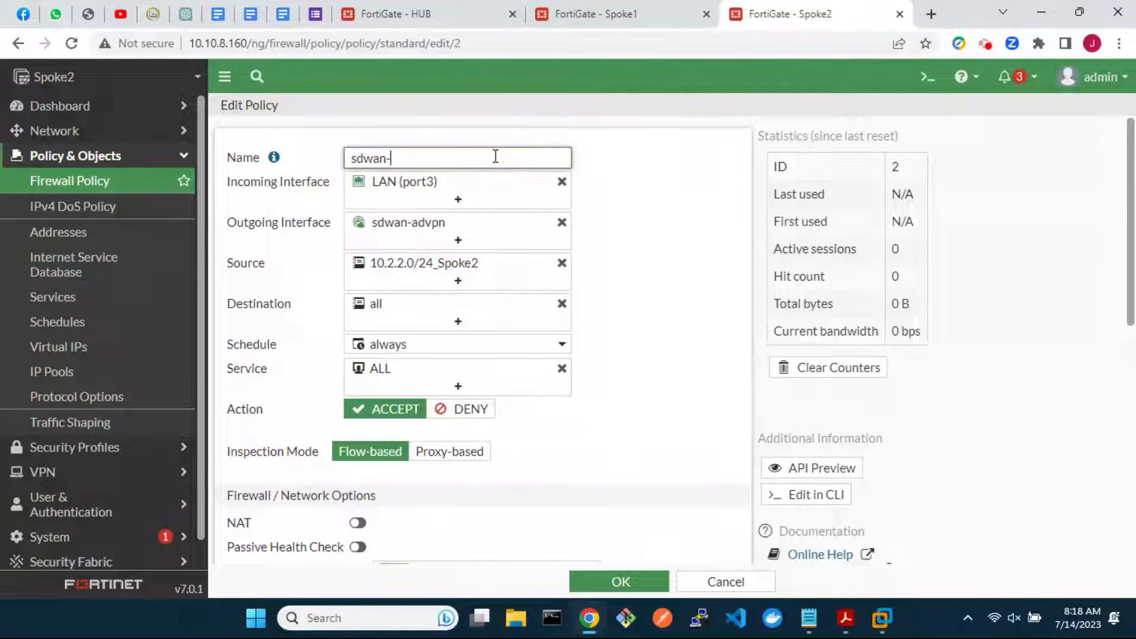
text(sdwan-out)
scroll(604, 385, down, 8)
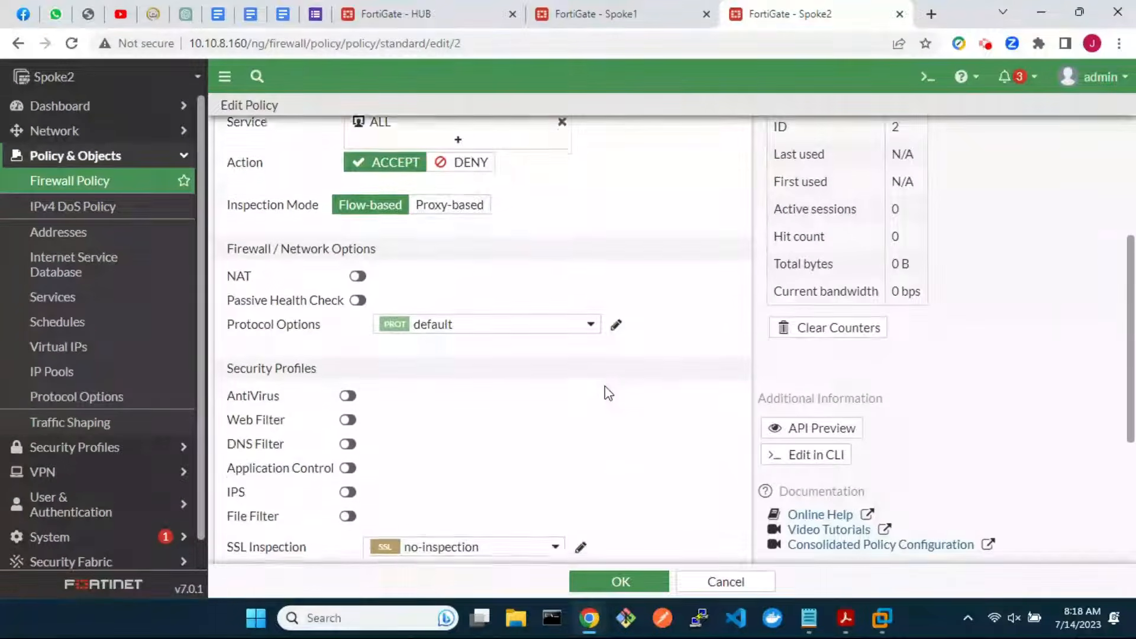
drag(393, 476, 300, 462)
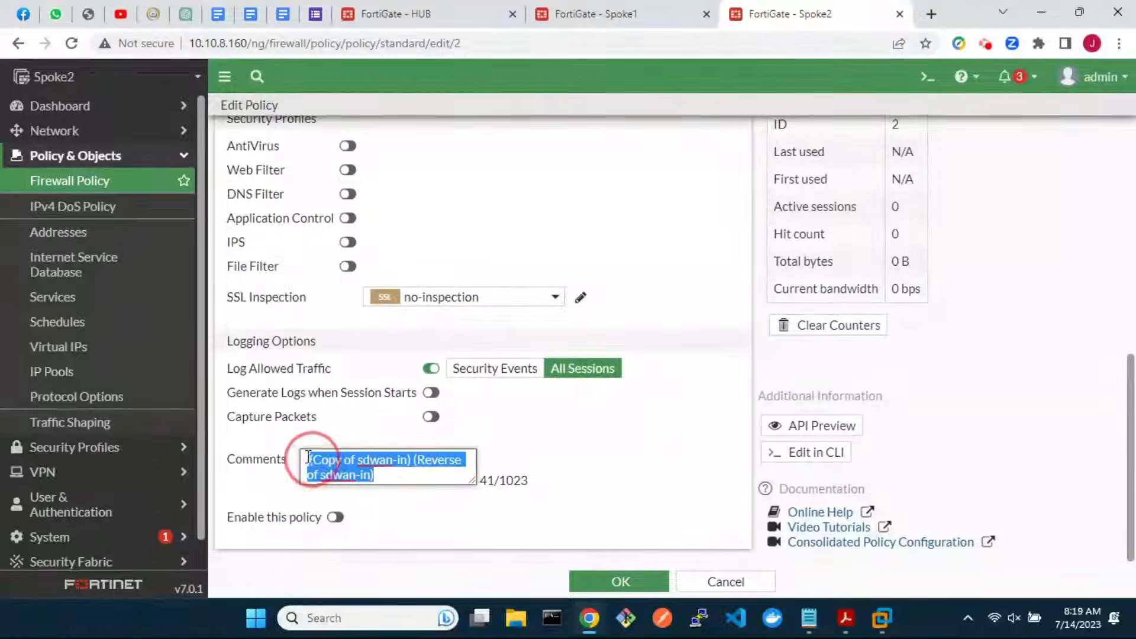
key(BackSpace)
click(335, 518)
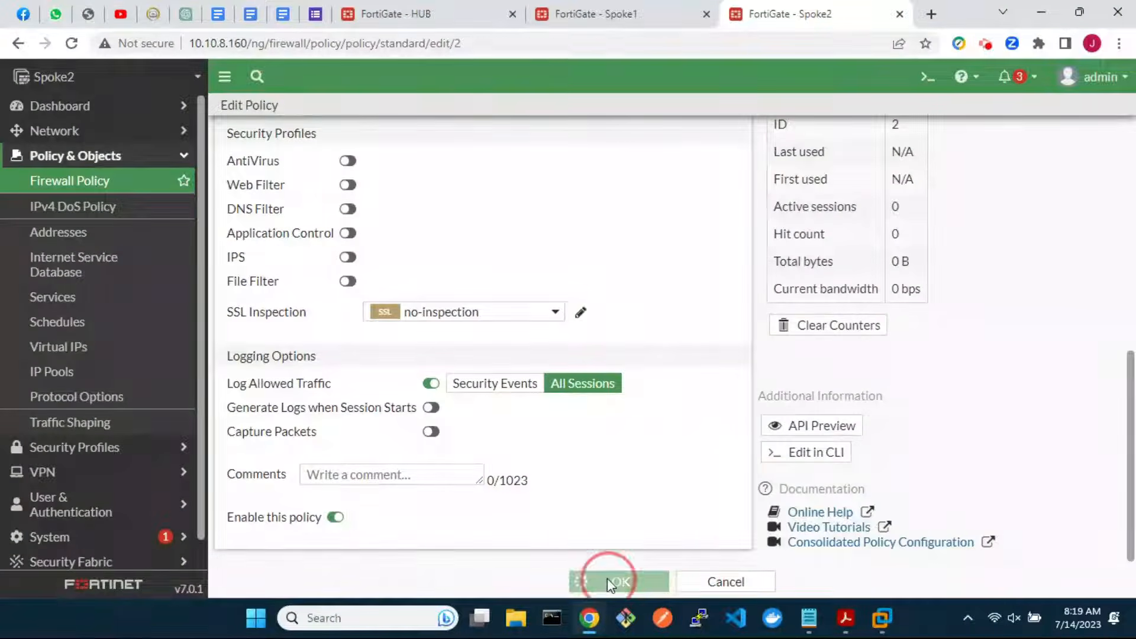
click(608, 579)
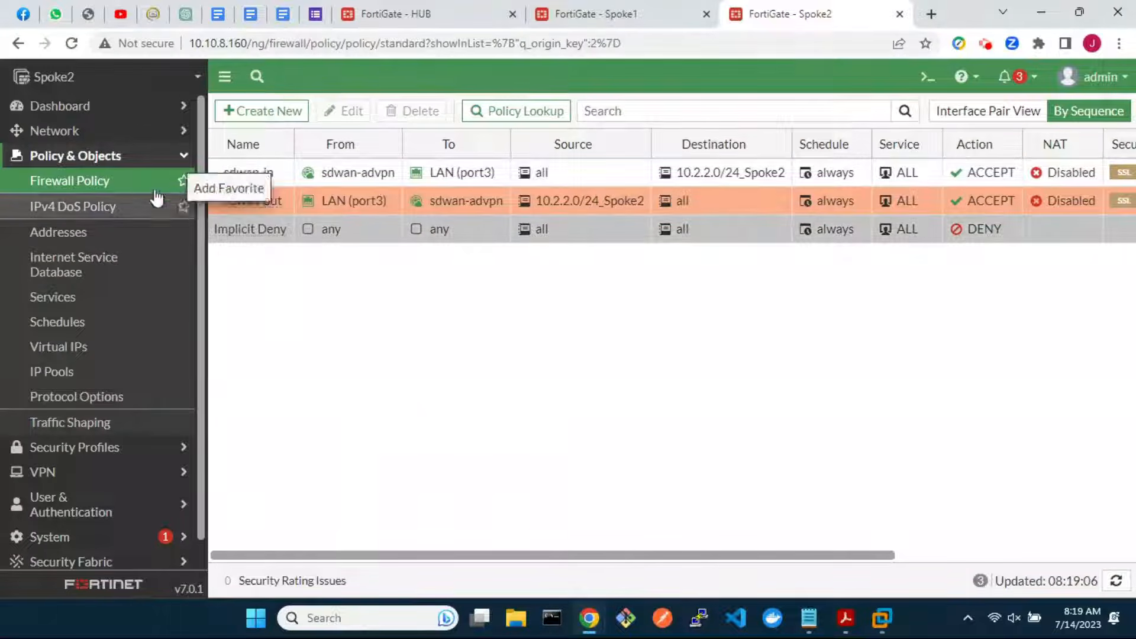
click(84, 134)
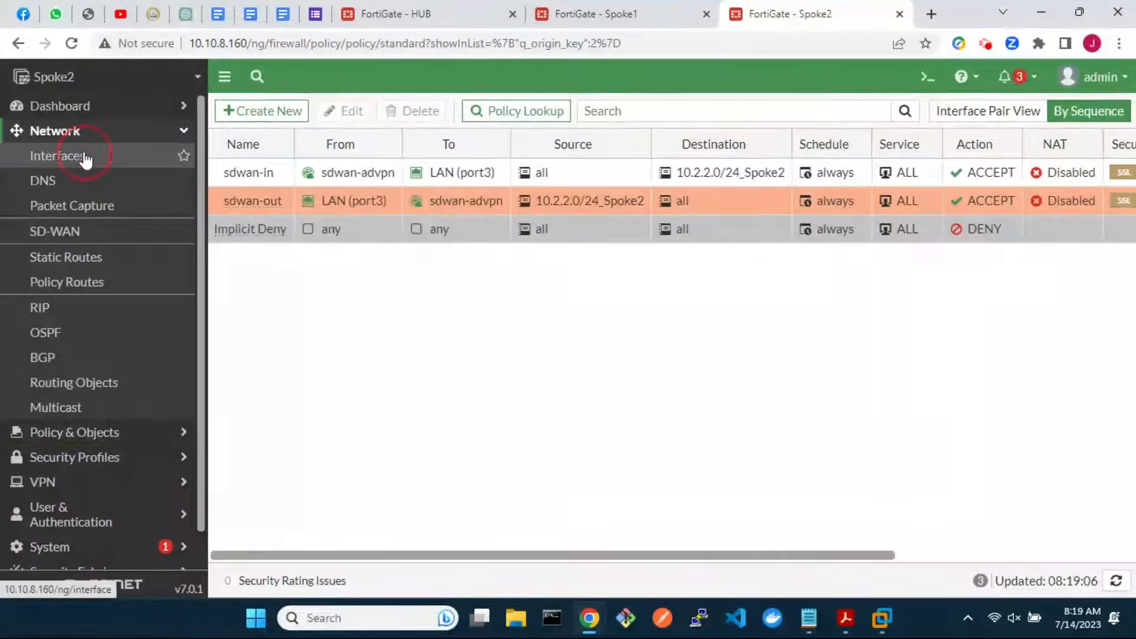
Set advpn_1 under wan1 to IP 10.100.100.3, remote 10.100.100.254/24, with PING allowed
click(83, 156)
scroll(339, 454, down, 3)
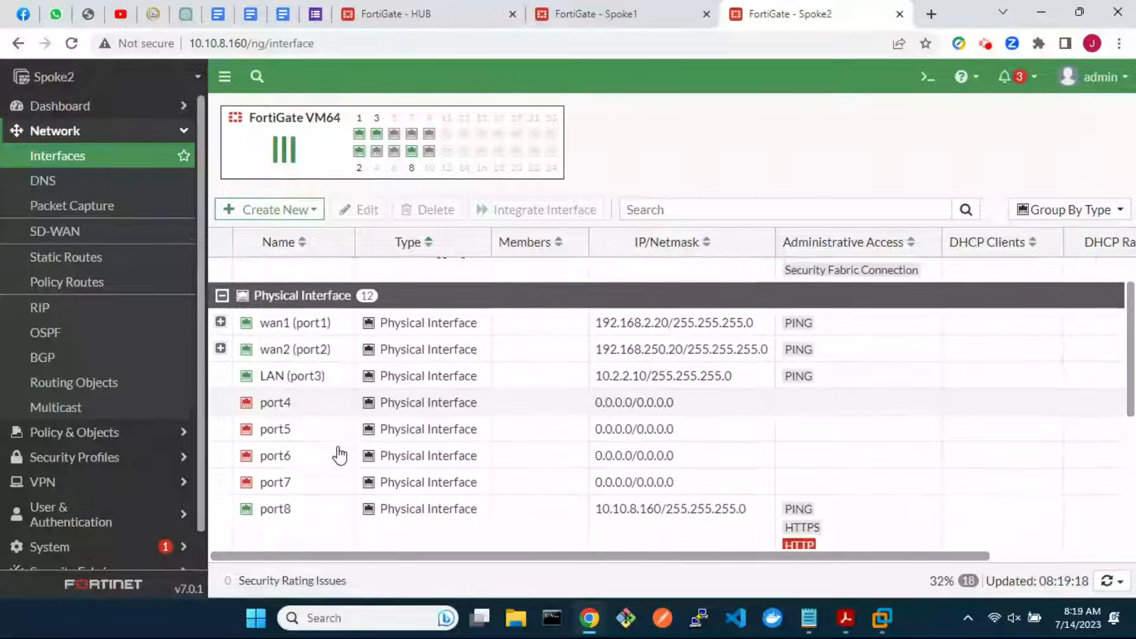
scroll(337, 456, up, 4)
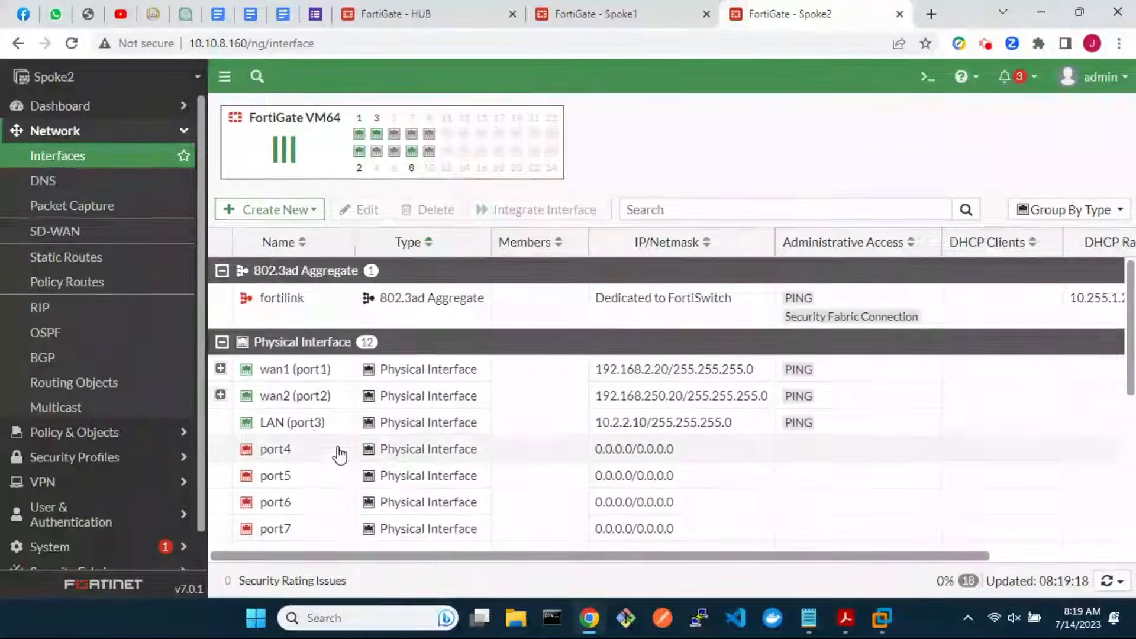
click(220, 368)
double_click(329, 396)
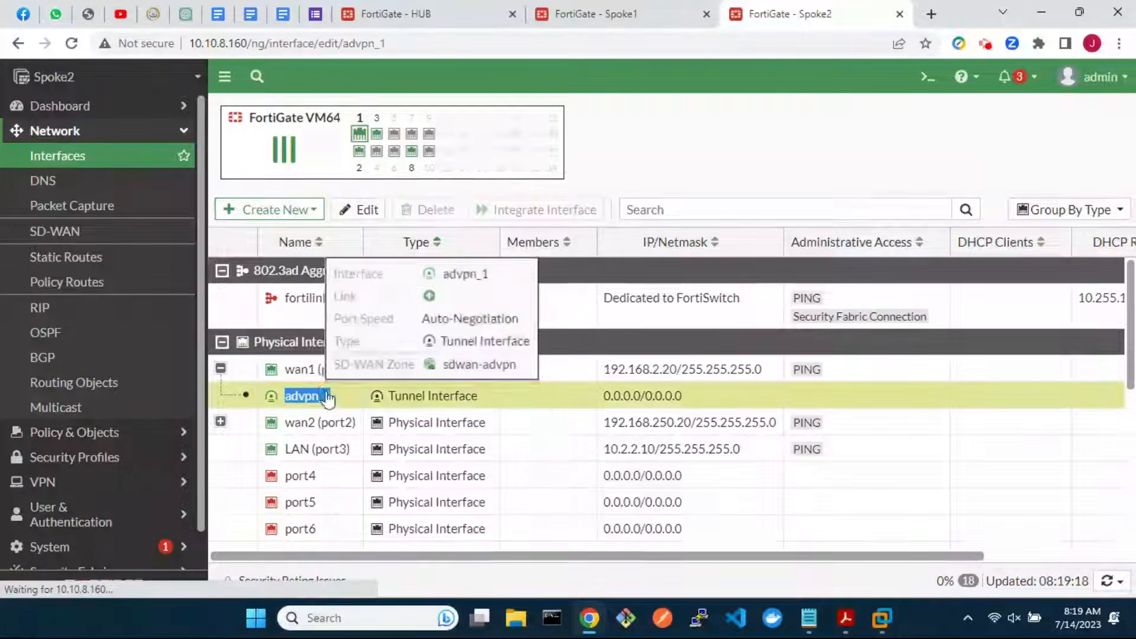
drag(405, 360, 346, 362)
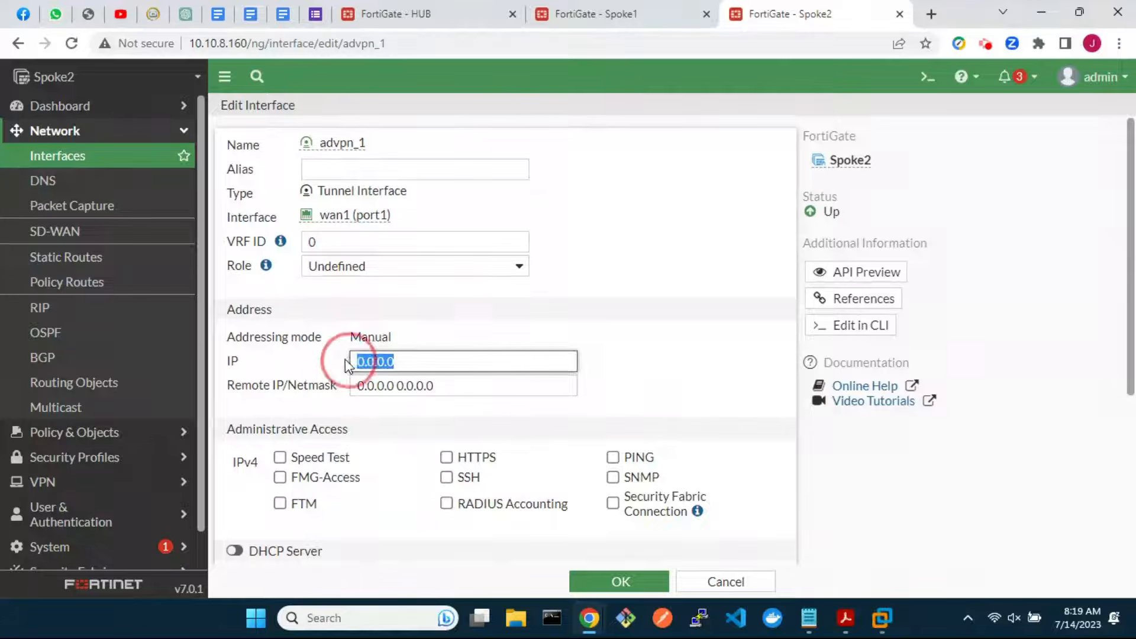
text(10.100.100)
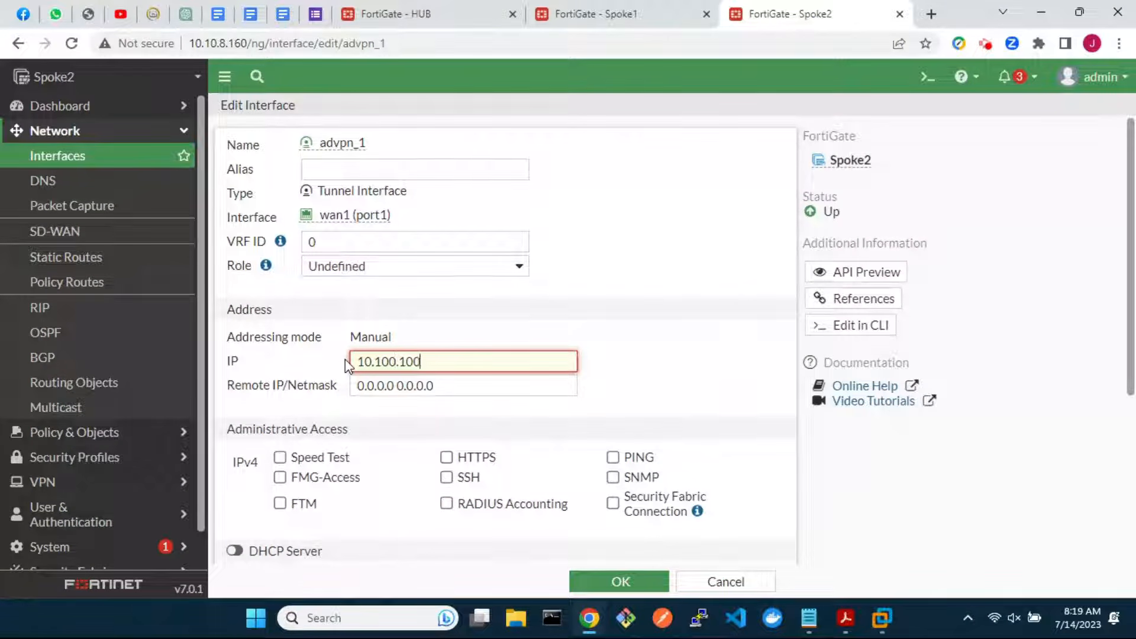
text(.3)
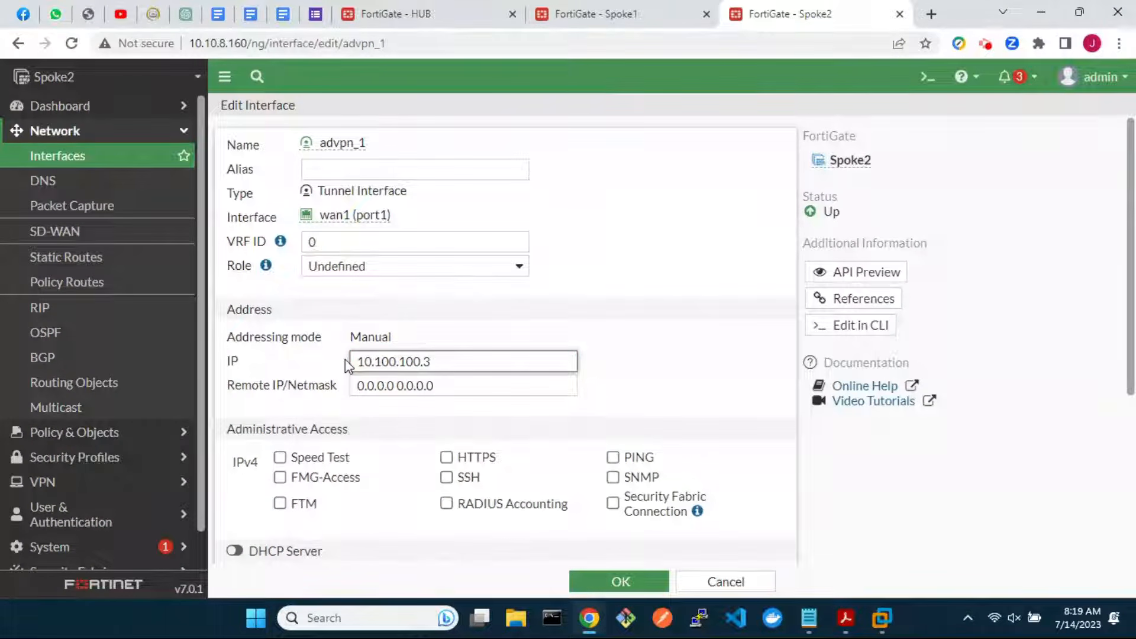
drag(449, 382, 355, 385)
text(10.100.100.254)
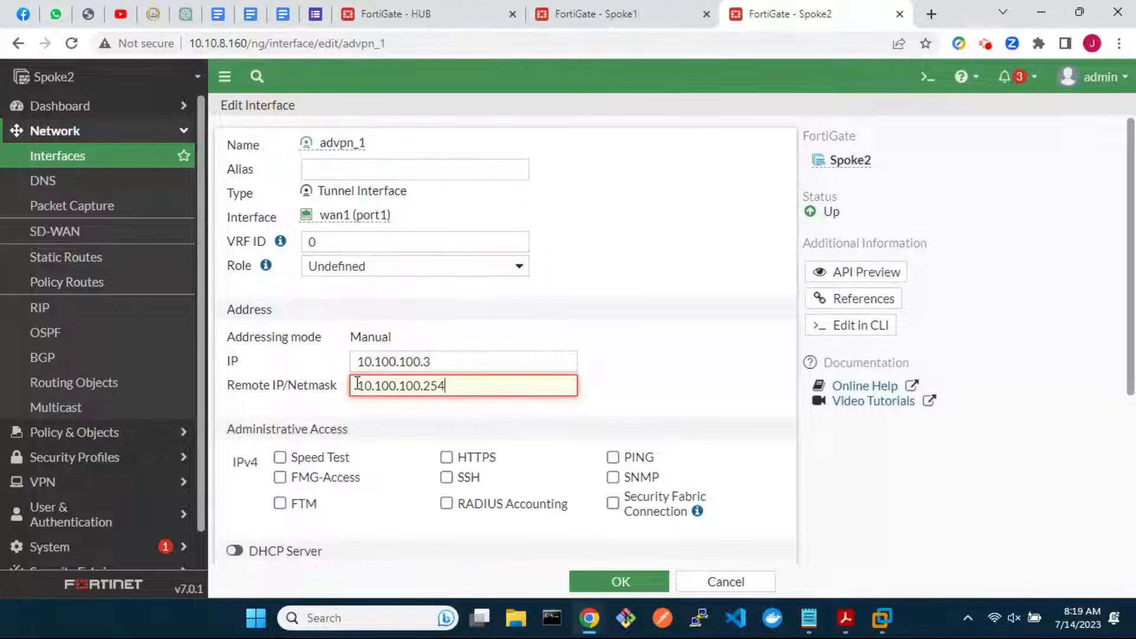
text(/24)
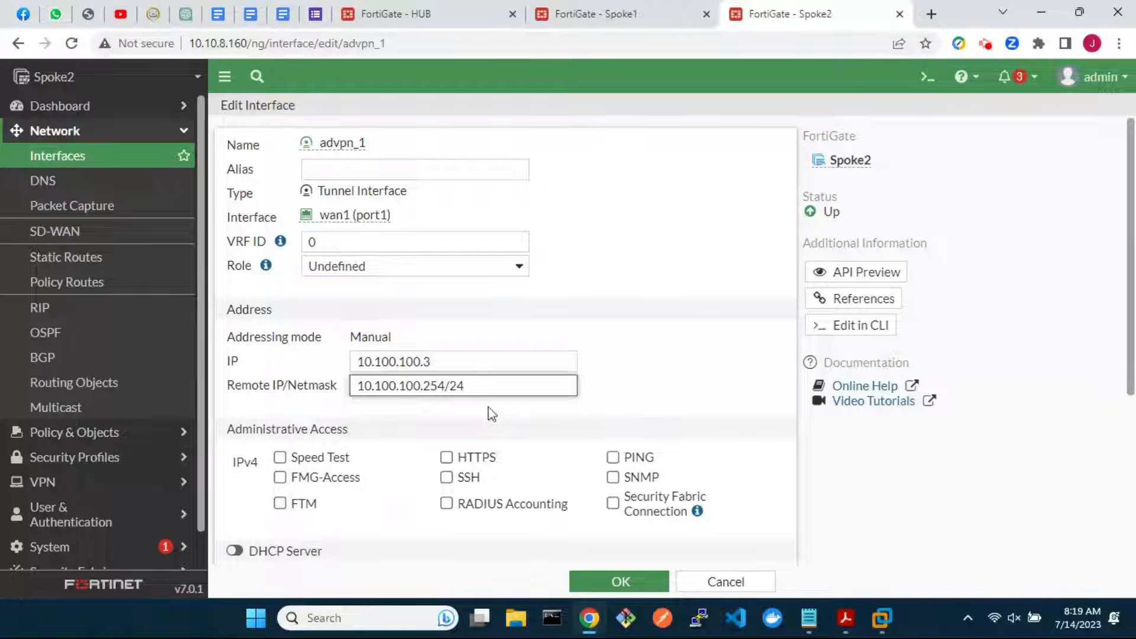
click(615, 456)
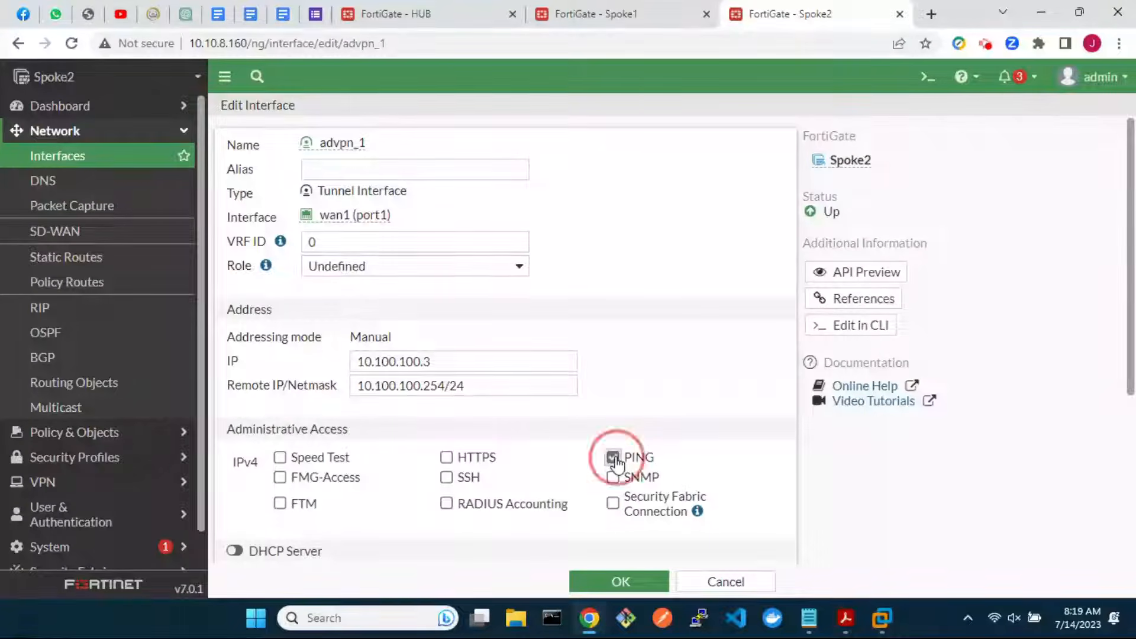
click(611, 580)
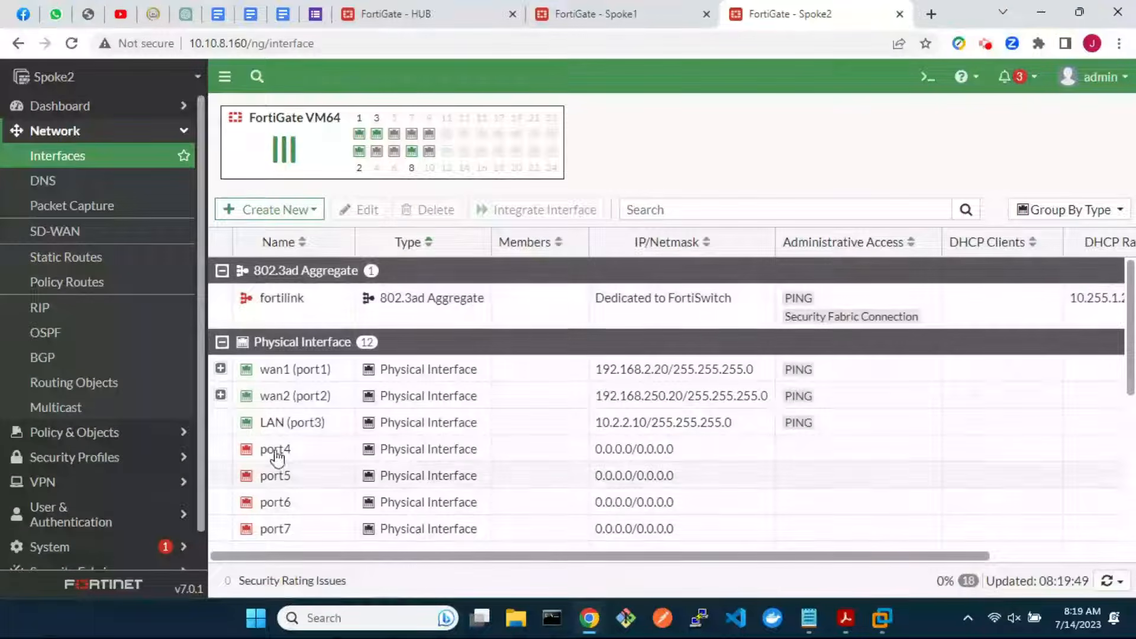
Set advpn_2 under wan2 to IP 10.200.200.3, remote 10.200.200.254/24, with PING allowed
click(221, 395)
double_click(328, 423)
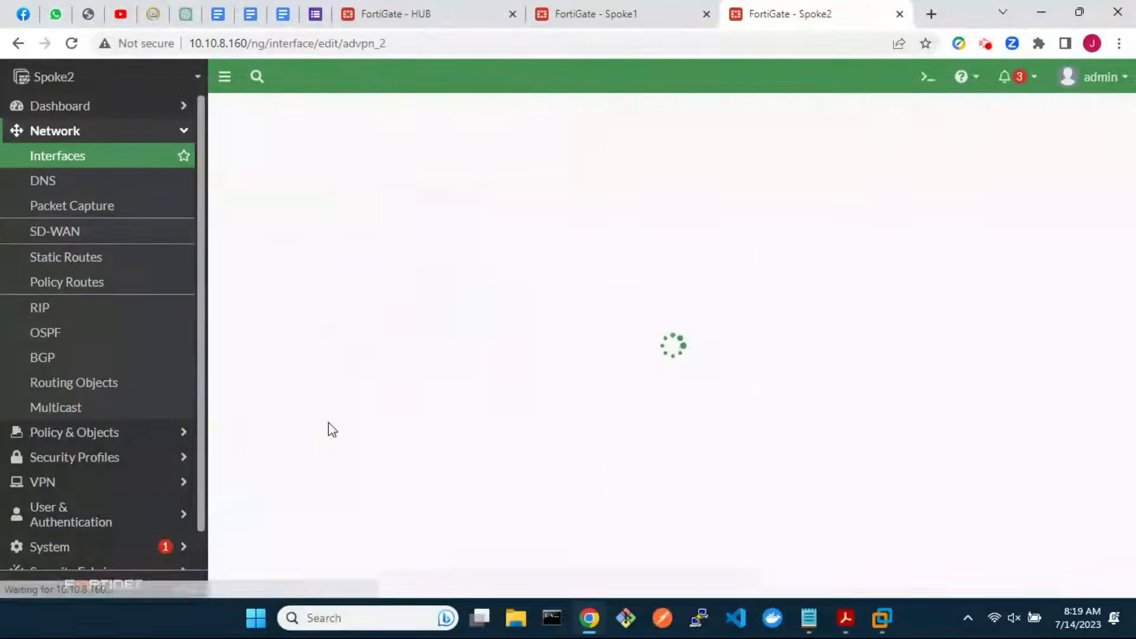
drag(420, 357, 346, 360)
text(1)
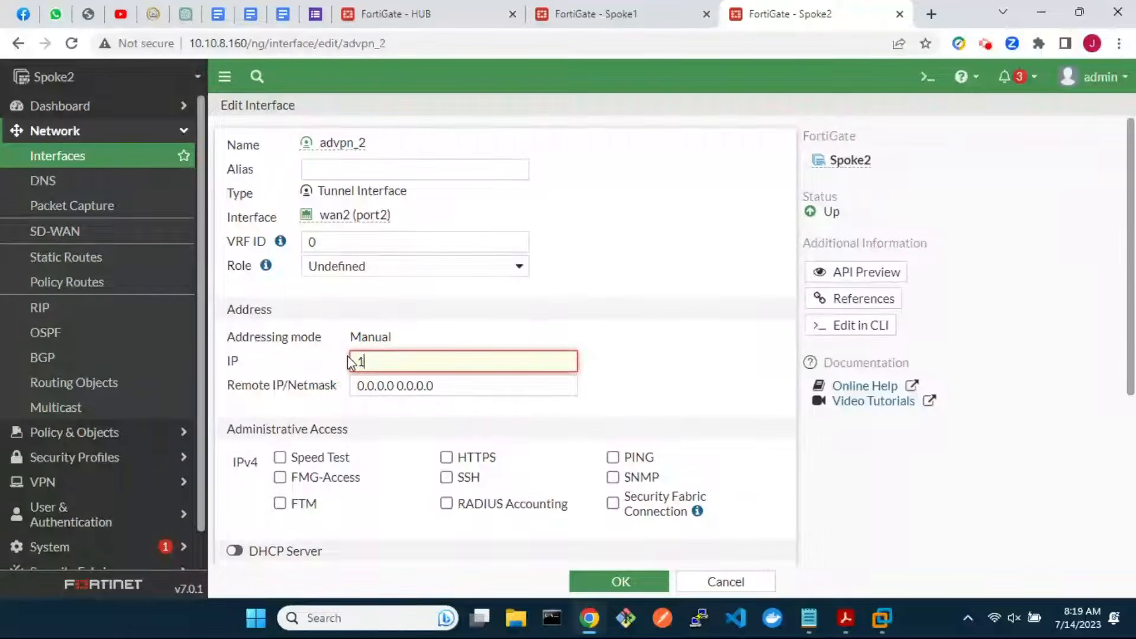
text(0.200.200.3)
drag(446, 385, 357, 388)
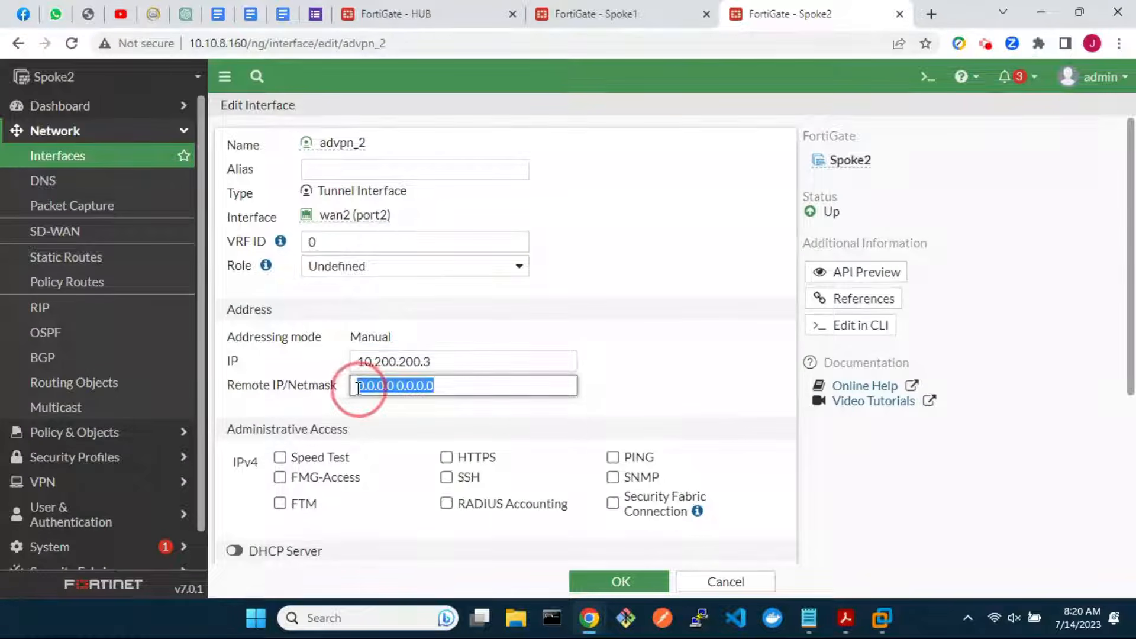
text(10.200.2)
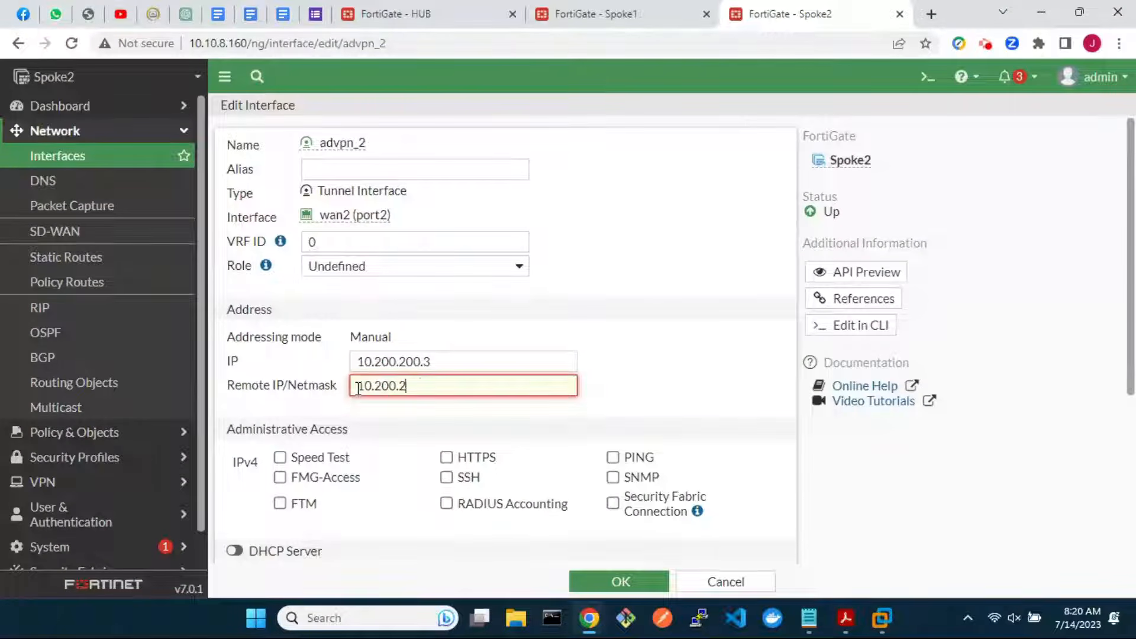
text(00.254/2)
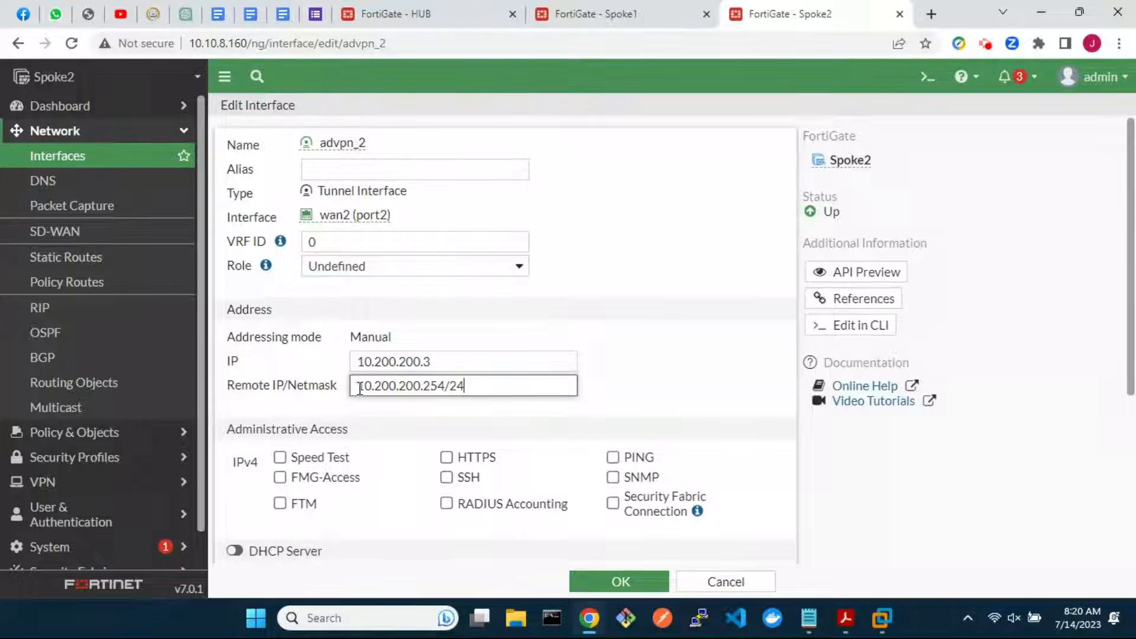
text(4)
click(613, 458)
click(620, 582)
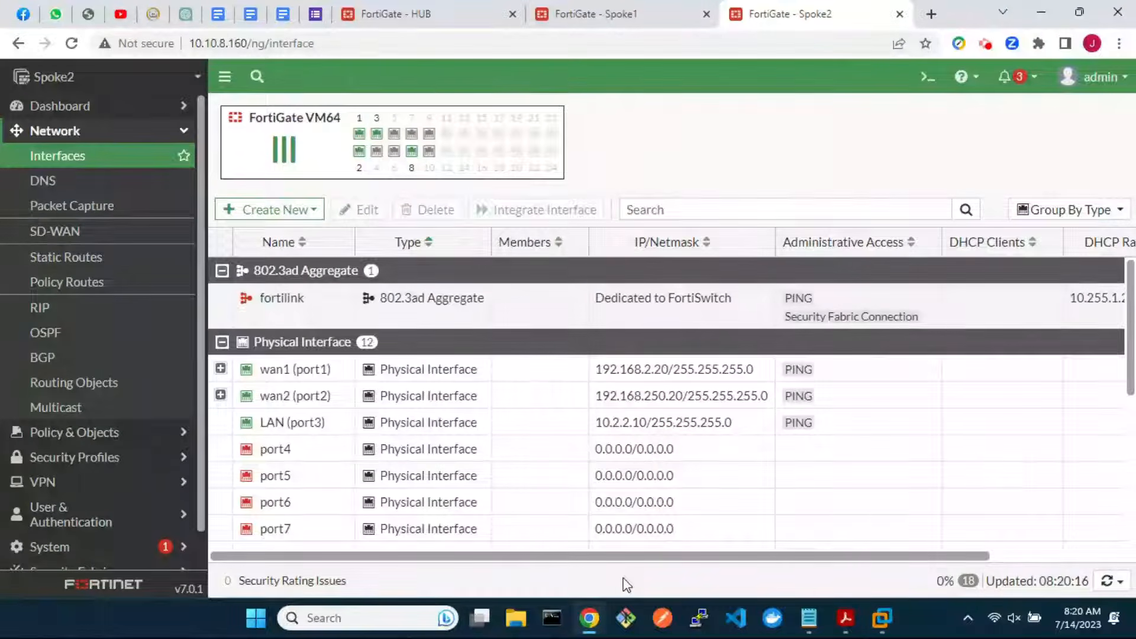
On Spoke1, set the BGP Local AS to 65001 and the router ID to 2.2.2.2
click(613, 24)
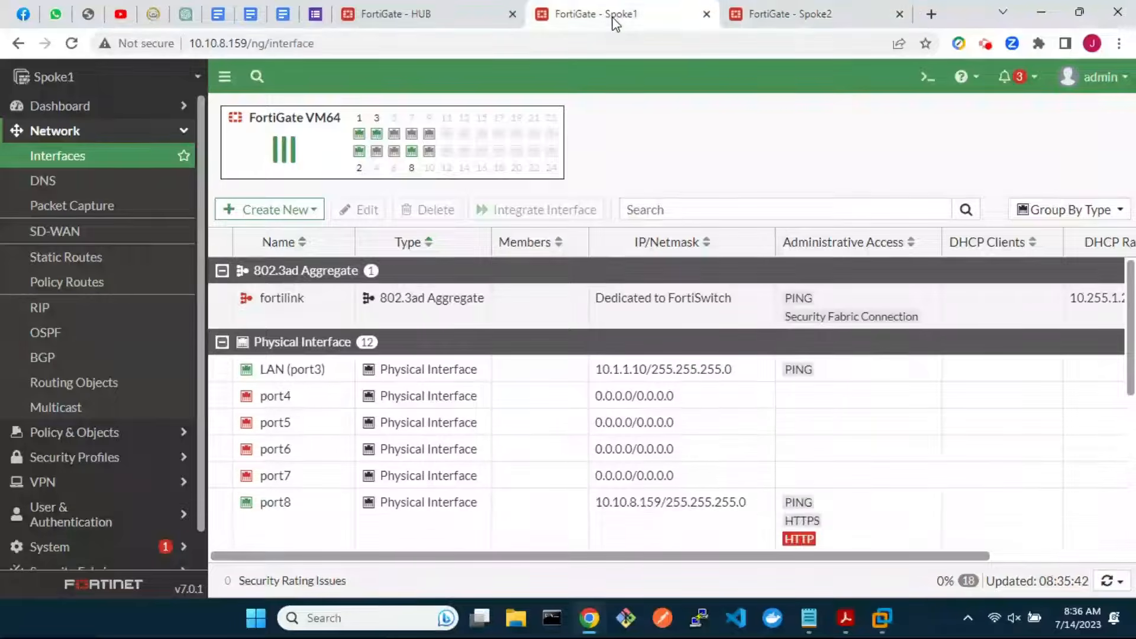
click(50, 355)
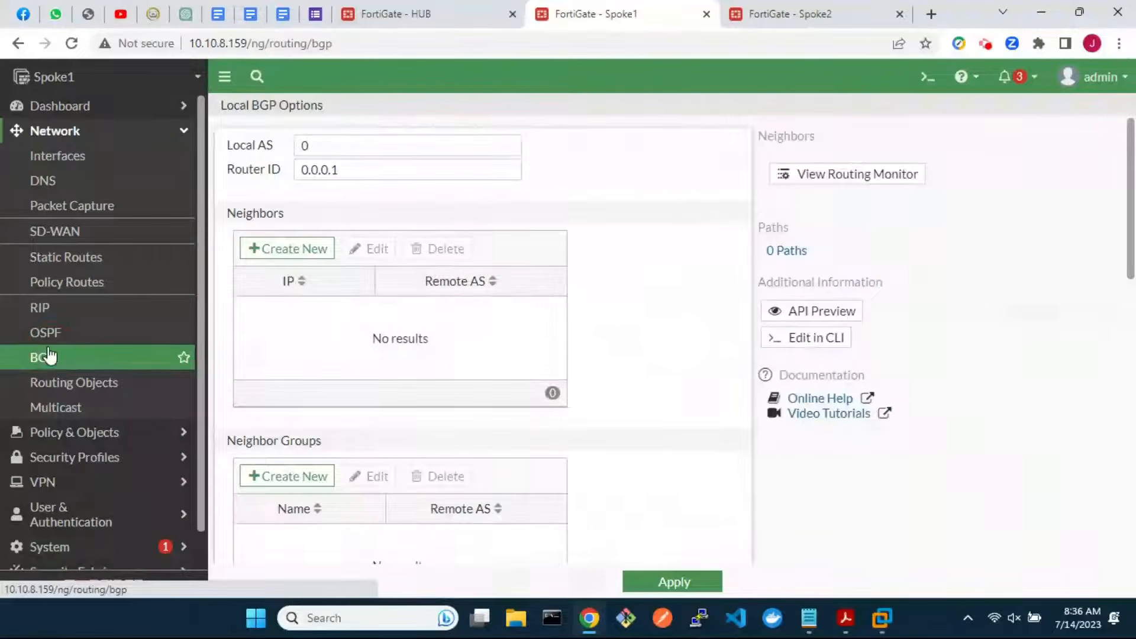
click(322, 143)
key(BackSpace)
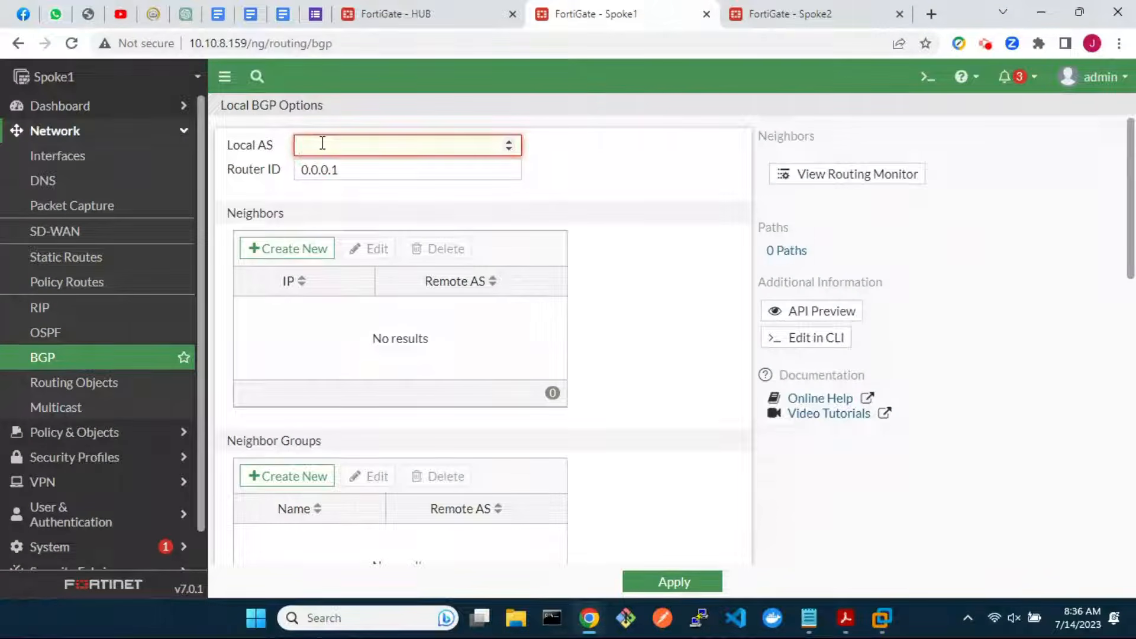
text(65001)
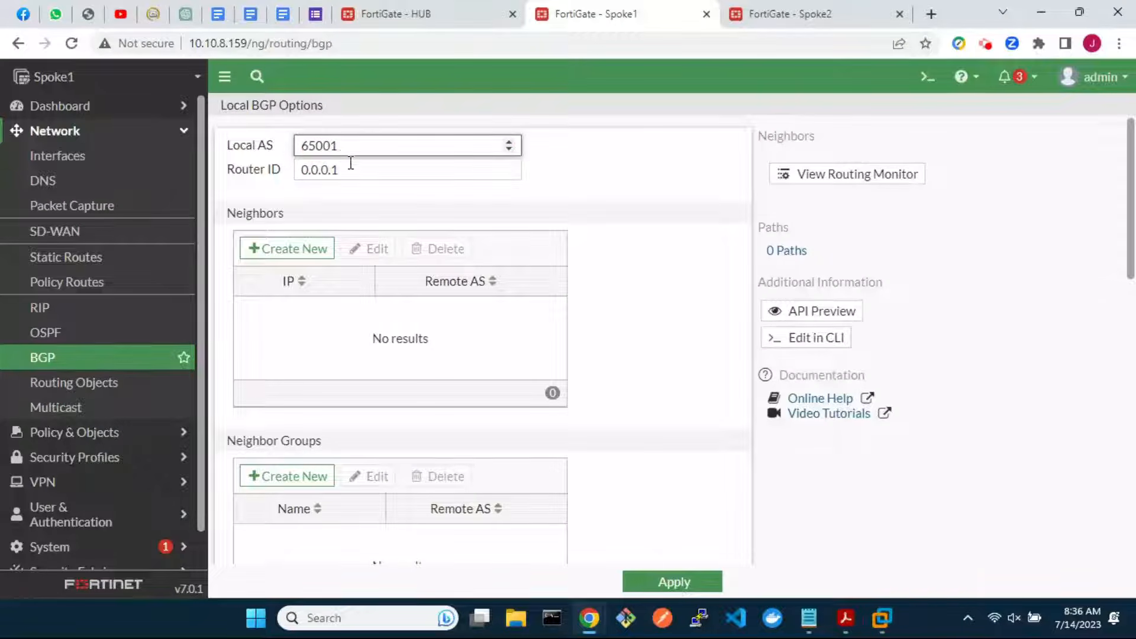
drag(347, 170, 300, 172)
text(2.2.2)
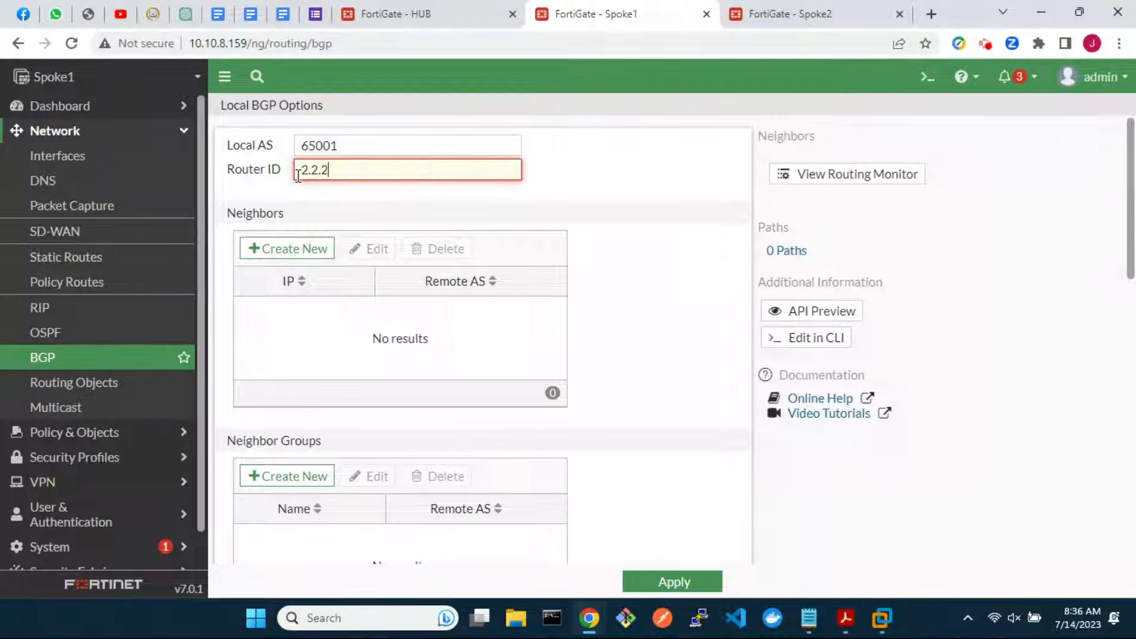
text(.2)
Add BGP neighbor 10.100.100.1 with remote AS 65001, soft reconfiguration and graceful restart
click(285, 248)
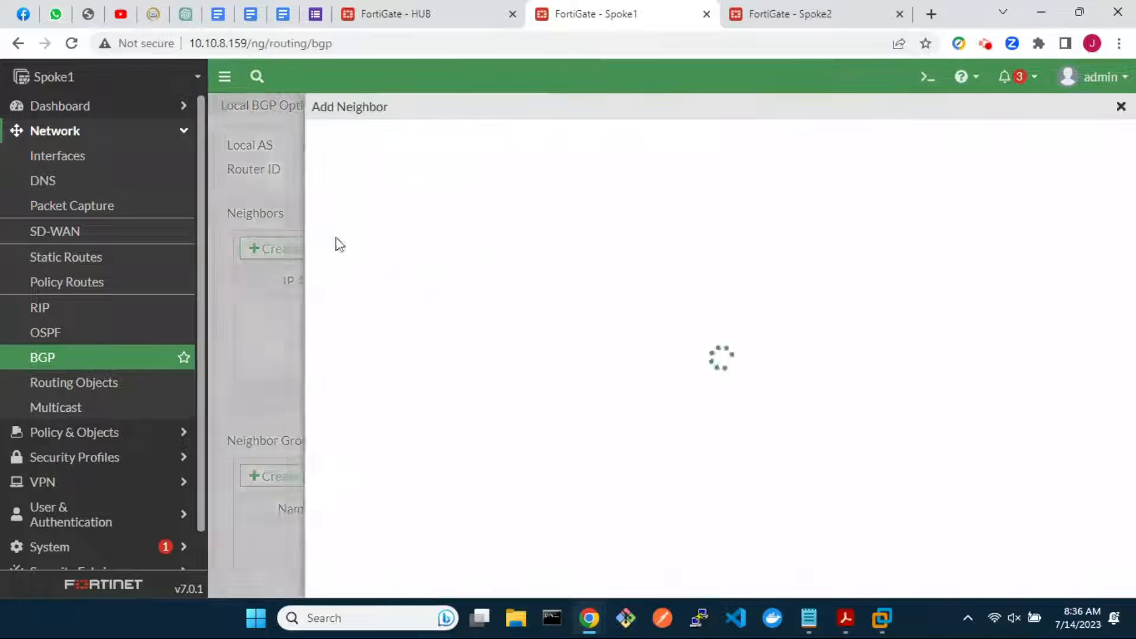
text(100)
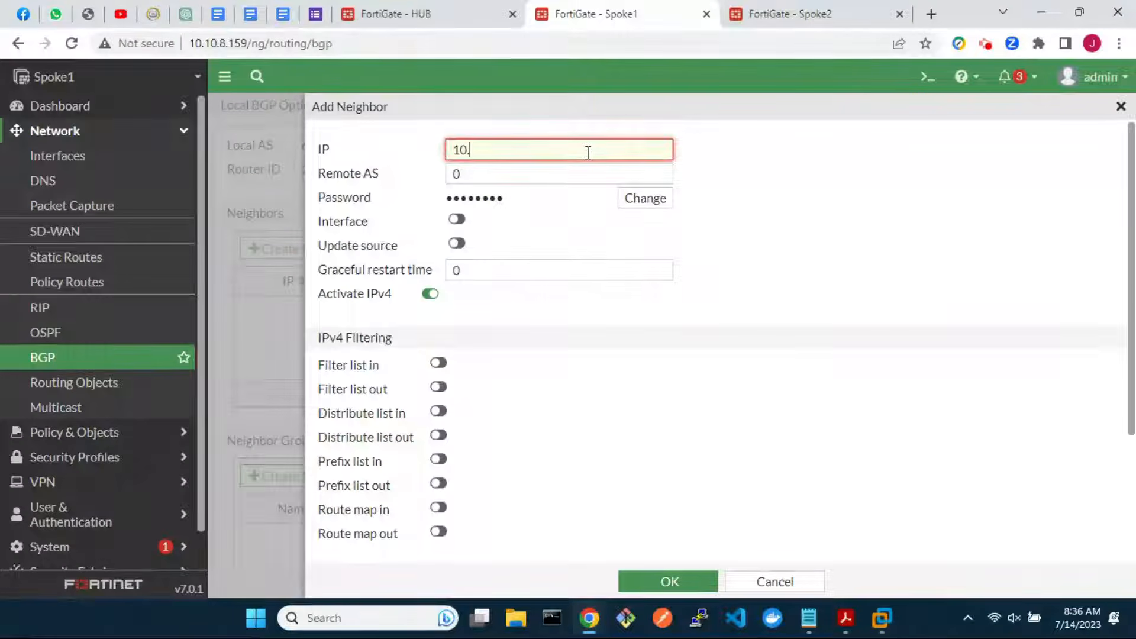
text(100.100.1)
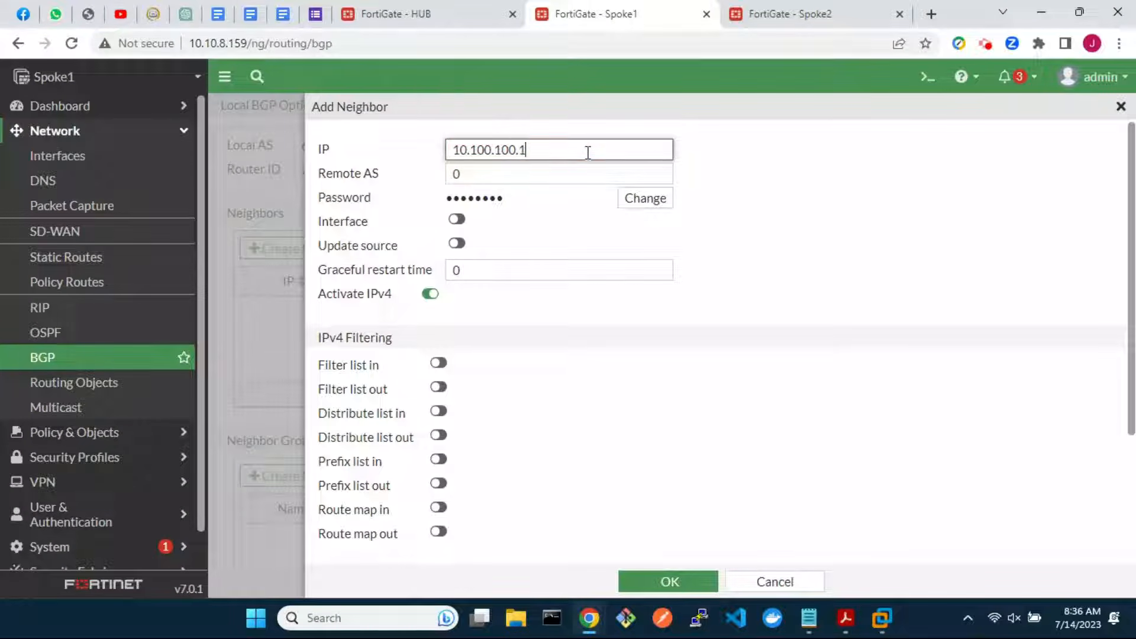
click(535, 179)
key(BackSpace)
text(65001)
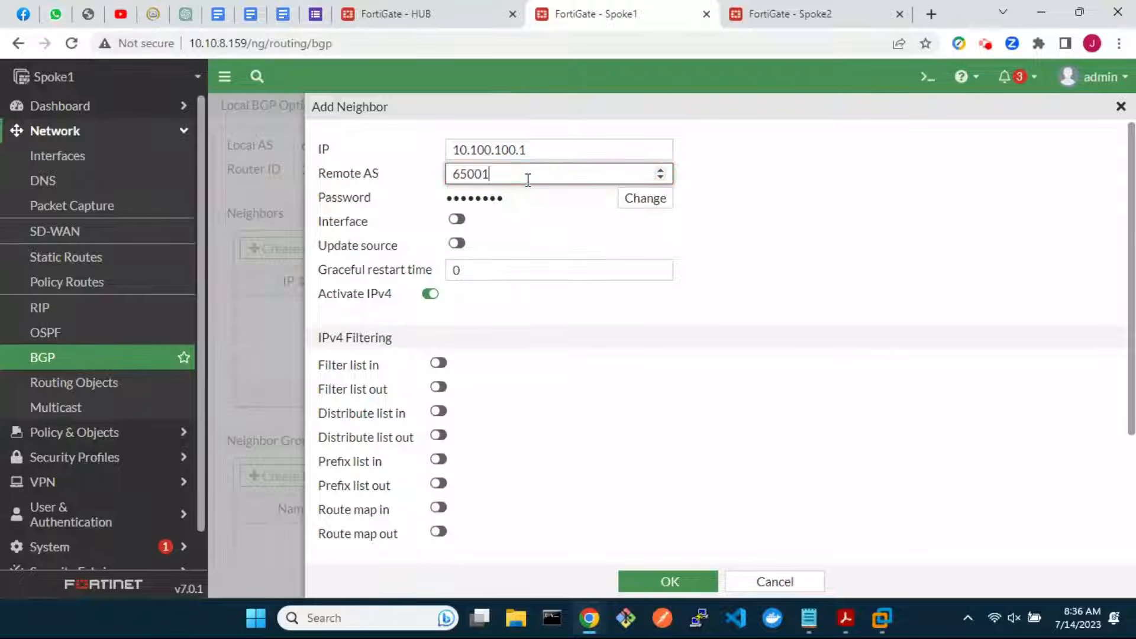
scroll(564, 264, down, 3)
click(328, 507)
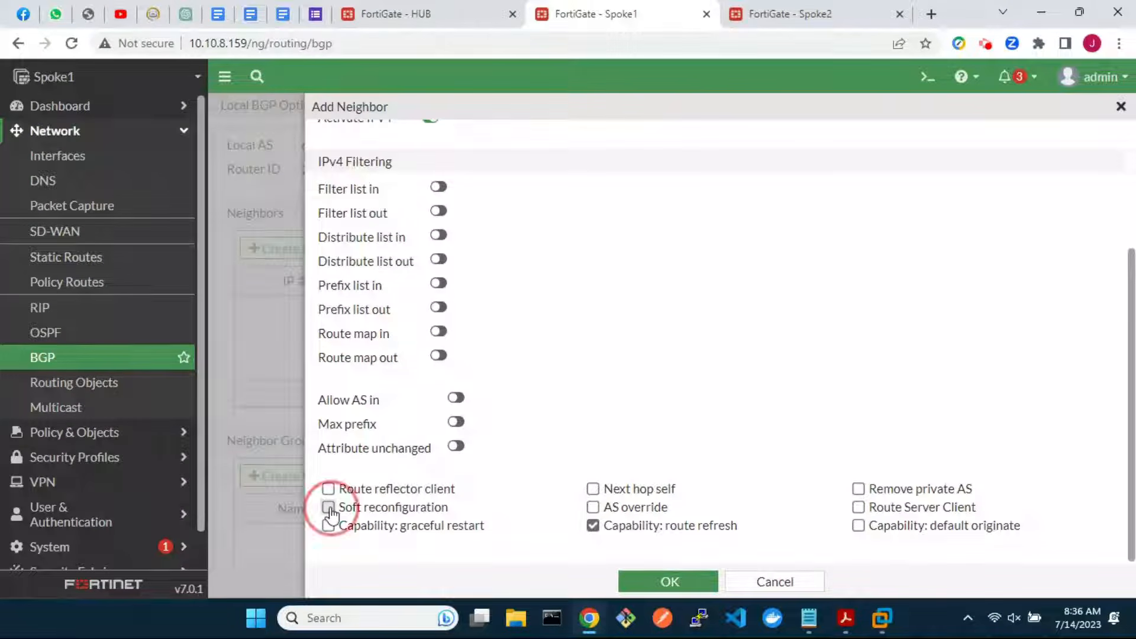
click(328, 525)
click(674, 582)
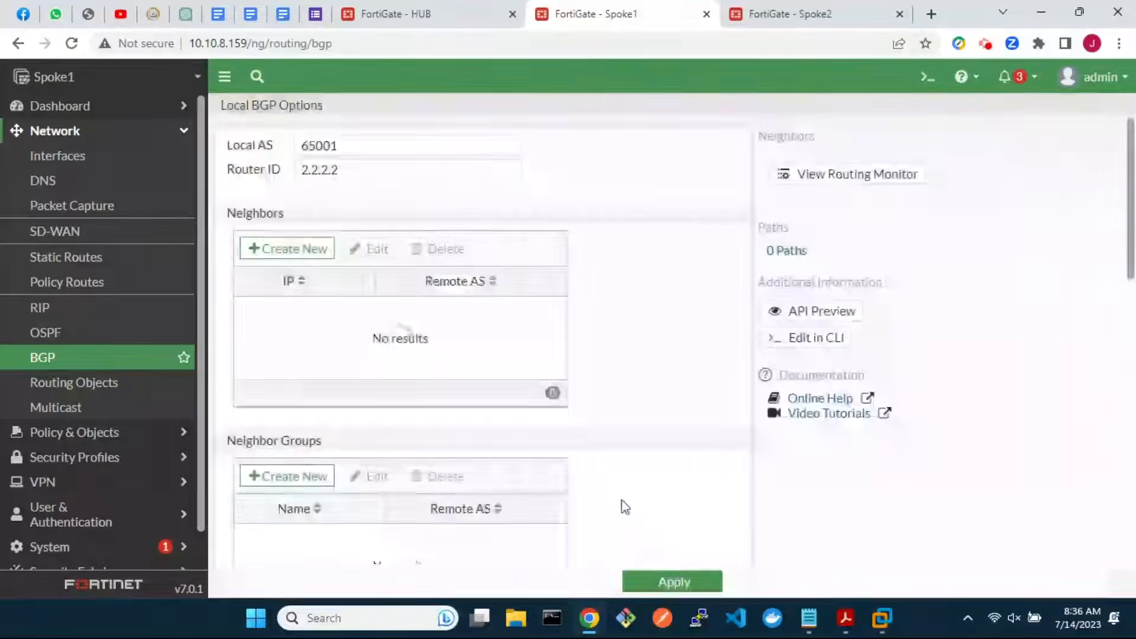
Add second BGP neighbor 10.200.200.1 with remote AS 65001 and soft reconfiguration enabled
scroll(507, 482, down, 4)
scroll(510, 483, up, 3)
scroll(510, 482, up, 1)
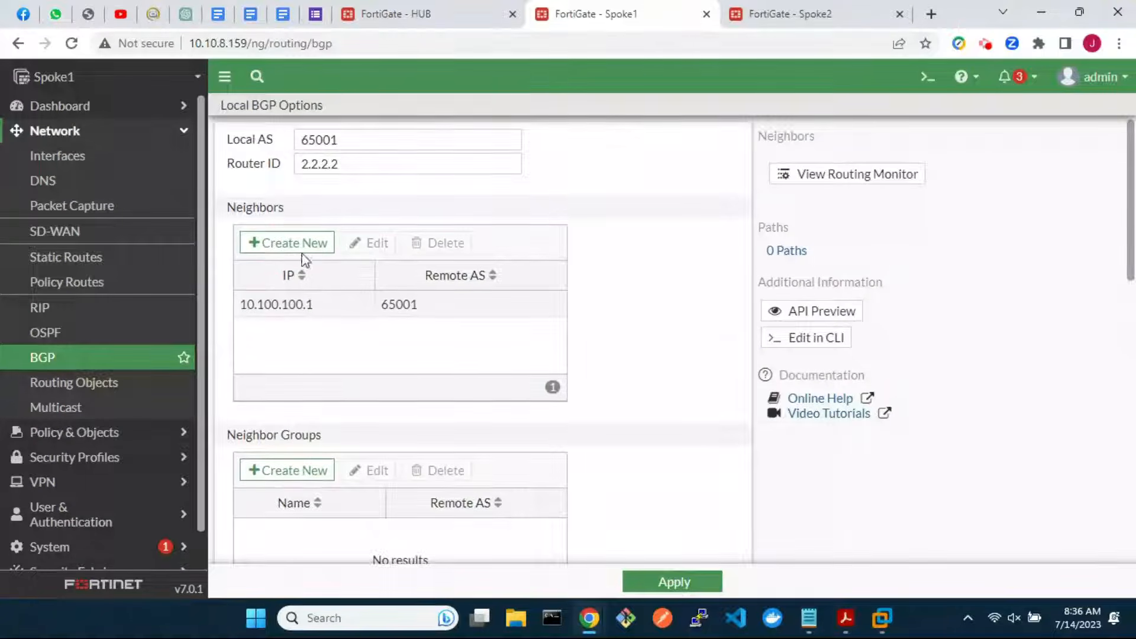
click(296, 246)
click(489, 154)
text(1)
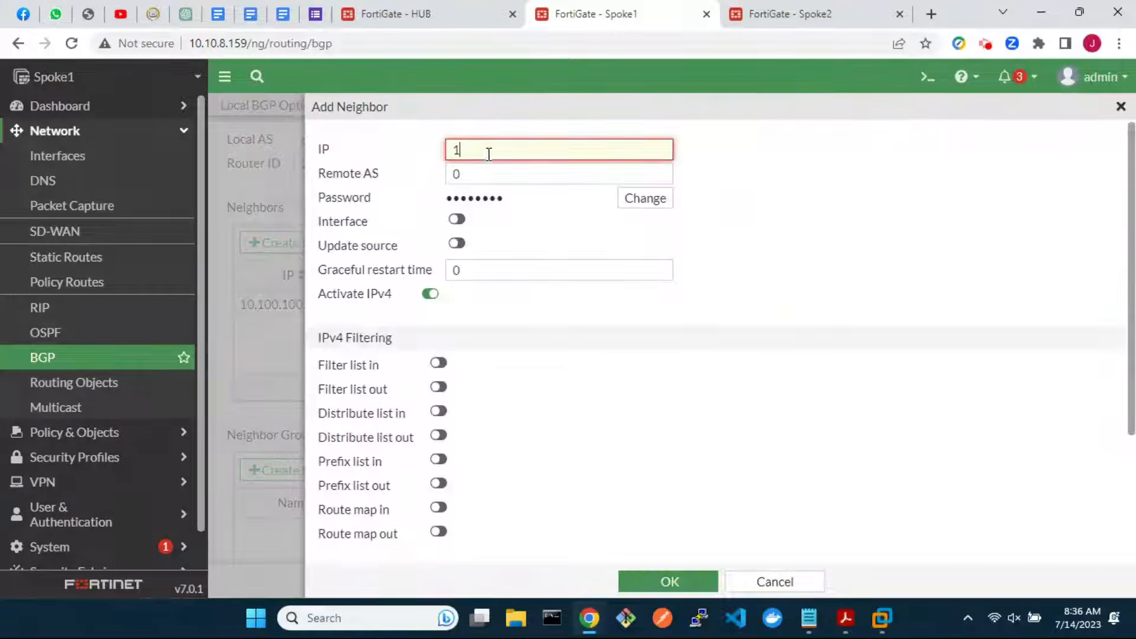
text(0.200.200.1)
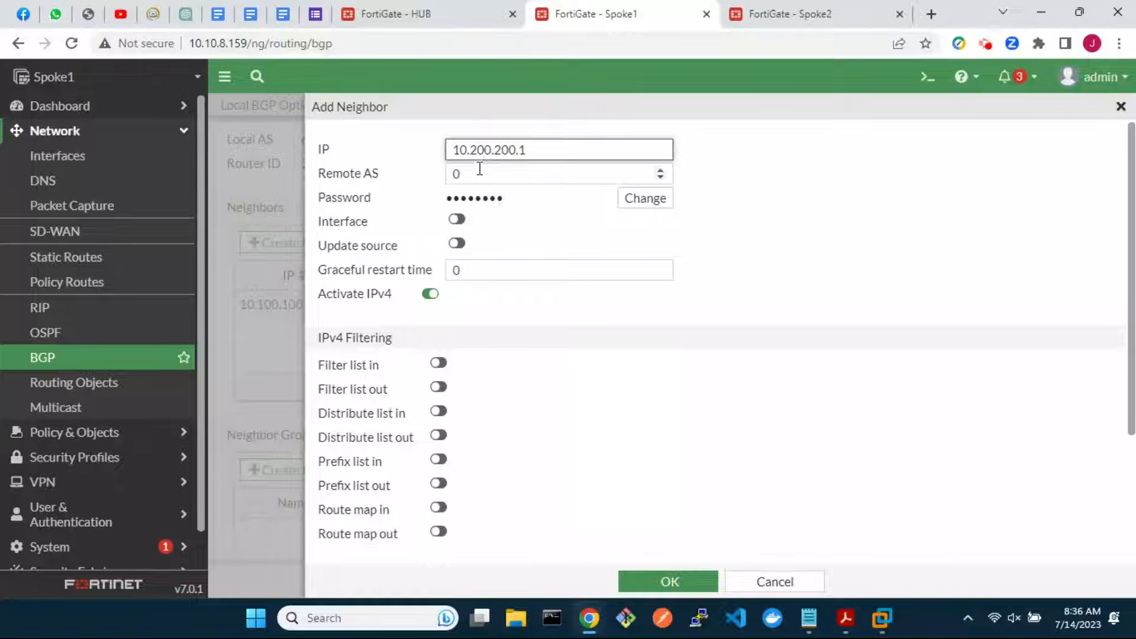
double_click(480, 170)
key(BackSpace)
text(65001)
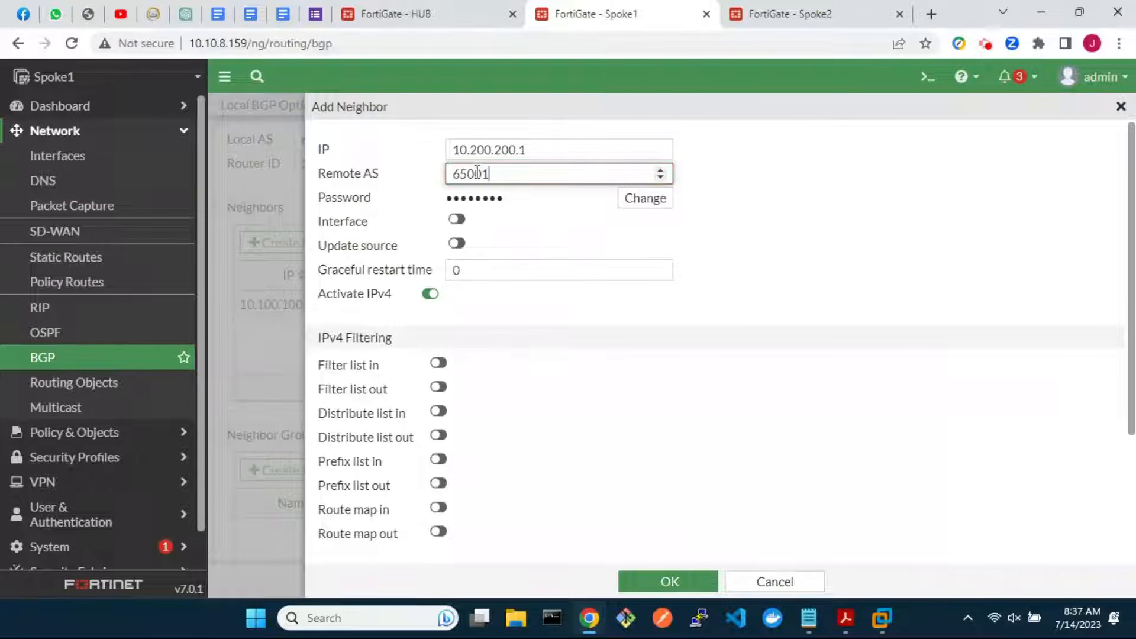
scroll(535, 388, down, 3)
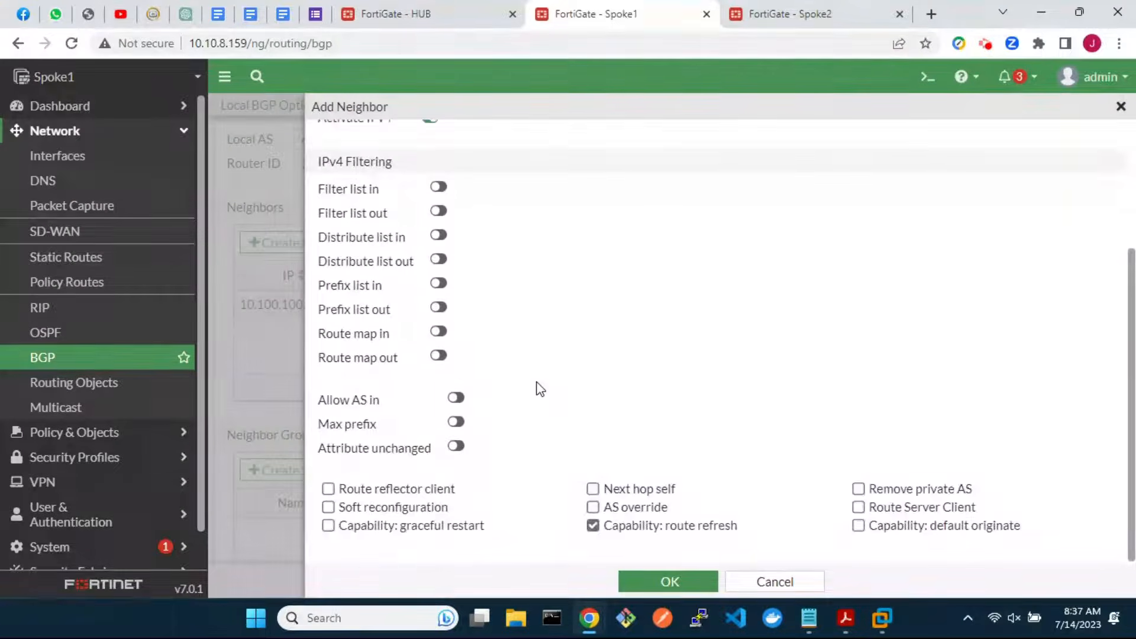
click(328, 509)
click(648, 583)
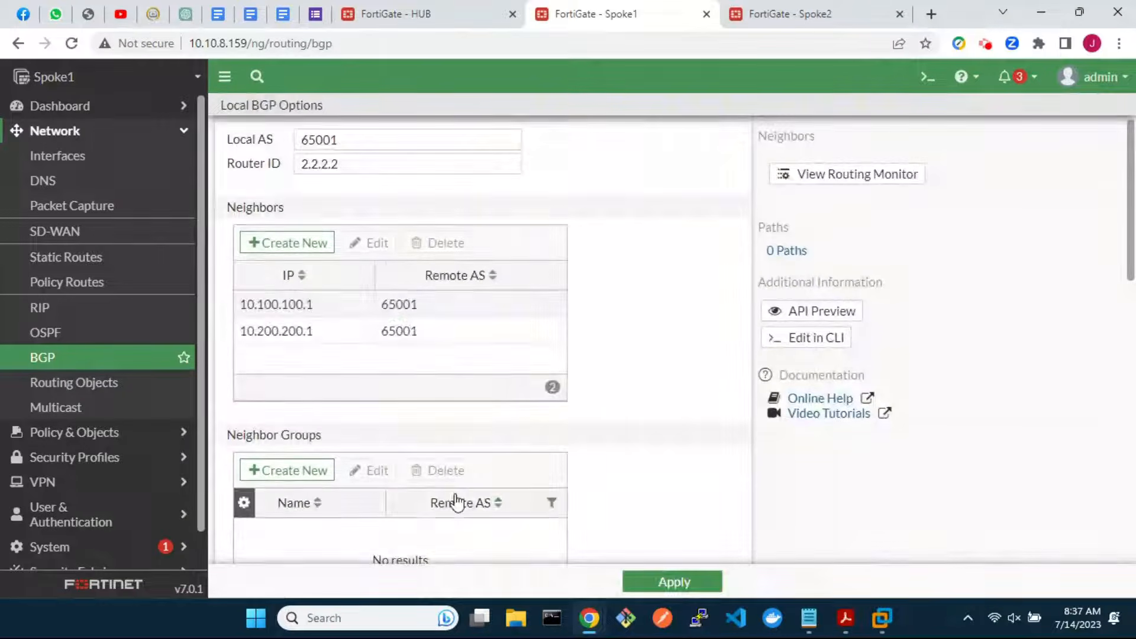
Advertise network 10.1.1.0/24, apply the BGP settings and reload the page to confirm
scroll(456, 502, down, 8)
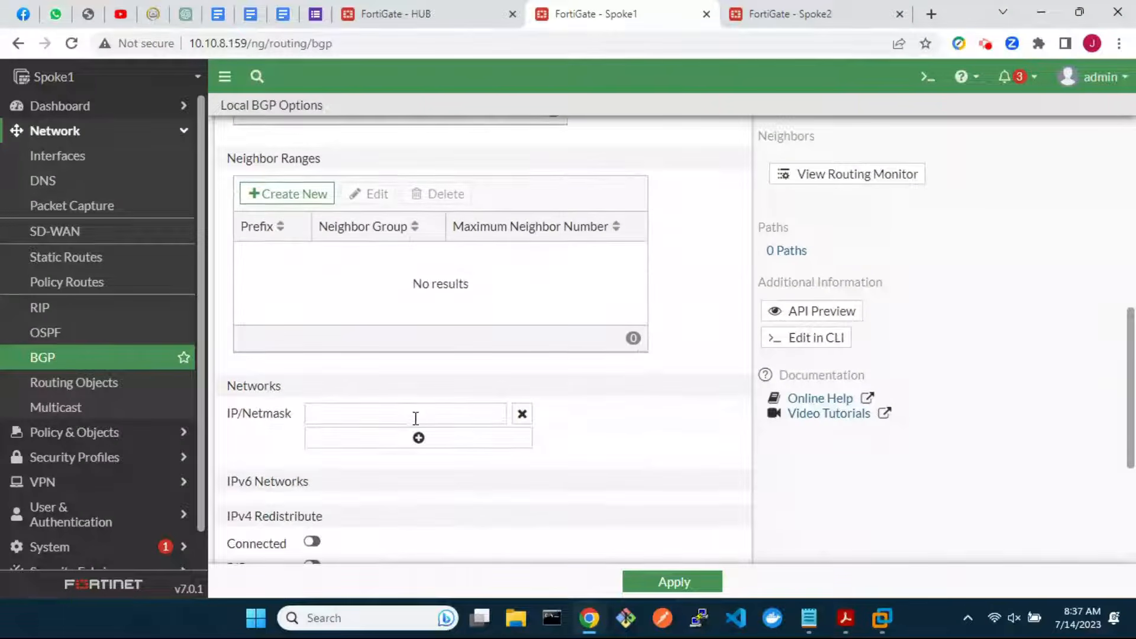
click(411, 413)
text(10)
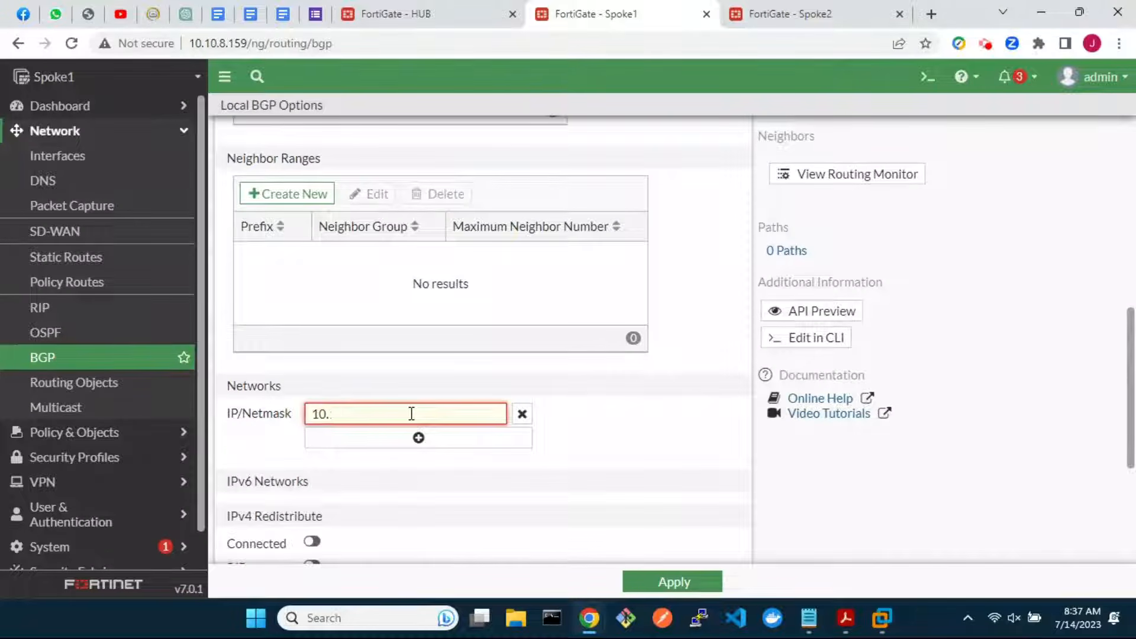
text(.1.1.0/24)
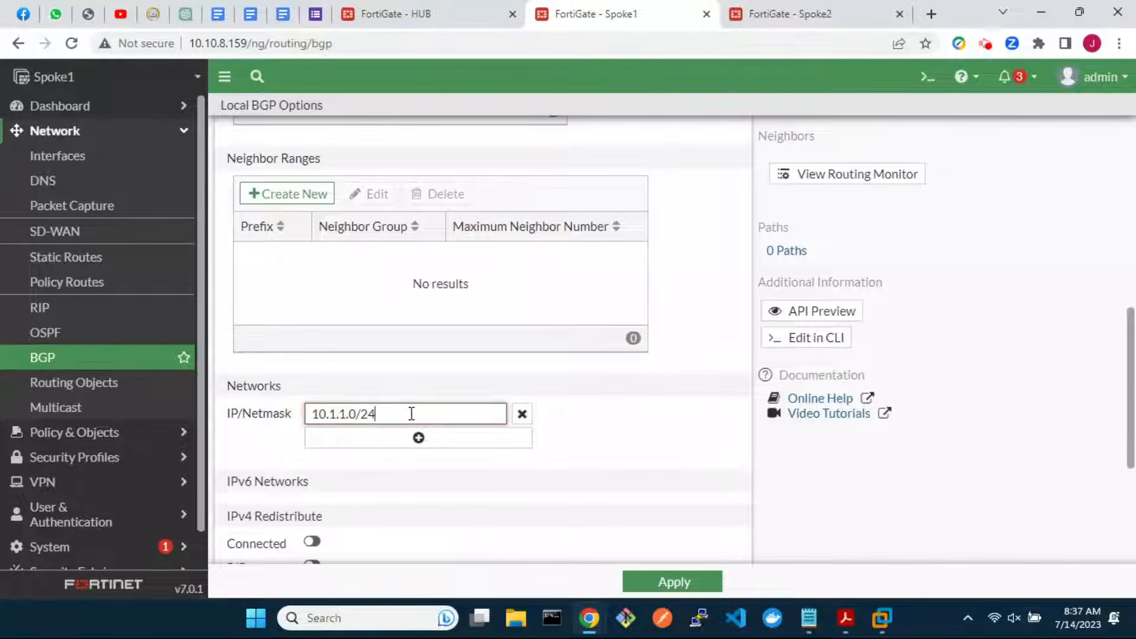
click(673, 581)
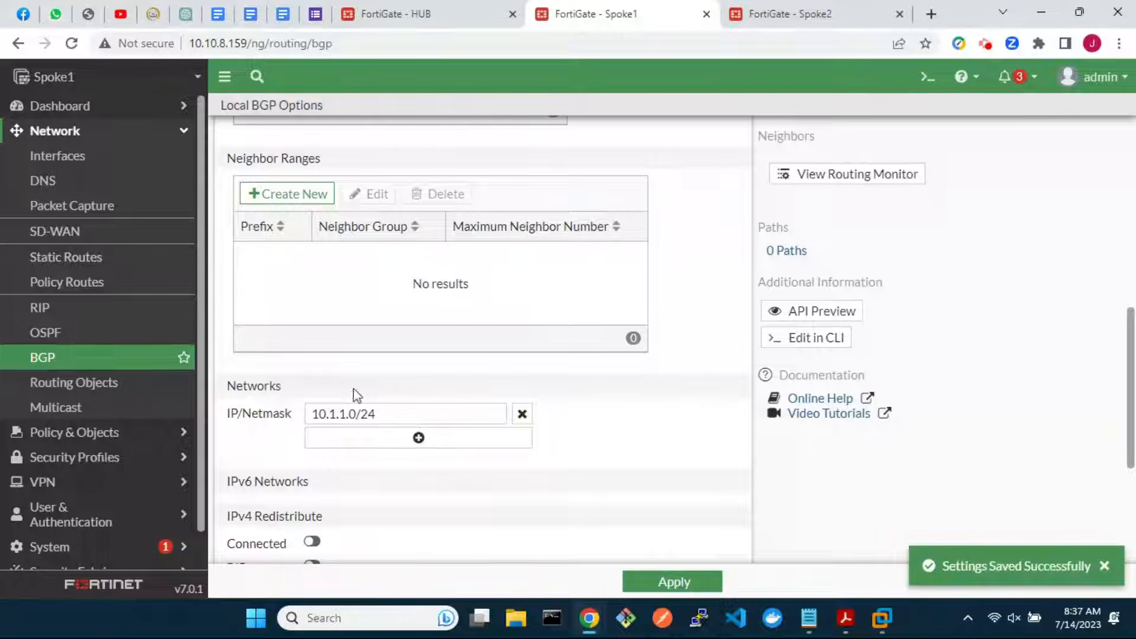
click(115, 362)
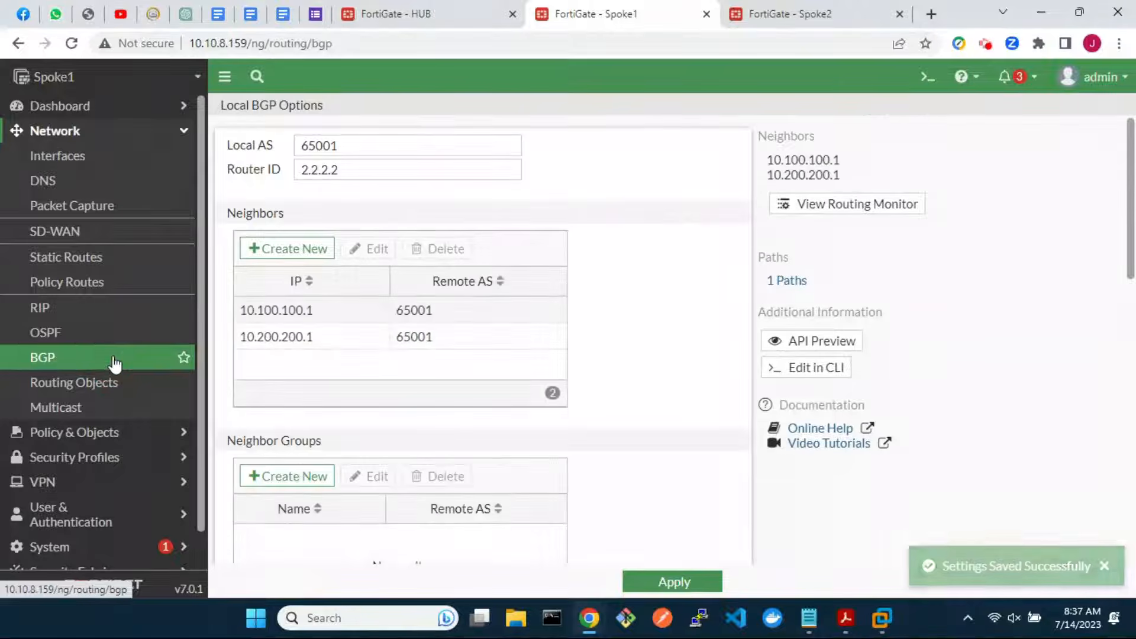
In the CLI console, set advertisement-interval 1 on BGP neighbor 10.100.100.1
click(807, 369)
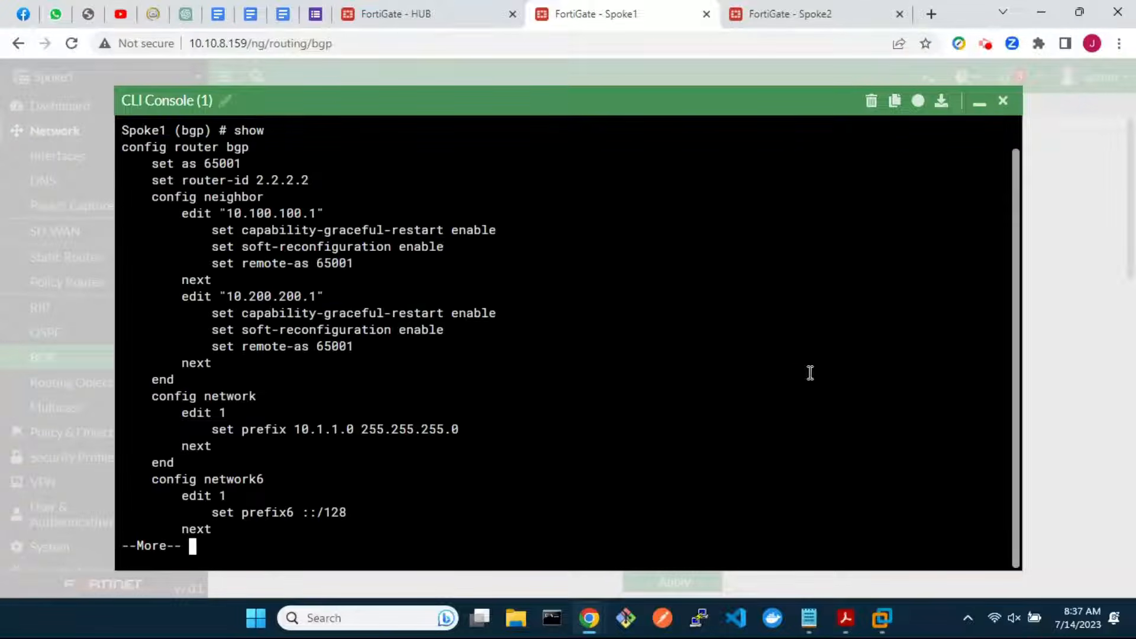
key(space)
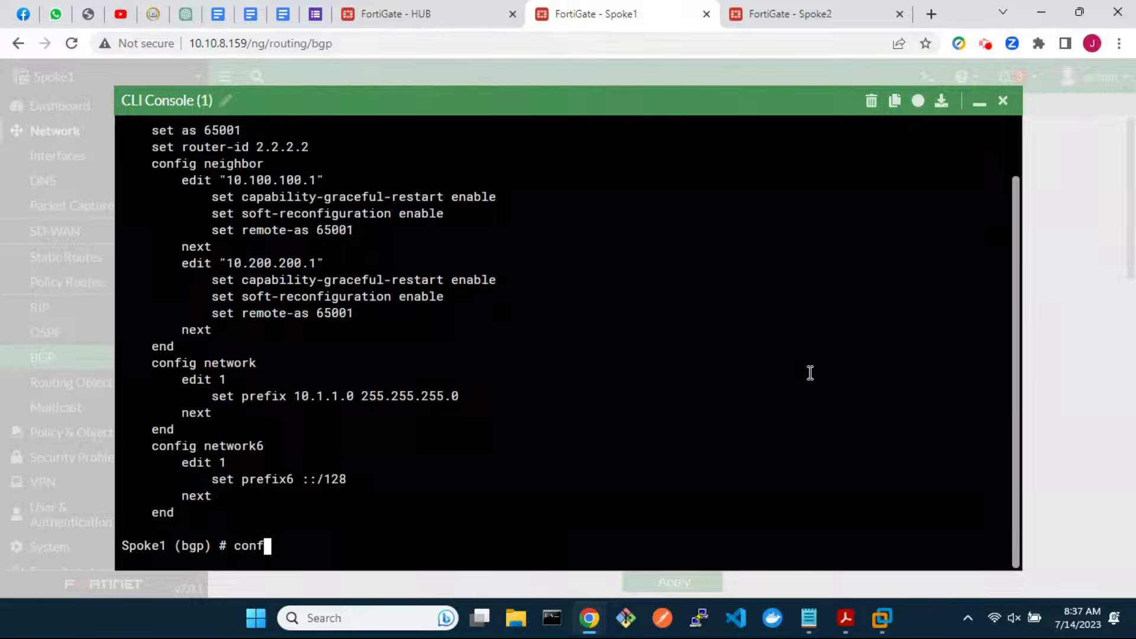
key(Return)
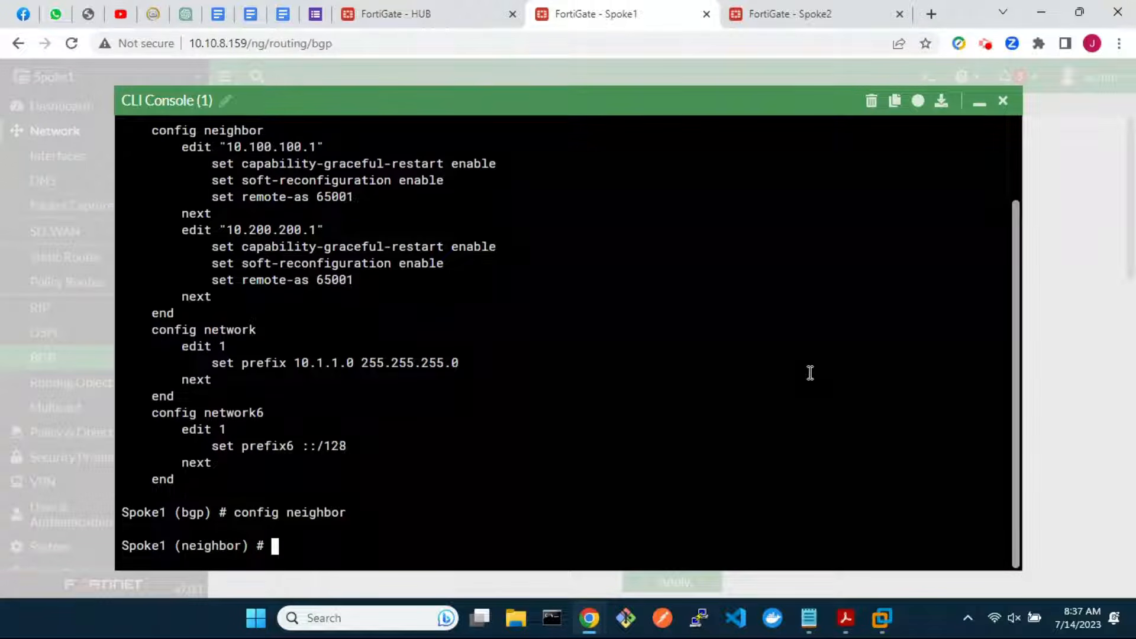
text(edit)
key(question)
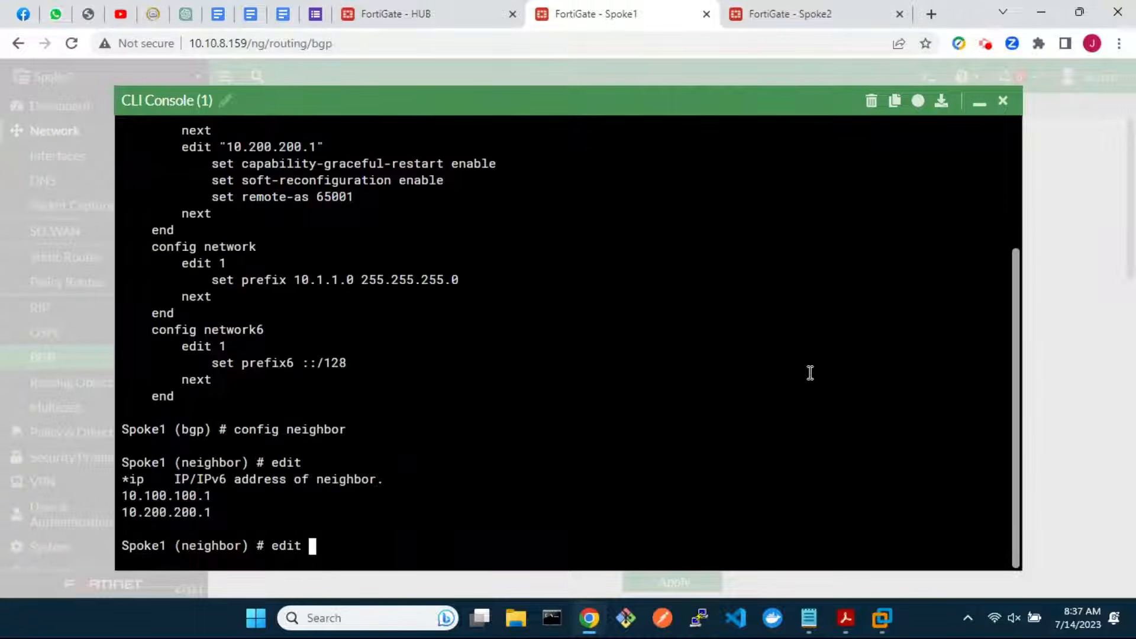
key(Return)
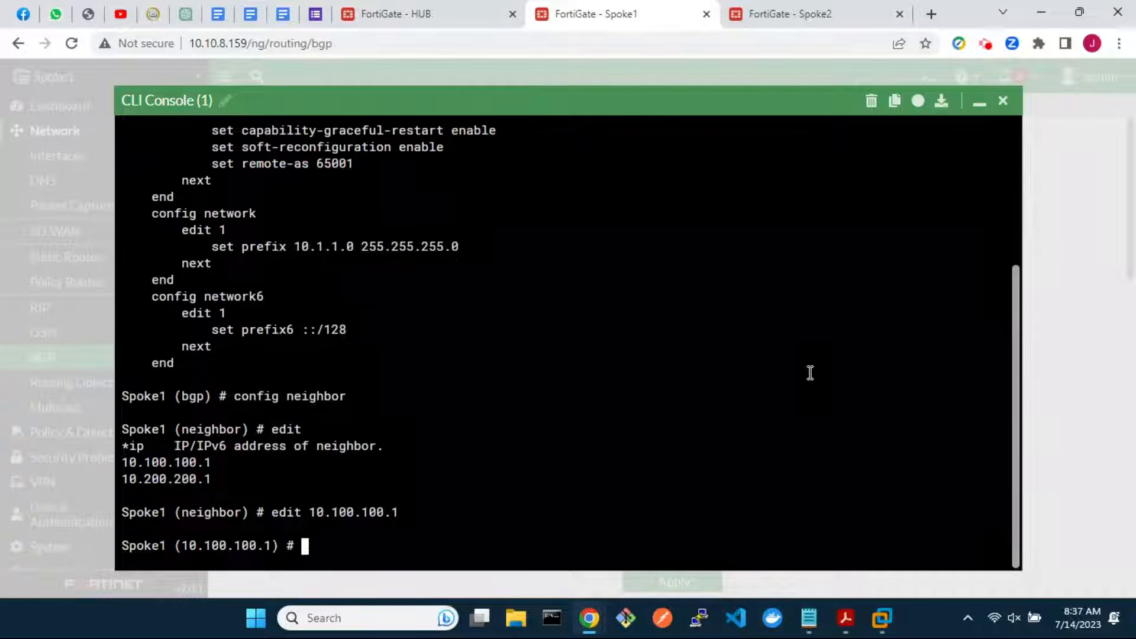
text(set advertisement-interval)
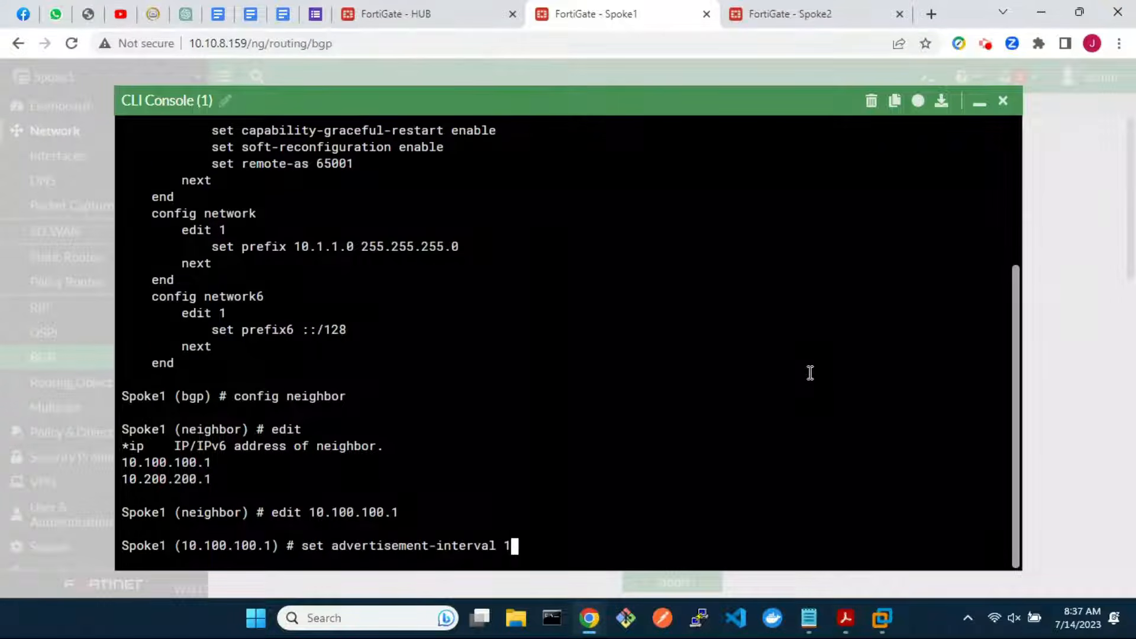
text( 1)
key(Return)
text(next)
key(Return)
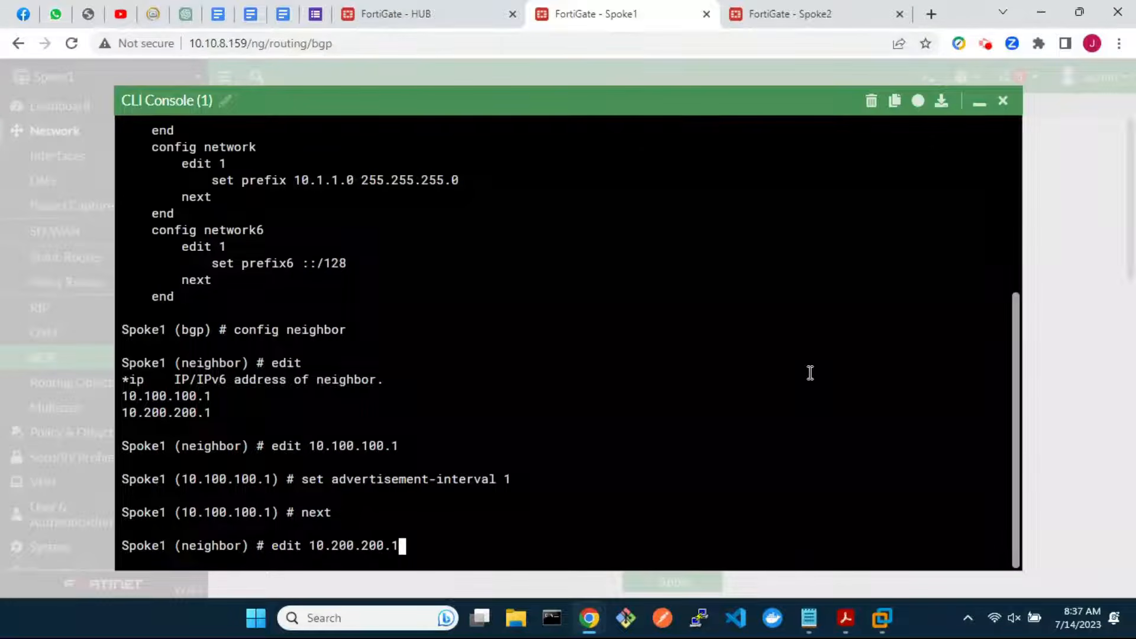
Set advertisement-interval 1 on neighbor 10.200.200.1, verify with show, and end to commit
text(edit 10.200.200.1)
key(Return)
text(set )
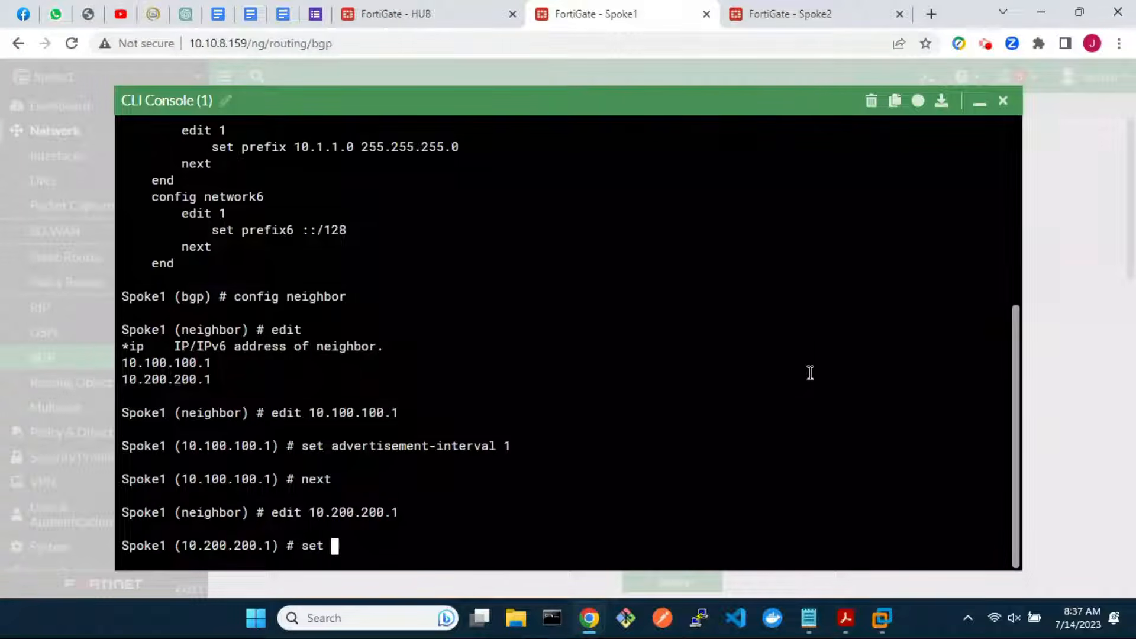
text(advertisement-interval 1)
key(Return)
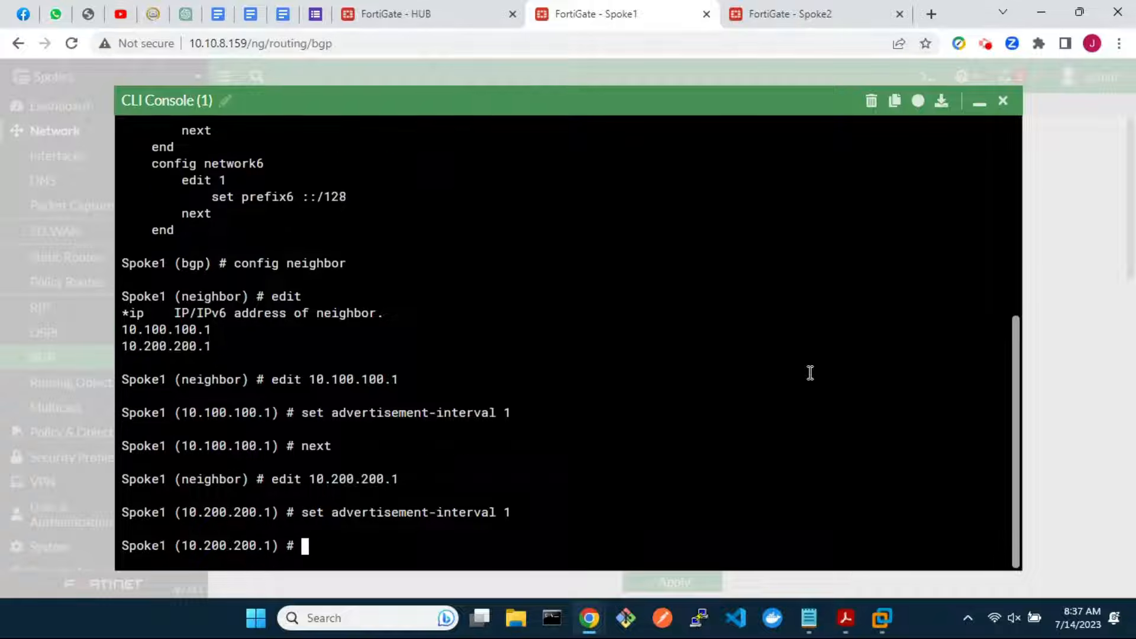
text(next)
key(Return)
text(show)
key(Return)
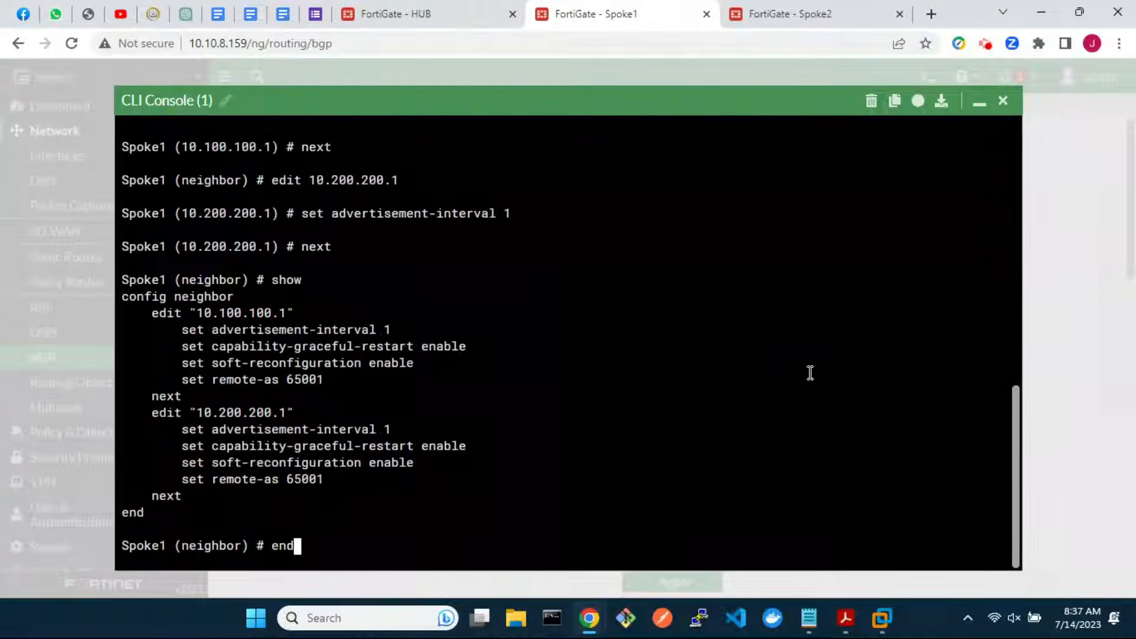
key(Return)
text(end)
key(Return)
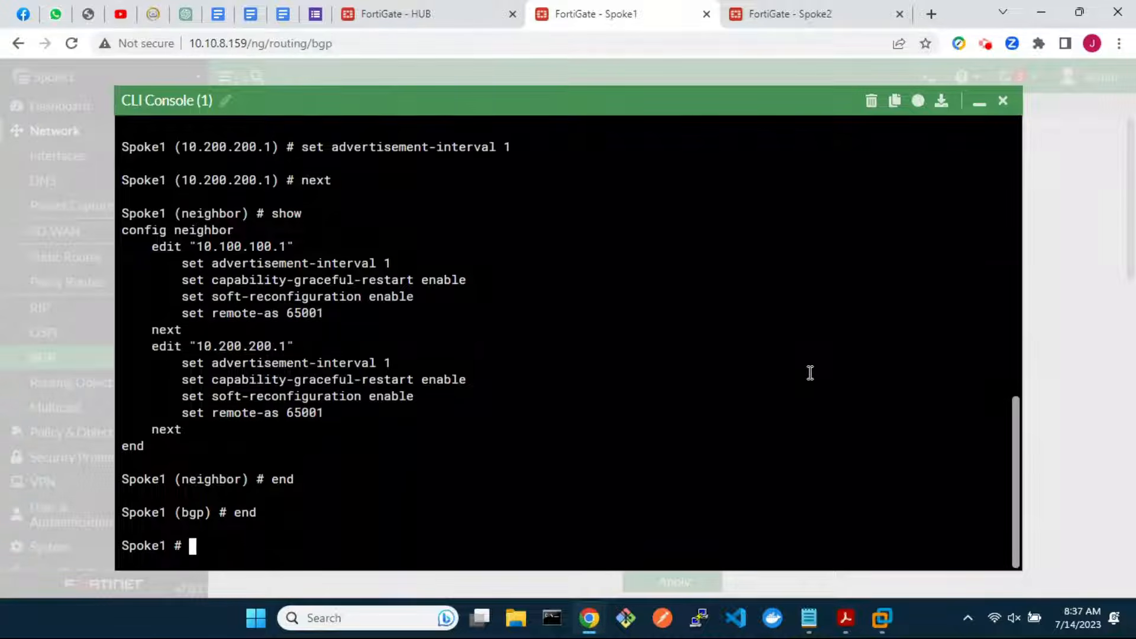
On Spoke2, set the BGP Local AS to 65001 and the router ID to 3.3.3.3
click(1002, 101)
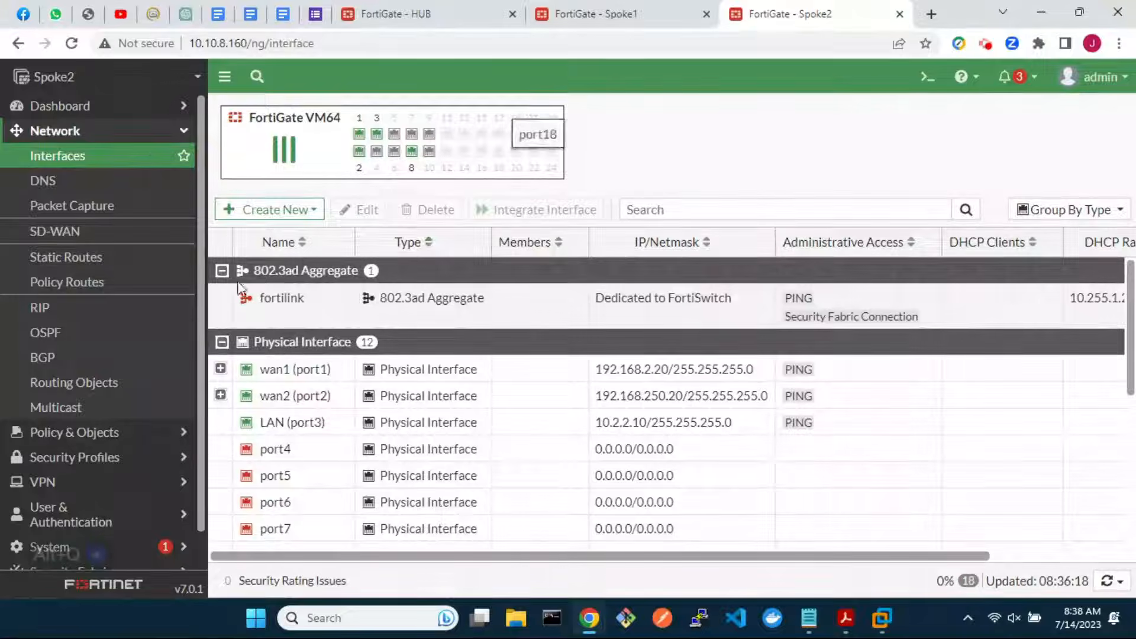
click(54, 358)
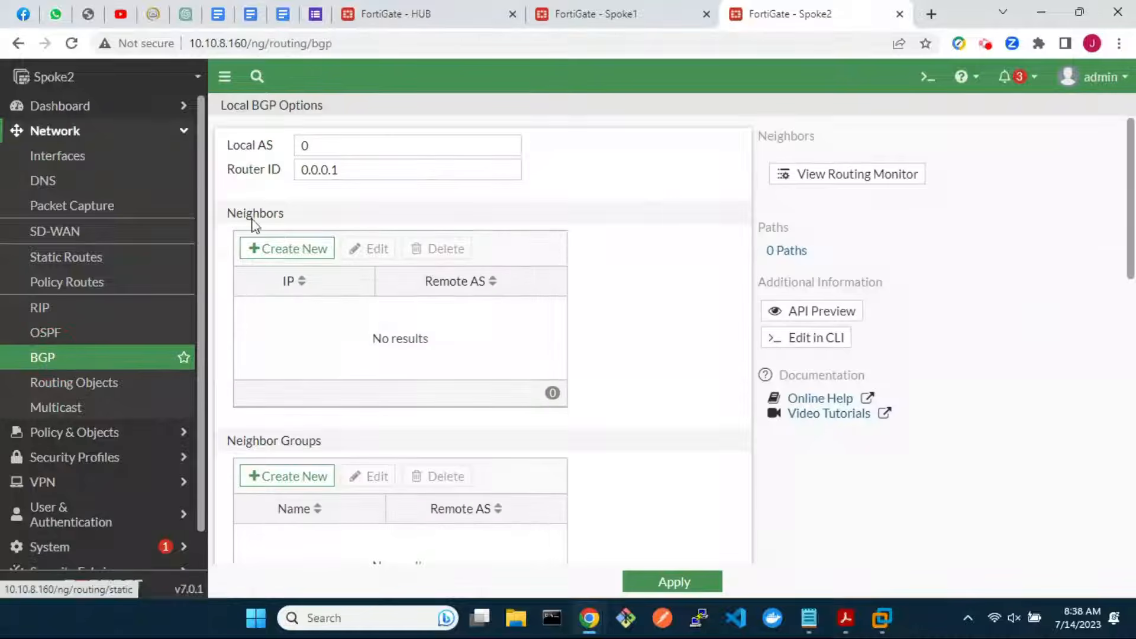
click(334, 149)
key(BackSpace)
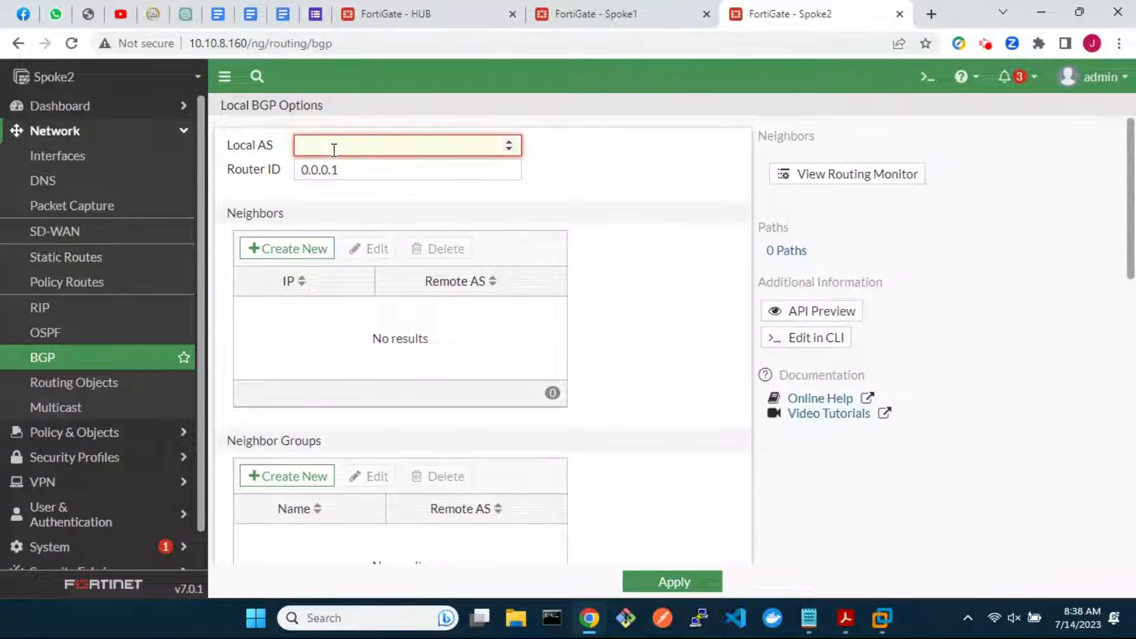
text(65001)
click(353, 170)
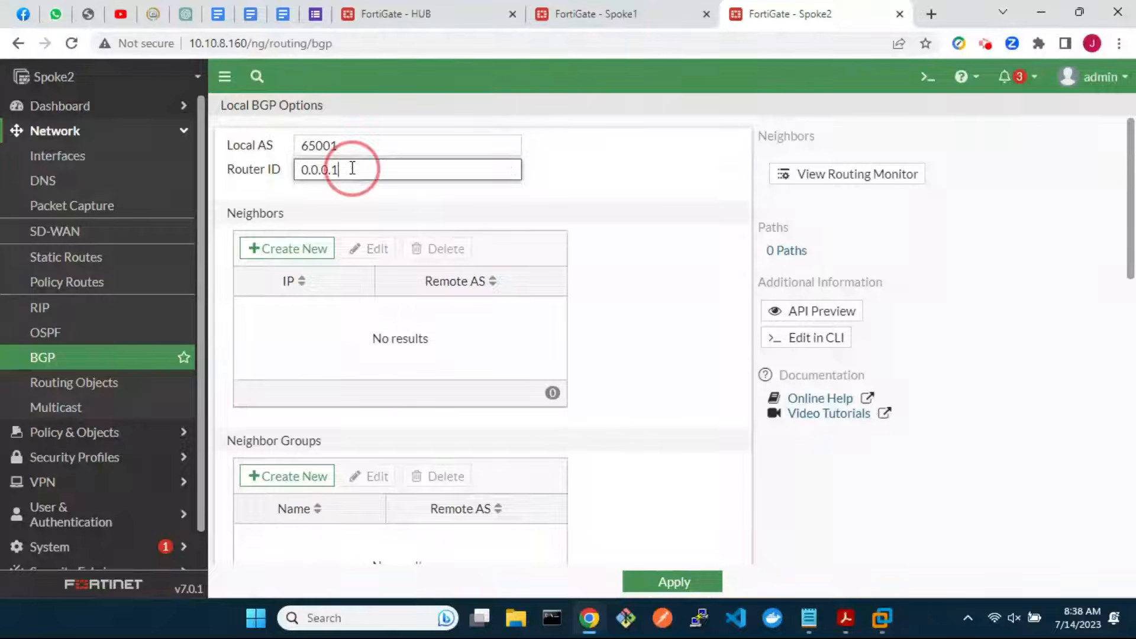
key(BackSpace)
key(BackSpace)
key(BackSpace)
key(BackSpace)
key(BackSpace)
key(BackSpace)
key(BackSpace)
text(3.3.3.3)
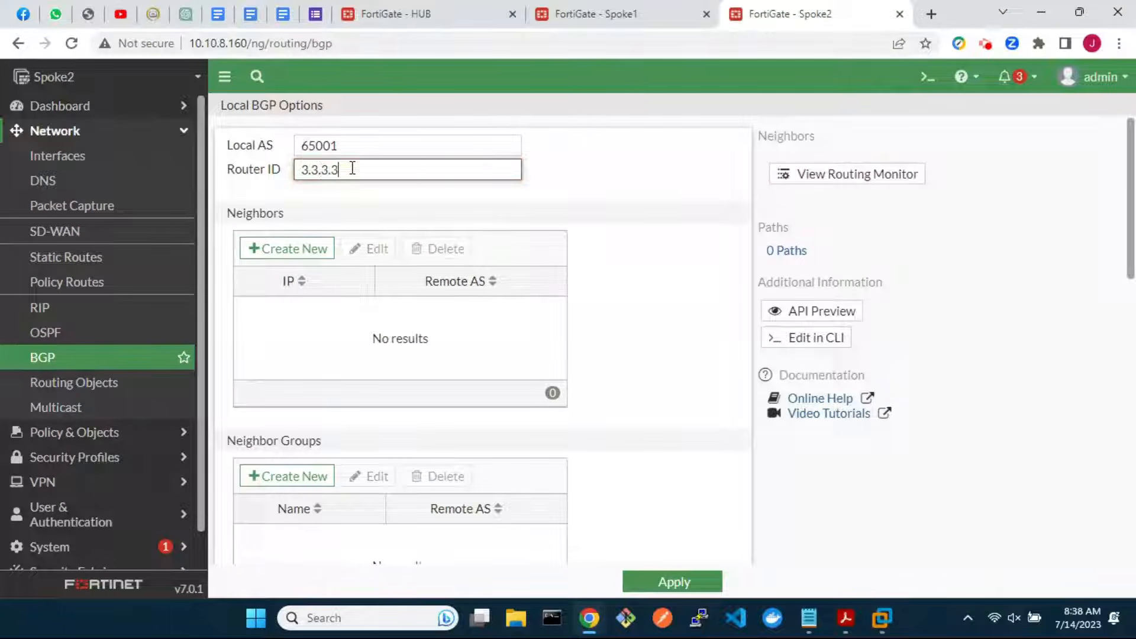
Add neighbor 10.100.100.1 with remote AS 65001, soft reconfiguration and graceful restart
click(314, 241)
click(495, 148)
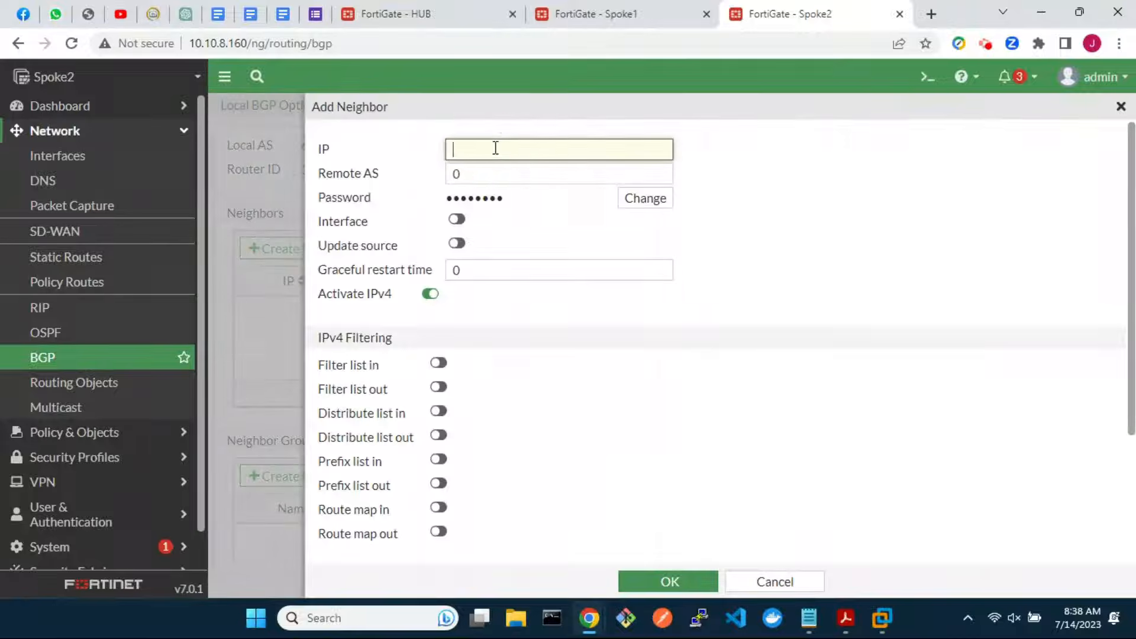
text(10.100.100.1)
click(484, 172)
key(BackSpace)
text(65001)
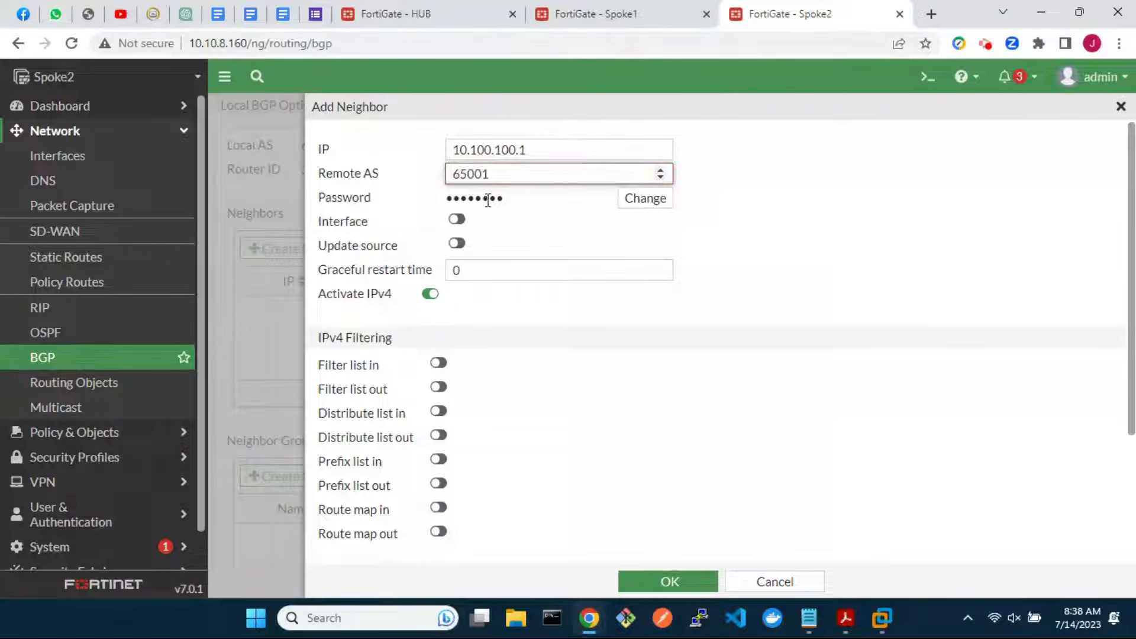
scroll(532, 355, down, 3)
click(328, 507)
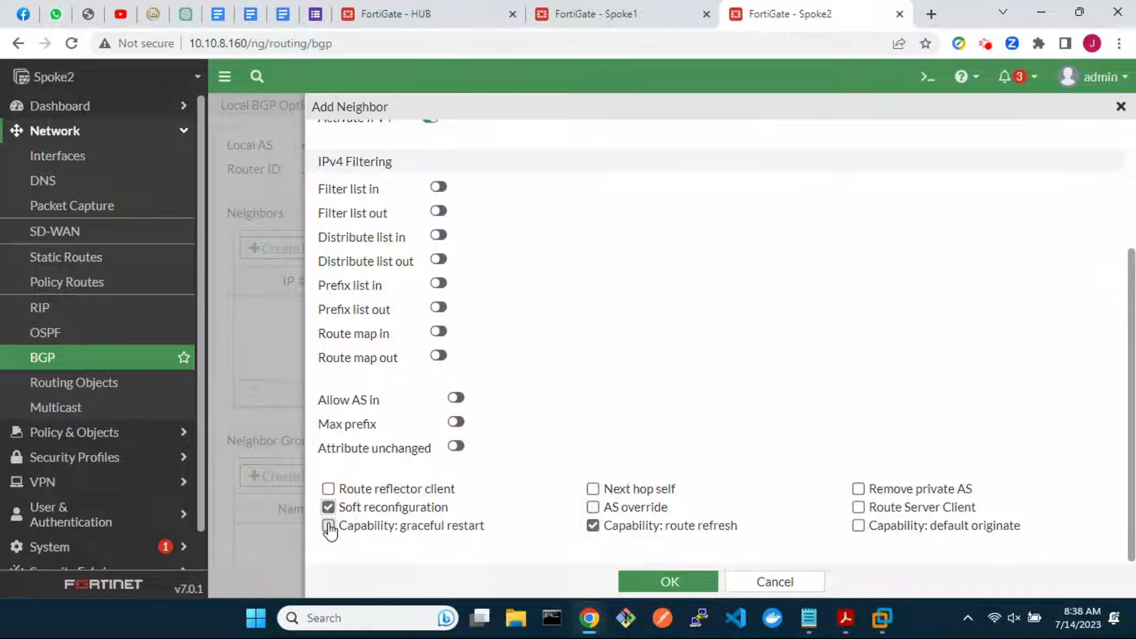
click(328, 525)
click(666, 582)
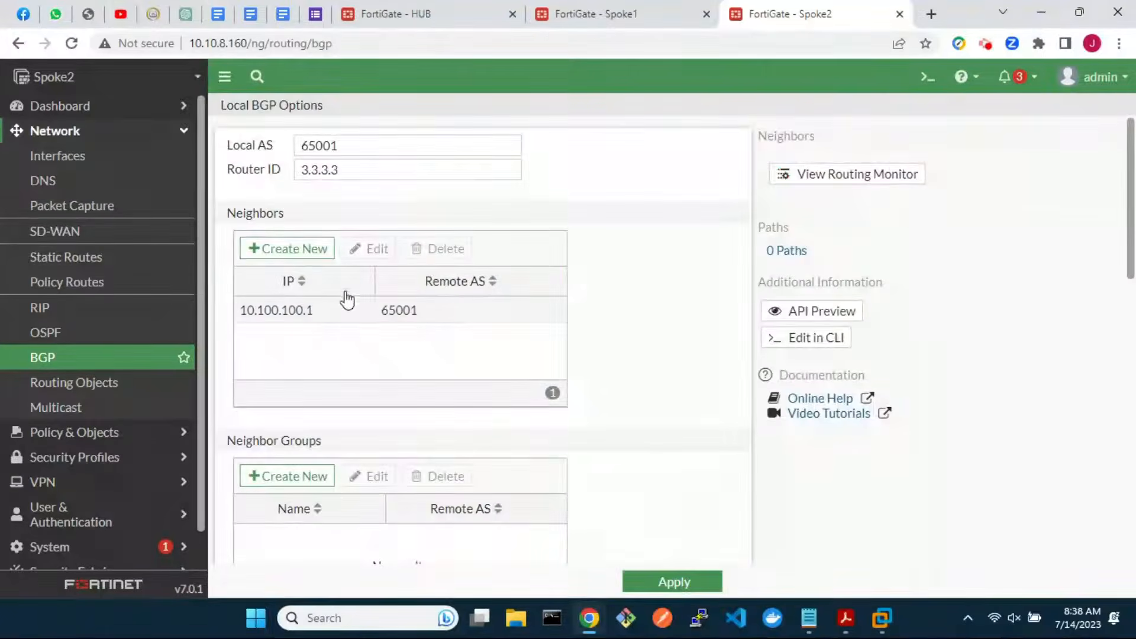
Add neighbor 10.200.200.1 with remote AS 65001, soft reconfiguration and graceful restart
click(296, 248)
click(489, 149)
text(10)
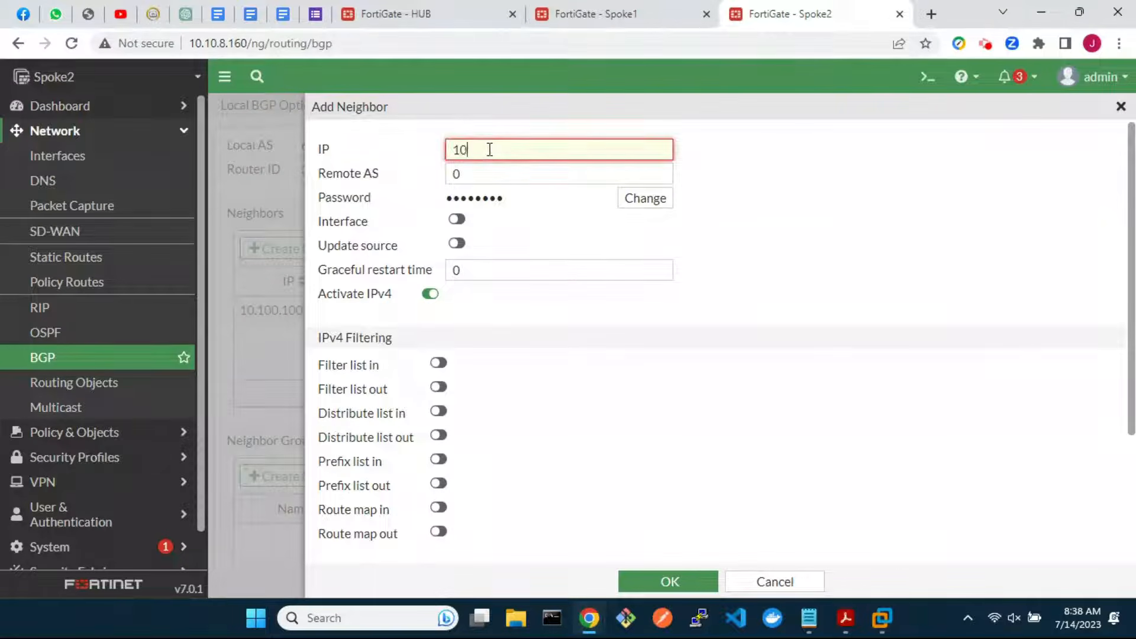
text(.200.200.1)
click(478, 174)
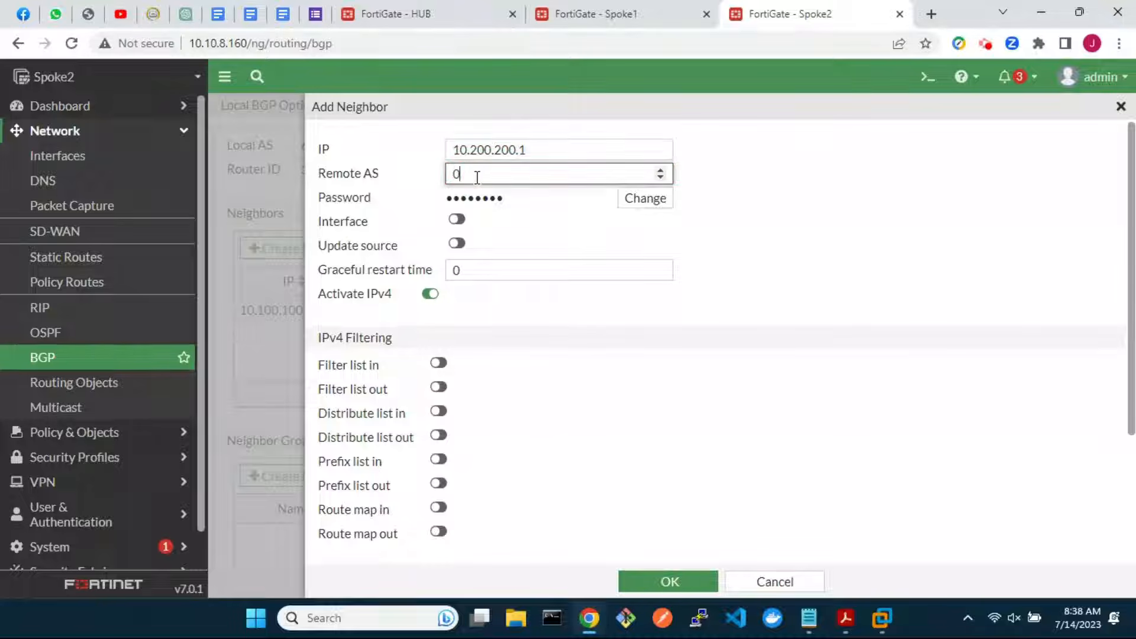
key(BackSpace)
text(65001)
scroll(594, 393, down, 3)
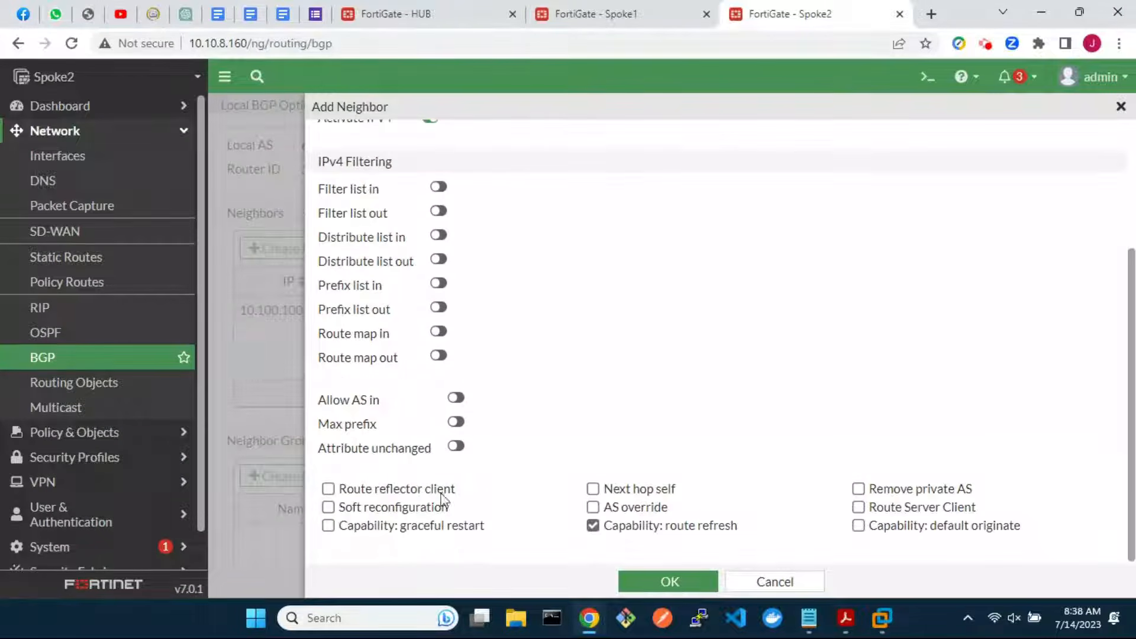
click(328, 507)
click(327, 525)
click(666, 581)
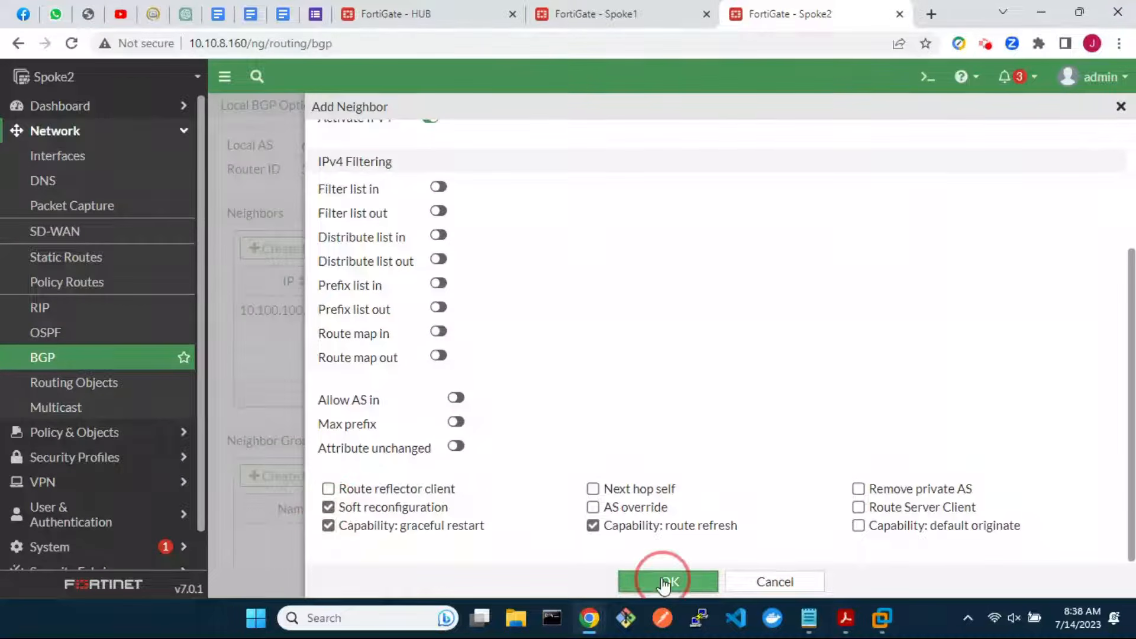
Advertise network 10.2.2.0/24, apply the Spoke2 BGP settings and reload to confirm
scroll(444, 515, down, 5)
scroll(441, 513, down, 4)
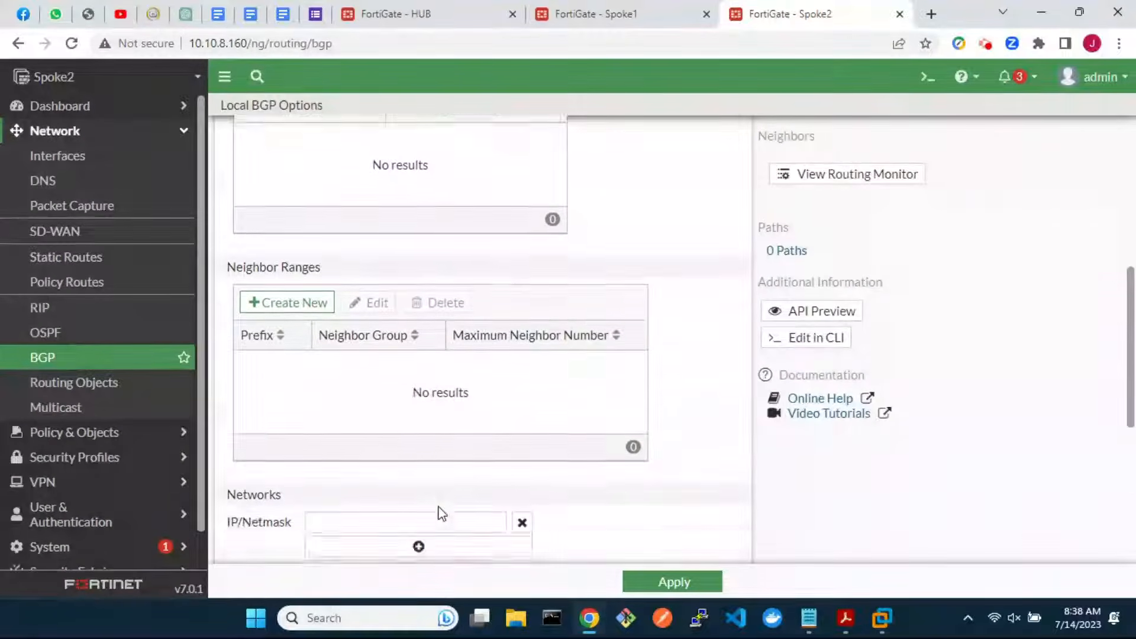
click(384, 350)
text(10.2.2.0/24)
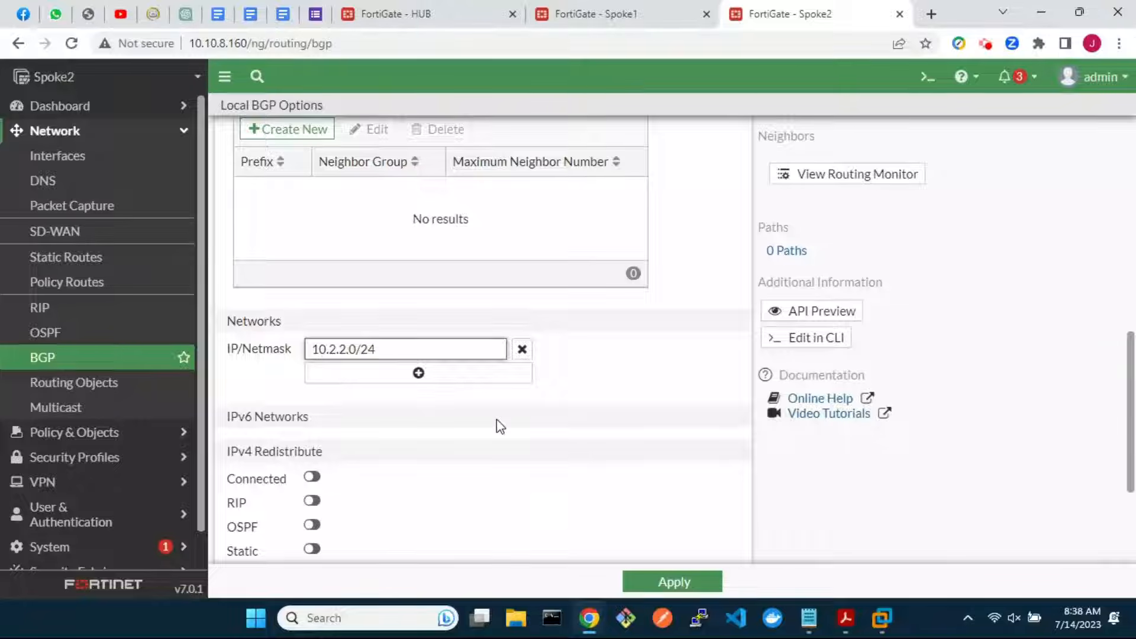
scroll(500, 425, down, 3)
click(674, 581)
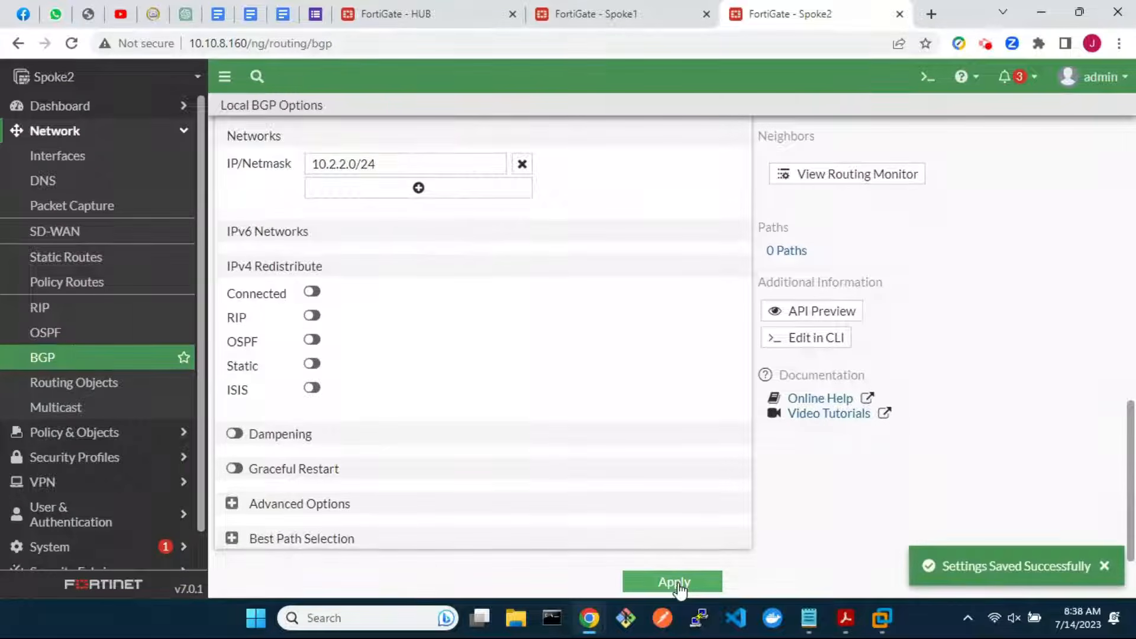
click(87, 358)
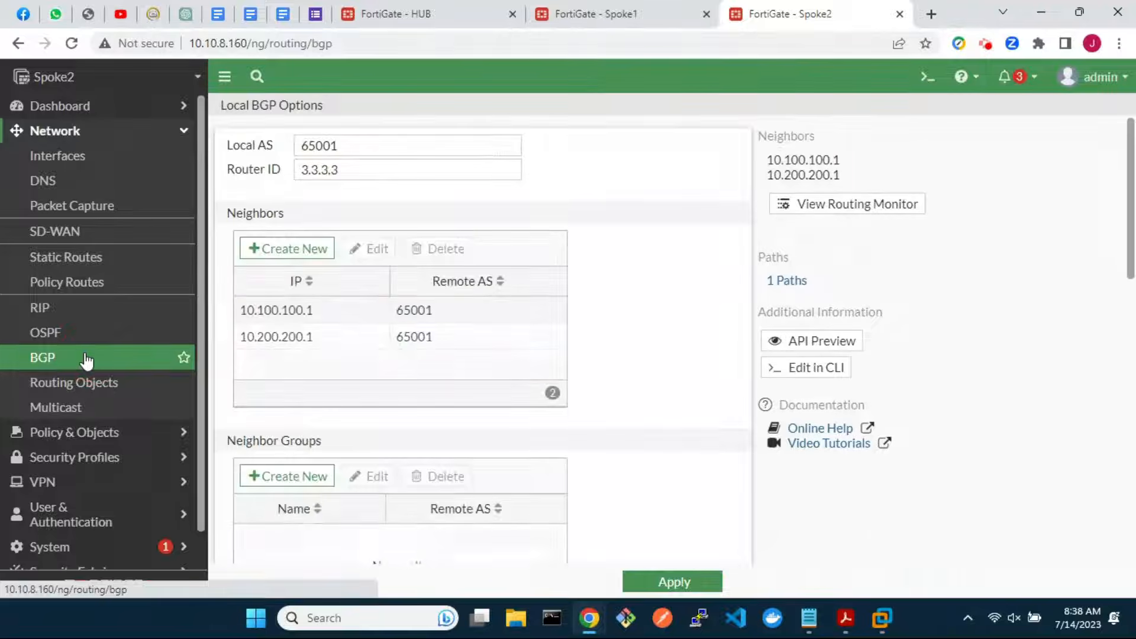
In the CLI console, set advertisement-interval 1 on Spoke2 neighbor 10.100.100.1
click(811, 369)
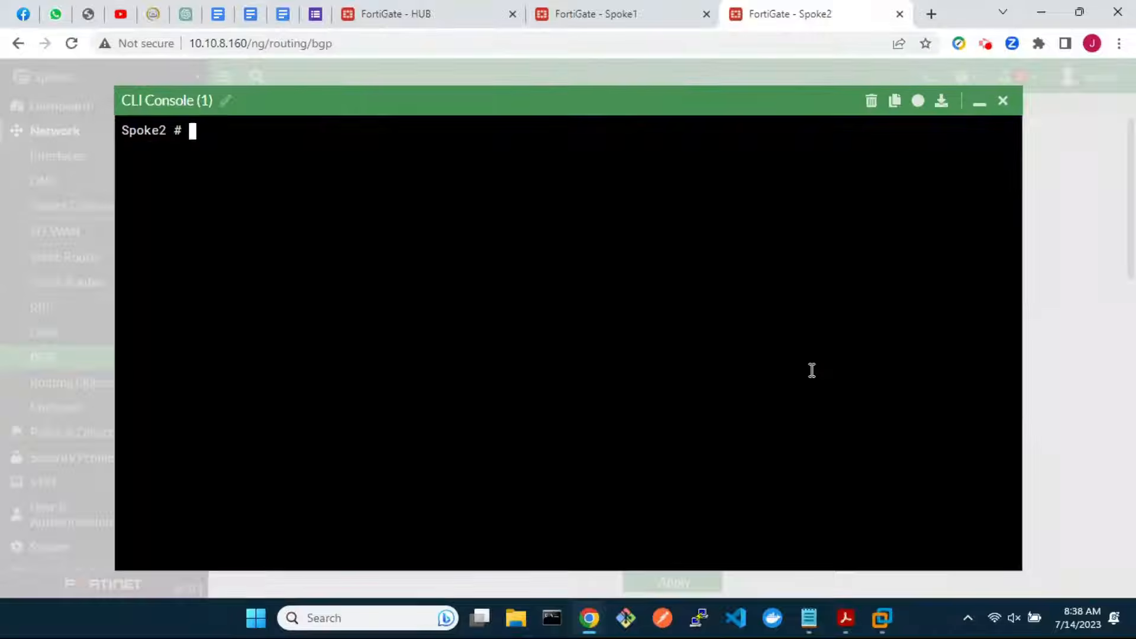
key(space)
text(config neighbor)
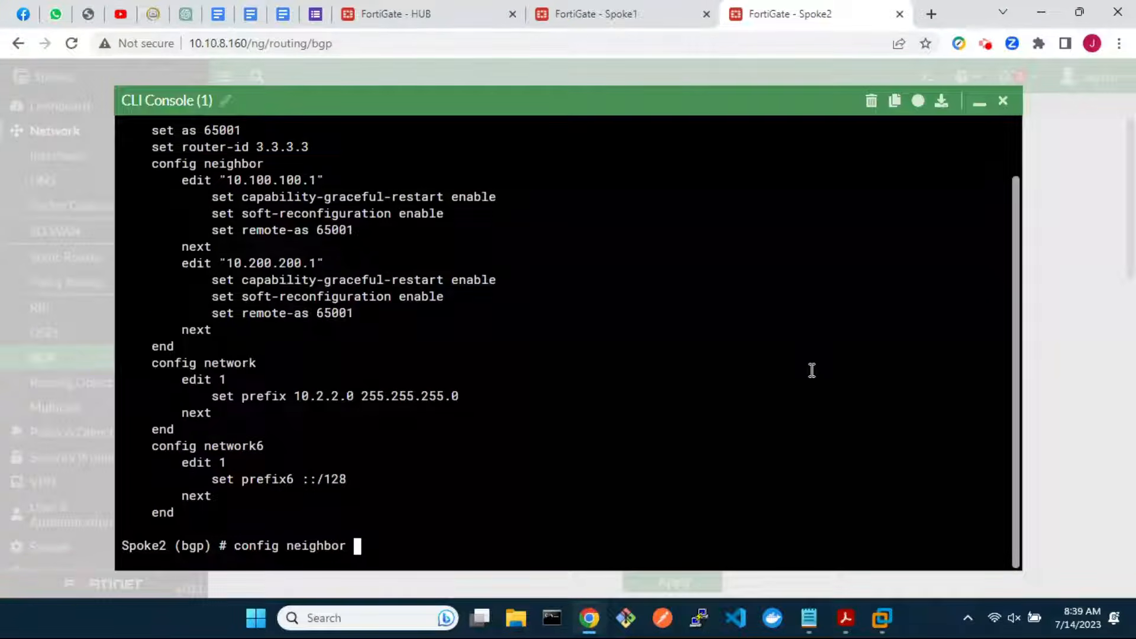
key(Return)
text(edit)
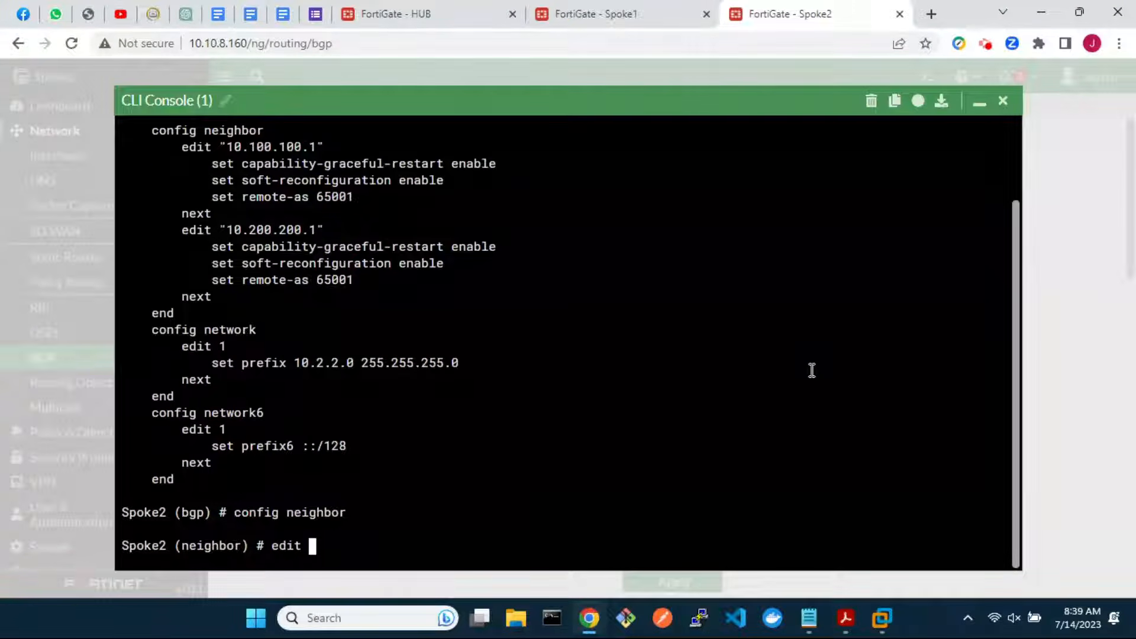
key(question)
text(10.100.100.1)
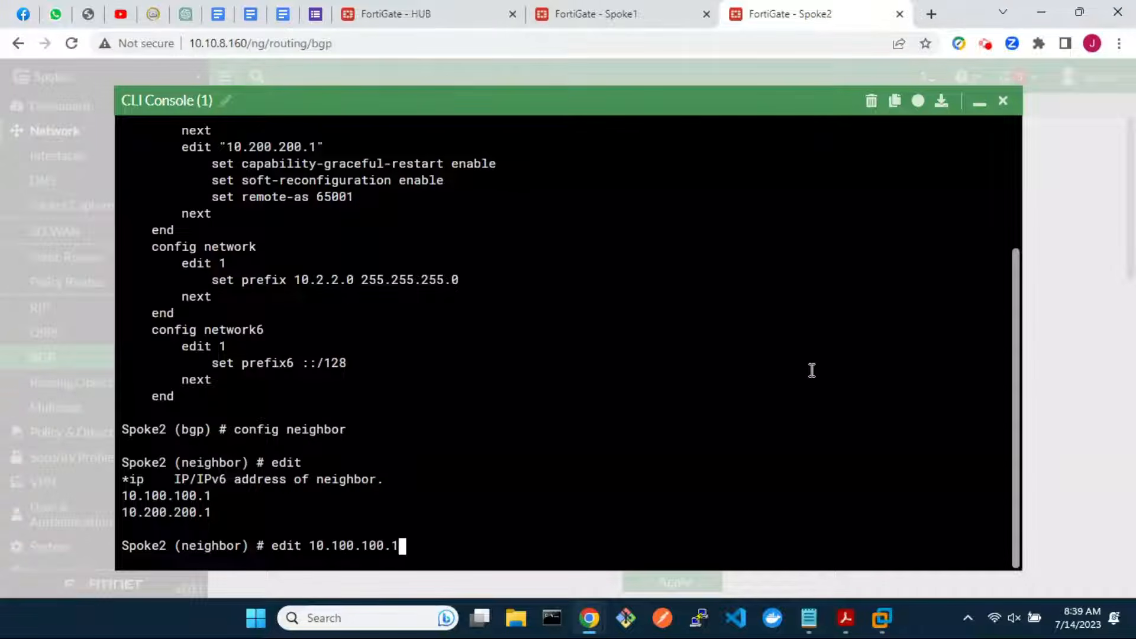
key(Return)
text(set advertisement-interval 1)
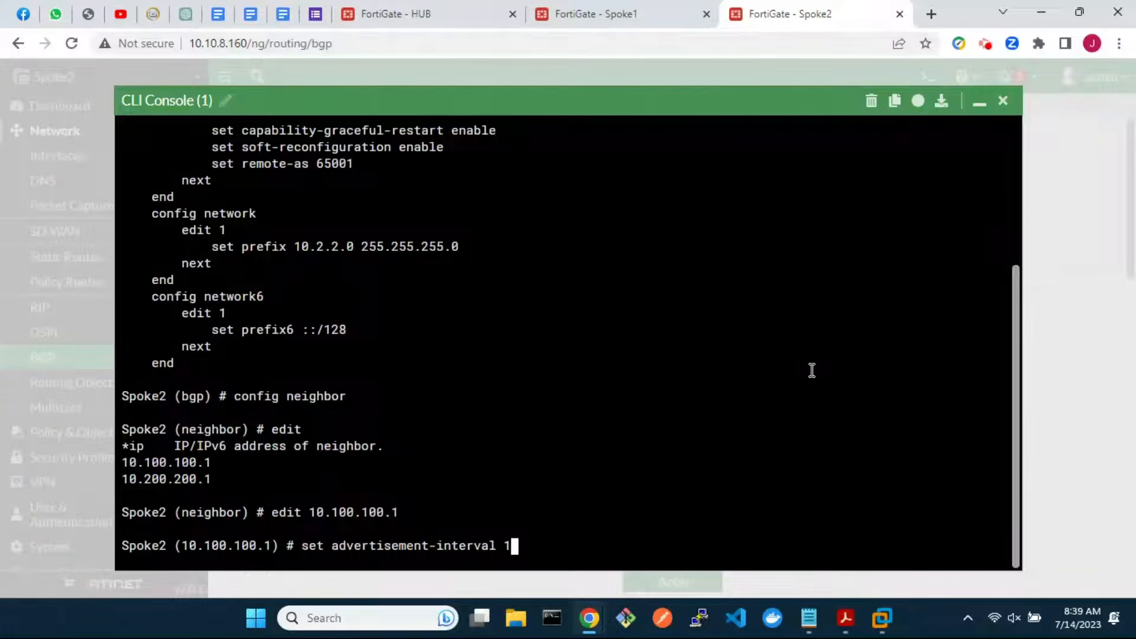
key(Return)
text(next)
key(Return)
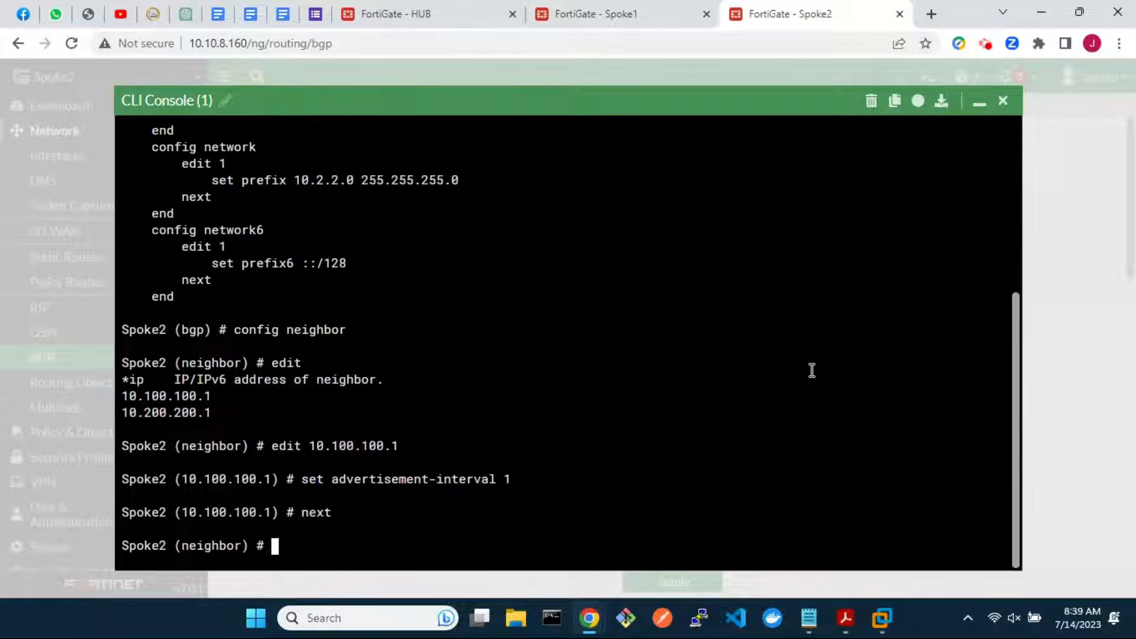
Set advertisement-interval 1 on neighbor 10.200.200.1, show, end twice to commit, and close the console
text(edit 10.200.200.1)
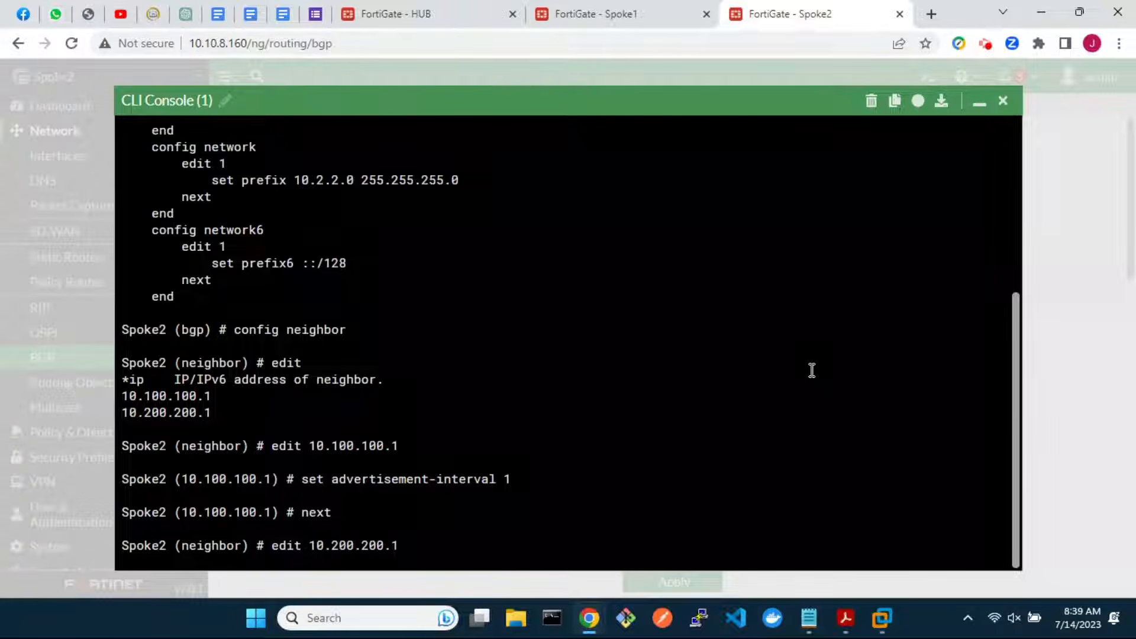
key(Return)
text(set advertisement-interval )
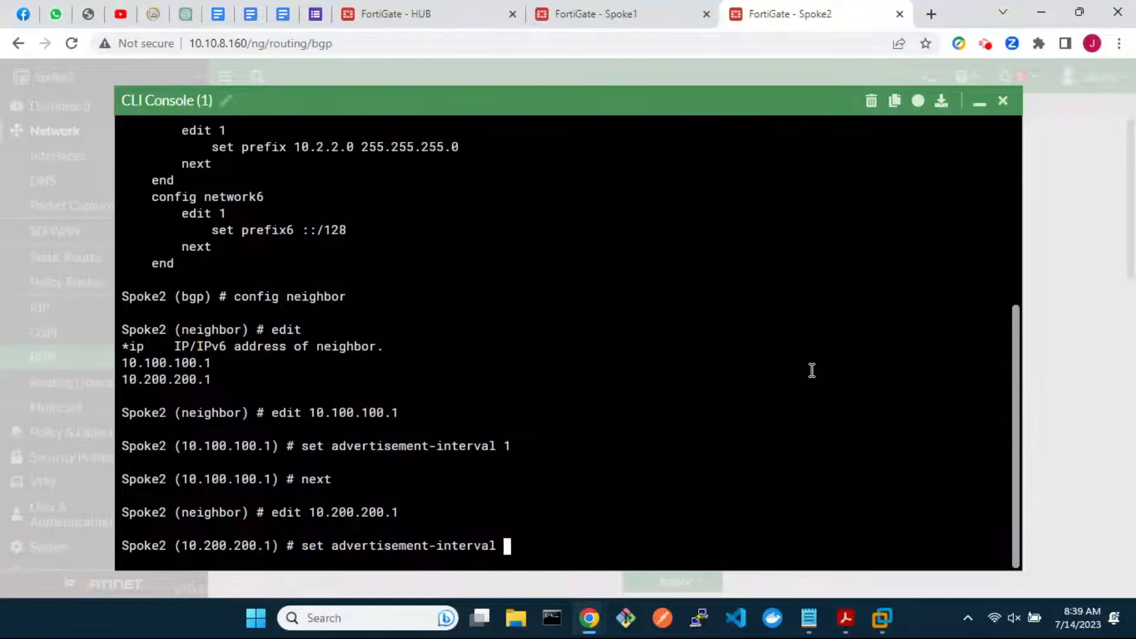
text(1)
key(Return)
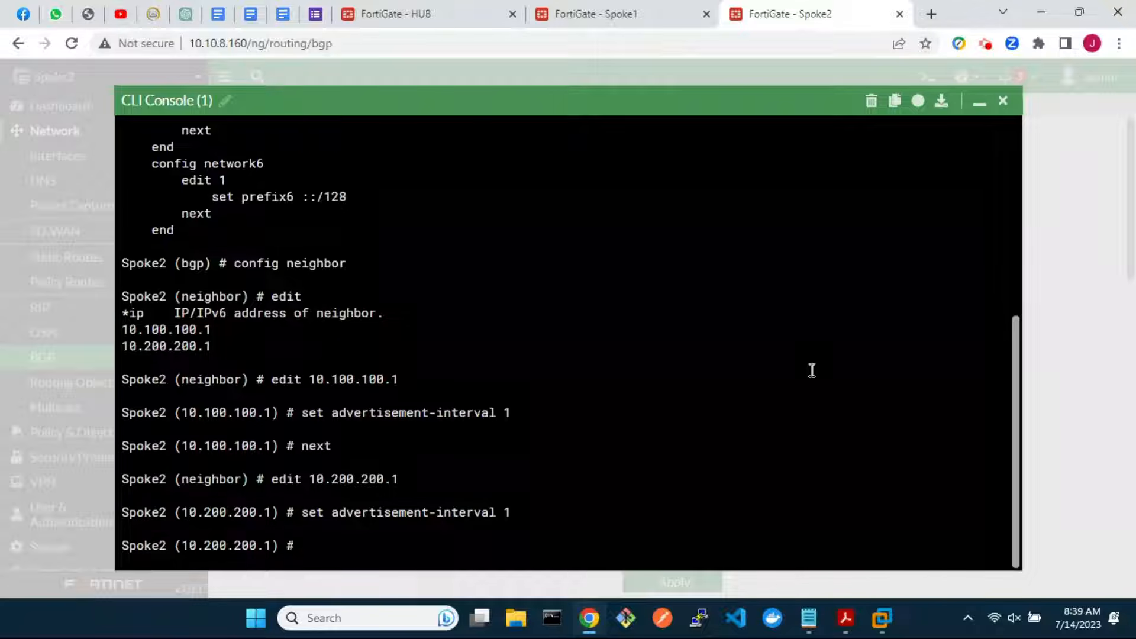
text(next)
key(Return)
text(show)
key(Return)
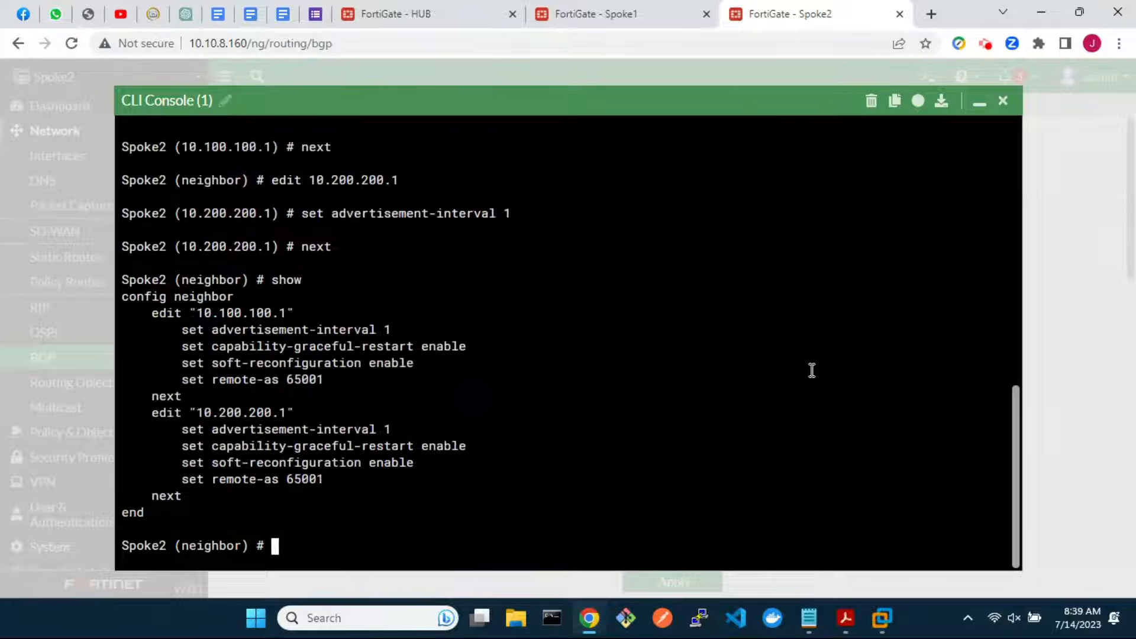
text(end)
key(Return)
text(end)
key(Return)
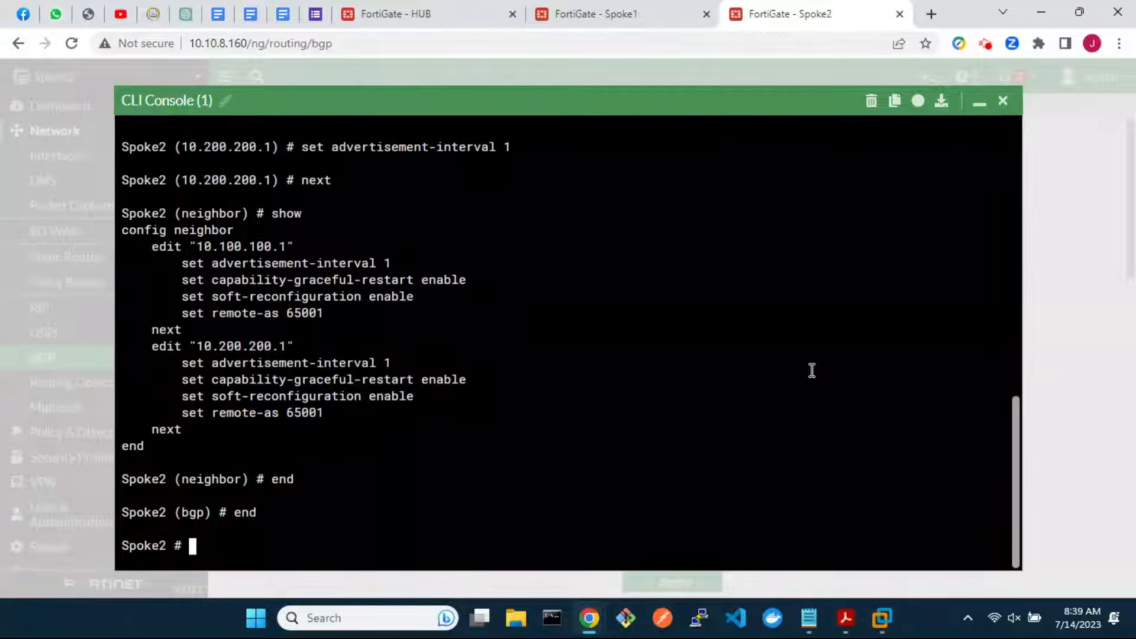
click(1002, 100)
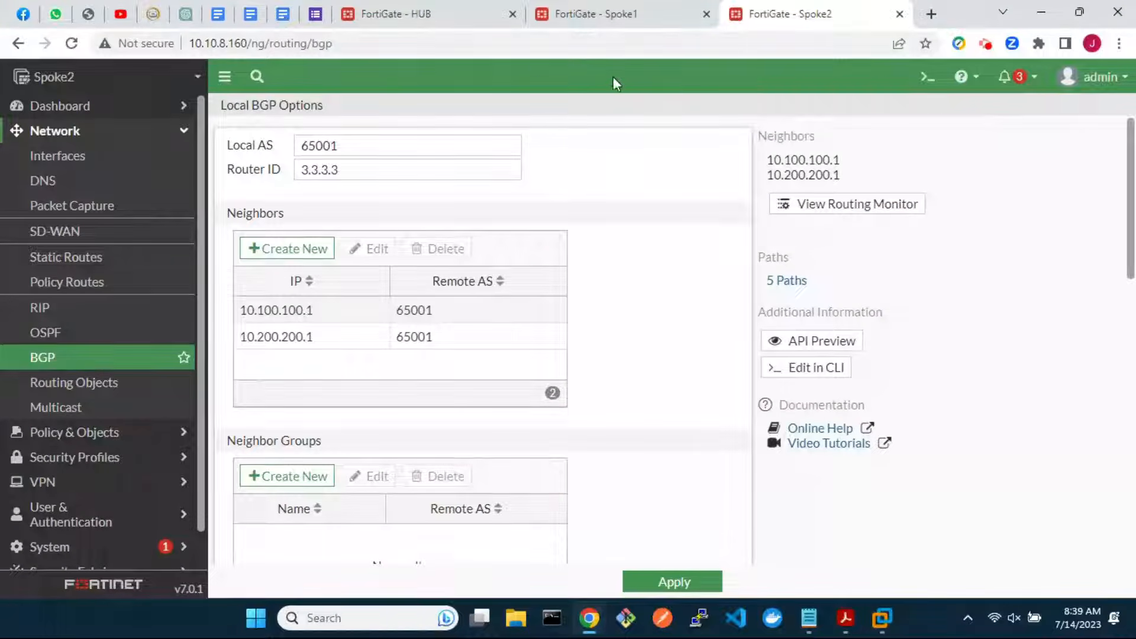
On the HUB, expand the IPsec widget on Dashboard > Status to view all tunnels
click(414, 14)
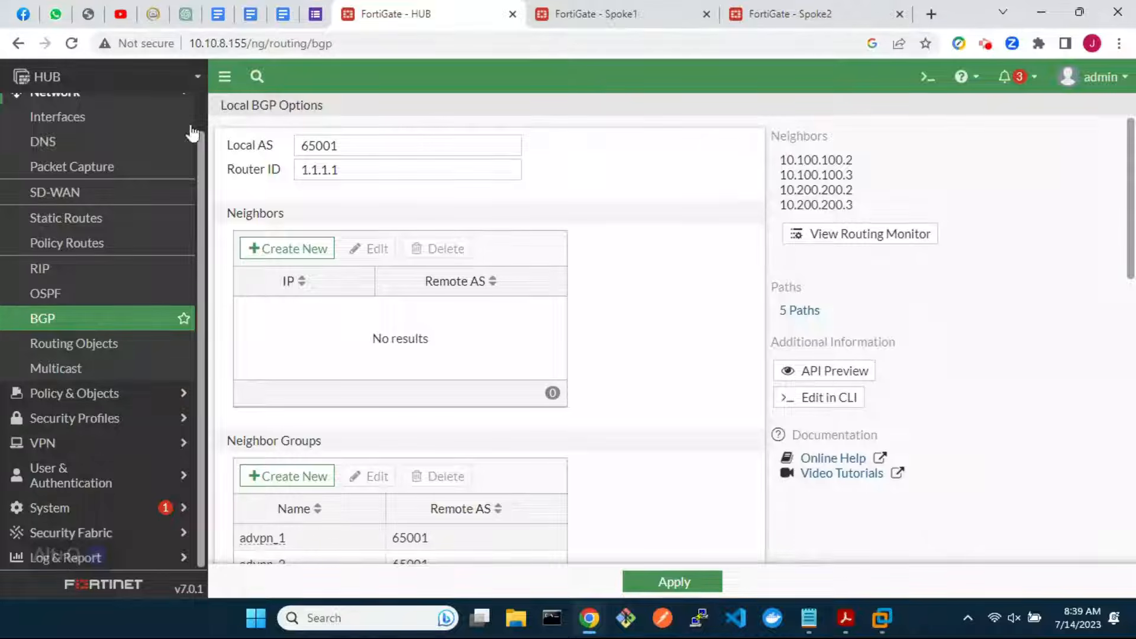
scroll(122, 157, up, 1)
click(81, 110)
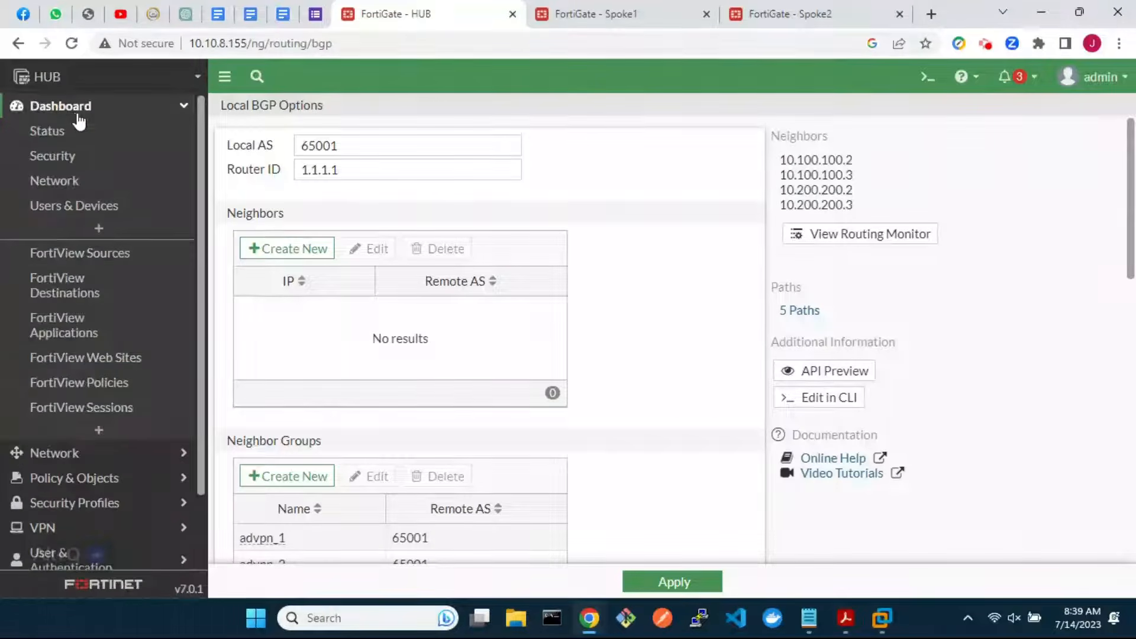
click(74, 133)
scroll(631, 417, down, 5)
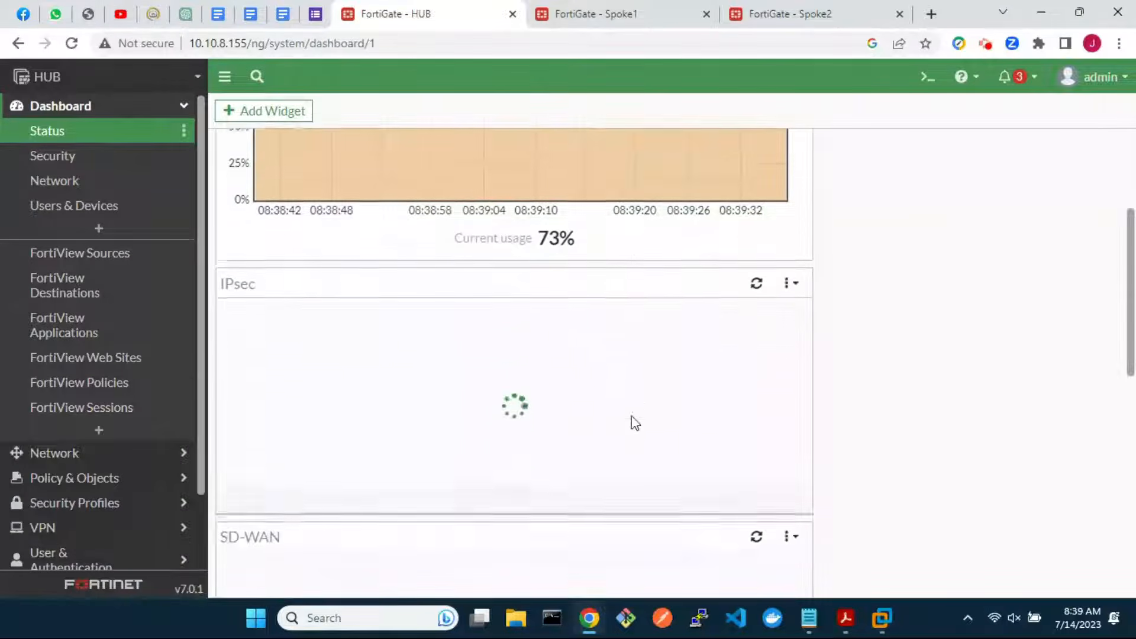
click(388, 367)
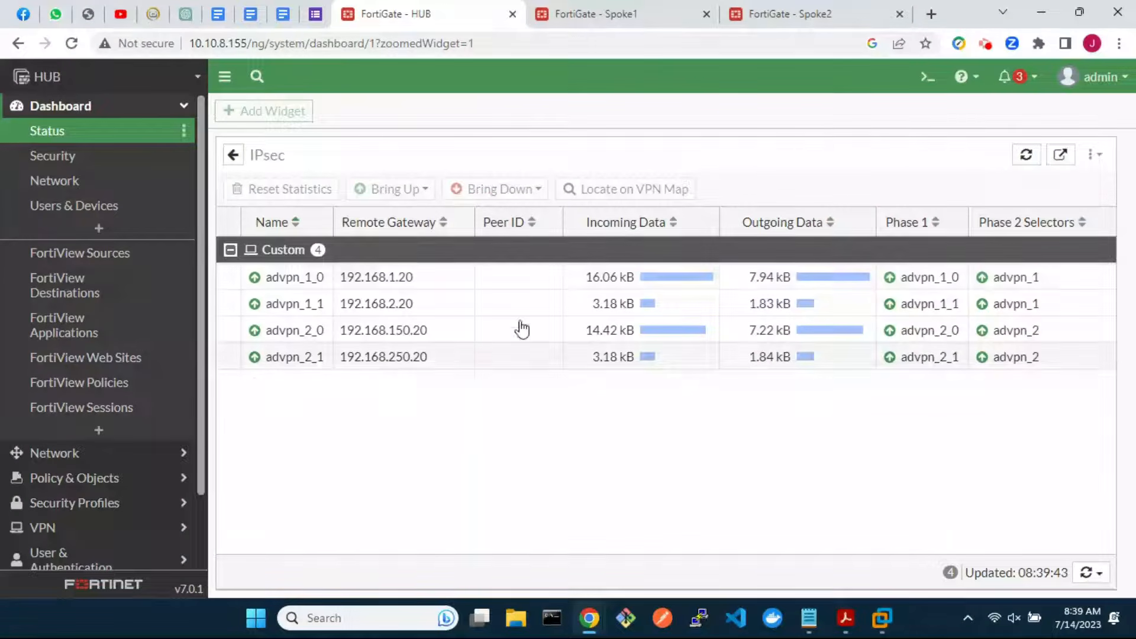
Run 'get router info bgp sum' in the CLI console to confirm four established neighbors
click(923, 79)
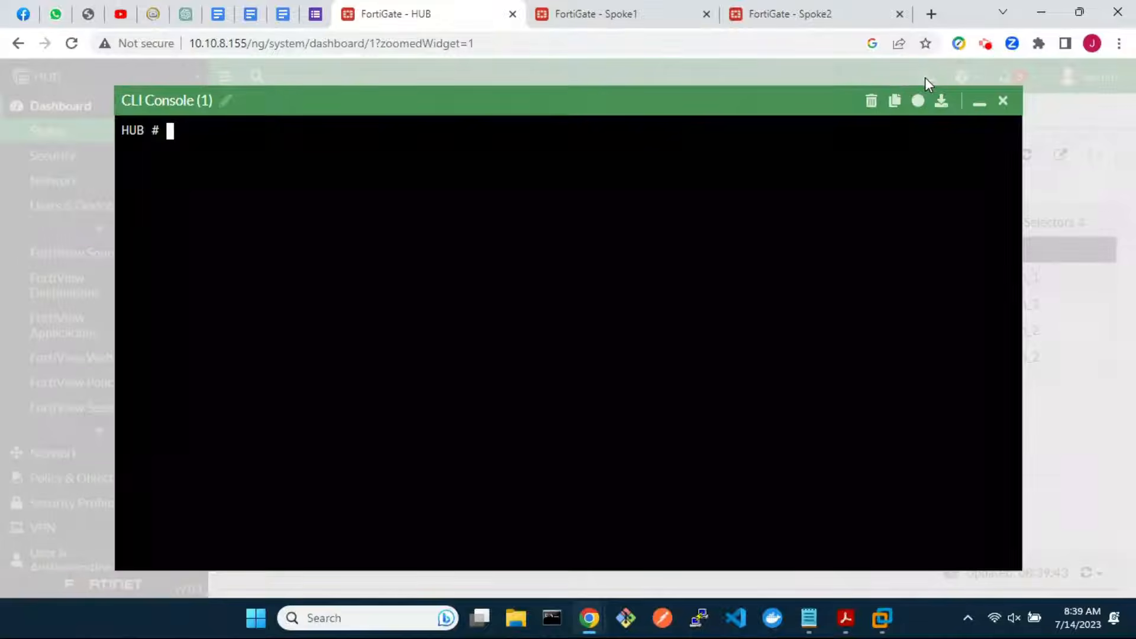
text(get router info bgp sum)
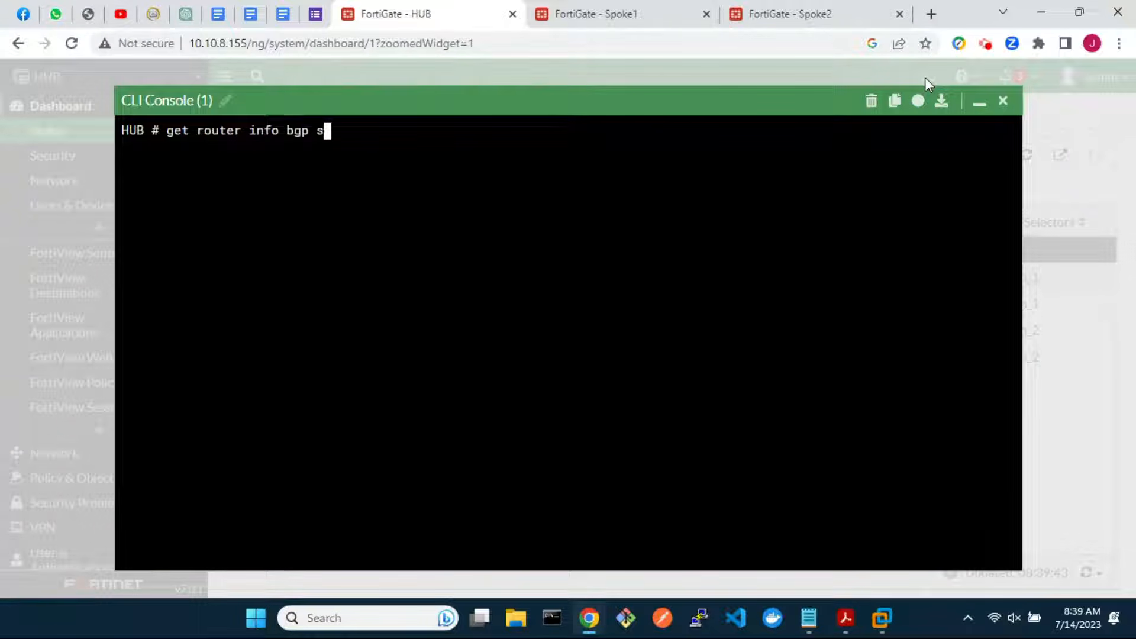
key(Return)
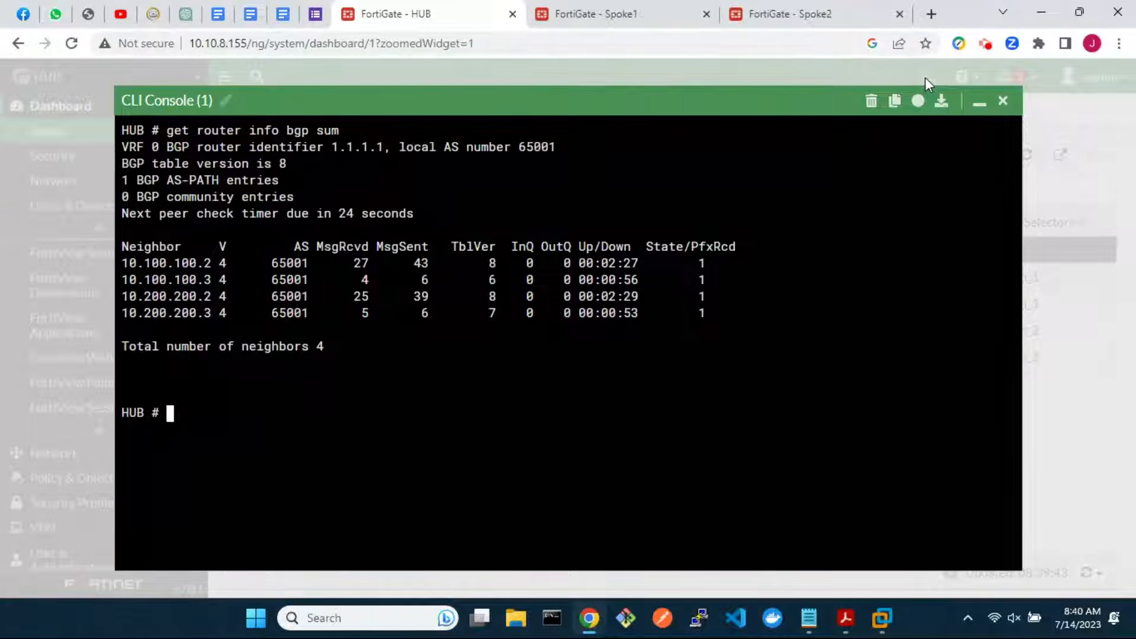
click(1002, 101)
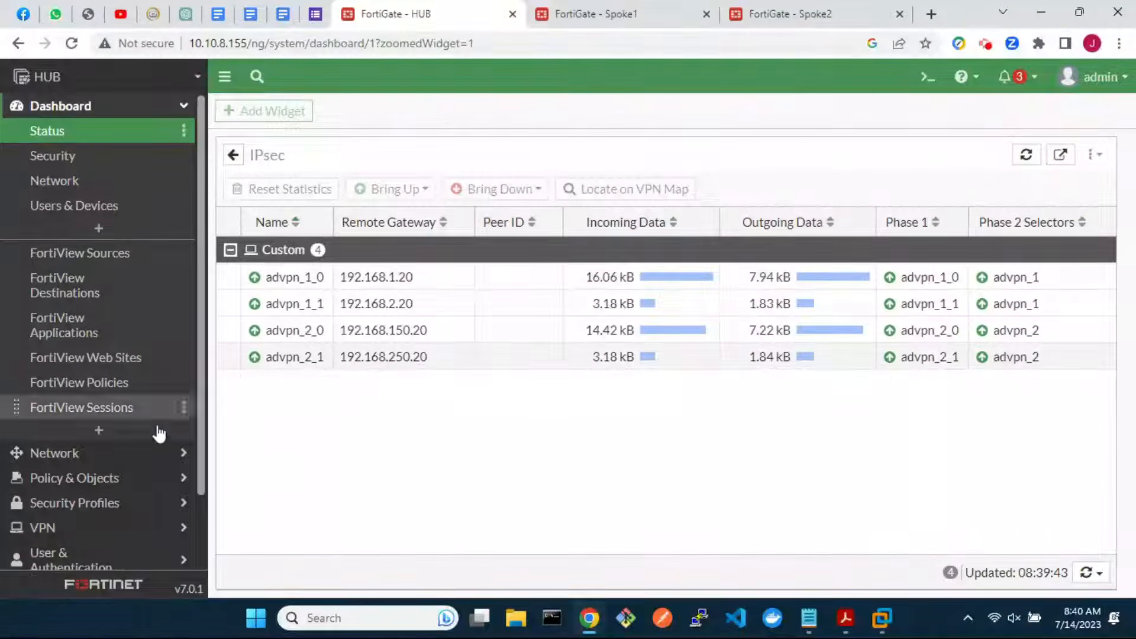
Create a new SD-WAN Performance SLA named ping_spoke1_lan with ping server 10.1.1.10
click(93, 454)
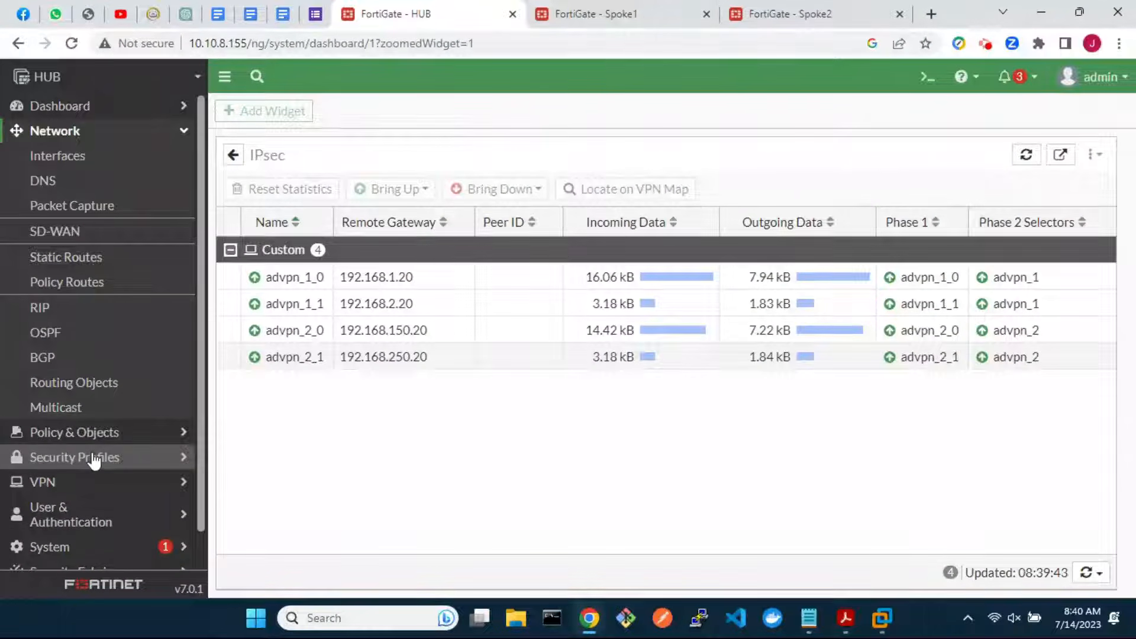
click(92, 234)
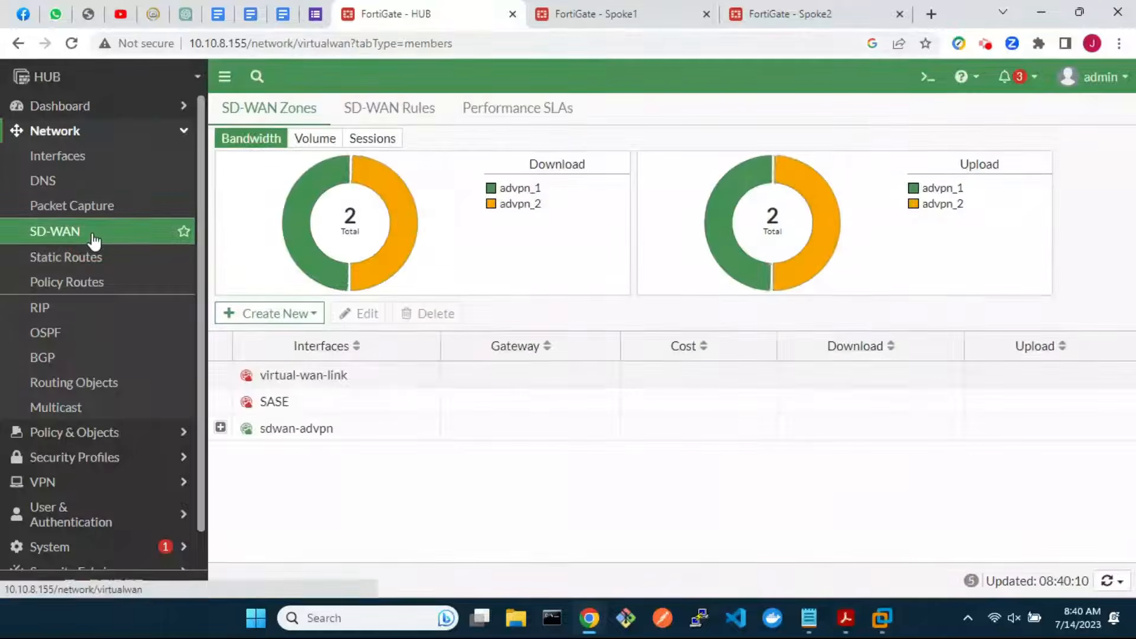
click(518, 112)
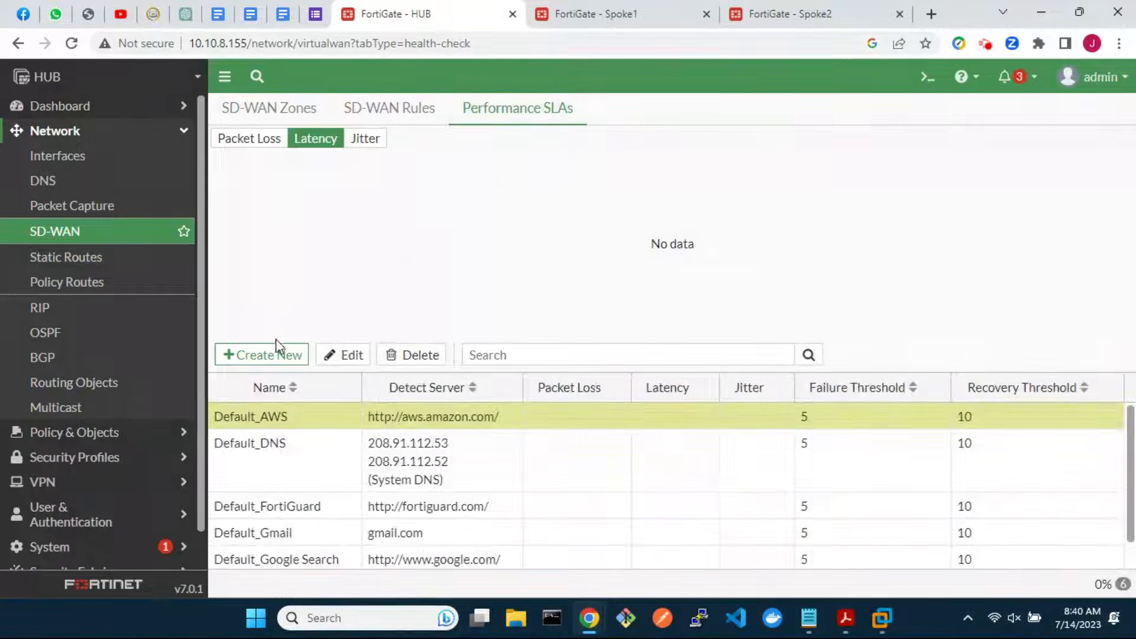
click(263, 354)
click(404, 143)
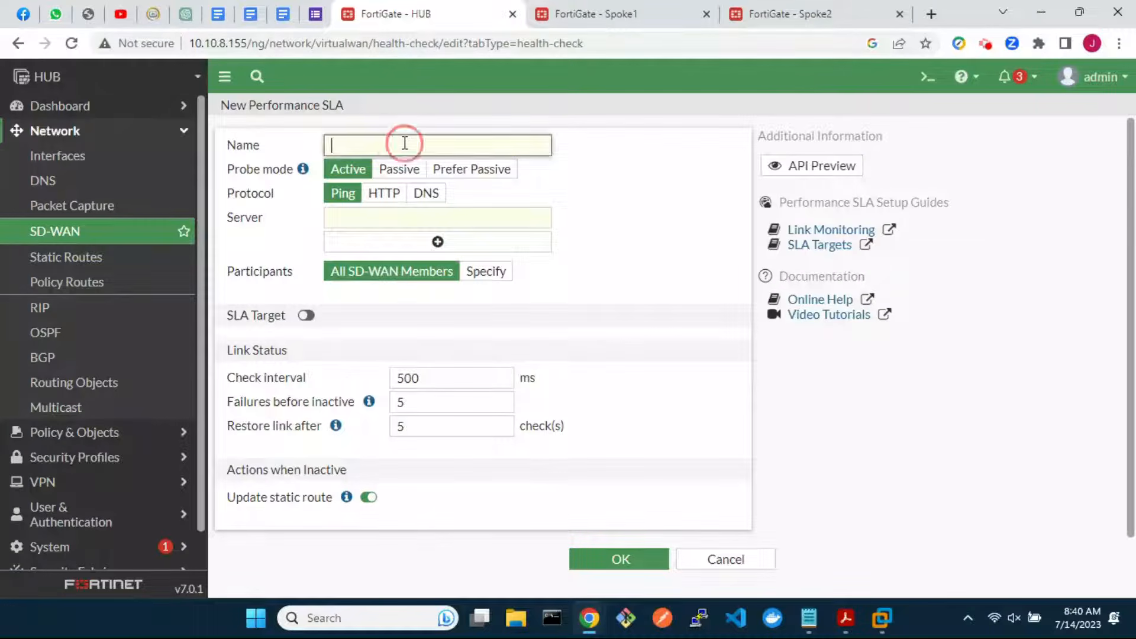
text(ping_spoke1_lan)
click(385, 215)
text(10.1.1)
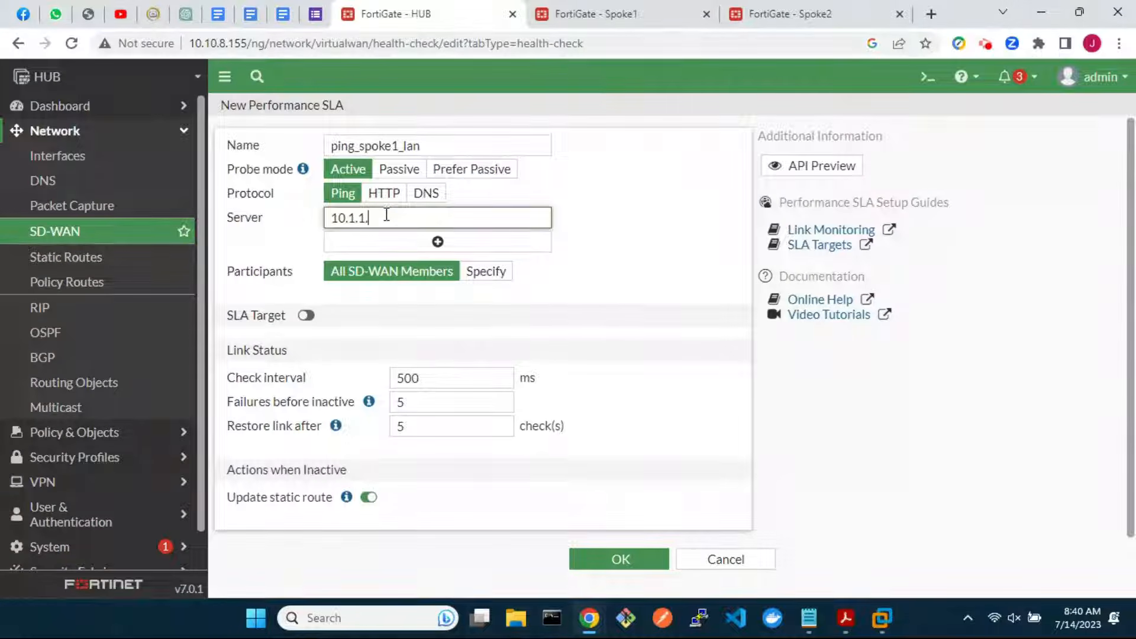
text(.10)
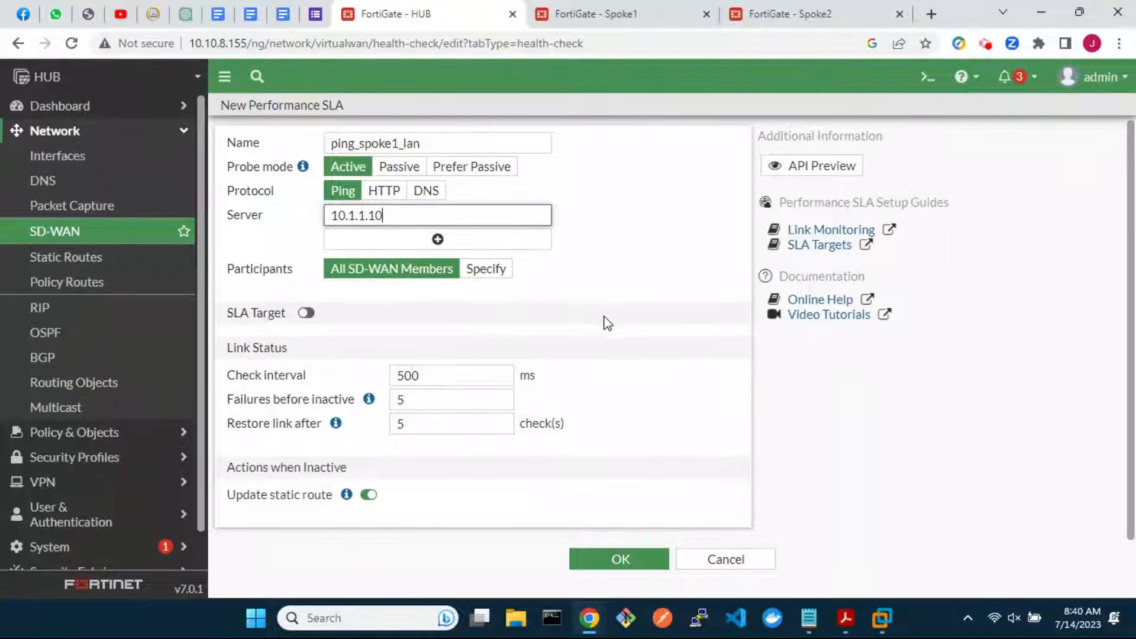
Specify advpn_1 and advpn_2 as the SLA participants and save it
click(486, 269)
click(483, 294)
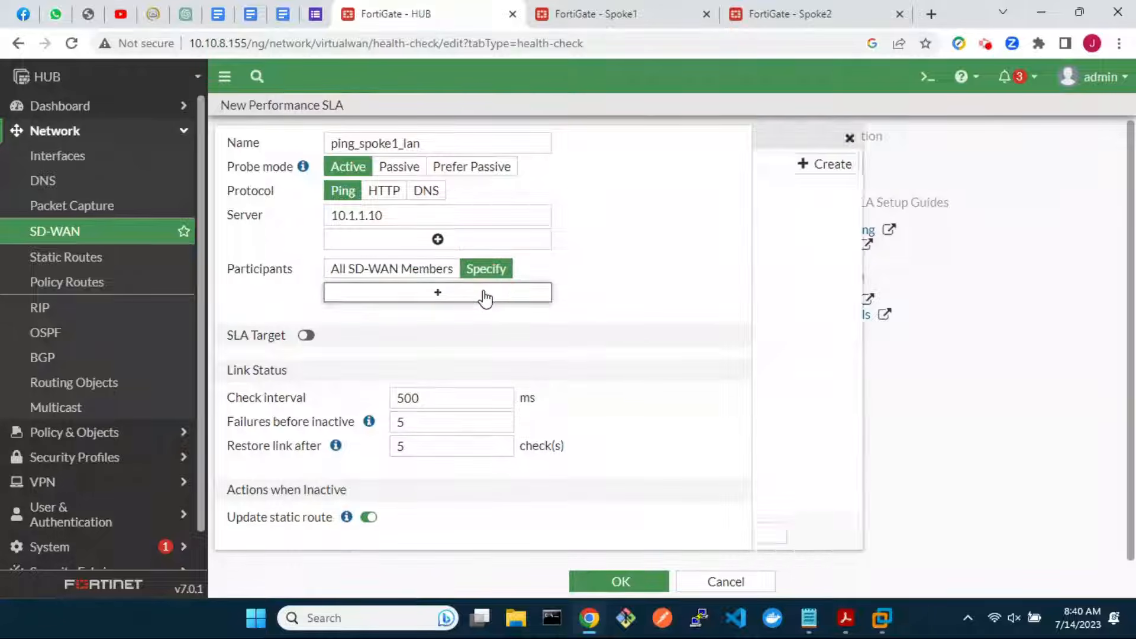
click(799, 191)
click(806, 210)
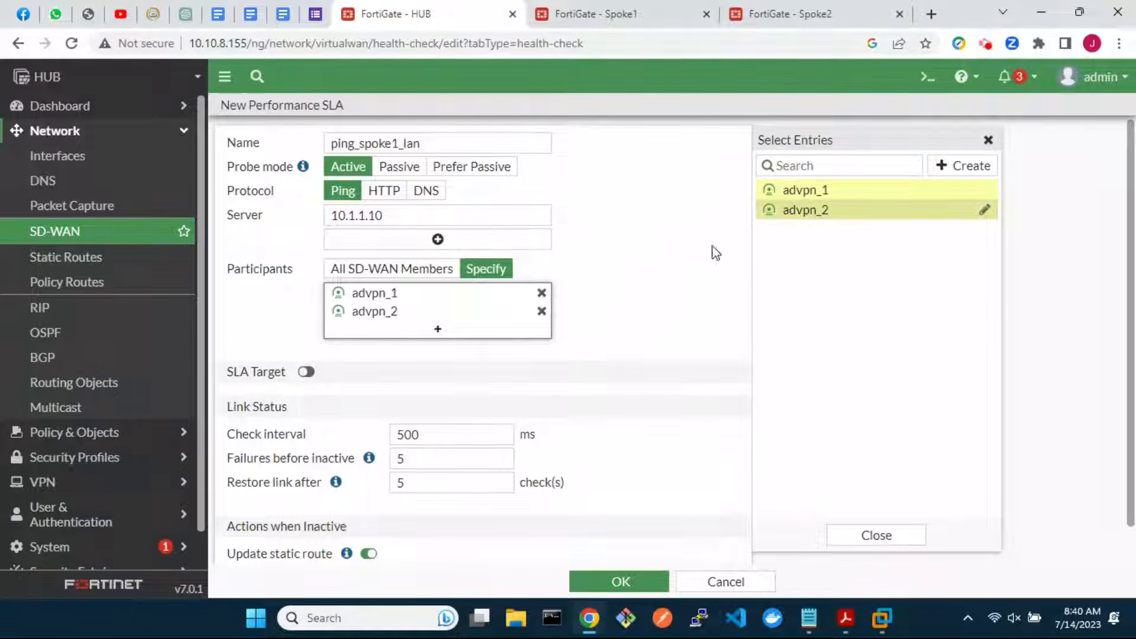
scroll(573, 375, down, 1)
scroll(572, 375, up, 1)
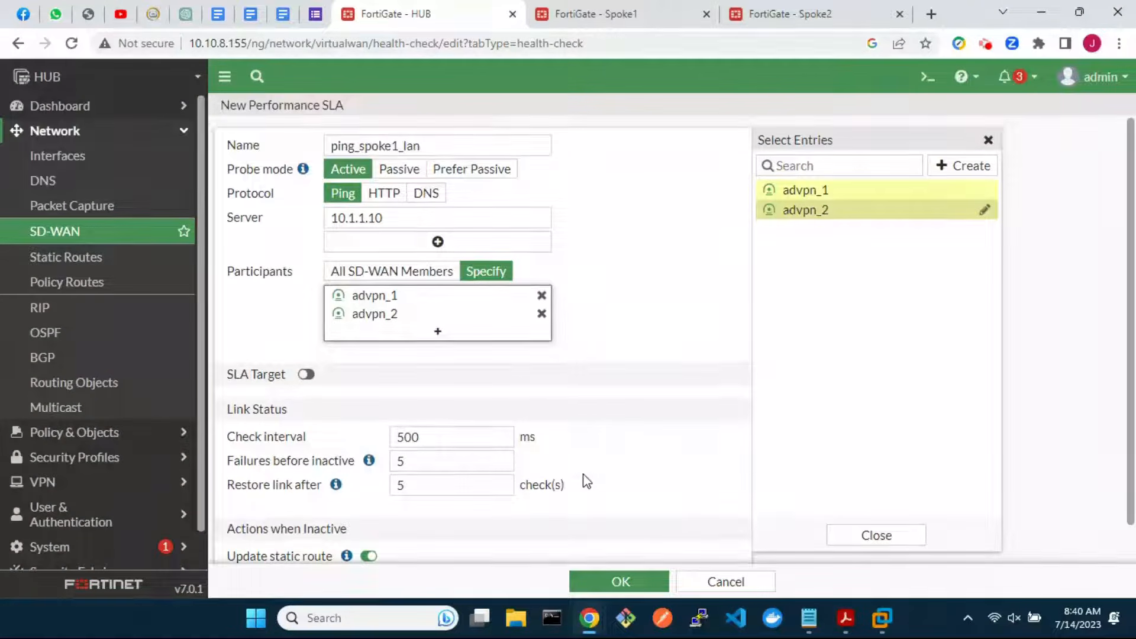
click(592, 580)
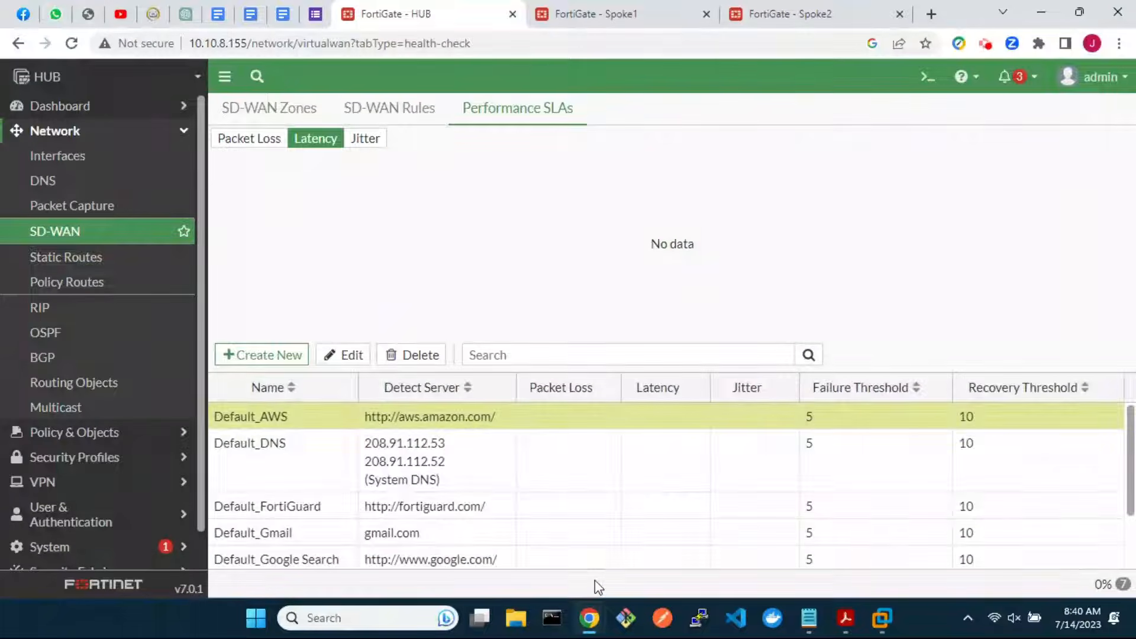
Create the ping_spoke2_lan SLA probing 10.2.2.10 with advpn_1 and advpn_2 as participants
click(285, 357)
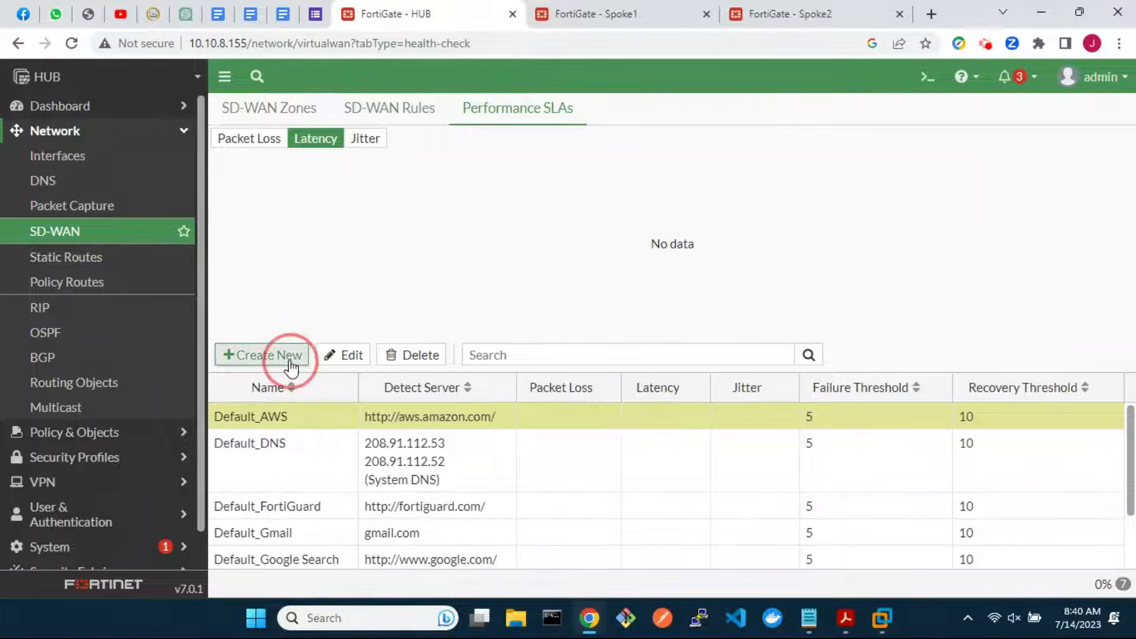
click(406, 149)
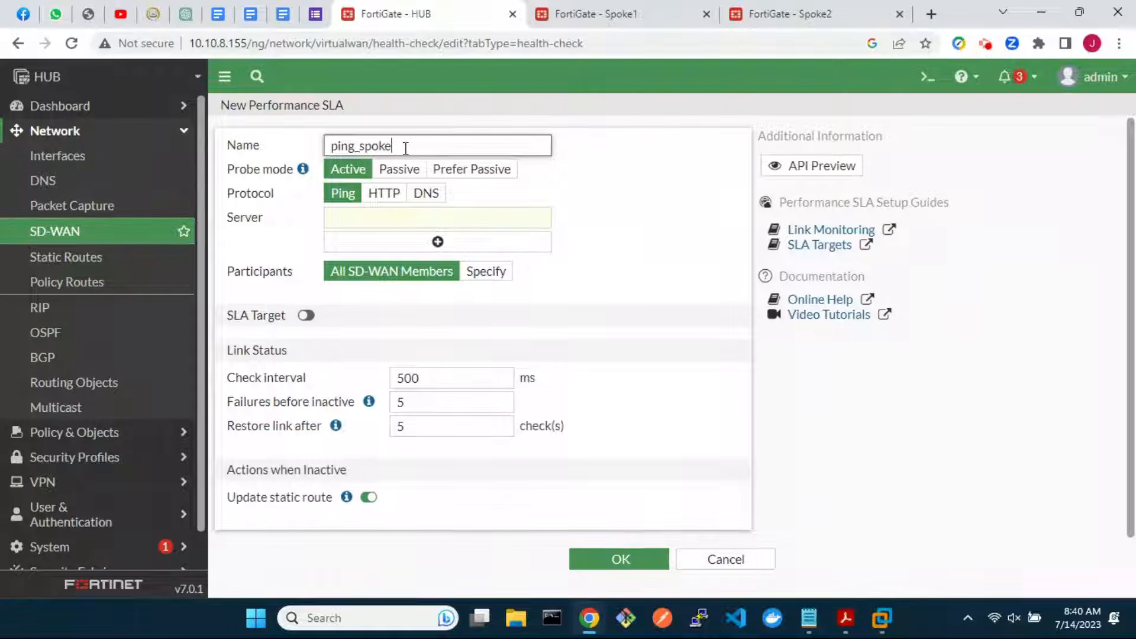
click(389, 222)
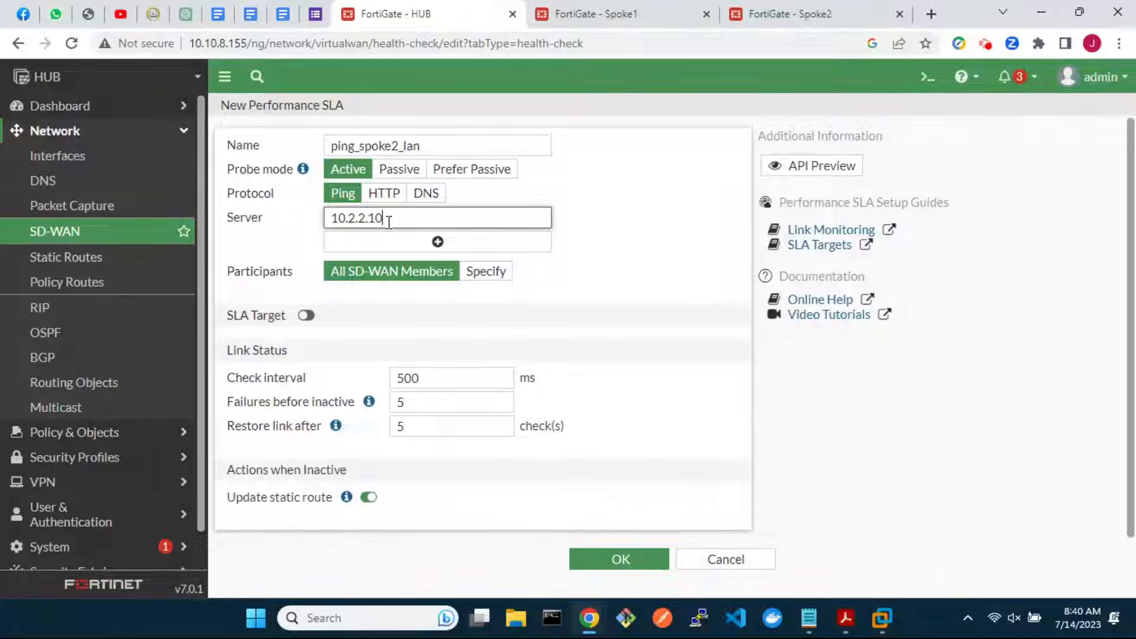
click(492, 274)
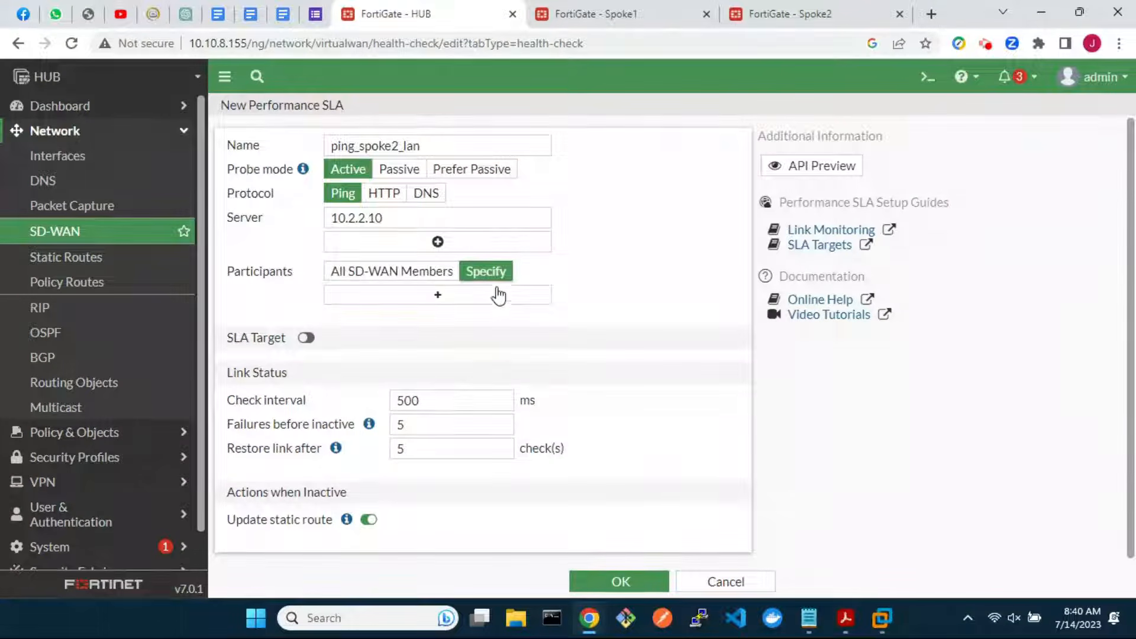
click(497, 296)
click(809, 192)
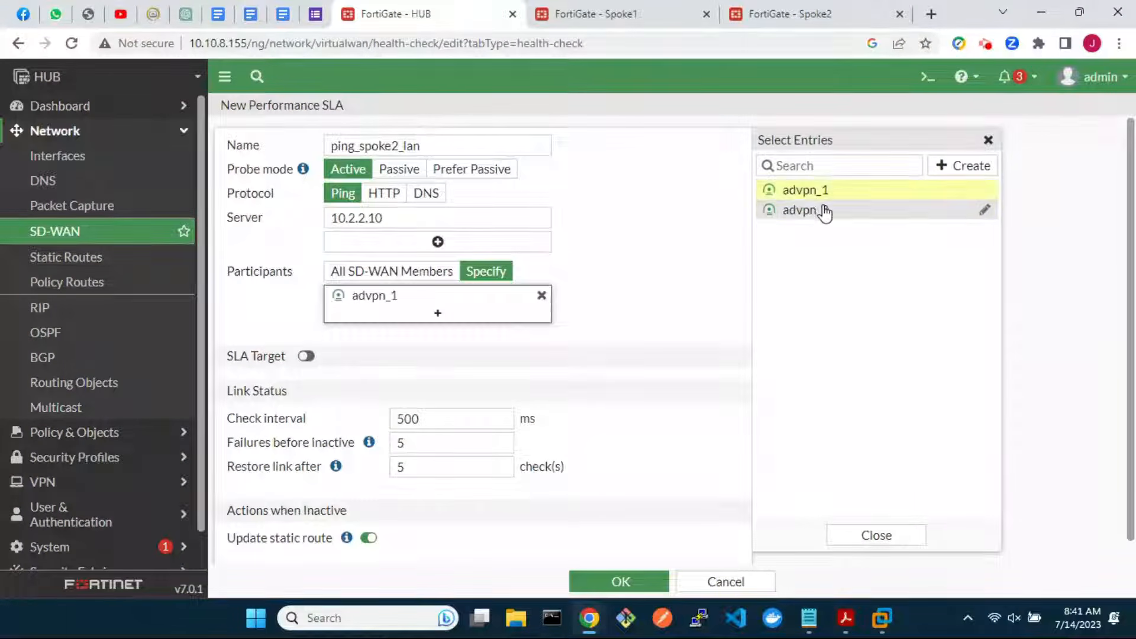
click(820, 211)
scroll(616, 435, down, 1)
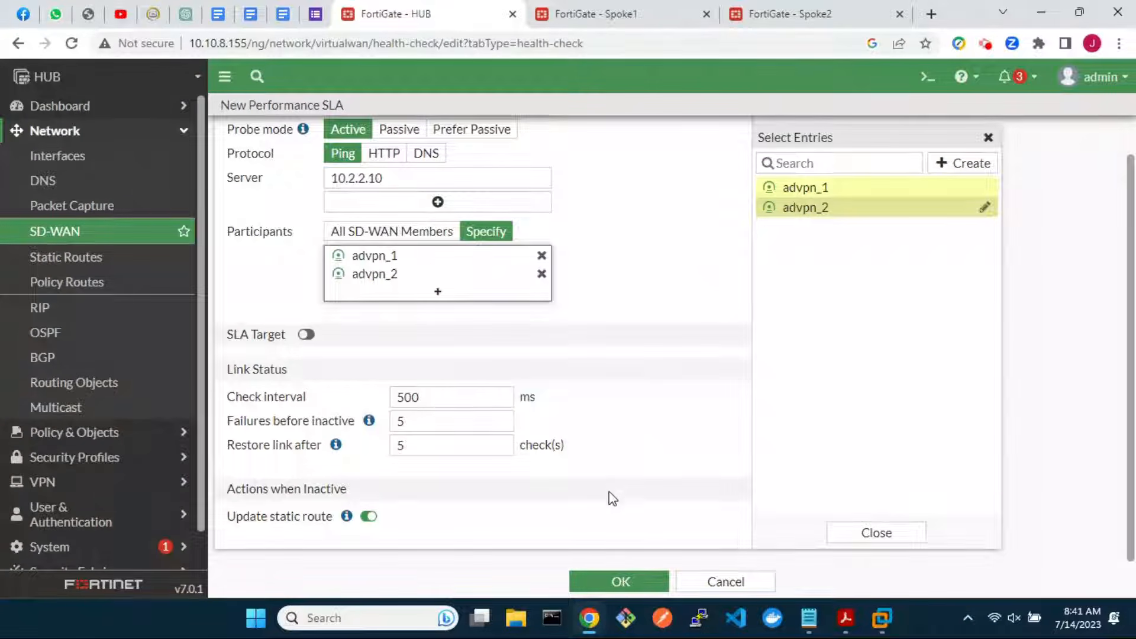
click(616, 582)
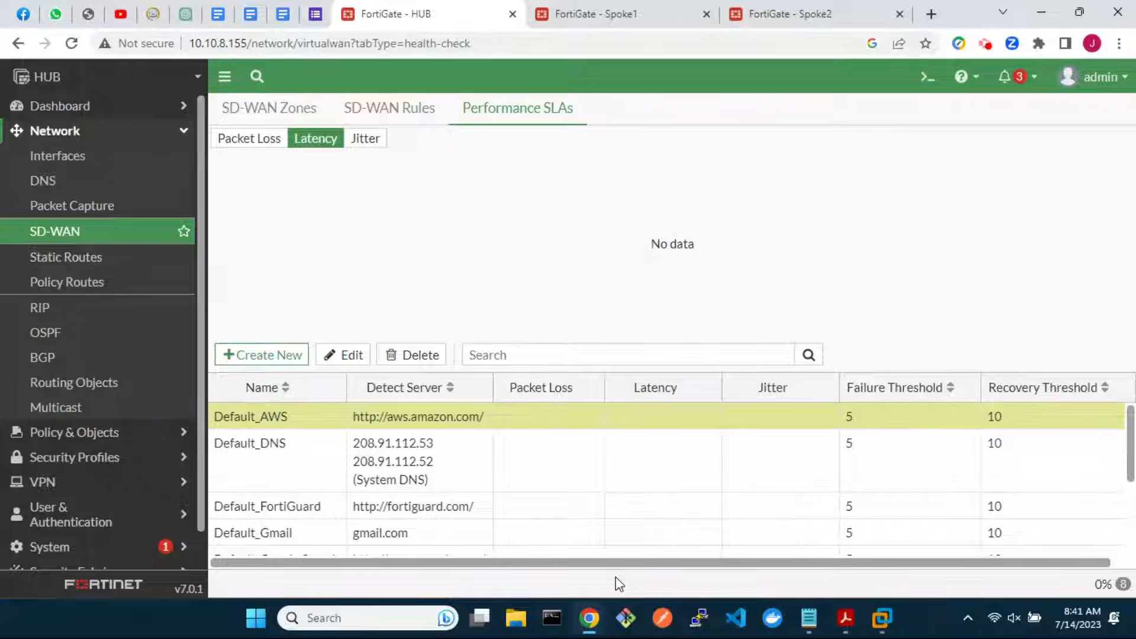
scroll(563, 530, down, 3)
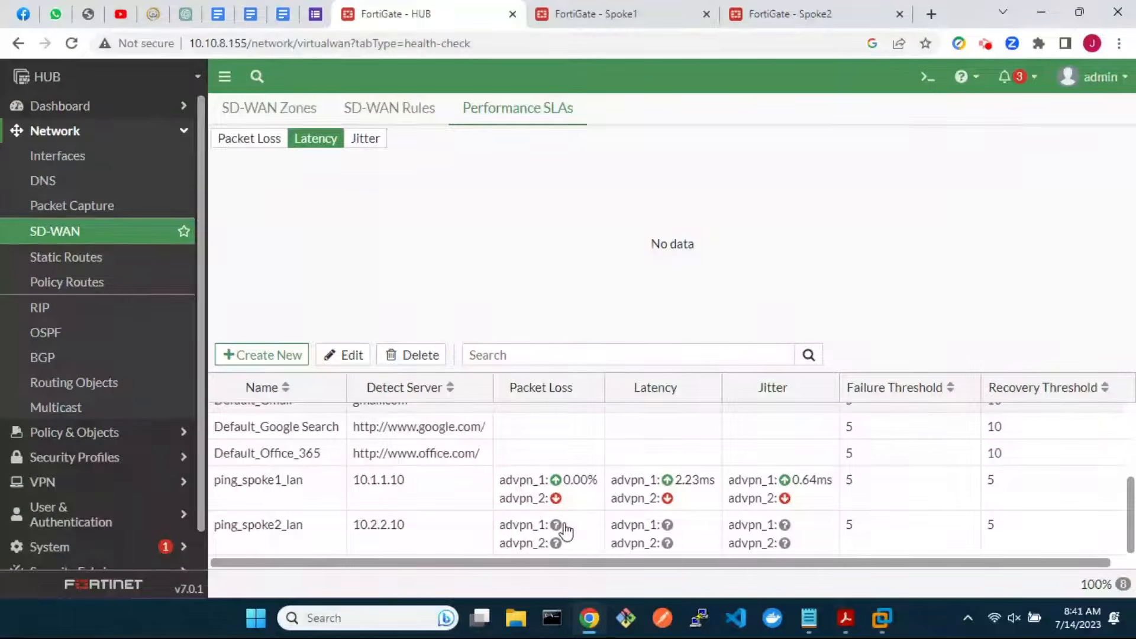
Open the sdwan-advpn zone in the CLI console and display the SD-WAN configuration
click(268, 112)
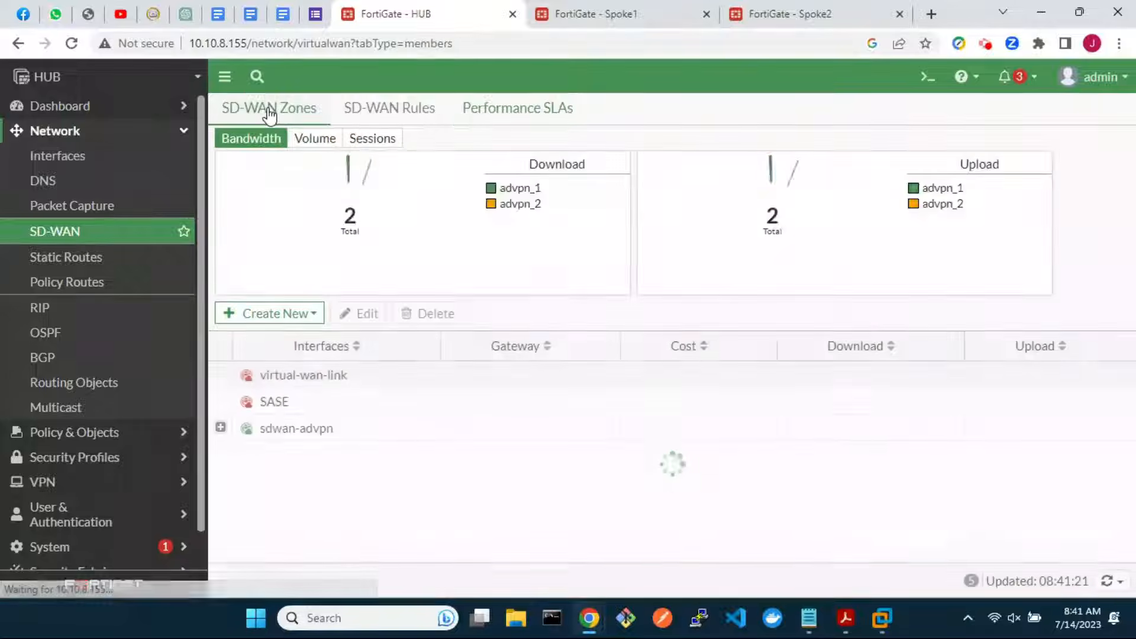
click(309, 438)
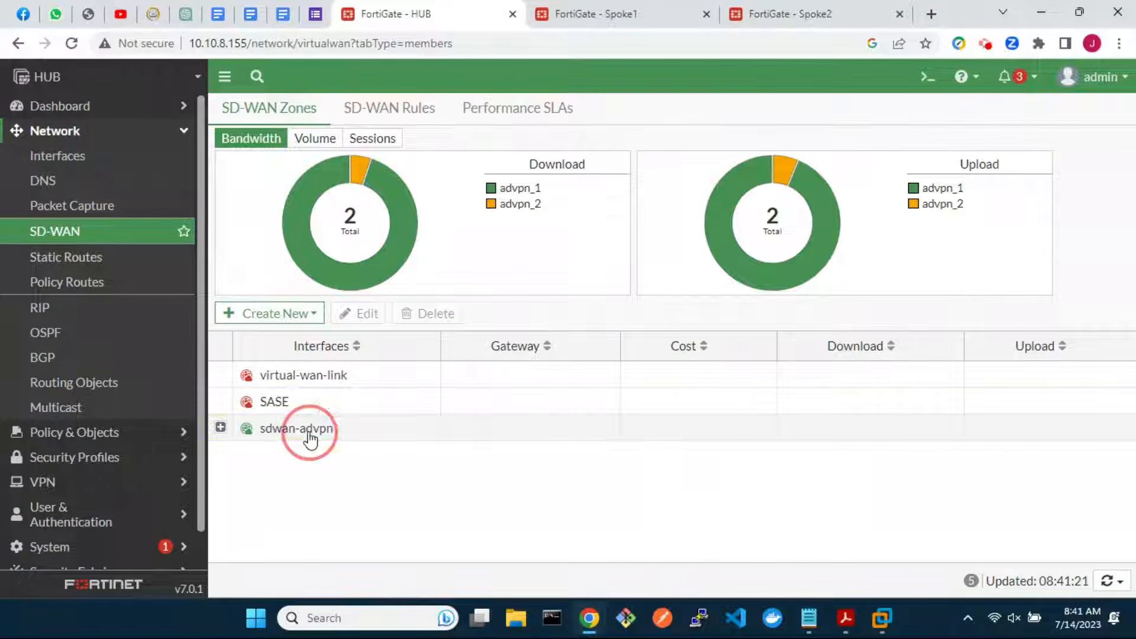
double_click(309, 438)
click(809, 231)
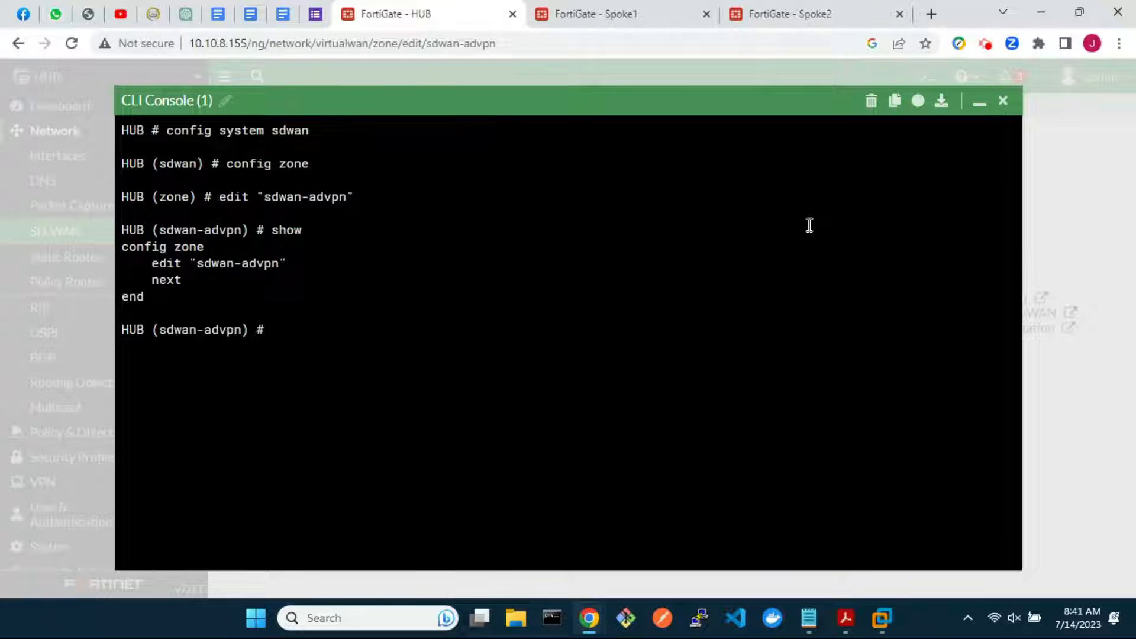
text(end)
key(Return)
text(show)
key(Return)
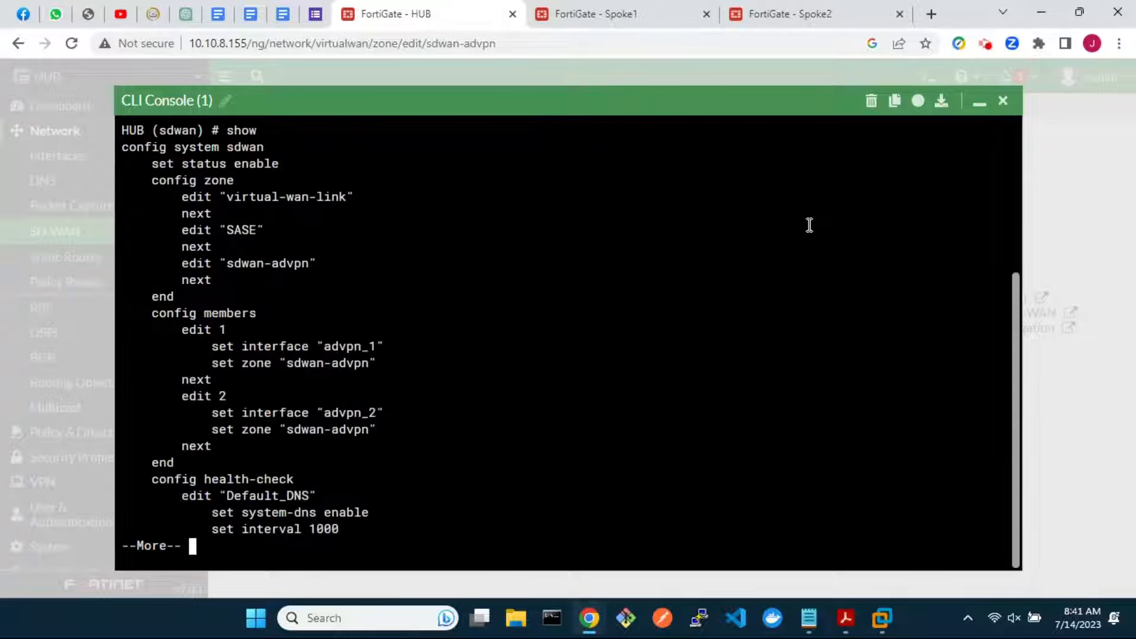
Under config members, set source 10.0.0.10 on SD-WAN members 1 and 2
text(q)
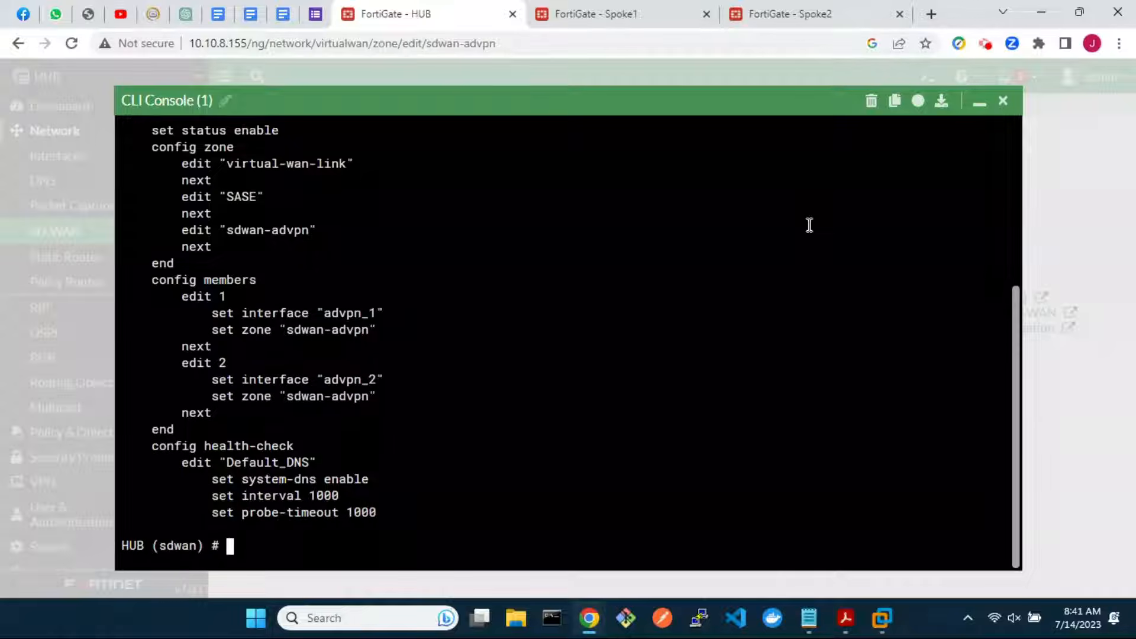
text(config members)
key(Return)
text(edit )
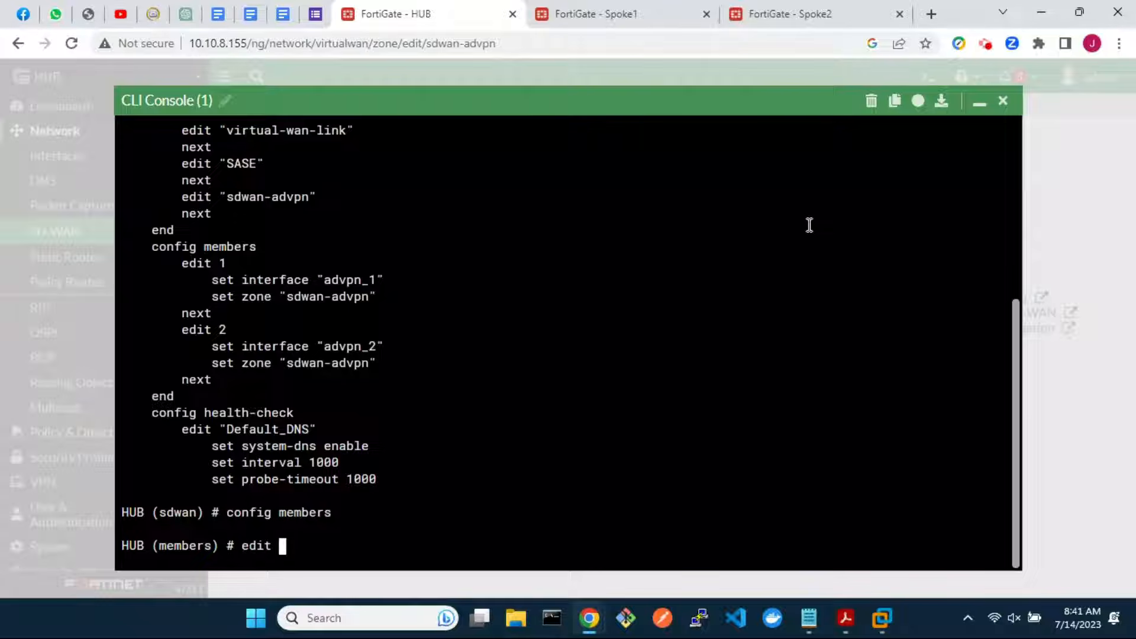
text(1)
key(Return)
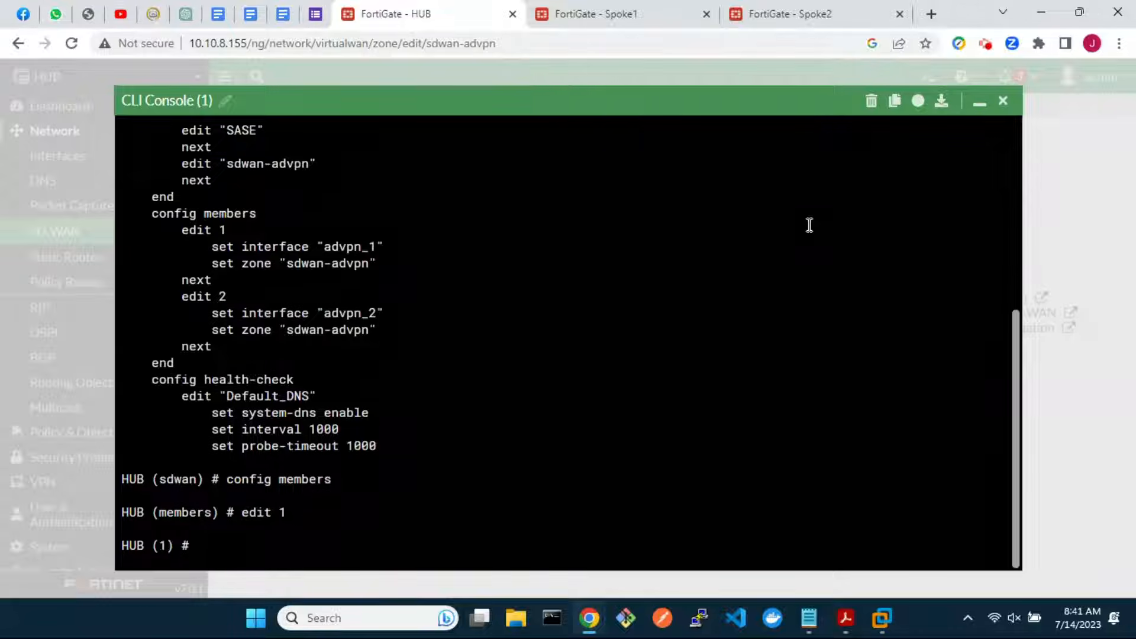
text(set source 10.)
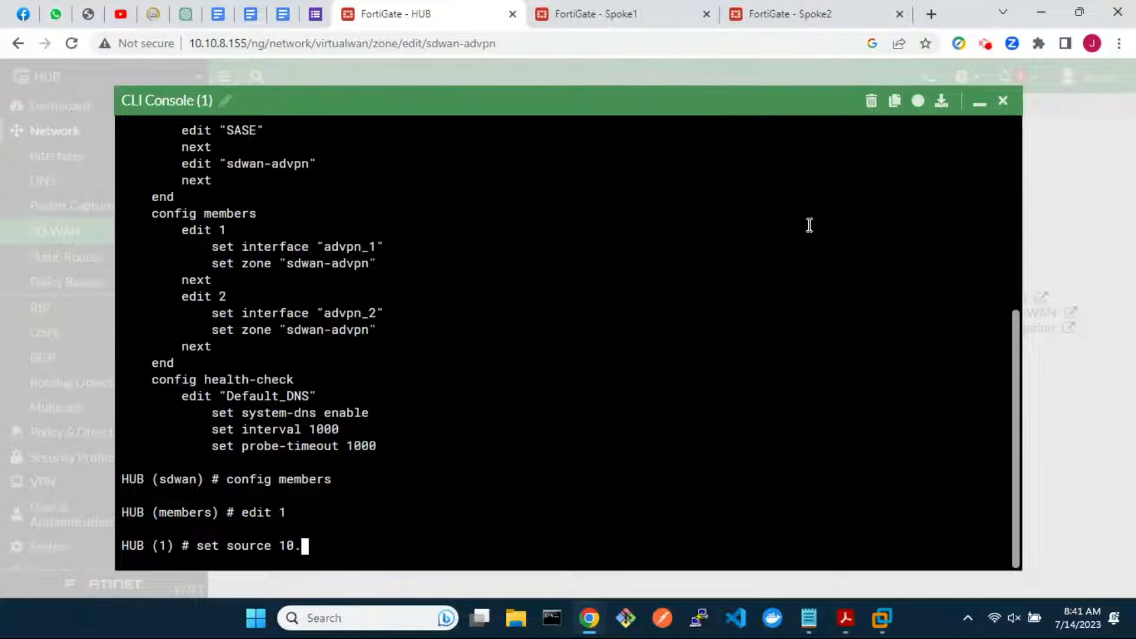
text(0.0.10)
key(Return)
text(next)
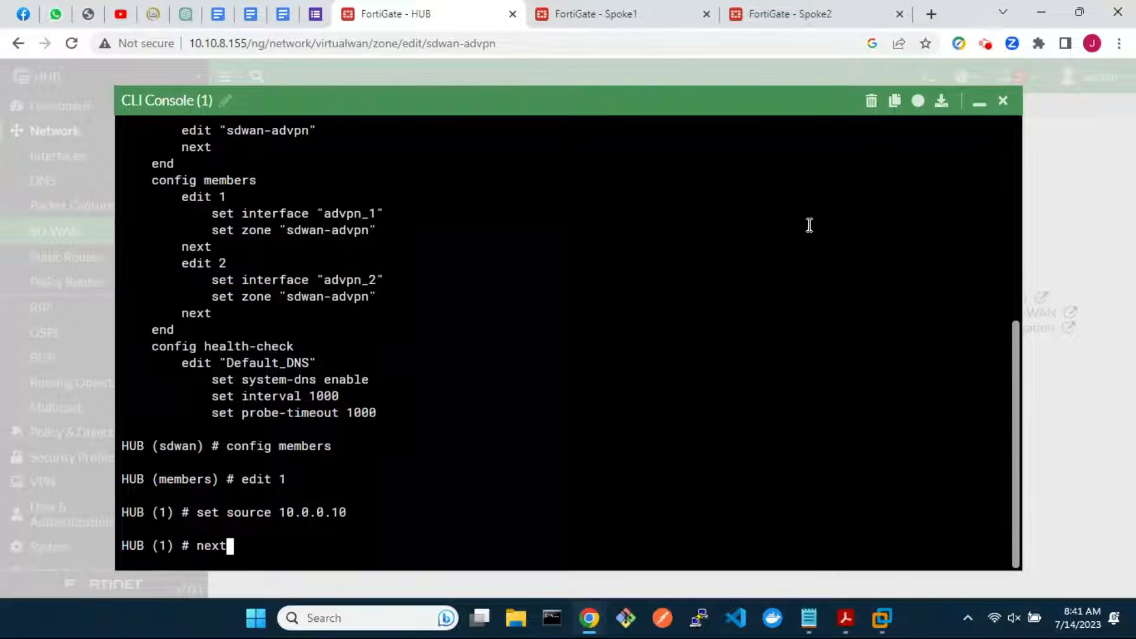
key(Return)
text(edit 2)
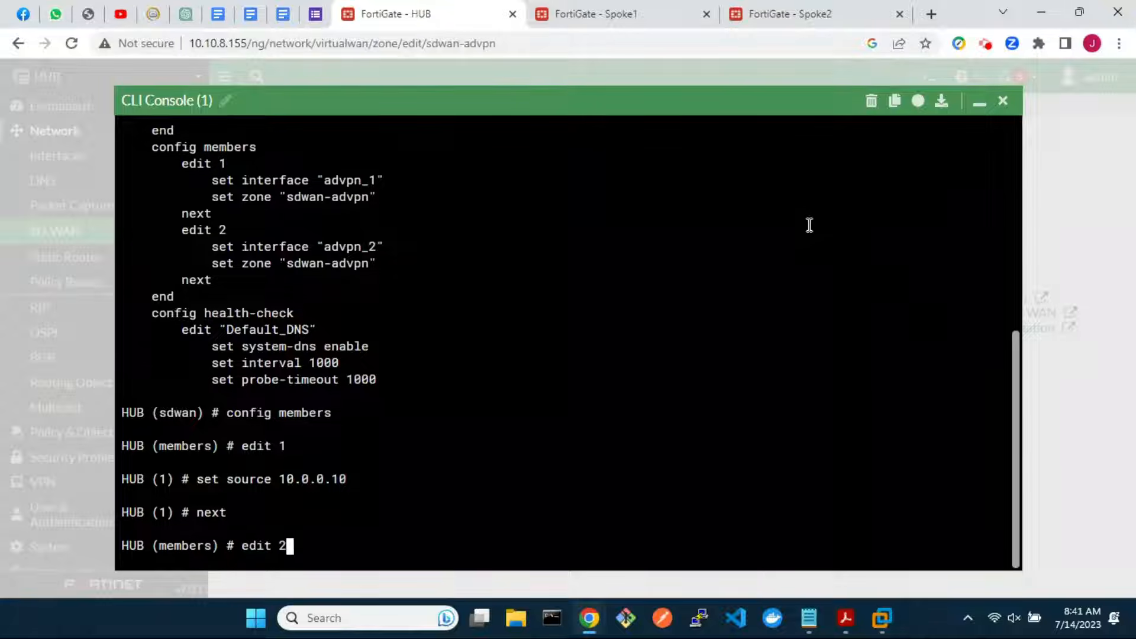
key(Return)
text(set source 10.0.0.10)
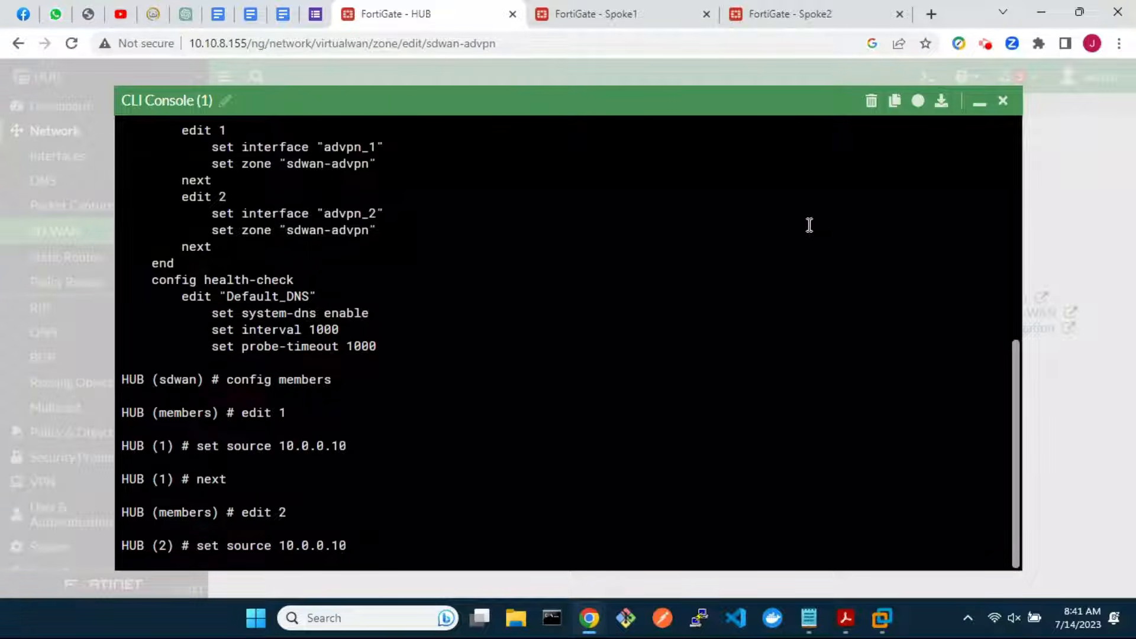
key(Return)
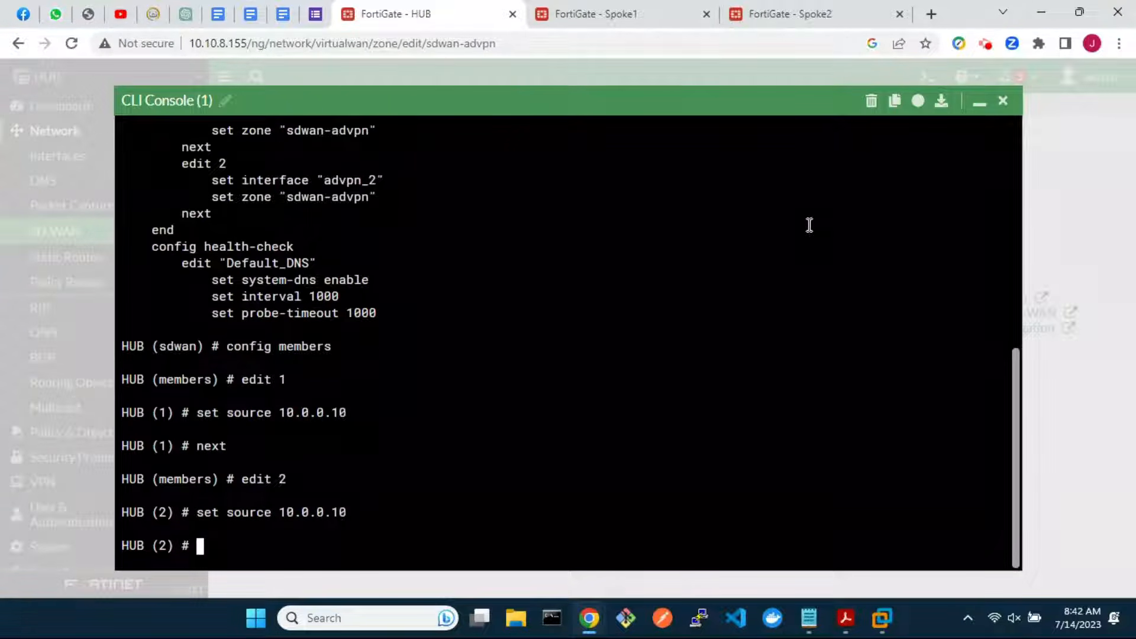
text(next)
key(Return)
Verify the member sources, commit the SD-WAN configuration, and close the console
text(show)
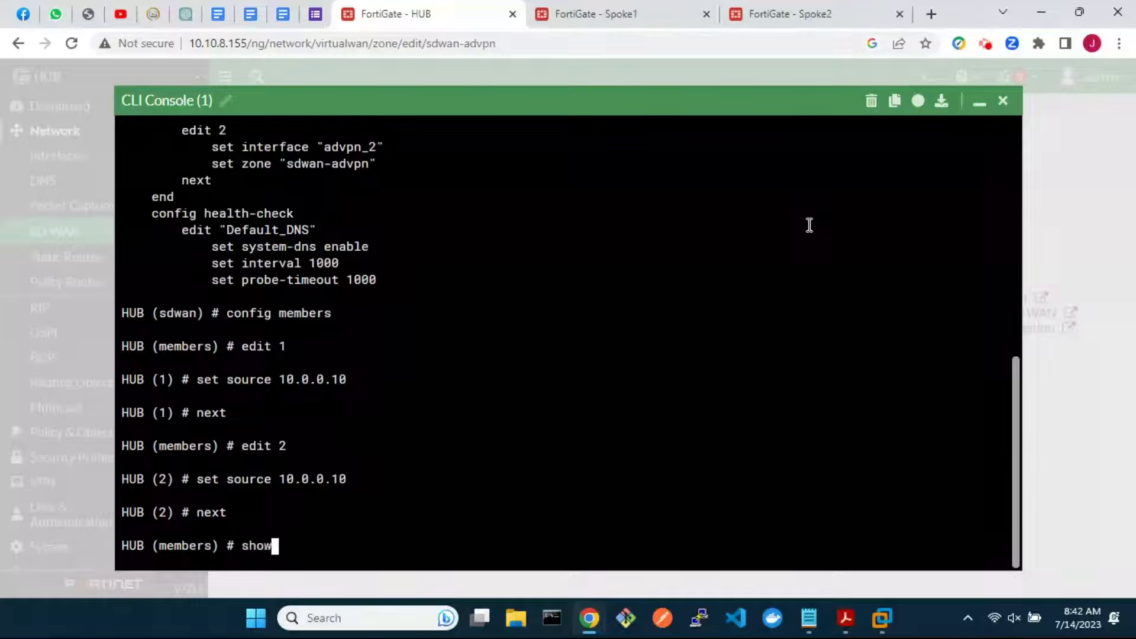
key(Return)
text(end)
key(Return)
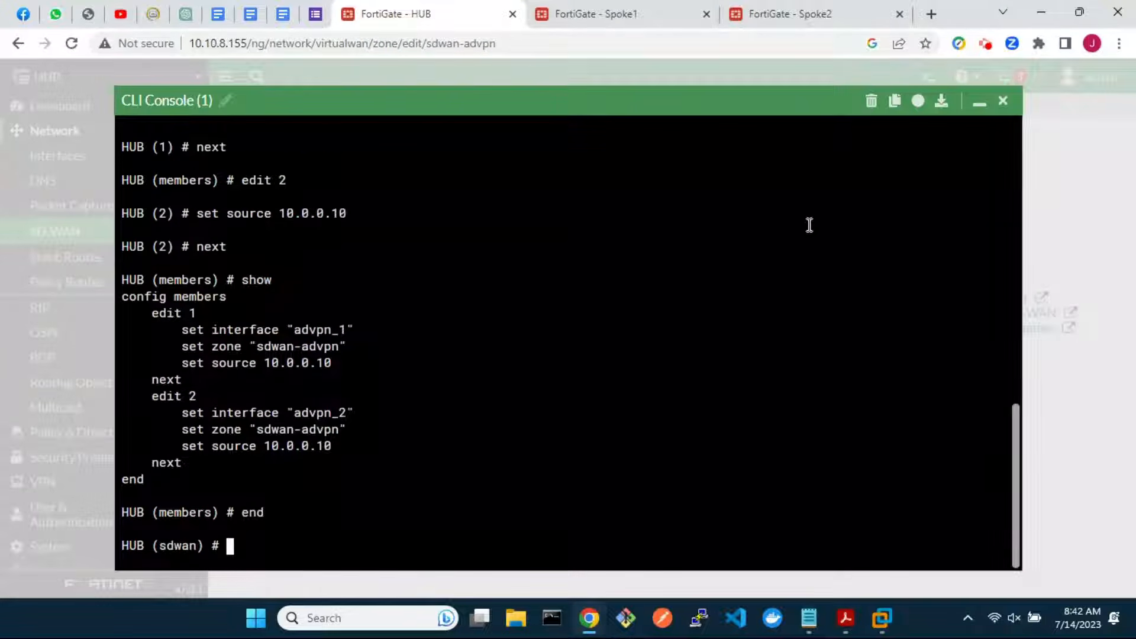
text(end)
key(Return)
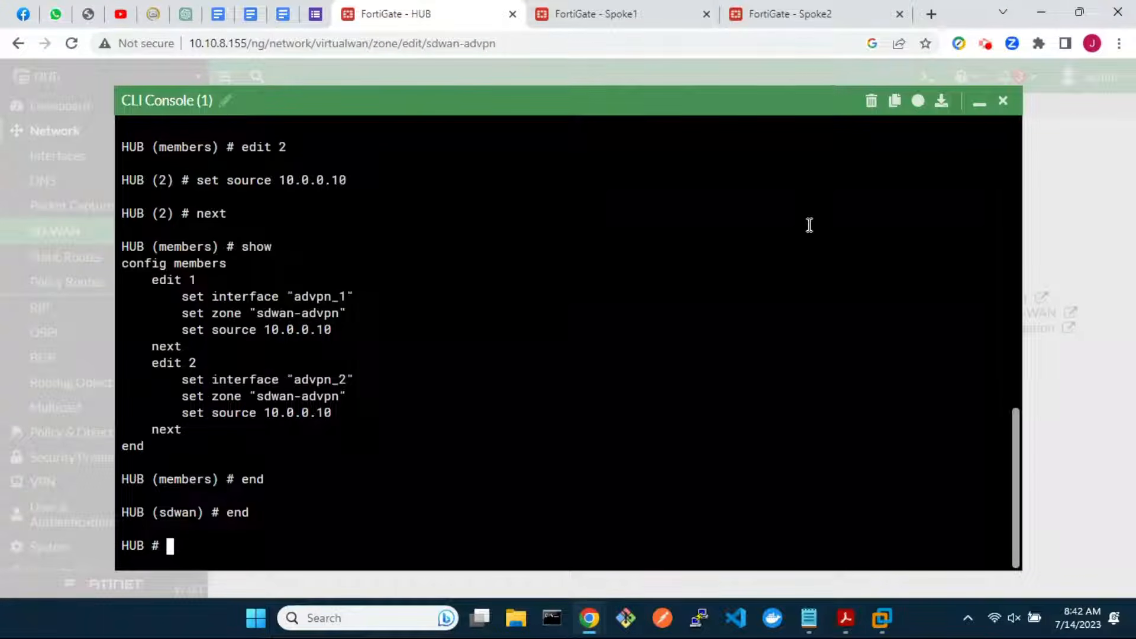
click(1002, 102)
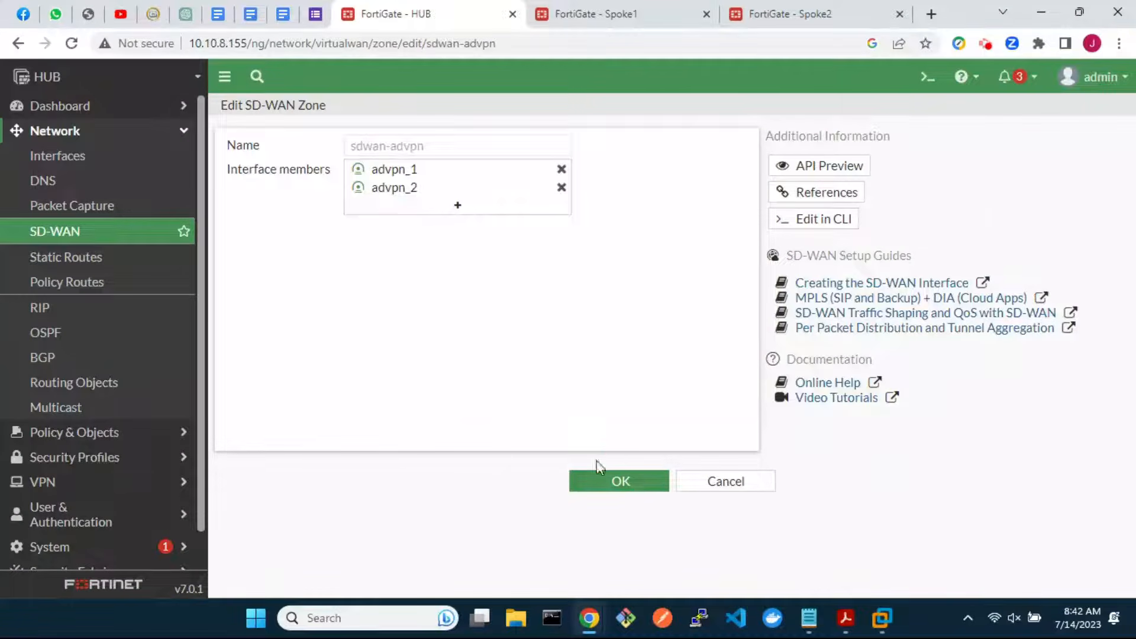
Save the zone and start a new SD-WAN rule named best_quality_link_1
click(600, 477)
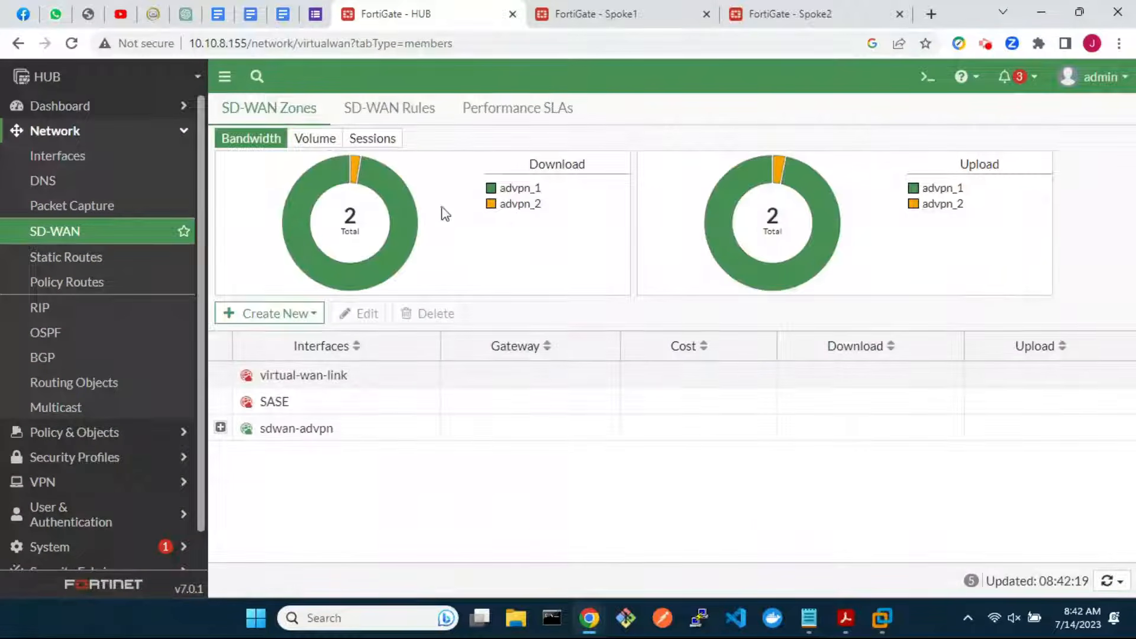
click(389, 109)
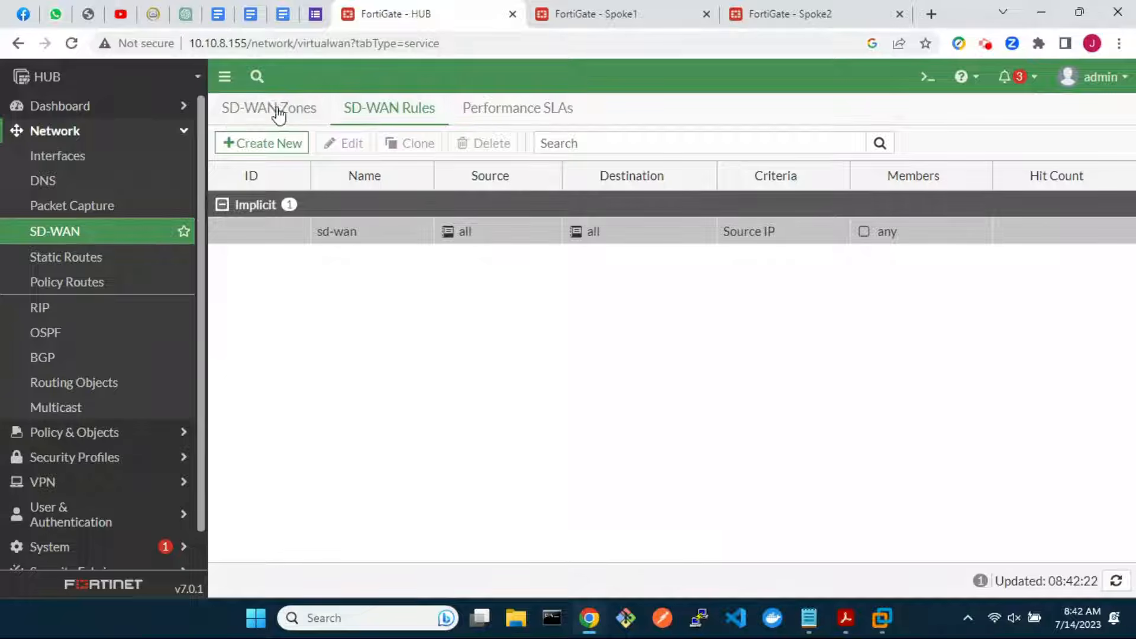
click(242, 143)
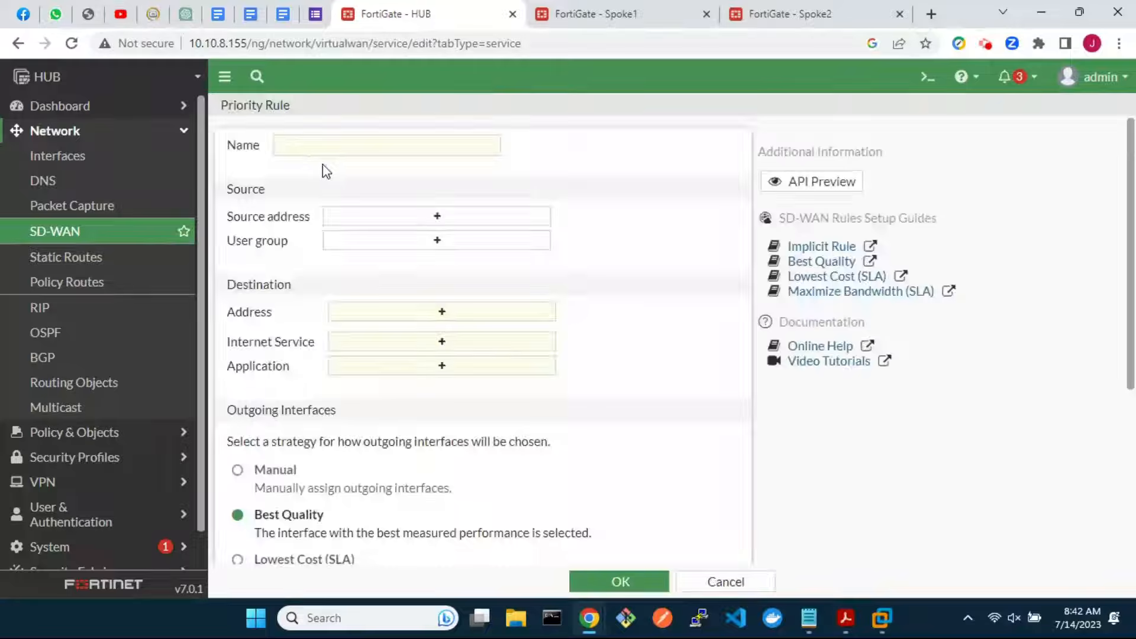
click(401, 150)
text(best_q)
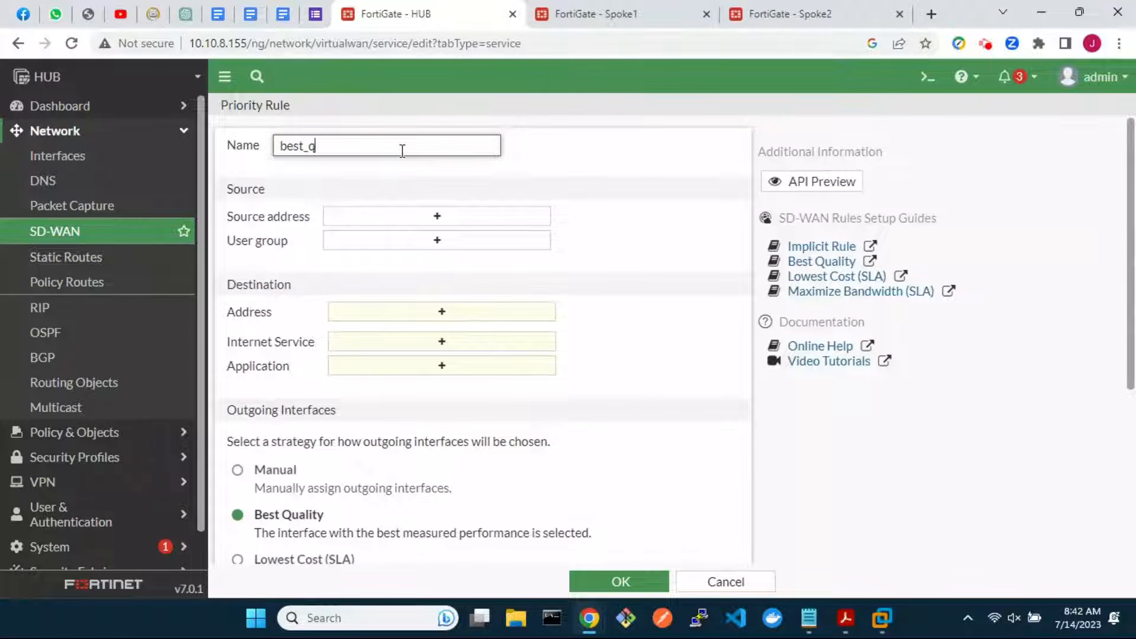
text(uality_link_1)
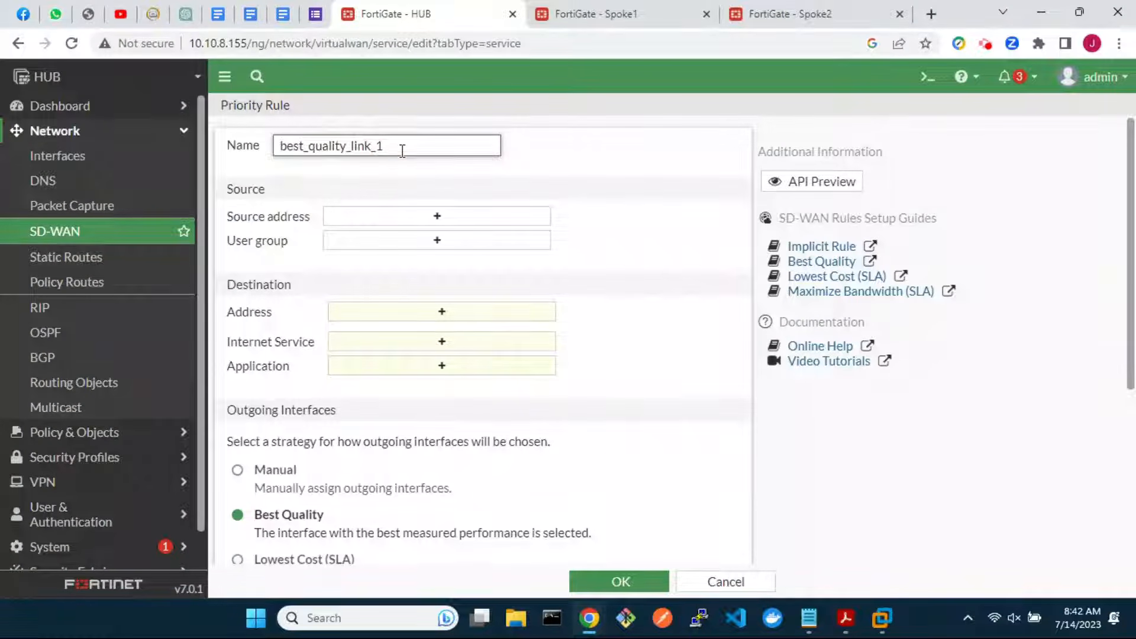
Route 10.0.0.0/24_Hub to 10.1.1.0/24_Spoke1, preferring interfaces advpn_1 and advpn_2
click(439, 220)
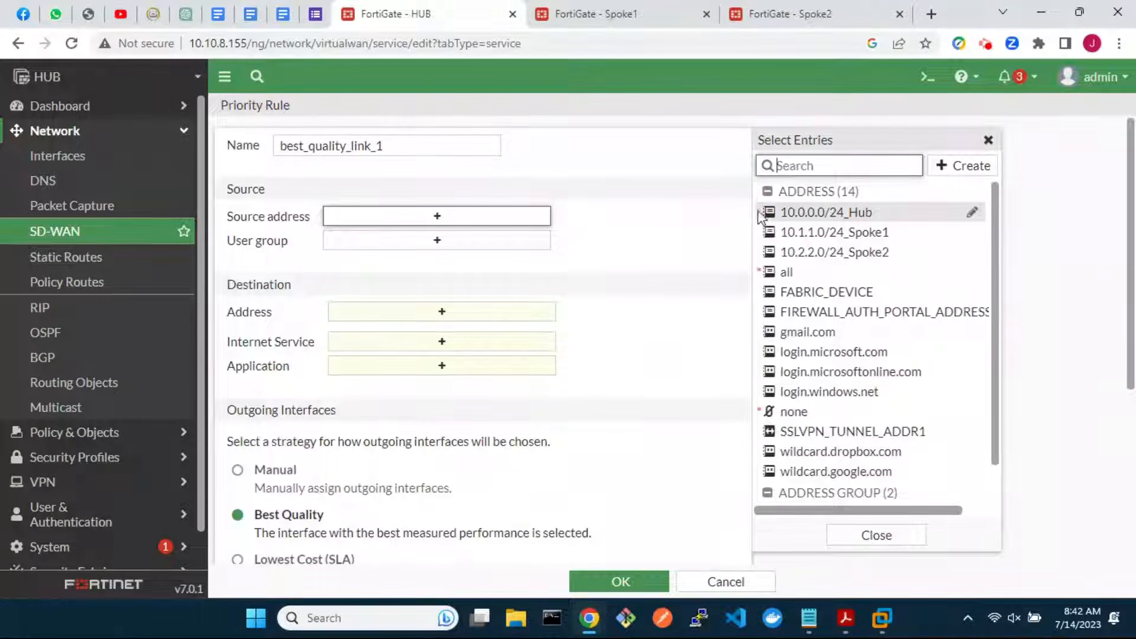
click(786, 215)
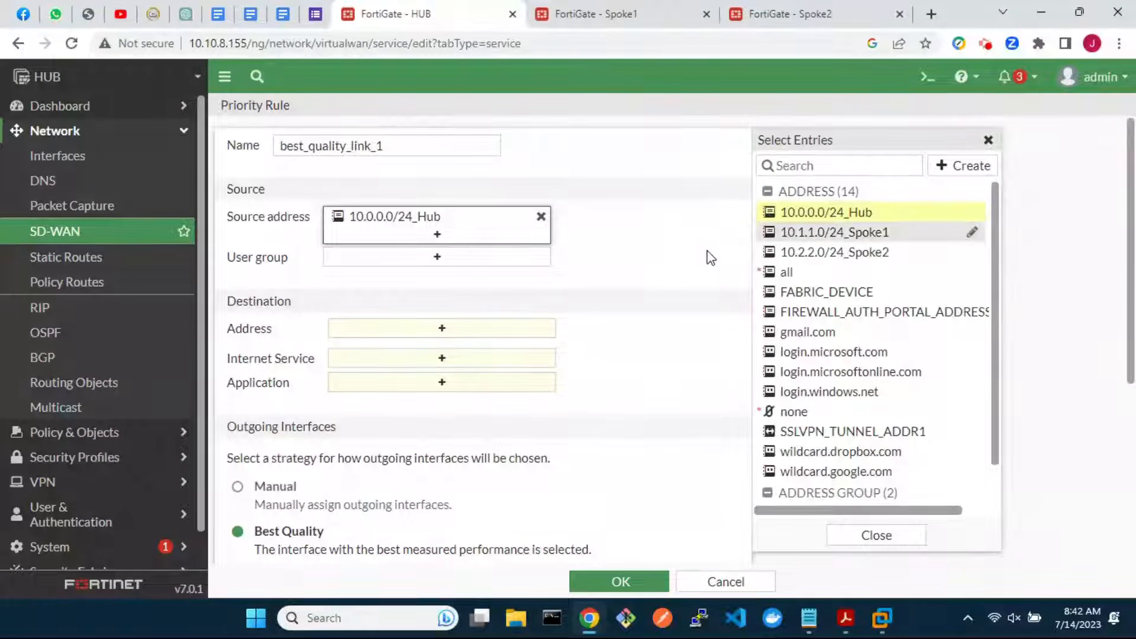
click(476, 333)
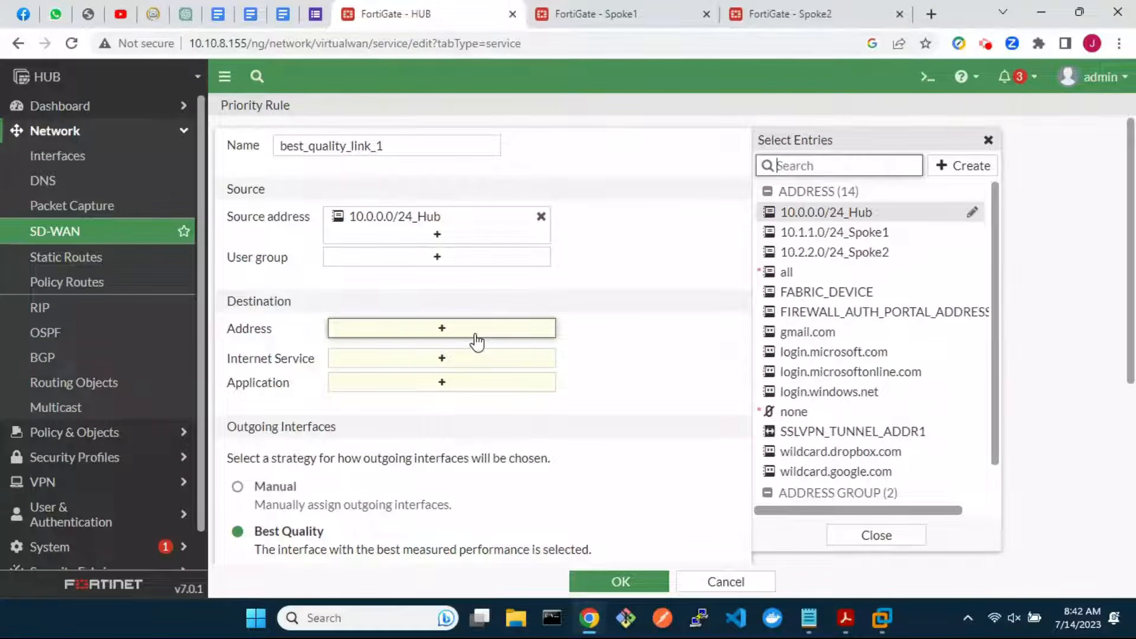
click(825, 232)
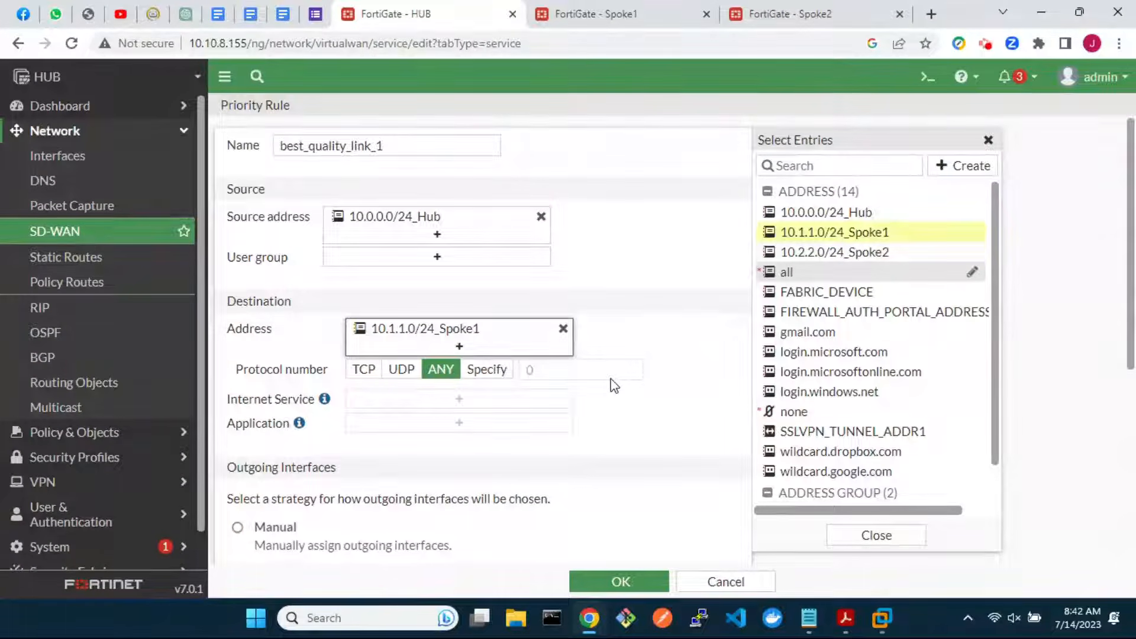
scroll(614, 385, down, 6)
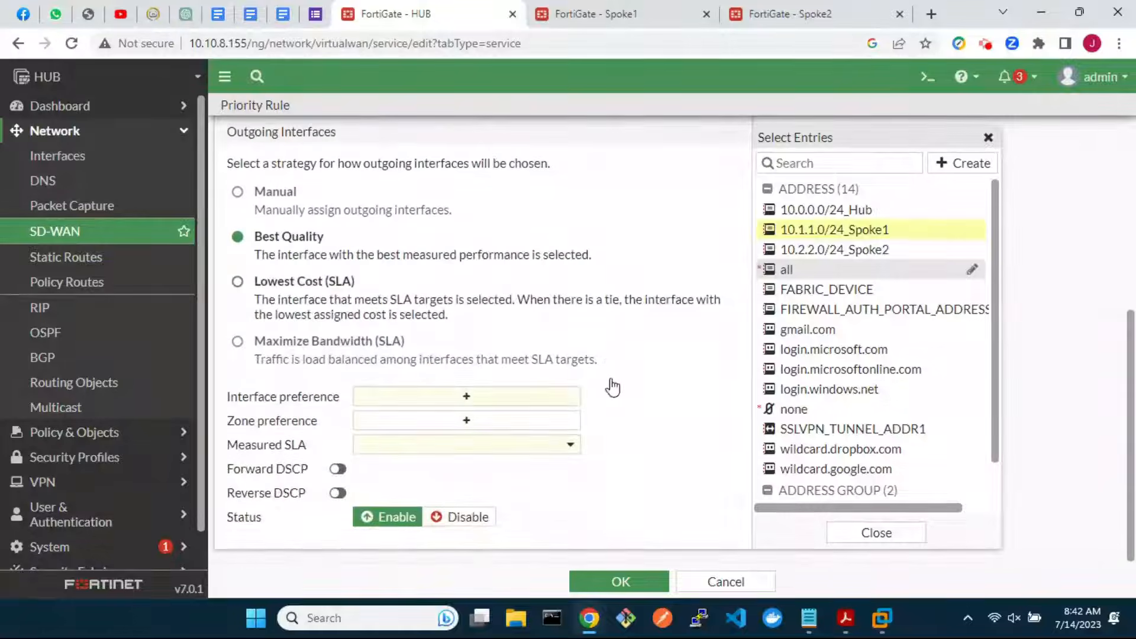
click(472, 402)
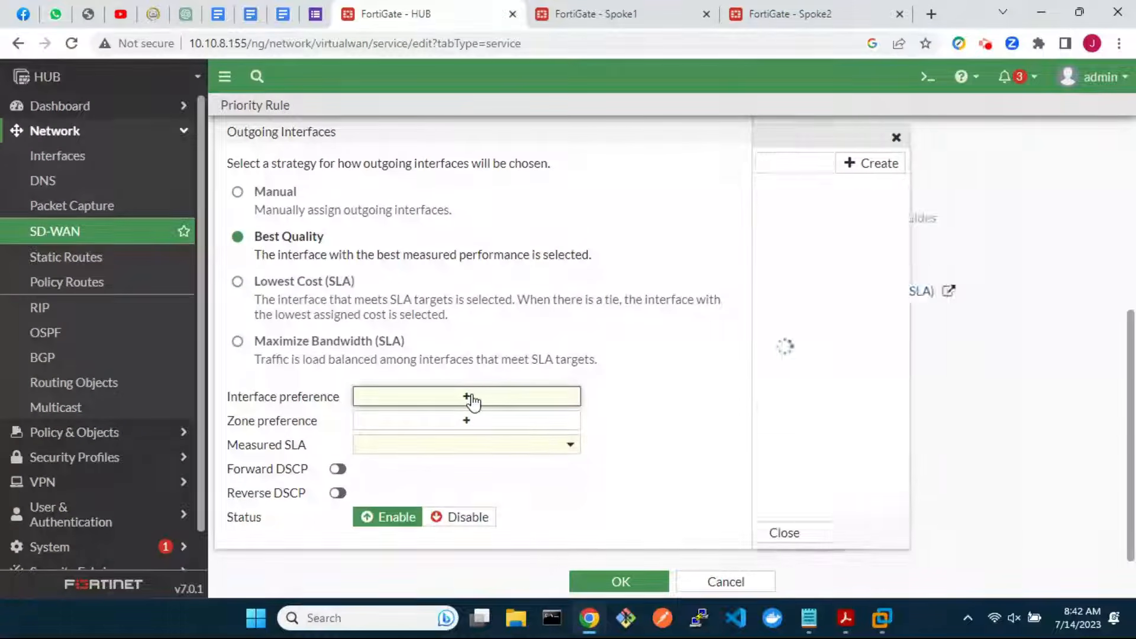
click(803, 194)
click(804, 210)
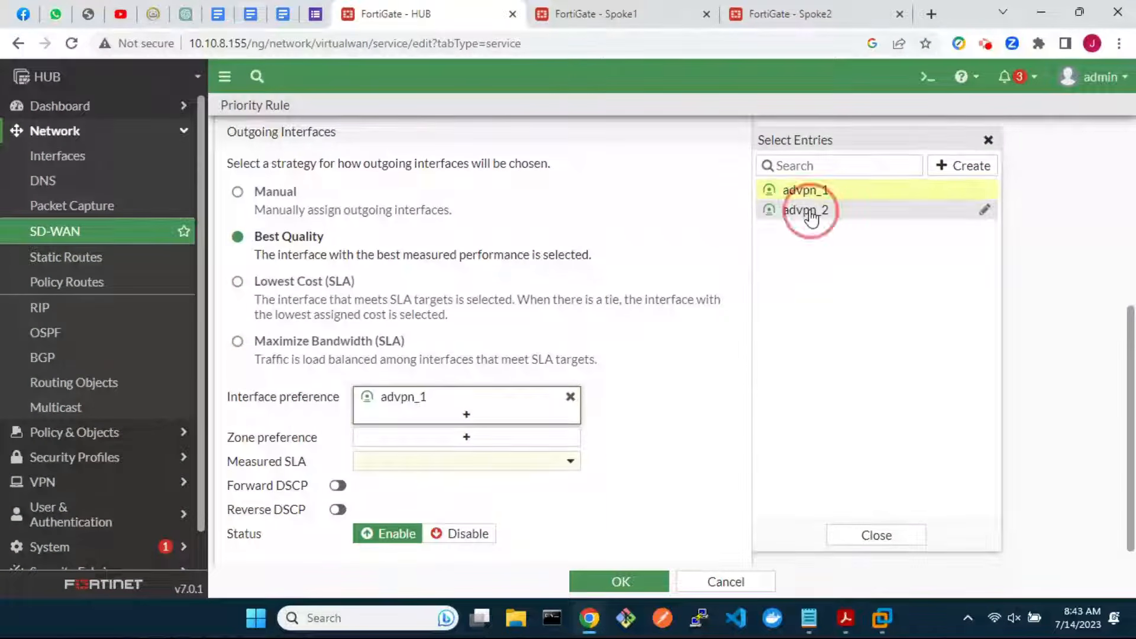
Add zone preference sdwan-advpn, measure with ping_spoke1_lan, and save the rule
click(483, 459)
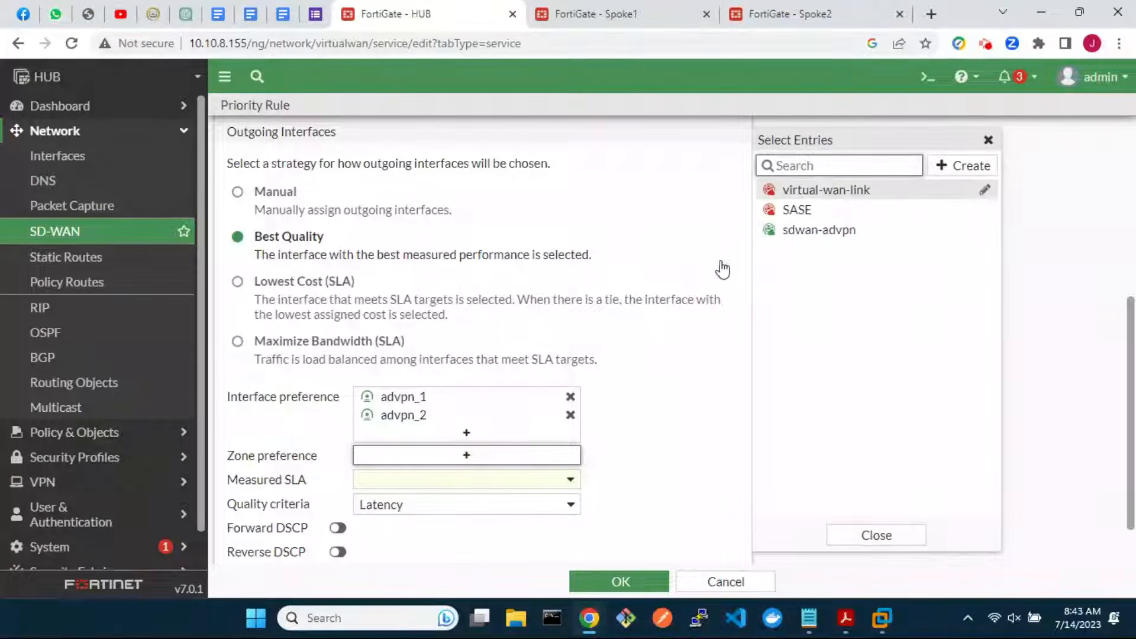
click(796, 230)
scroll(621, 480, down, 1)
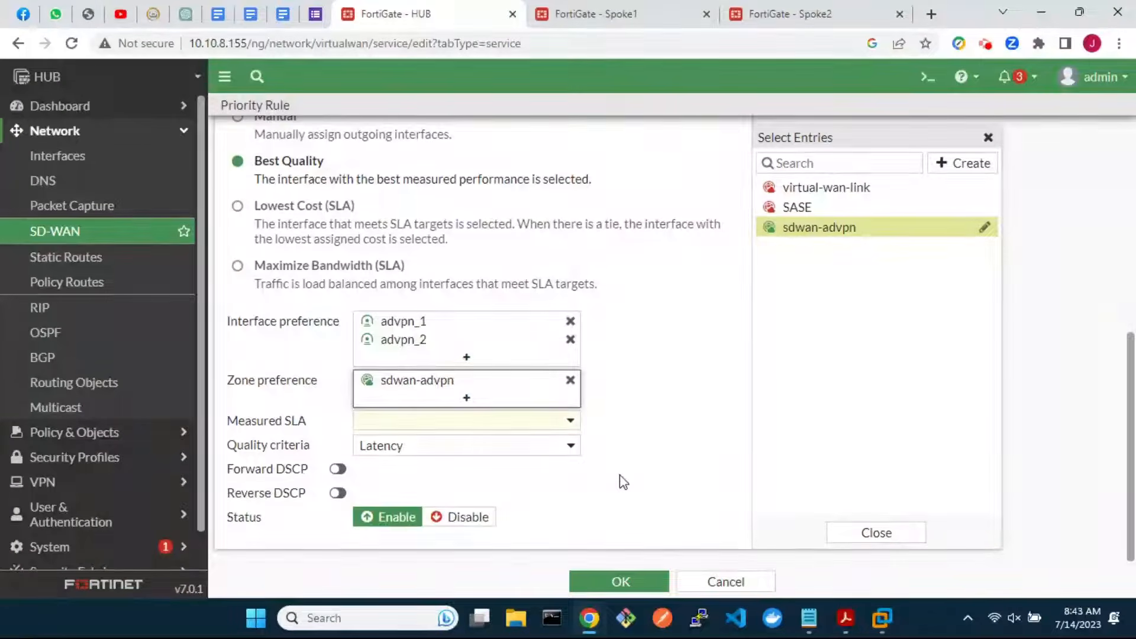
click(545, 422)
scroll(479, 568, down, 1)
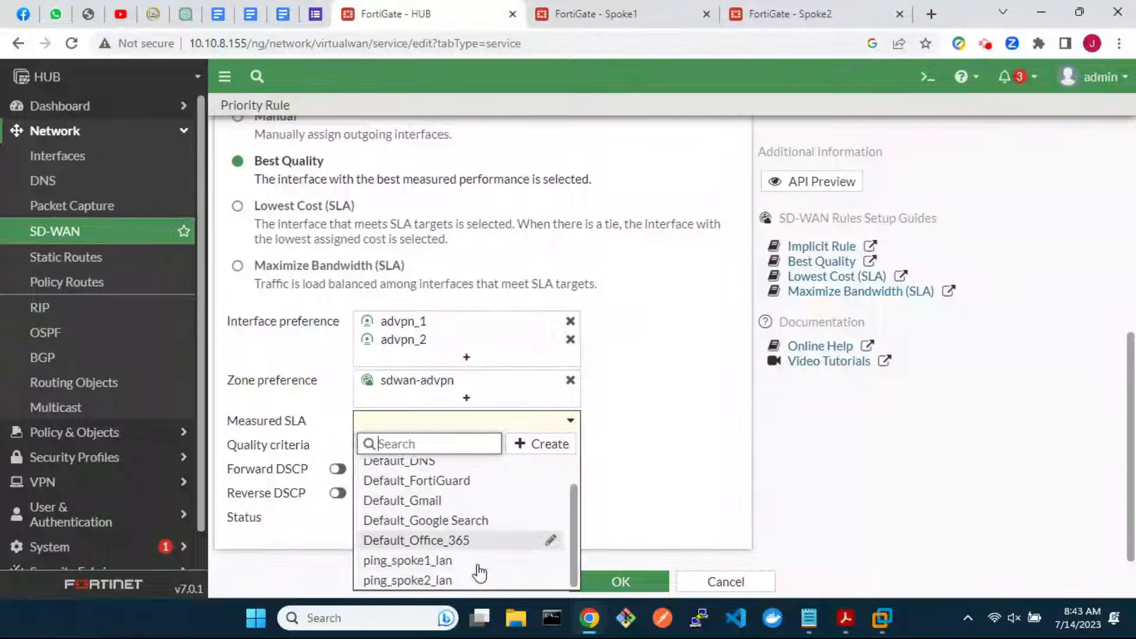
click(447, 561)
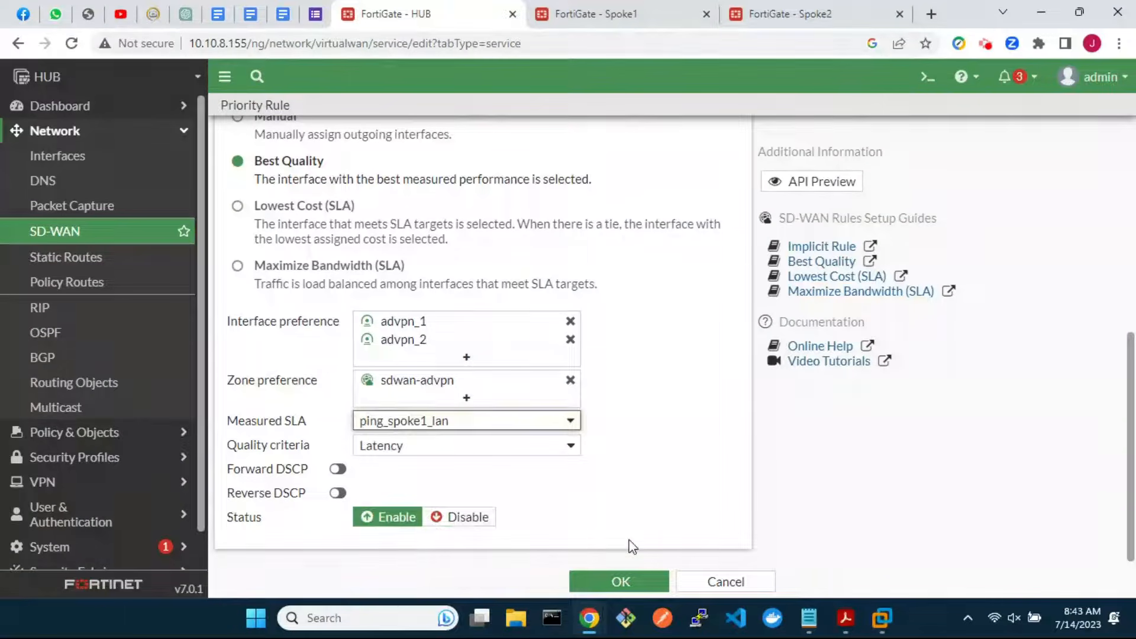
click(611, 582)
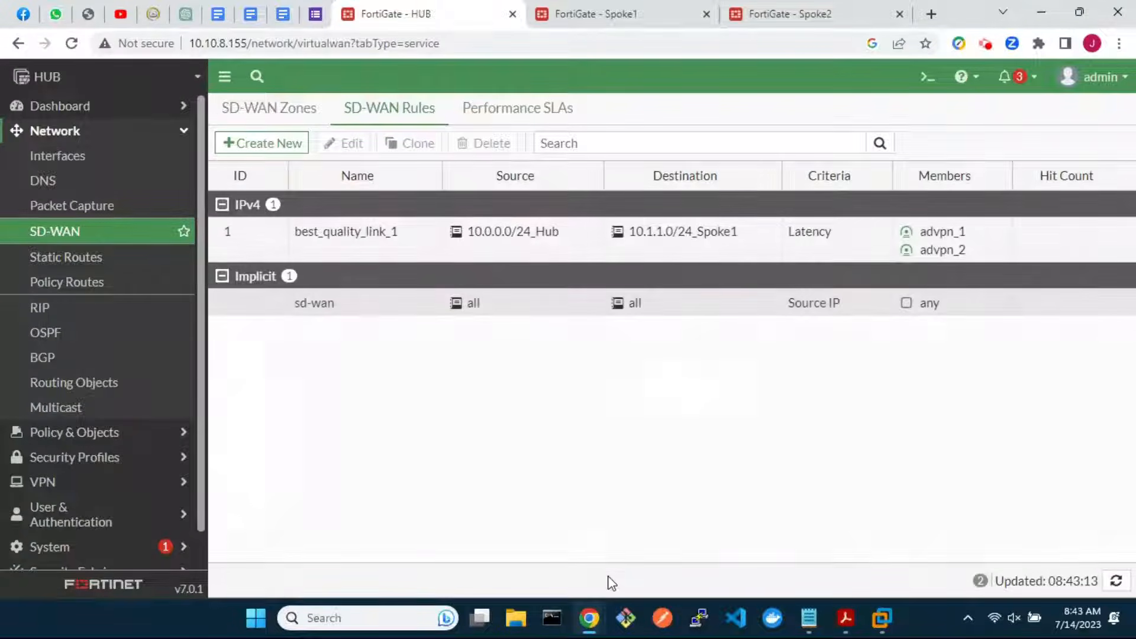
Clone best_quality_link_1 as an enabled rule named best_quality_link_2
click(256, 235)
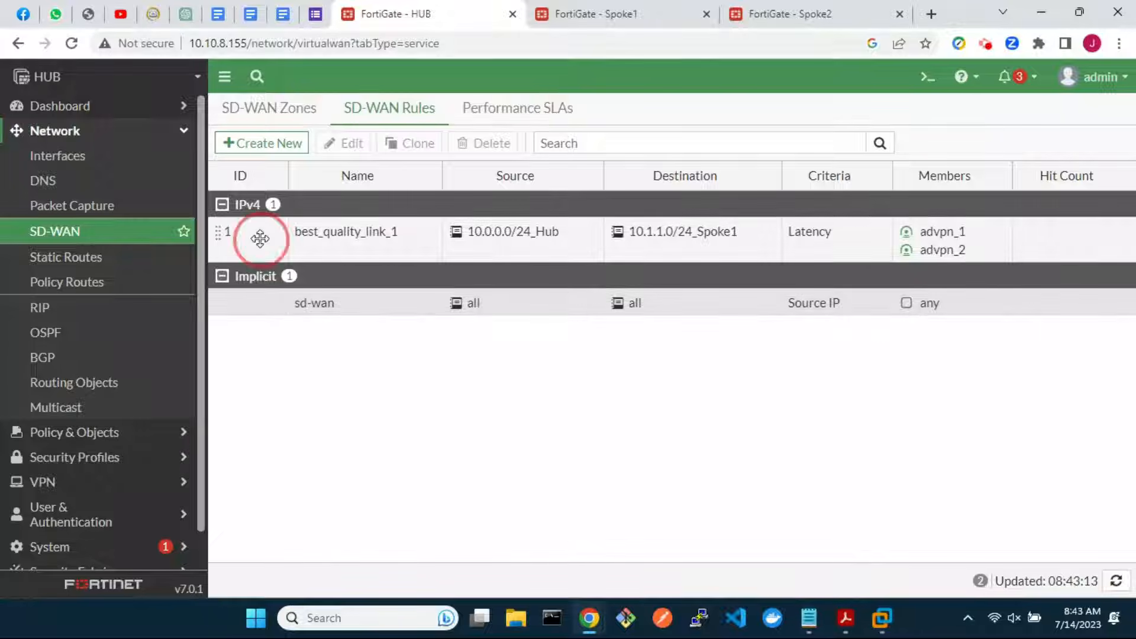
click(418, 143)
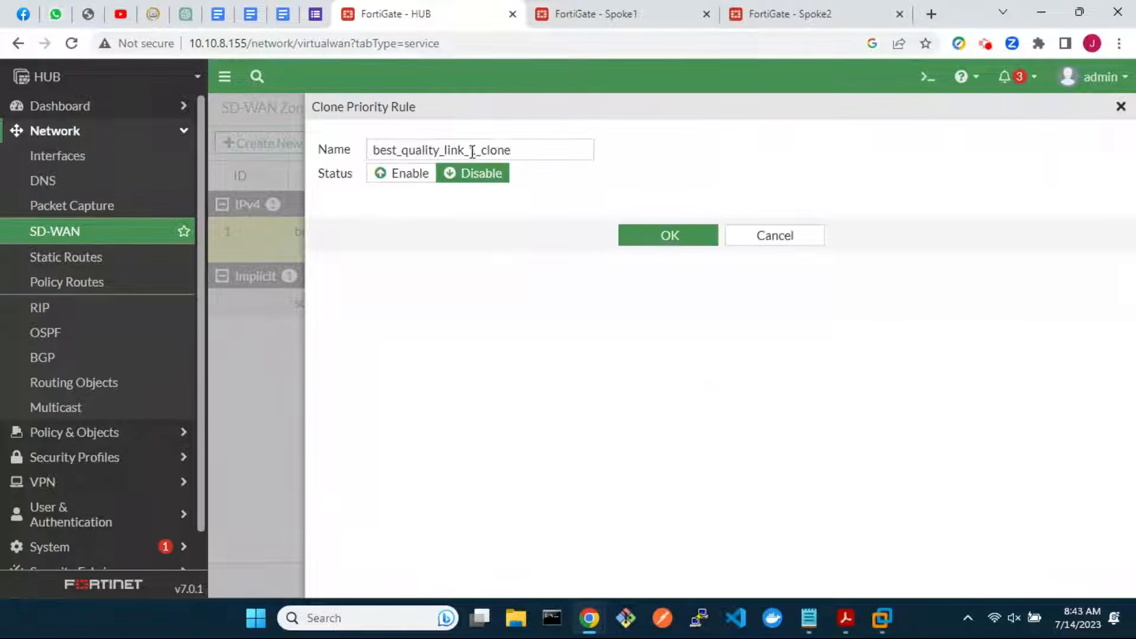
click(523, 149)
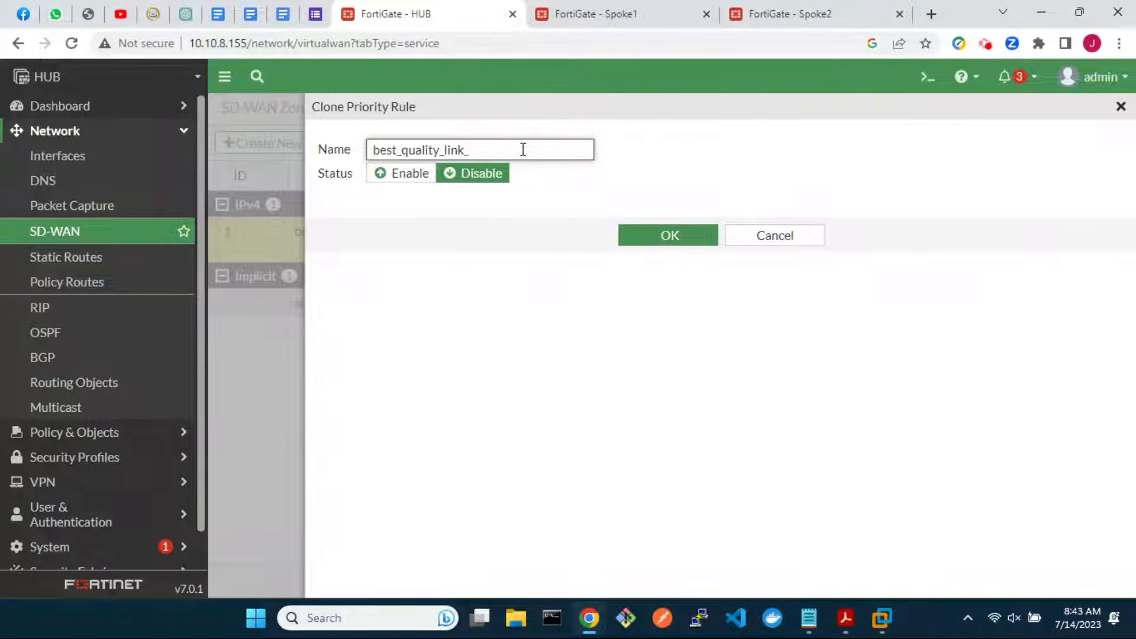
text(2)
click(408, 174)
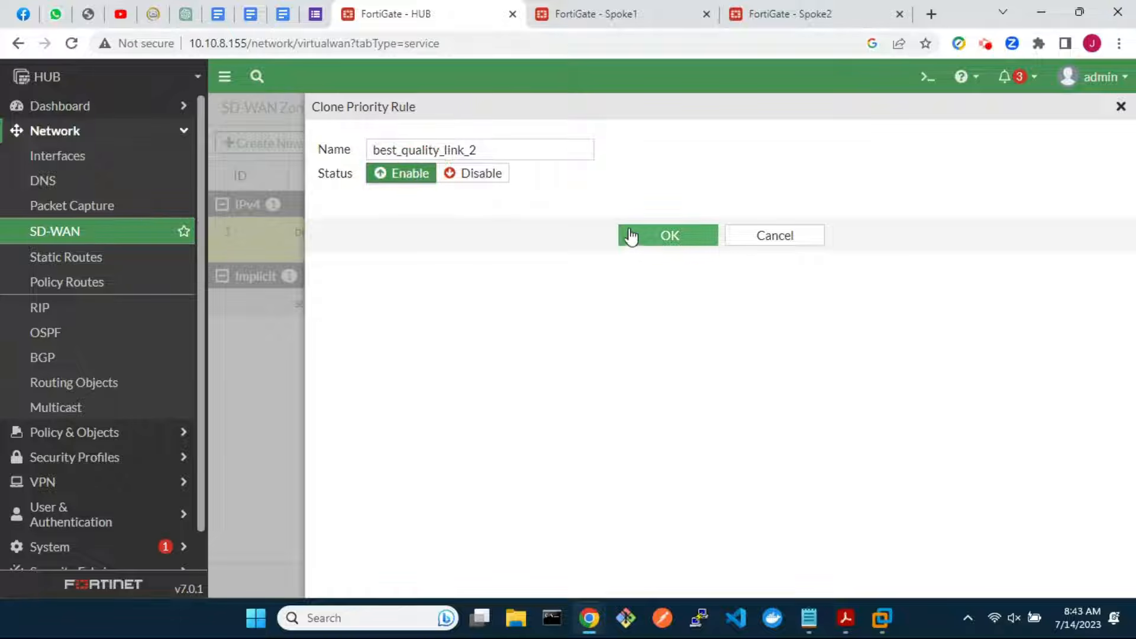
click(654, 238)
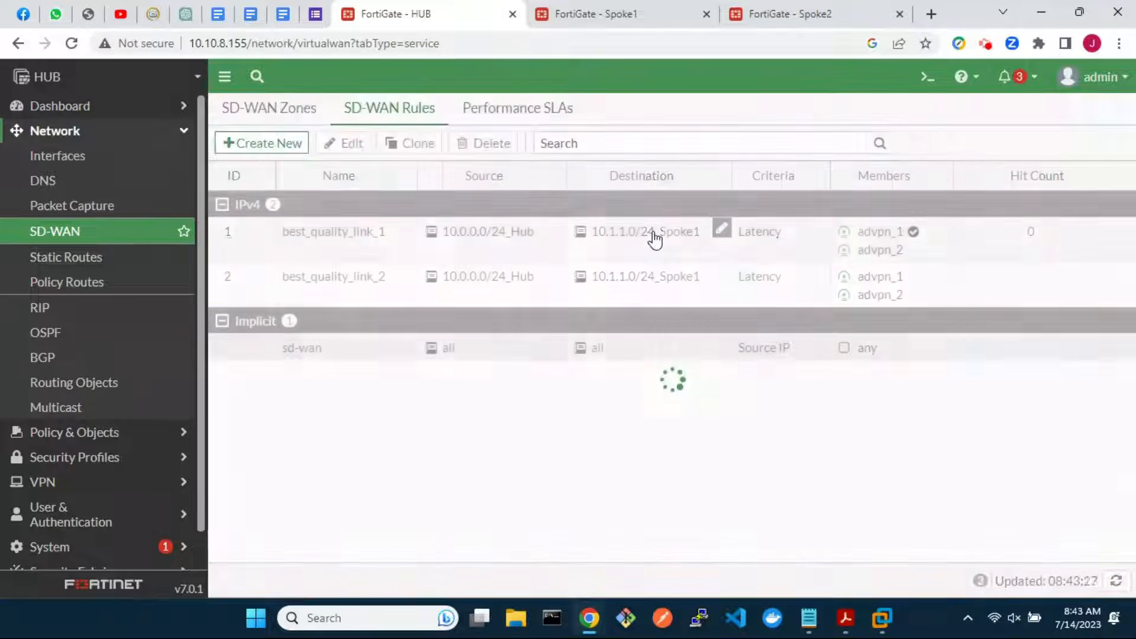
Change best_quality_link_2's destination to 10.2.2.0/24_Spoke2, measure with ping_spoke2_lan, and save
click(228, 288)
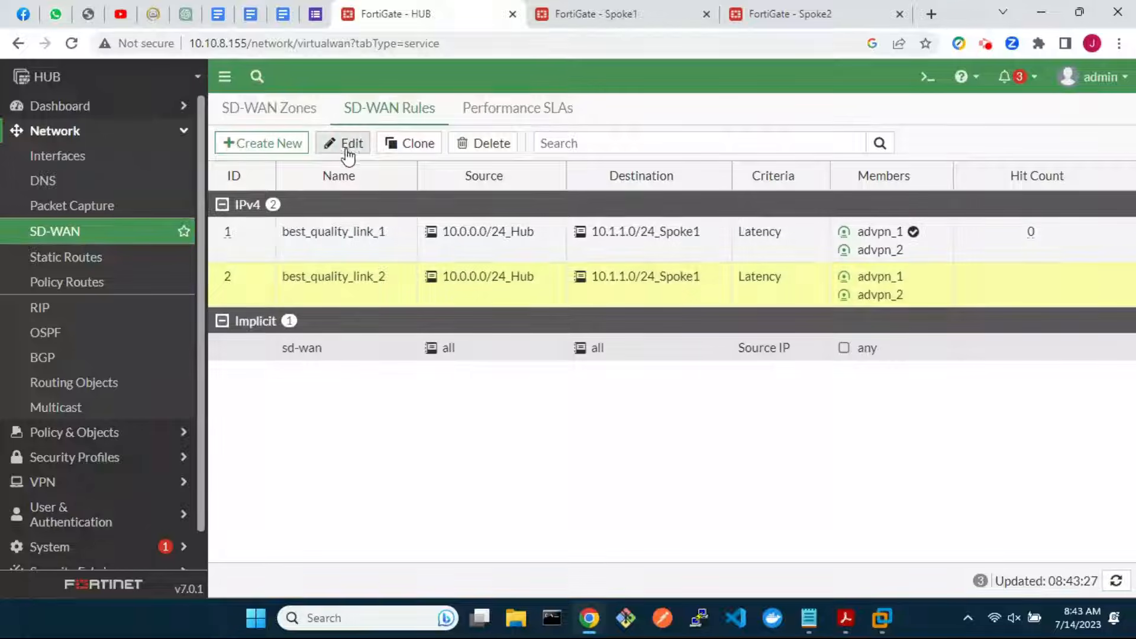
click(348, 148)
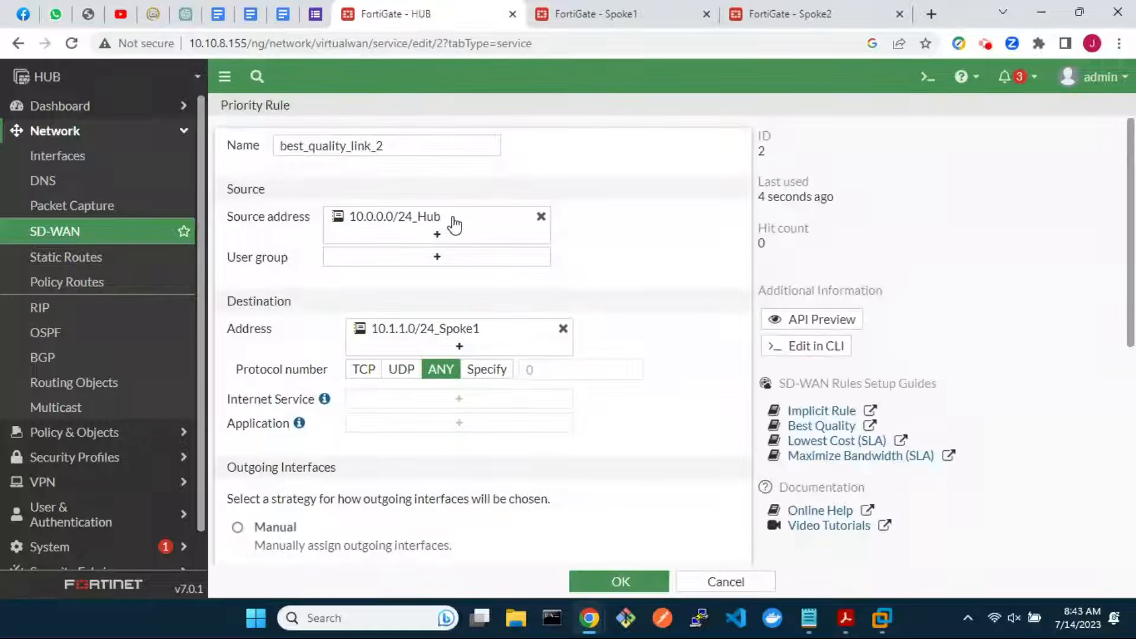
click(564, 329)
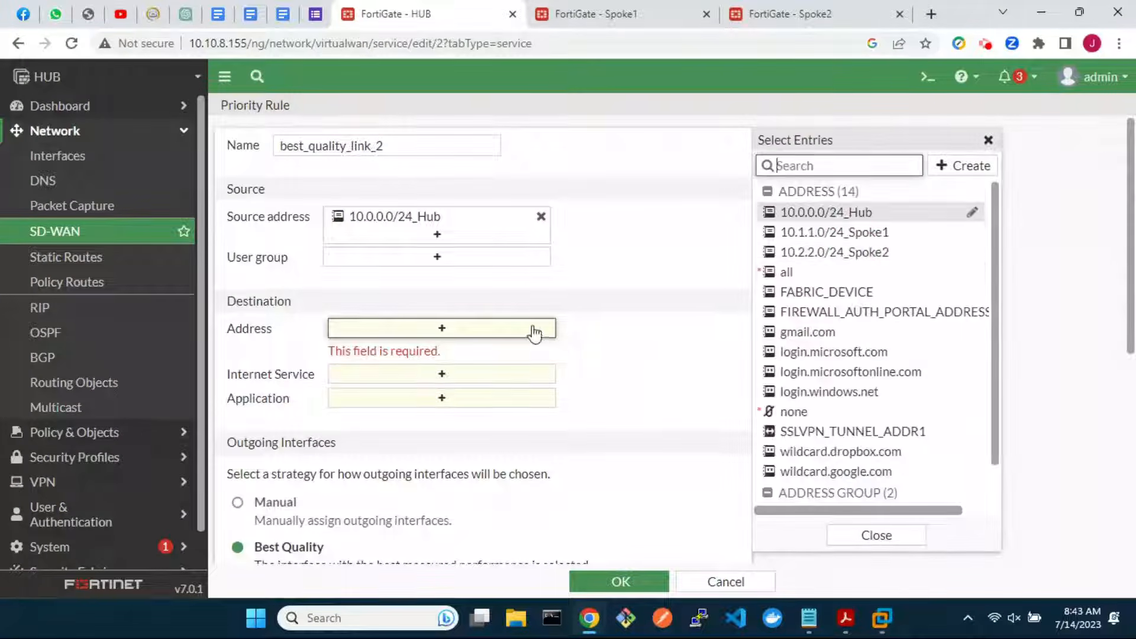
click(887, 252)
scroll(643, 480, down, 7)
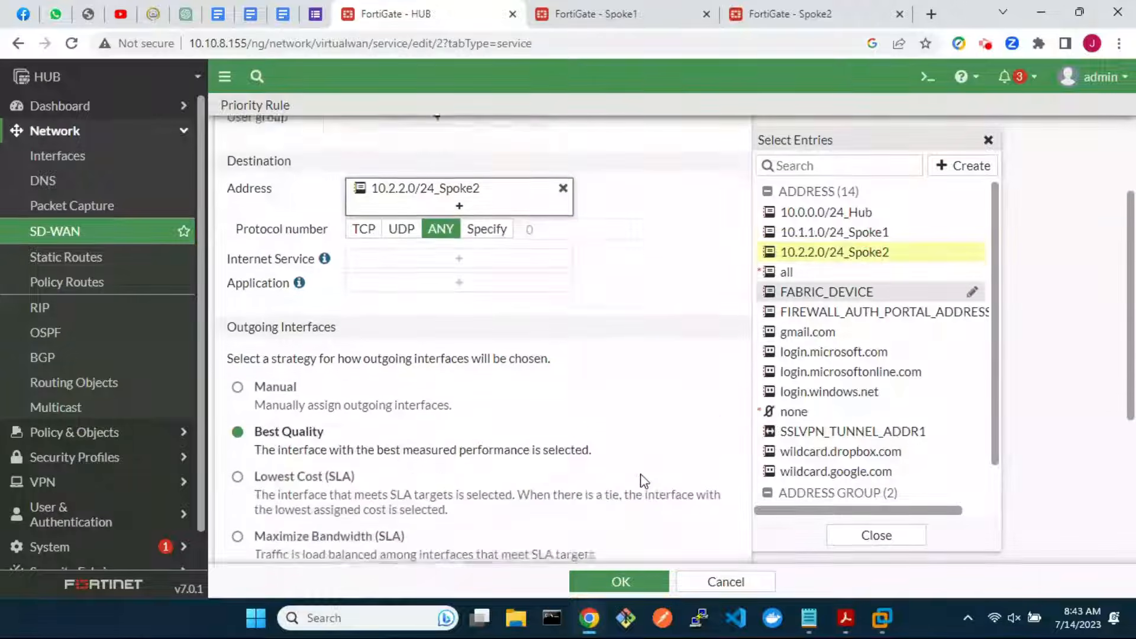
click(568, 421)
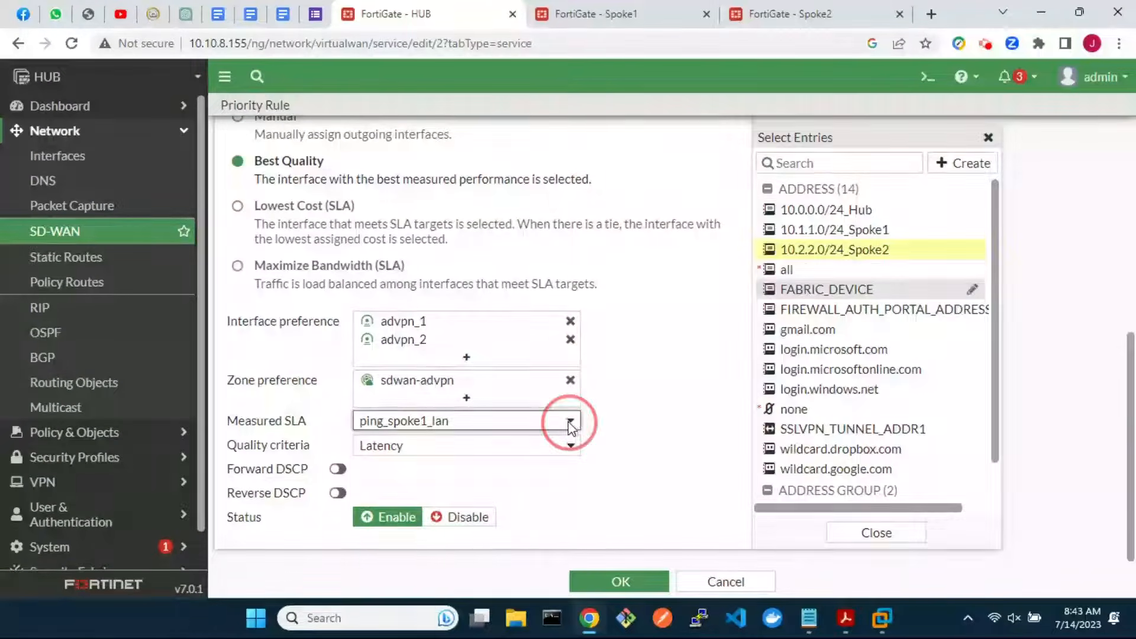
scroll(488, 535, down, 1)
click(444, 580)
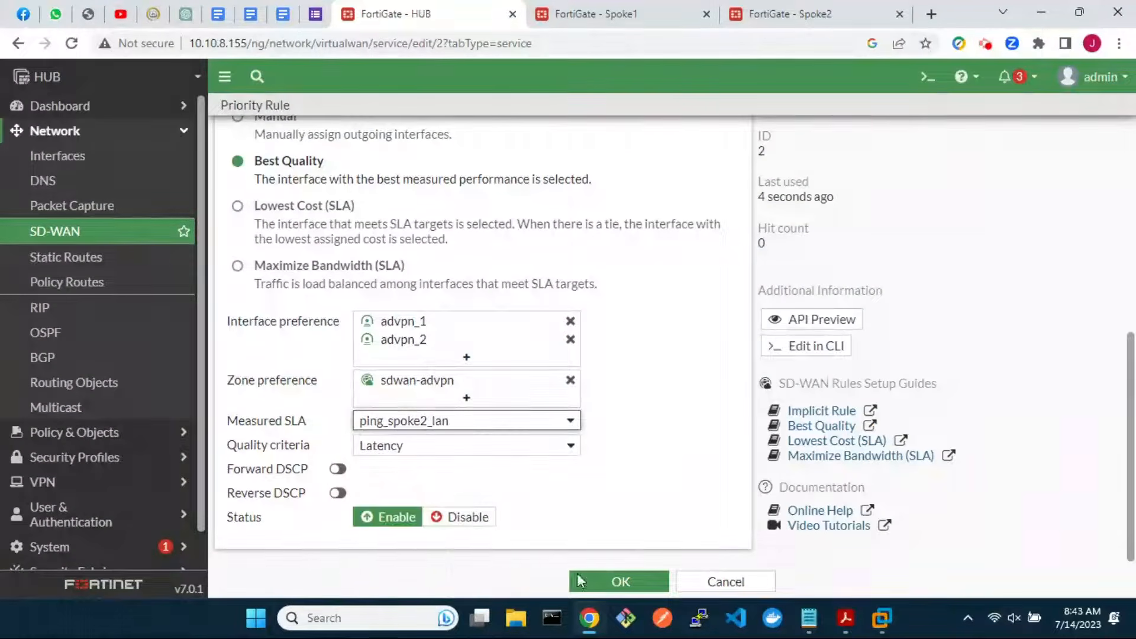
click(635, 583)
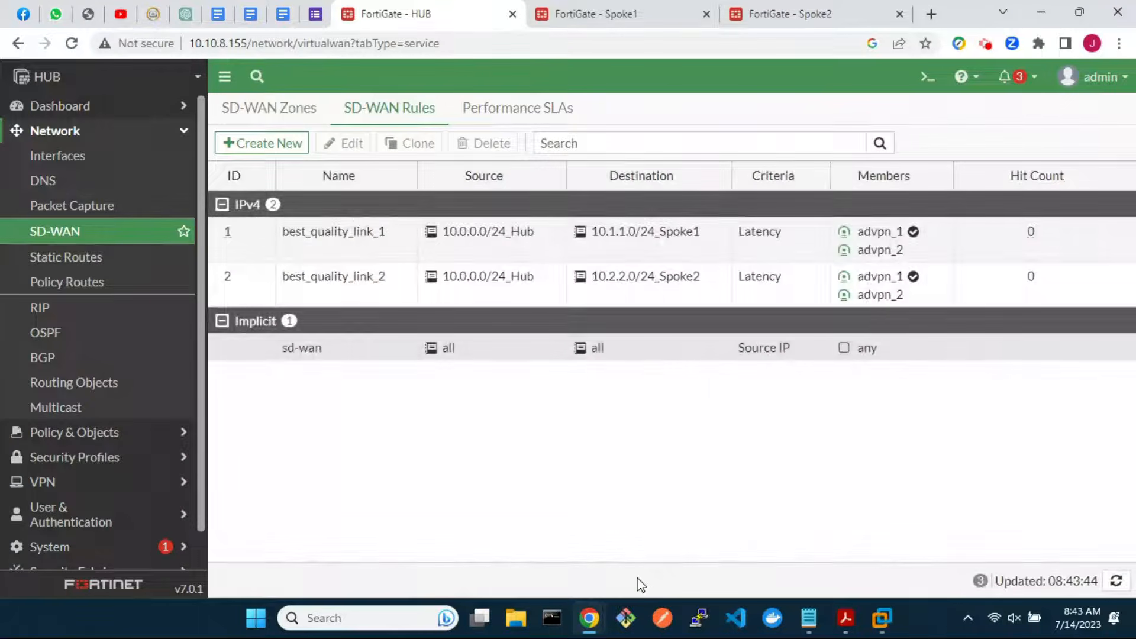
On Spoke1's SD-WAN Performance SLAs, start a new SLA named ping_hub_lan for server 10.0.0.10
click(601, 16)
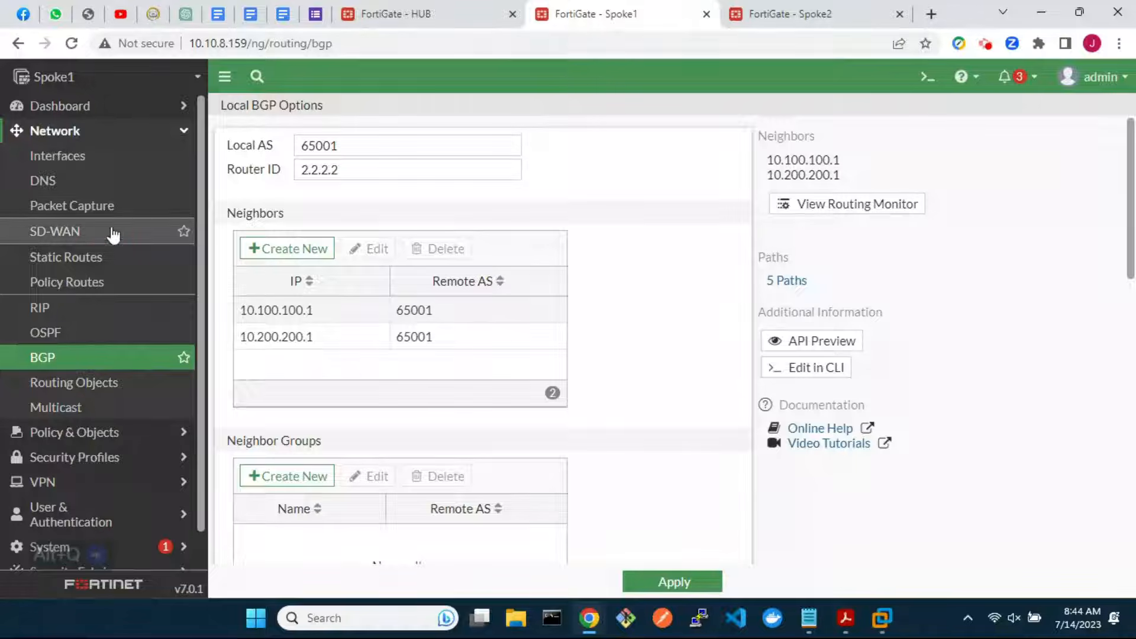
click(92, 236)
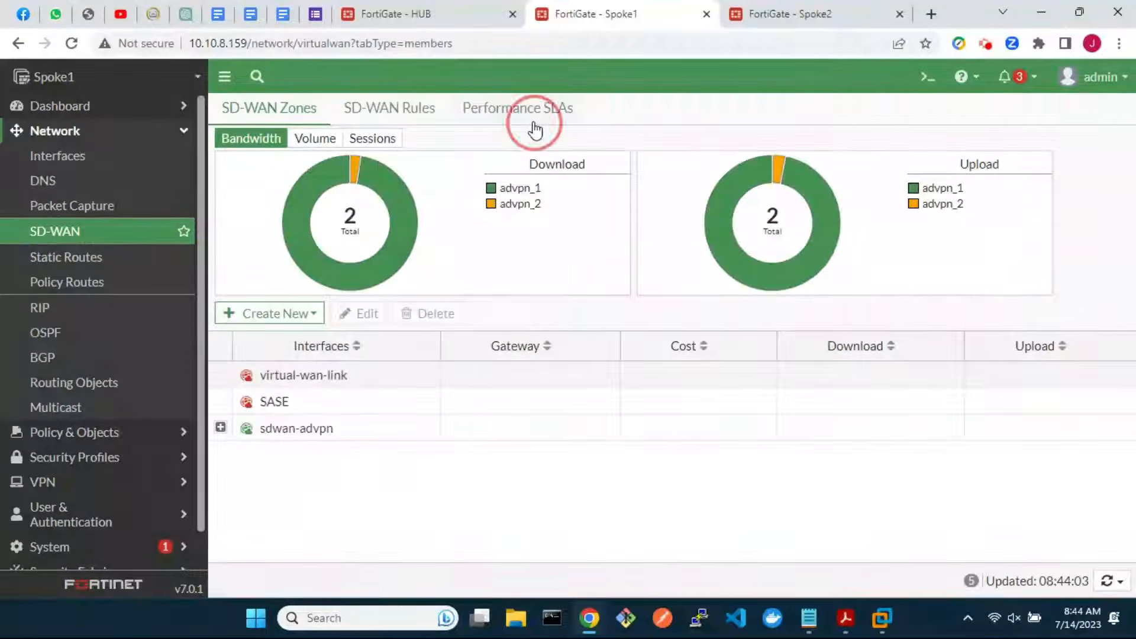
click(534, 127)
click(254, 357)
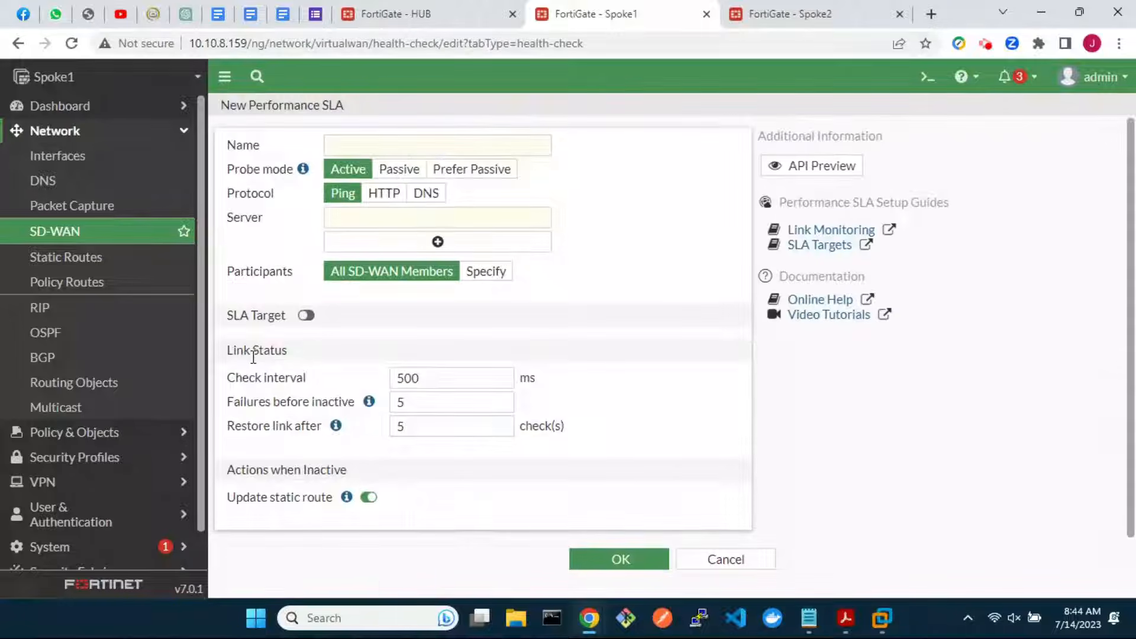
click(464, 149)
text(ping)
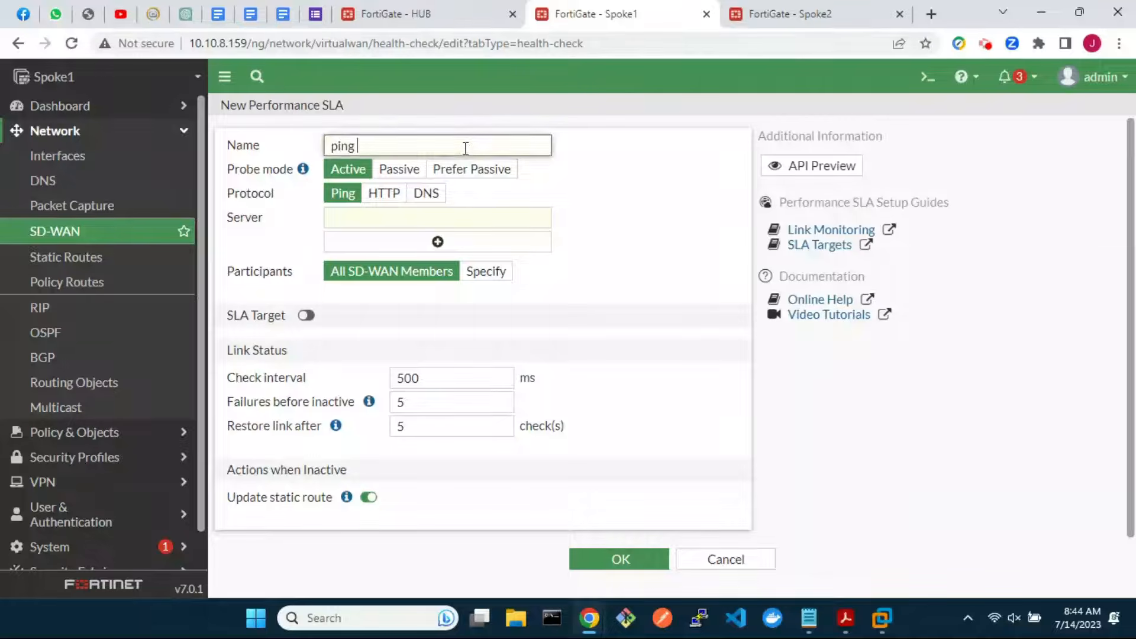
text(_hub_lan)
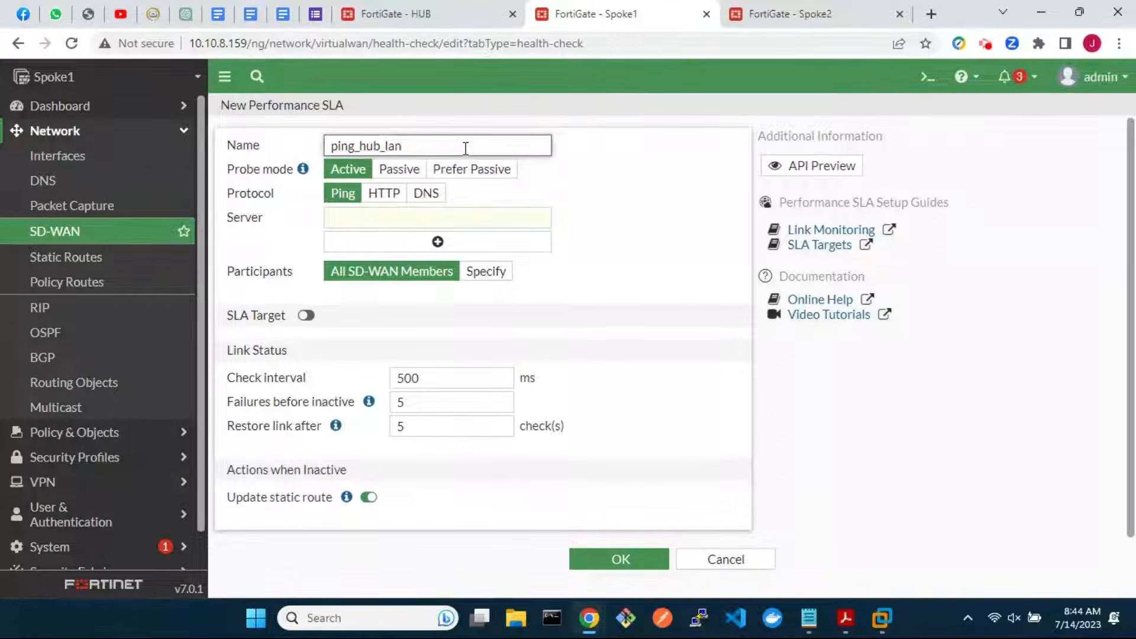
click(435, 217)
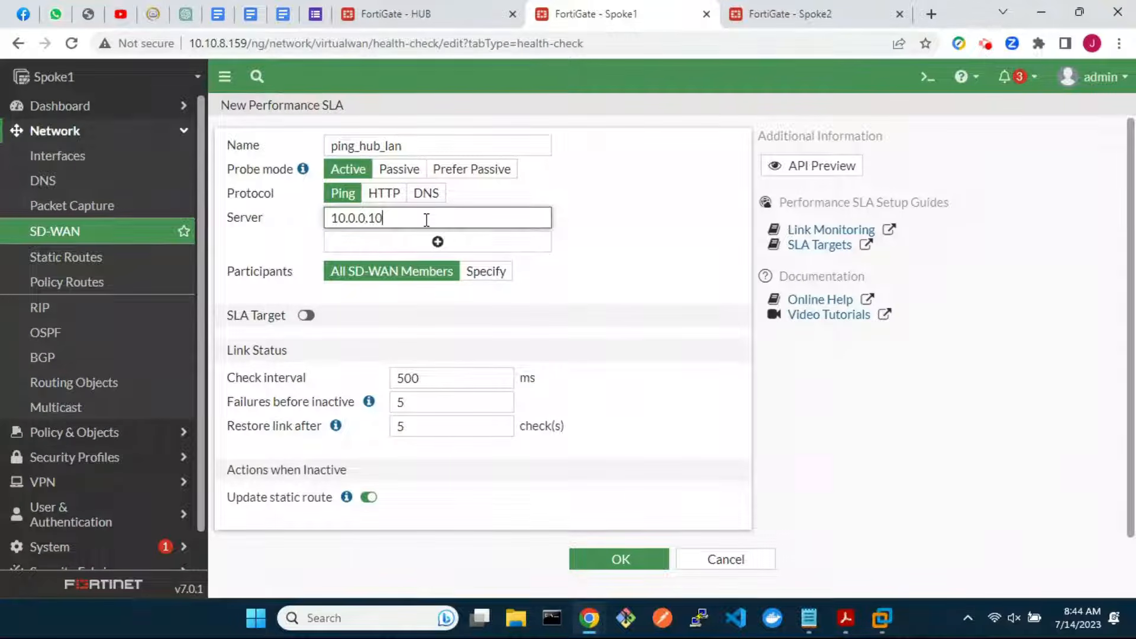
Restrict ping_hub_lan's participants to advpn_1 and advpn_2 and save the SLA
click(482, 271)
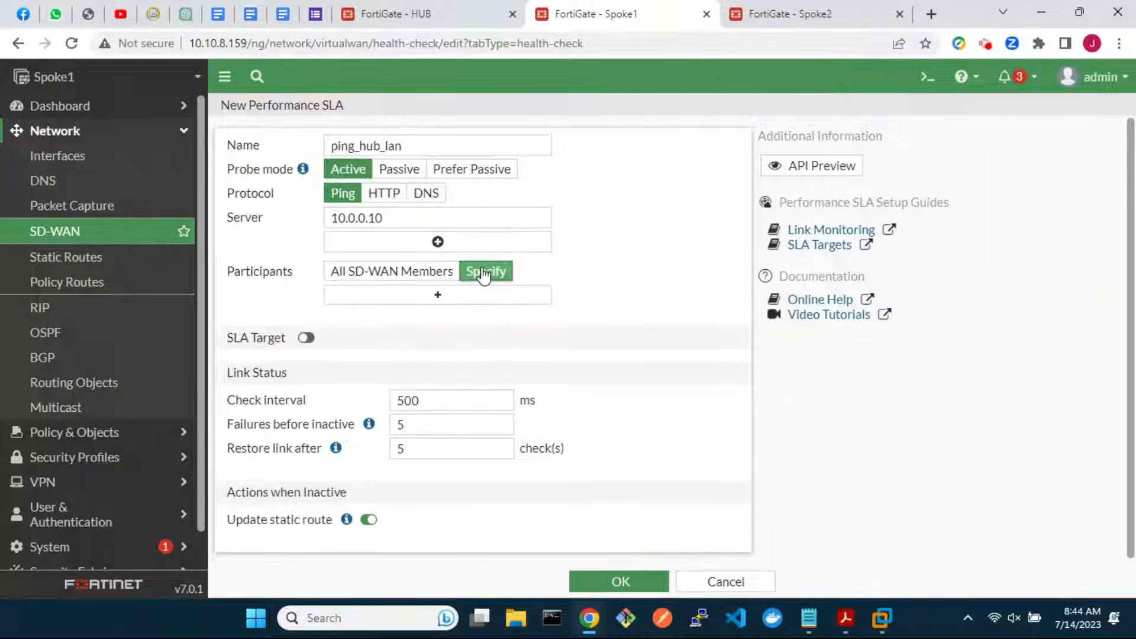
click(481, 296)
click(805, 188)
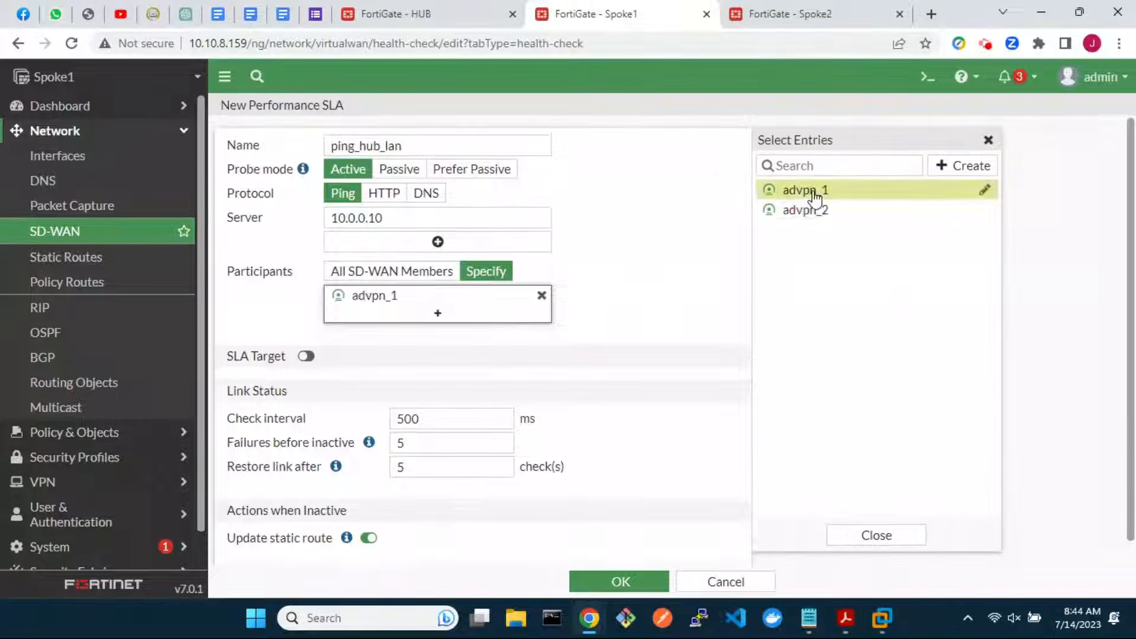
click(805, 207)
scroll(618, 427, down, 1)
click(620, 581)
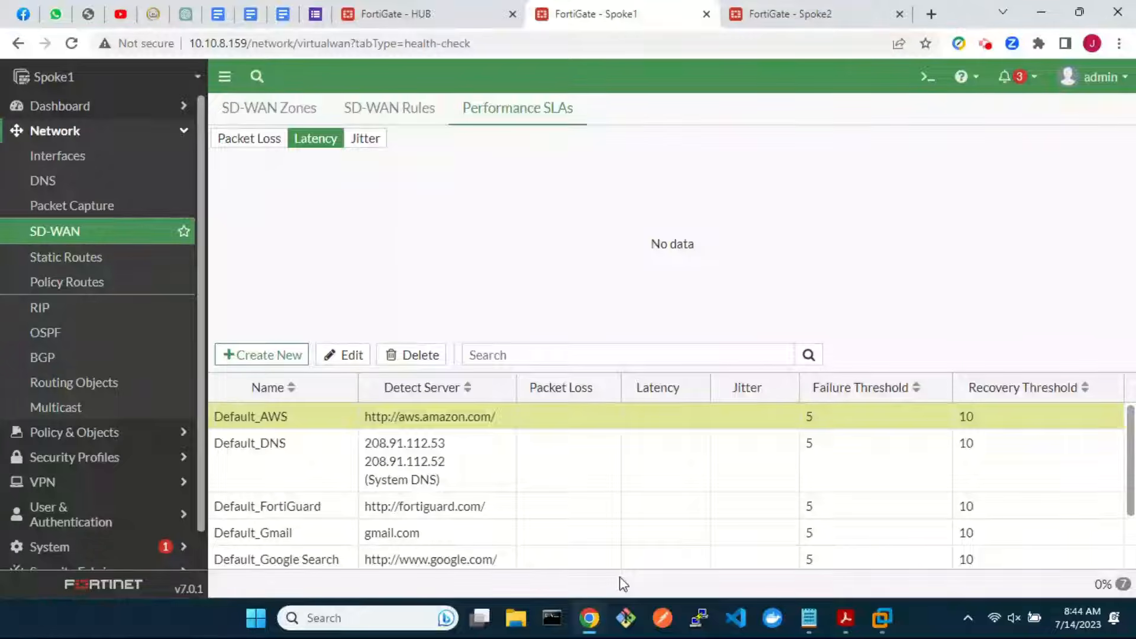
Start a new performance SLA named ping_spoke2_lan with server 10.2.2.10
click(293, 359)
click(423, 145)
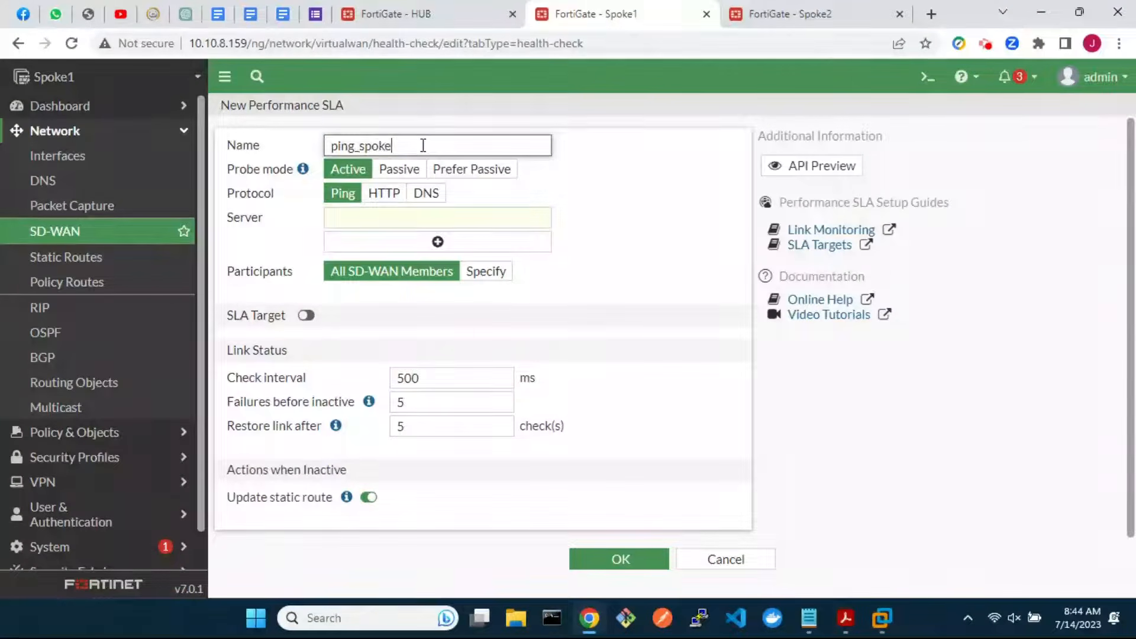
click(414, 217)
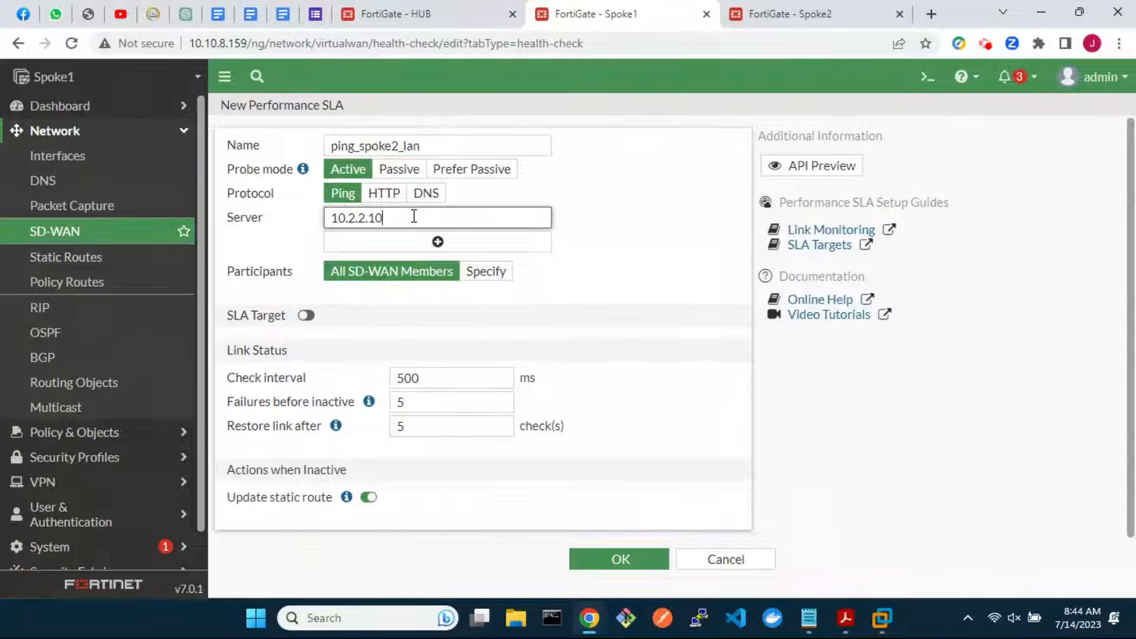
Specify advpn_1 and advpn_2 as its participants and save the SLA
click(494, 272)
click(502, 299)
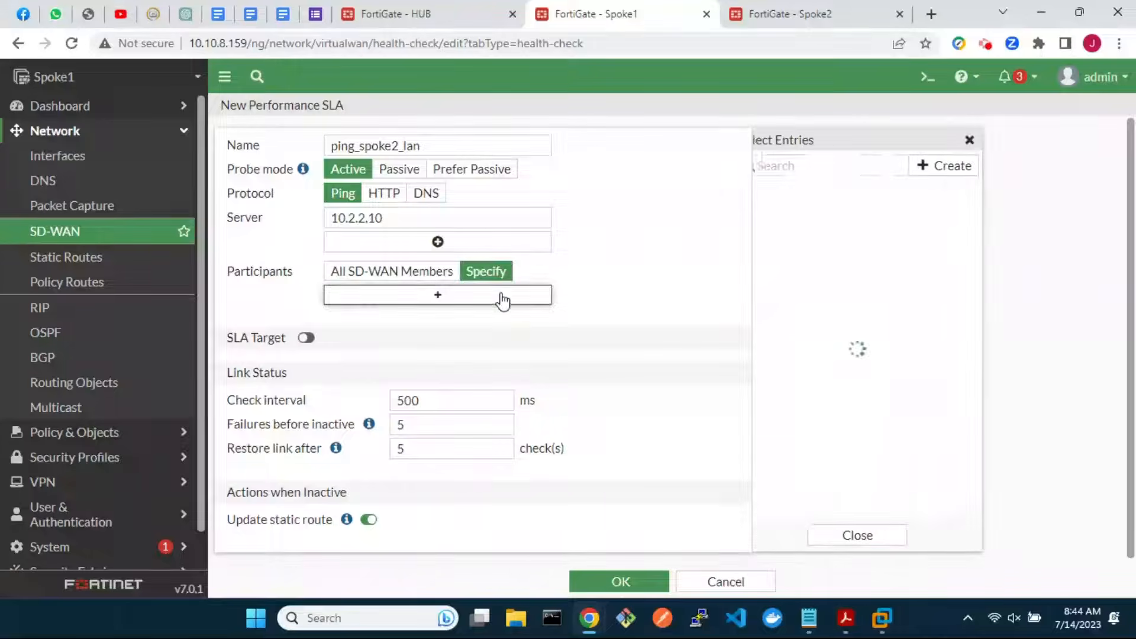
click(817, 190)
click(824, 211)
scroll(647, 402, down, 1)
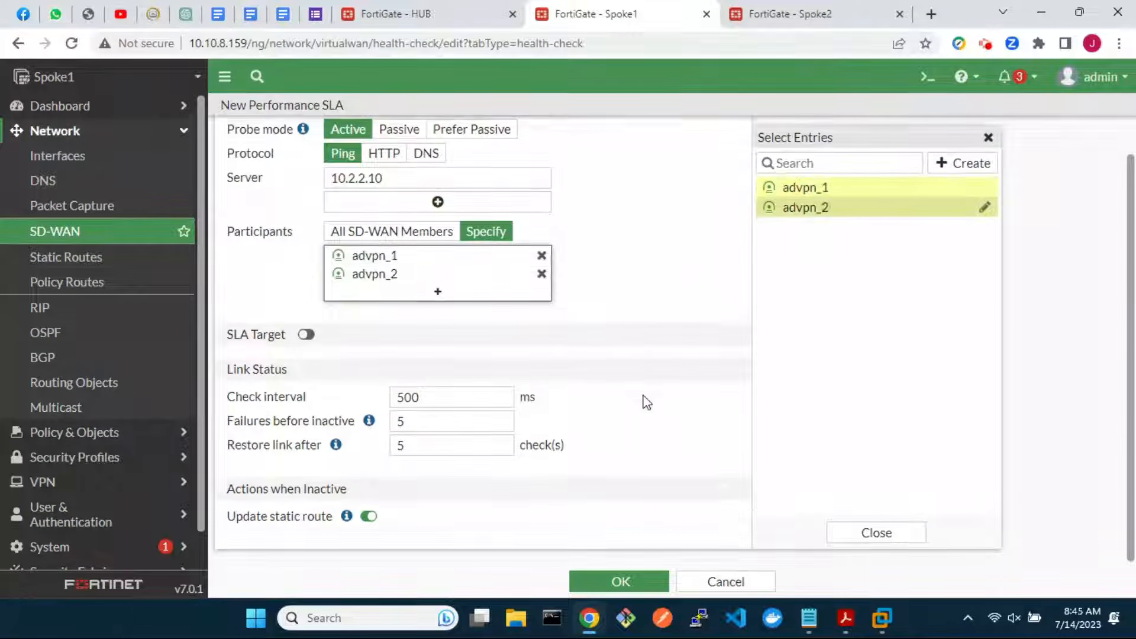
click(620, 580)
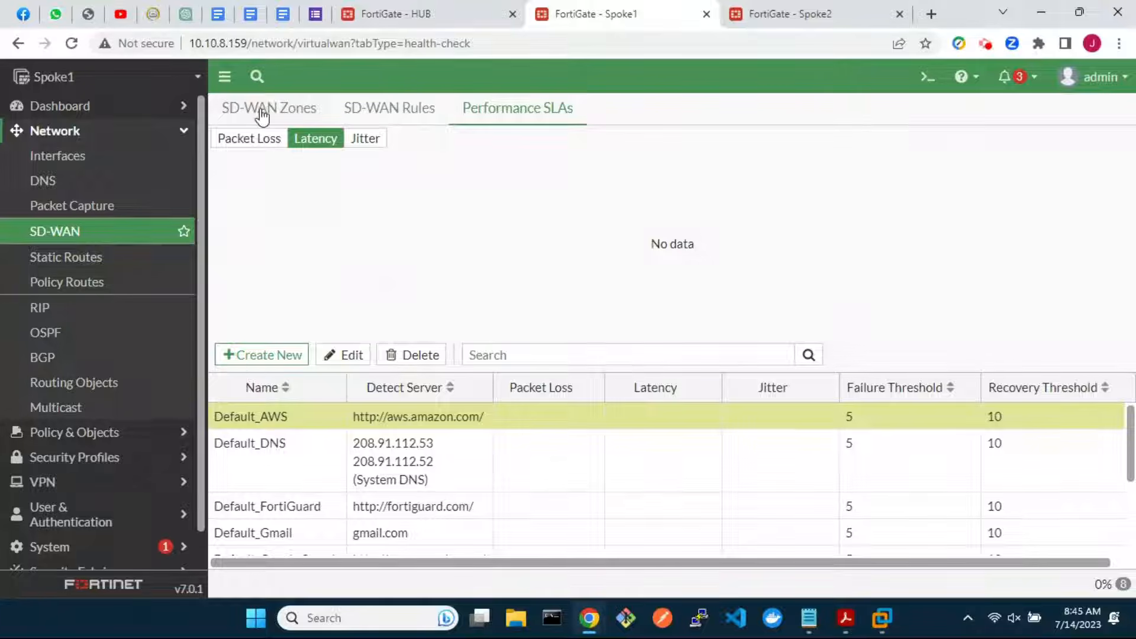
click(263, 112)
Open the sdwan-advpn zone in the CLI console and show the full SD-WAN configuration
double_click(300, 427)
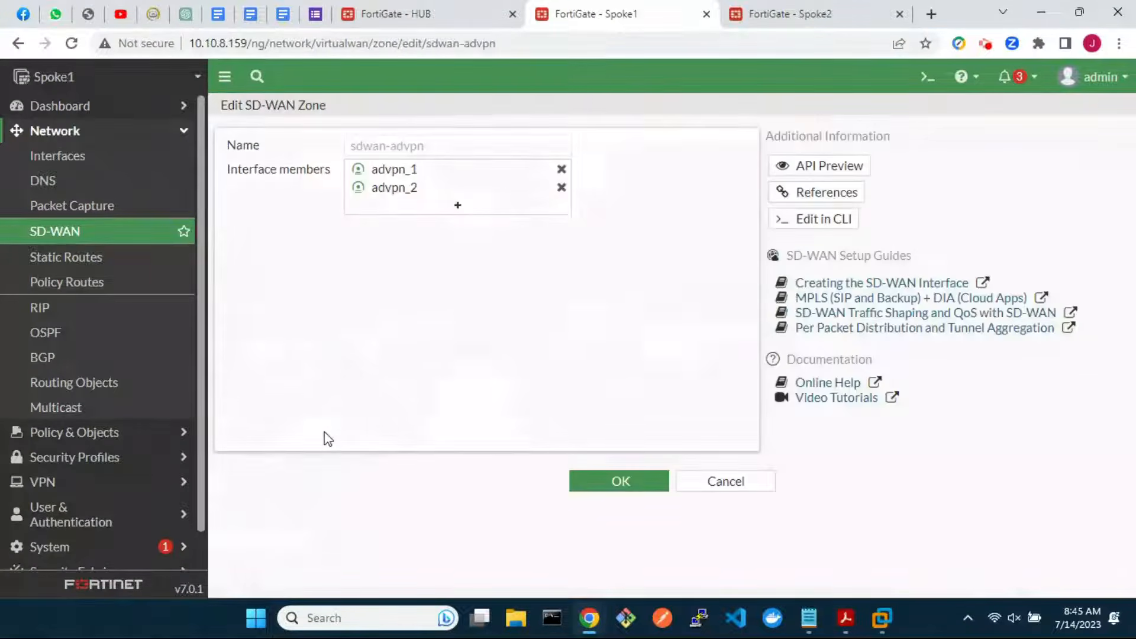
click(824, 219)
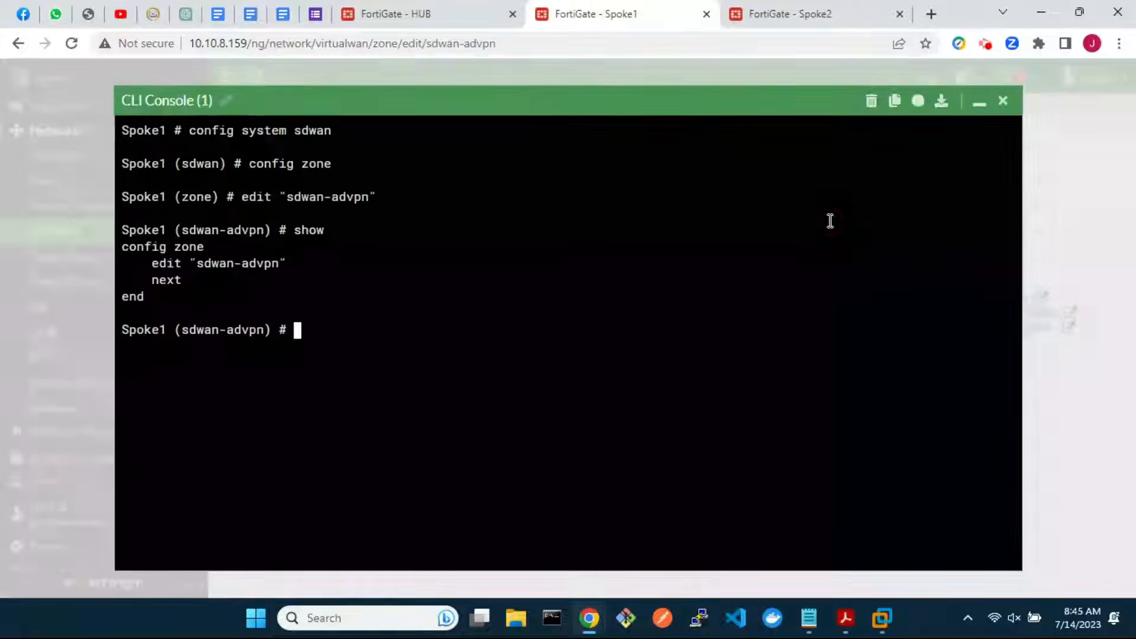
text(end)
key(Return)
text(show)
key(Return)
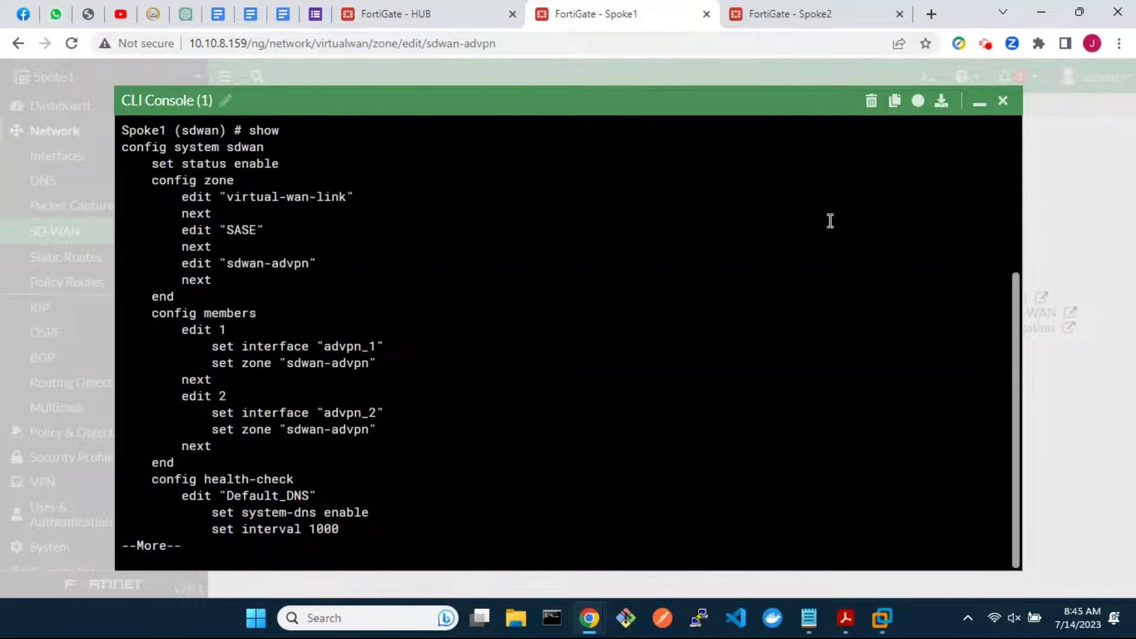
Under config members, set SD-WAN member 1's source to 10.1.1.10
text(qconfig members)
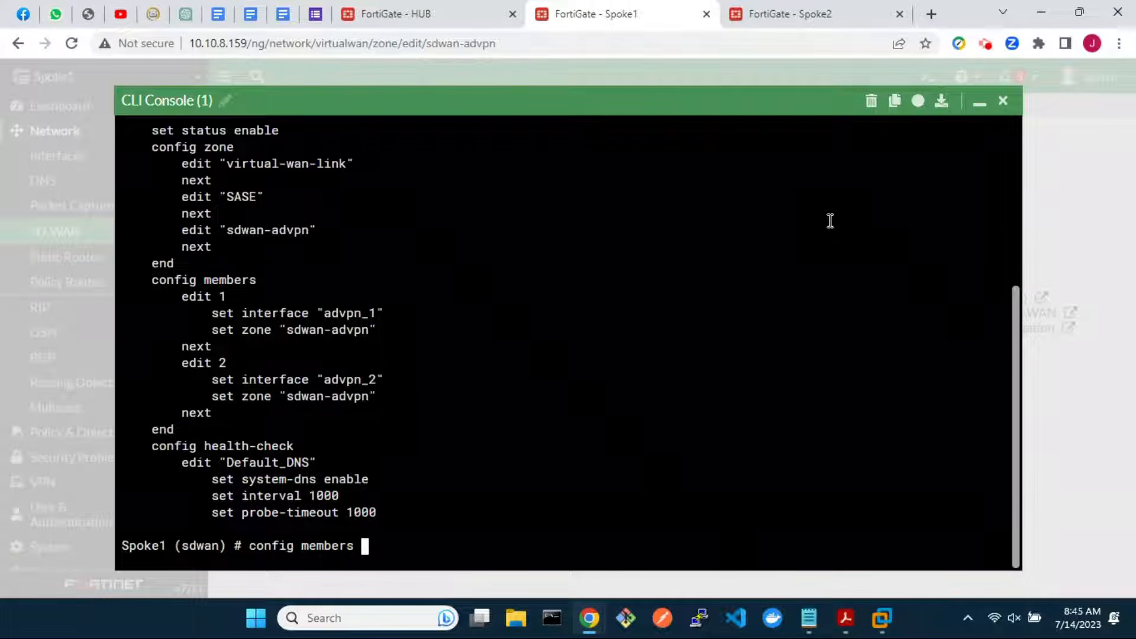
key(Return)
text(edit )
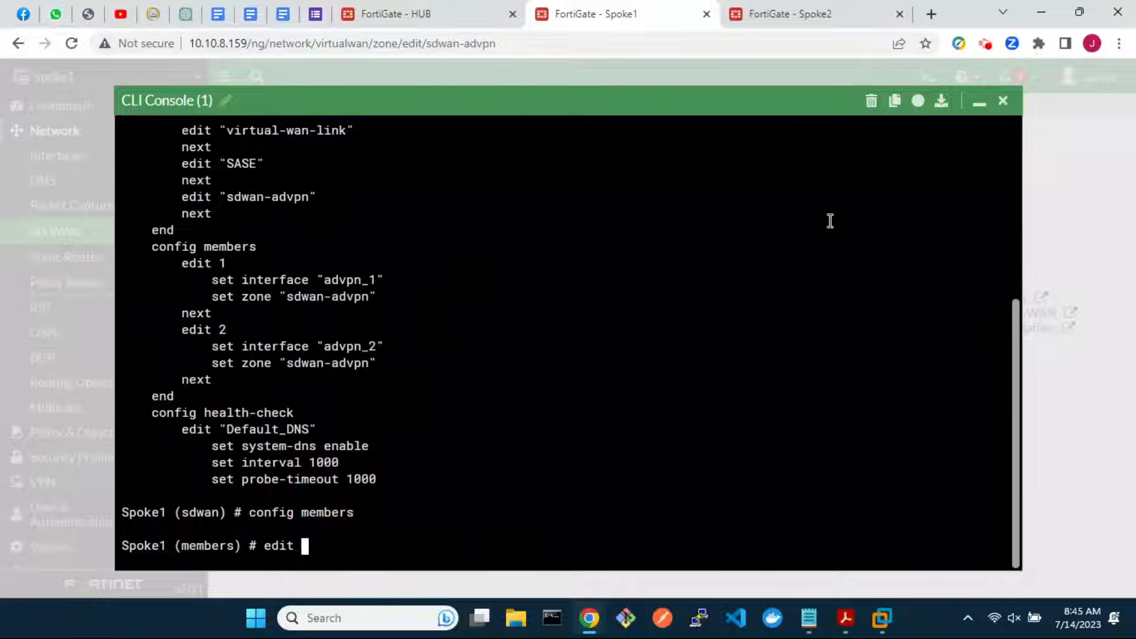
text(1)
key(Return)
text(set source 10.1.1.10)
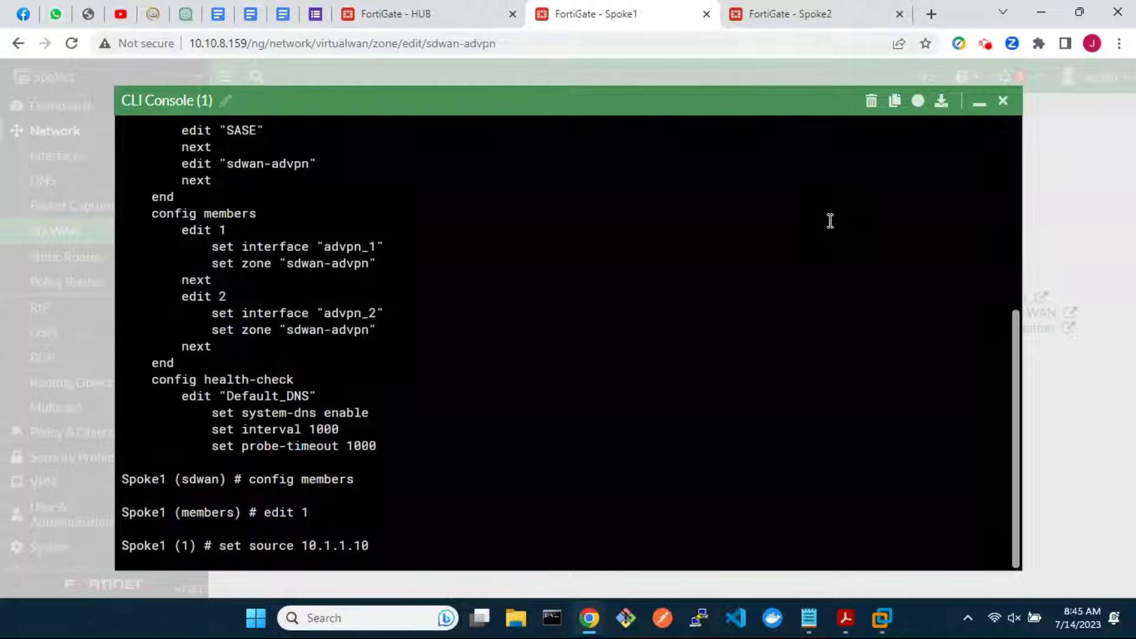
key(Return)
text(next)
key(Return)
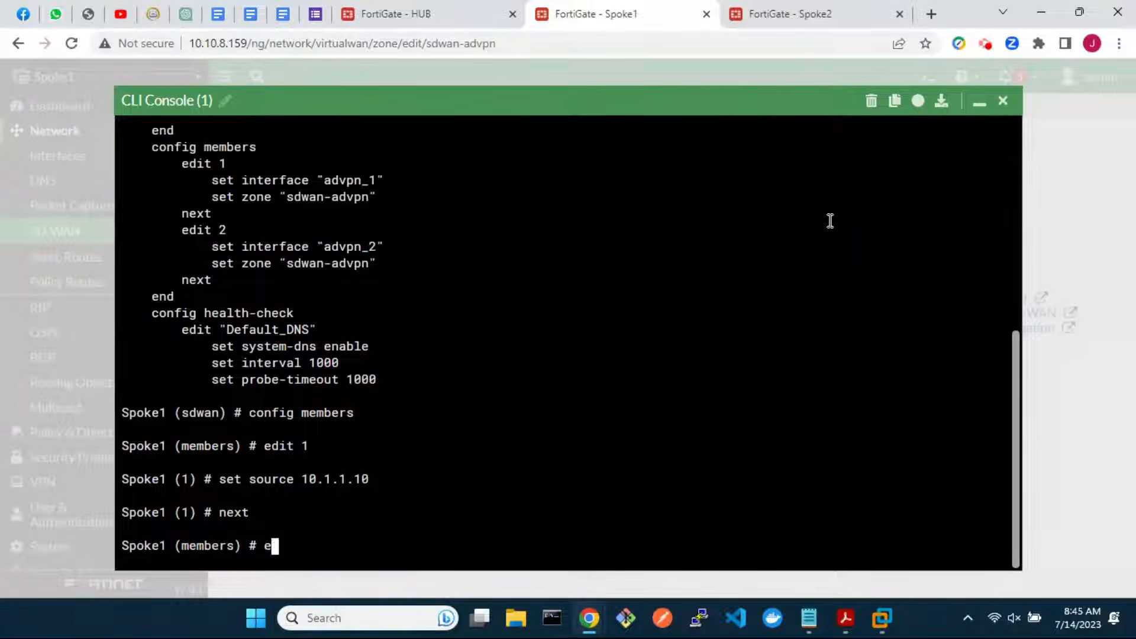
Set SD-WAN member 2's source to 10.1.1.10 as well
key(Return)
text(set)
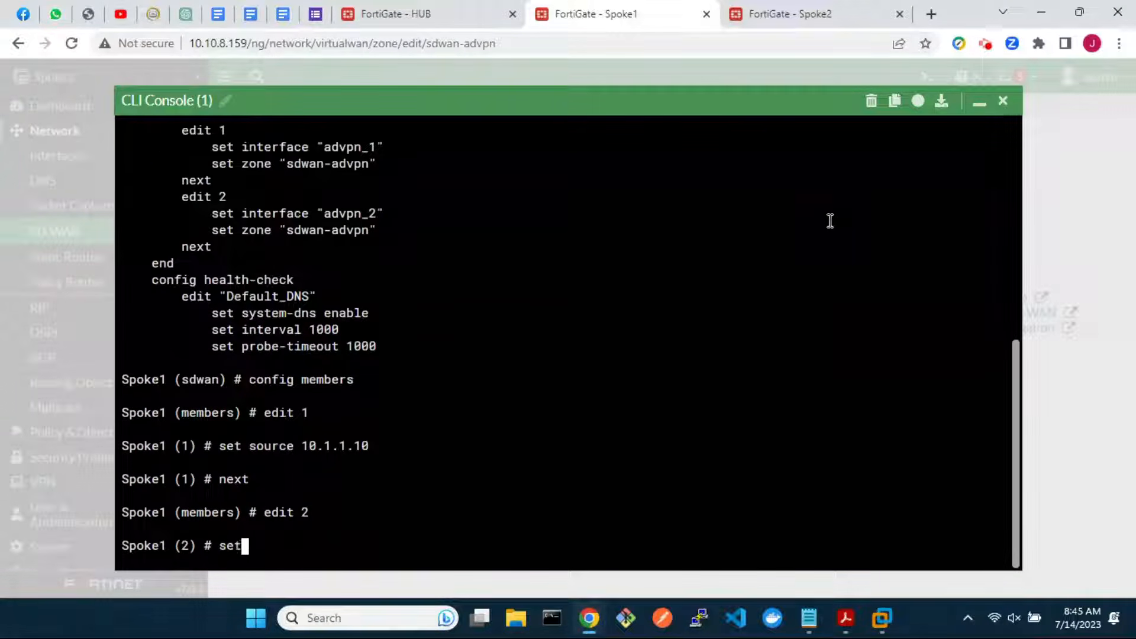
text( source 10.1.1.10)
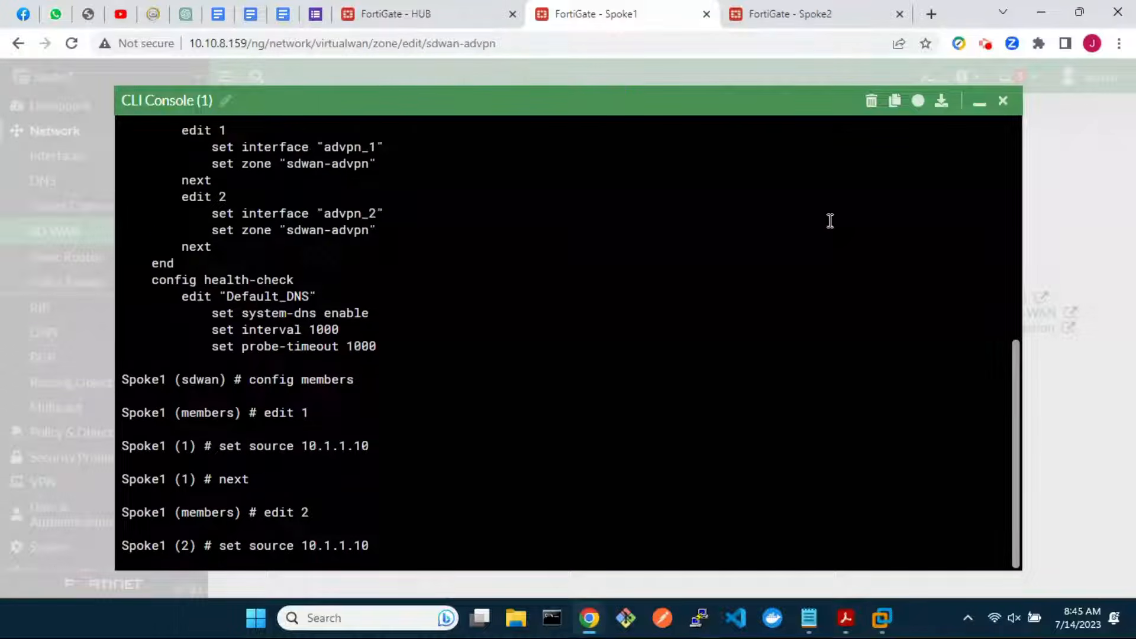
key(Return)
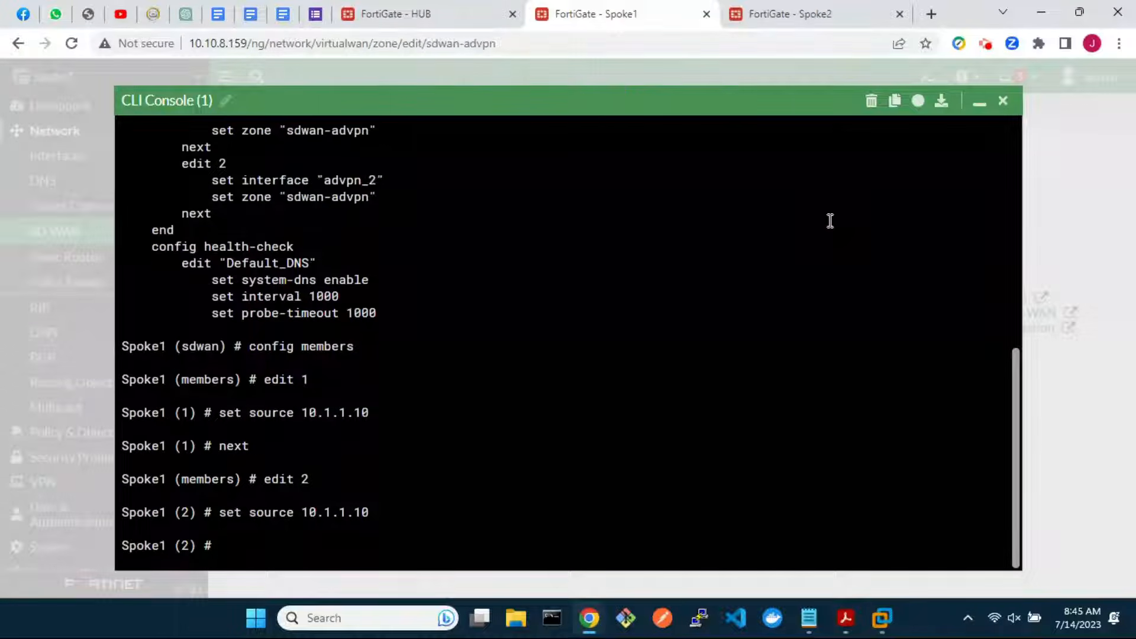
text(next)
key(Return)
Show the members to verify the sources, exit the configuration and close the console
text(show)
key(Return)
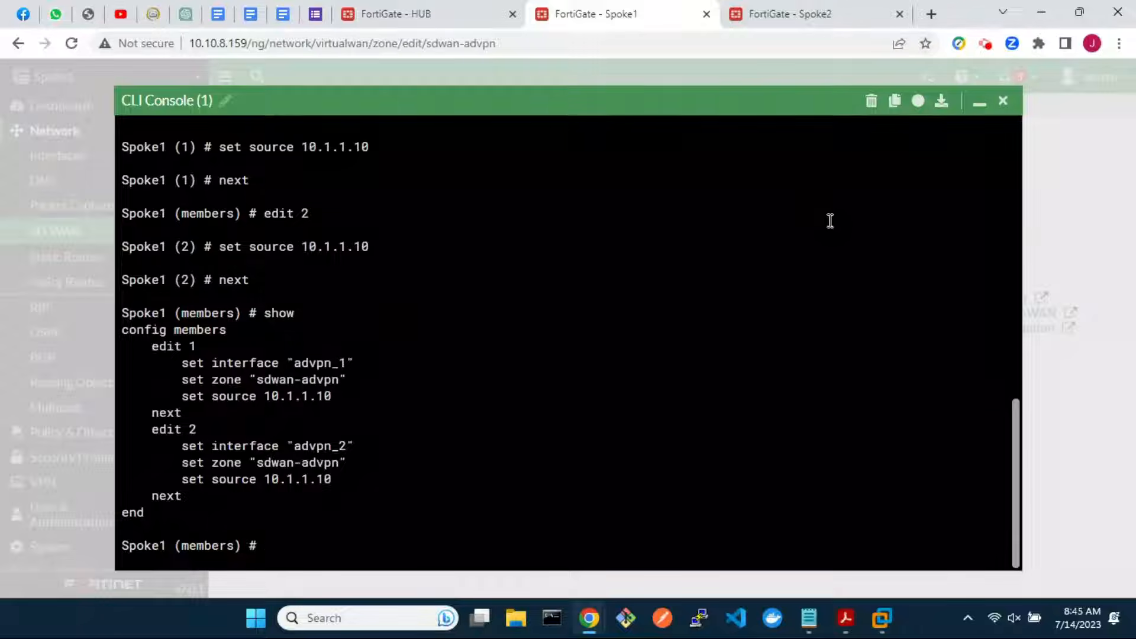
text(end)
key(Return)
text(end)
key(Return)
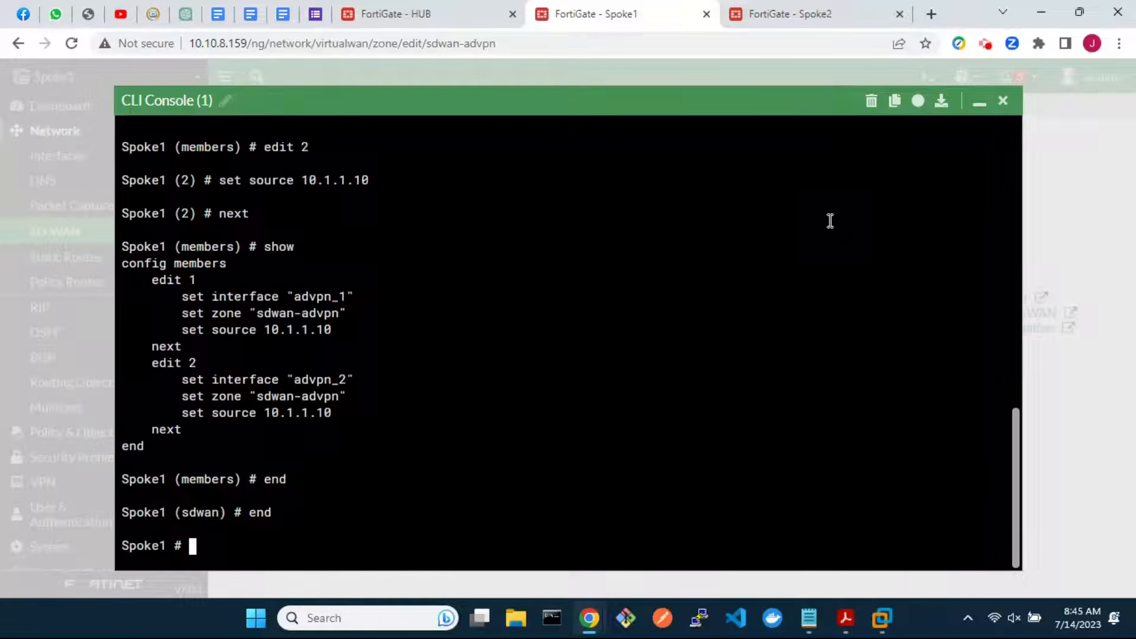
click(1002, 104)
Save the zone and start rule best_quality_link_1 from 10.1.1.0/24_Spoke1 to 10.0.0.0/24_Hub
click(615, 482)
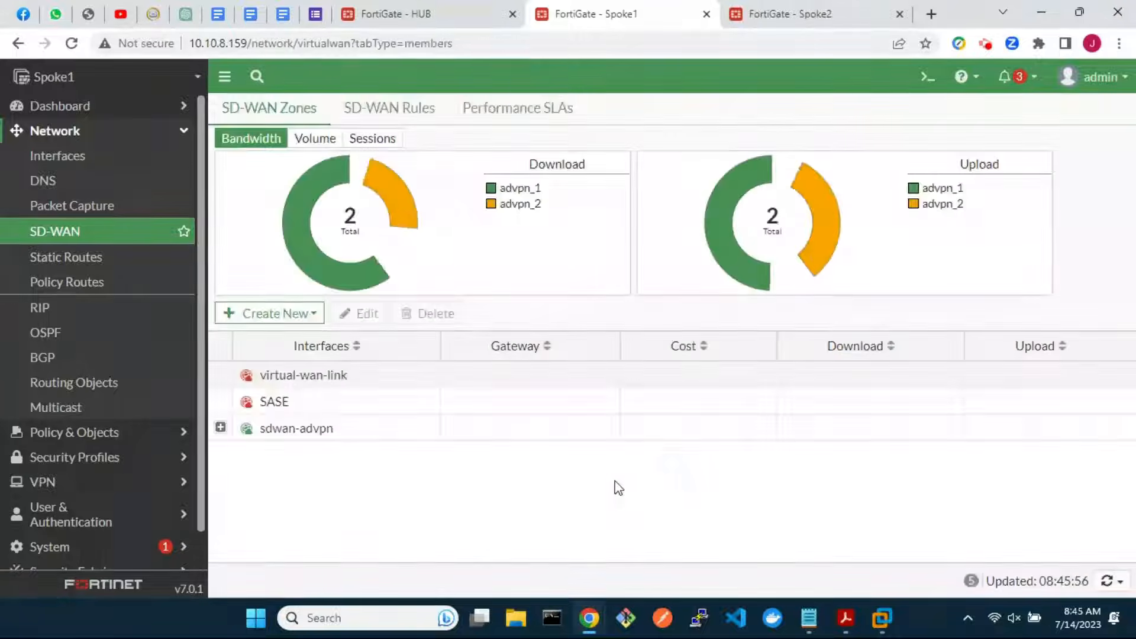
click(403, 112)
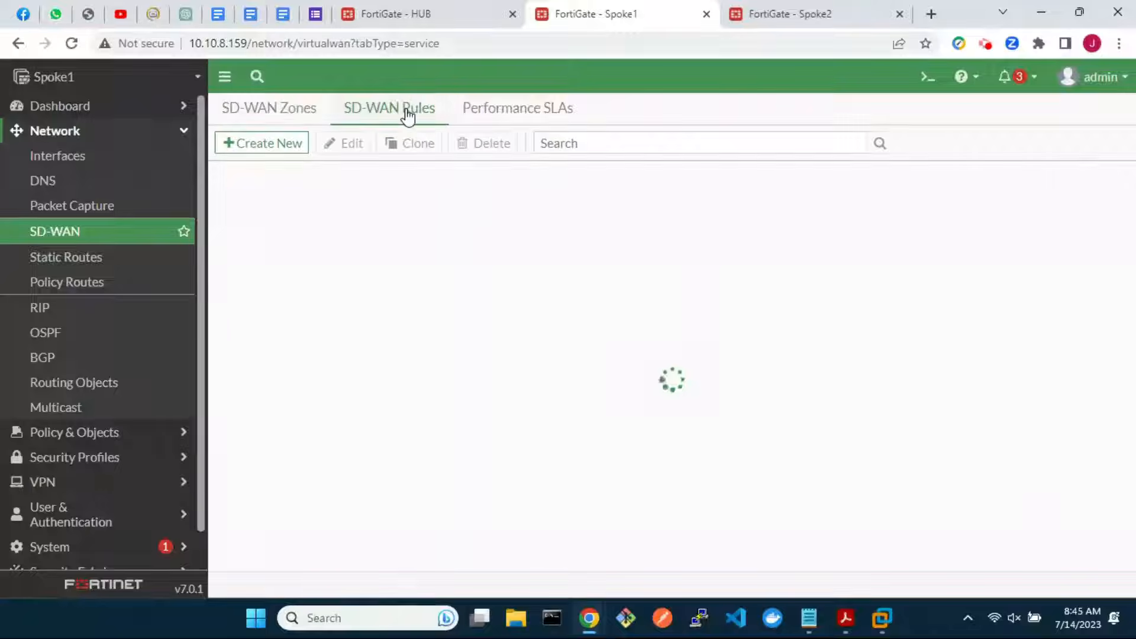
click(258, 143)
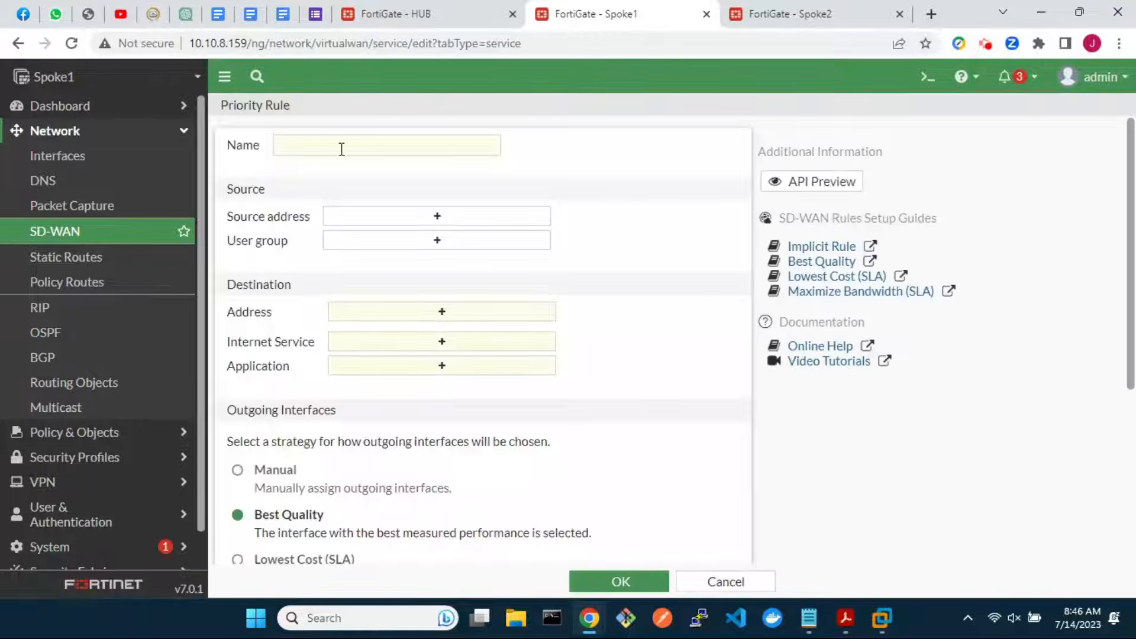
click(343, 149)
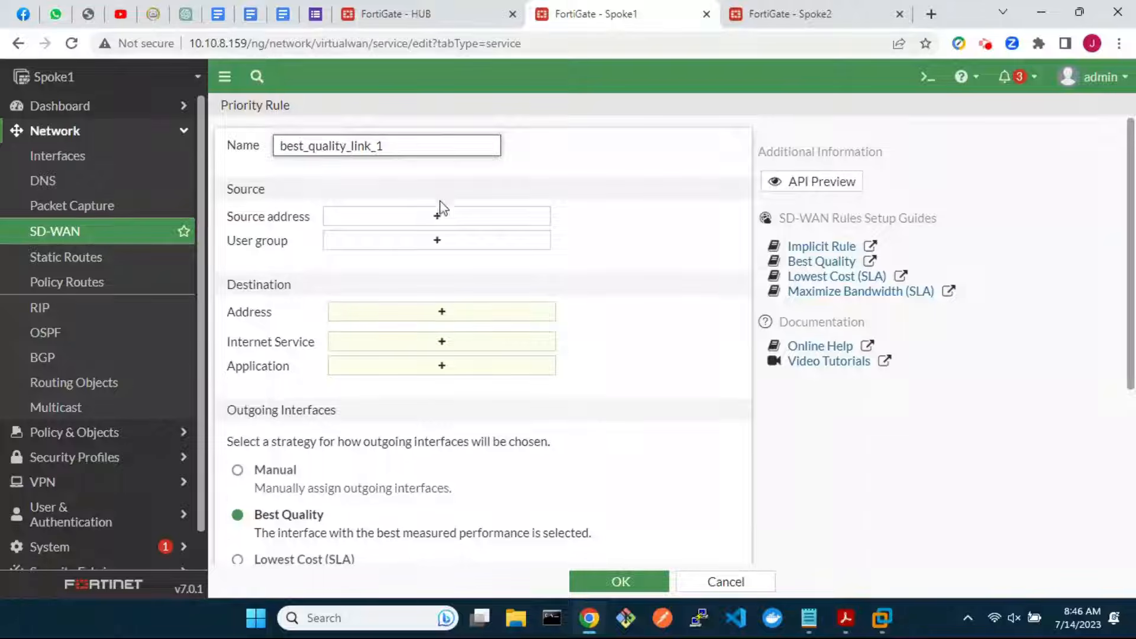
click(449, 217)
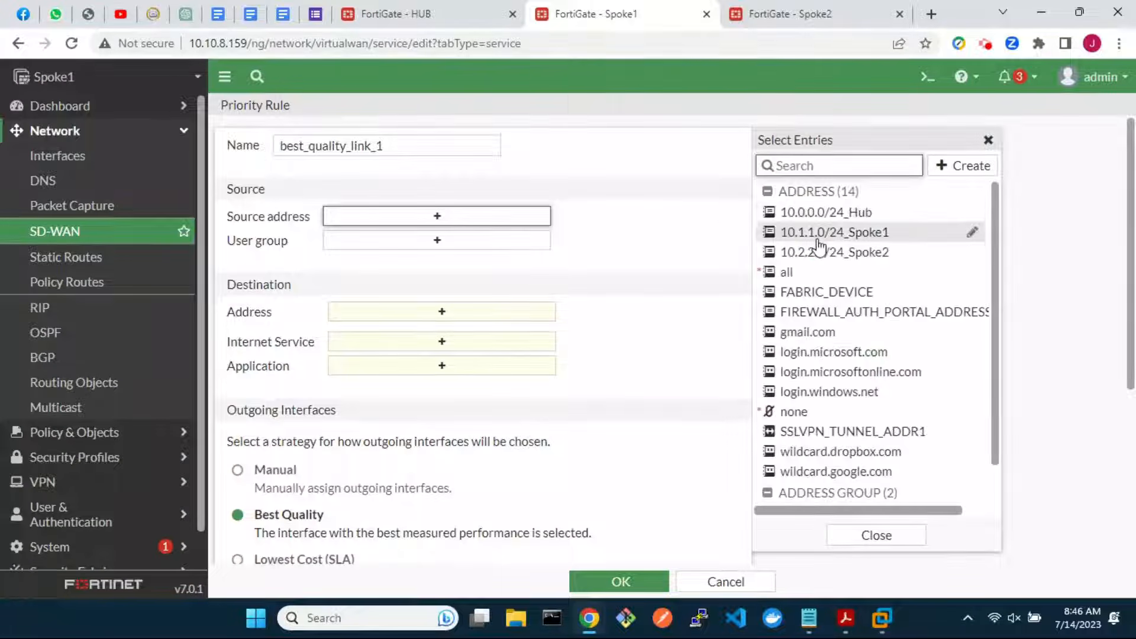
click(780, 232)
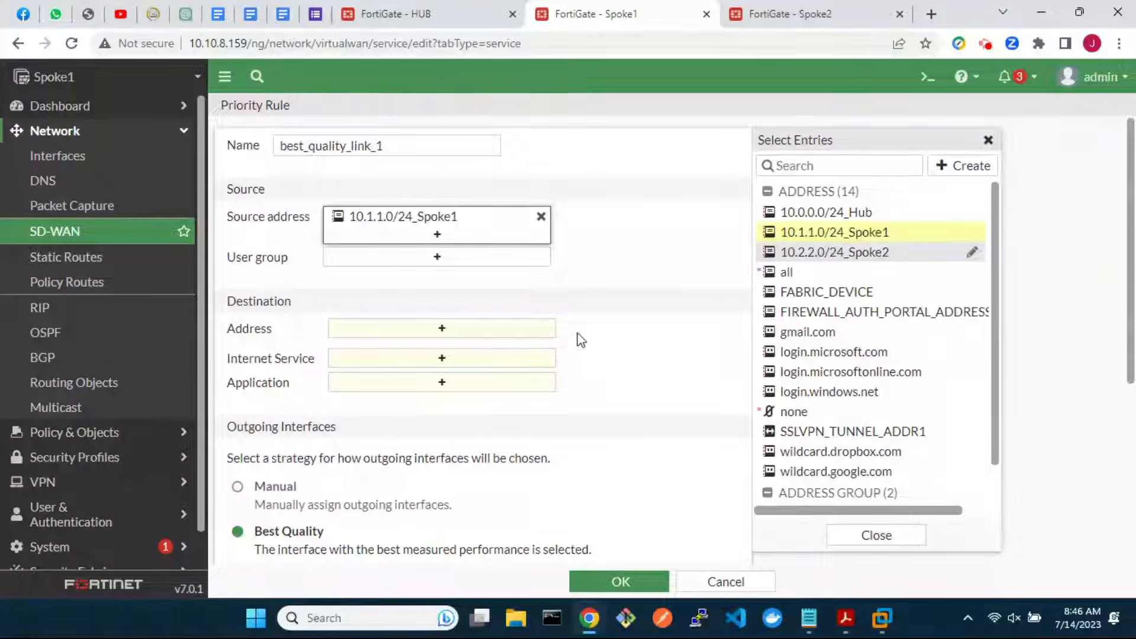
click(440, 330)
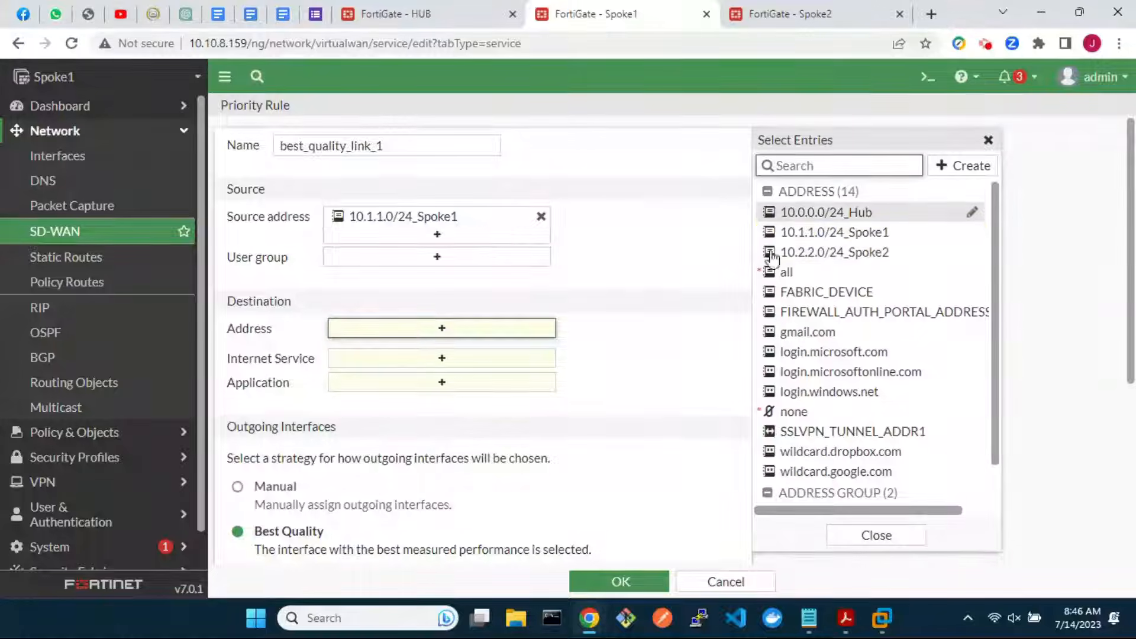
click(787, 213)
Prefer advpn_1, advpn_2 and zone sdwan-advpn, measure with ping_hub_lan, and save the rule
scroll(545, 470, down, 1)
scroll(545, 470, down, 4)
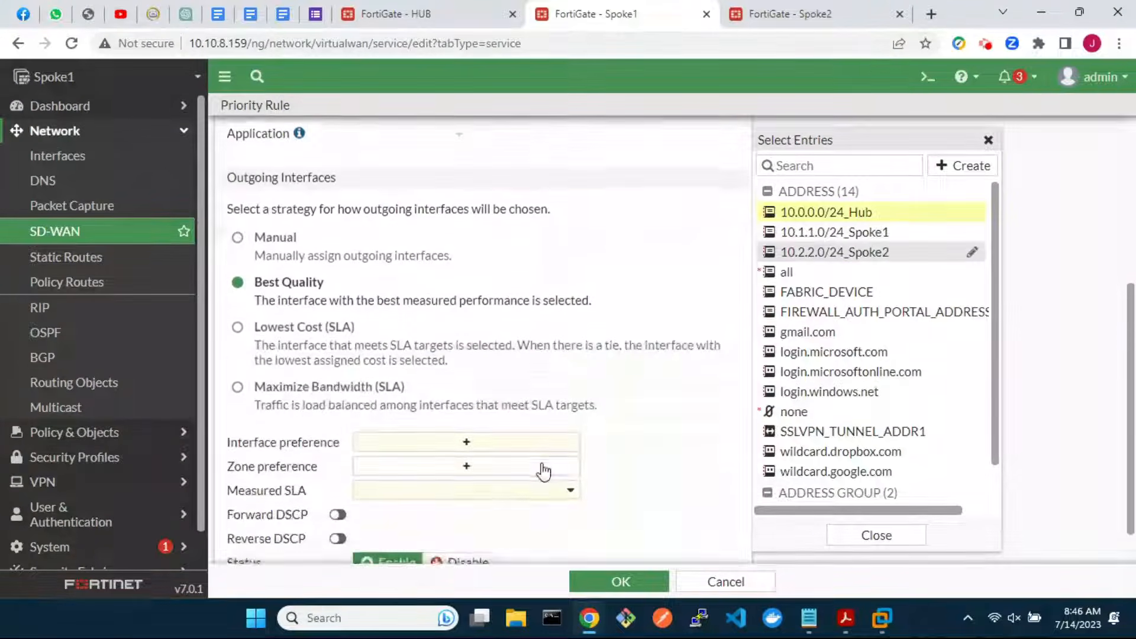
click(464, 401)
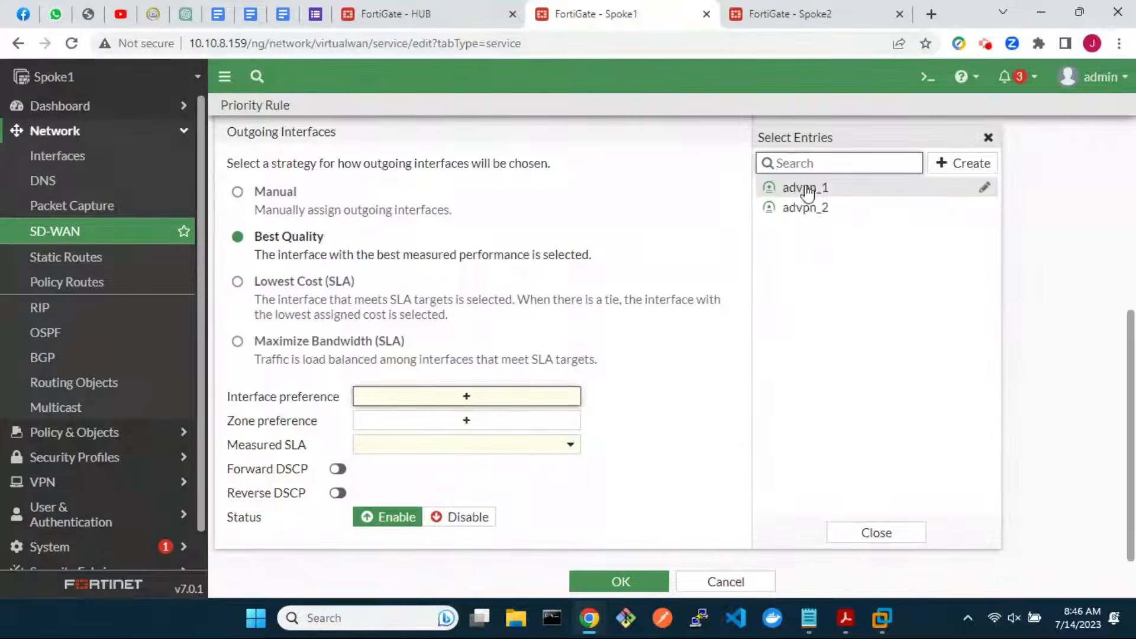
click(806, 189)
click(822, 210)
click(473, 456)
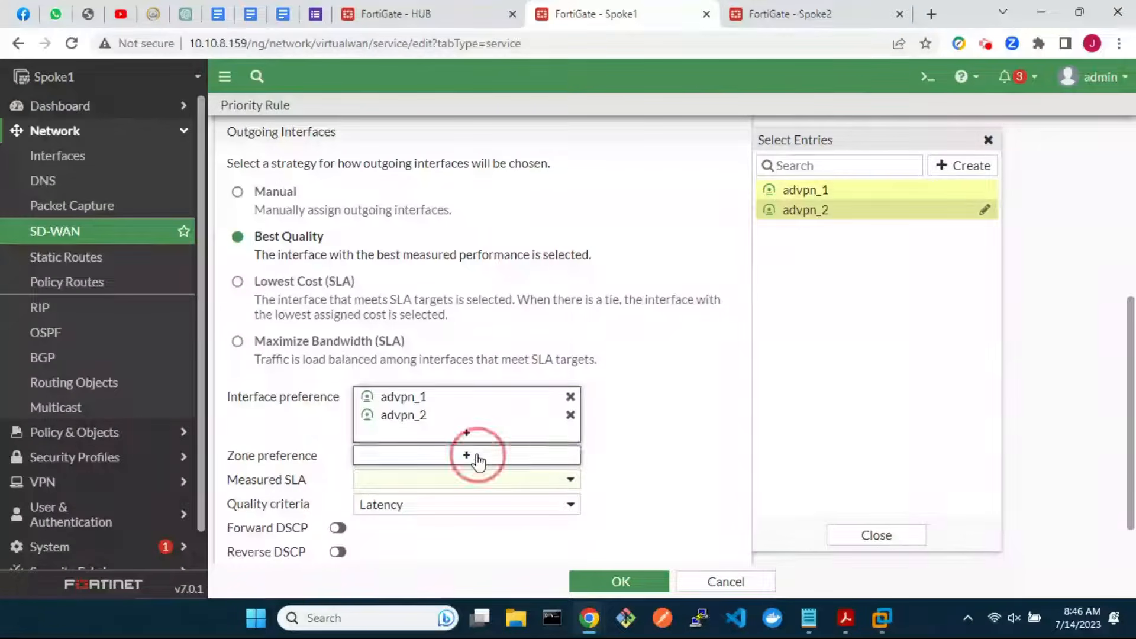
click(801, 231)
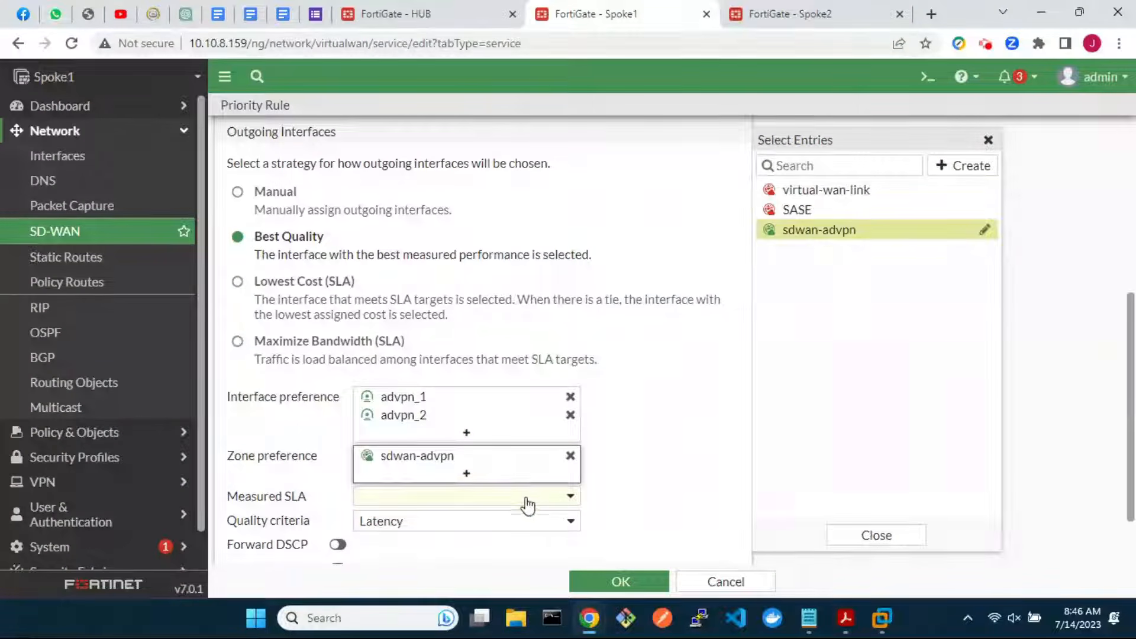
click(527, 504)
scroll(529, 577, down, 4)
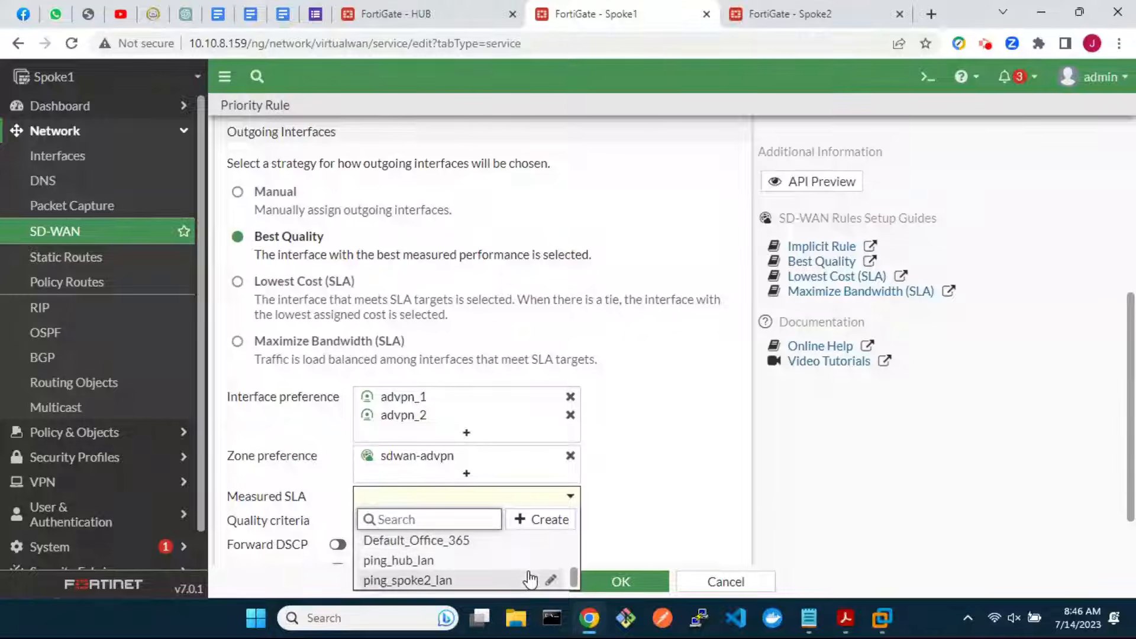
click(509, 560)
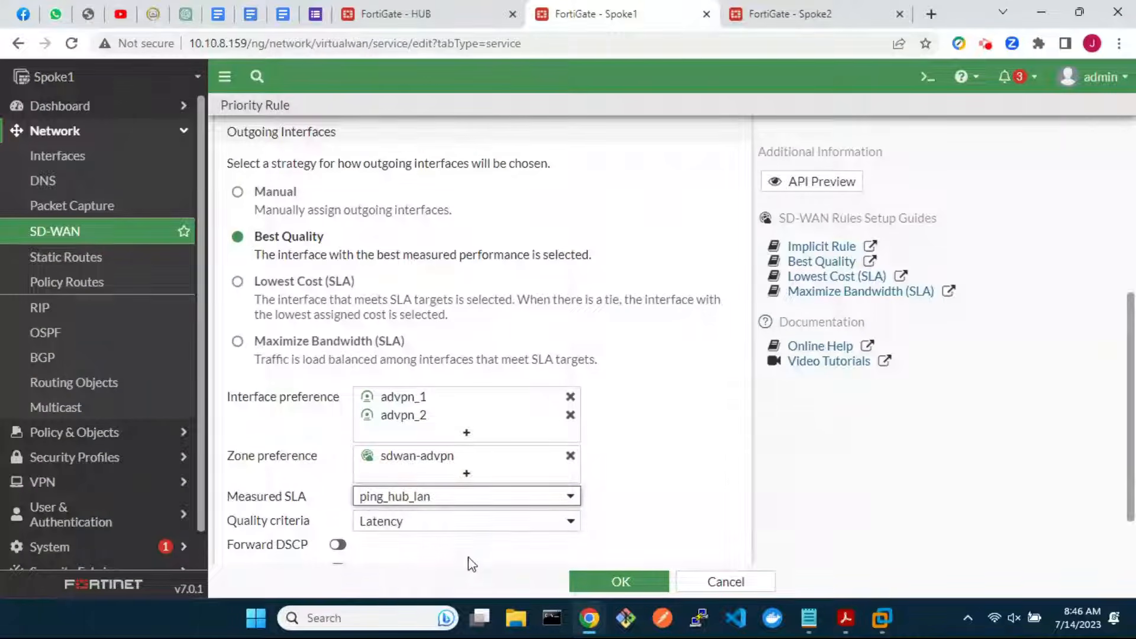
click(621, 581)
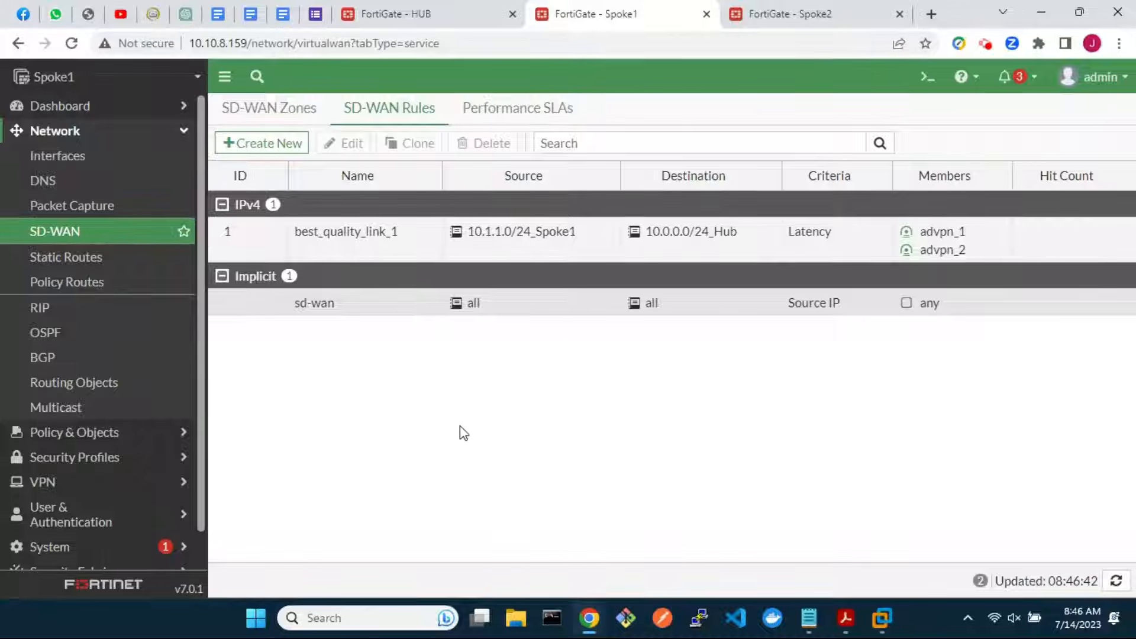
Start rule best_quality_link_2 with source 10.1.1.0/24_Spoke1 and destination 10.2.2.0/24_Spoke2
click(262, 143)
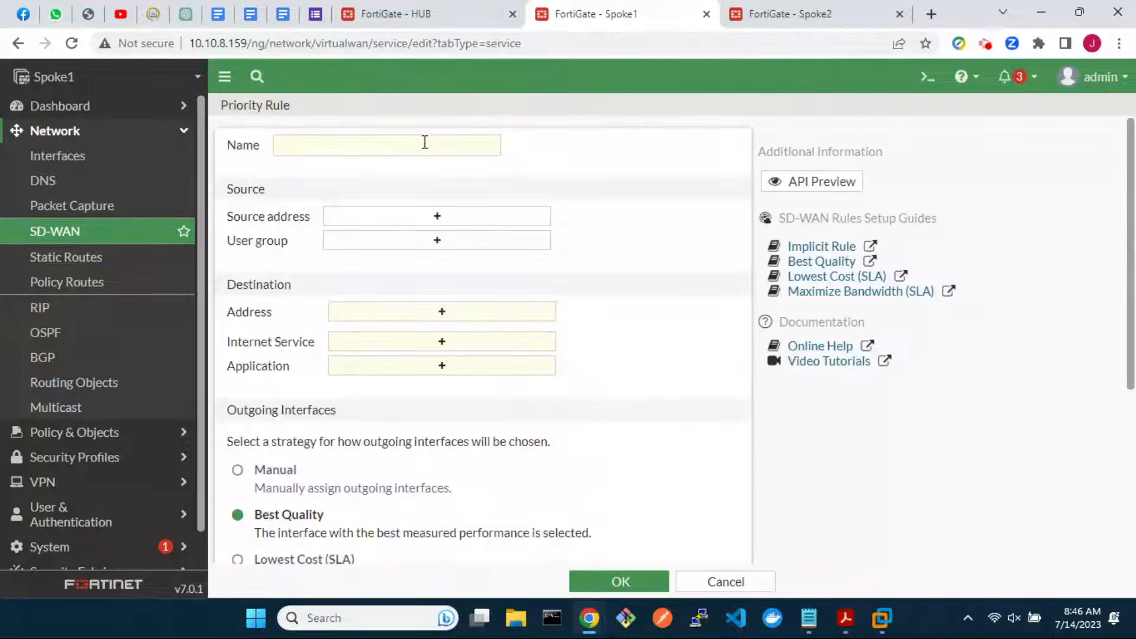
click(425, 143)
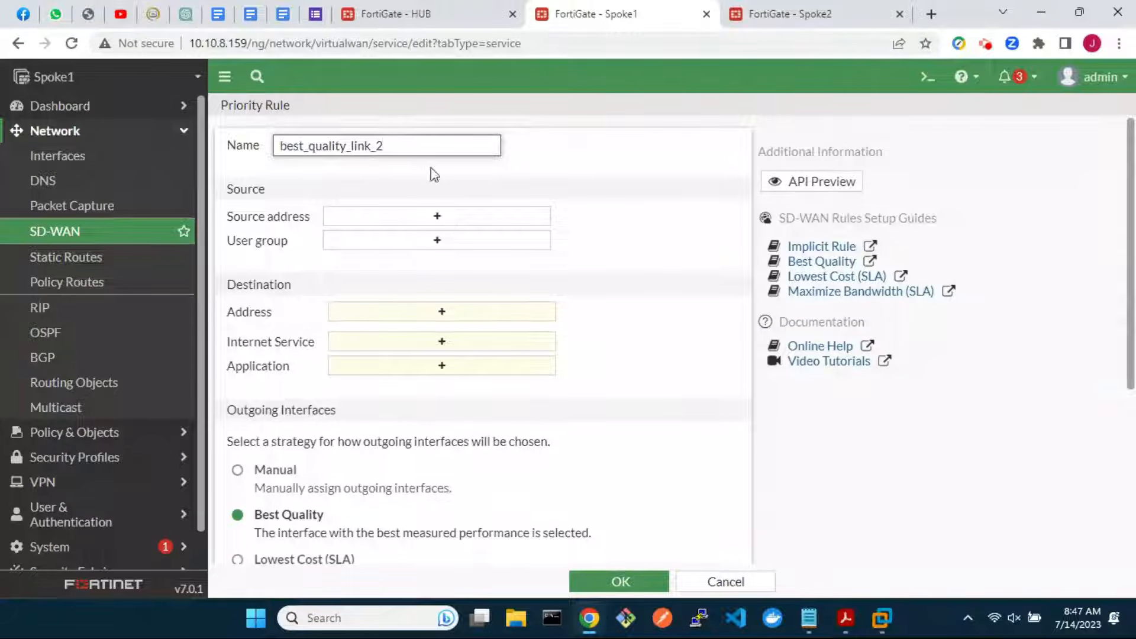
click(445, 220)
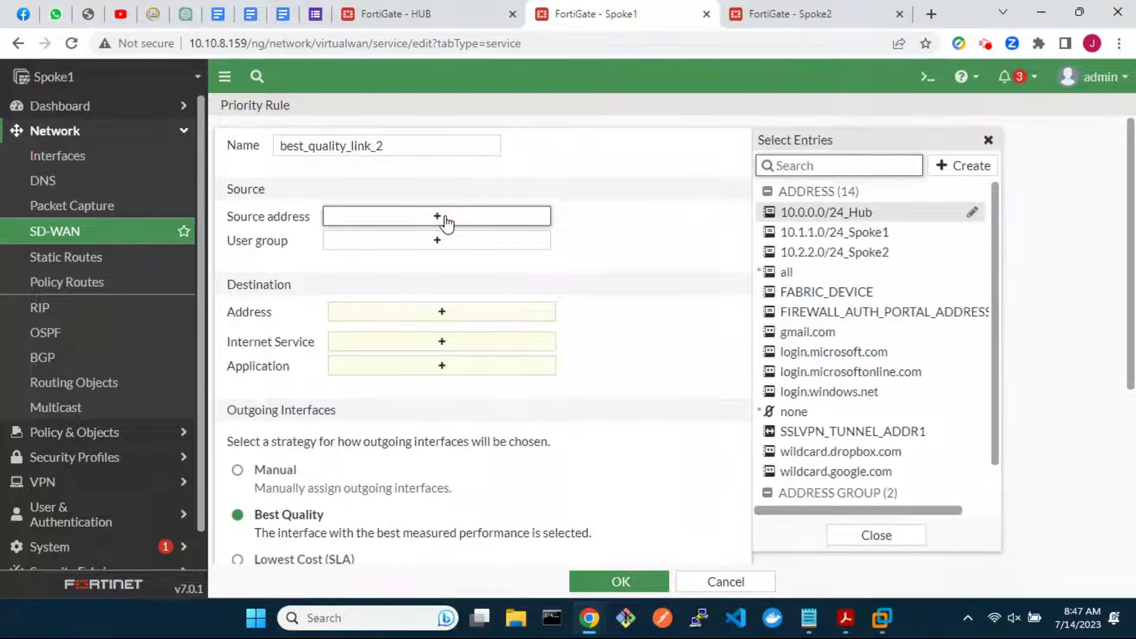
click(808, 232)
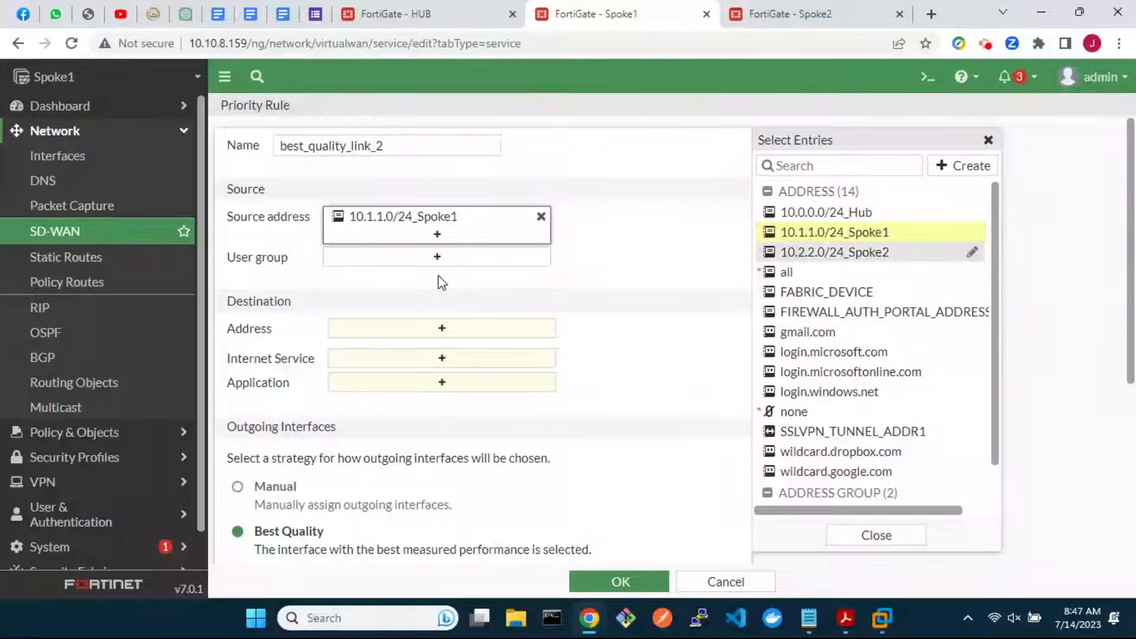
click(410, 334)
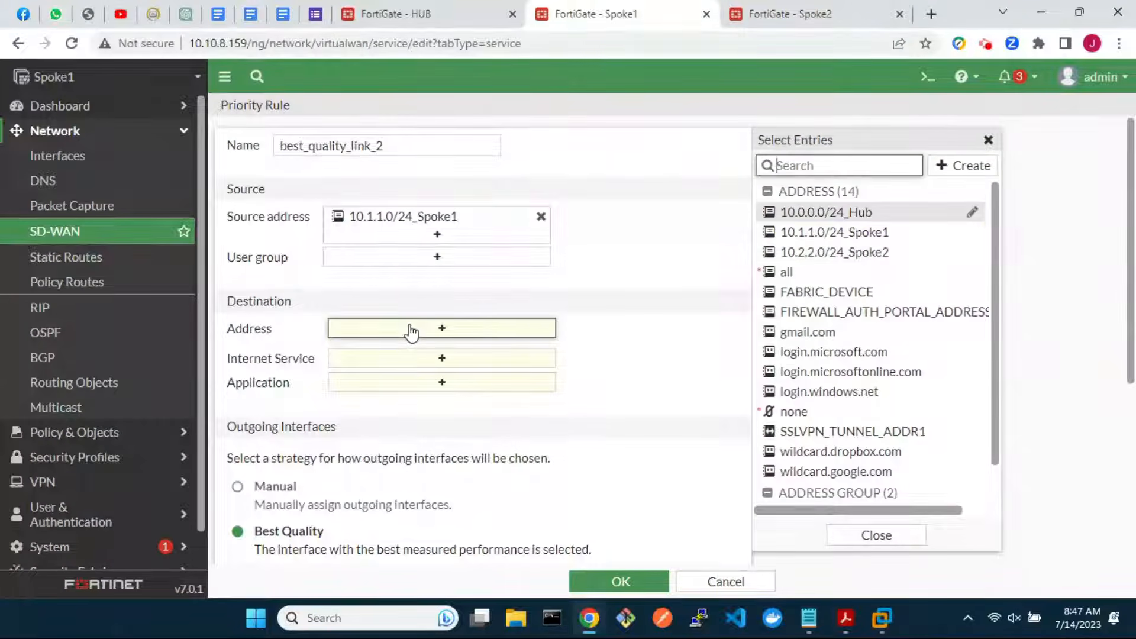
click(832, 253)
Prefer advpn_1, advpn_2 and zone sdwan-advpn, measure with ping_spoke2_lan, and save the rule
scroll(617, 500, down, 5)
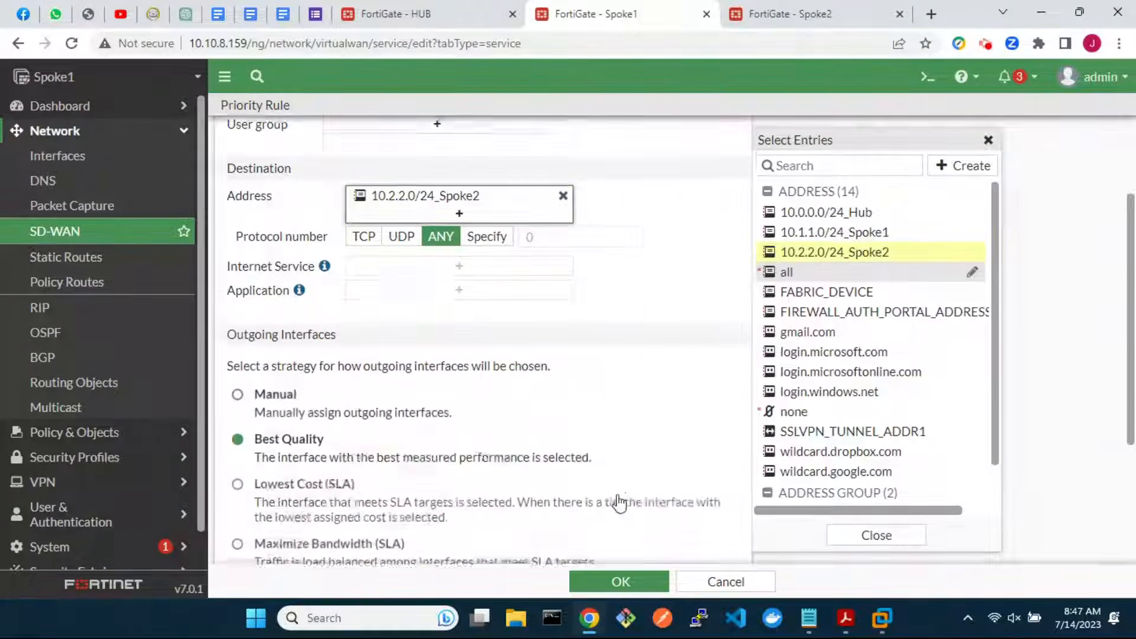
click(465, 397)
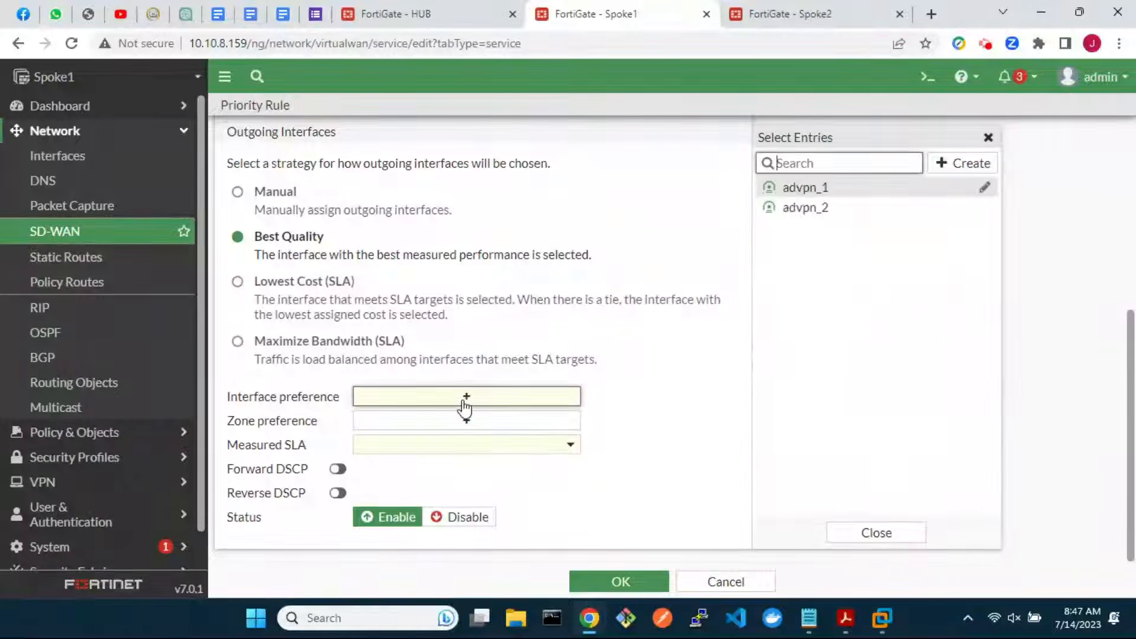
click(774, 188)
click(801, 207)
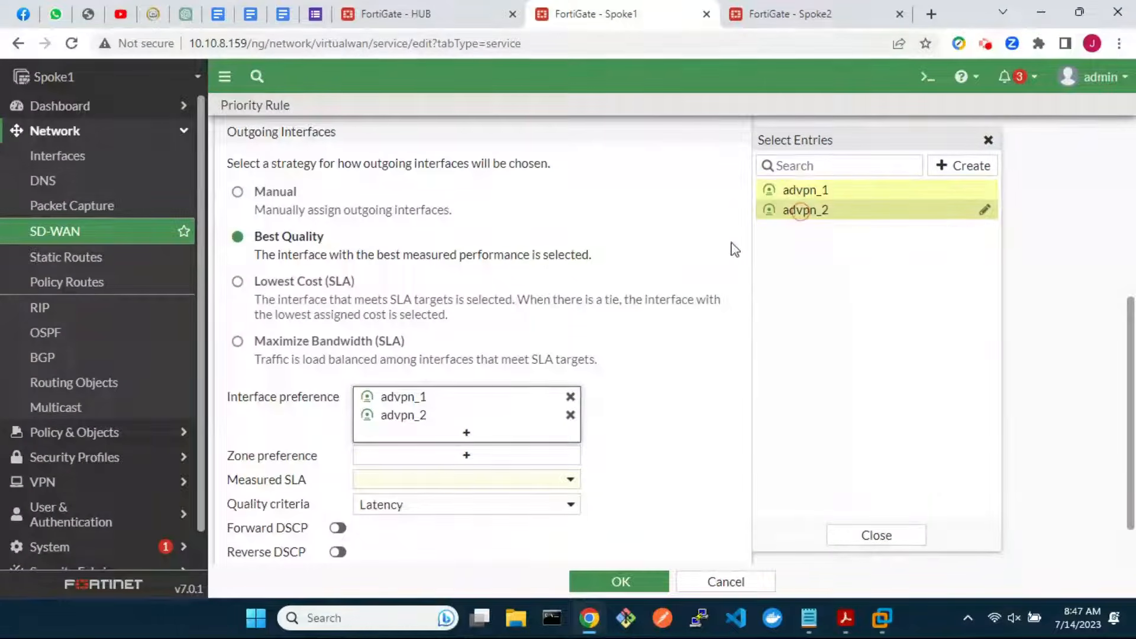
click(443, 465)
click(798, 231)
scroll(638, 476, down, 1)
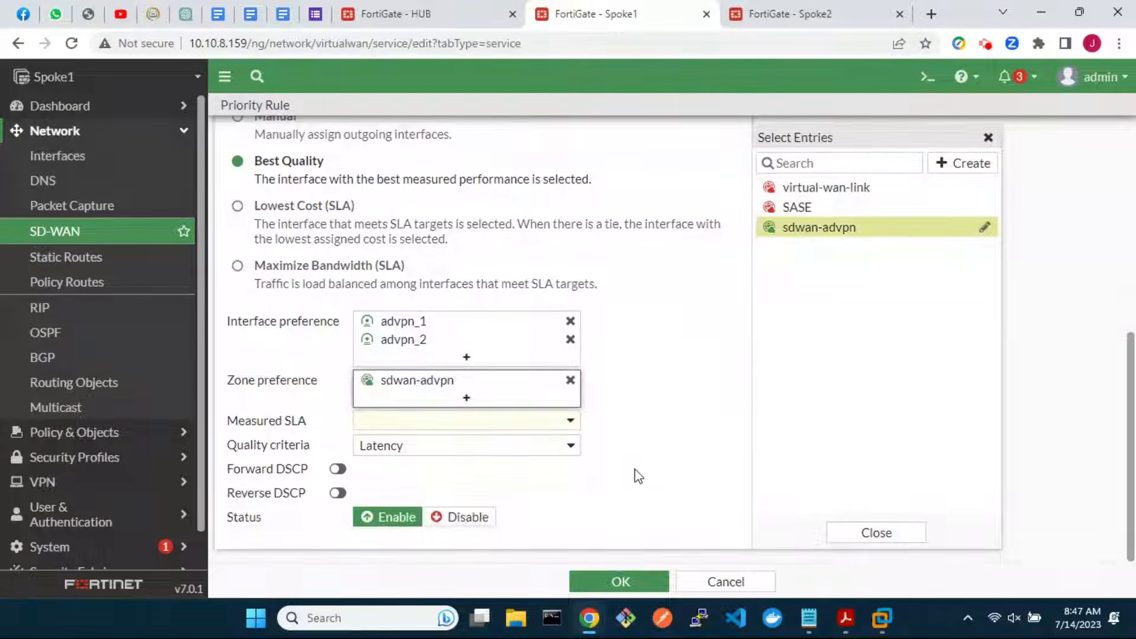
click(565, 421)
scroll(503, 544, down, 2)
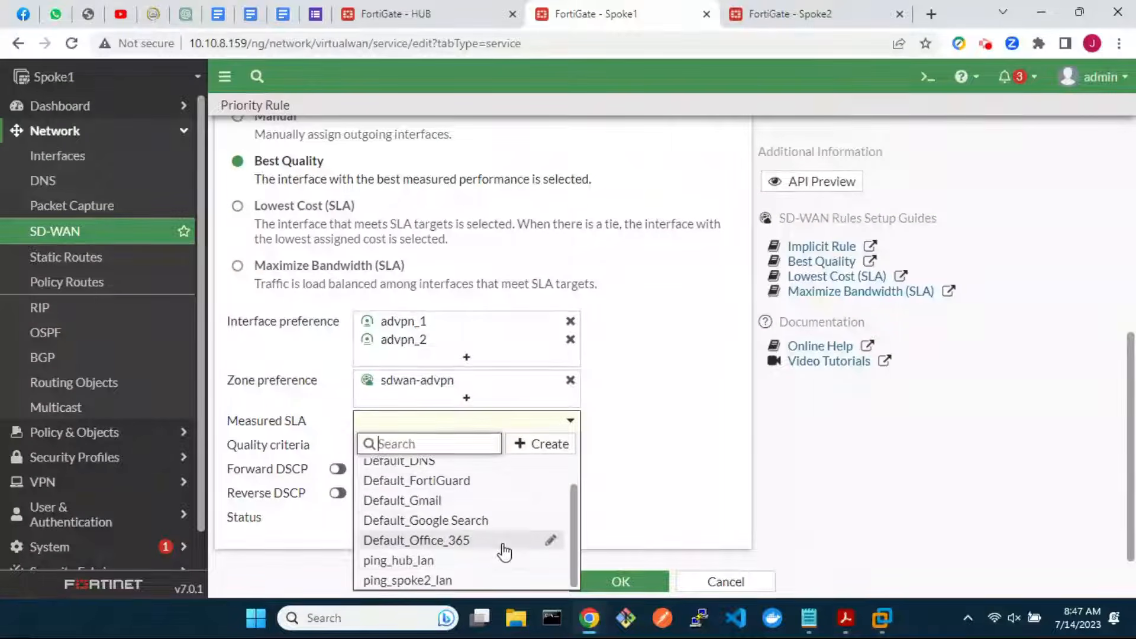
click(468, 581)
click(616, 581)
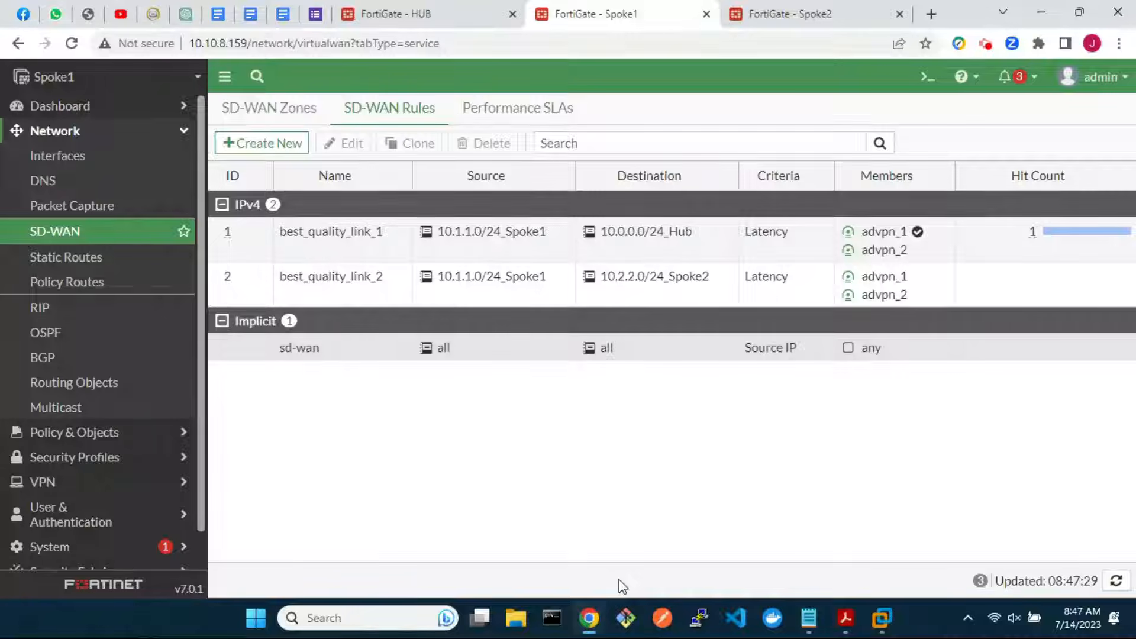
On Spoke2's Performance SLAs, start a new SLA named ping_hub_lan probing 10.0.0.10
click(795, 17)
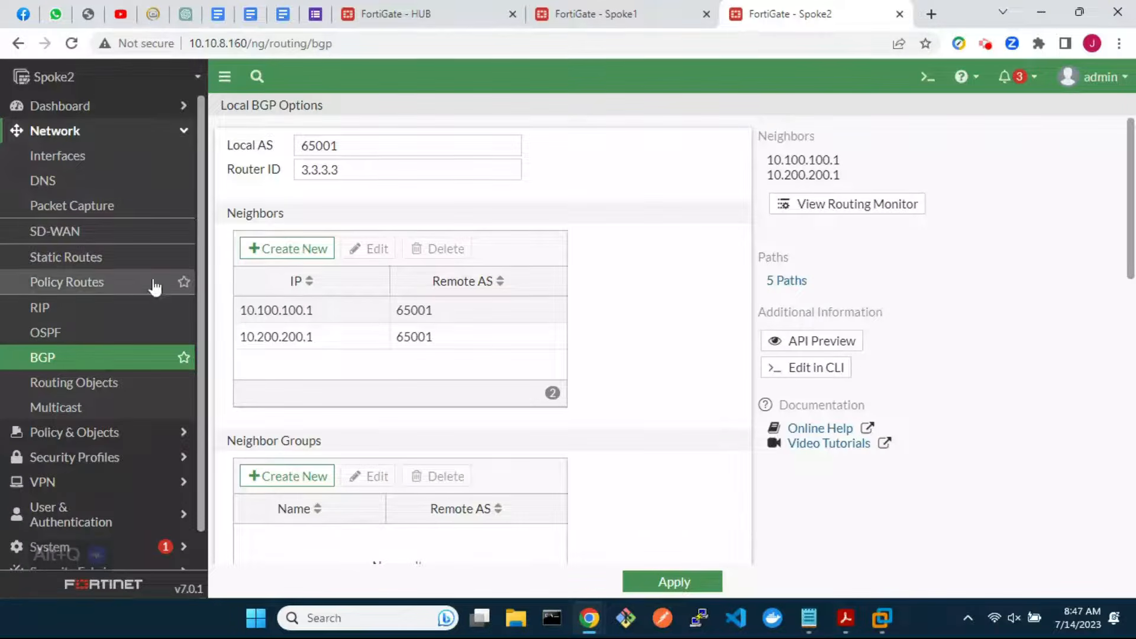
click(59, 233)
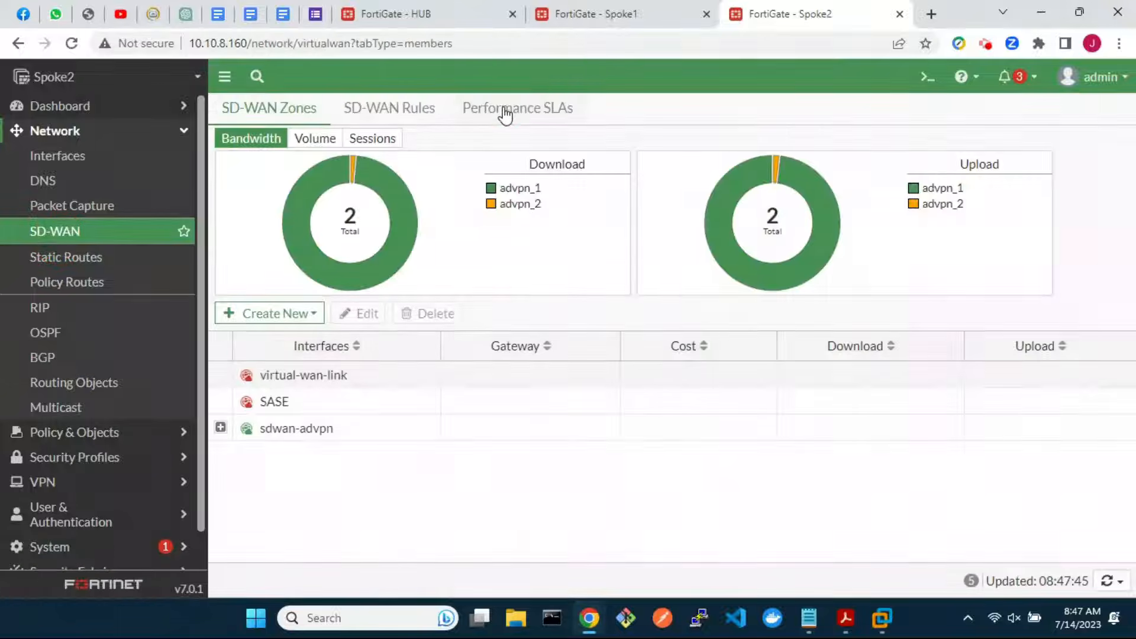
click(504, 112)
click(268, 357)
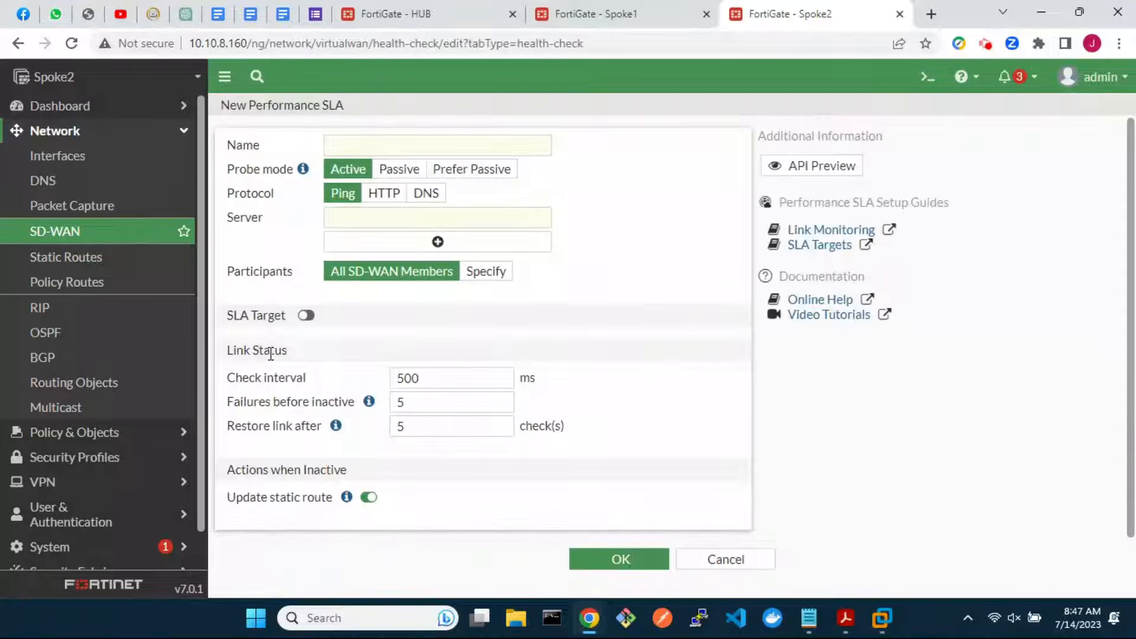
click(505, 145)
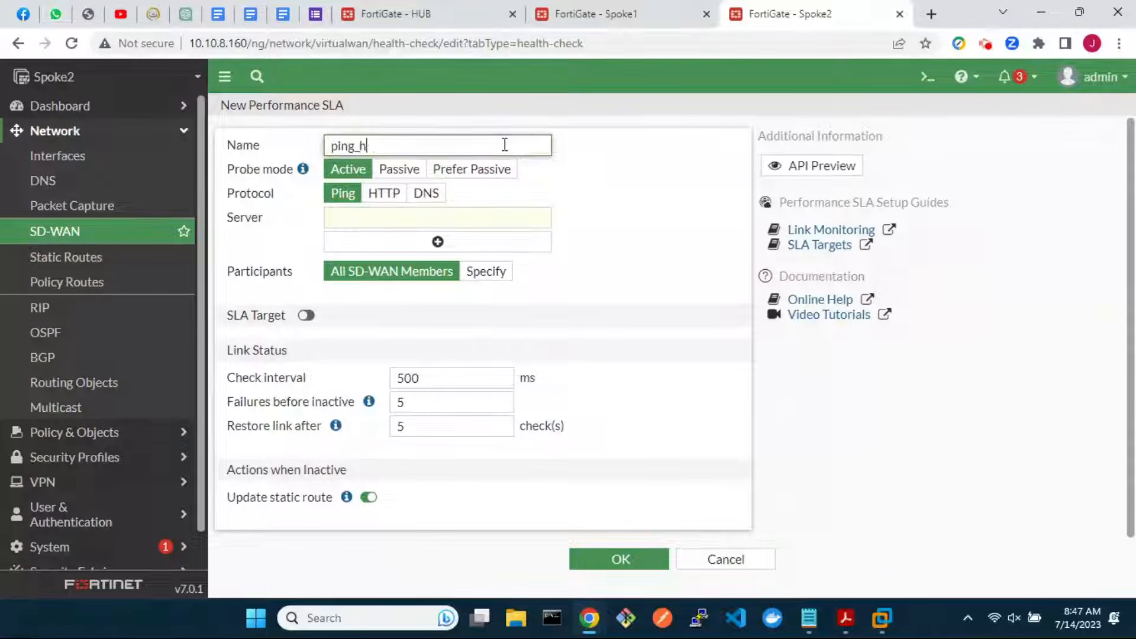
click(491, 213)
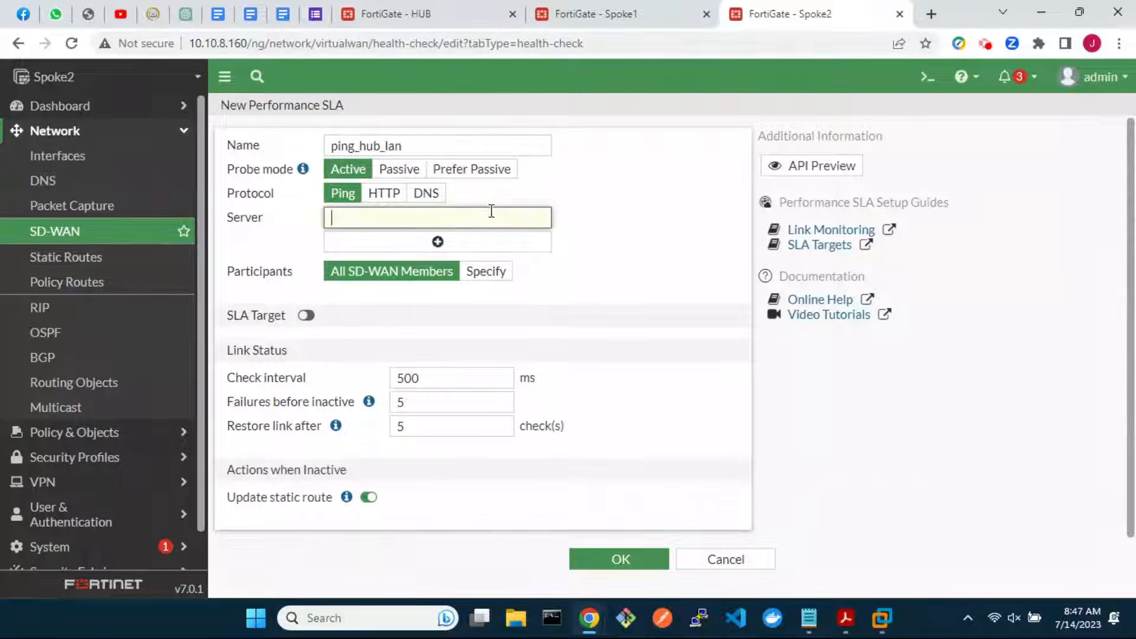
text(10.0.0.10)
Limit ping_hub_lan's participants to advpn_1 and advpn_2 and save it
click(506, 273)
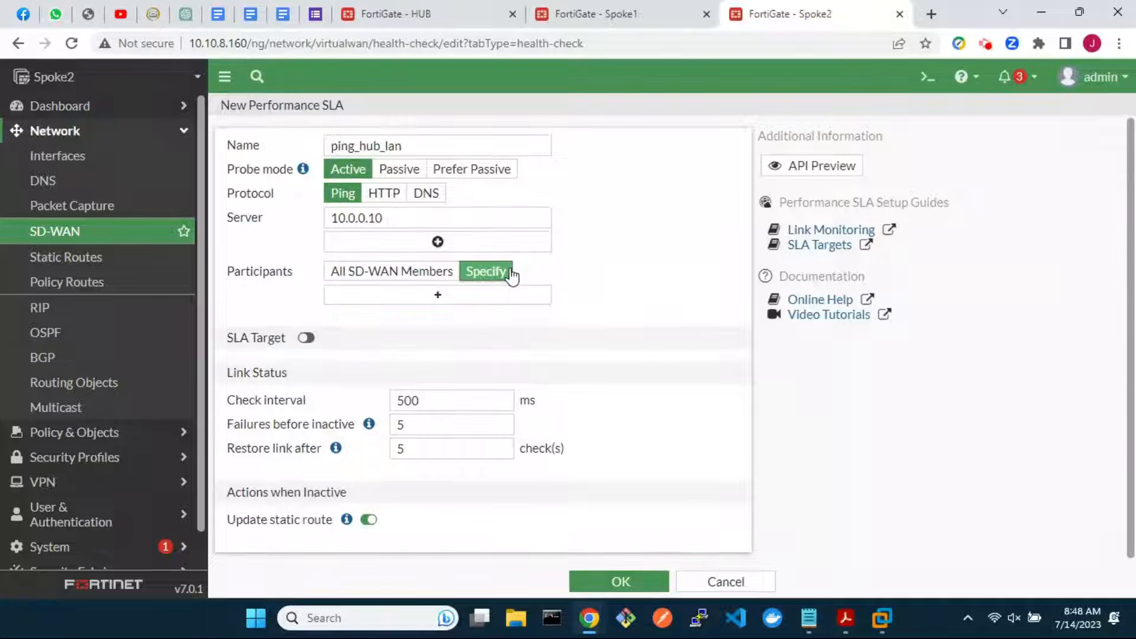
click(504, 298)
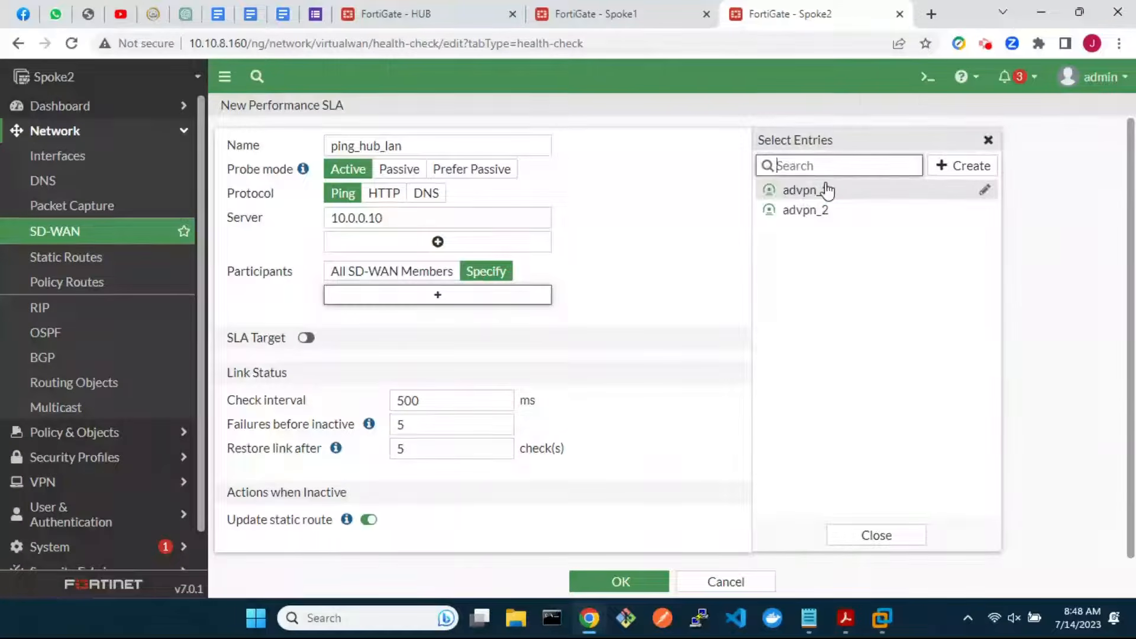
click(824, 190)
click(829, 210)
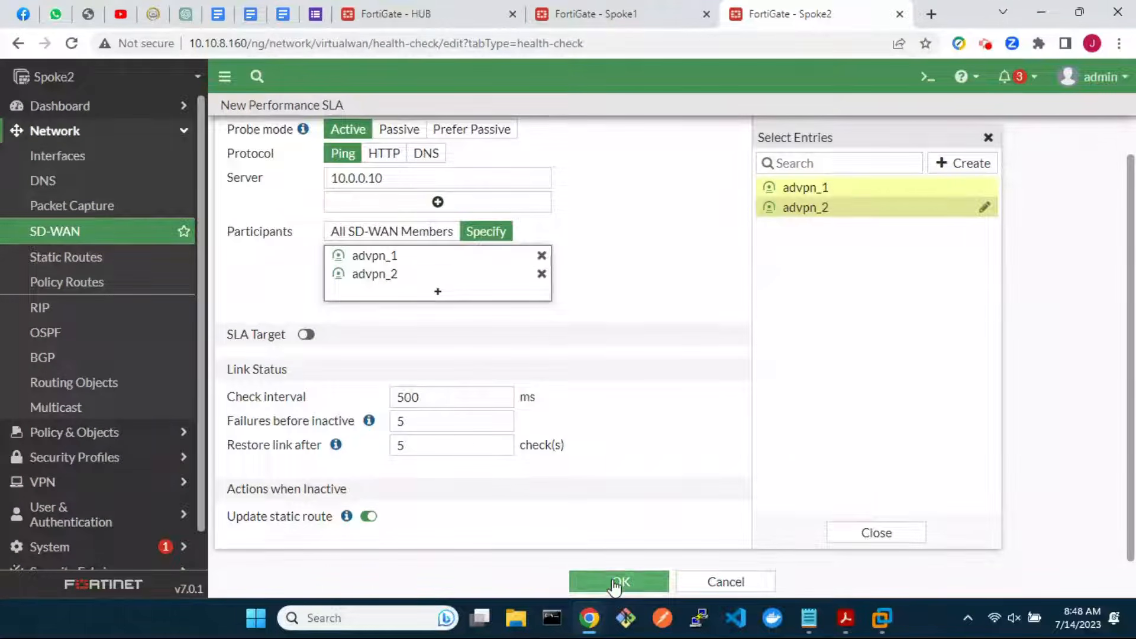
click(617, 582)
Start another SLA named ping_spoke1_lan with server 10.1.1.10
click(287, 359)
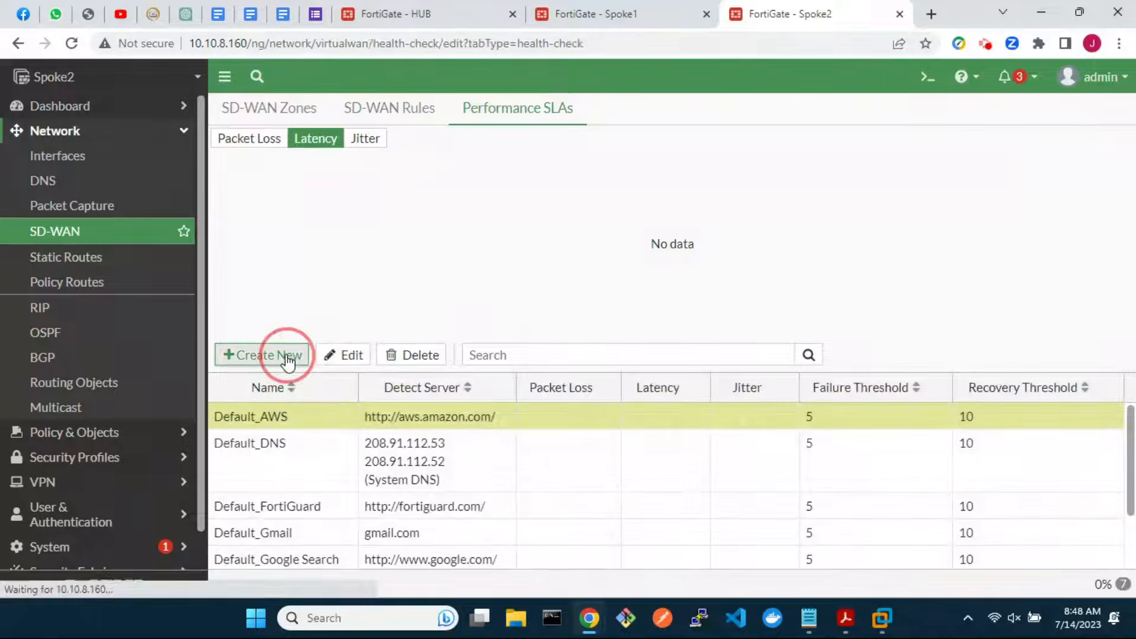
click(450, 142)
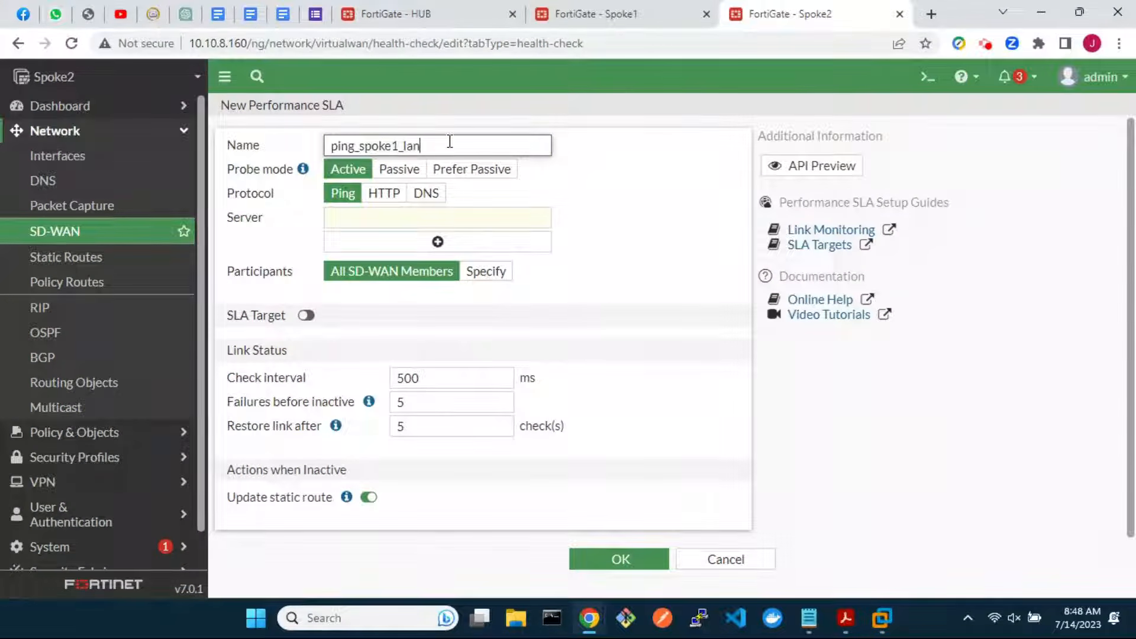
click(427, 219)
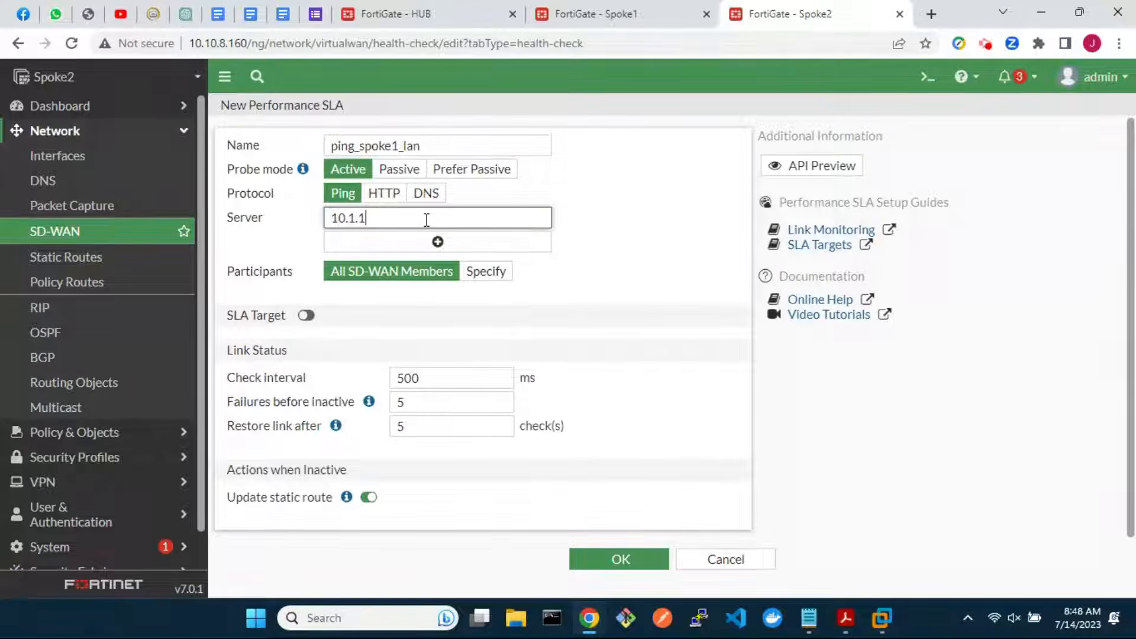
Specify advpn_2 and advpn_1 as ping_spoke1_lan's participants and save the SLA
click(491, 270)
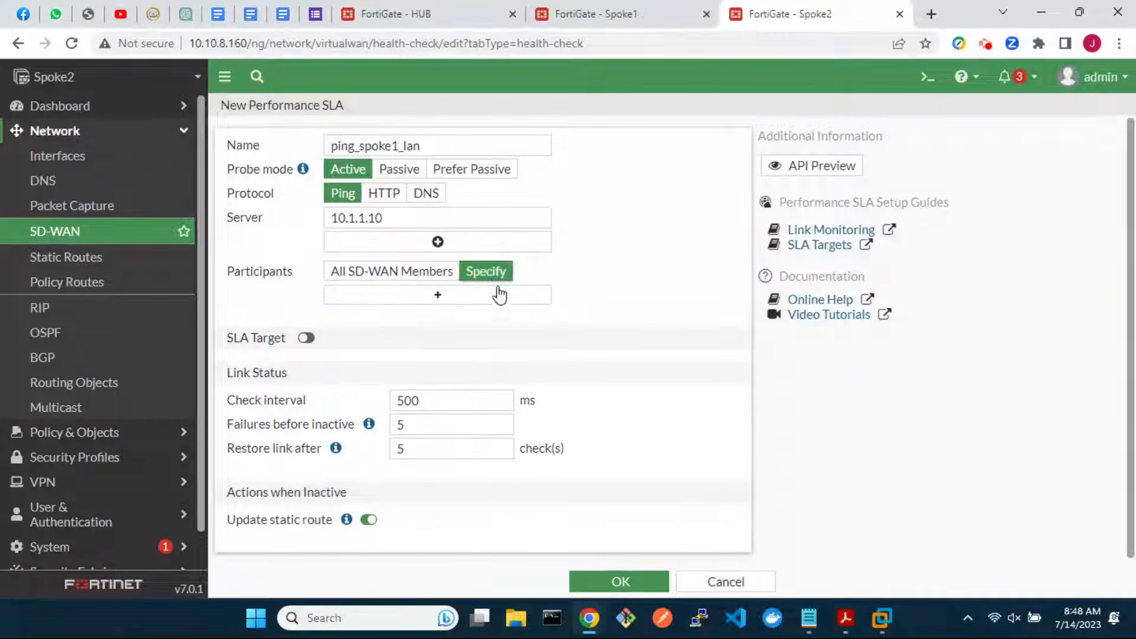
click(497, 294)
click(844, 208)
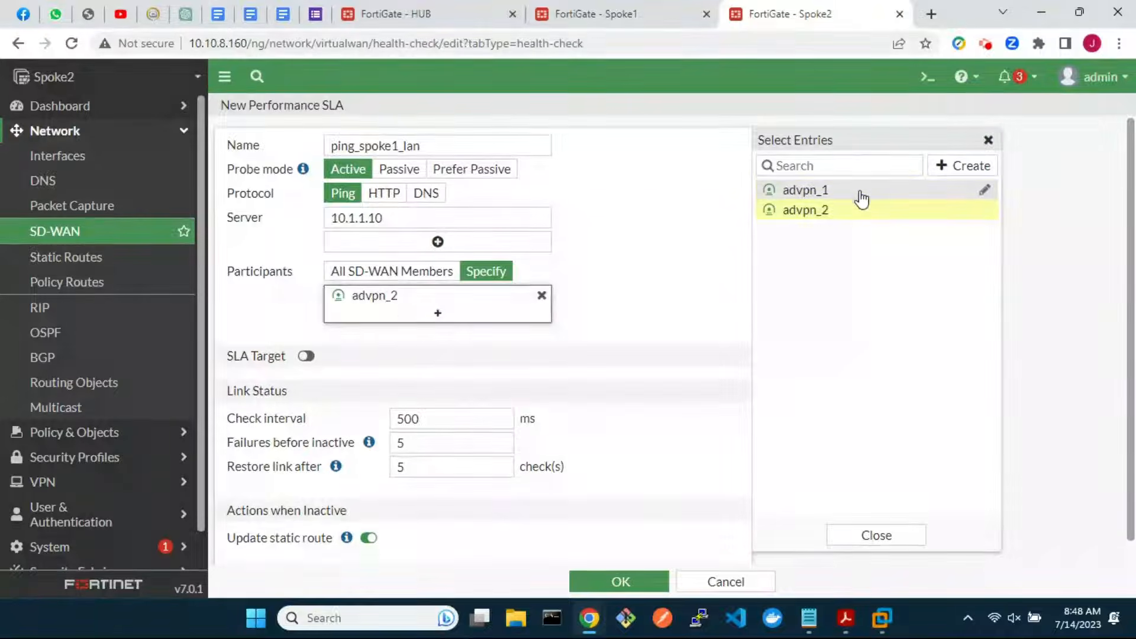
click(867, 194)
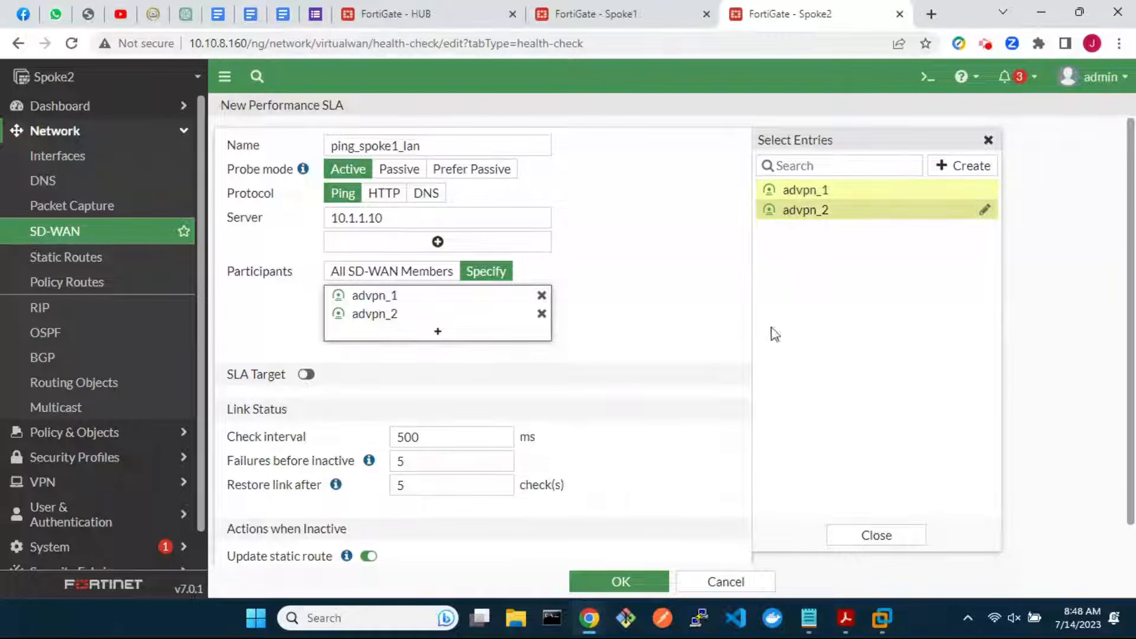
scroll(697, 459, down, 1)
click(621, 581)
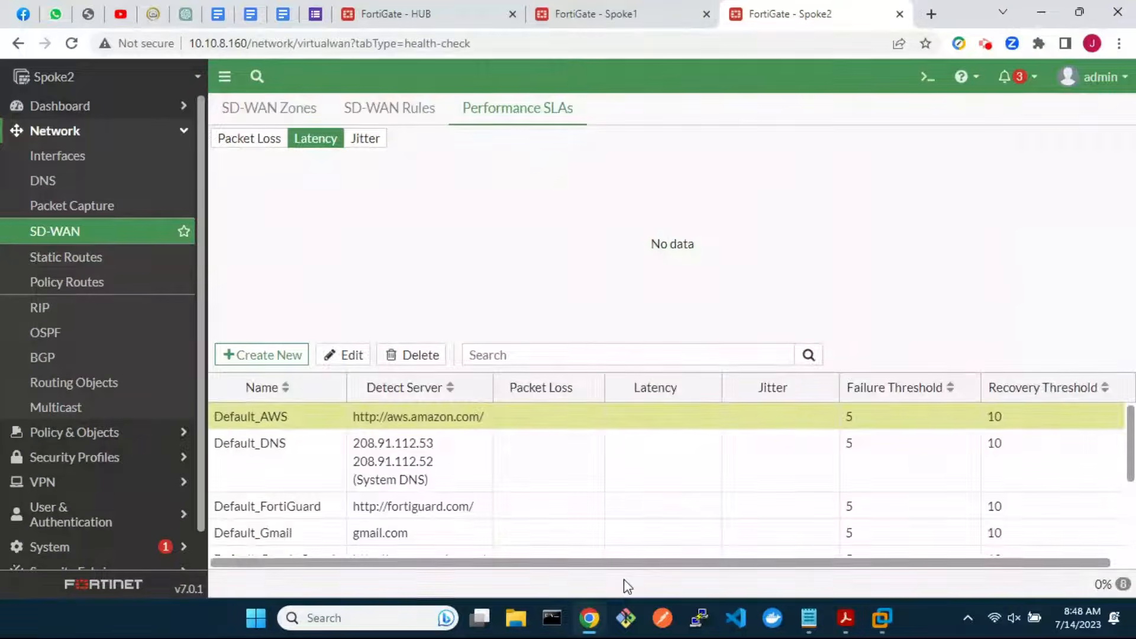
click(280, 108)
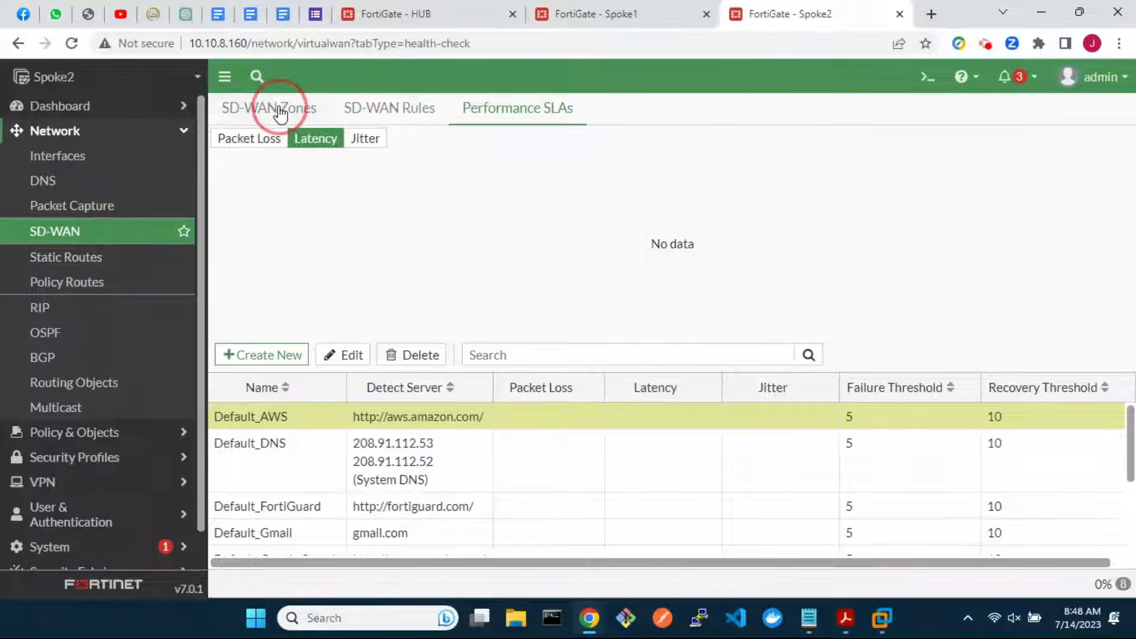
Open the sdwan-advpn zone in the CLI console and show the full SD-WAN configuration
double_click(325, 428)
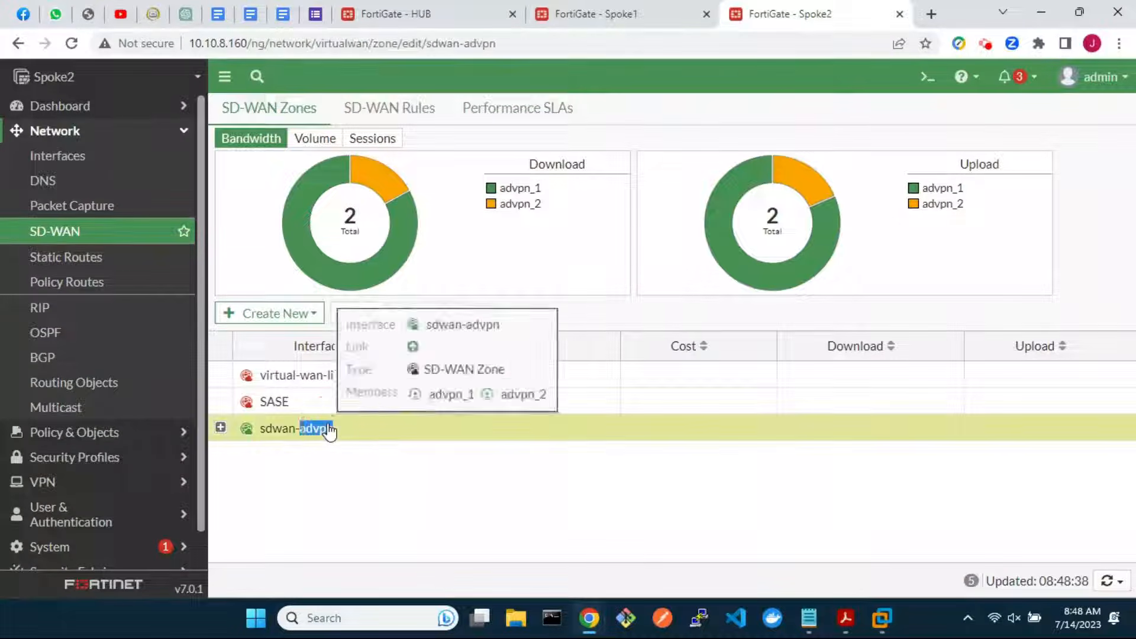
click(814, 220)
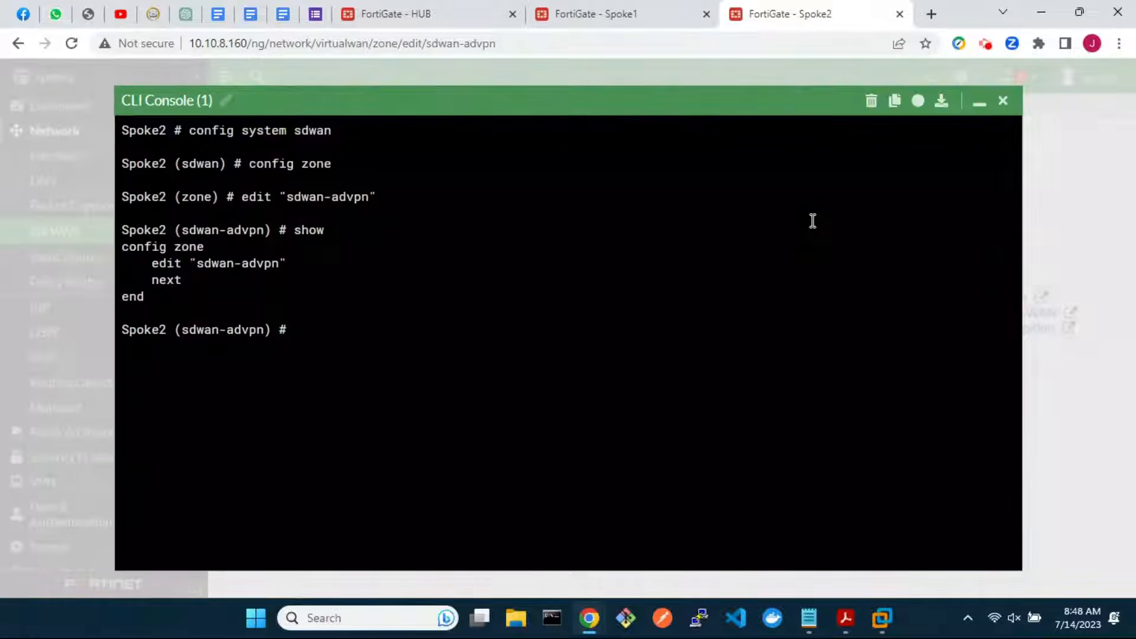
text(end)
key(Return)
text(show)
key(Return)
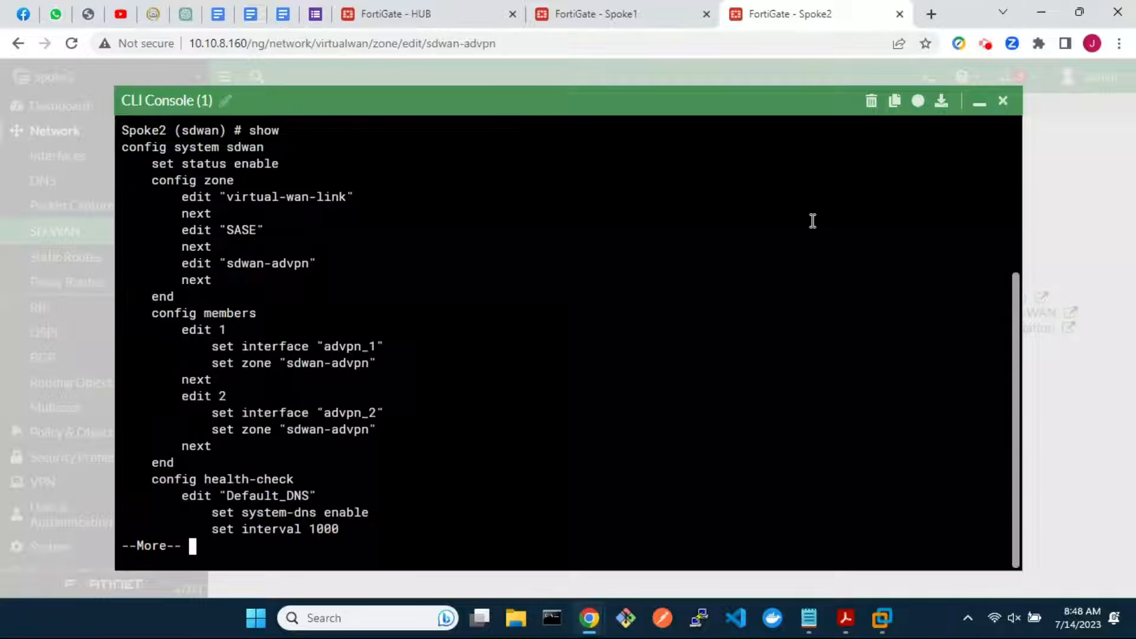
Under config members, set SD-WAN member 1's source to 10.2.2.10
text(qconfig members)
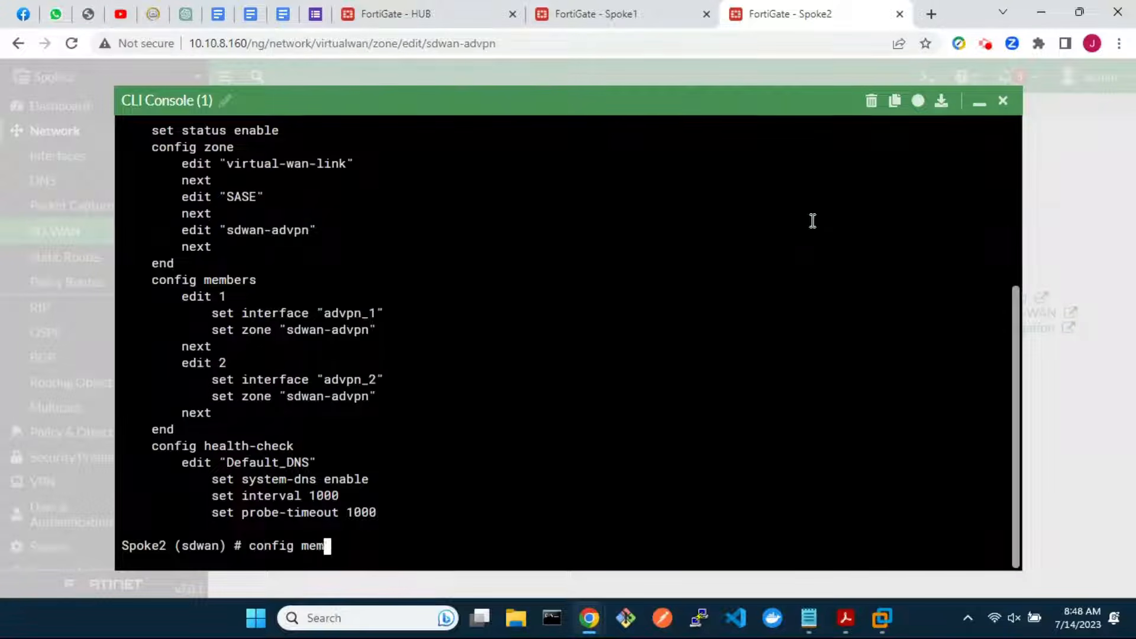
key(Return)
text(edit 1)
key(Return)
text(set)
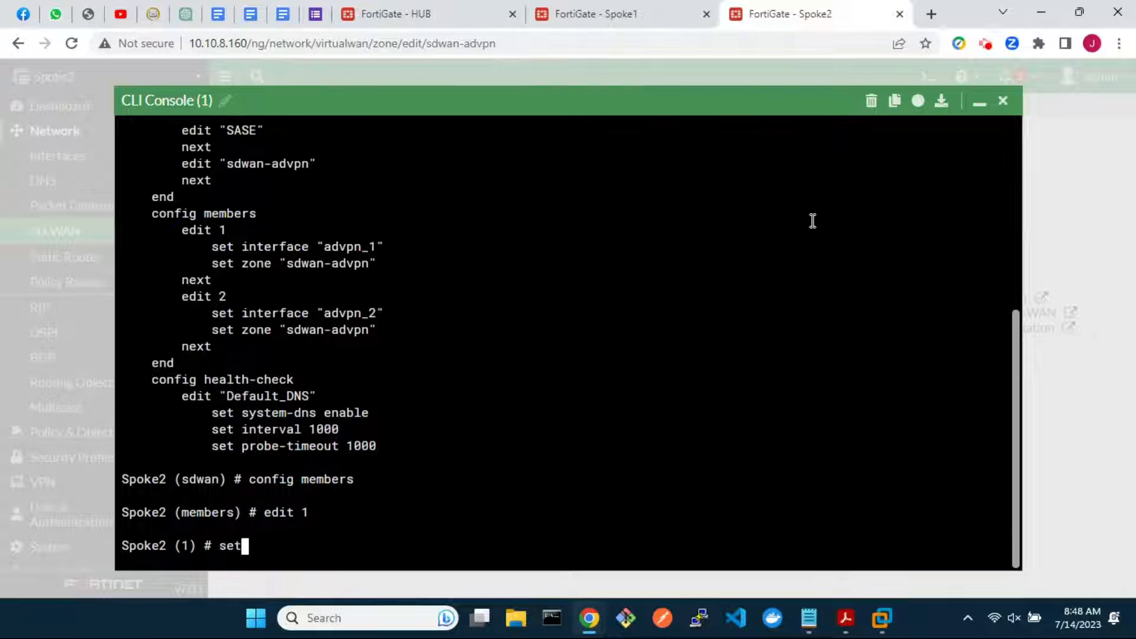
text( source 10.2.2.10)
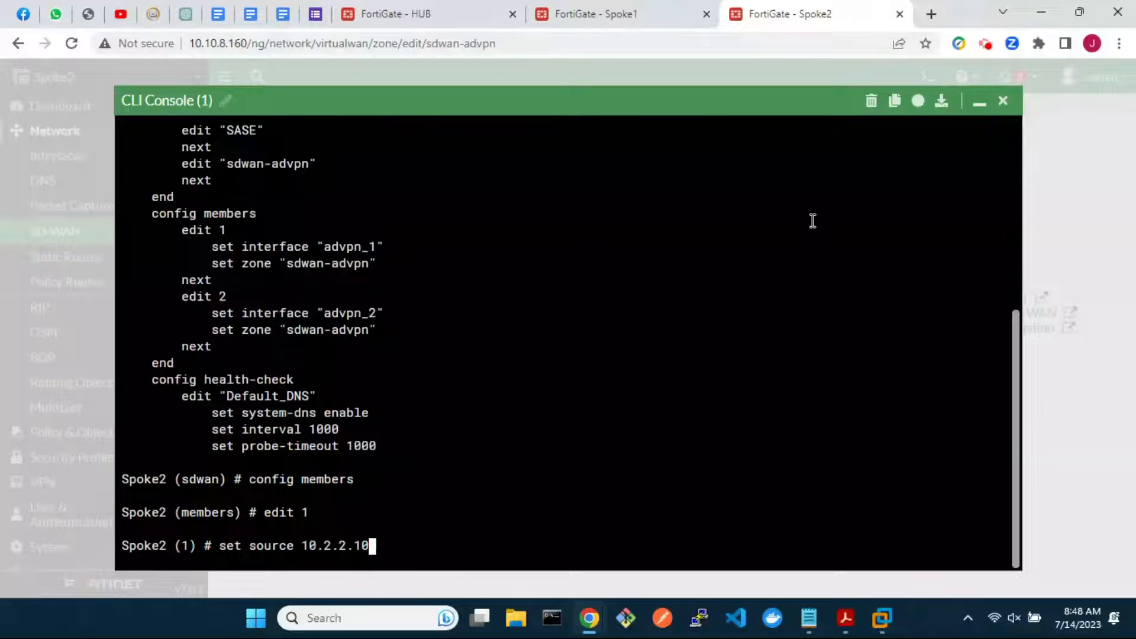
key(Return)
text(next)
key(Return)
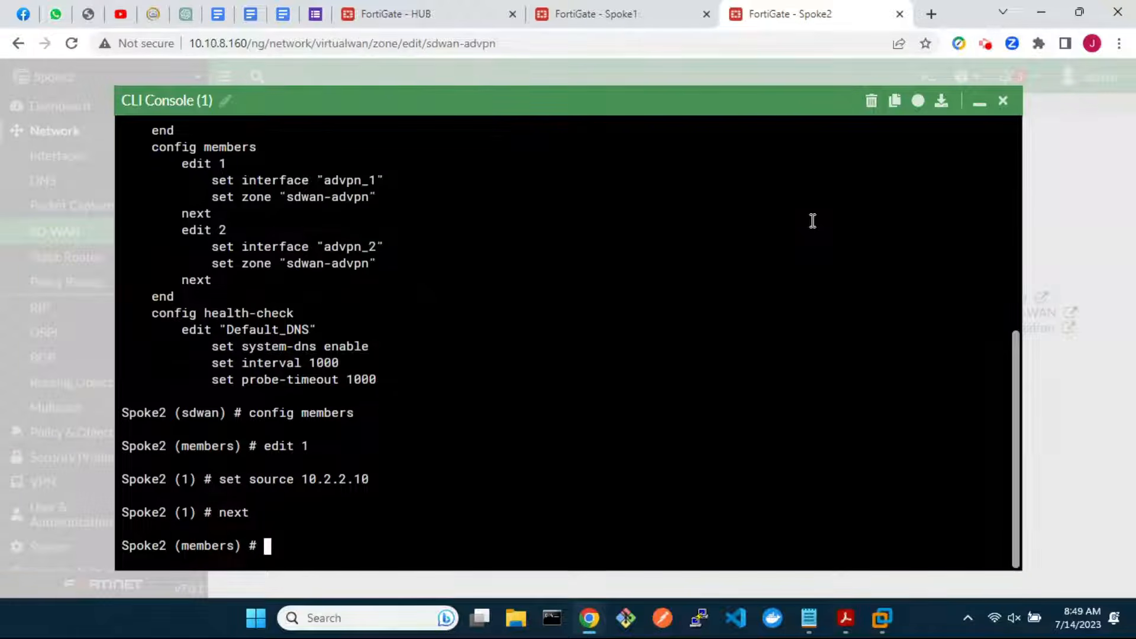
Set SD-WAN member 2's source to 10.2.2.10 as well
text(edit 2)
key(Return)
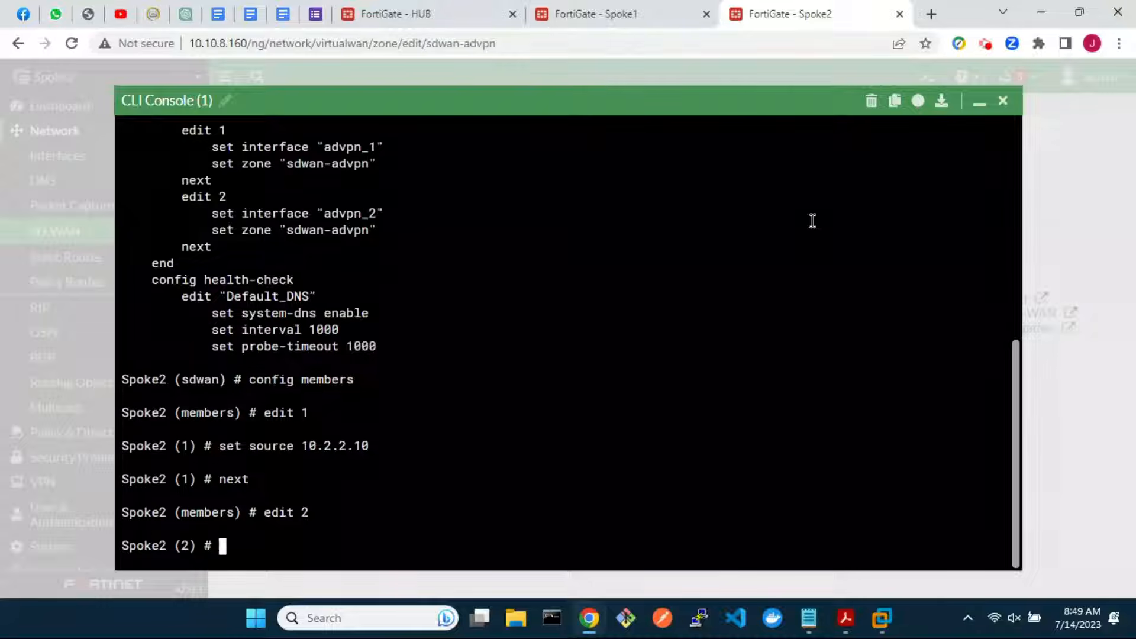
text(set source 10.2.2.10)
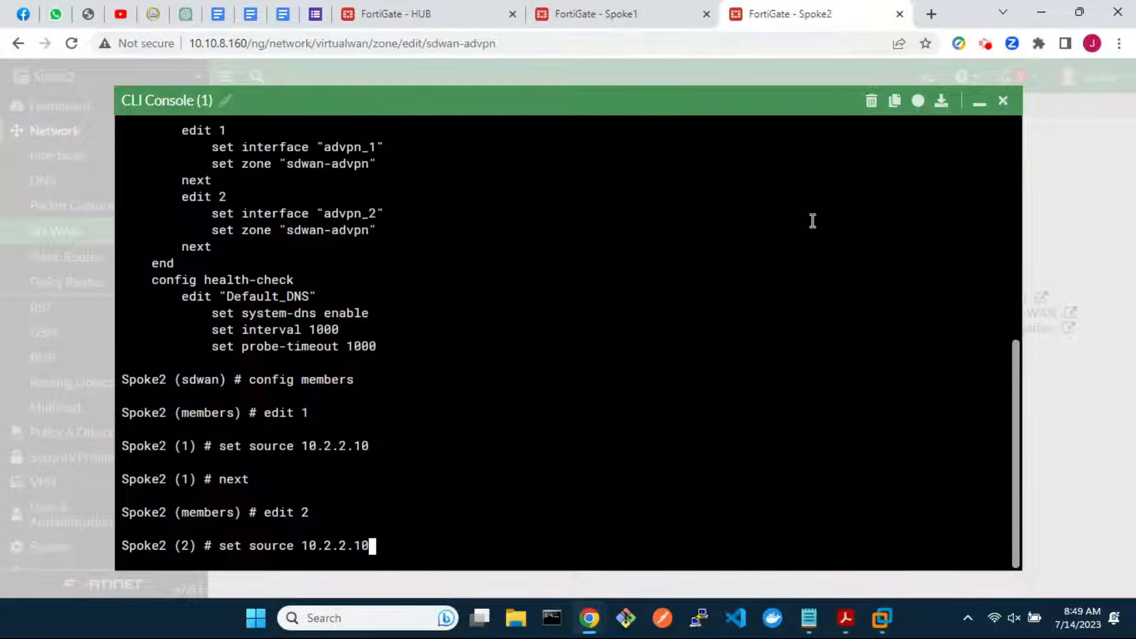
key(Return)
text(next)
key(Return)
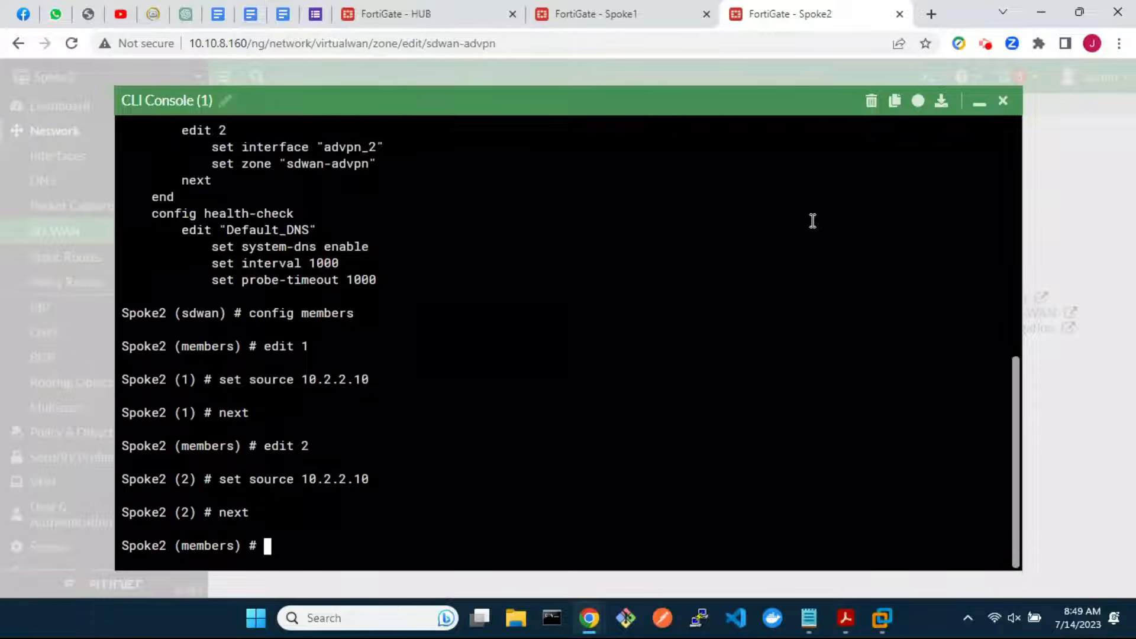
Verify the member sources, exit the configuration, close the console and save the zone
text(show)
key(Return)
text(end)
key(Return)
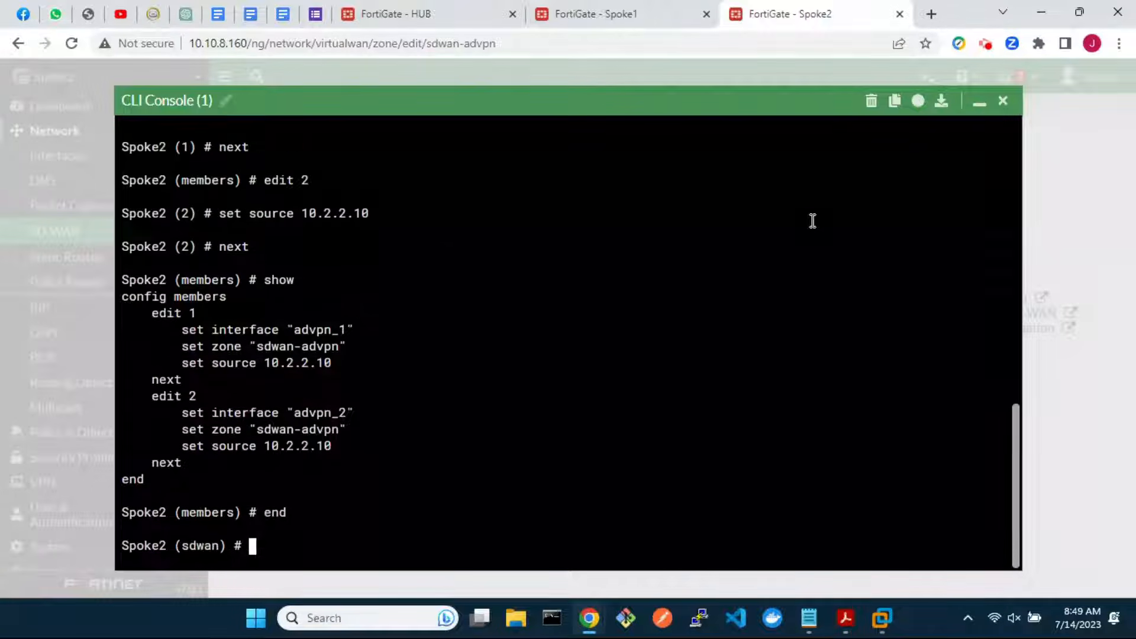
text(end)
key(Return)
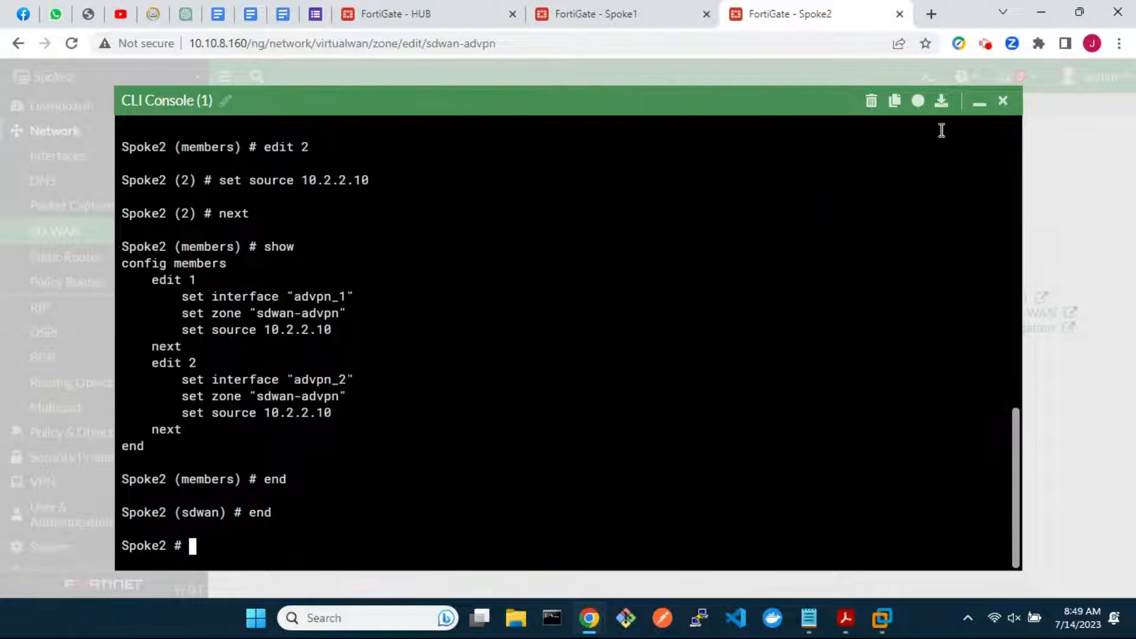
click(1002, 100)
click(619, 480)
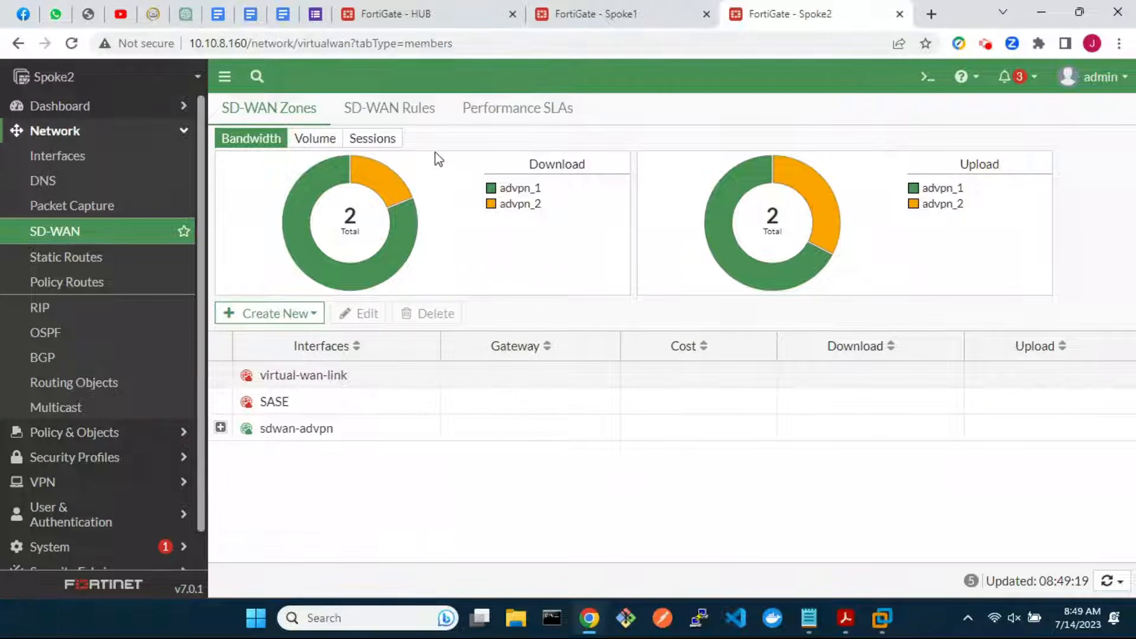
Start SD-WAN rule best_quality_link_1 from 10.2.2.0/24_Spoke2 to 10.0.0.0/24_Hub
click(408, 114)
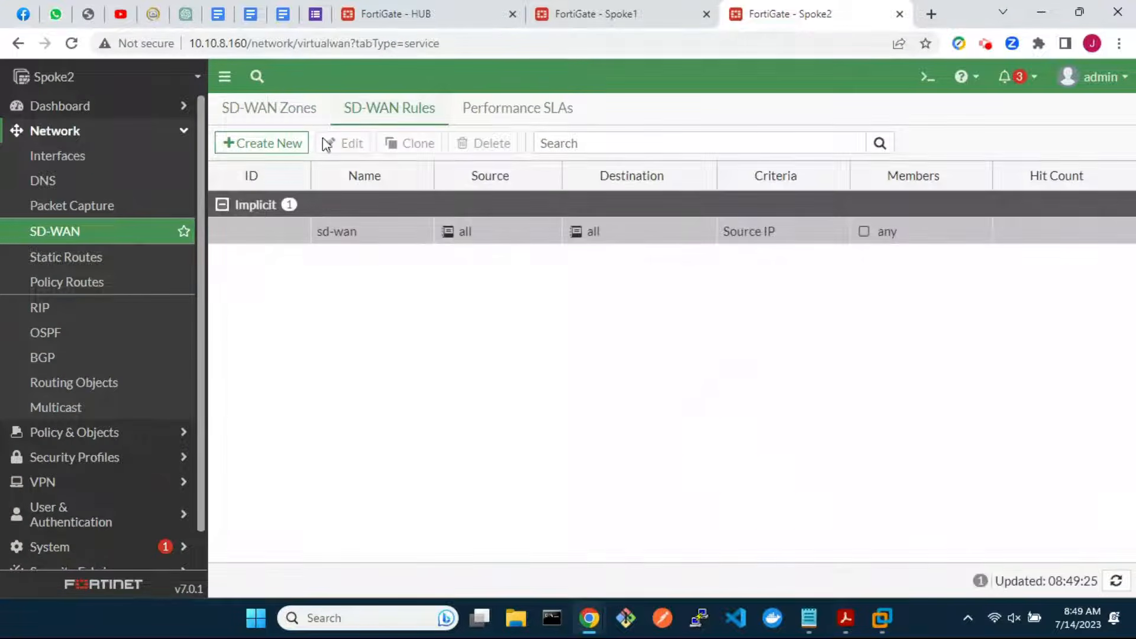
click(263, 143)
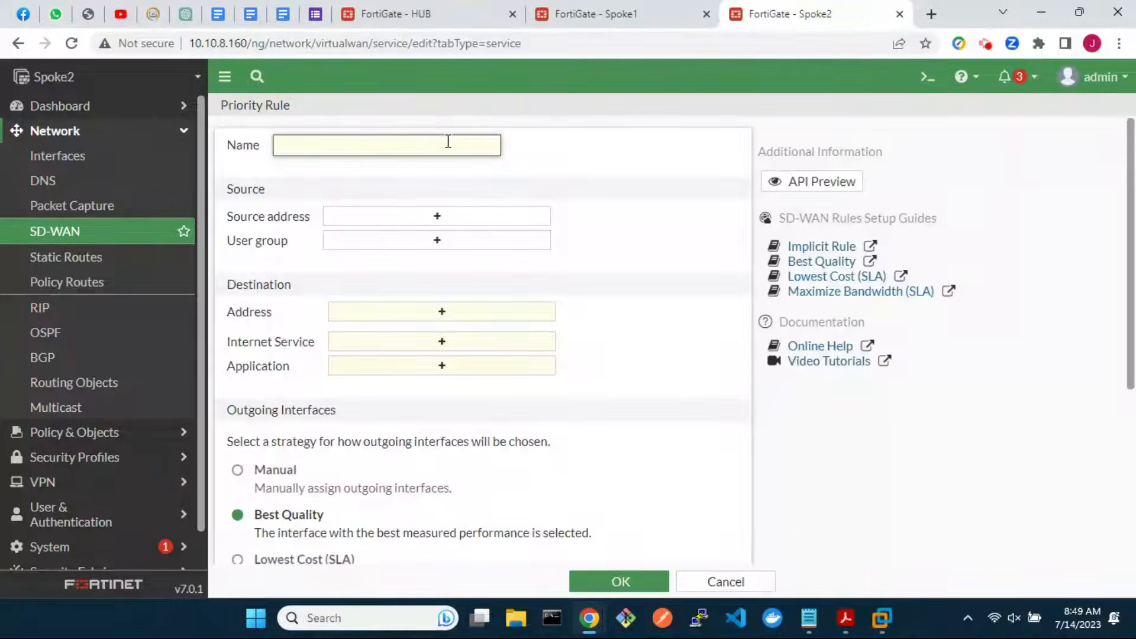
text(best_quality_link_1)
click(494, 218)
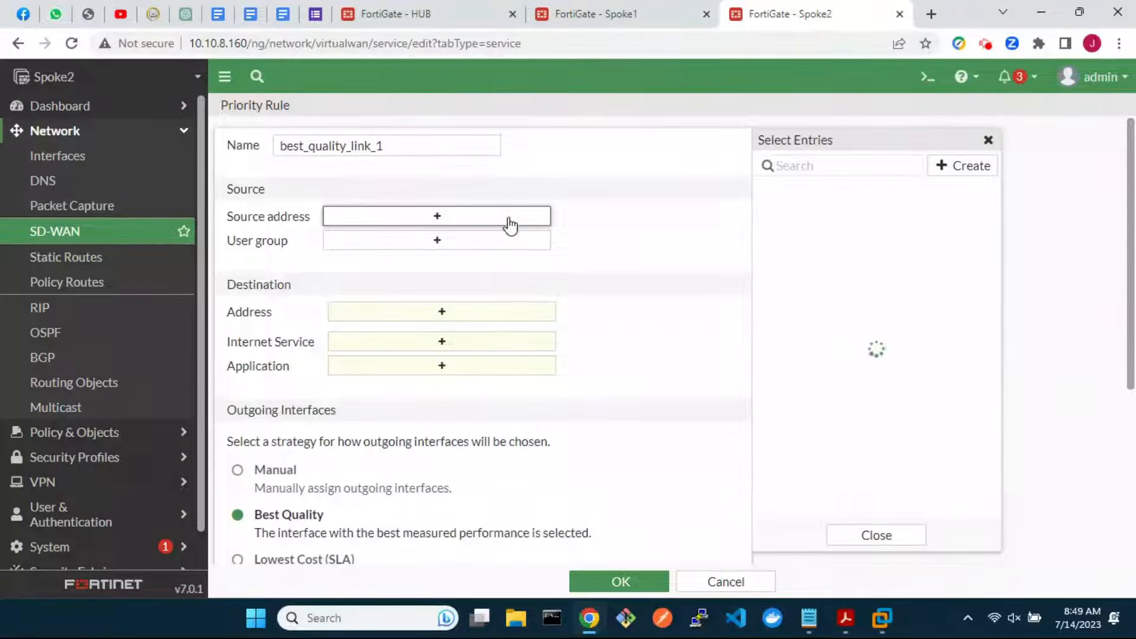
click(810, 256)
click(481, 328)
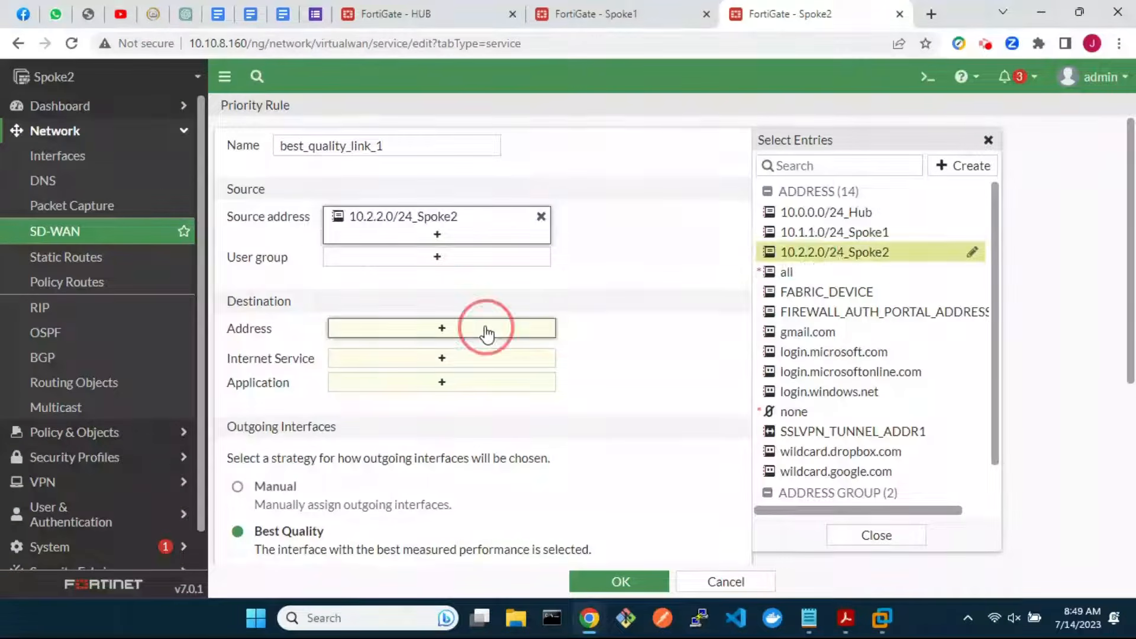
click(860, 213)
Prefer advpn_1, advpn_2 and zone sdwan-advpn, measure with ping_hub_lan, and save the rule
scroll(599, 438, down, 3)
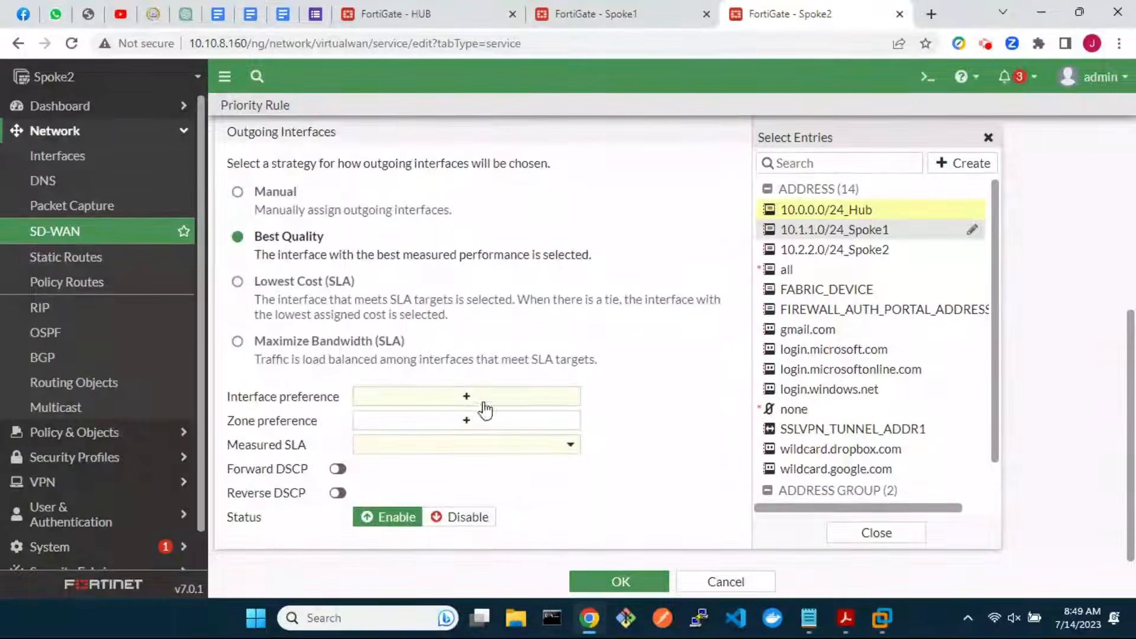
click(466, 396)
click(808, 188)
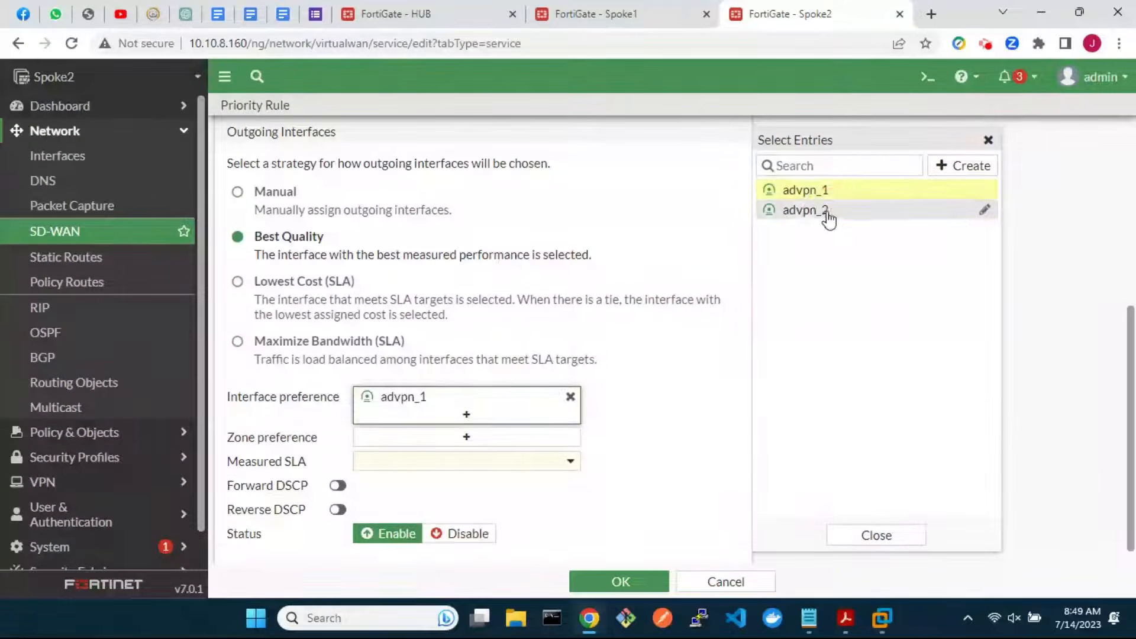
click(822, 208)
click(452, 465)
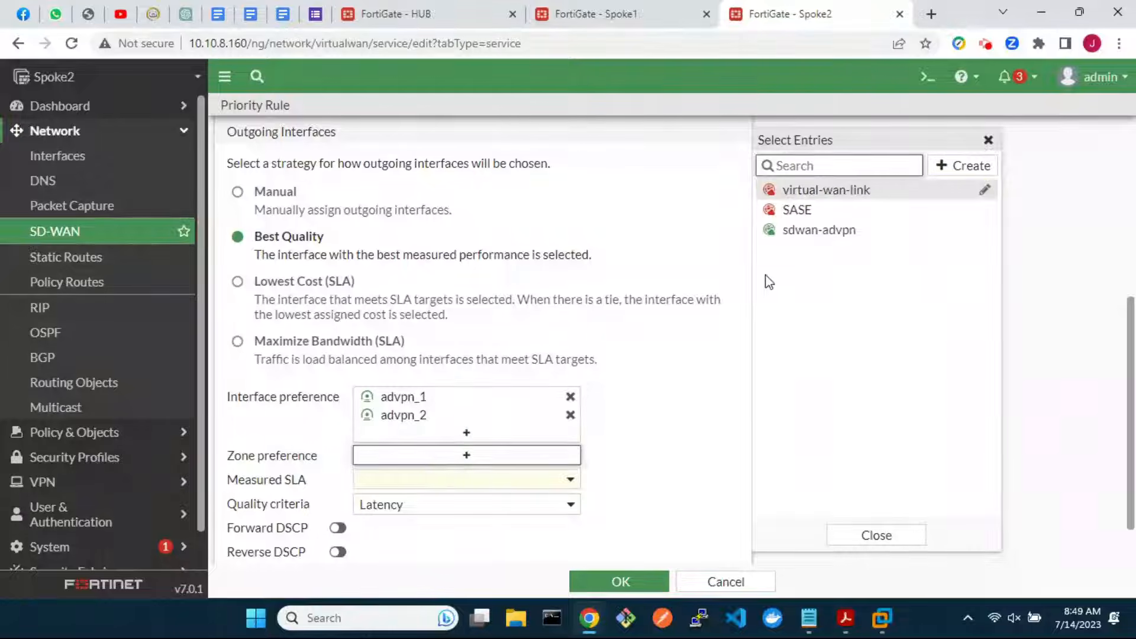
click(822, 229)
click(552, 497)
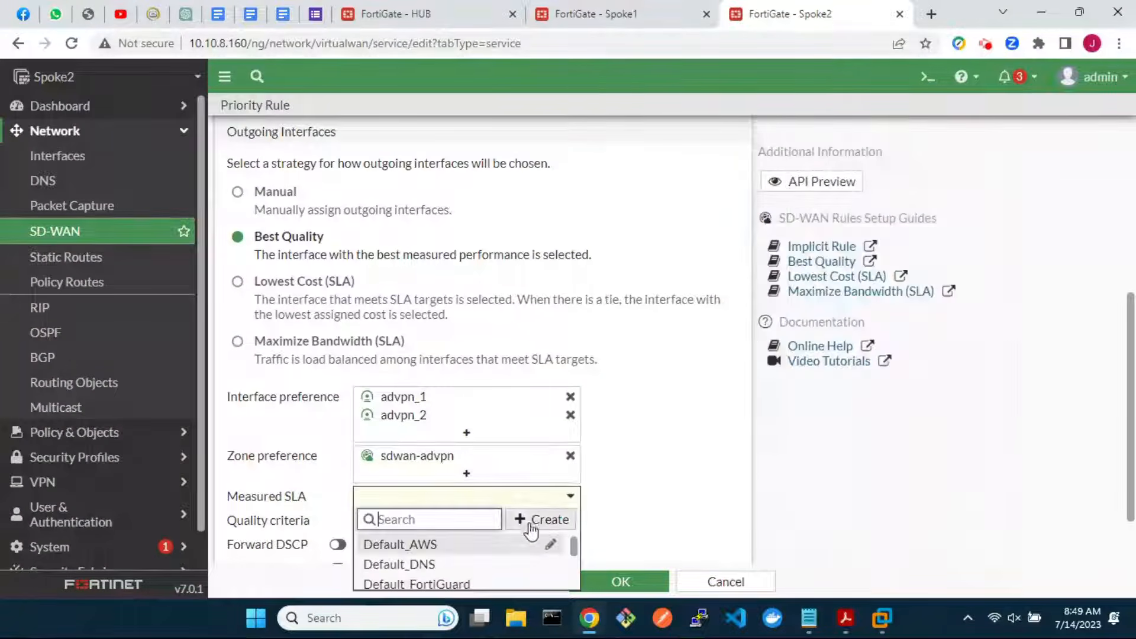
scroll(515, 562, down, 1)
scroll(507, 571, down, 2)
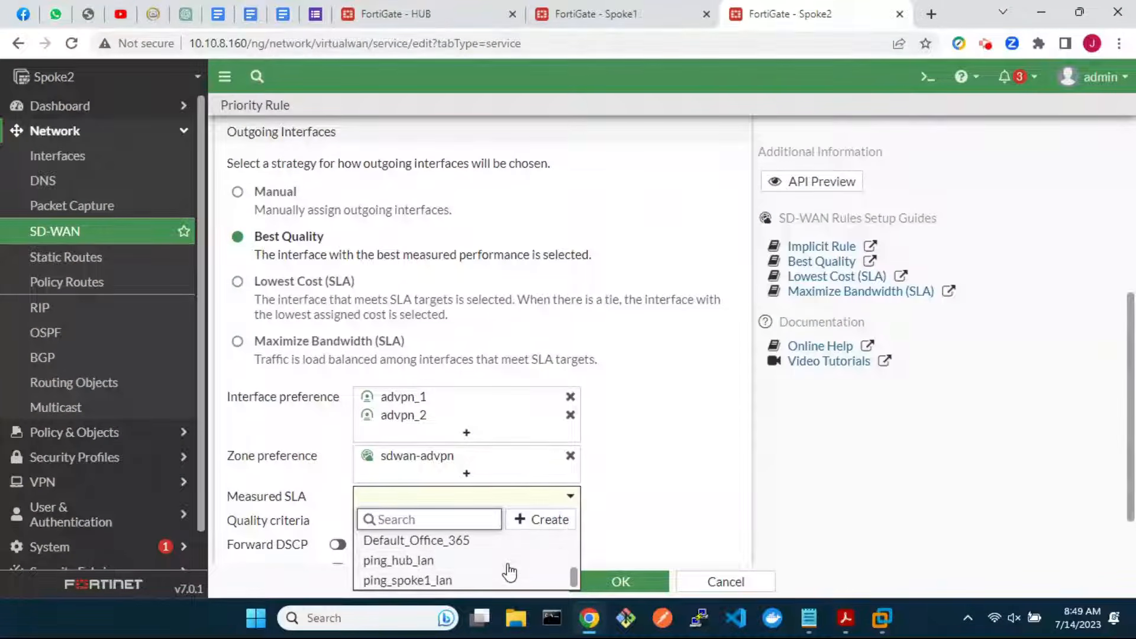
click(453, 561)
click(626, 584)
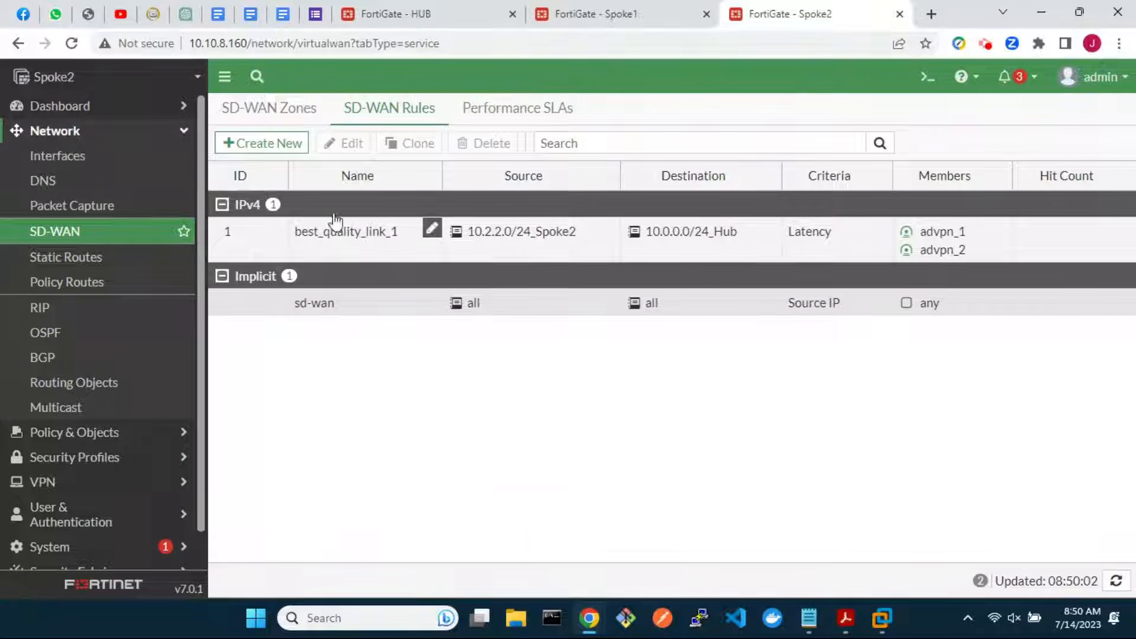
Start rule best_quality_link_2 from 10.2.2.0/24_Spoke2 to 10.1.1.0/24_Spoke1
click(278, 148)
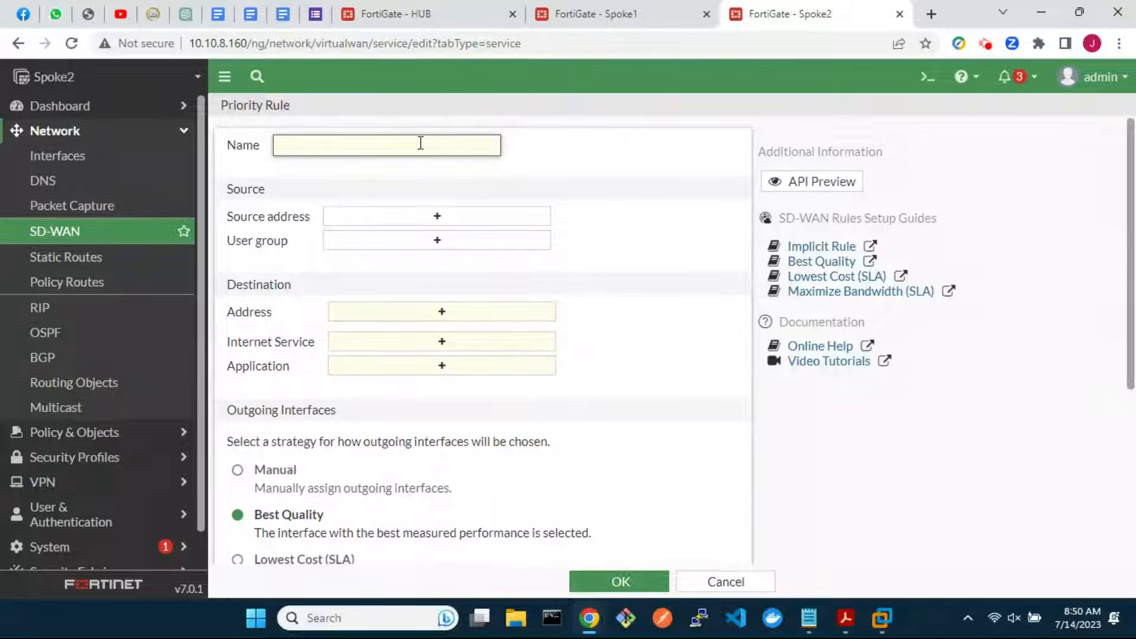
text(bs)
key(BackSpace)
text(est_quality_link_2)
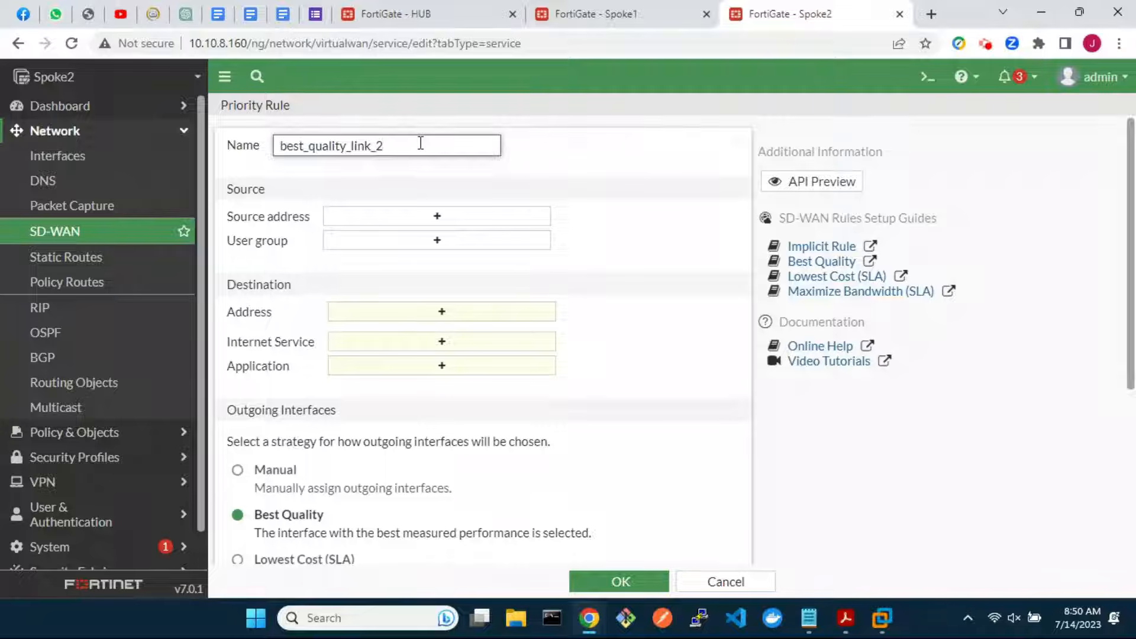
click(439, 217)
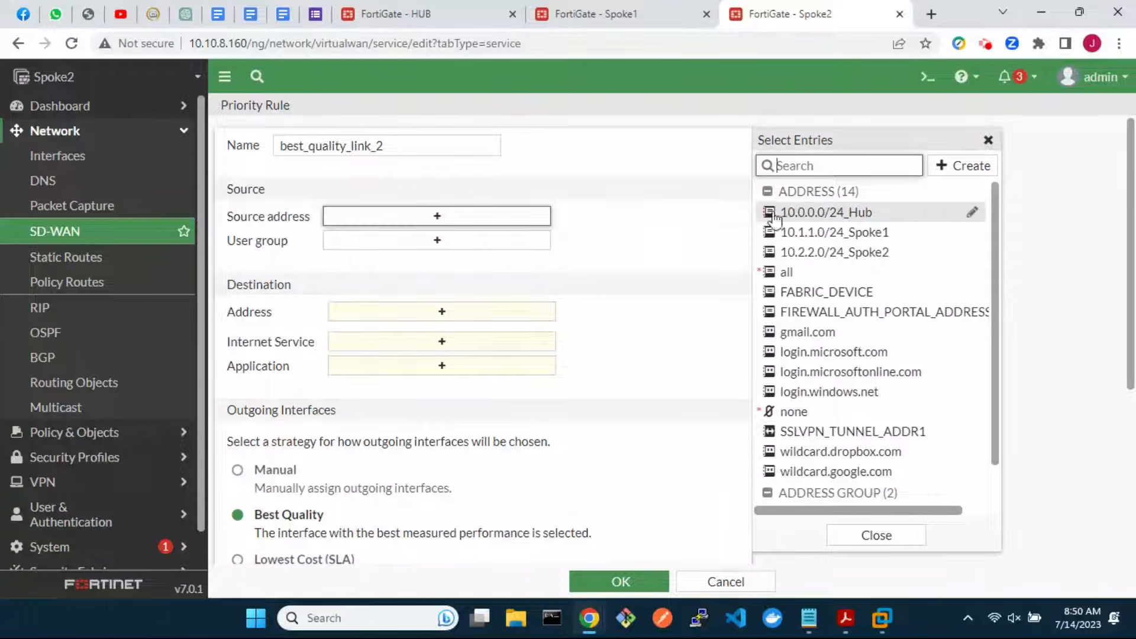
mouse_move(839, 224)
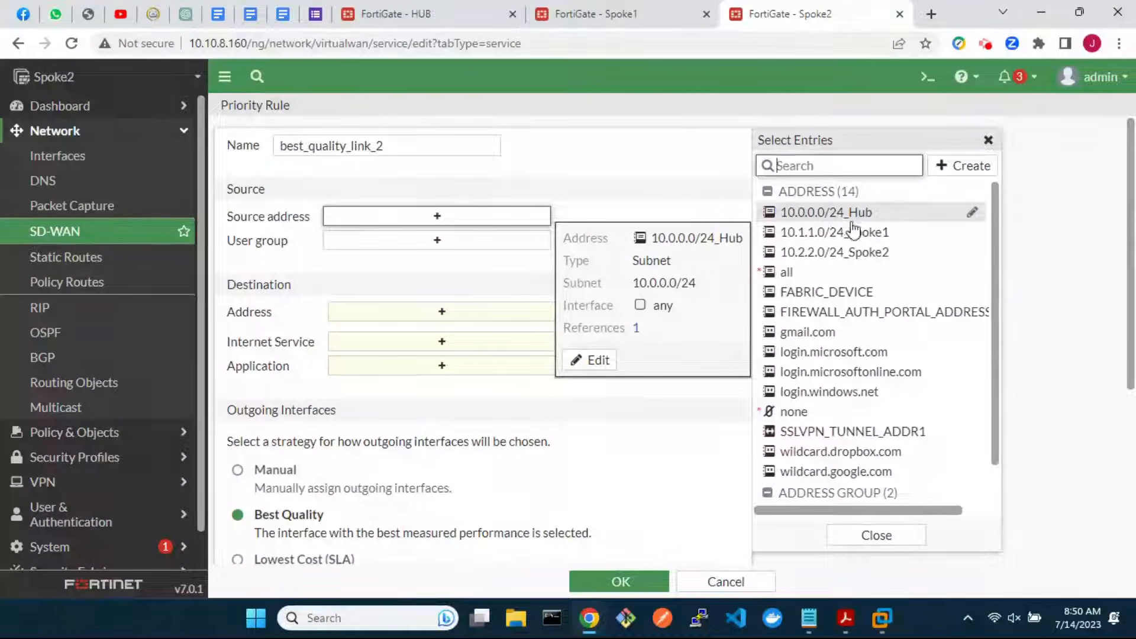
click(881, 252)
click(512, 332)
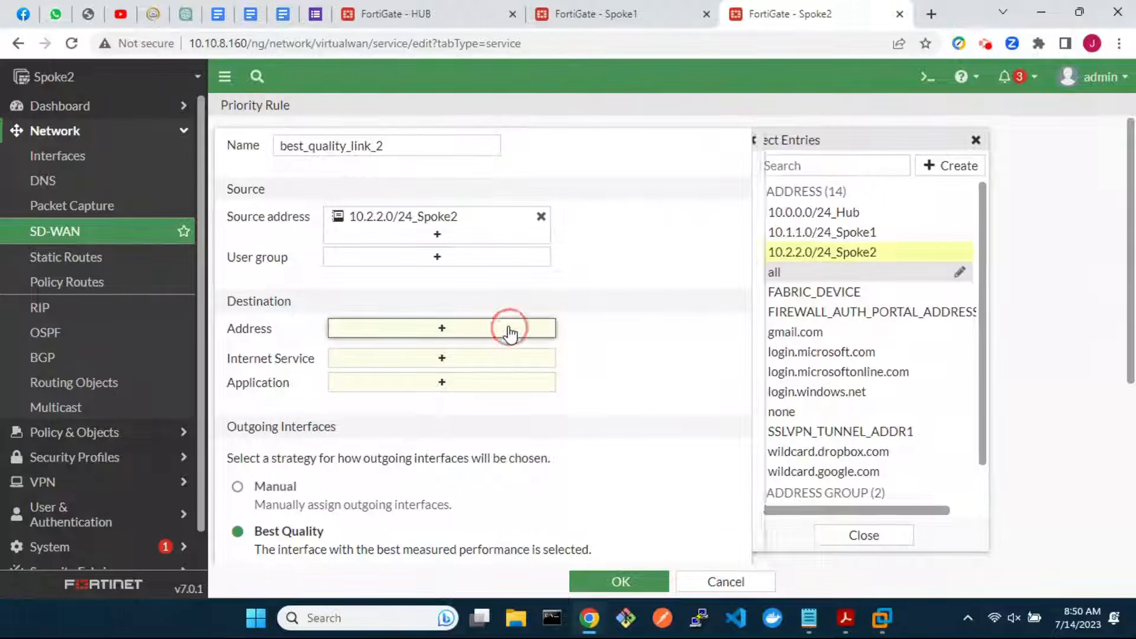
click(831, 232)
Prefer advpn_1, advpn_2 and zone sdwan-advpn, measure with ping_spoke1_lan, and save the rule
scroll(549, 439, down, 5)
click(482, 396)
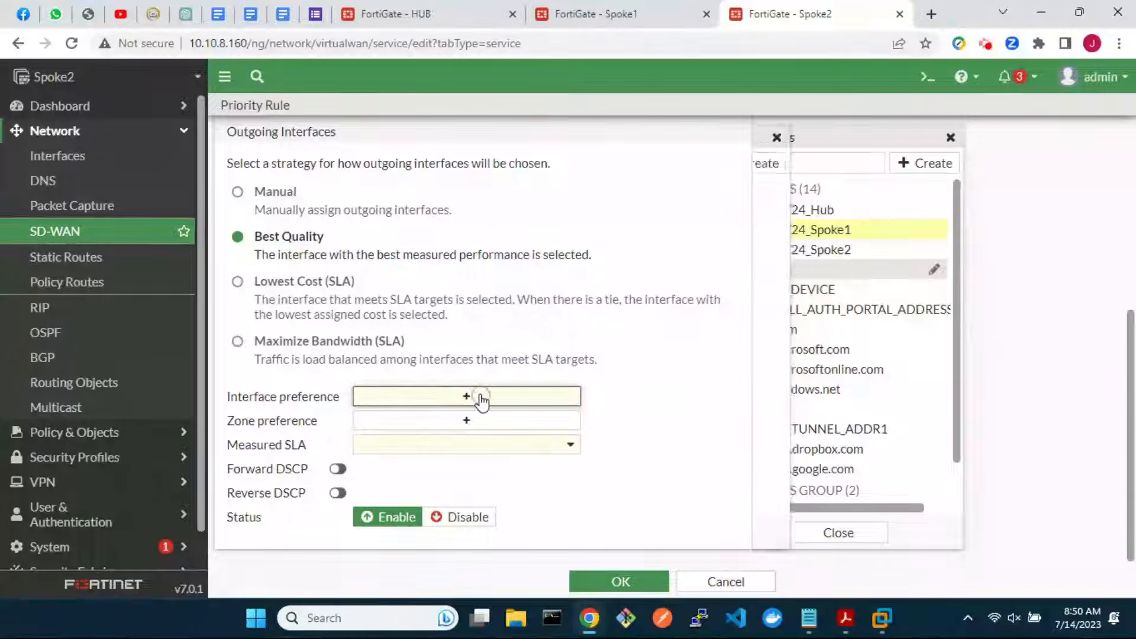
click(813, 191)
click(806, 209)
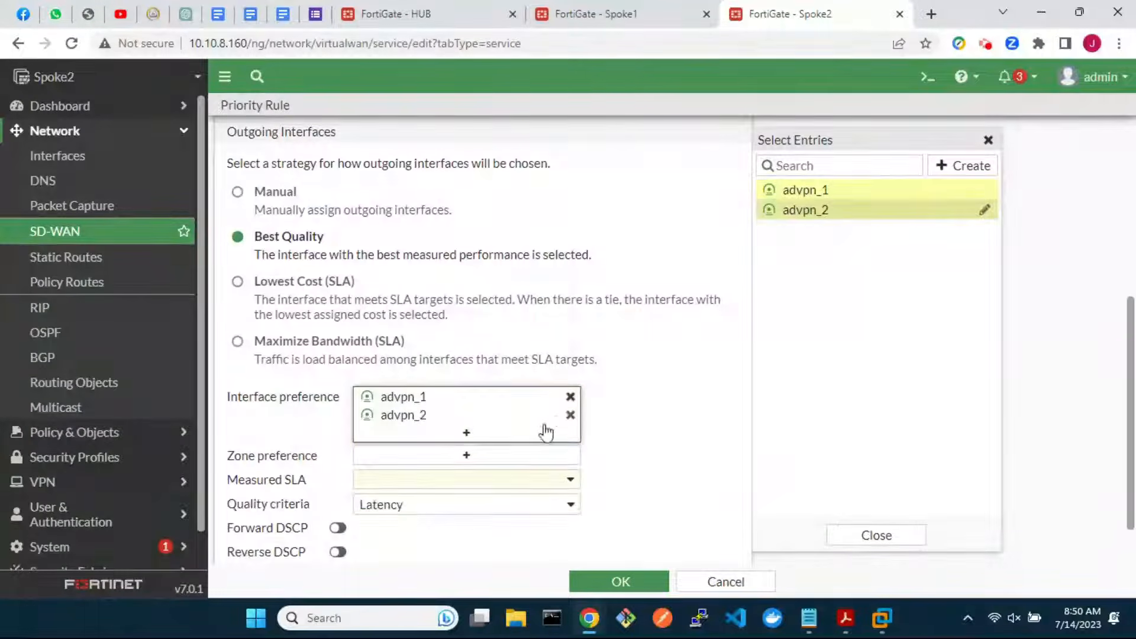
click(503, 459)
click(814, 230)
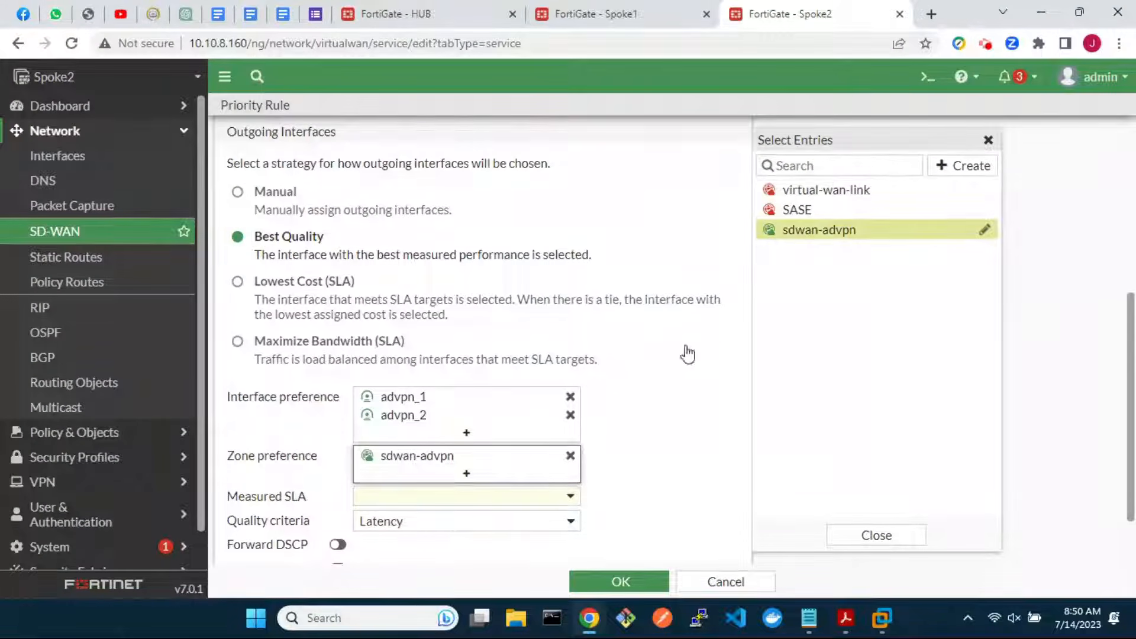
scroll(601, 462, down, 1)
click(556, 421)
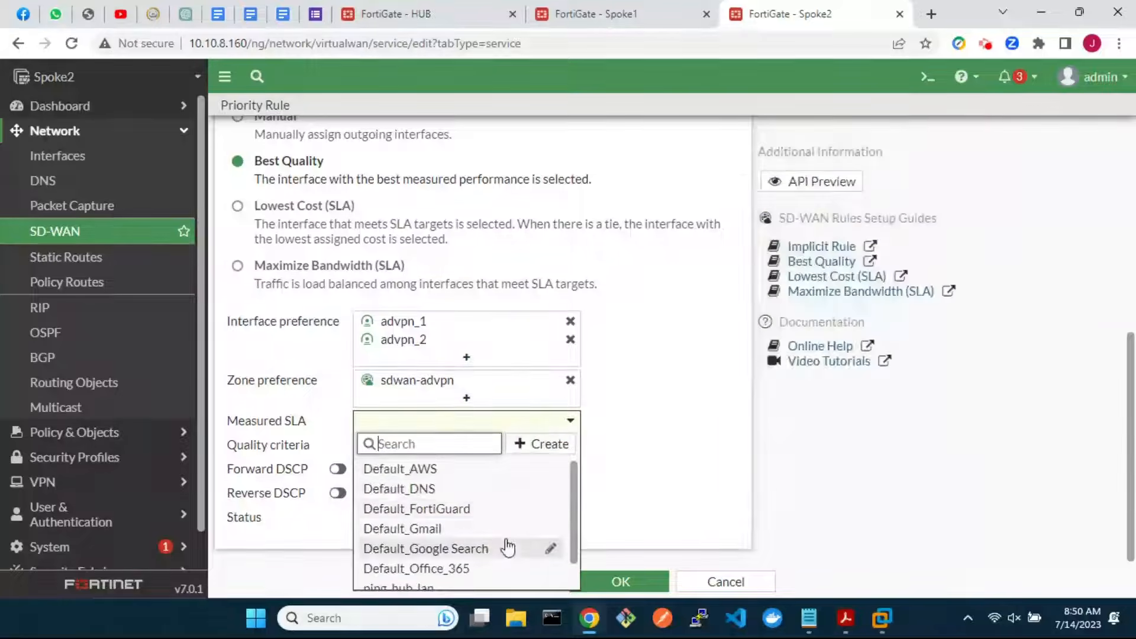
scroll(509, 544, down, 1)
click(451, 581)
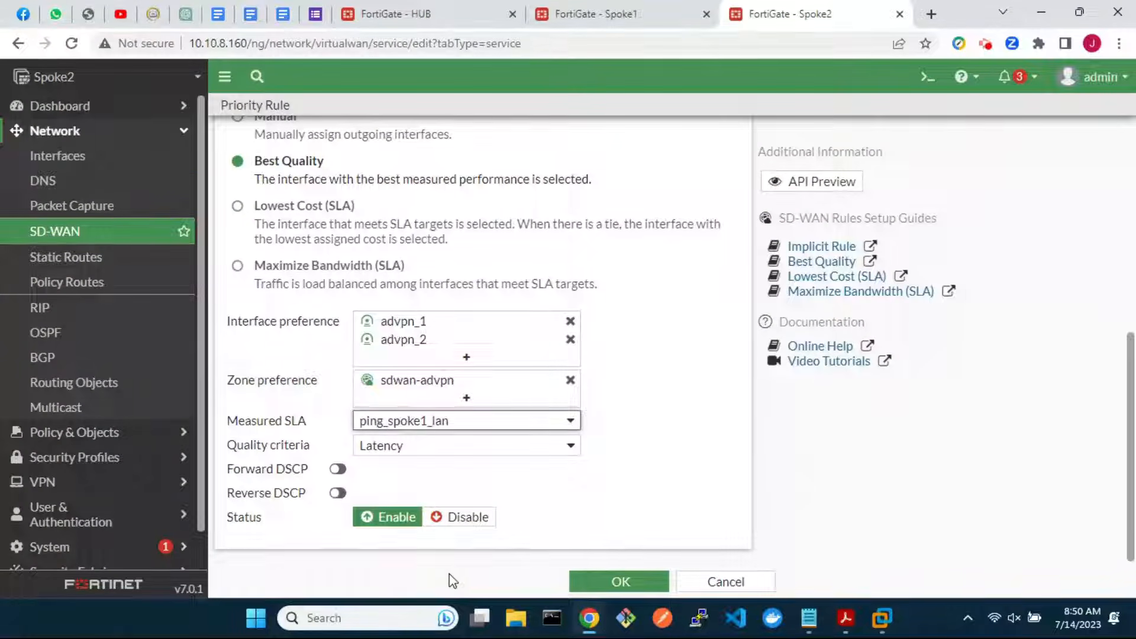
click(617, 584)
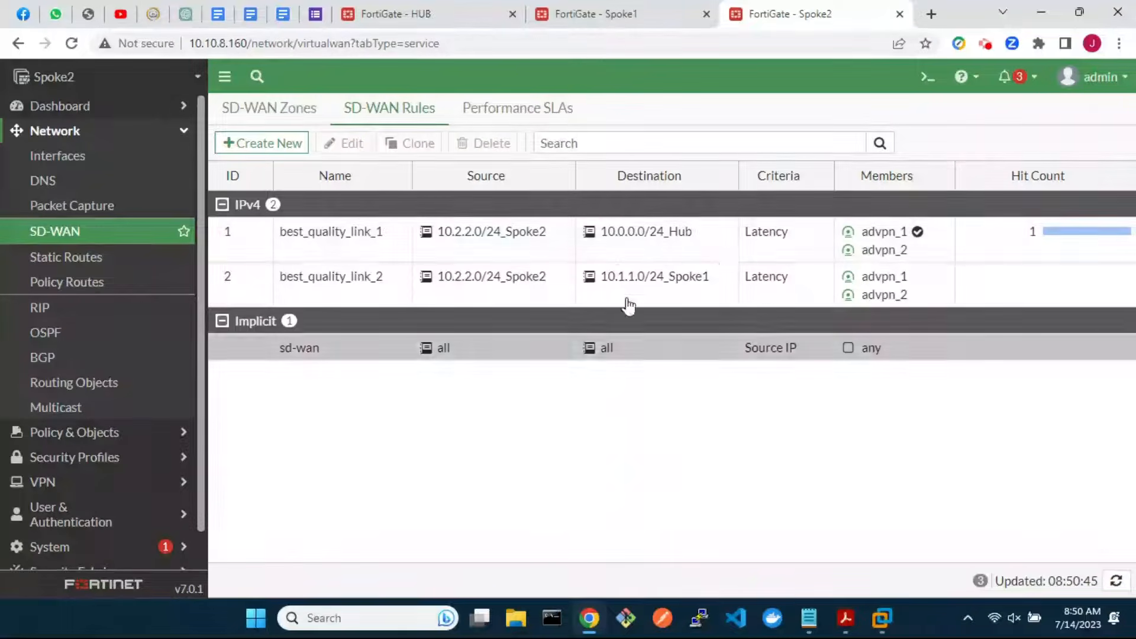
Check the ping health-check latency on Spoke2's and Spoke1's Performance SLAs pages
click(501, 119)
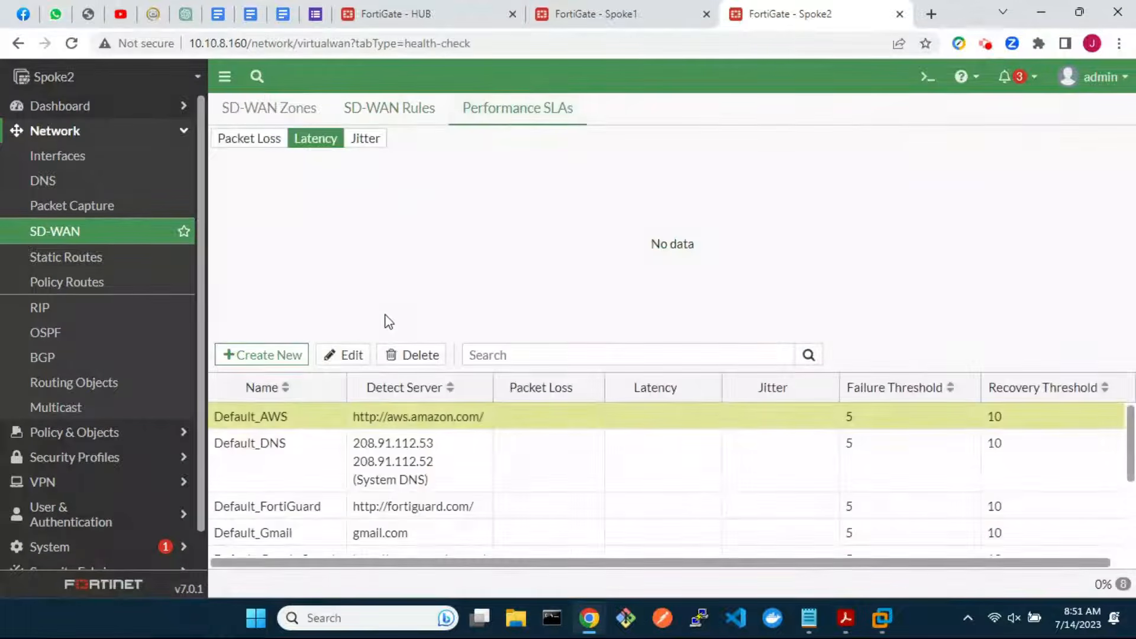
scroll(384, 485, down, 3)
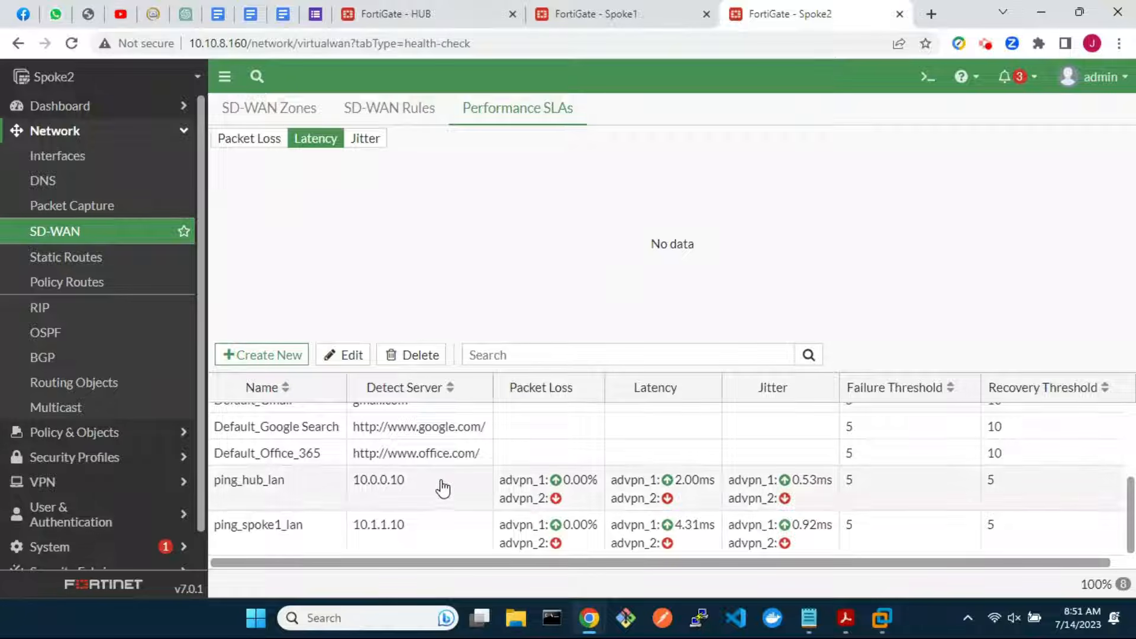
click(592, 12)
click(523, 104)
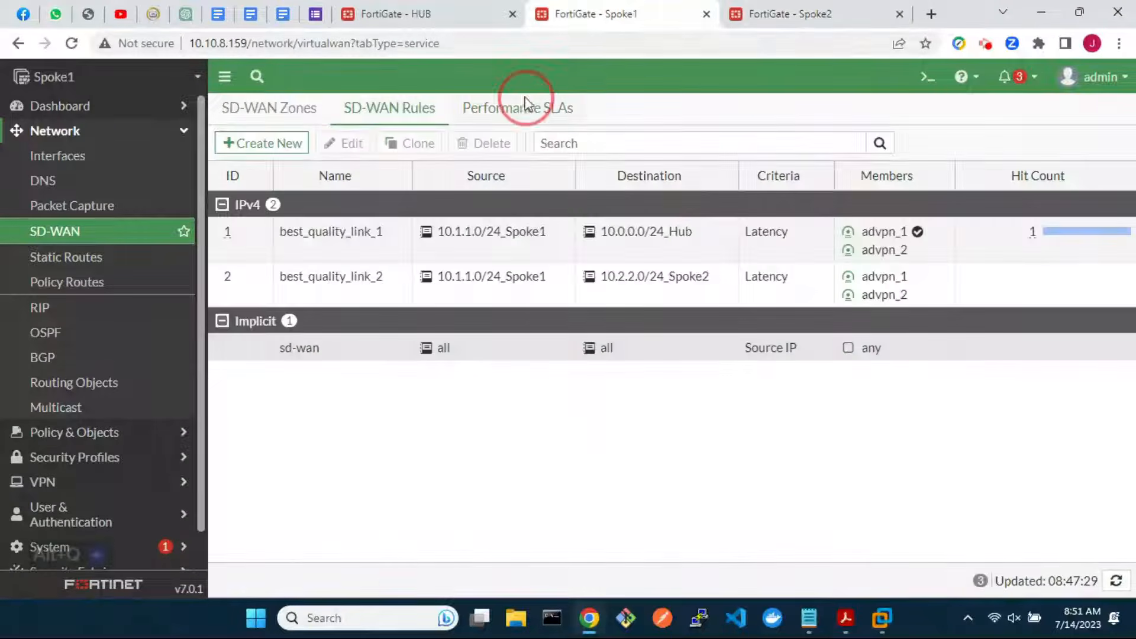
scroll(571, 434, down, 3)
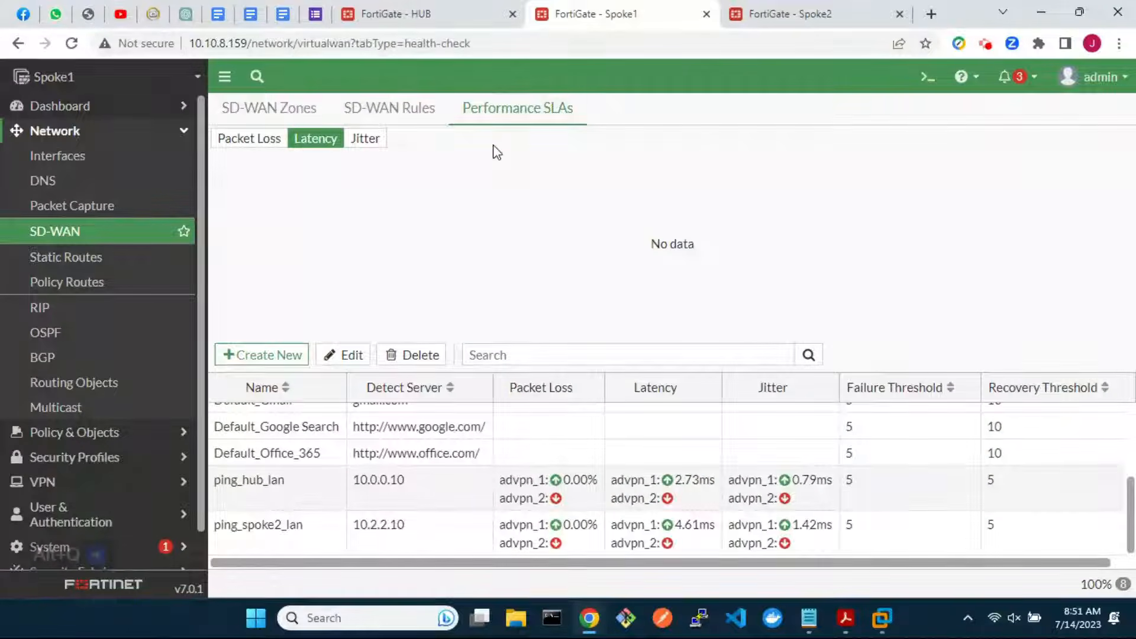
Review the HUB's Performance SLAs, showing advpn_1 up and advpn_2 down, and open its CLI console
click(431, 22)
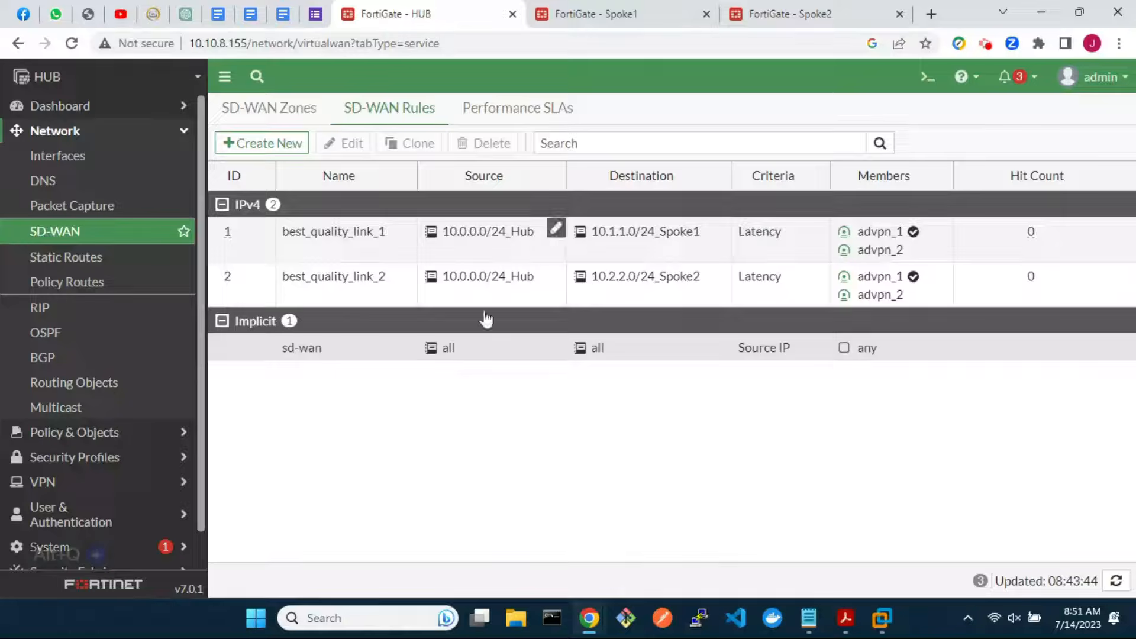
click(499, 110)
scroll(597, 472, down, 3)
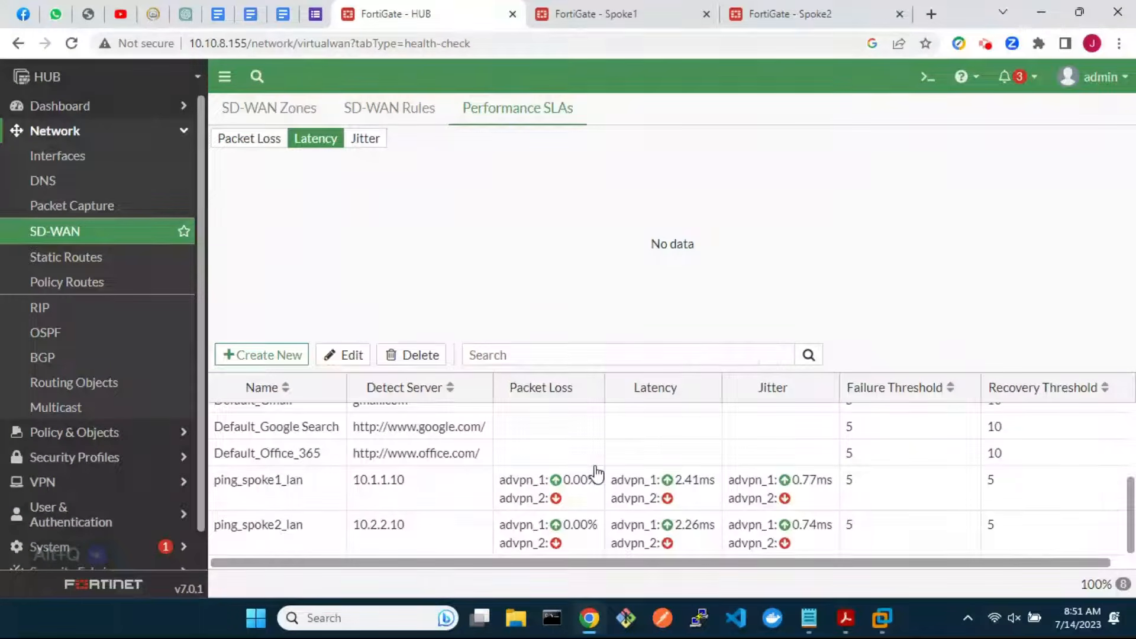
click(924, 84)
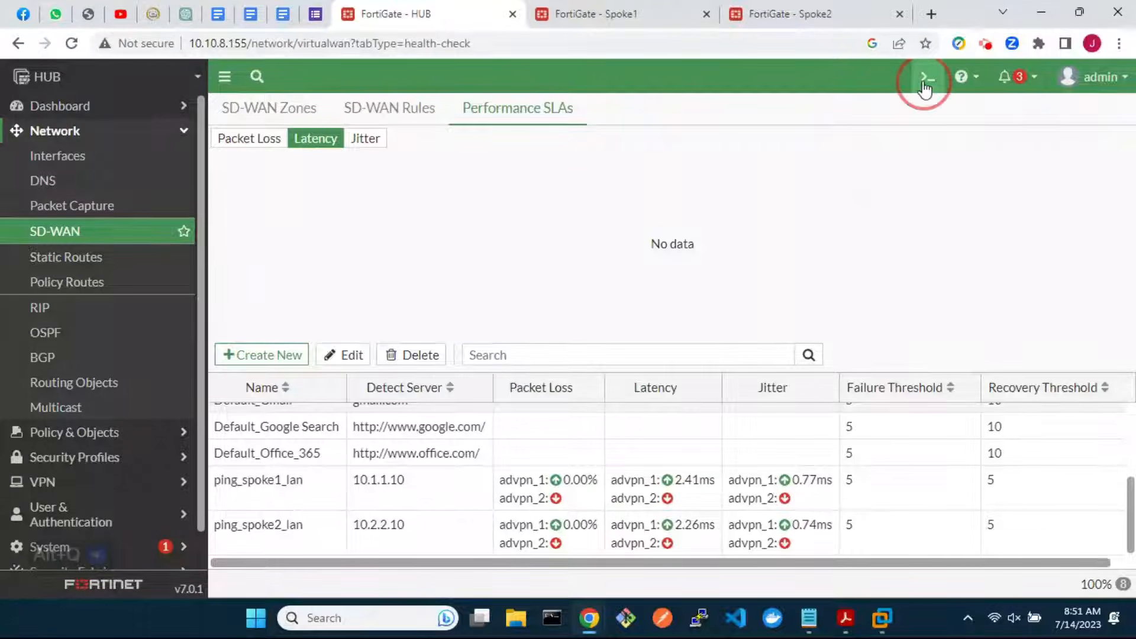
Set the HUB's SD-WAN load-balance-mode to weight-based
text(conf)
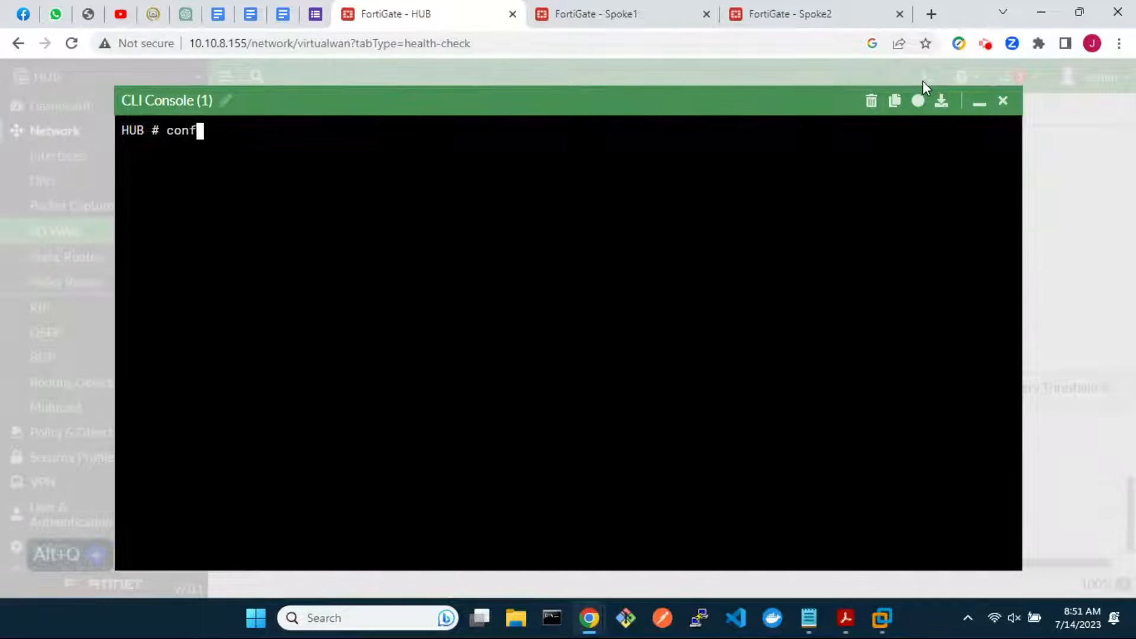
text(ig system sd)
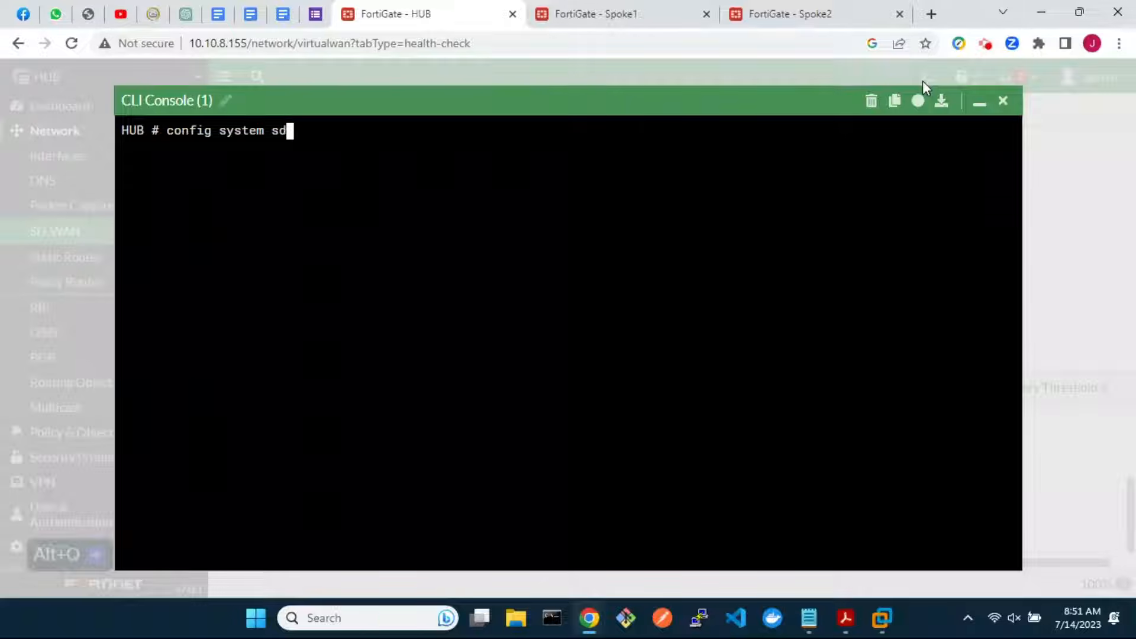
text(wan)
key(Return)
text(set load-balance-mode)
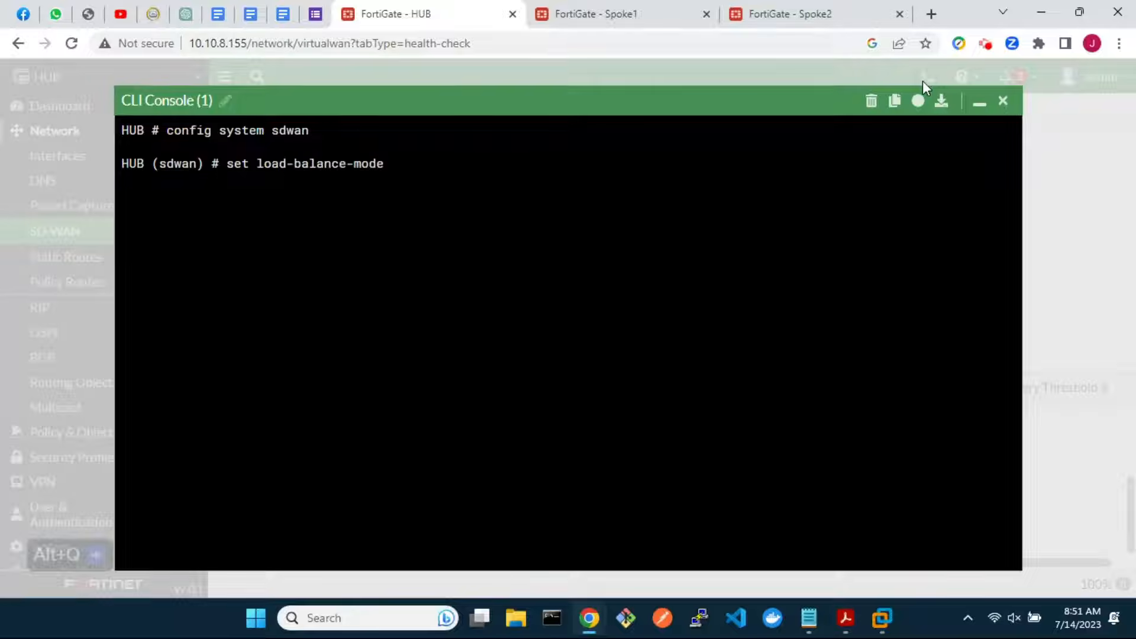
key(question)
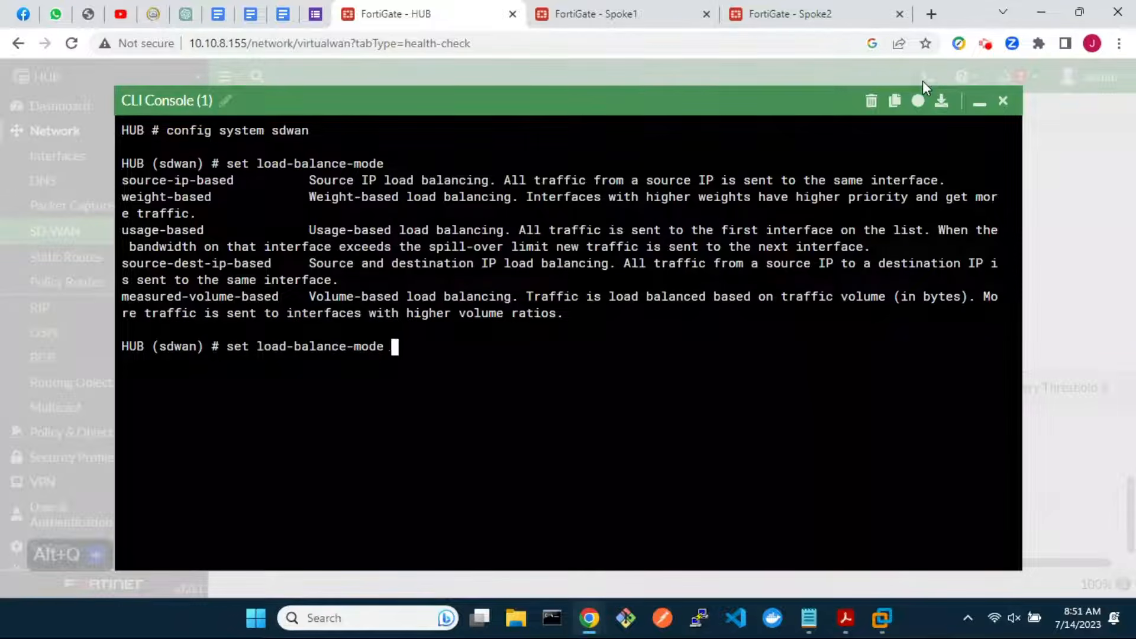
text(weight-based)
key(Return)
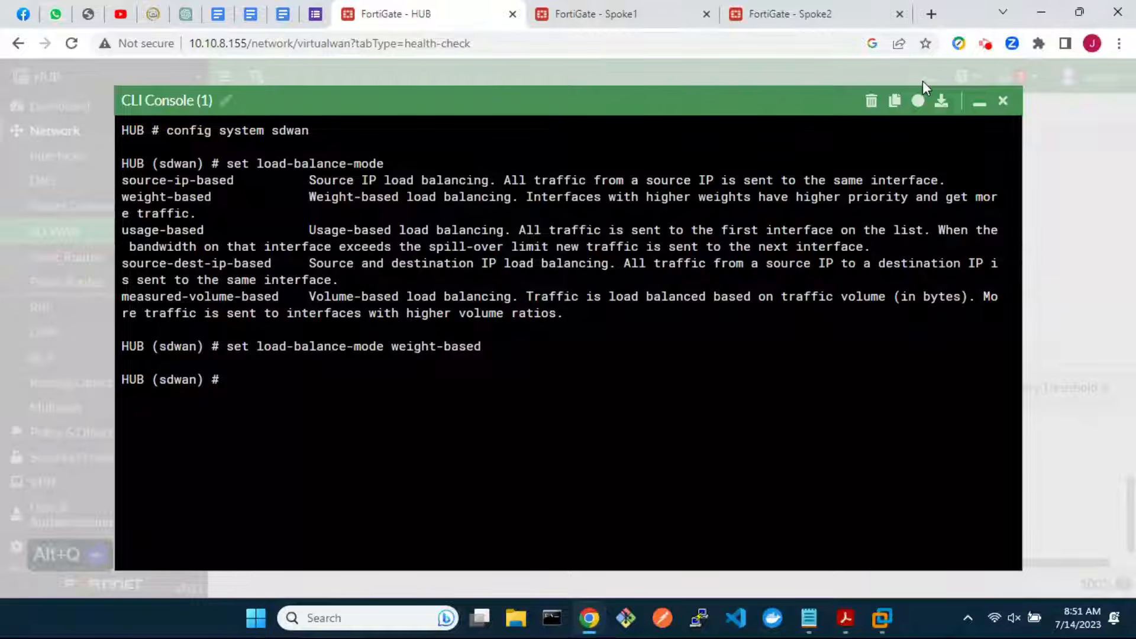
text(end)
key(Return)
Set the HUB's system ecmp-max-paths to 4
text(config system)
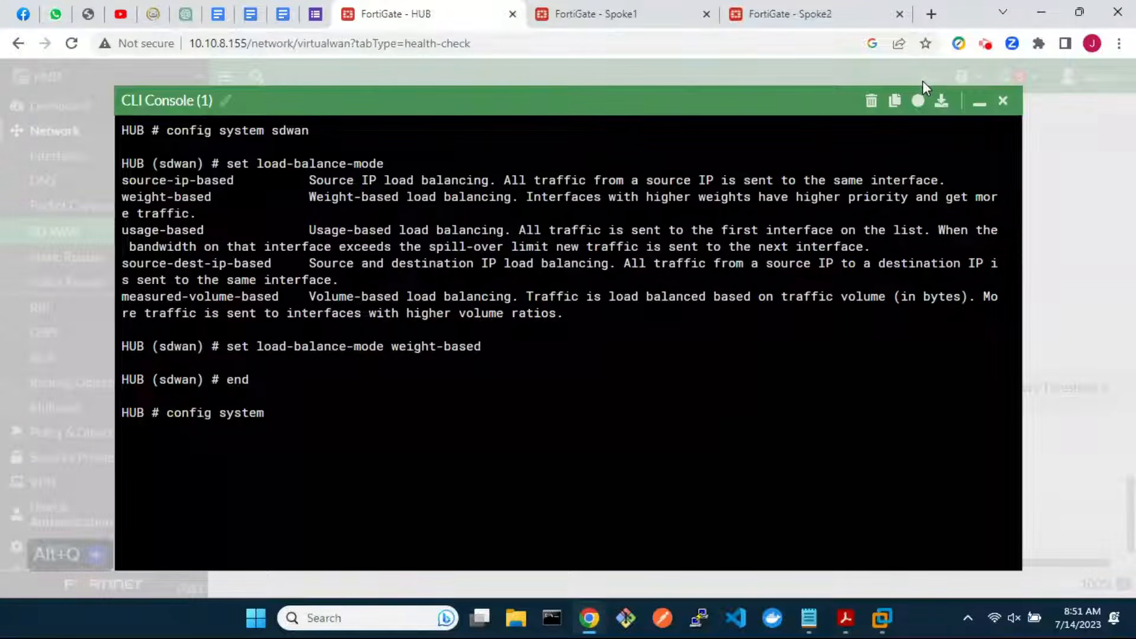
text( settings)
key(Return)
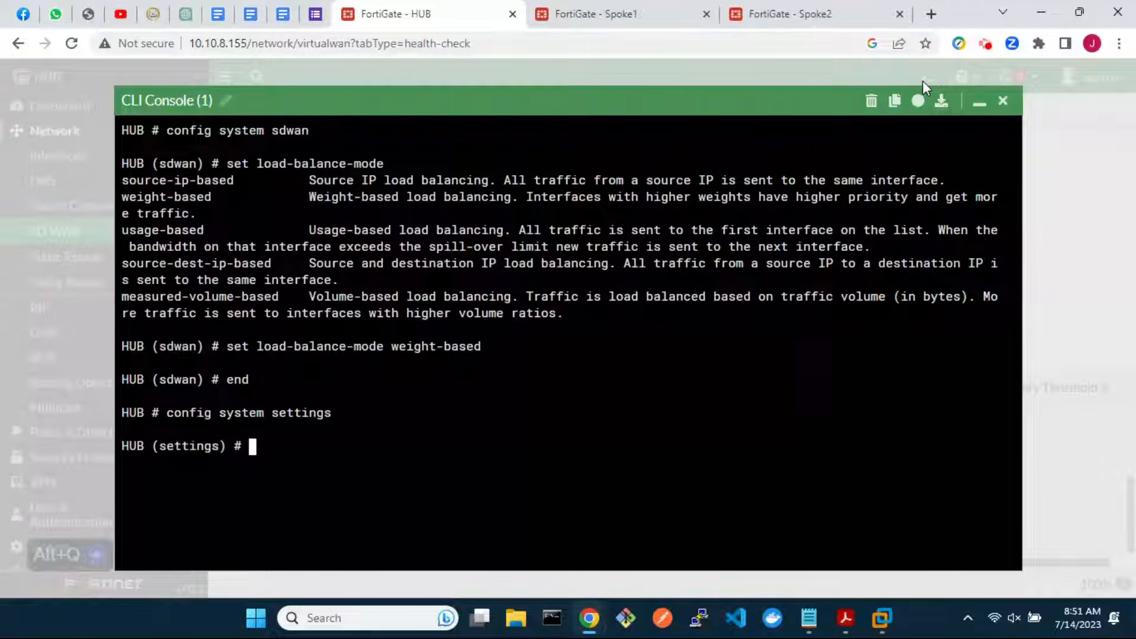
text(set ecmp-max-paths )
text(?)
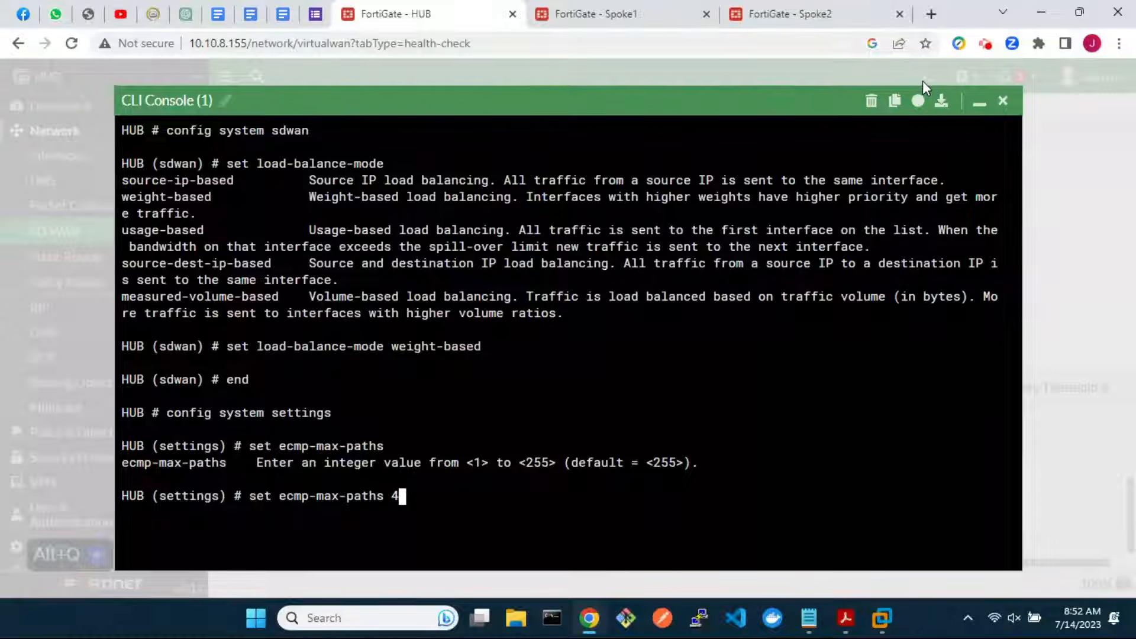
text(4)
key(Return)
text(end)
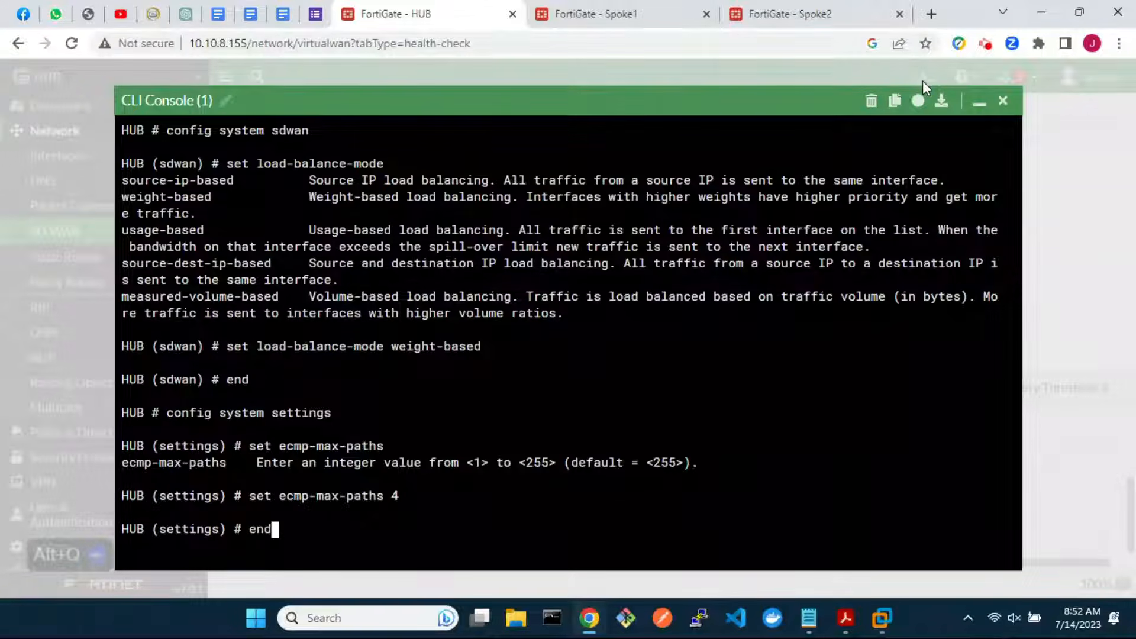
key(Return)
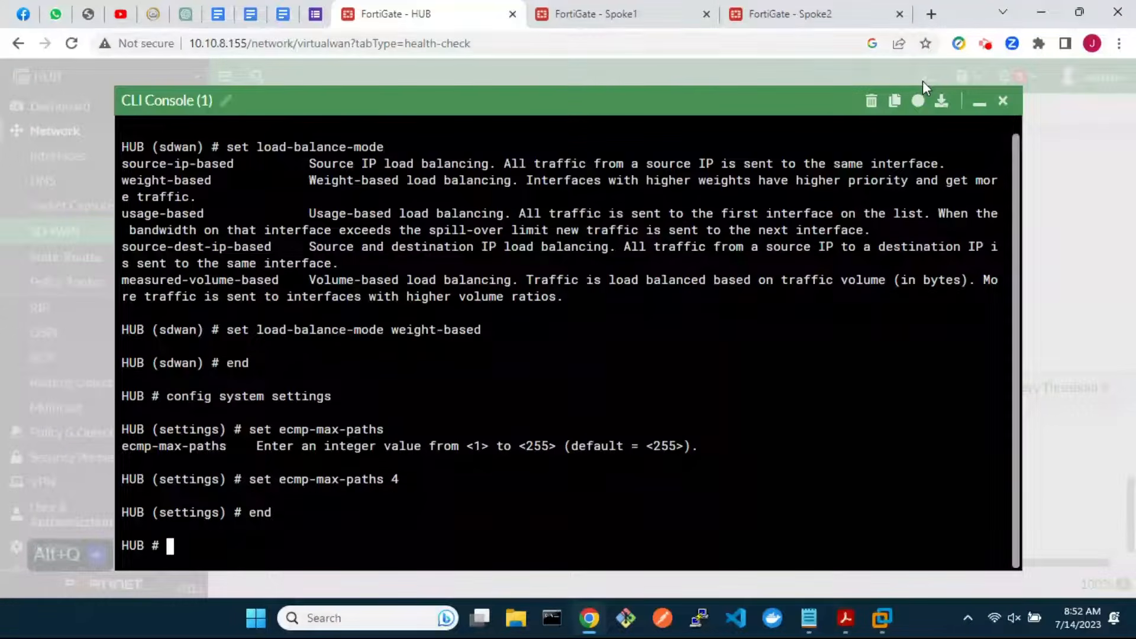
Enable ibgp-multipath in the HUB's BGP configuration and close the console
text(config router )
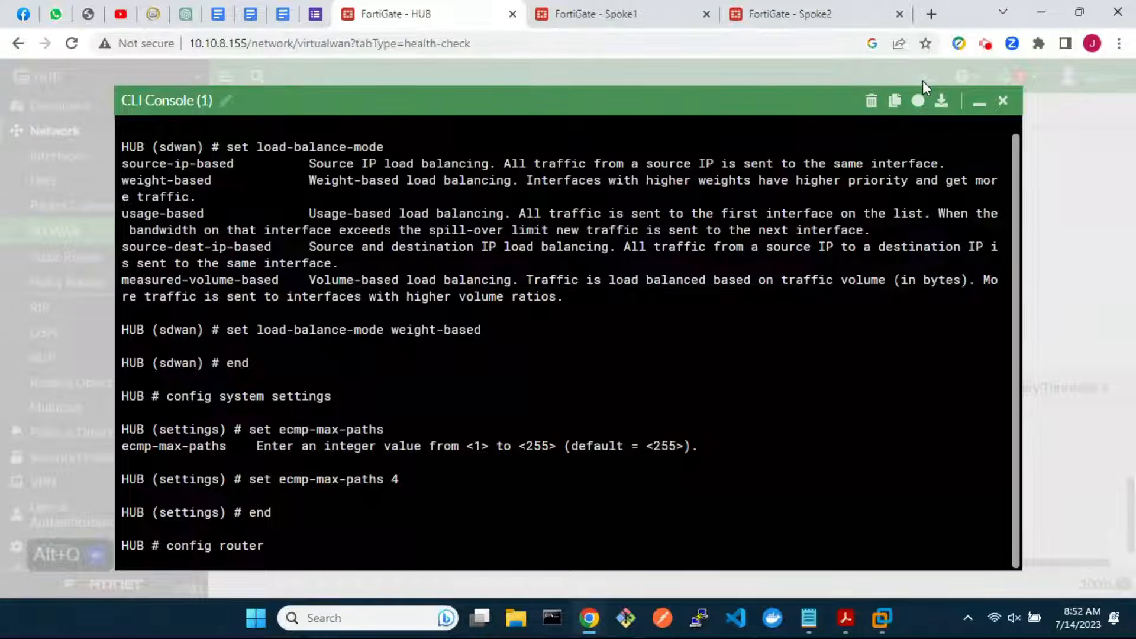
text(bgp)
key(Return)
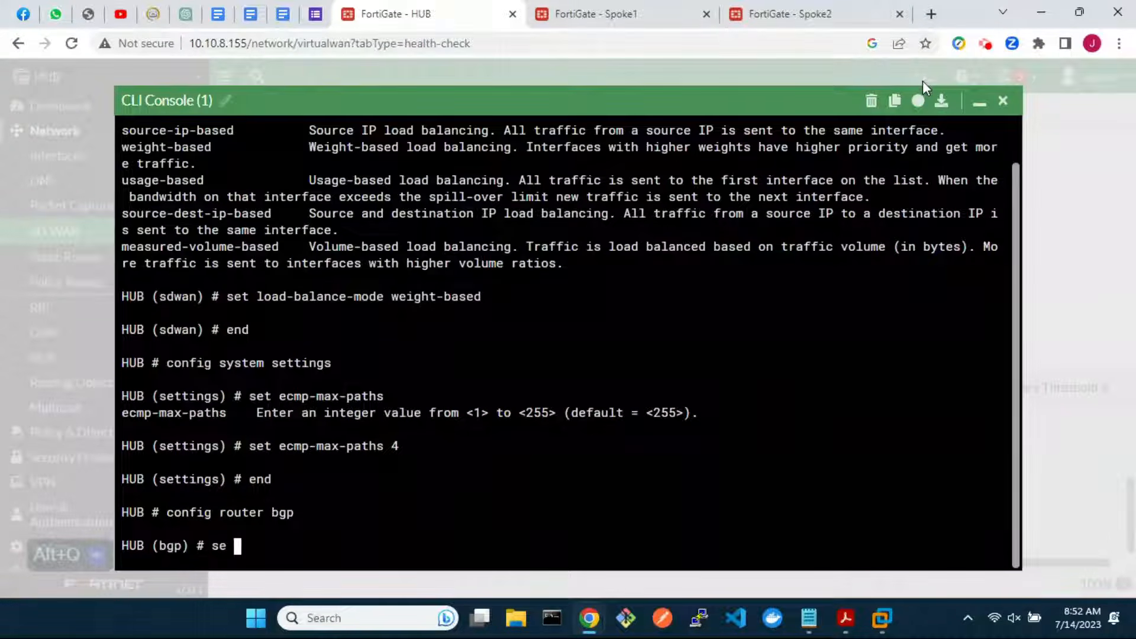
text(set i)
key(Tab)
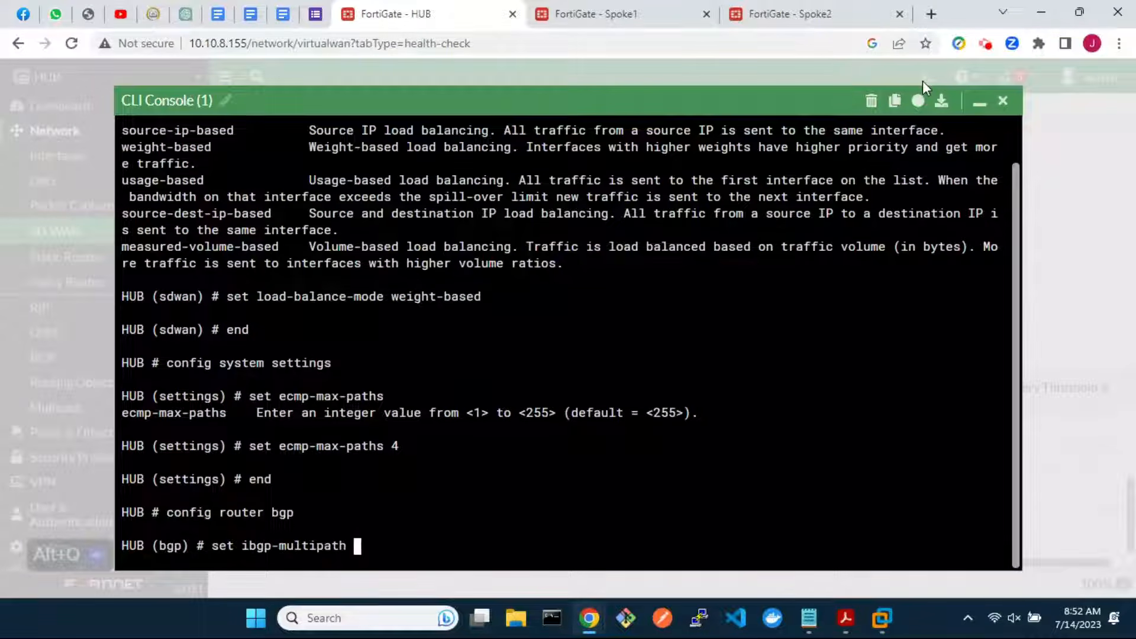
text(en)
key(Tab)
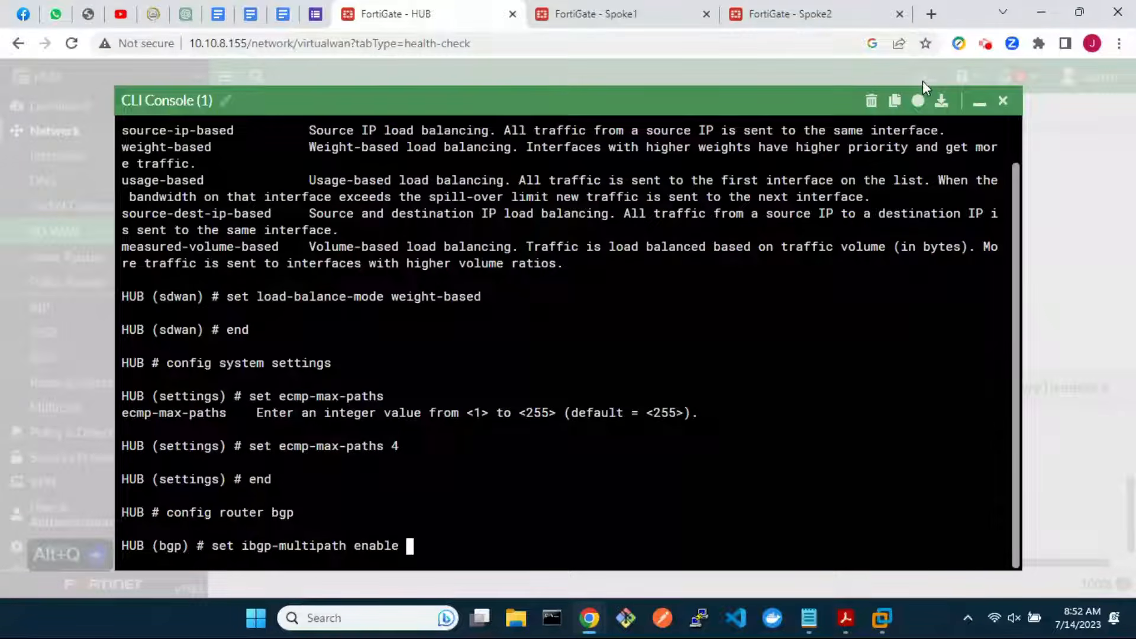
key(Return)
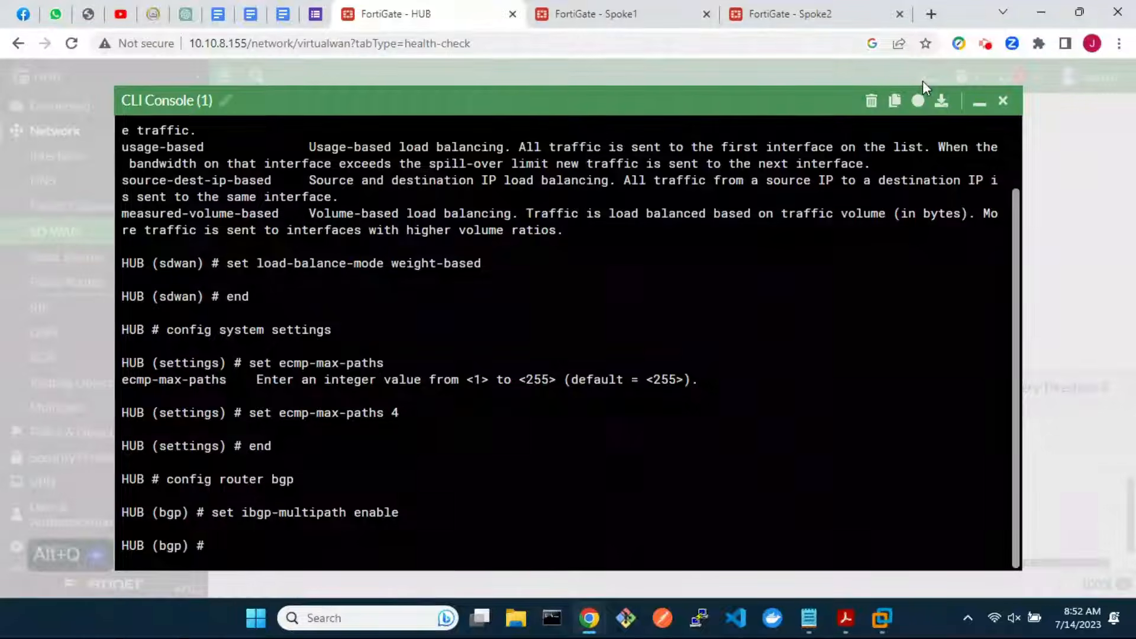
text(end)
key(Return)
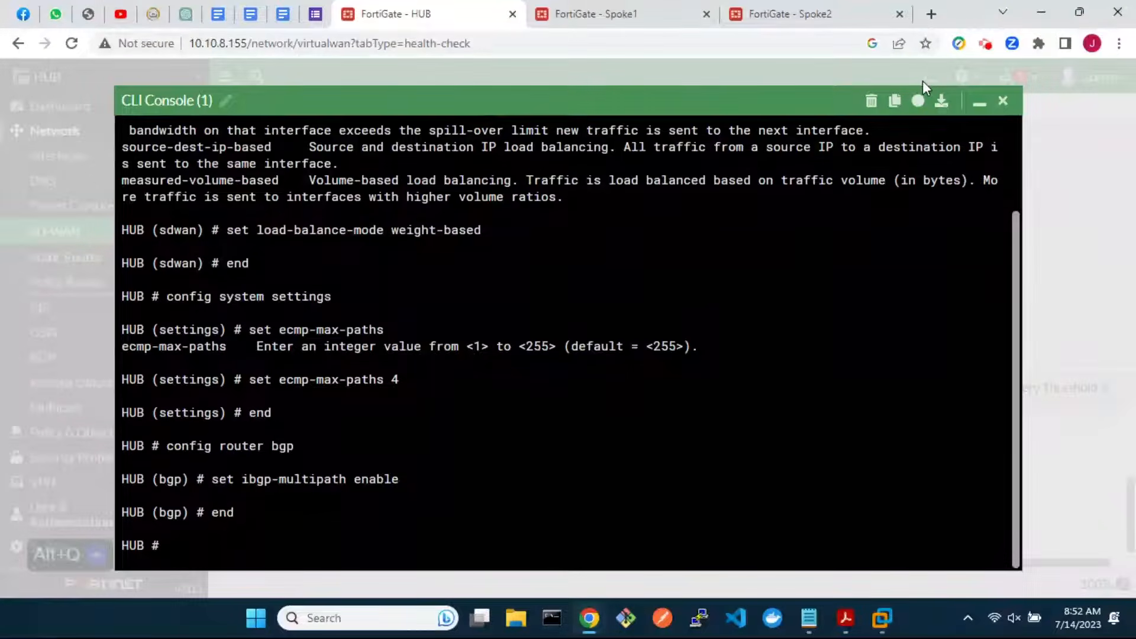
click(1000, 102)
On Spoke1's CLI console, set SD-WAN load-balance-mode to weight-based
click(595, 18)
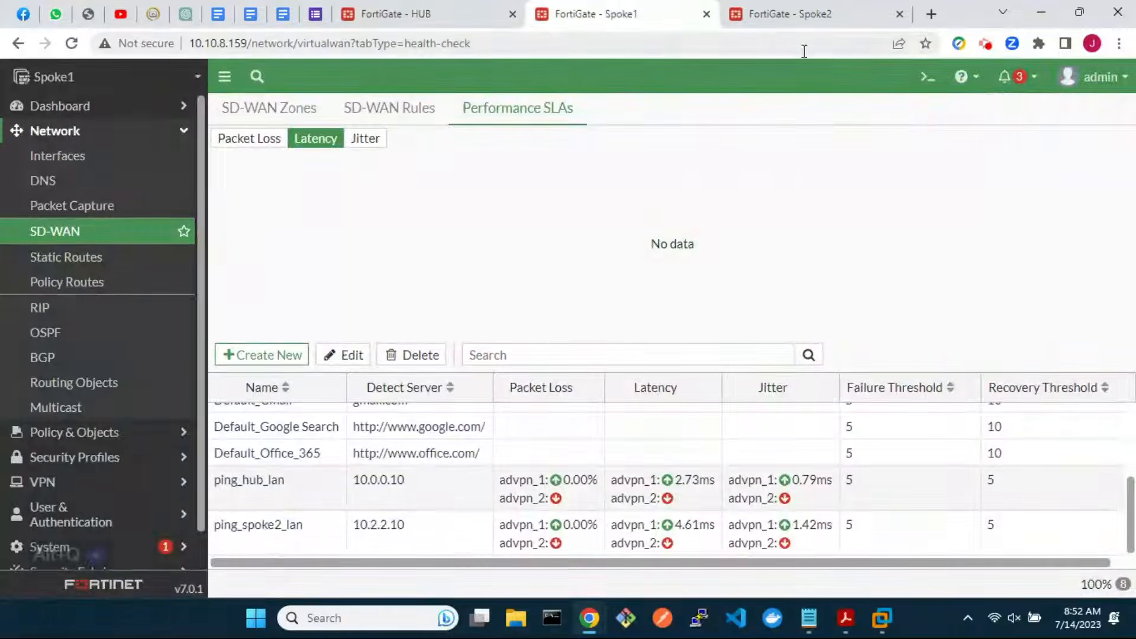
click(927, 76)
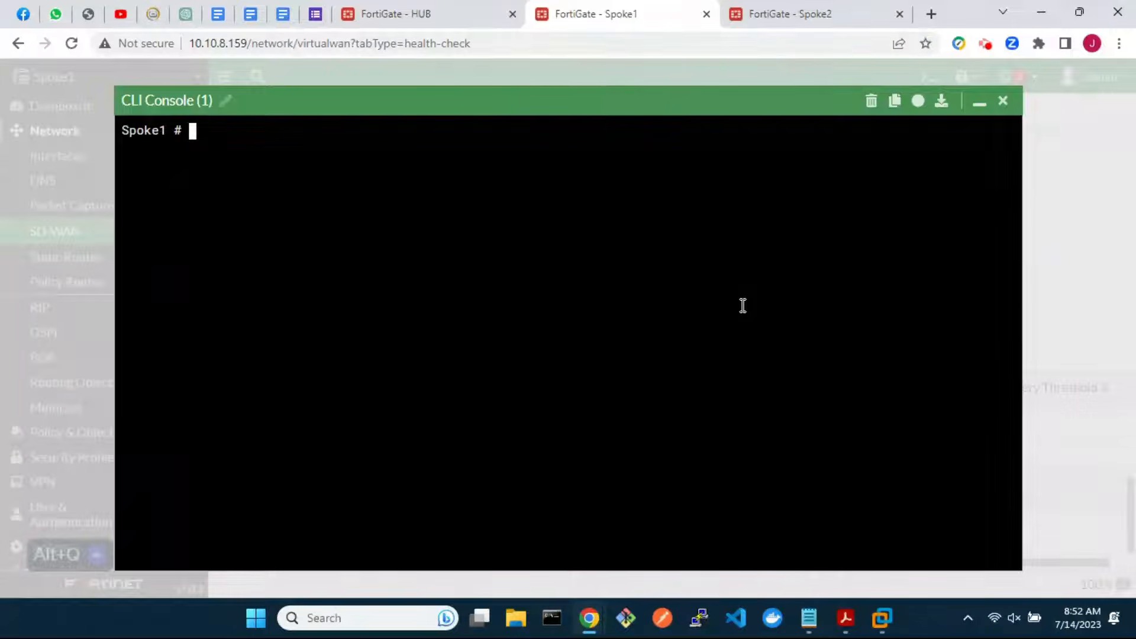
text(config system sd)
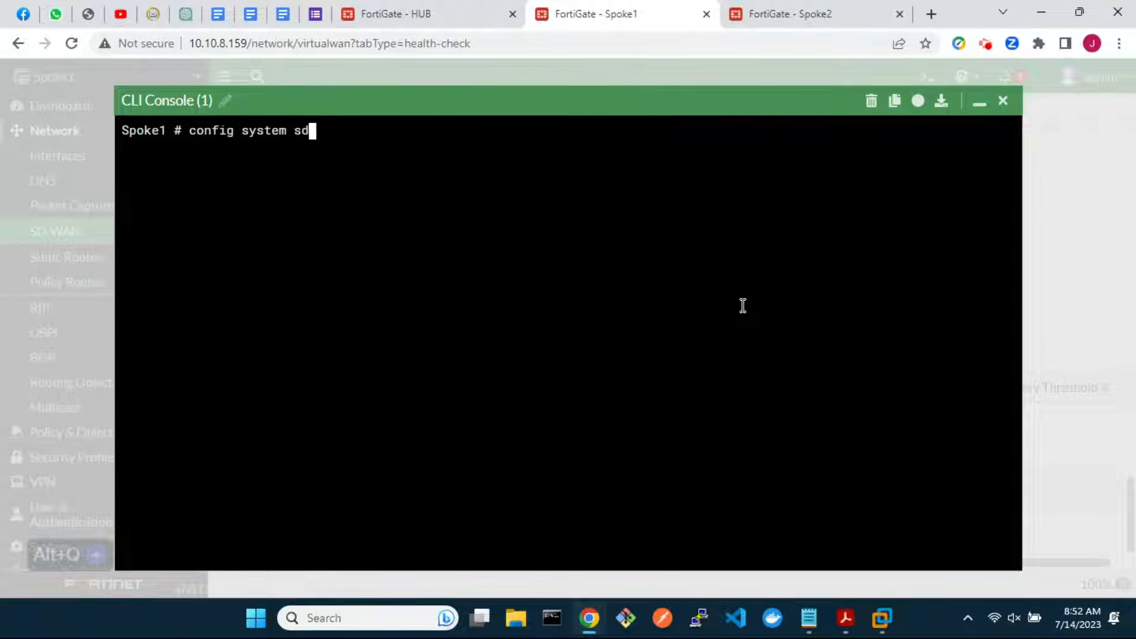
text(wan)
key(Return)
text(set )
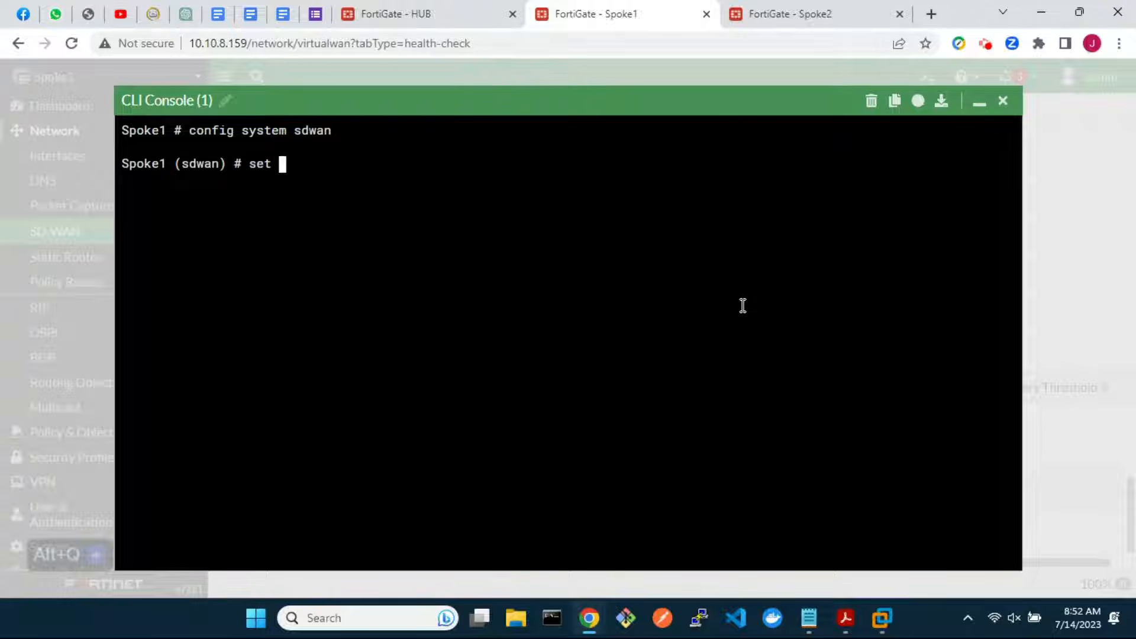
text(load-balance-mode)
key(question)
text(w)
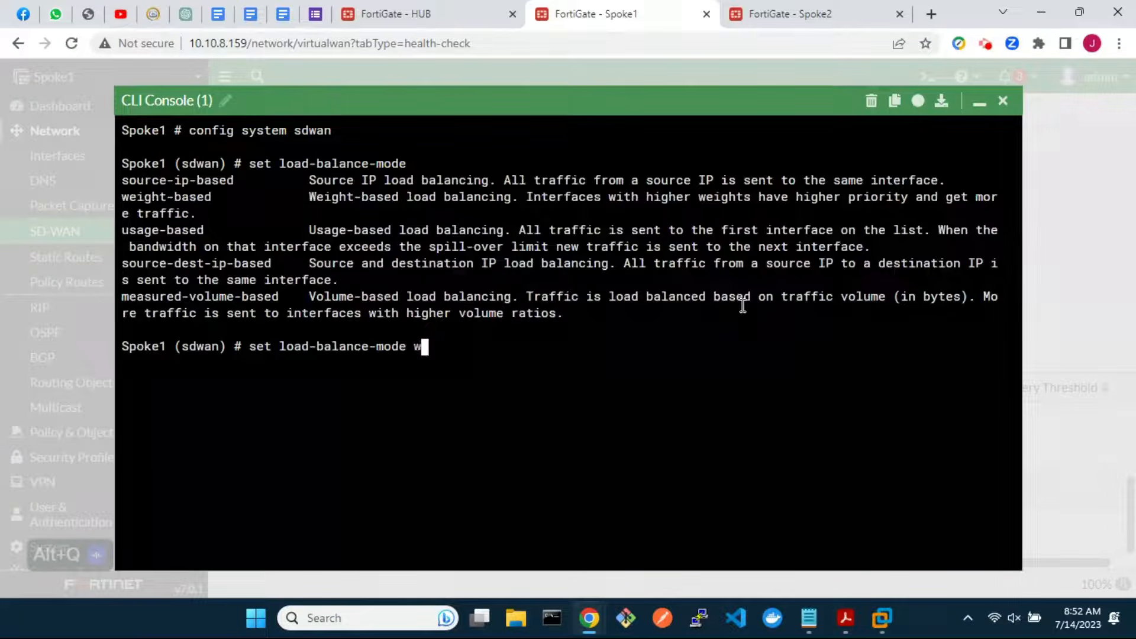
key(Tab)
key(Return)
text(end)
key(Return)
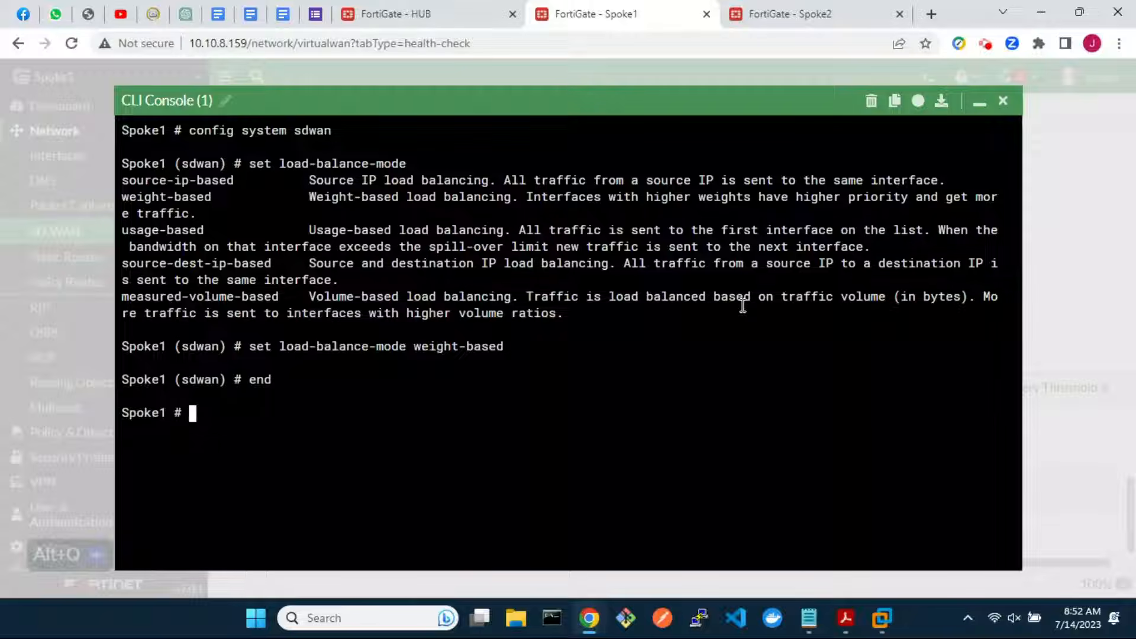
Set Spoke1's system ecmp-max-paths to 4
text(confi system settings)
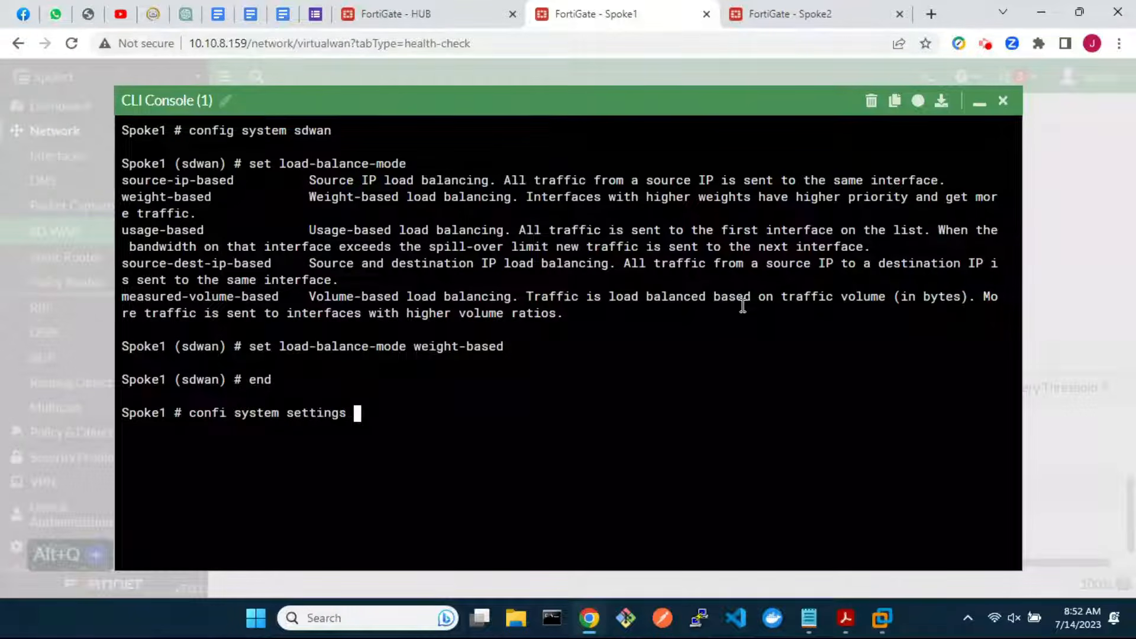
key(Return)
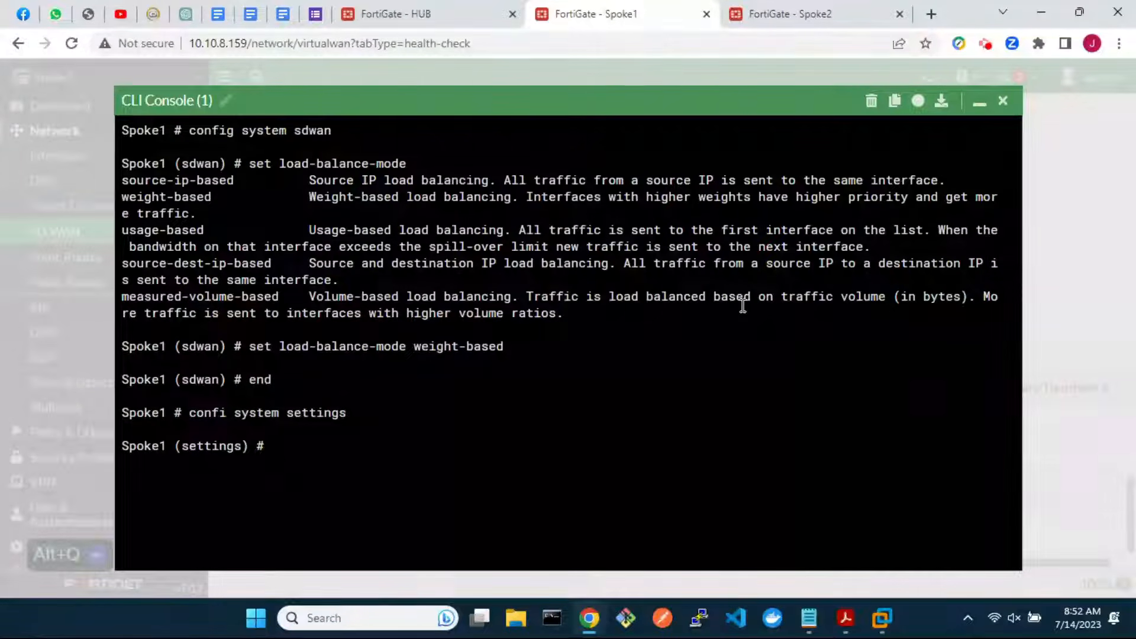
text(set ec)
key(Tab)
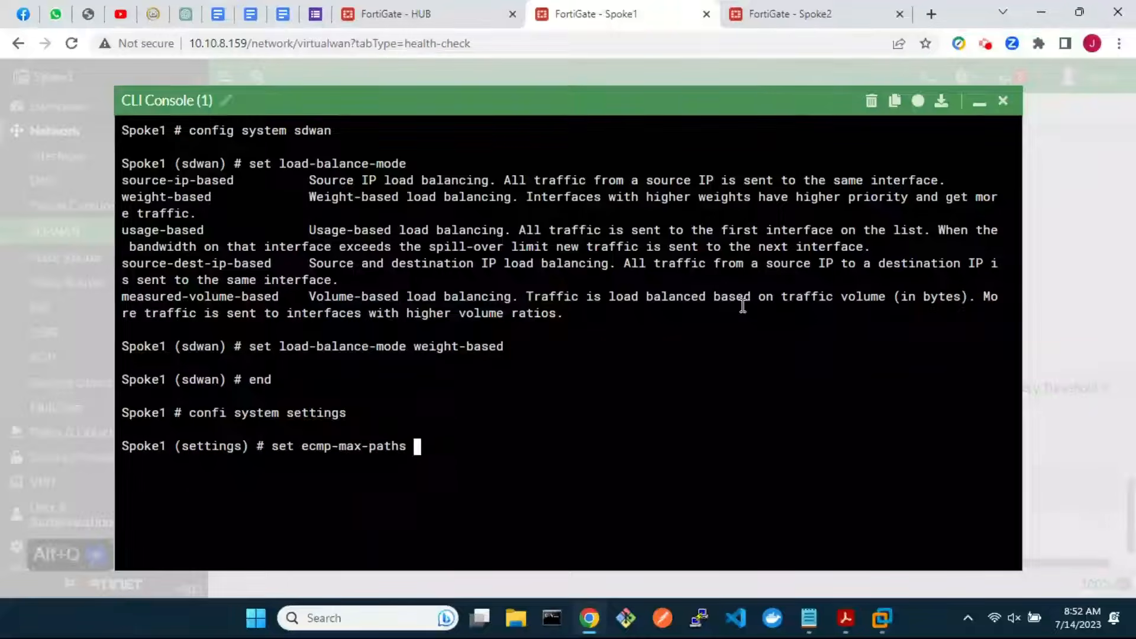
key(question)
text(4)
key(Return)
text(end)
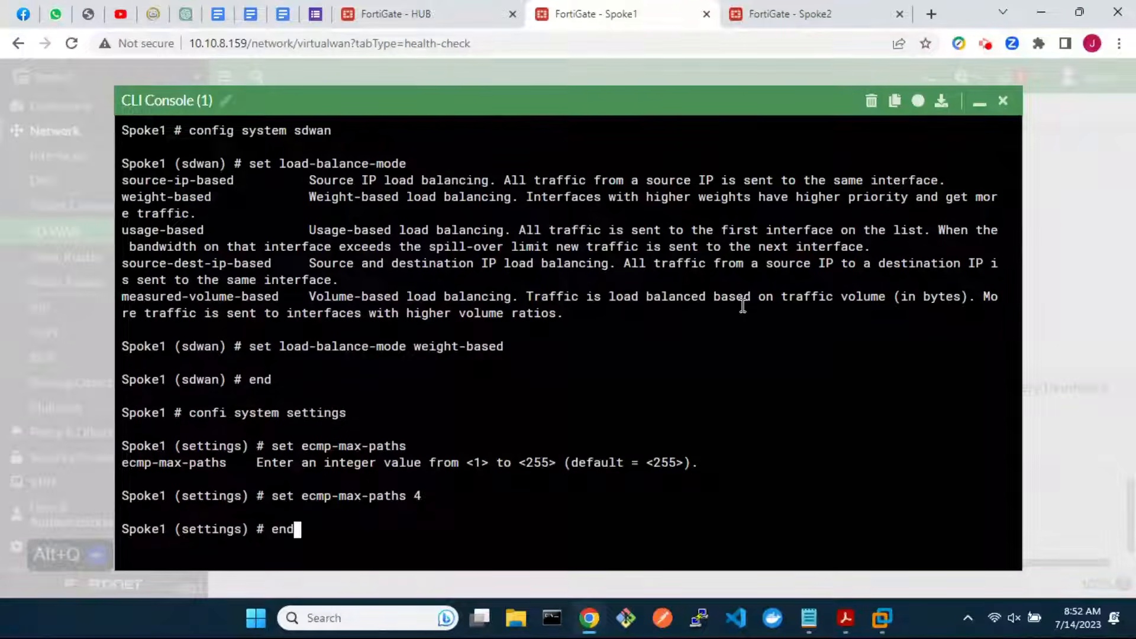
key(Return)
Enable ibgp-multipath in Spoke1's BGP configuration, close the console, and move to Spoke2
text(conf)
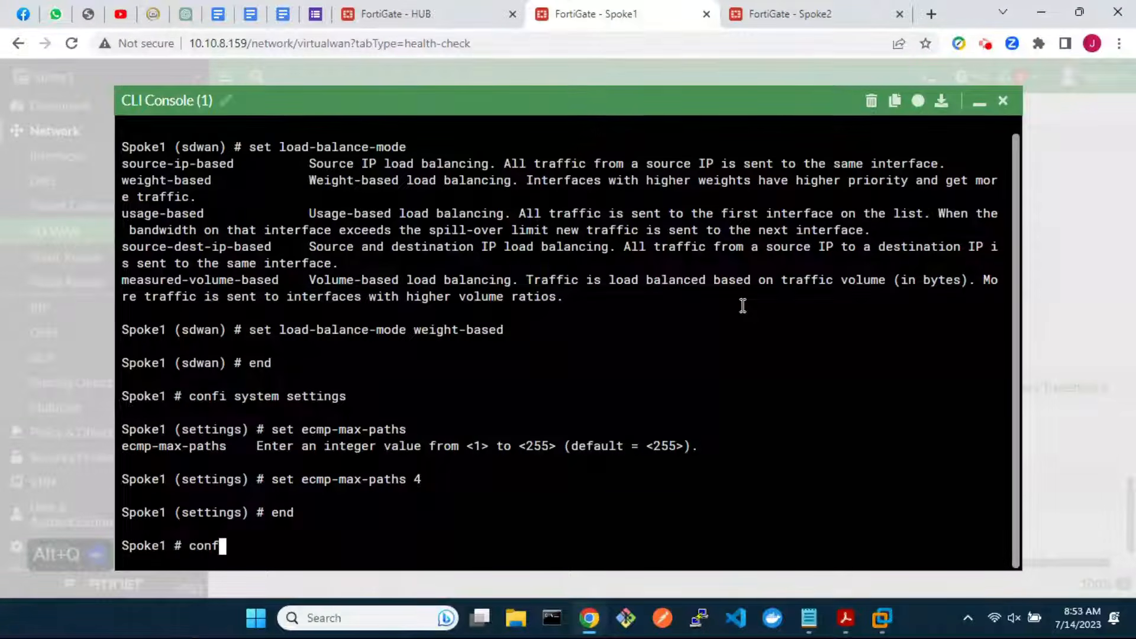
text(ig router  bgp)
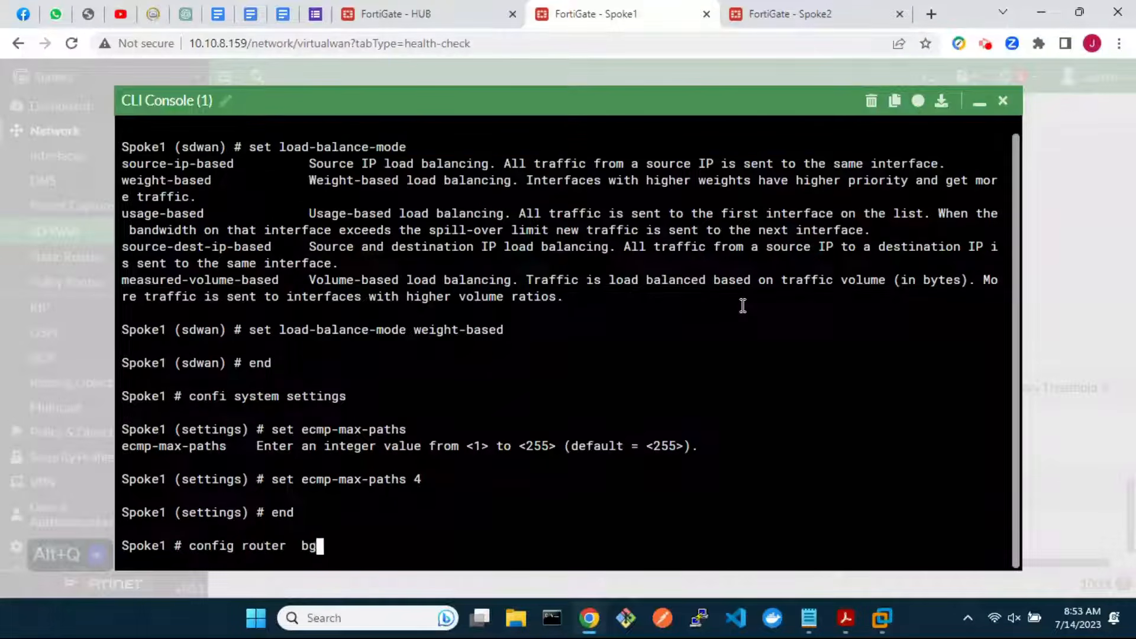
key(Return)
text(set ibgp-multipath)
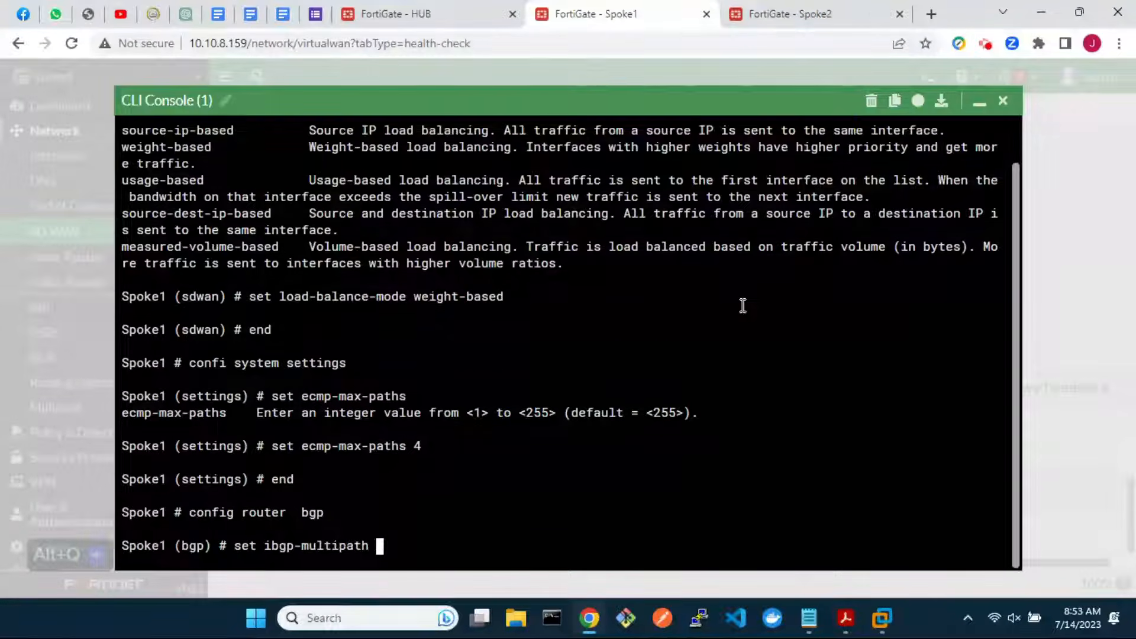
key(question)
text(enable)
key(Return)
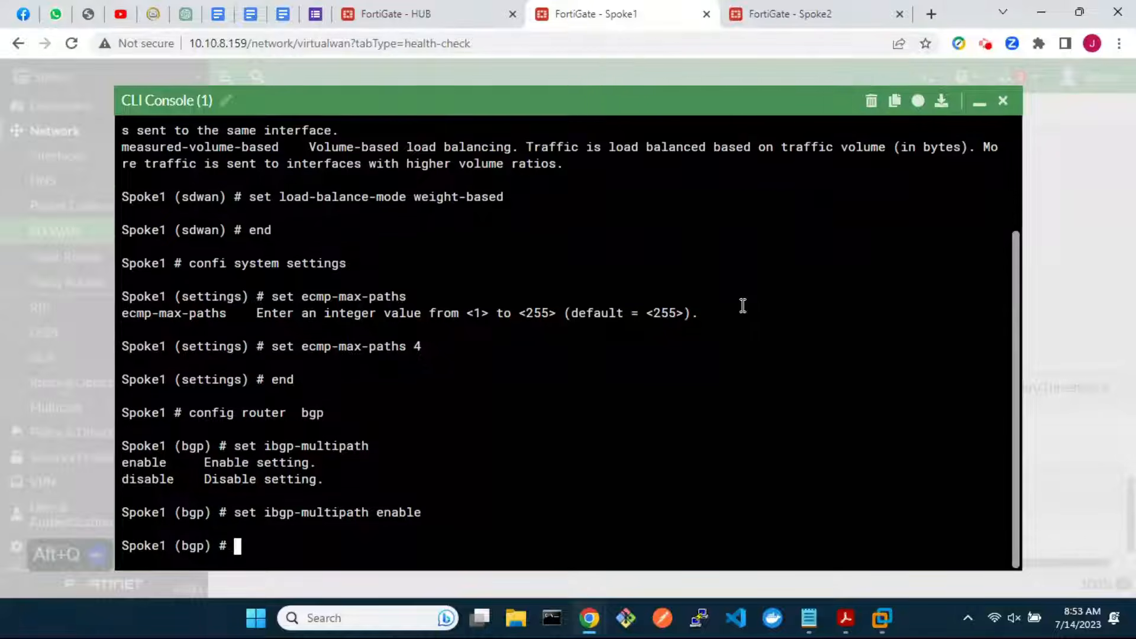
text(end)
key(Return)
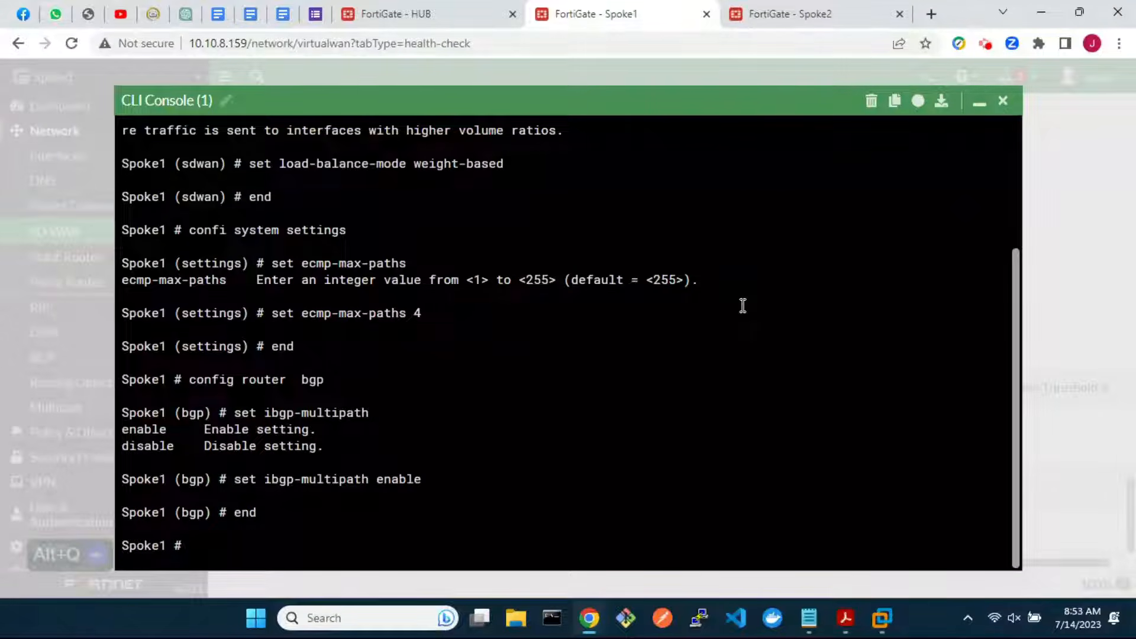
click(1002, 101)
click(794, 17)
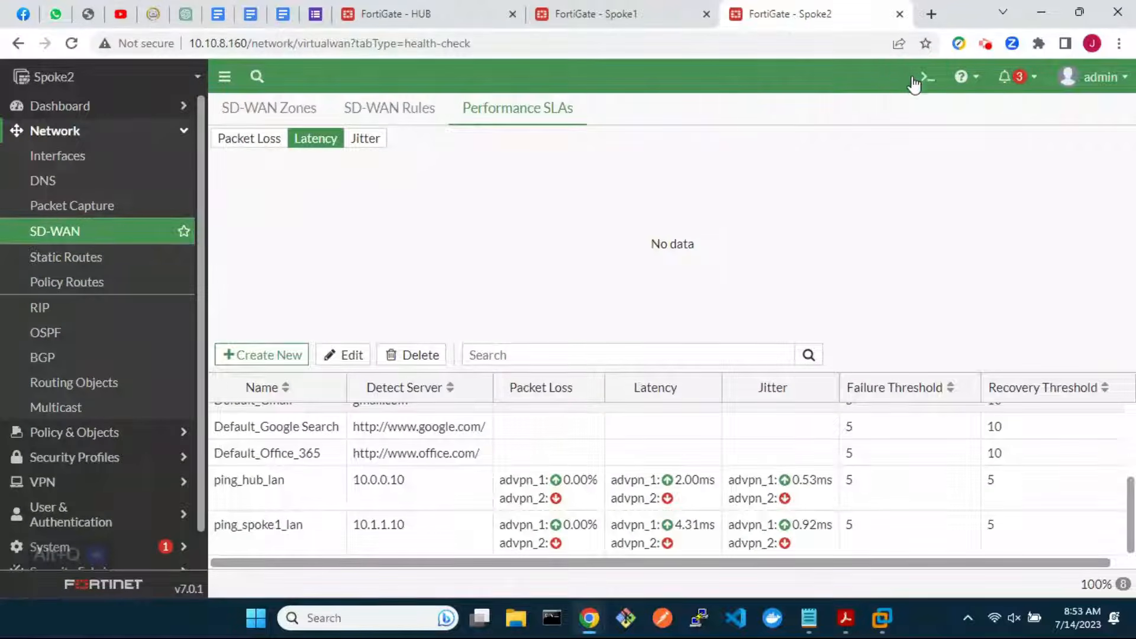
On Spoke2's CLI console, set SD-WAN load-balance-mode to weight-based
click(914, 81)
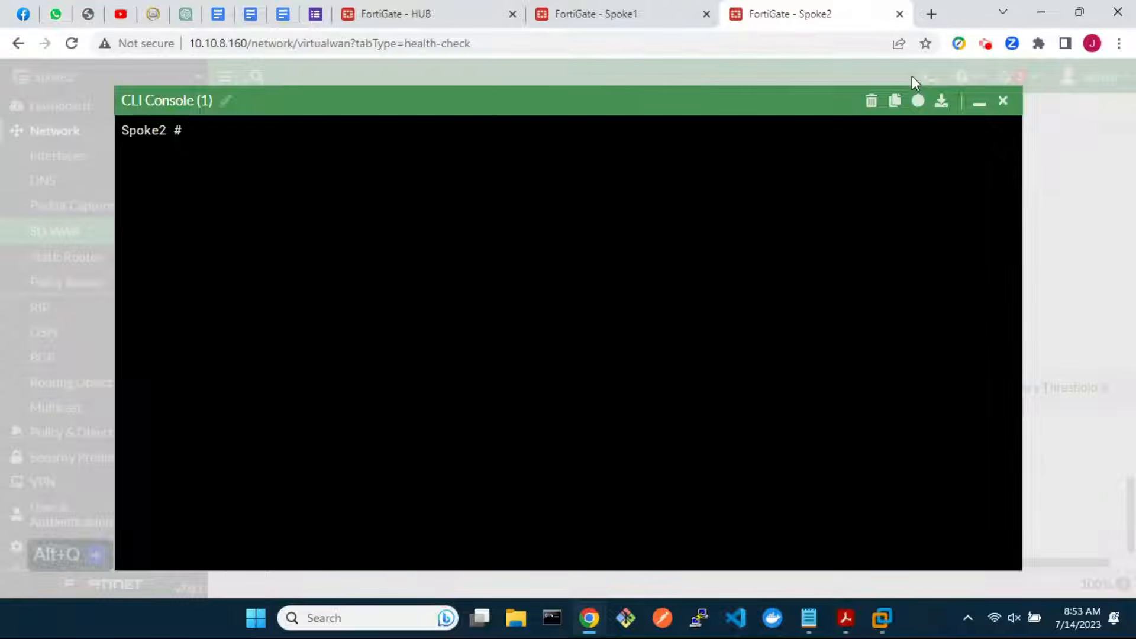
text(config  system sdwan)
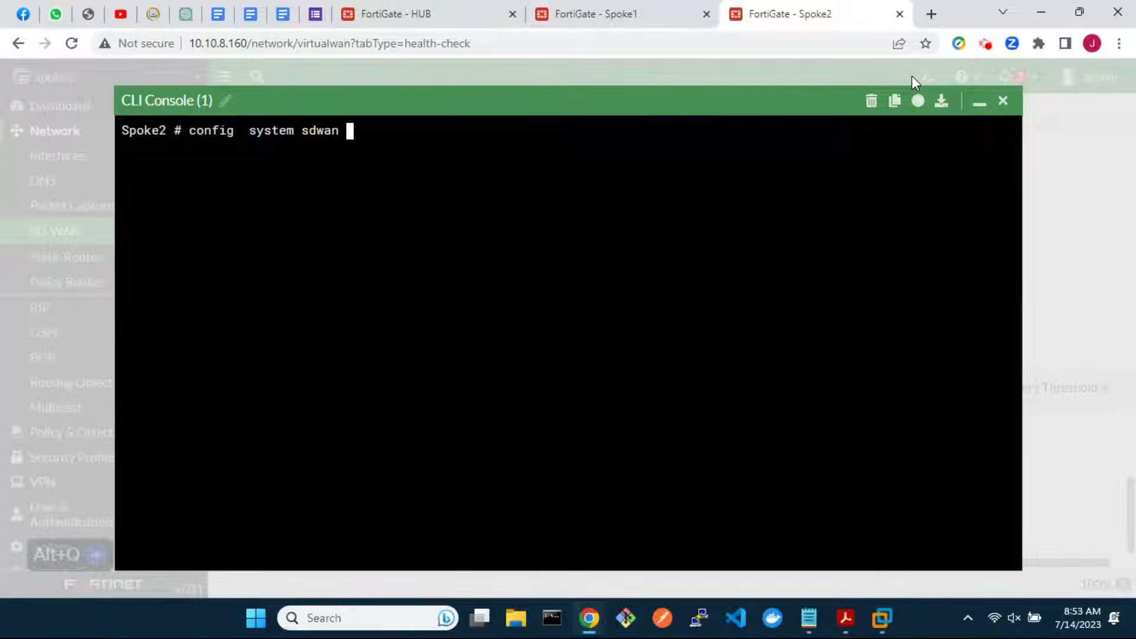
key(Return)
text(set load-balance-mode )
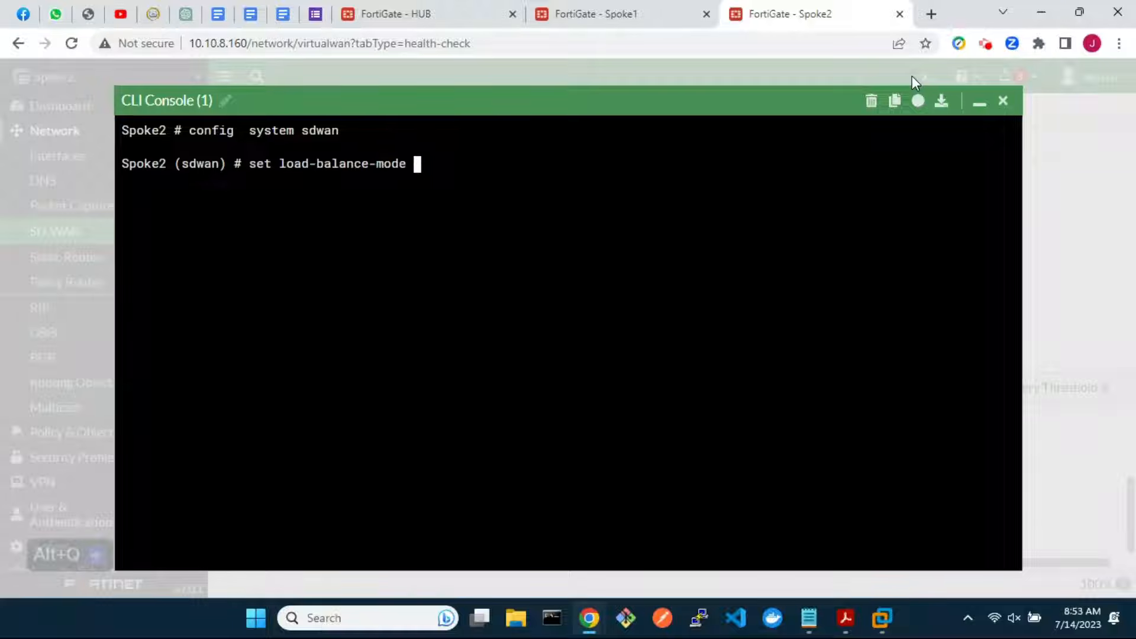
text(weight-based)
key(Return)
text(end)
key(Return)
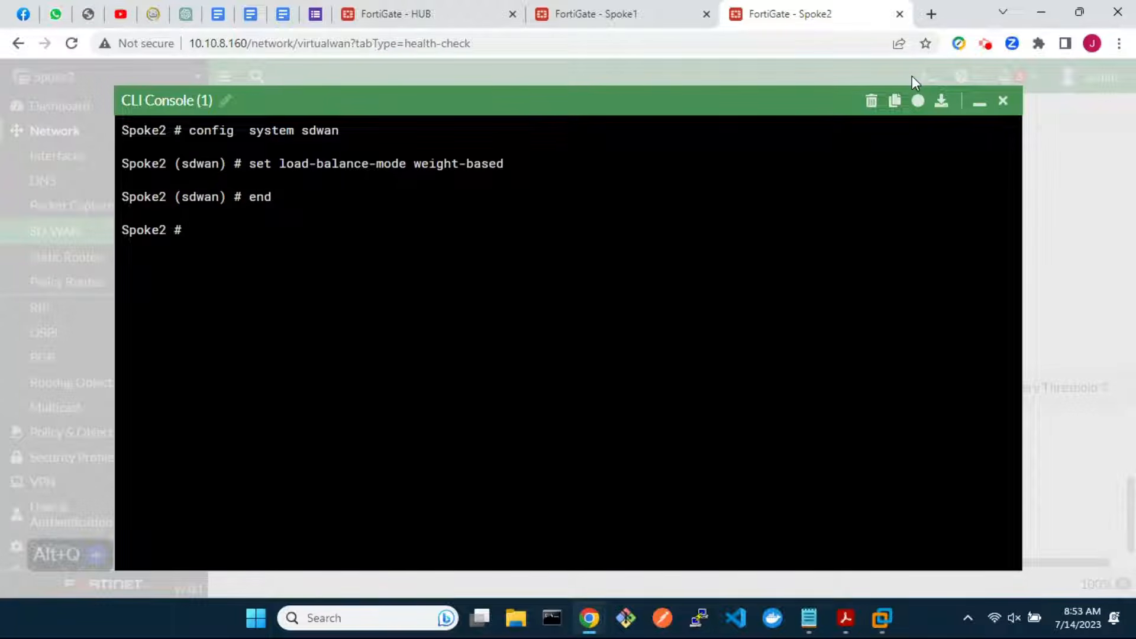
Set Spoke2's system ecmp-max-paths to 4
text(config system settings)
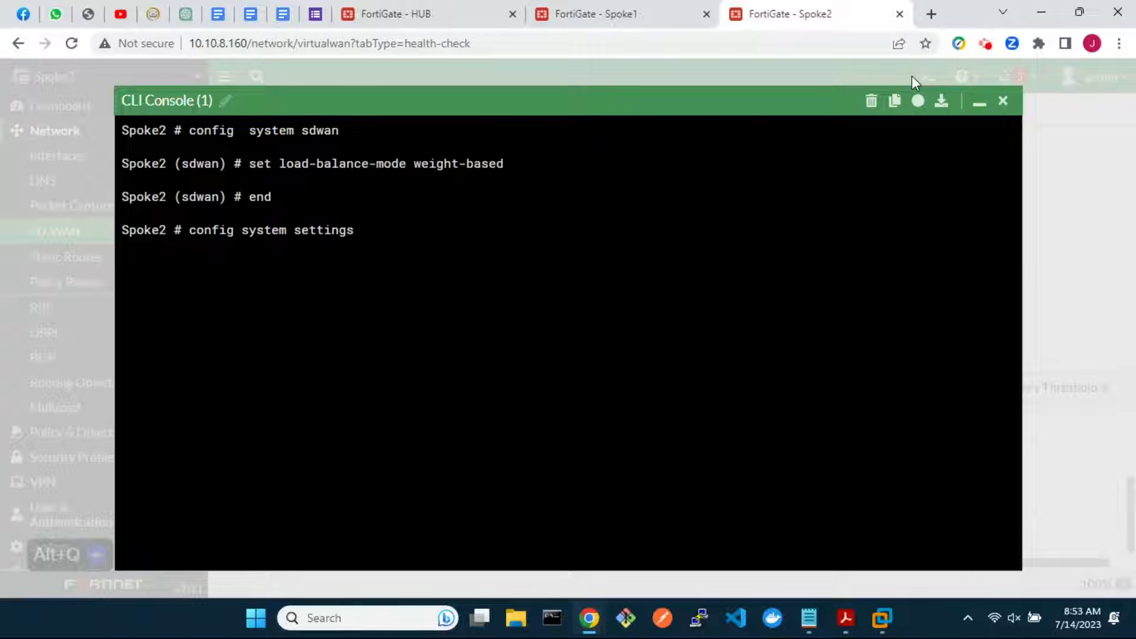
key(Return)
text(se)
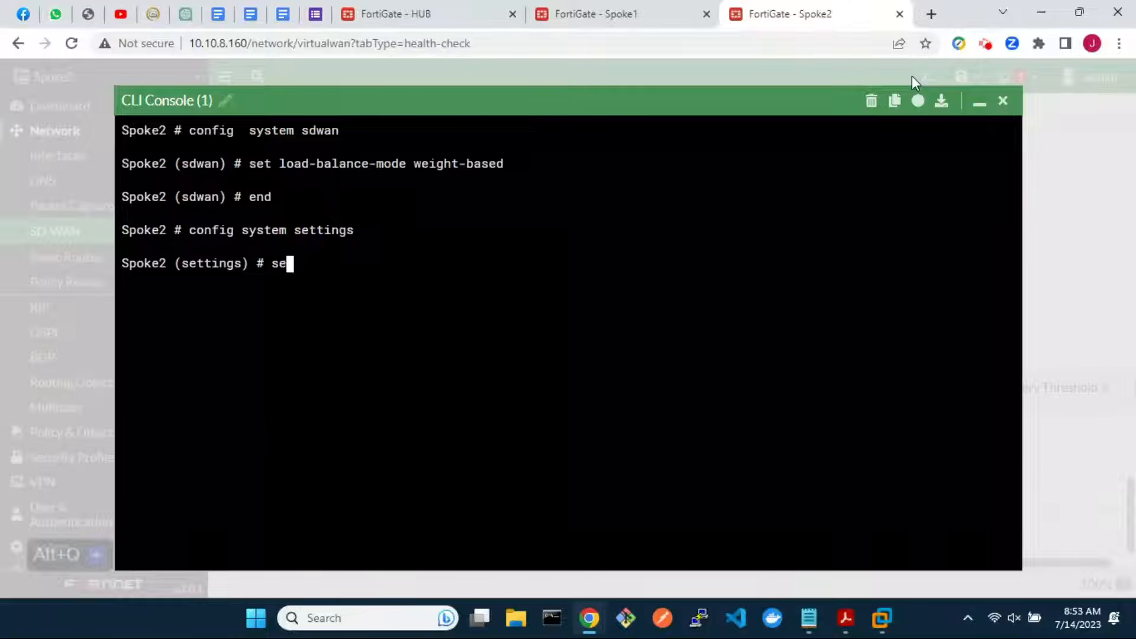
text(t ecmp-max-paths)
key(question)
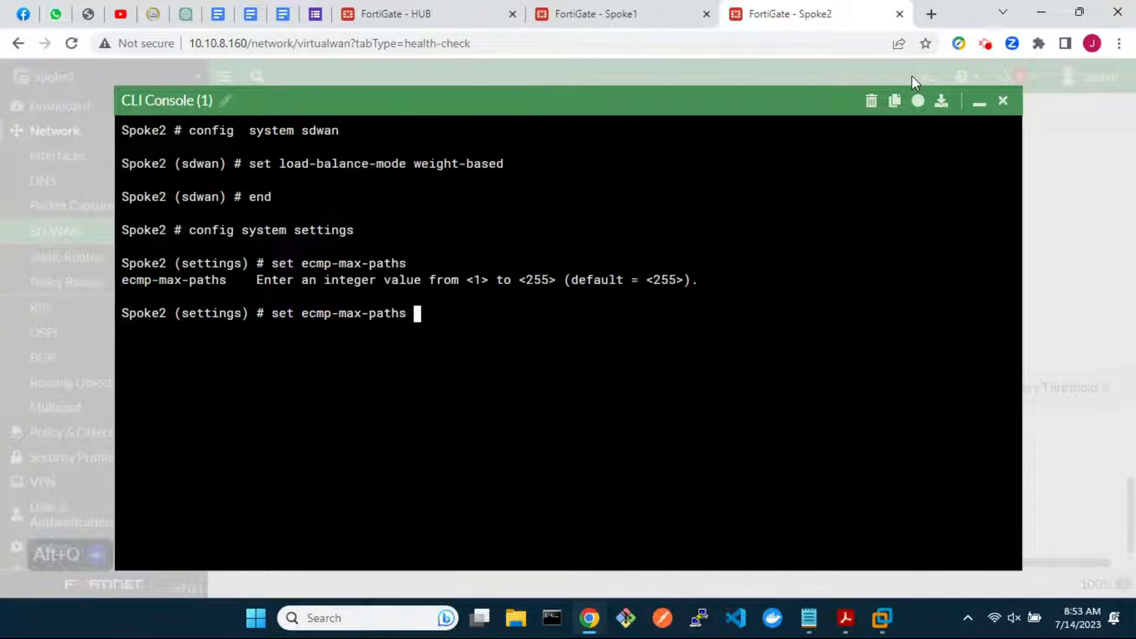
text(4)
key(Return)
text(end)
key(Return)
Enable ibgp-multipath in Spoke2's BGP configuration and close the console
text(conf )
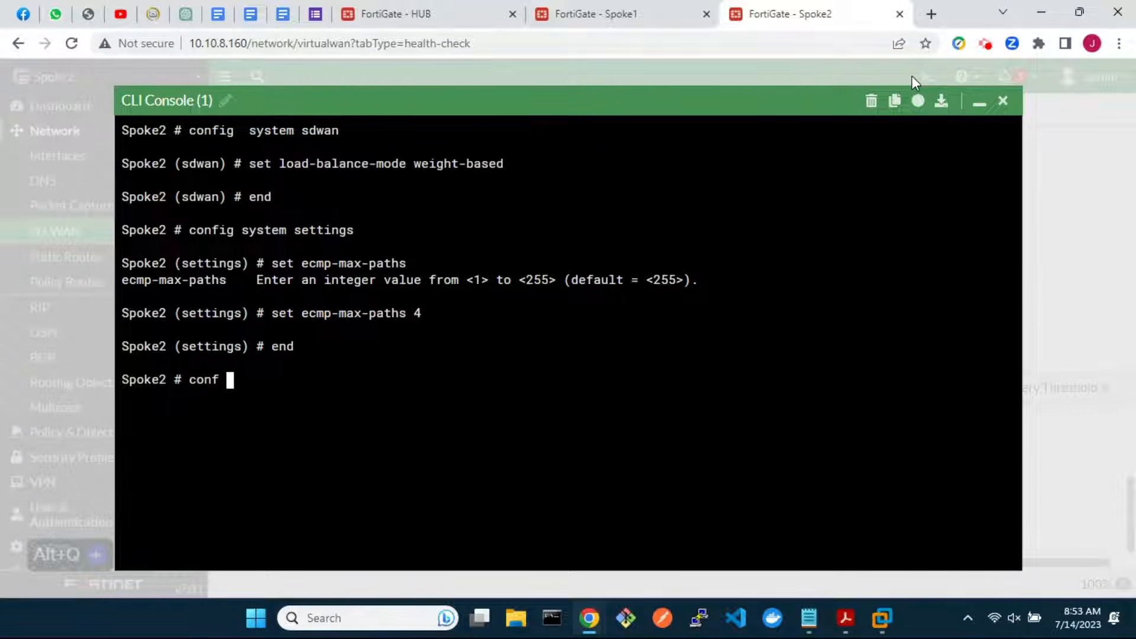
text(ig router )
text(bgp)
text(t i)
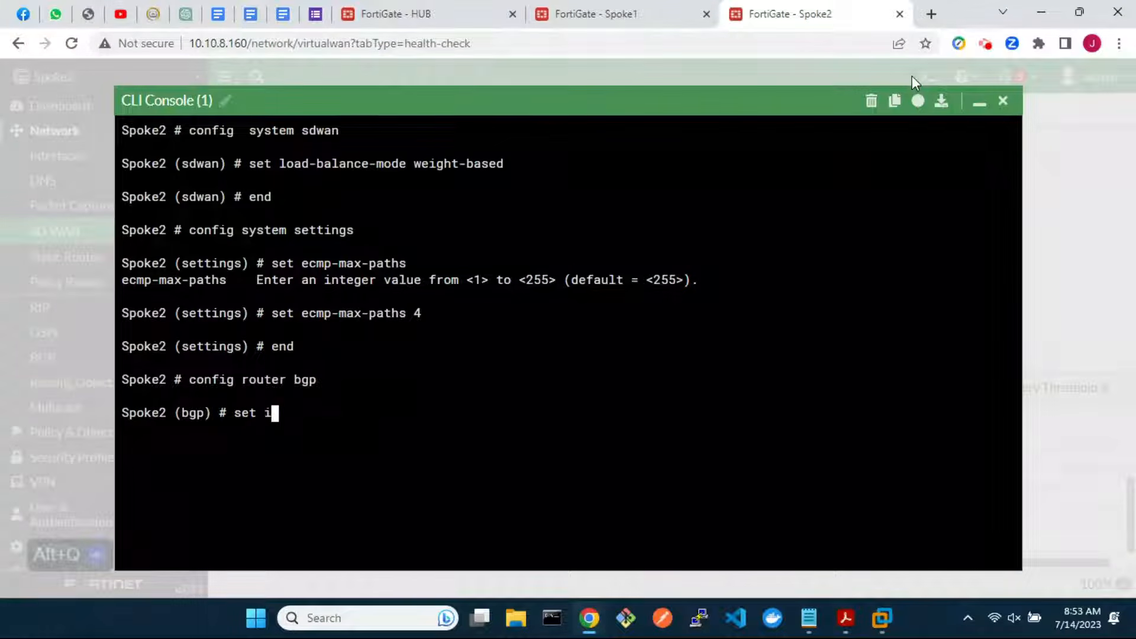
text(bgp-multipath enable)
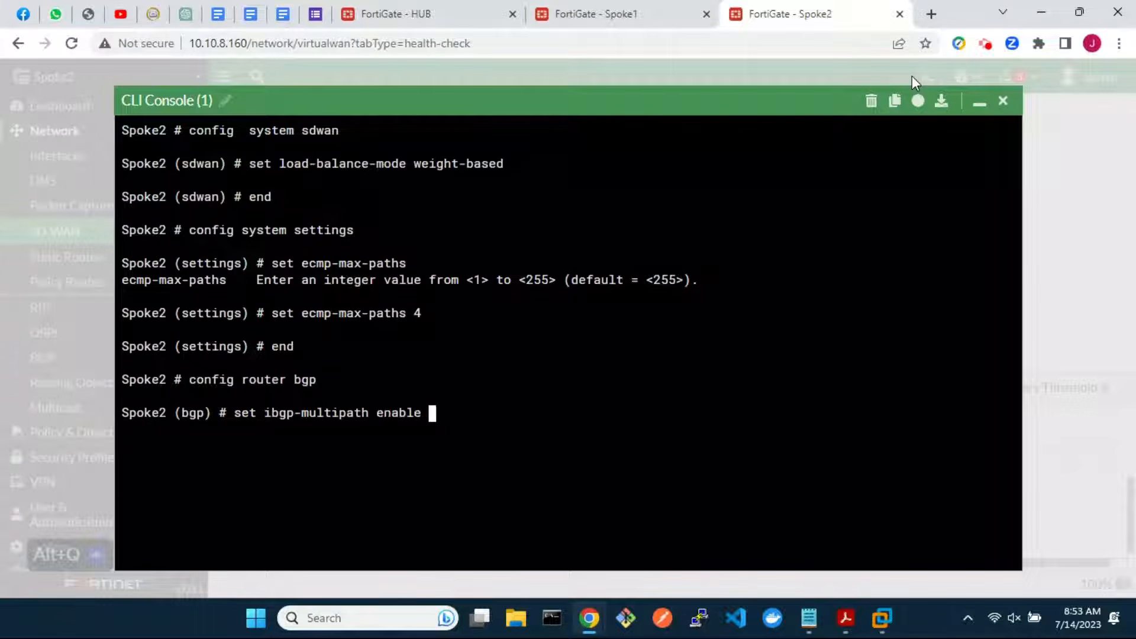
key(Return)
text(end)
key(Return)
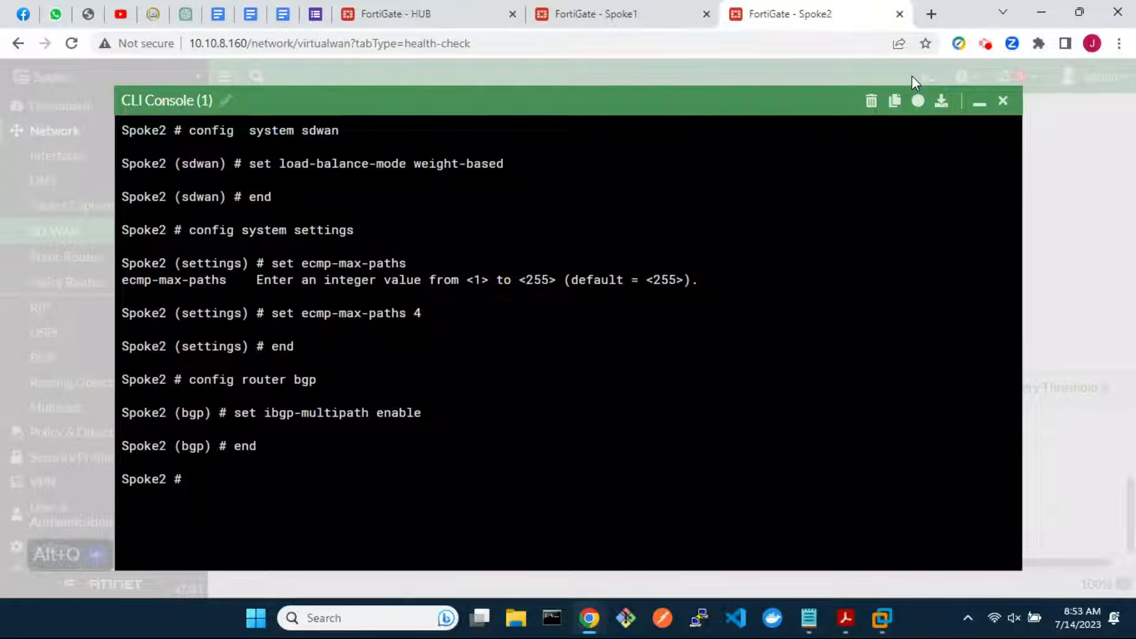
click(1003, 100)
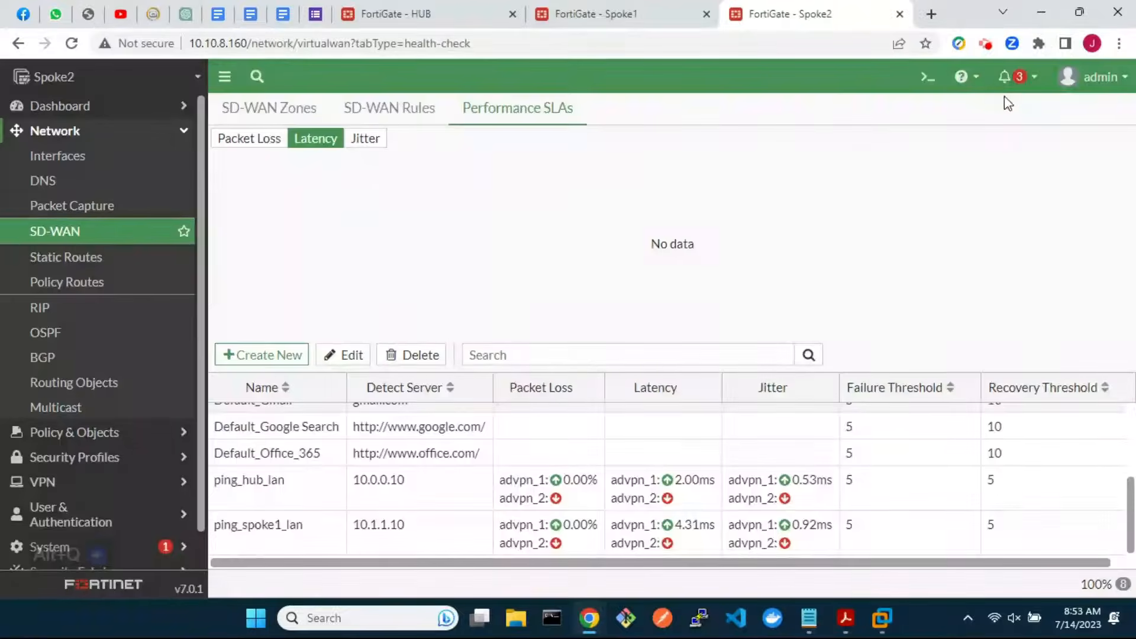
Review the HUB's SD-WAN Performance SLAs ping results
click(450, 15)
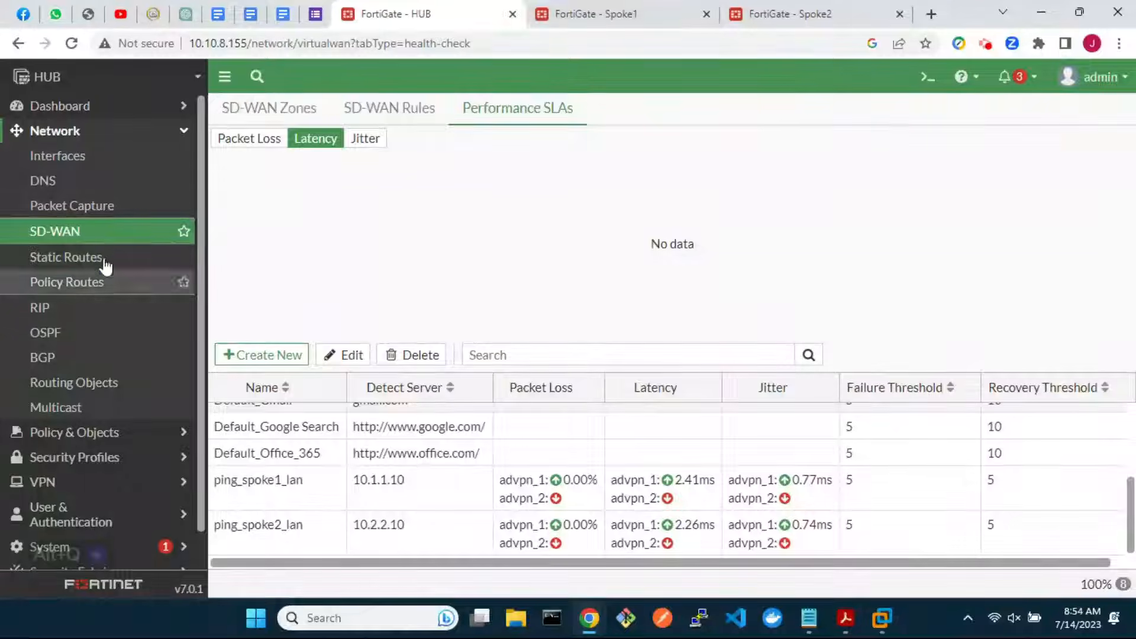
click(68, 237)
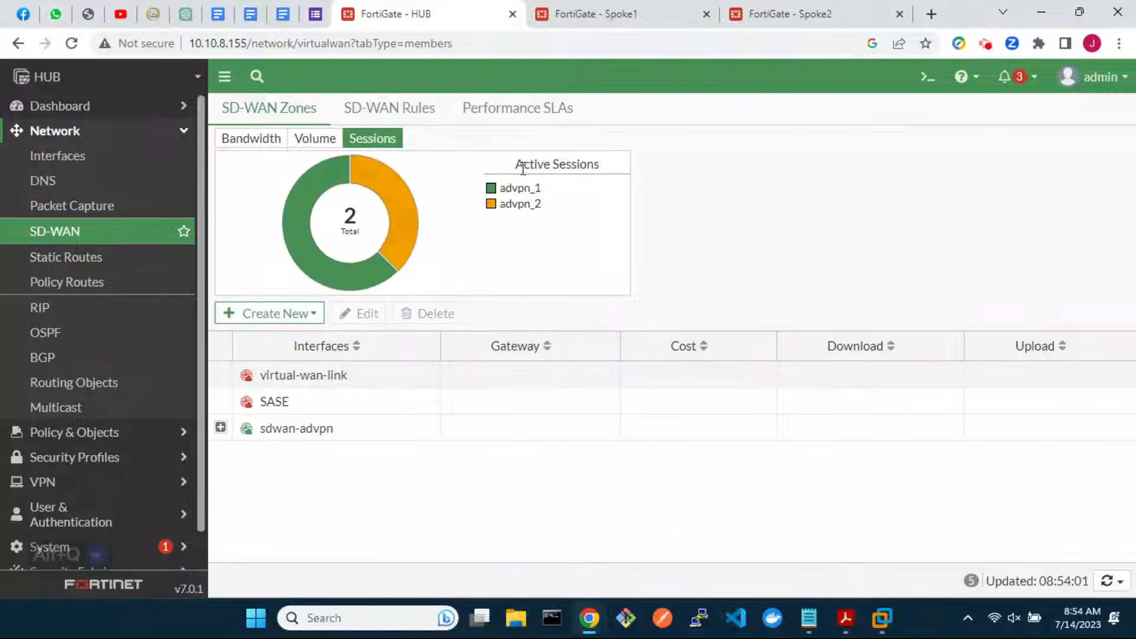
click(521, 112)
scroll(730, 515, down, 5)
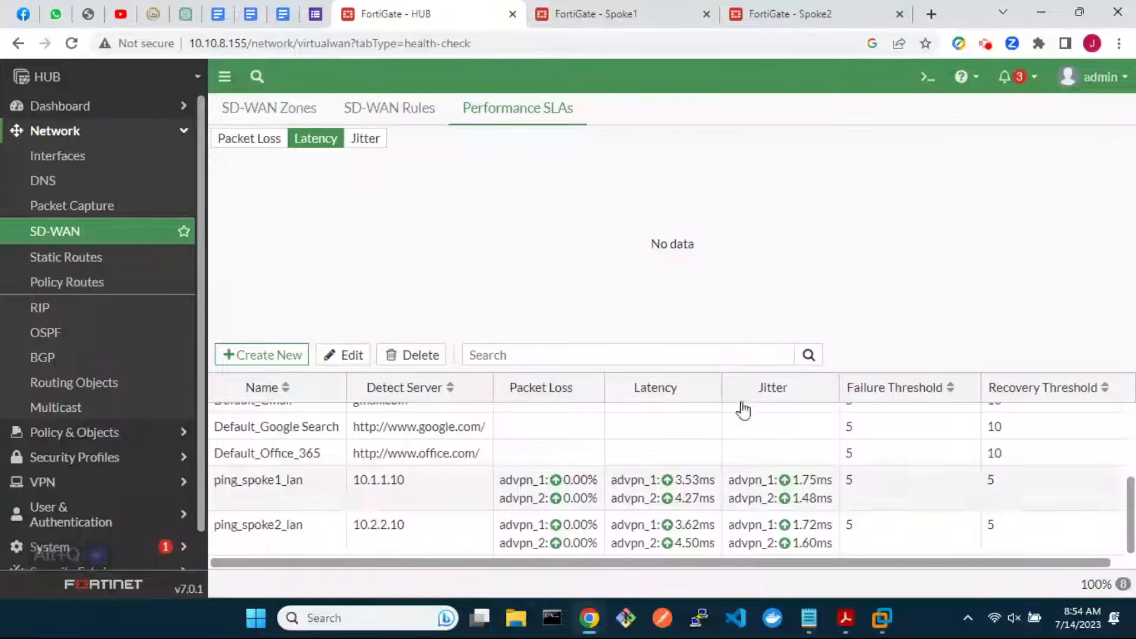
Review Spoke1's SD-WAN Performance SLAs ping results
click(627, 14)
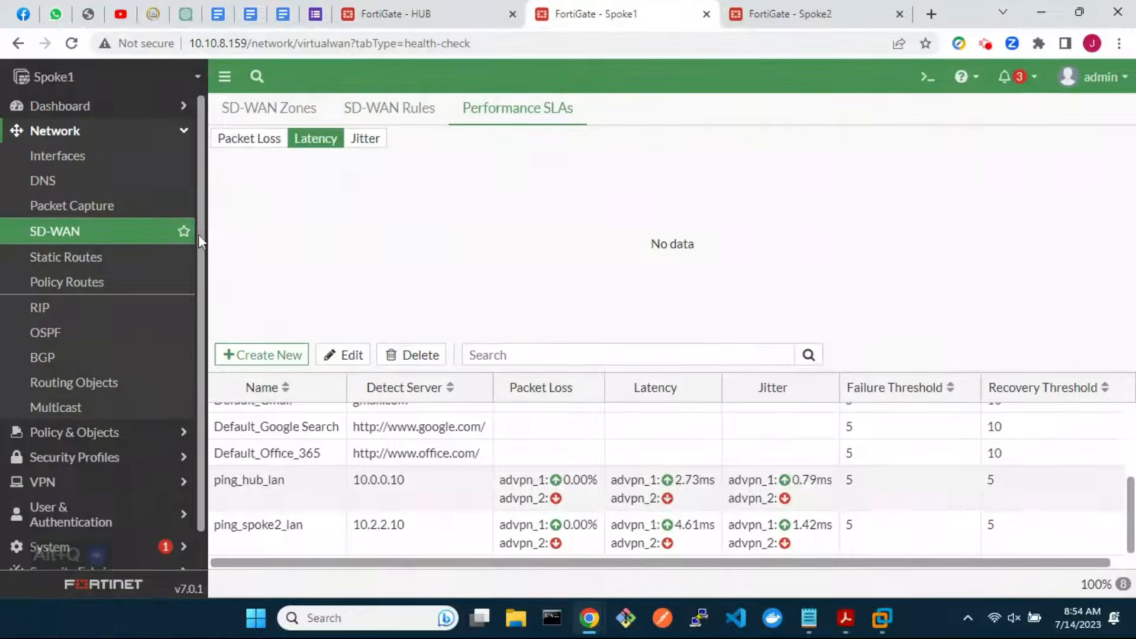
click(110, 237)
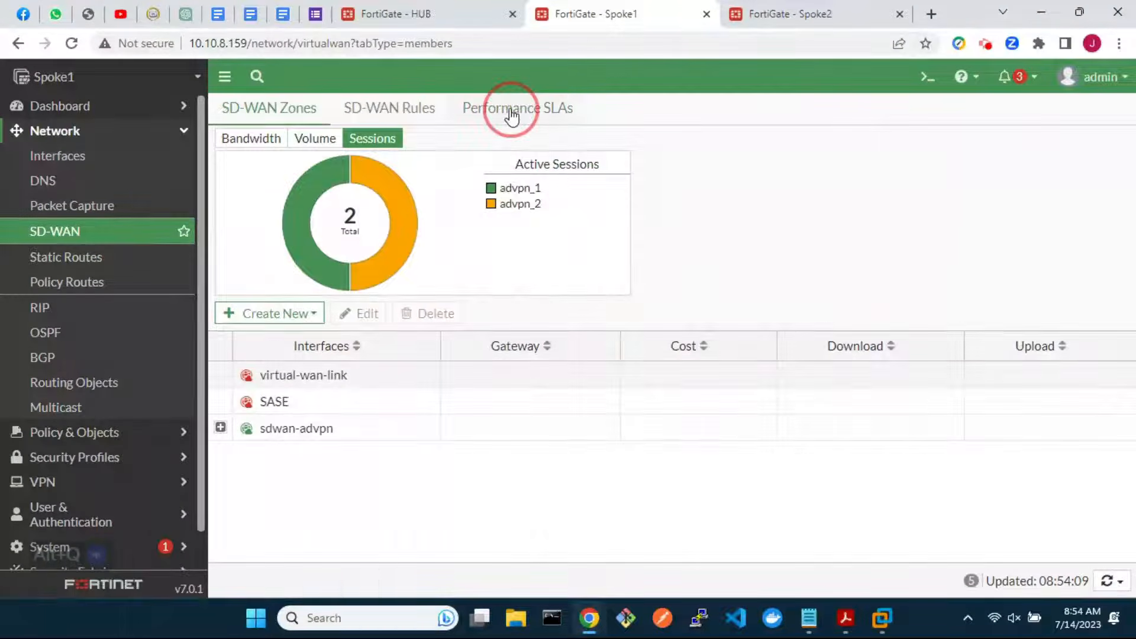
click(509, 114)
scroll(680, 543, down, 5)
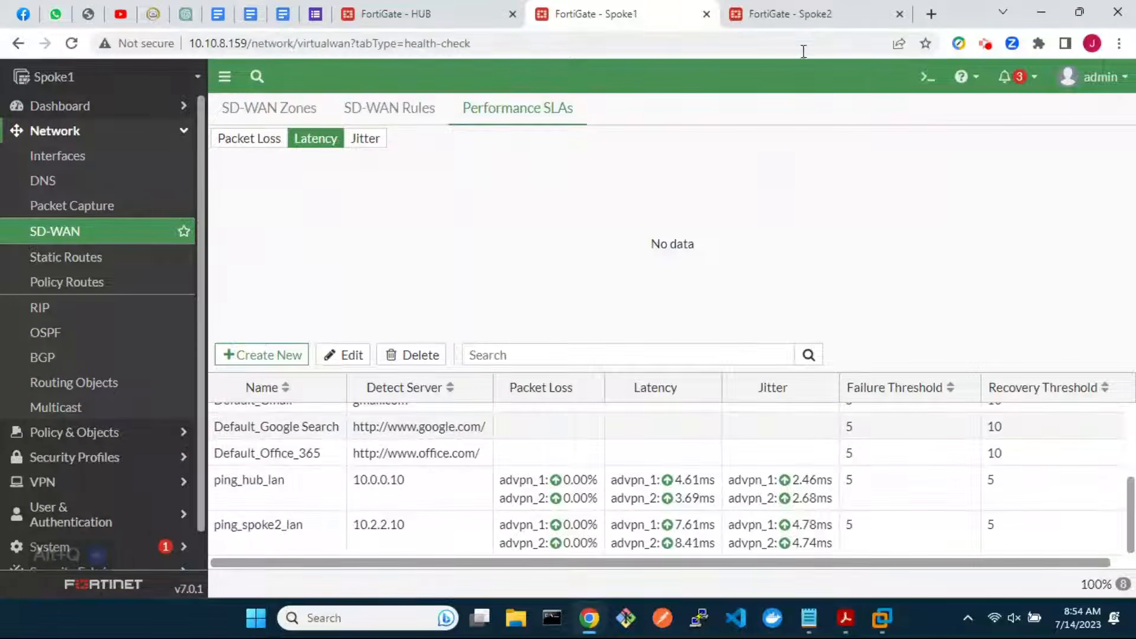
Review Spoke2's Performance SLAs, then return to the HUB showing both tunnels at 0.00% loss
click(801, 16)
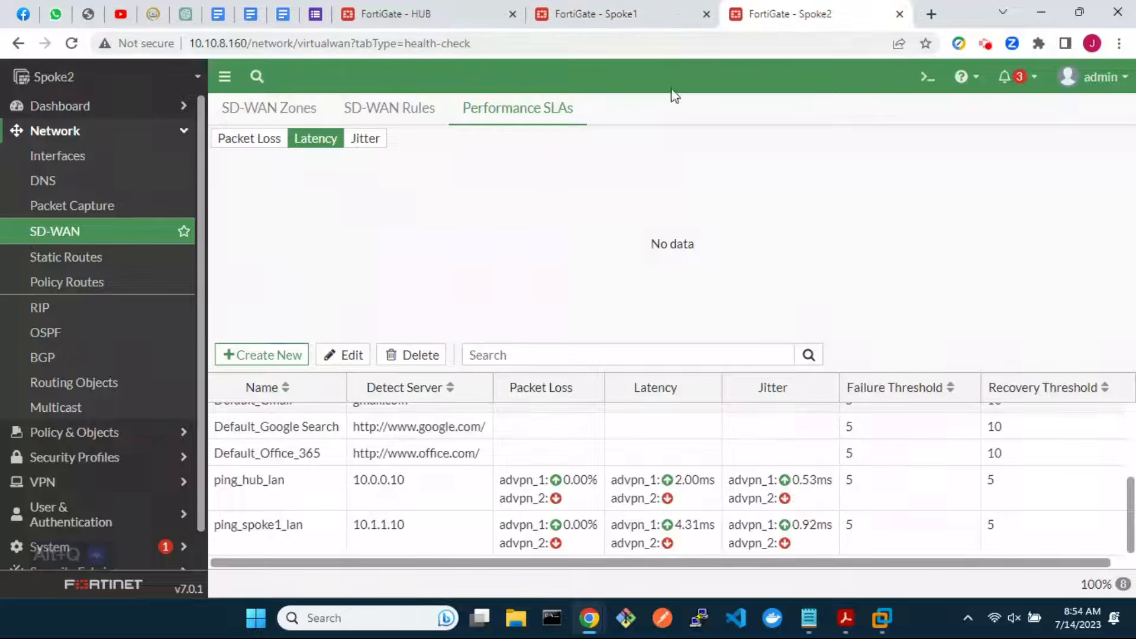
click(90, 237)
click(526, 110)
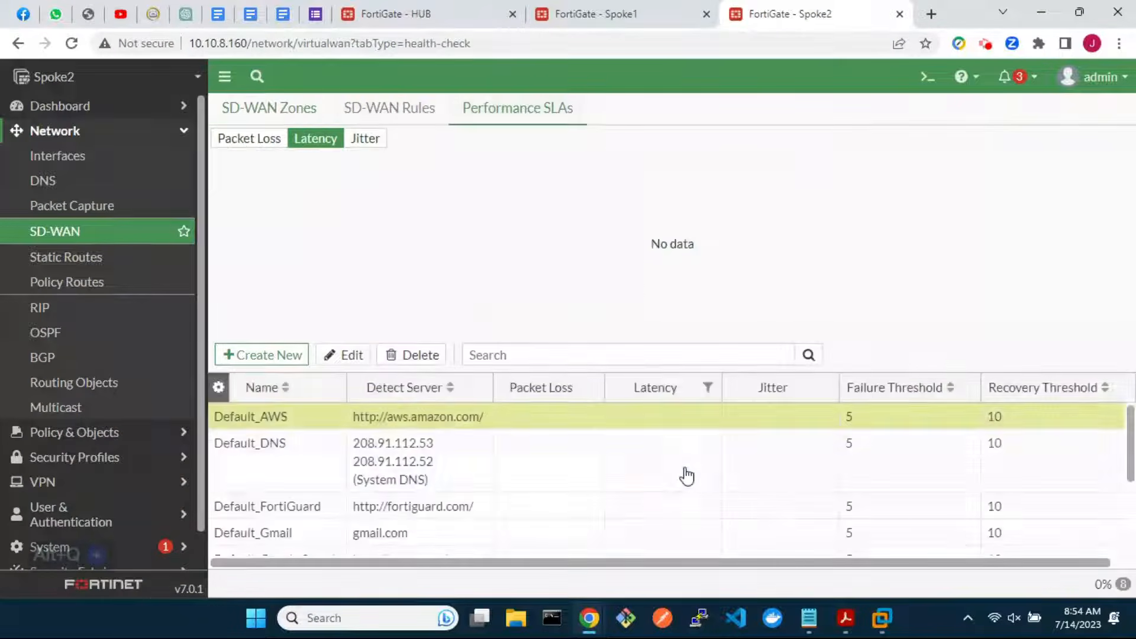
scroll(686, 476, down, 5)
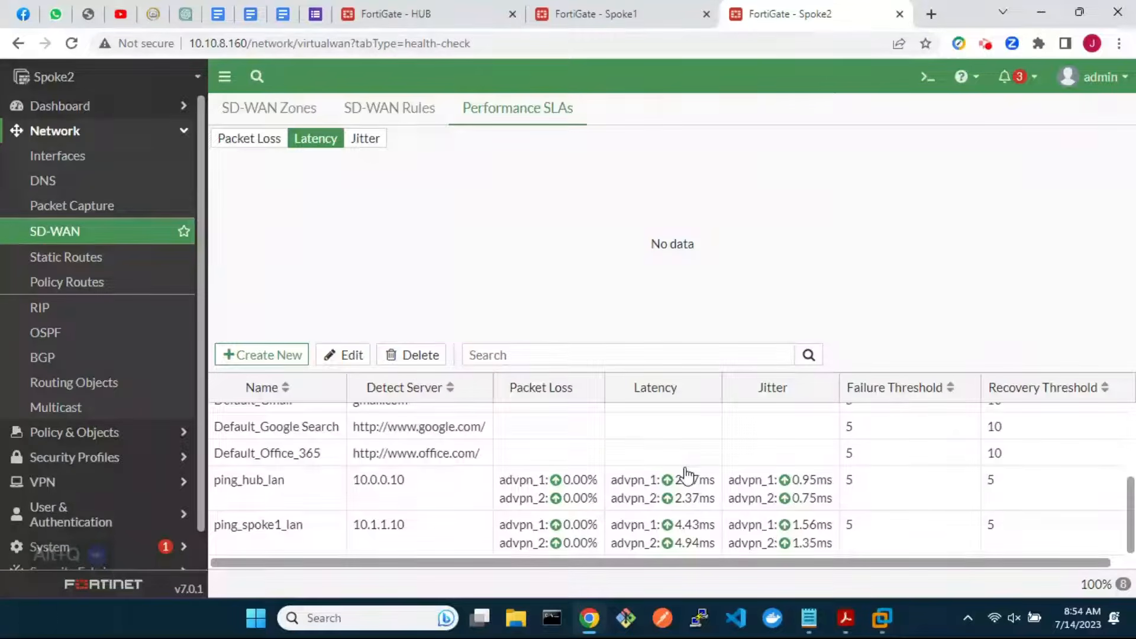
click(422, 18)
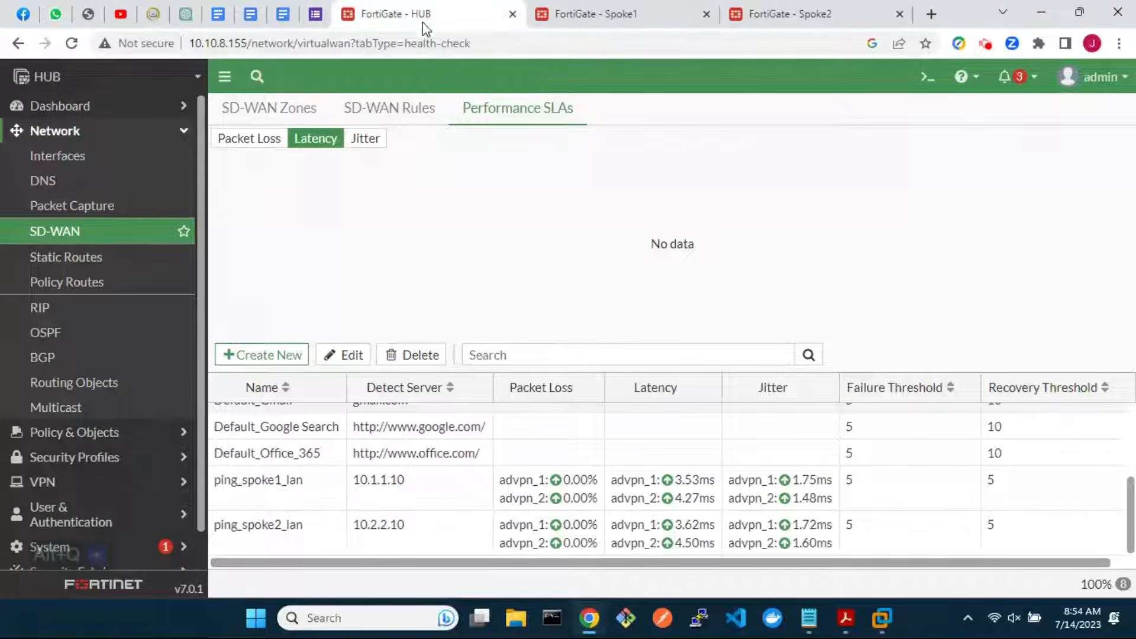
click(925, 78)
text(get )
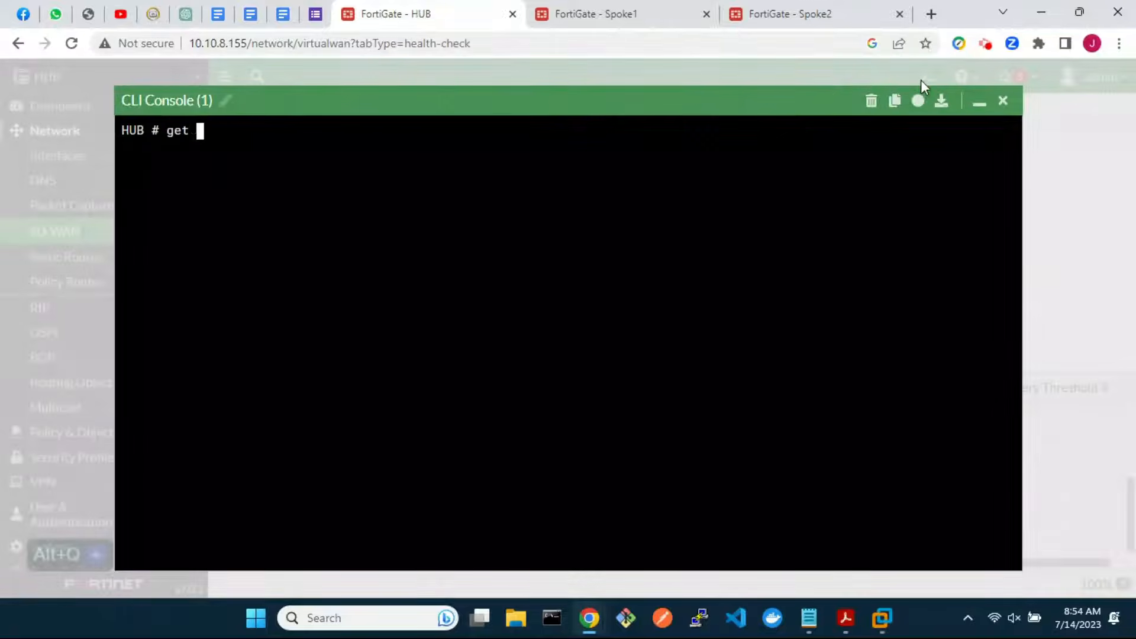
text(system sdwan)
key(Return)
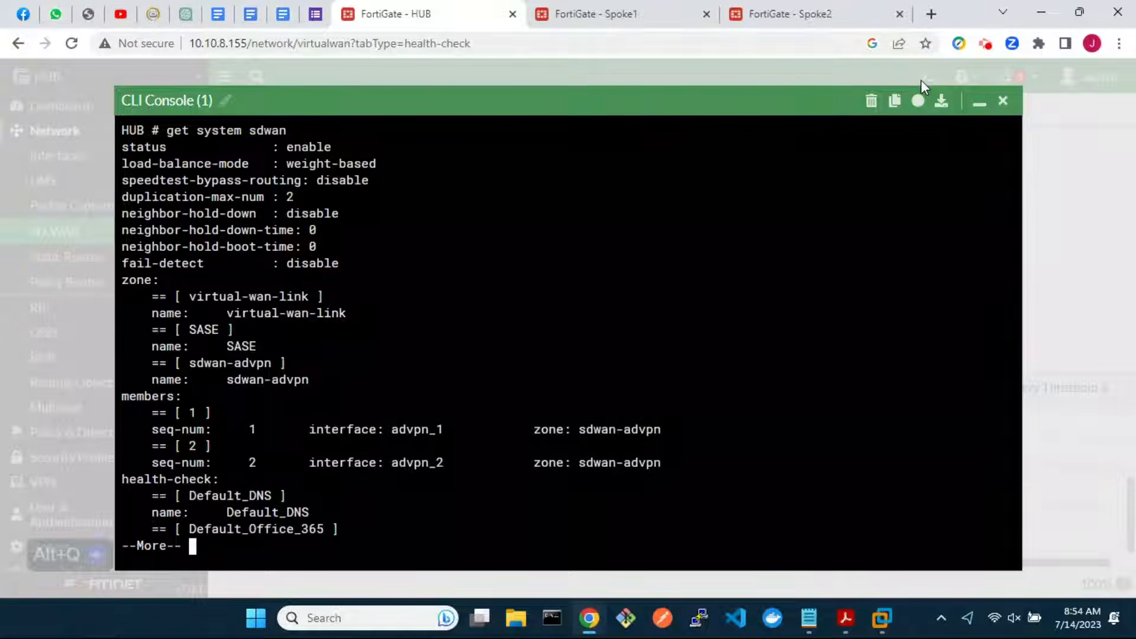
key(space)
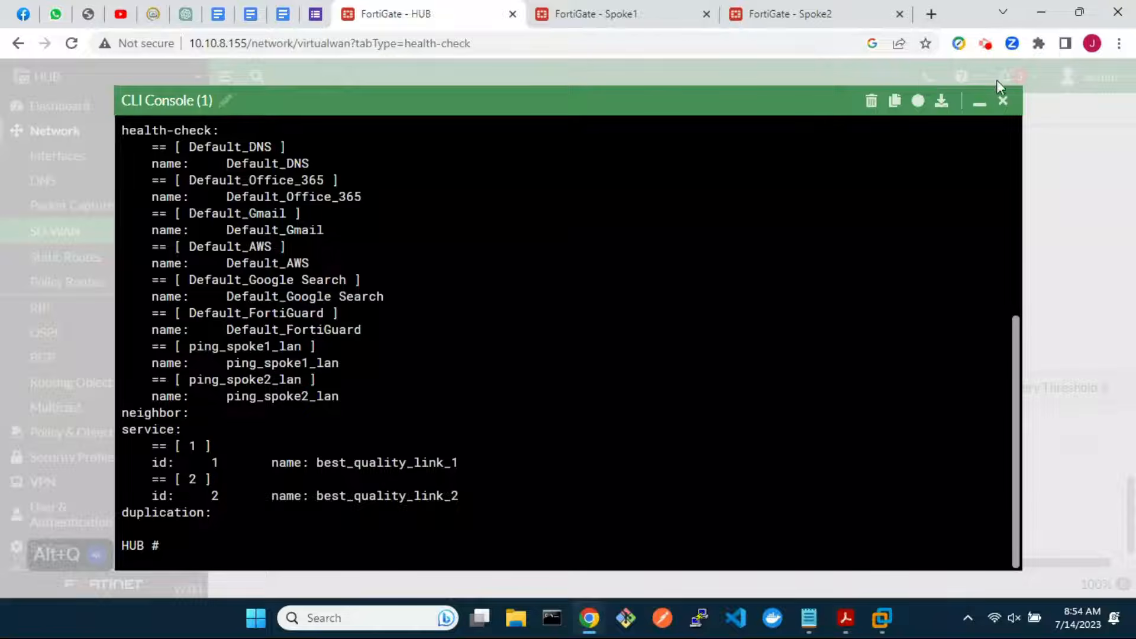
click(1004, 103)
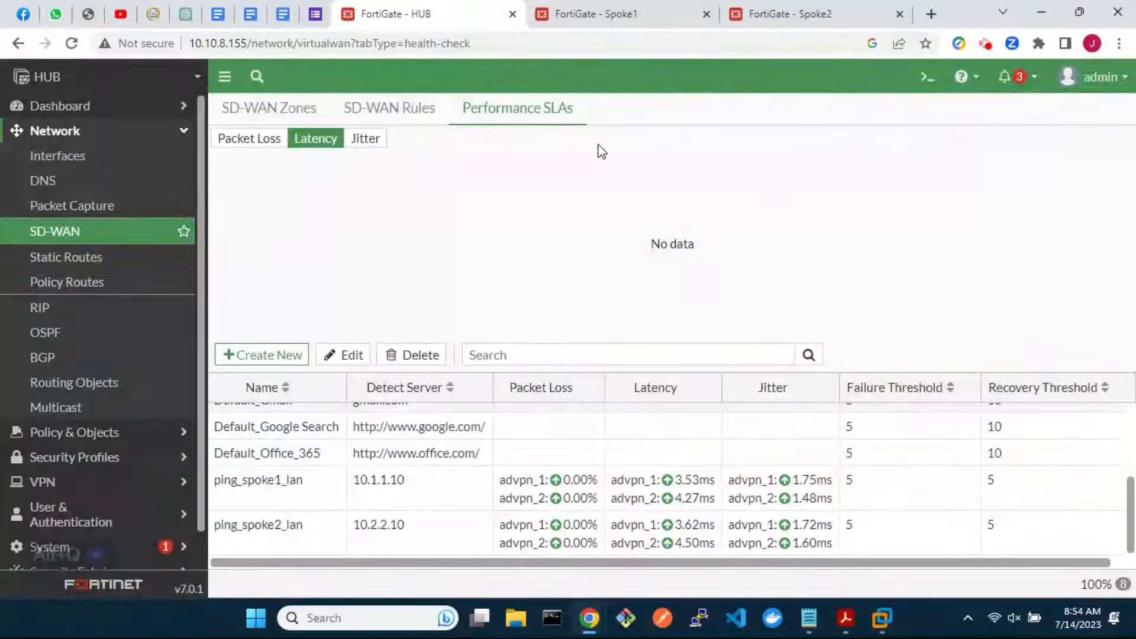
Inspect which advpn tunnel the best-quality SD-WAN rules select on HUB and Spoke1
click(419, 111)
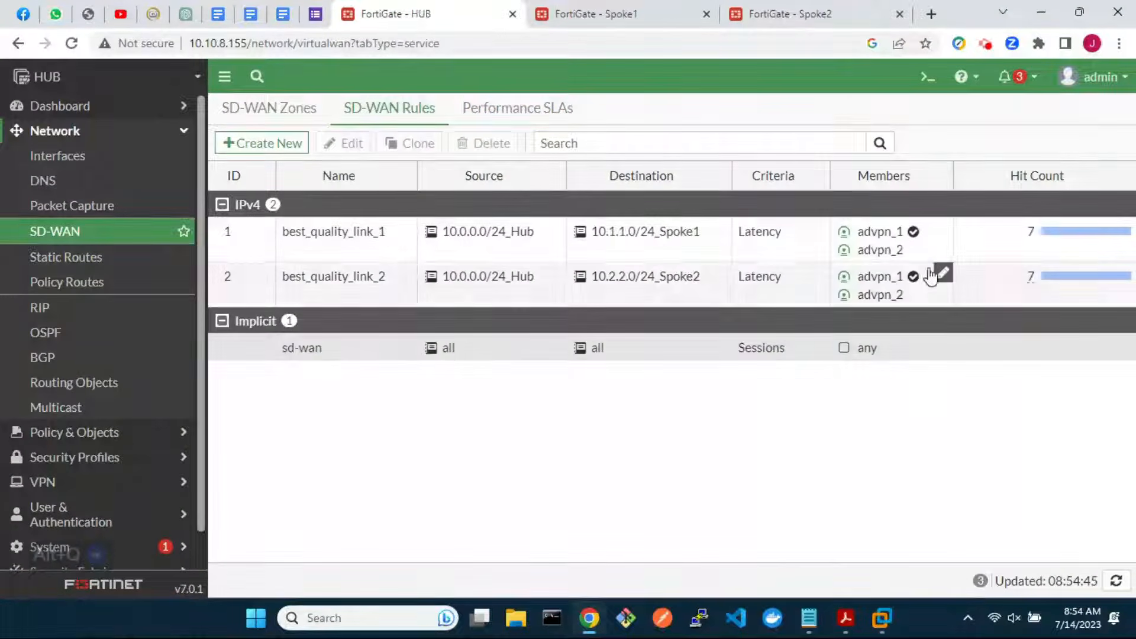
mouse_move(914, 238)
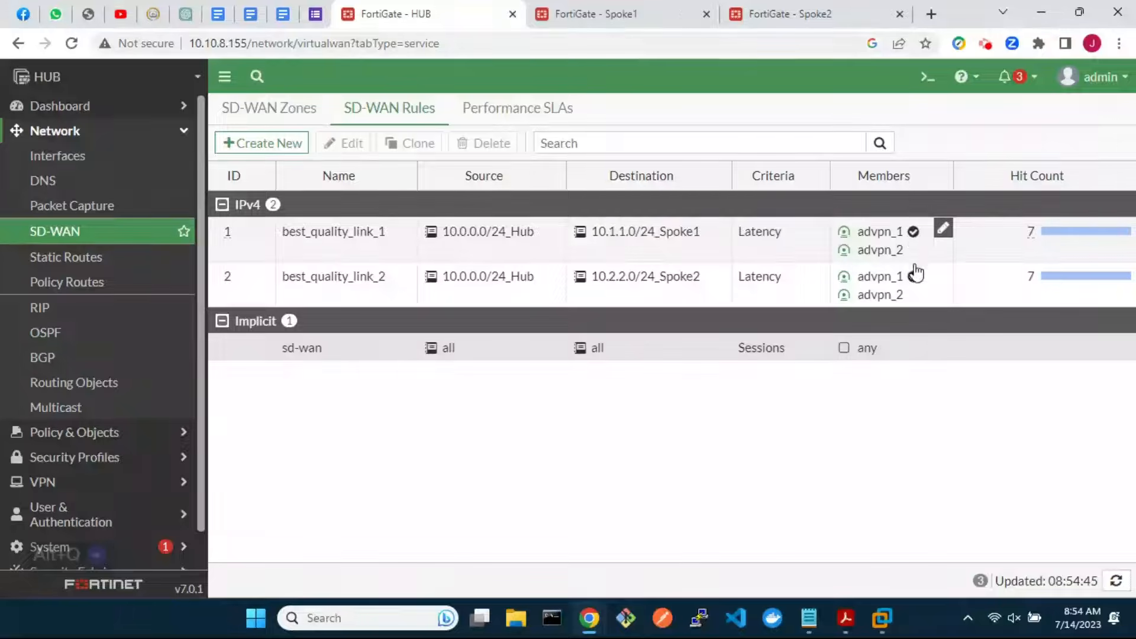
click(593, 13)
click(390, 110)
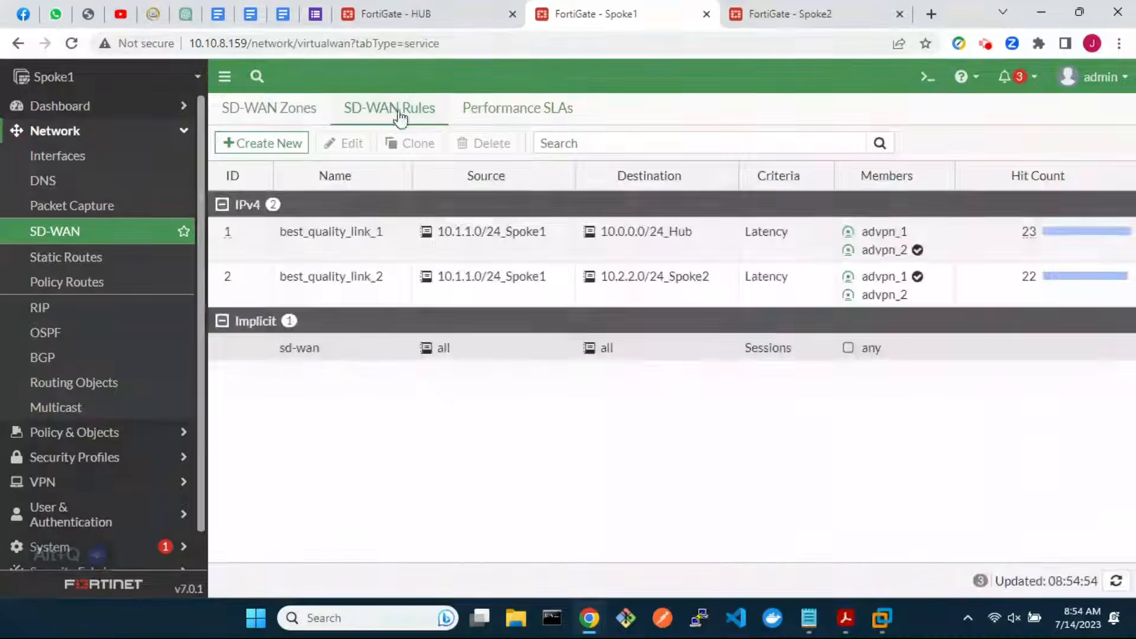
mouse_move(920, 255)
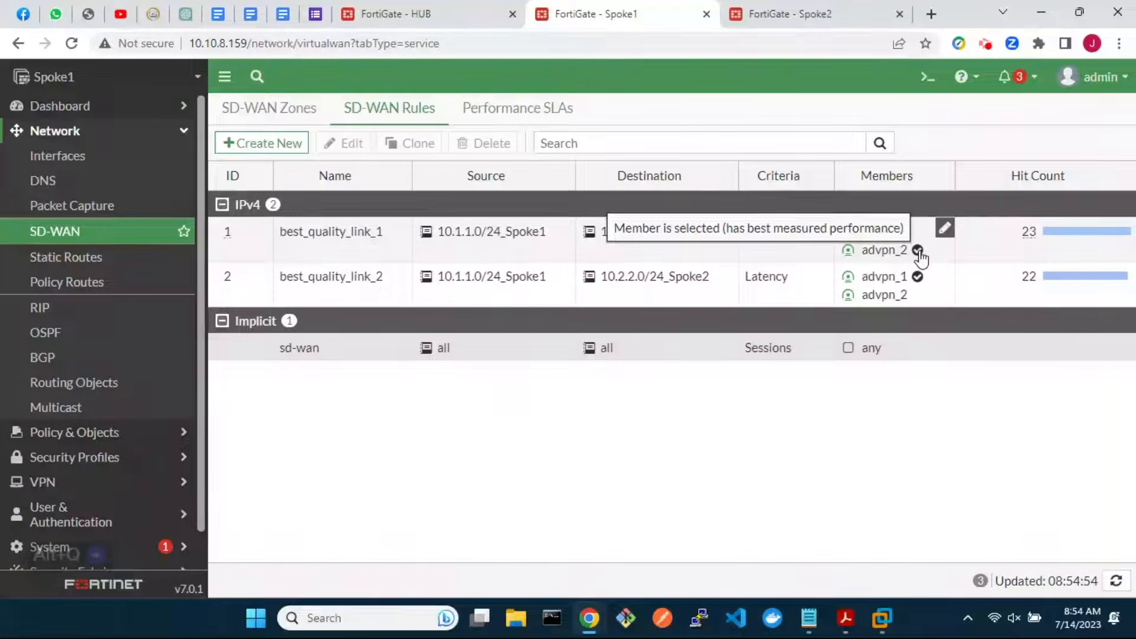
mouse_move(918, 277)
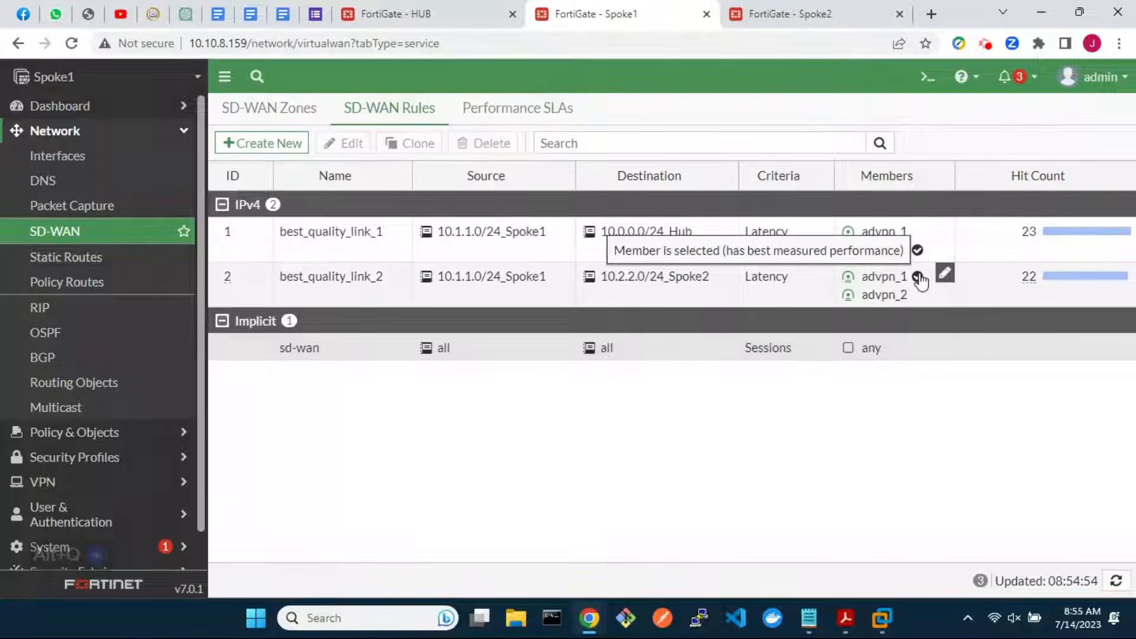
Check Spoke2's SD-WAN rules: advpn_1 is the best member for both, with 33 and 31 hits
click(786, 19)
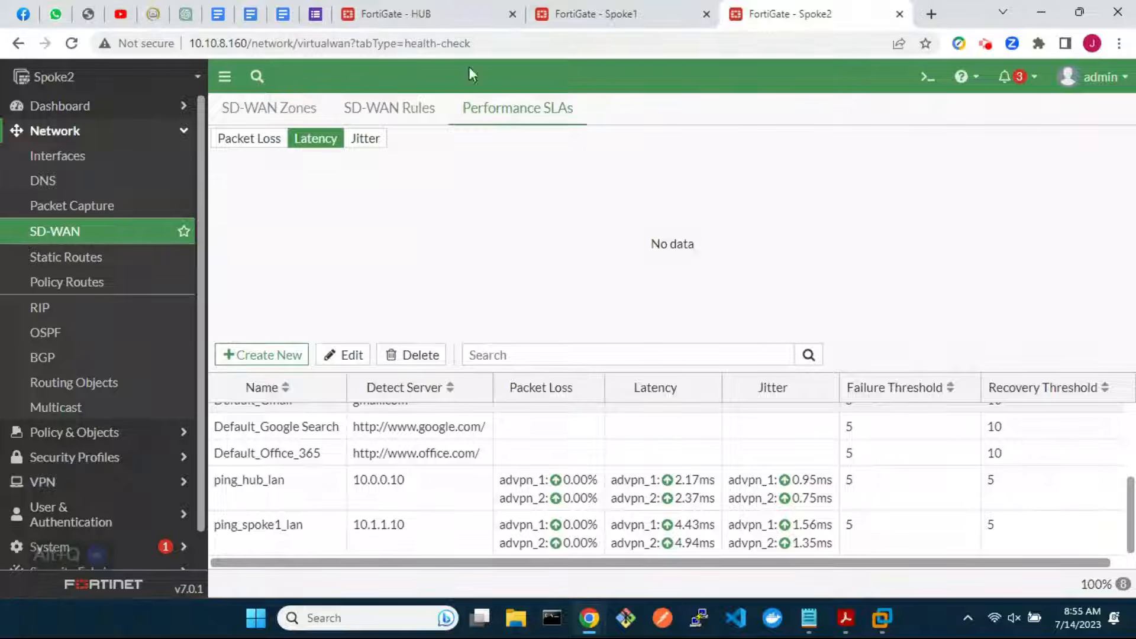
click(392, 107)
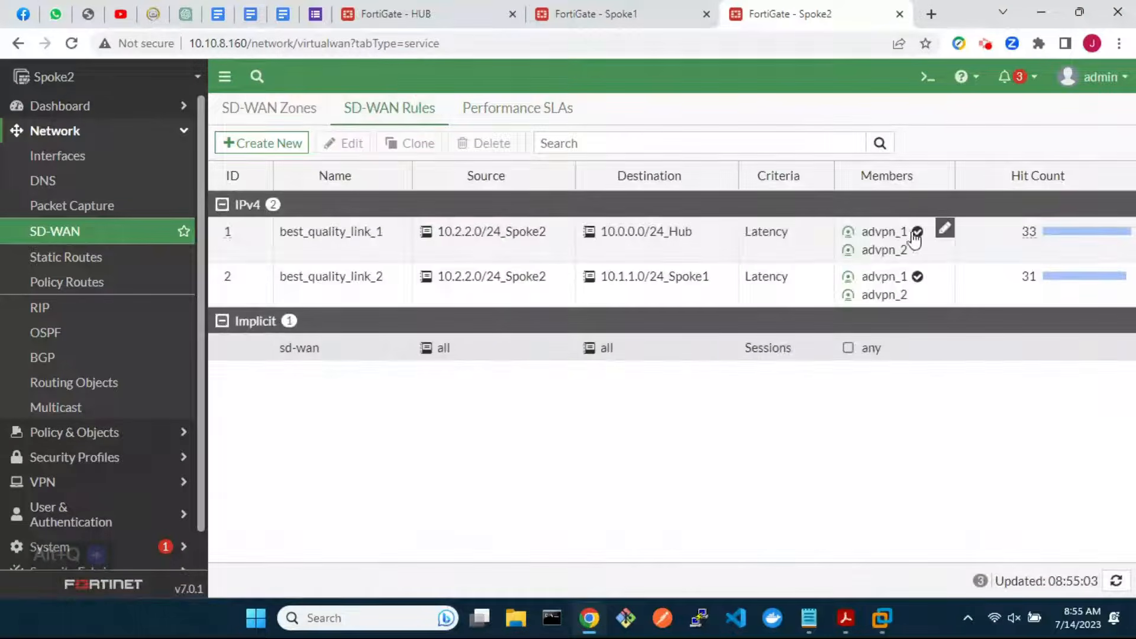
mouse_move(917, 283)
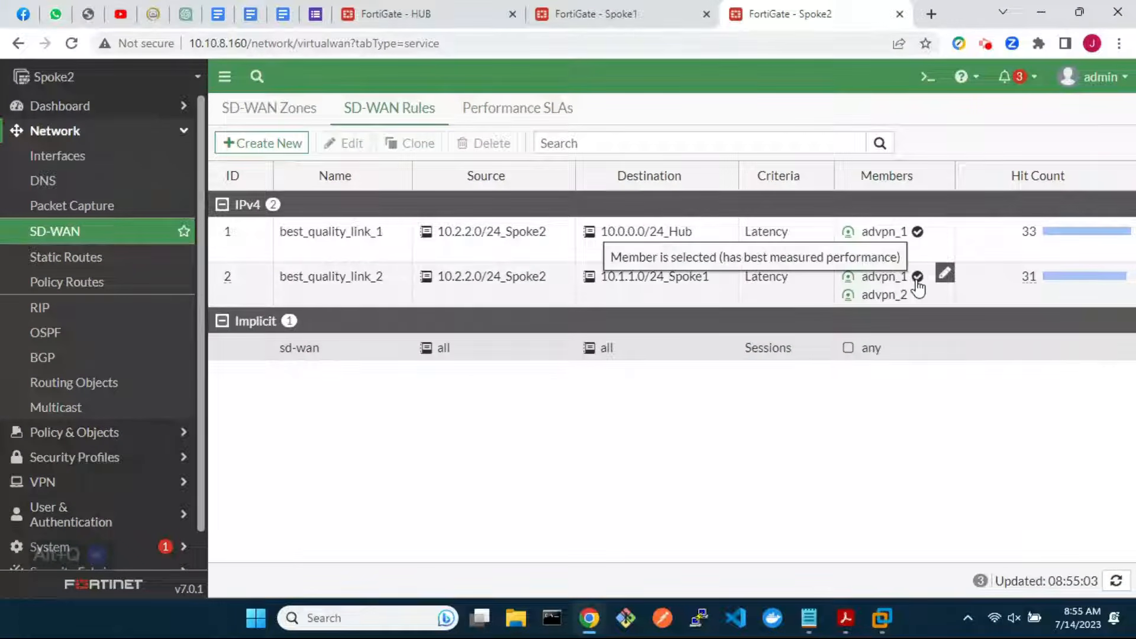